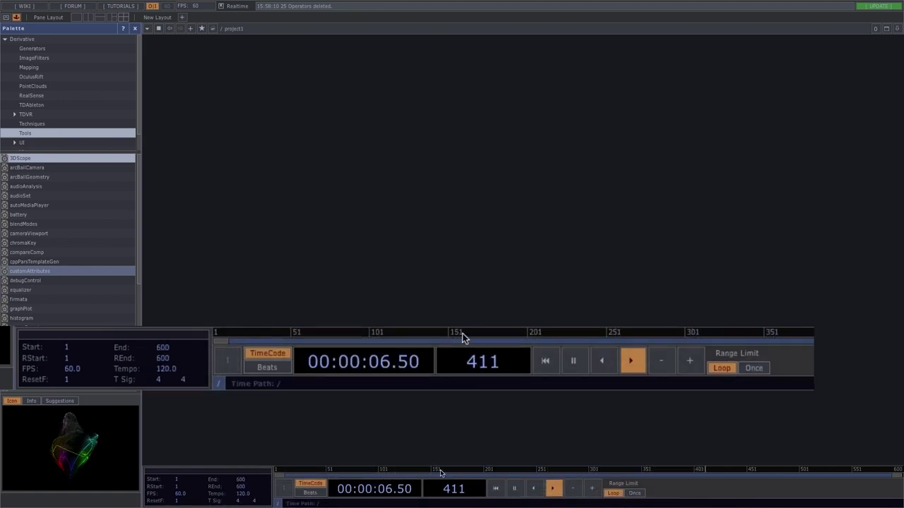
# Step: Pause the timeline, return it to frame 1 and advance it three frames
pyautogui.click(572, 360)
pyautogui.click(545, 361)
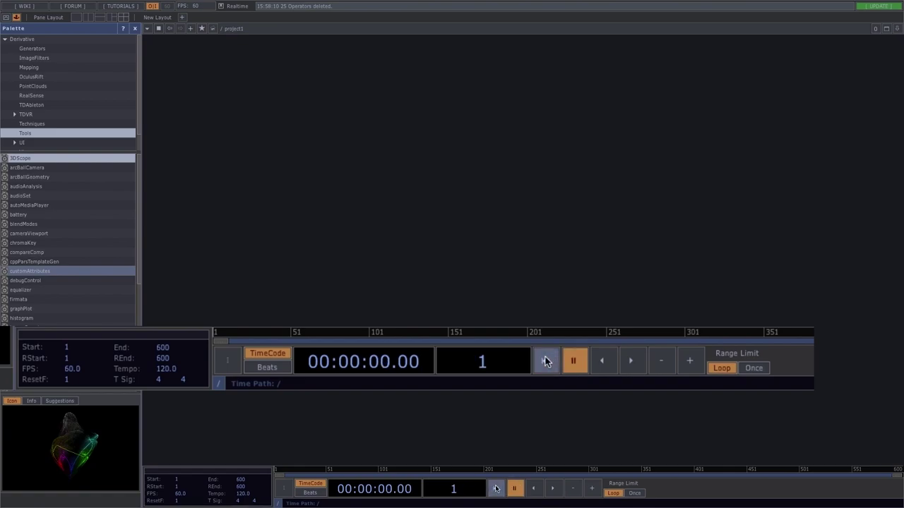
pyautogui.click(690, 360)
pyautogui.click(689, 361)
pyautogui.click(690, 361)
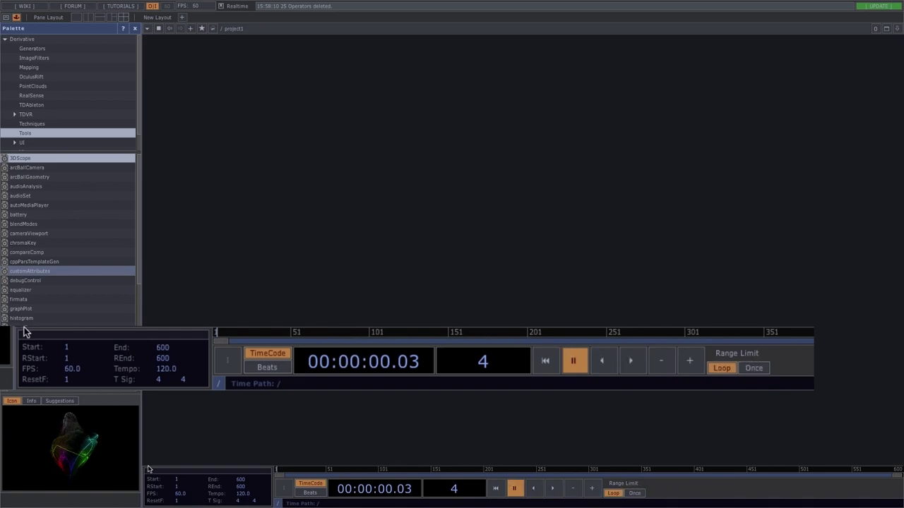
# Step: Jump the timeline to frame 400
pyautogui.click(162, 351)
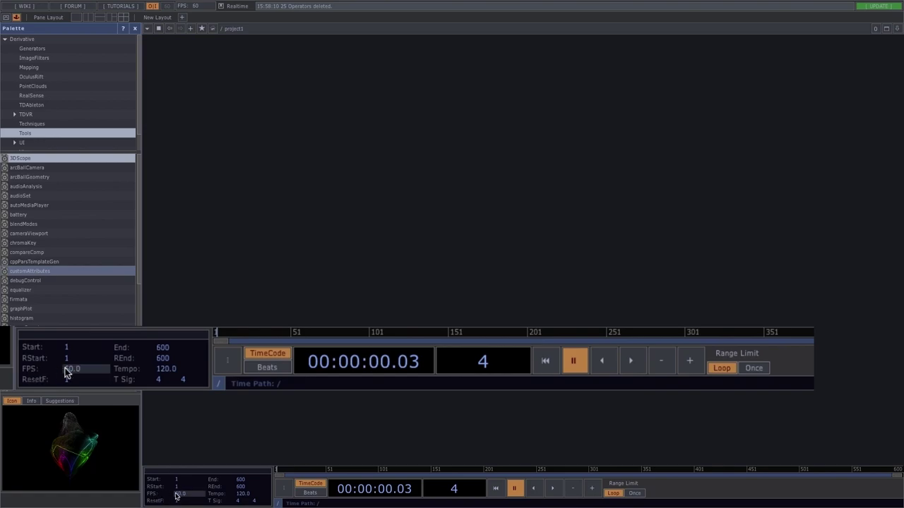
pyautogui.click(491, 370)
pyautogui.write('00')
pyautogui.press('Return')
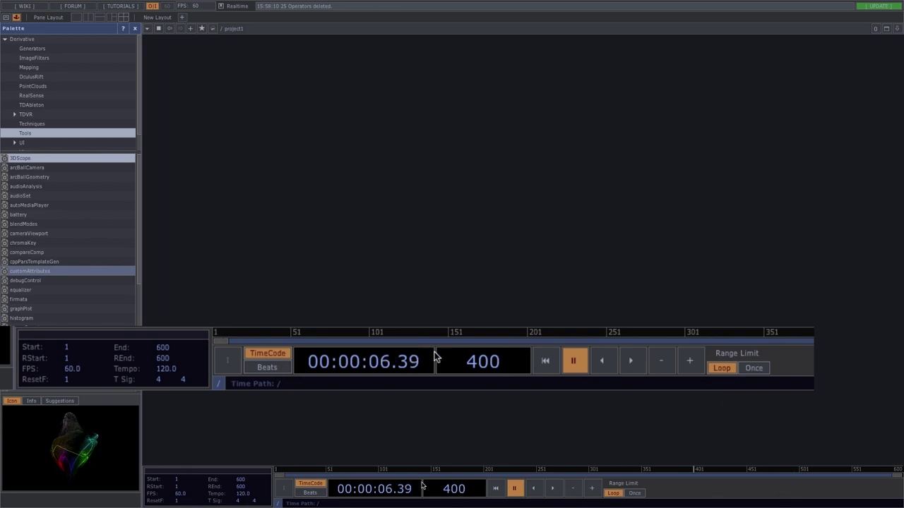
# Step: Set the timeline's frame rate to 30 FPS
pyautogui.click(89, 373)
pyautogui.write('30')
pyautogui.press('Return')
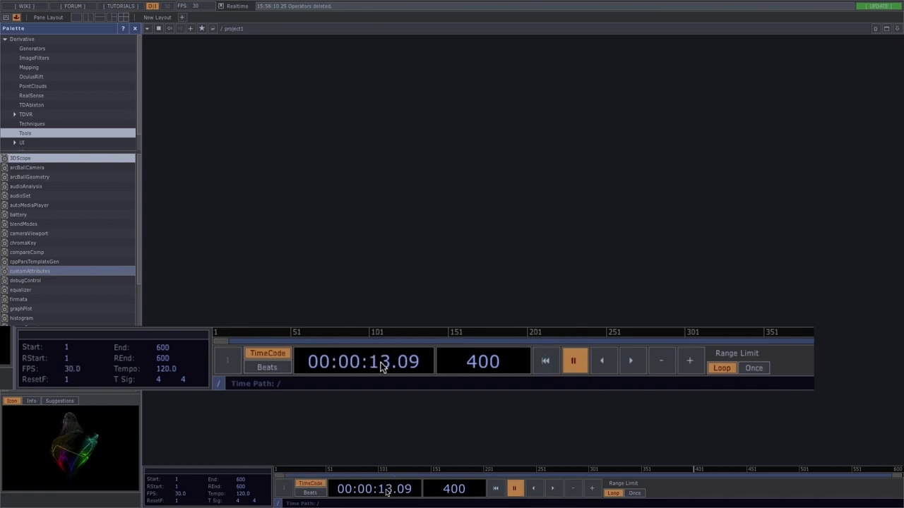
pyautogui.click(63, 369)
pyautogui.press('Return')
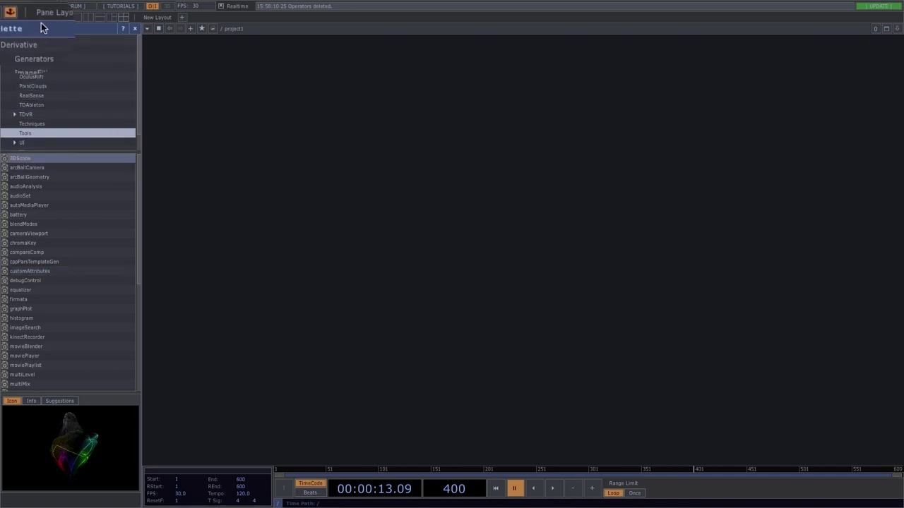
# Step: Browse the Tools and ImageFilters categories of the component palette, and hide the palette
pyautogui.click(10, 12)
pyautogui.click(10, 12)
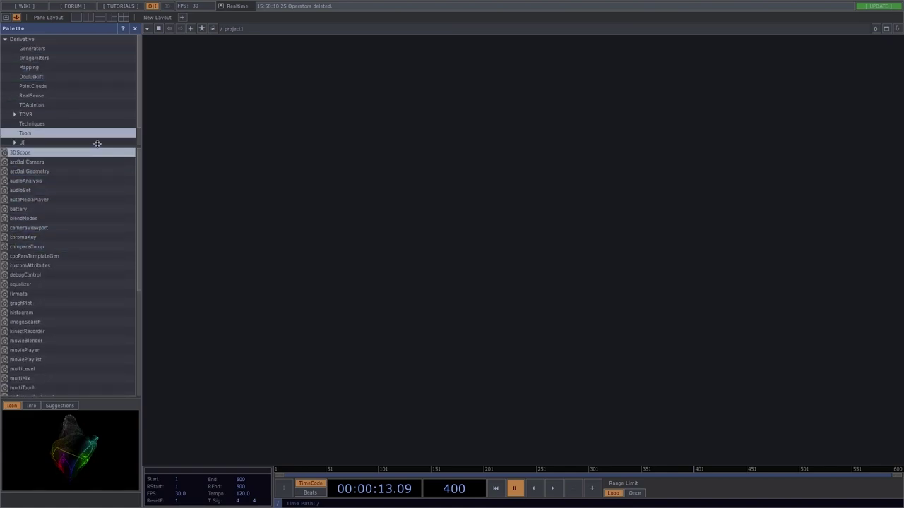
pyautogui.scroll(-5, 80, 251)
pyautogui.scroll(4, 80, 251)
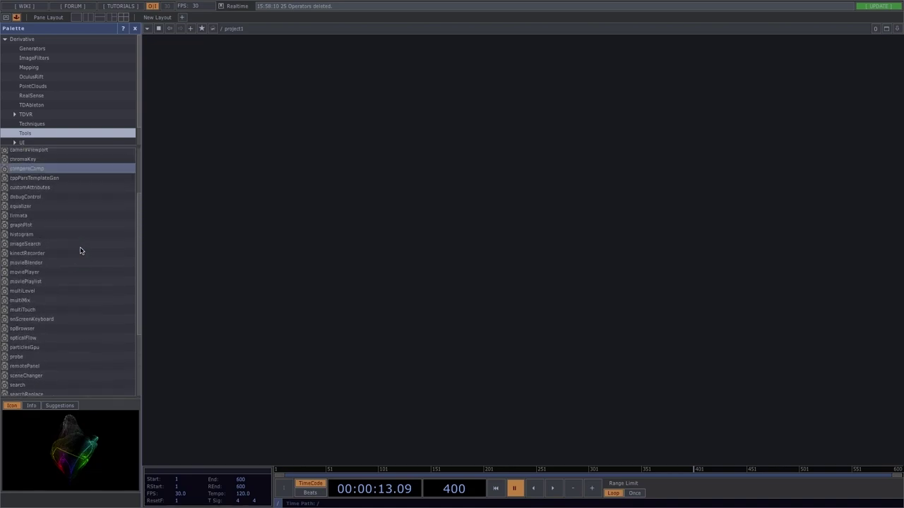
pyautogui.scroll(1, 80, 251)
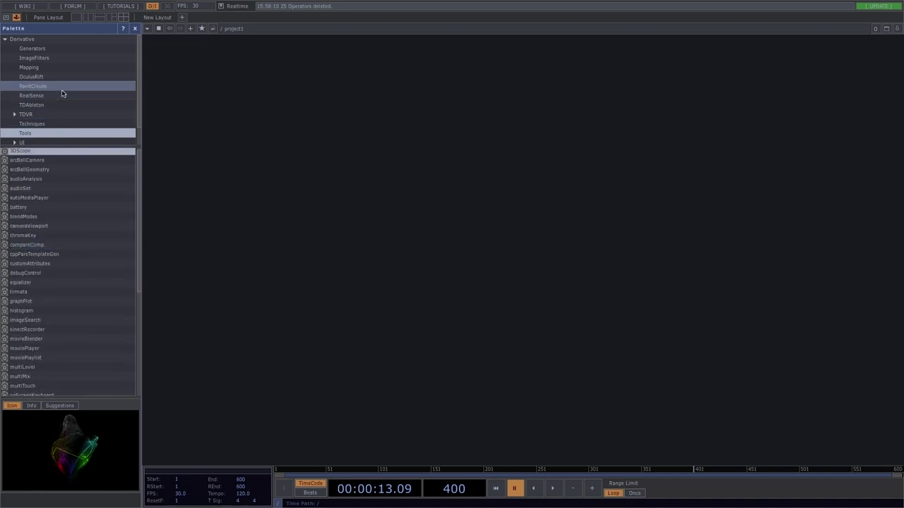
pyautogui.click(54, 57)
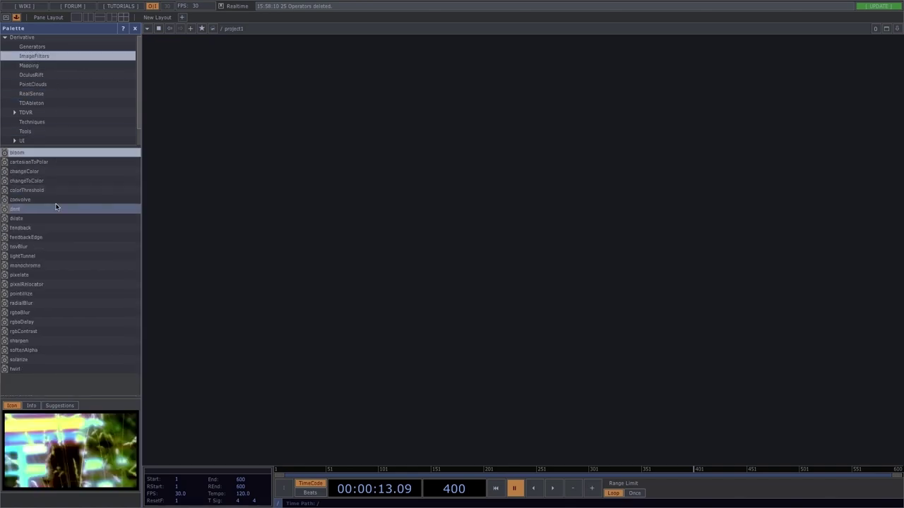
pyautogui.scroll(1, 68, 129)
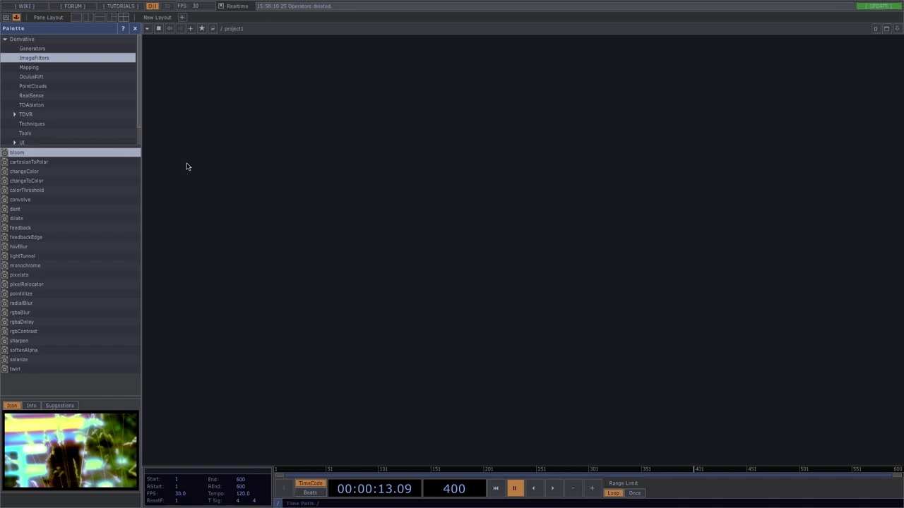
pyautogui.click(17, 18)
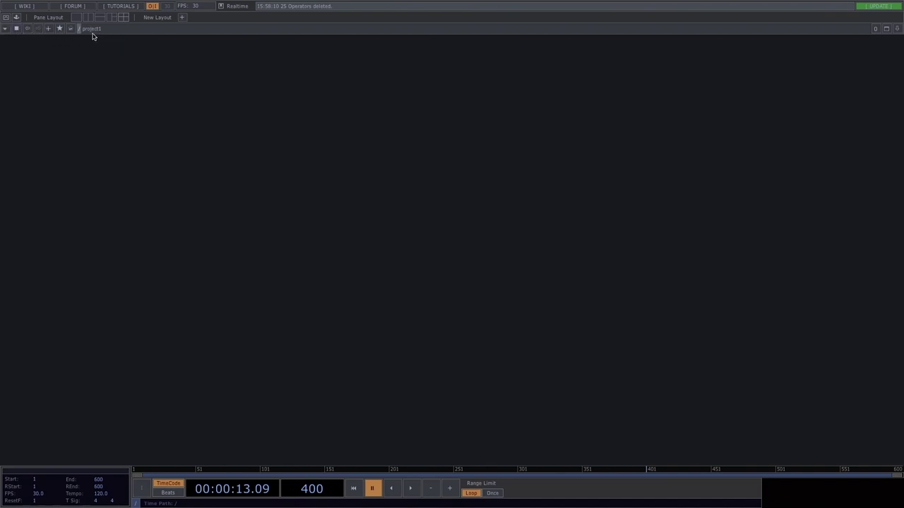
# Step: Review the pane types available for the network pane
pyautogui.click(5, 29)
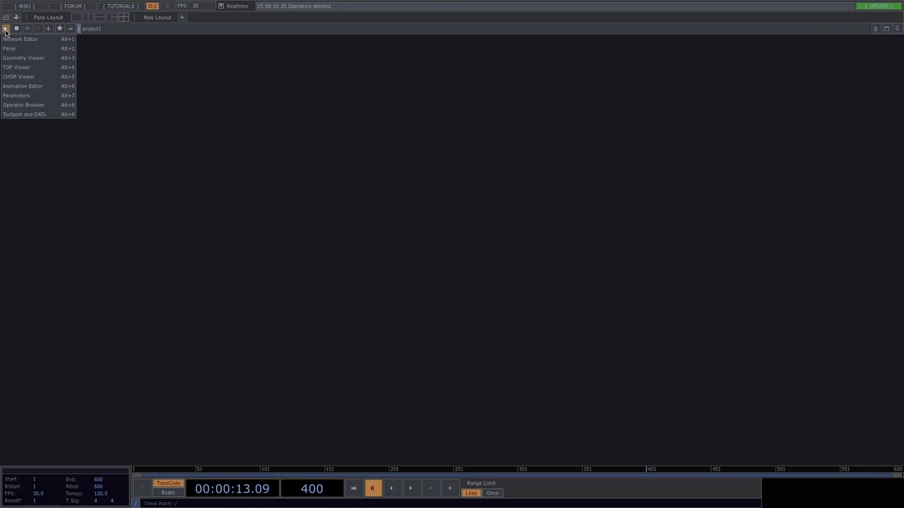
pyautogui.click(5, 30)
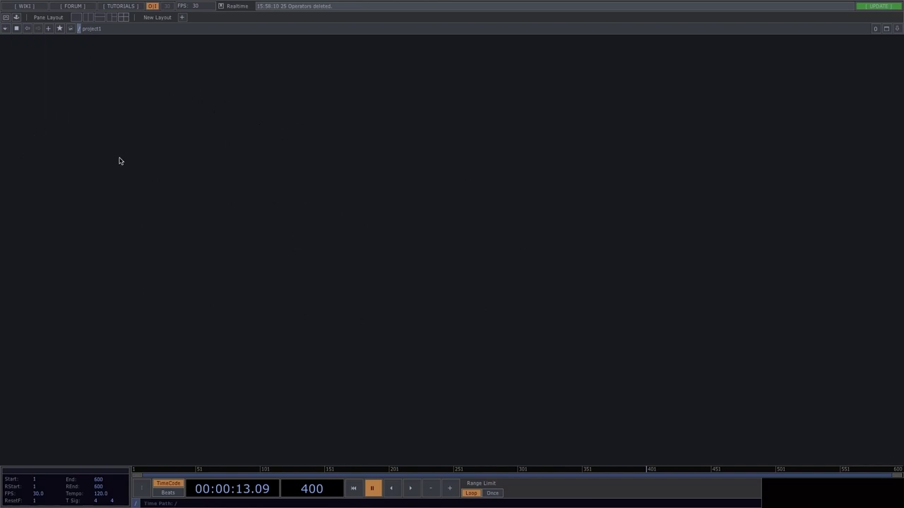
pyautogui.click(5, 29)
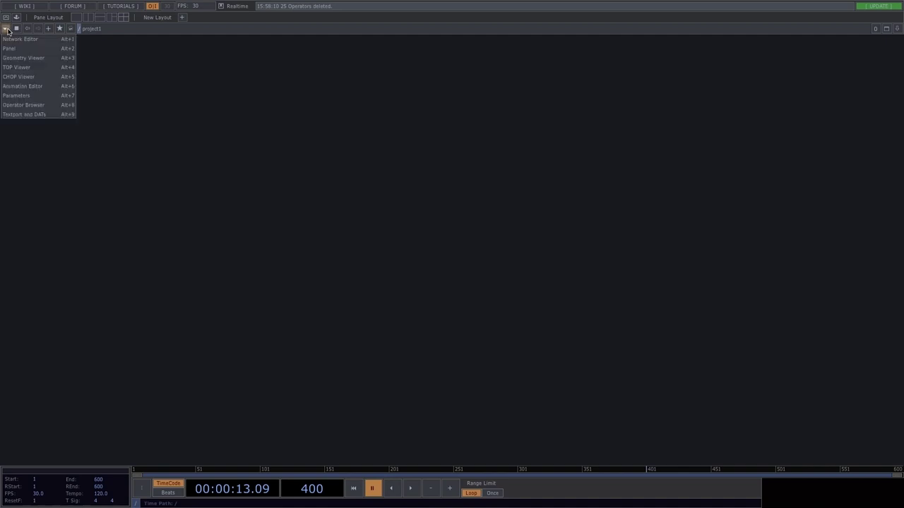
pyautogui.click(21, 68)
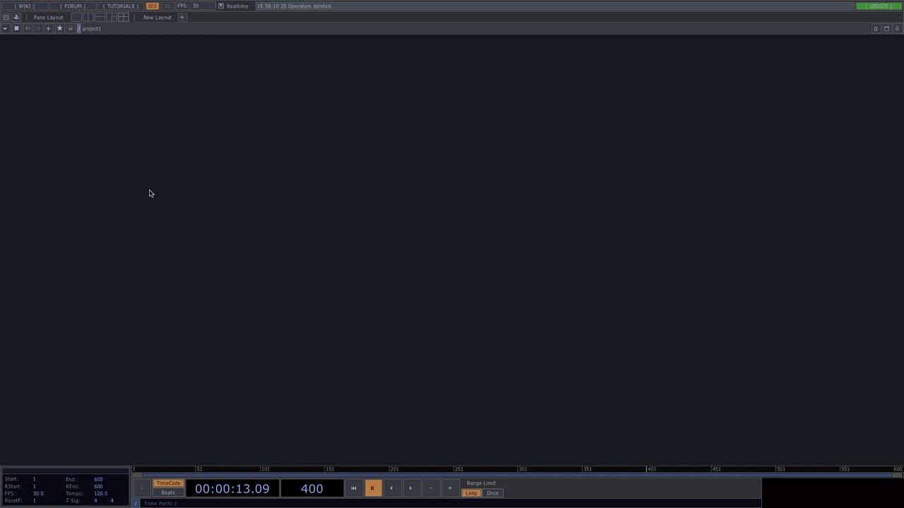
pyautogui.click(115, 33)
pyautogui.click(110, 65)
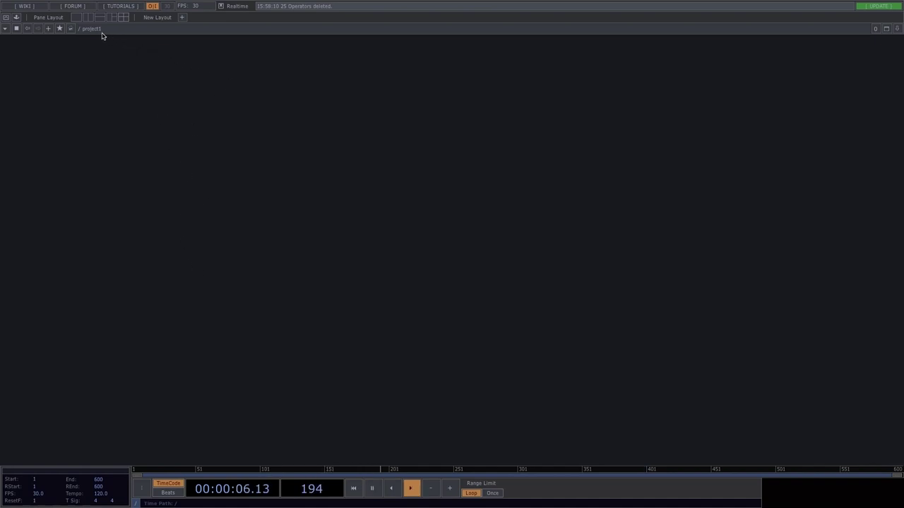
# Step: Go up to the root network to view its components, and re-enter the project1 container
pyautogui.click(85, 29)
pyautogui.click(69, 31)
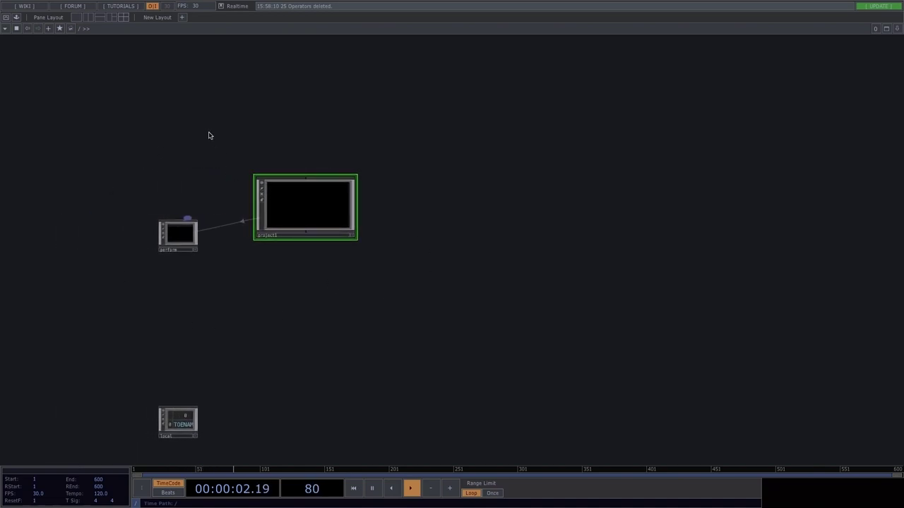
pyautogui.click(93, 31)
pyautogui.moveTo(259, 276); pyautogui.dragTo(176, 287, button='middle')
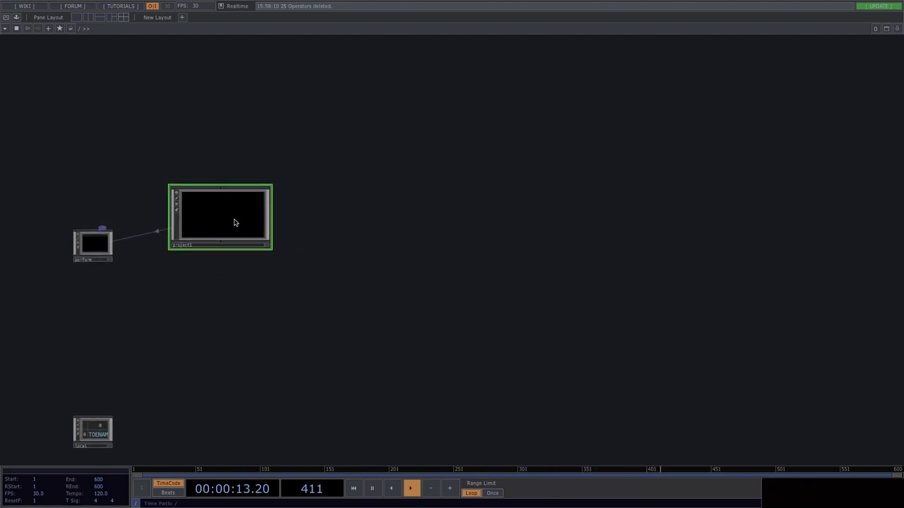
pyautogui.doubleClick(228, 221)
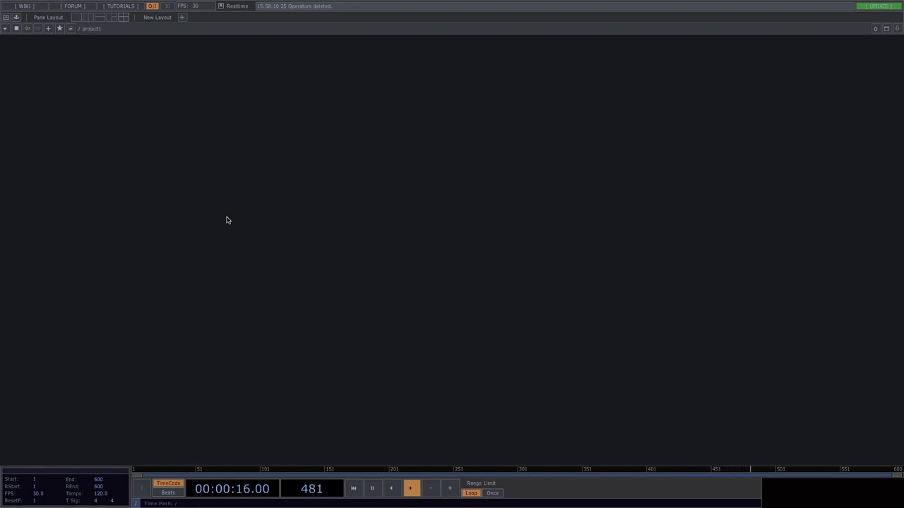
# Step: Split the workspace into two side-by-side panes
pyautogui.click(120, 31)
pyautogui.click(124, 109)
pyautogui.click(88, 17)
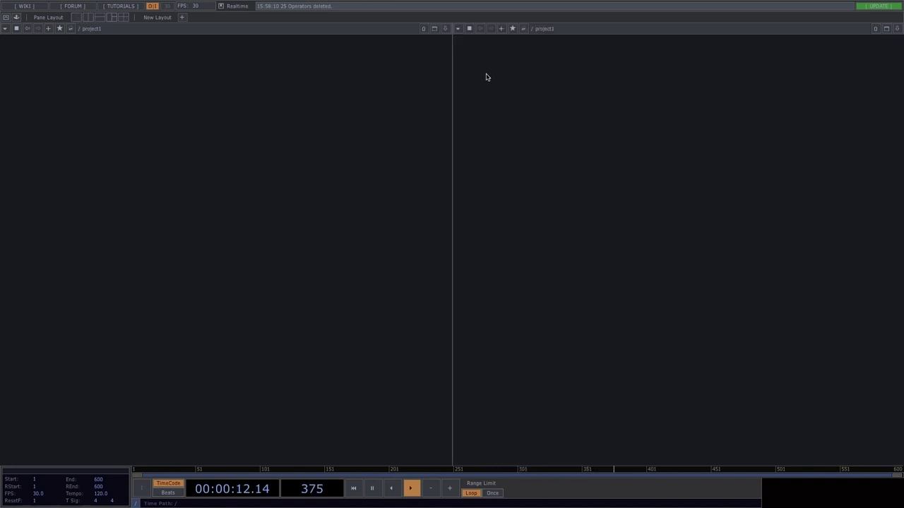
# Step: Switch the second pane in turn to Geometry Viewer, TOP Viewer and CHOP Viewer
pyautogui.click(457, 29)
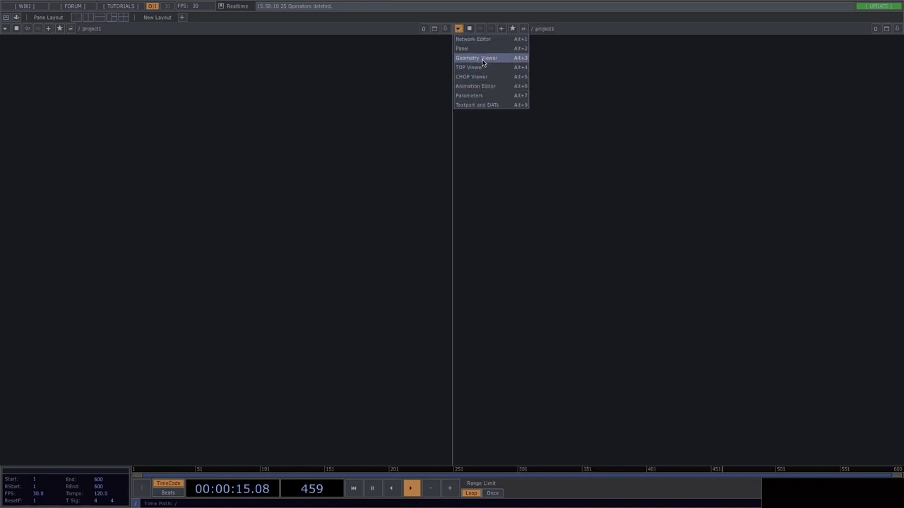
pyautogui.click(476, 58)
pyautogui.click(458, 28)
pyautogui.click(471, 67)
pyautogui.click(458, 28)
pyautogui.click(472, 76)
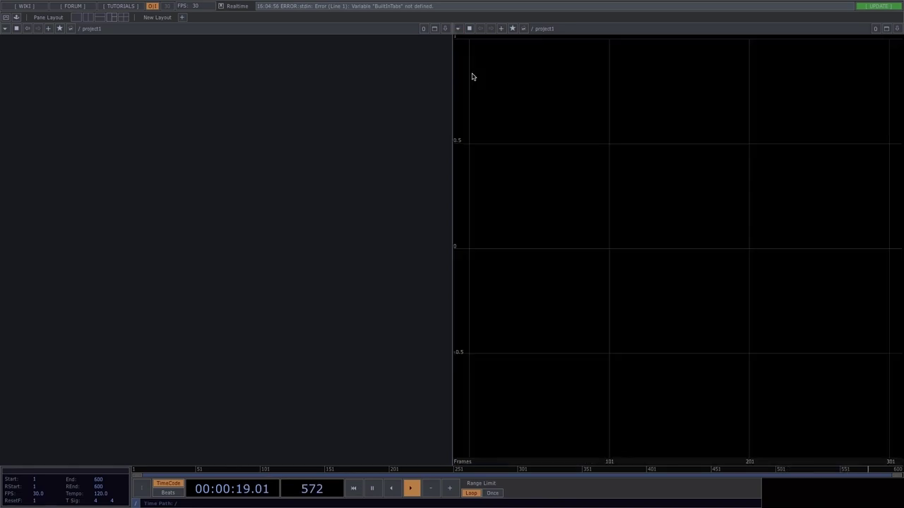
# Step: Set the second pane back to Network Editor and maximize it
pyautogui.click(457, 29)
pyautogui.click(463, 39)
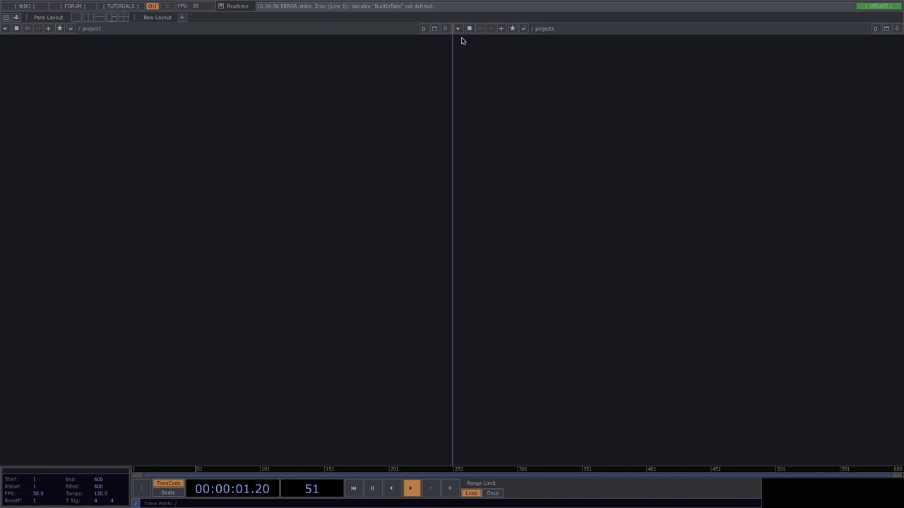
pyautogui.click(897, 28)
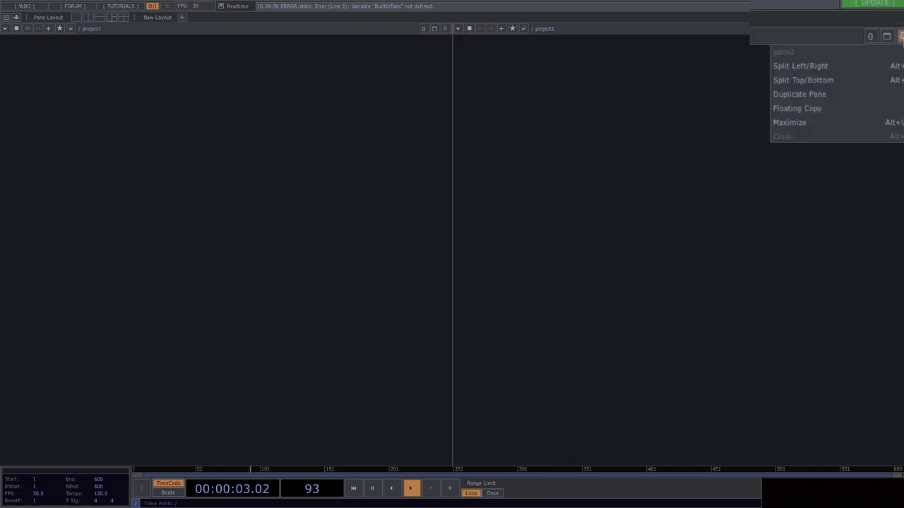
pyautogui.click(803, 126)
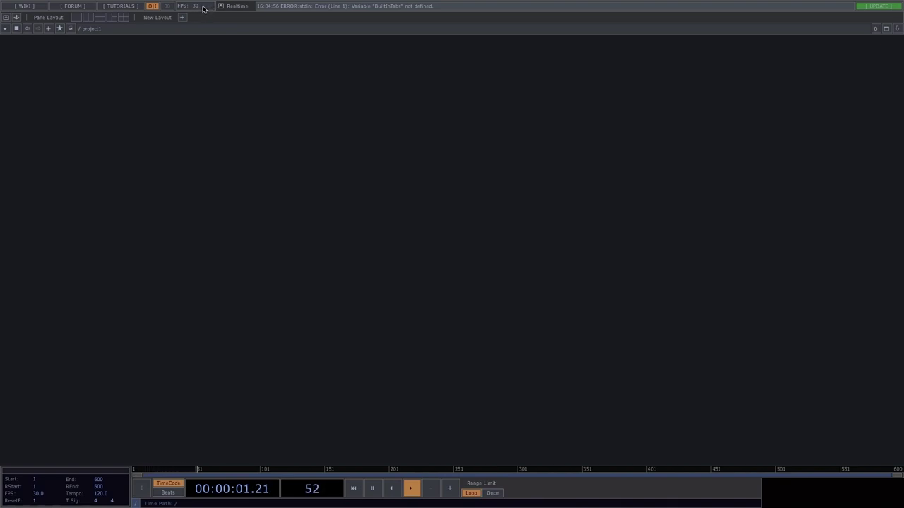
# Step: Set the timeline's frame rate to 60 FPS
pyautogui.click(53, 496)
pyautogui.write('60')
pyautogui.press('Return')
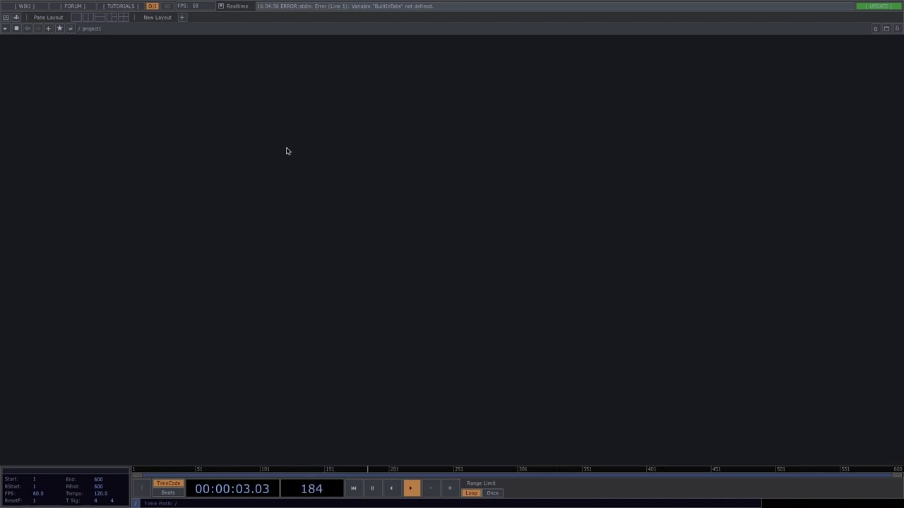
# Step: Look through the COMP, TOP, CHOP, SOP, MAT and DAT operator families in the OP Create Dialog, and close it
pyautogui.press('Tab')
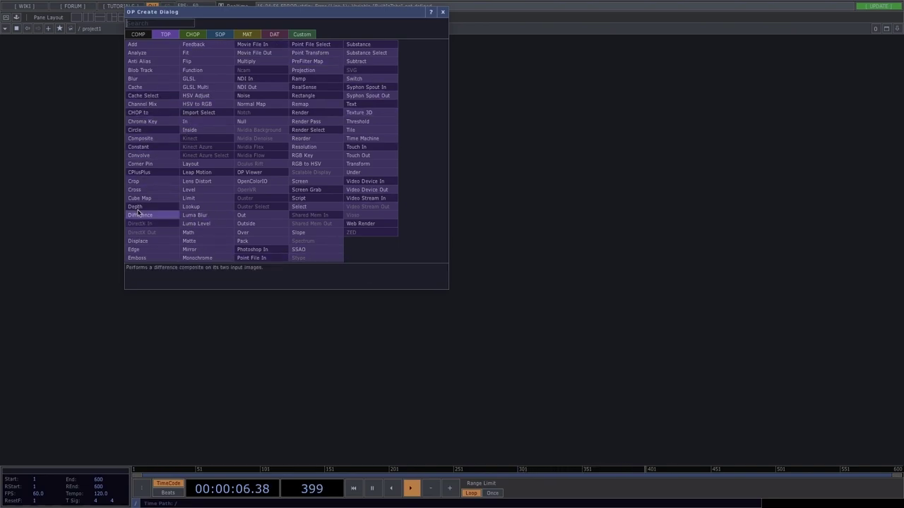
pyautogui.click(139, 34)
pyautogui.click(164, 34)
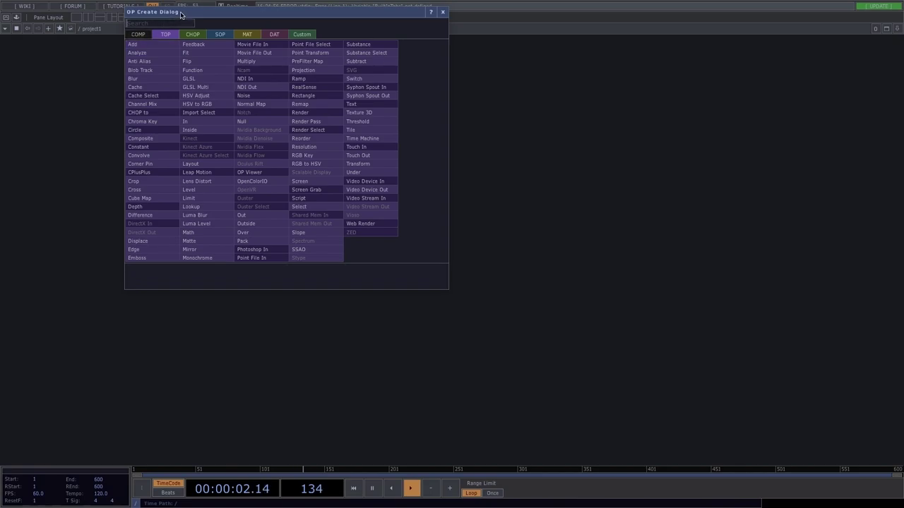
pyautogui.click(192, 34)
pyautogui.click(221, 34)
pyautogui.click(246, 34)
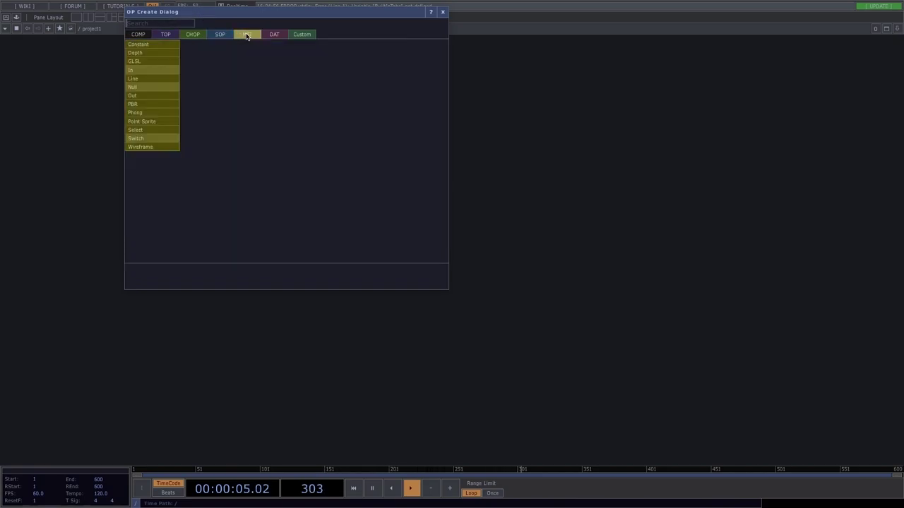
pyautogui.click(274, 35)
pyautogui.click(166, 35)
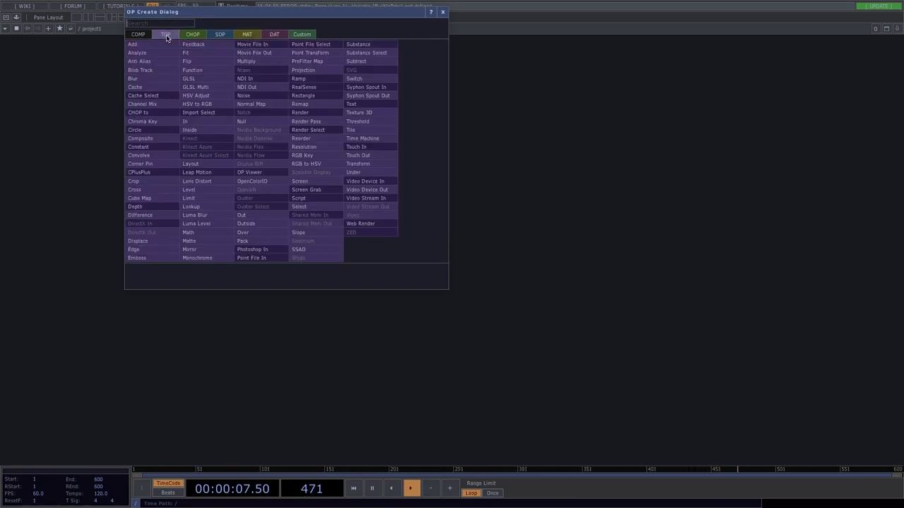
pyautogui.click(443, 12)
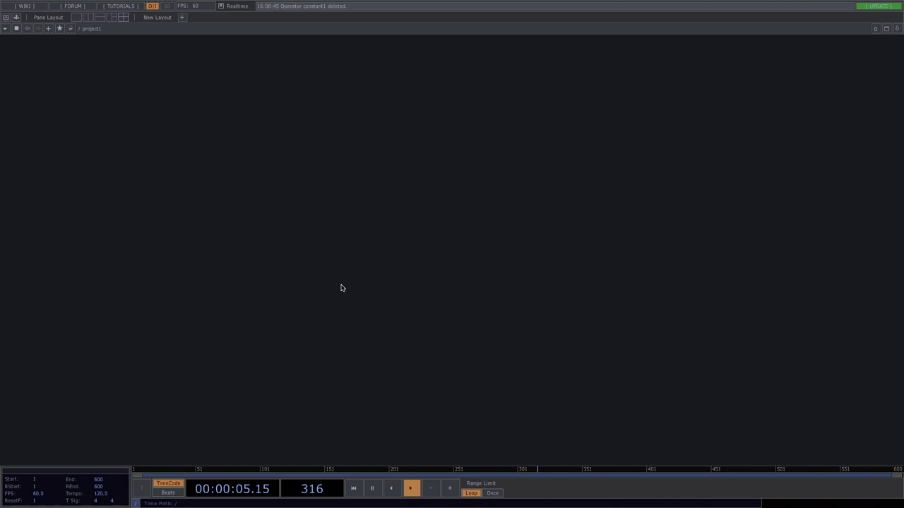
# Step: Add a Constant TOP to the project1 network
pyautogui.press('Tab')
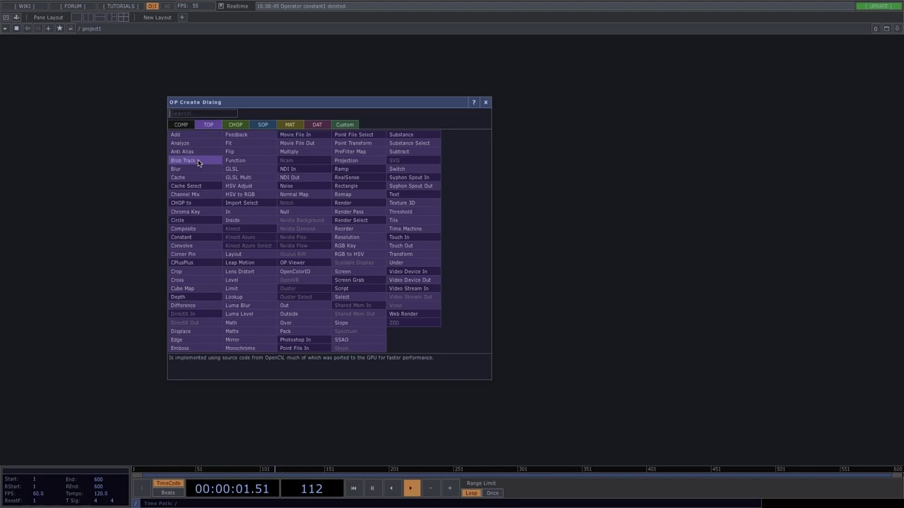
pyautogui.write('const')
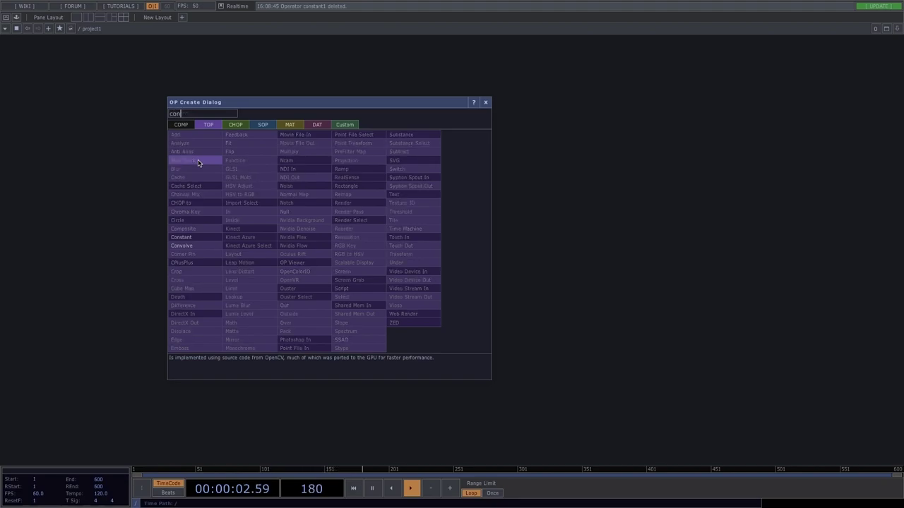
pyautogui.click(206, 241)
pyautogui.click(247, 206)
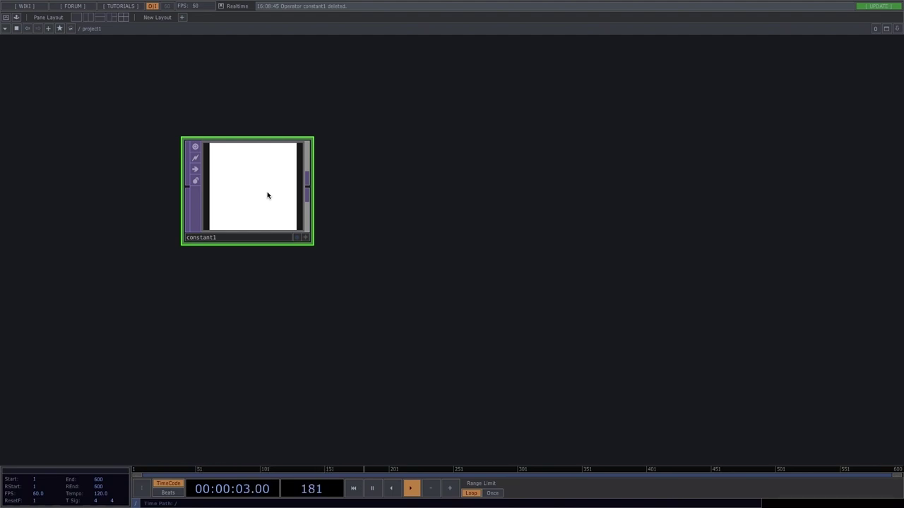
# Step: Change the Constant TOP's color to a light pink, about 1, 0.719, 0.723
pyautogui.press('p')
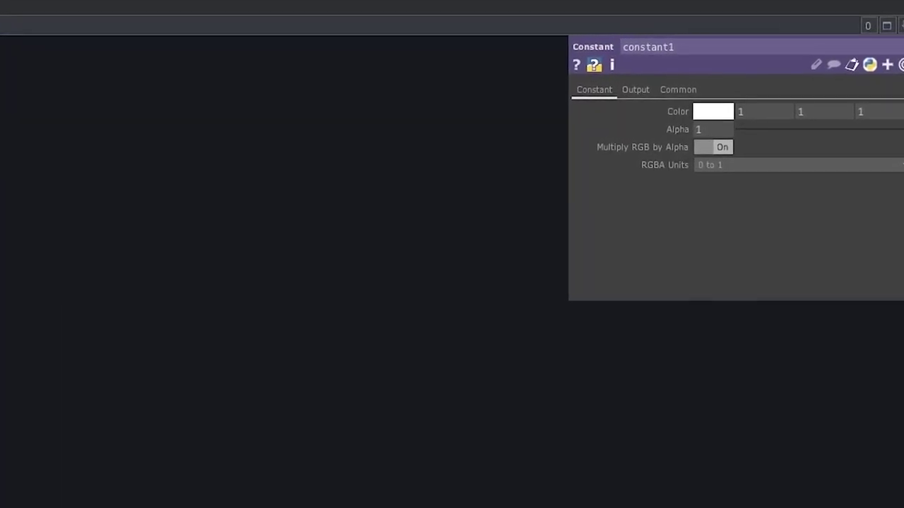
pyautogui.click(699, 115)
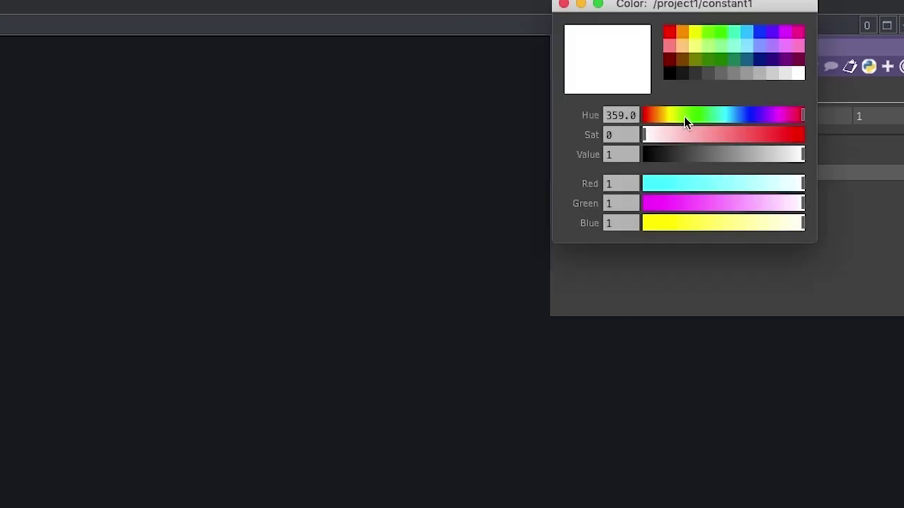
pyautogui.moveTo(685, 134)
pyautogui.mouseDown()
pyautogui.moveTo(749, 135)
pyautogui.moveTo(688, 135)
pyautogui.mouseUp()
pyautogui.click(563, 4)
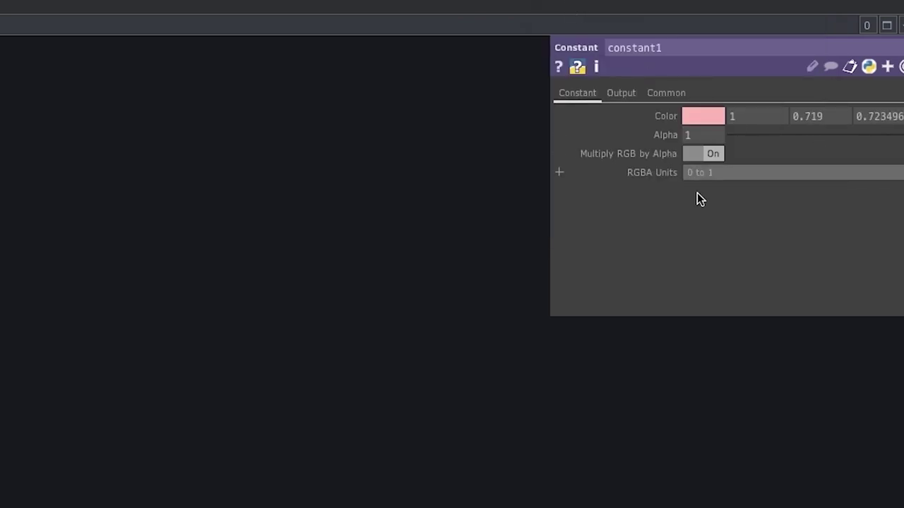
# Step: Set the Constant TOP's resolution to 1 by 1 in its common parameters
pyautogui.click(675, 94)
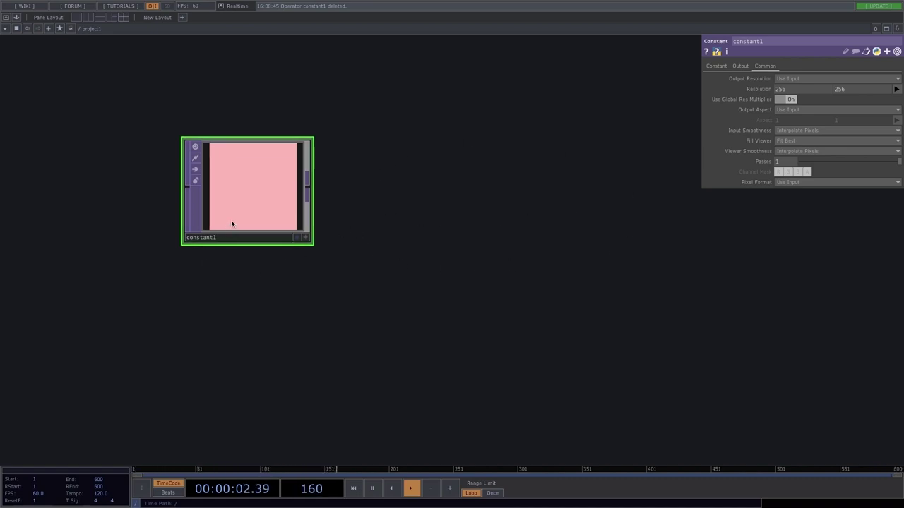
pyautogui.scroll(3, 205, 190)
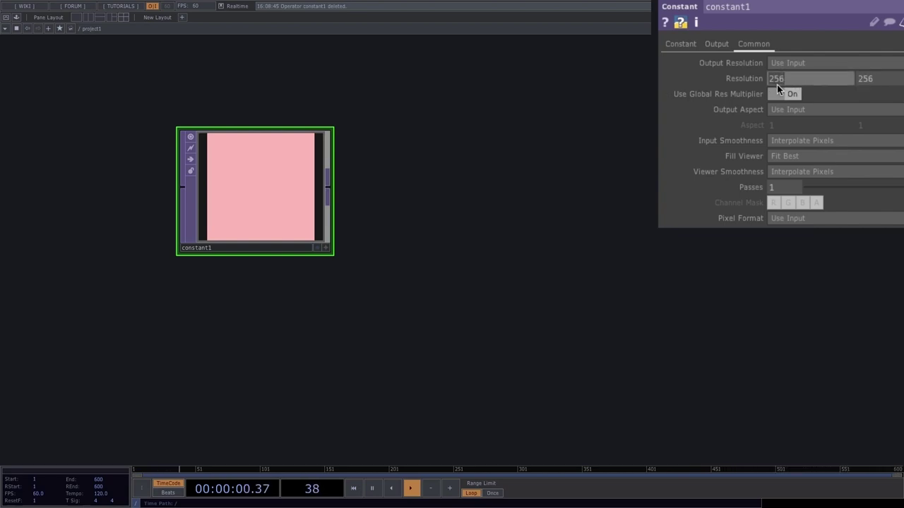
pyautogui.write('1')
pyautogui.press('Tab')
pyautogui.write('1')
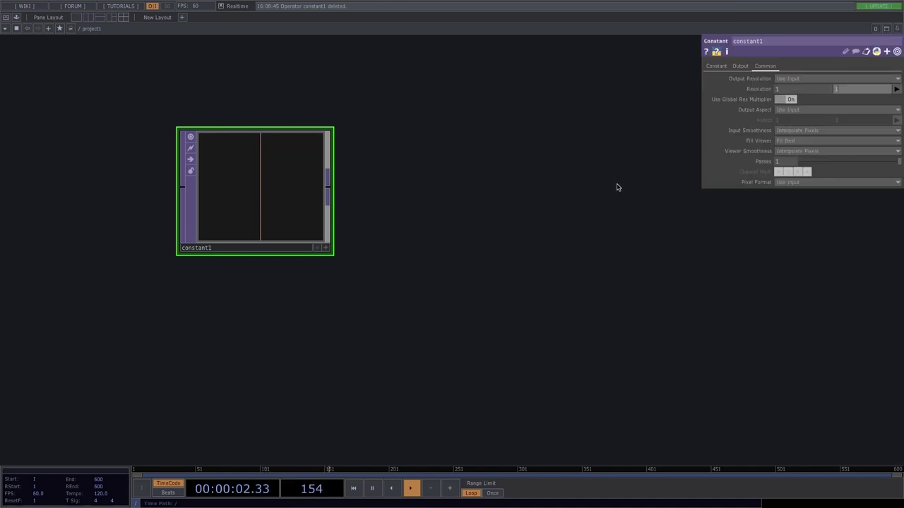
pyautogui.press('Return')
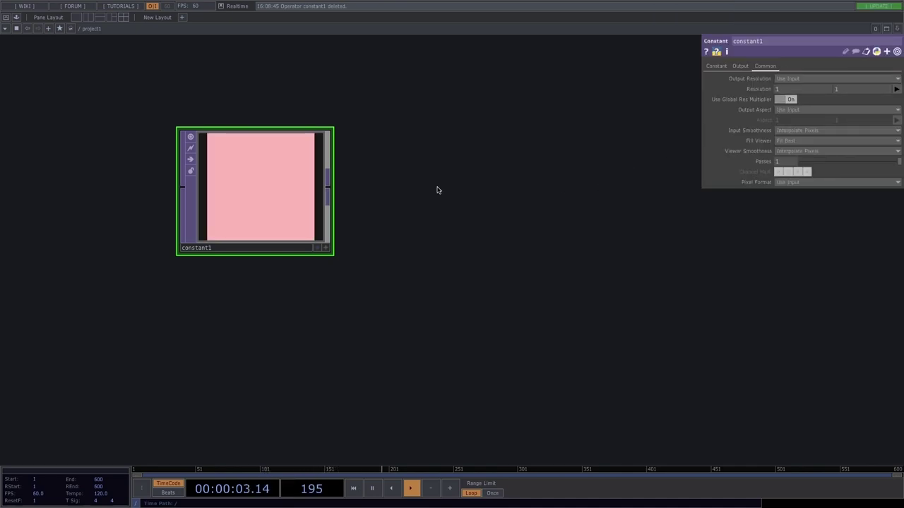
# Step: Display pixel values in constant1's active viewer and raise the second resolution value to 2
pyautogui.click(326, 248)
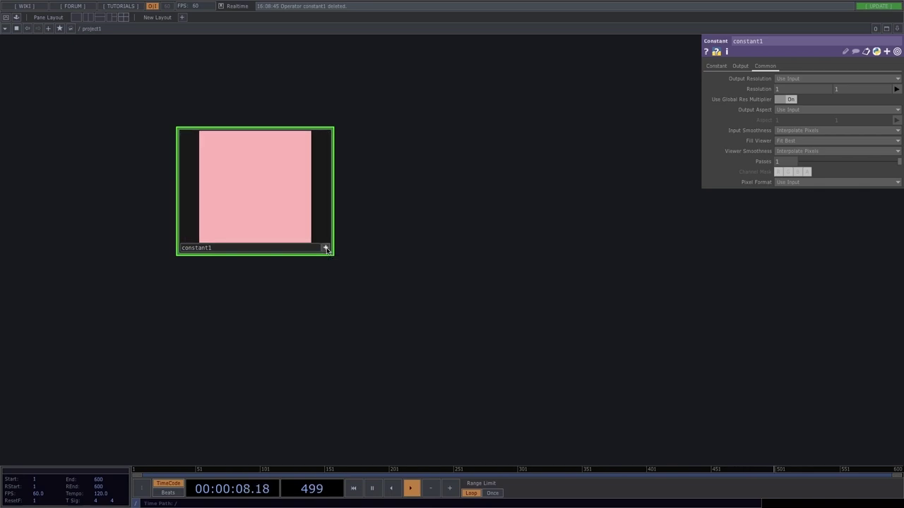
pyautogui.rightClick(285, 227)
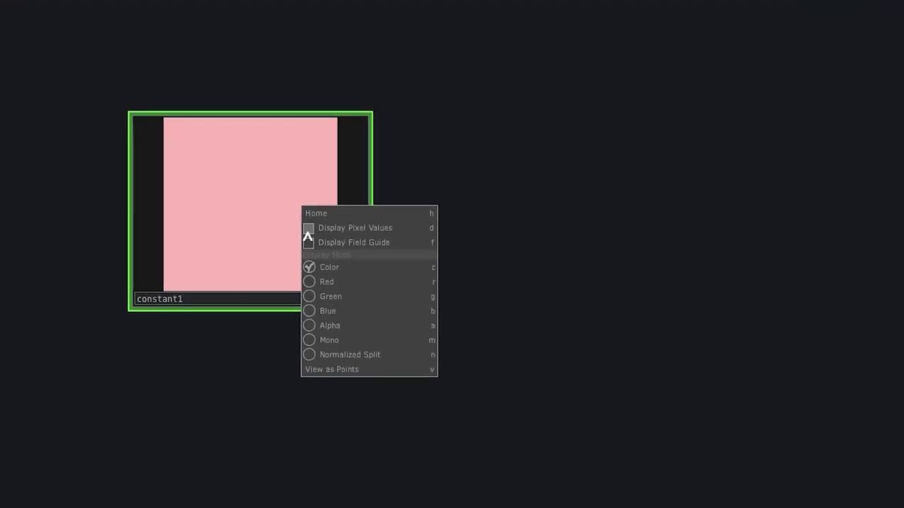
pyautogui.click(309, 229)
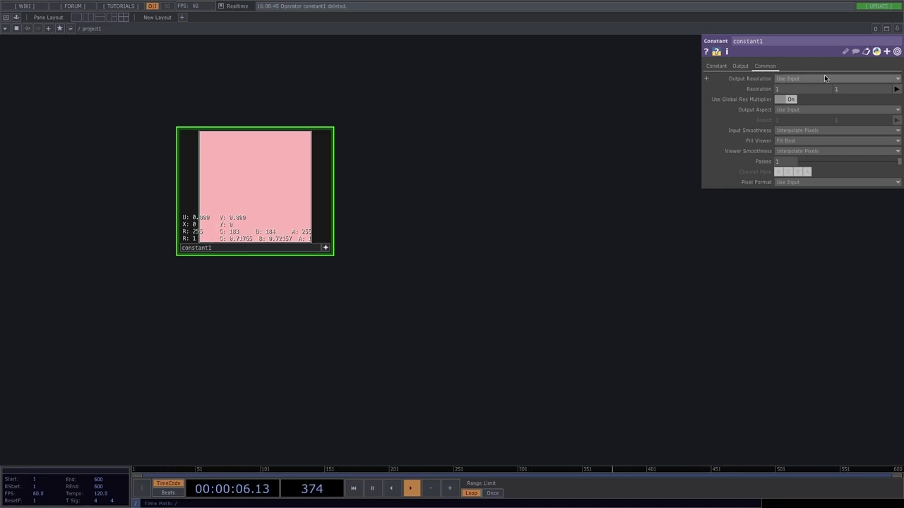
pyautogui.moveTo(845, 92); pyautogui.dragTo(851, 92)
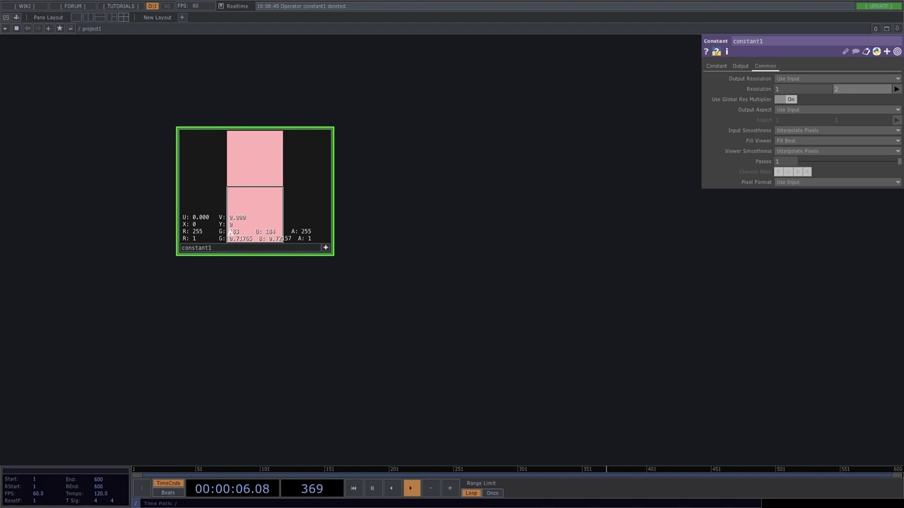
pyautogui.click(326, 249)
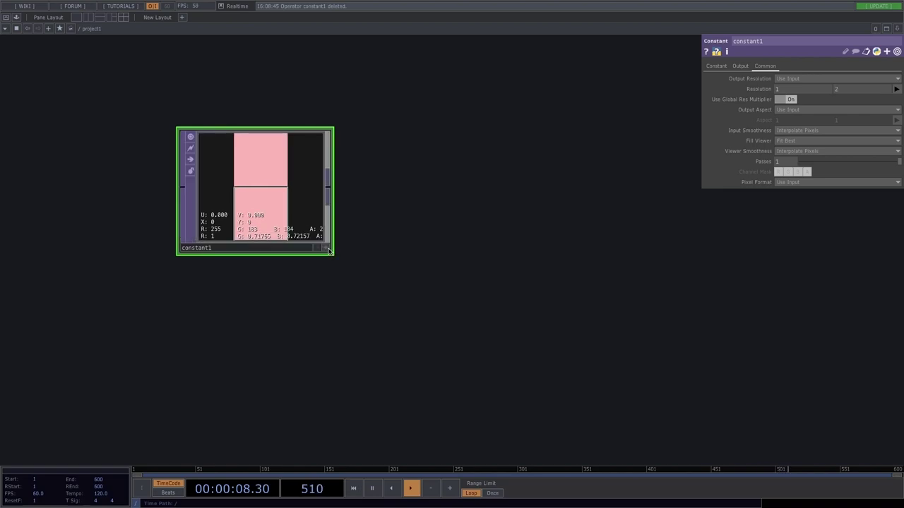
# Step: Delete the Constant TOP and add a Circle TOP to the project1 network
pyautogui.scroll(-6, 328, 251)
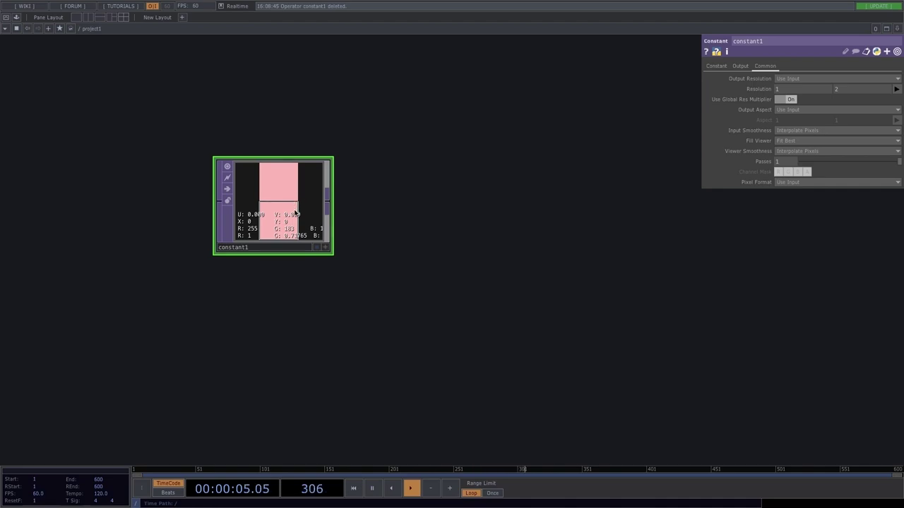
pyautogui.press('Delete')
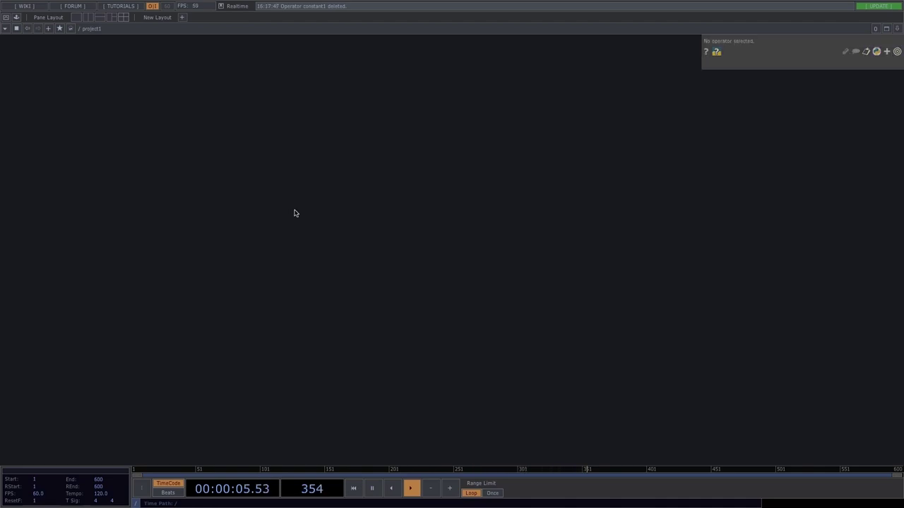
pyautogui.press('Tab')
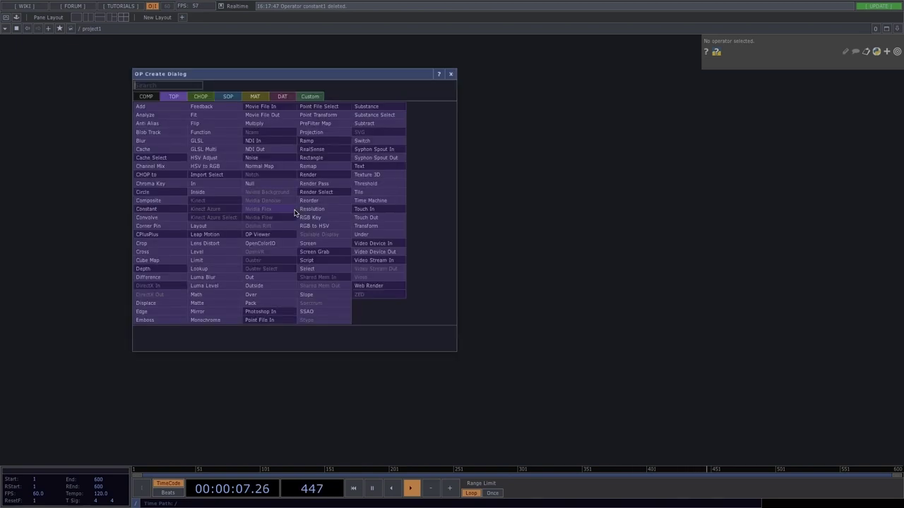
pyautogui.click(152, 186)
pyautogui.click(150, 197)
pyautogui.scroll(-2, 150, 193)
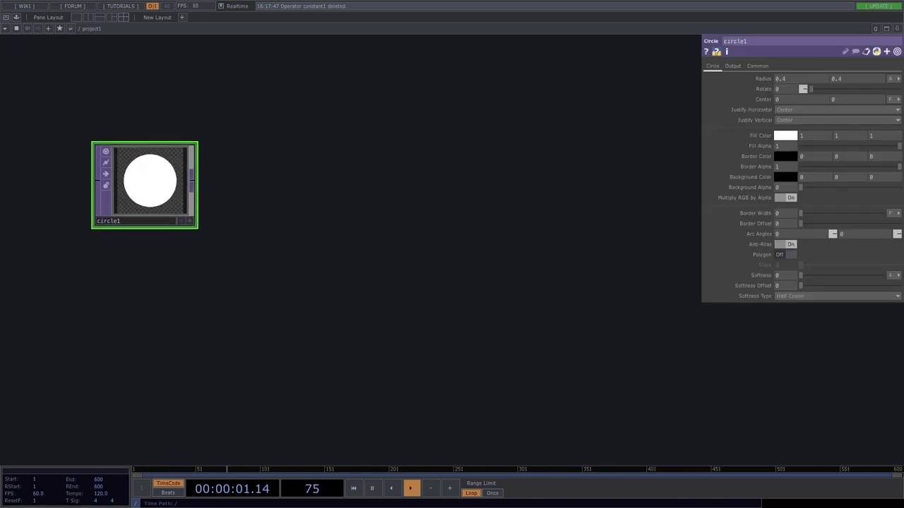
pyautogui.moveTo(150, 193); pyautogui.dragTo(187, 174)
# Step: Add a Ramp TOP below the circle and a Composite TOP below the ramp
pyautogui.press('Tab')
pyautogui.click(213, 108)
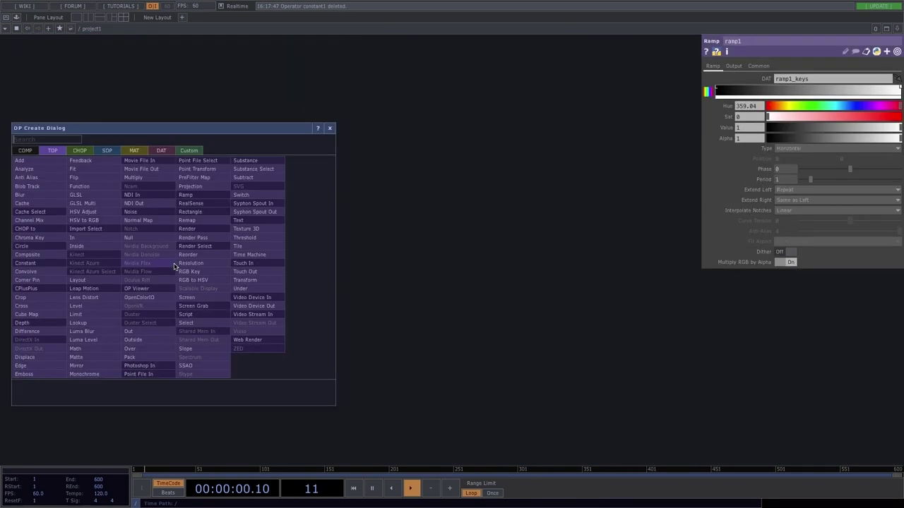
pyautogui.write('comp')
pyautogui.press('Return')
pyautogui.click(180, 362)
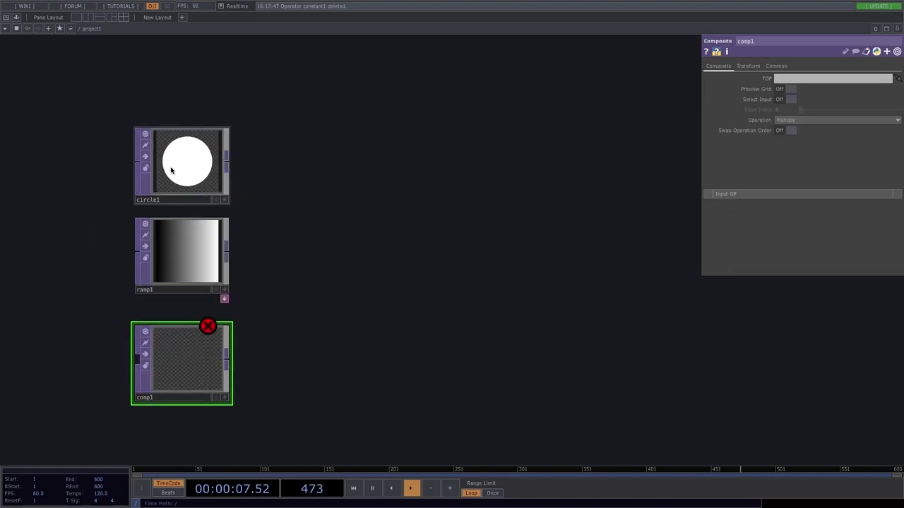
# Step: Move the Composite TOP to the right of the circle and ramp, and connect both of them to its input
pyautogui.click(174, 164)
pyautogui.click(181, 236)
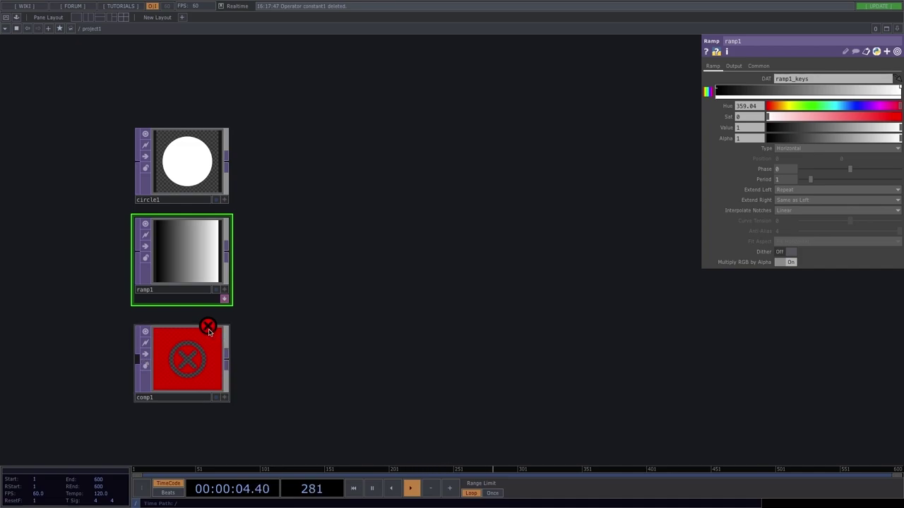
pyautogui.middleClick(137, 358)
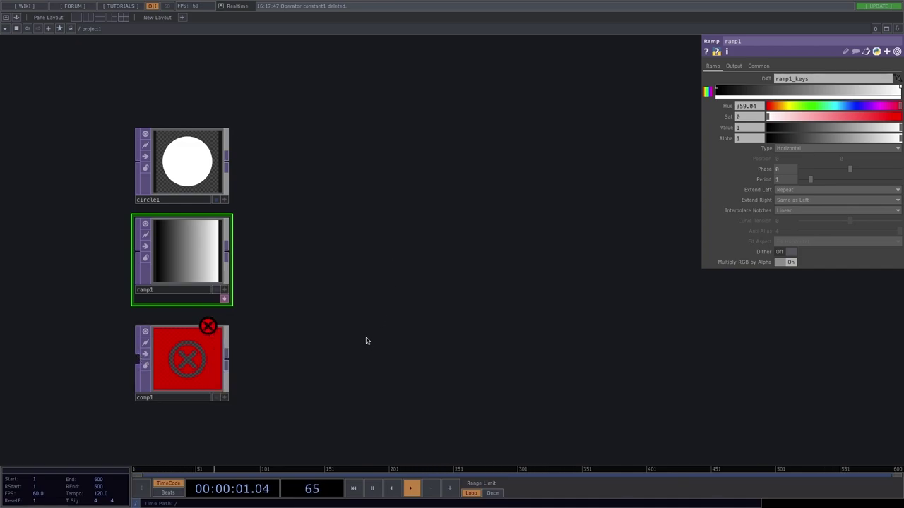
pyautogui.scroll(-2, 366, 341)
pyautogui.moveTo(366, 341); pyautogui.dragTo(267, 336)
pyautogui.moveTo(134, 349); pyautogui.dragTo(300, 231)
pyautogui.moveTo(163, 203); pyautogui.dragTo(274, 226)
pyautogui.moveTo(165, 266)
pyautogui.mouseDown()
pyautogui.moveTo(202, 271)
pyautogui.moveTo(269, 239)
pyautogui.mouseUp()
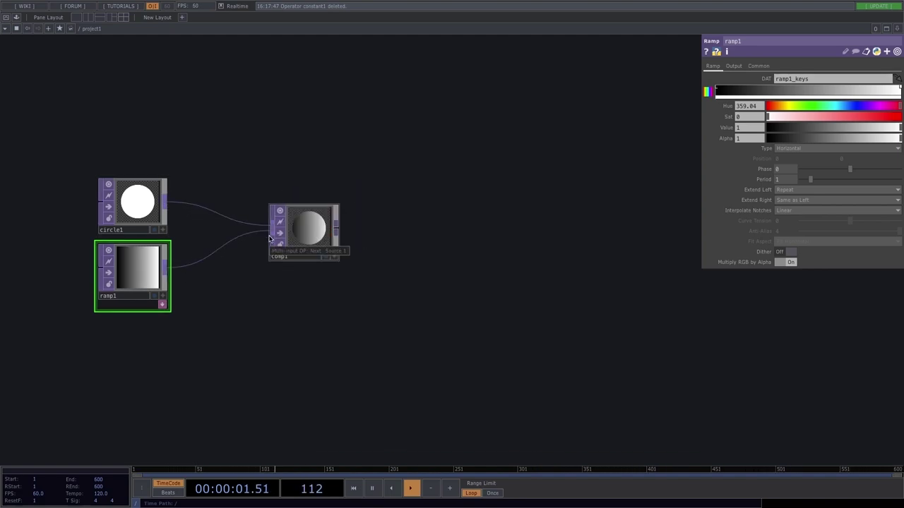
# Step: Reduce the Circle TOP's radius to 0.23 in both directions using the .01 value ladder step
pyautogui.scroll(2, 305, 237)
pyautogui.click(87, 196)
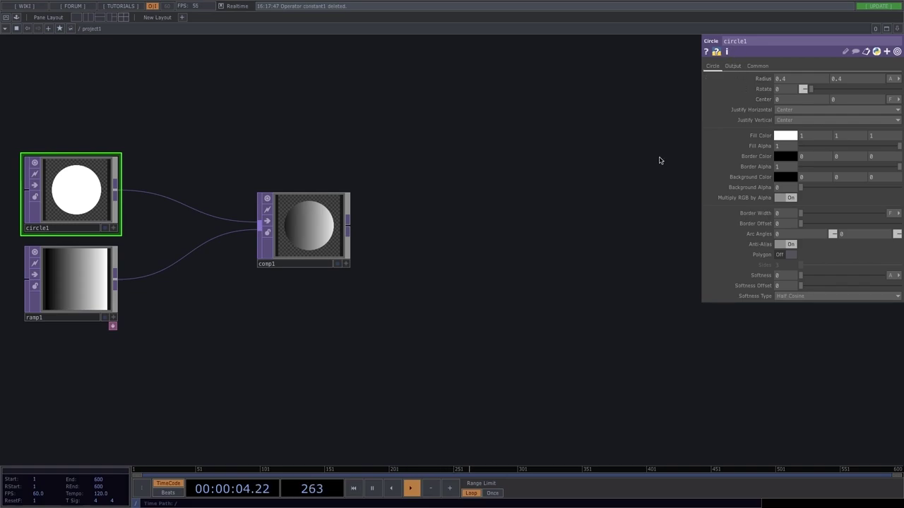
pyautogui.press('p')
pyautogui.press('p')
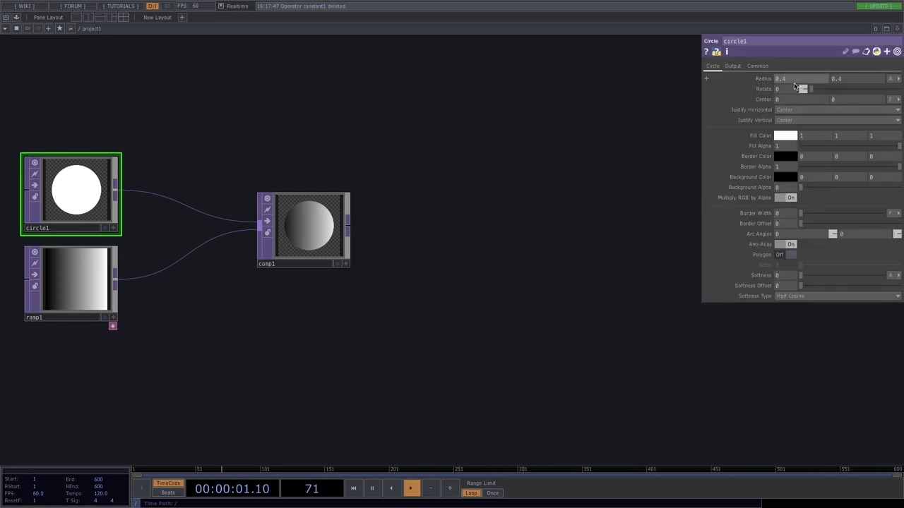
pyautogui.middleClick(768, 81)
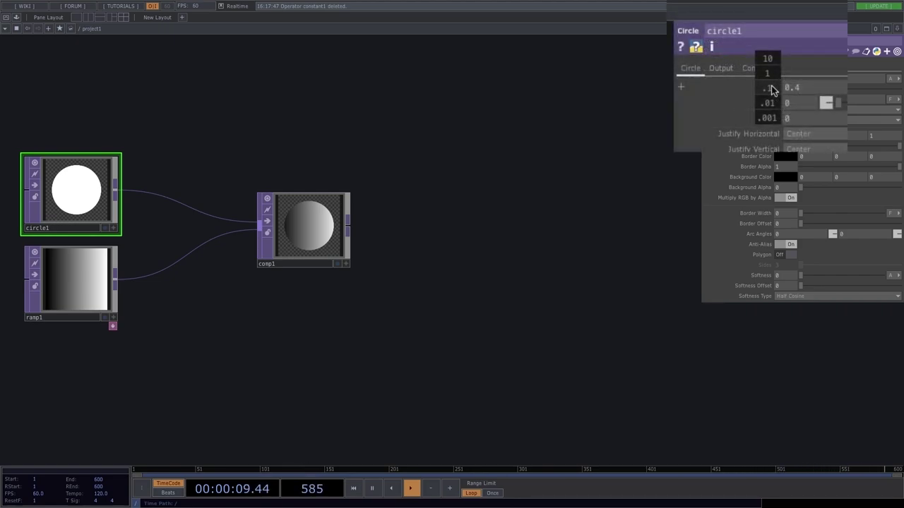
pyautogui.moveTo(772, 89); pyautogui.dragTo(767, 106, button='middle')
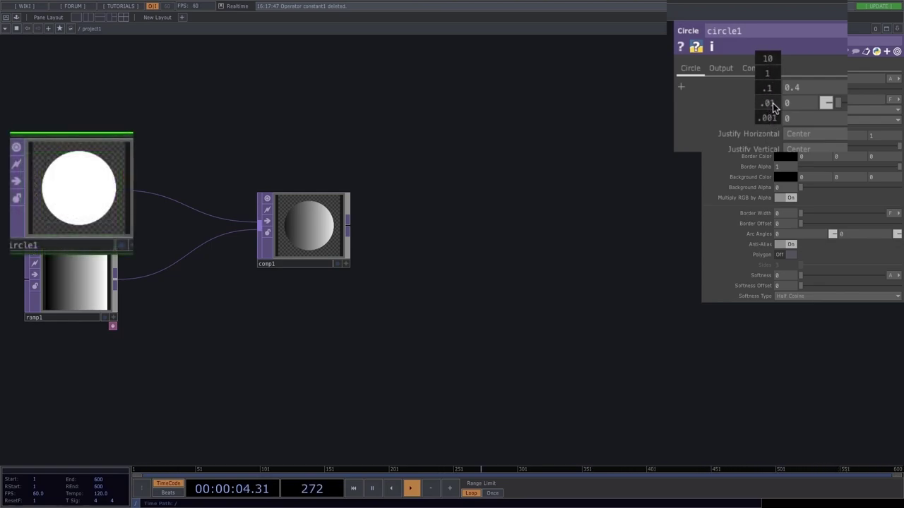
pyautogui.moveTo(766, 101); pyautogui.dragTo(771, 61, button='middle')
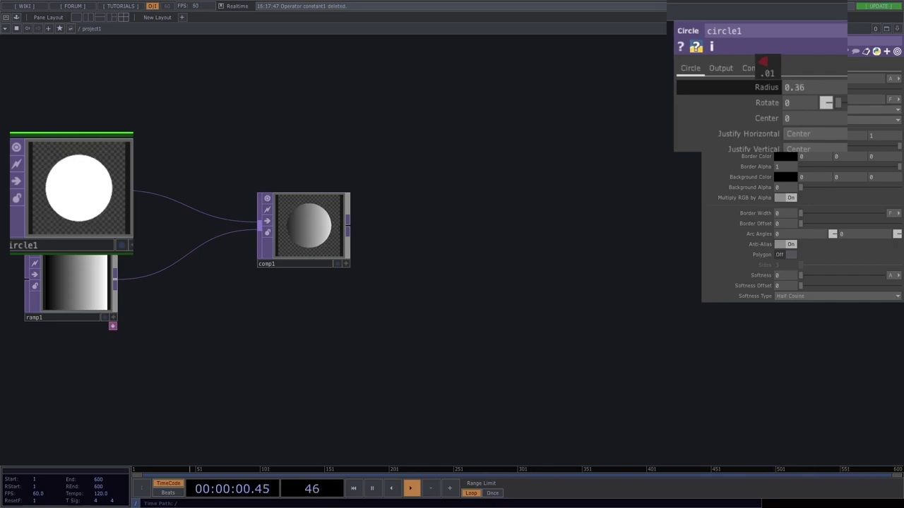
pyautogui.moveTo(766, 67); pyautogui.dragTo(767, 67, button='middle')
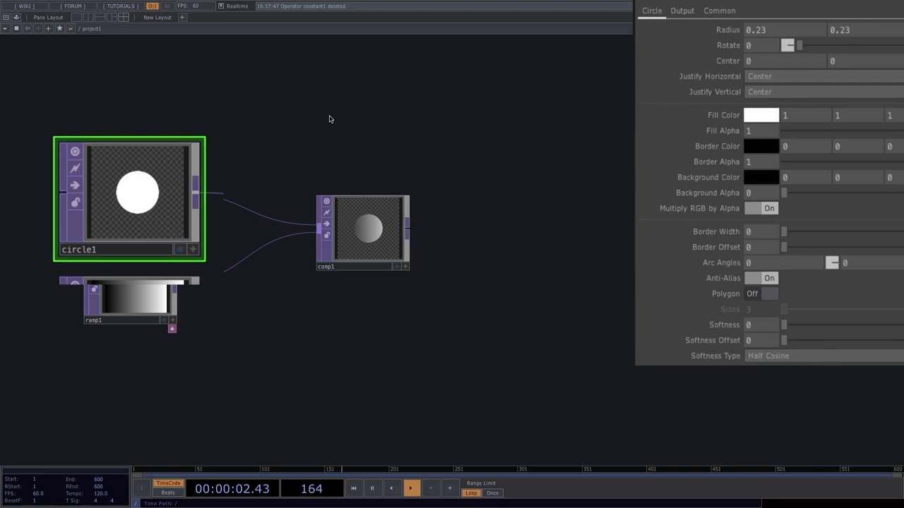
# Step: Set the Circle TOP's fill color to a very pale pink, about 1, 0.954, 0.951
pyautogui.click(767, 115)
pyautogui.moveTo(766, 46); pyautogui.dragTo(701, 62)
pyautogui.moveTo(783, 232)
pyautogui.mouseDown()
pyautogui.moveTo(872, 226)
pyautogui.moveTo(767, 235)
pyautogui.mouseUp()
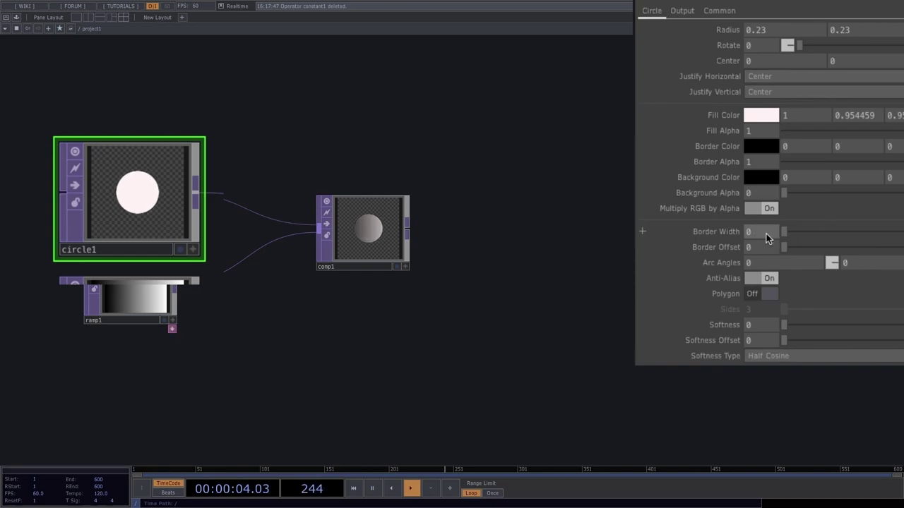
# Step: Try the circle's Polygon option with sides ranging from 10 down to 4, and turn the option back off
pyautogui.click(768, 293)
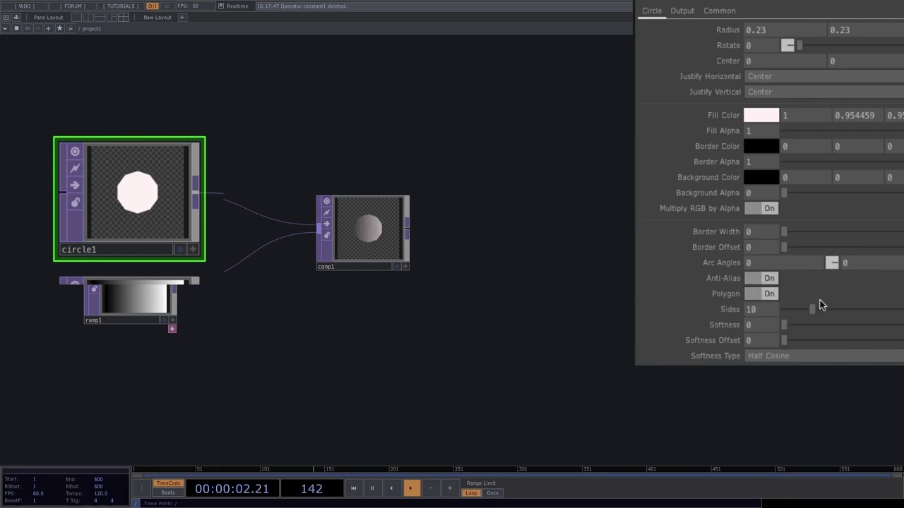
pyautogui.moveTo(799, 270)
pyautogui.mouseDown()
pyautogui.moveTo(829, 268)
pyautogui.moveTo(786, 271)
pyautogui.mouseUp()
pyautogui.click(789, 254)
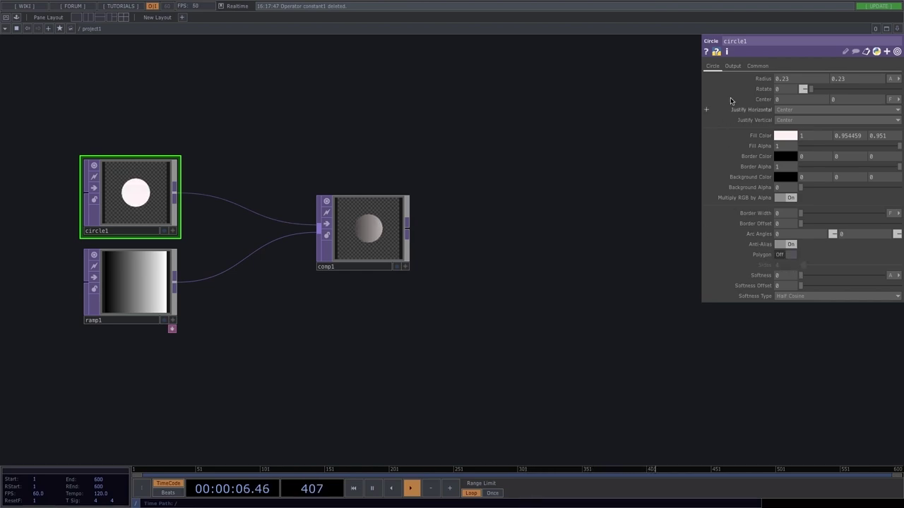
# Step: Check the Circle TOP's common resolution parameters and return to its circle-specific ones
pyautogui.click(758, 66)
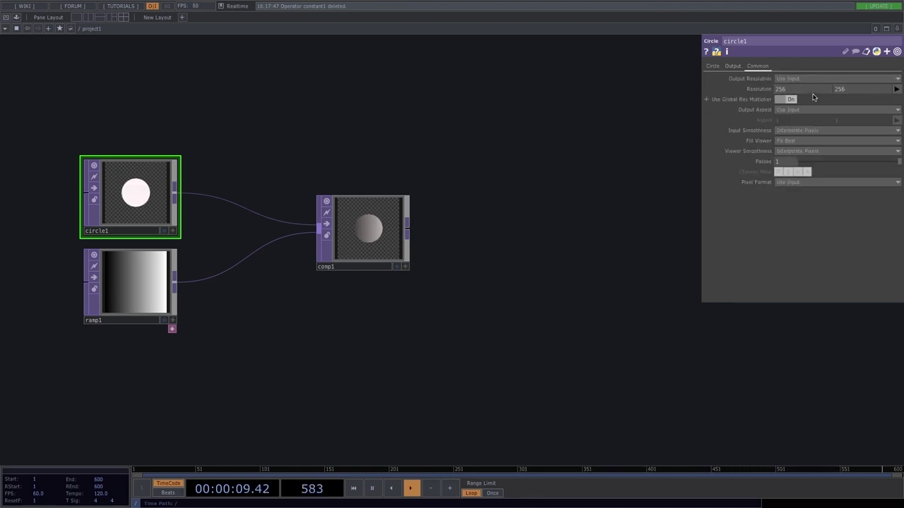
pyautogui.click(712, 65)
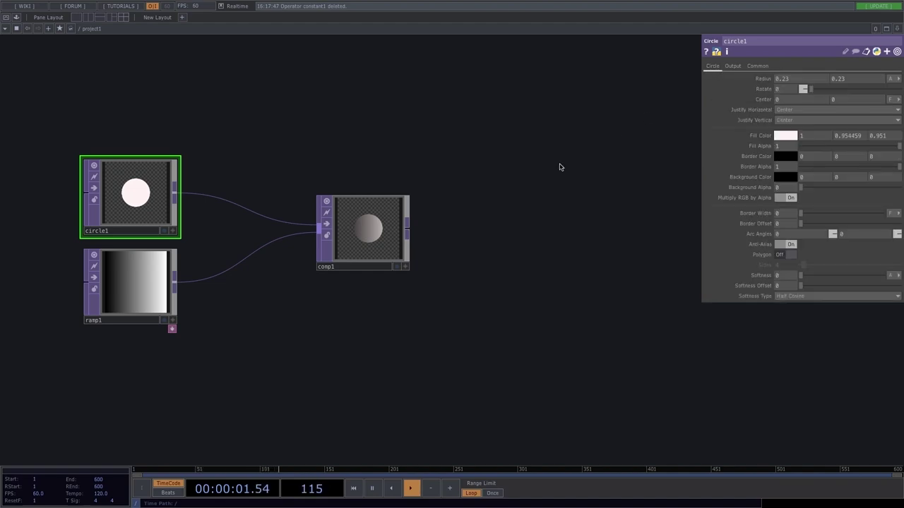
# Step: Add two color keys to ramp1's gradient in its darker part, between the black and white end keys
pyautogui.click(124, 278)
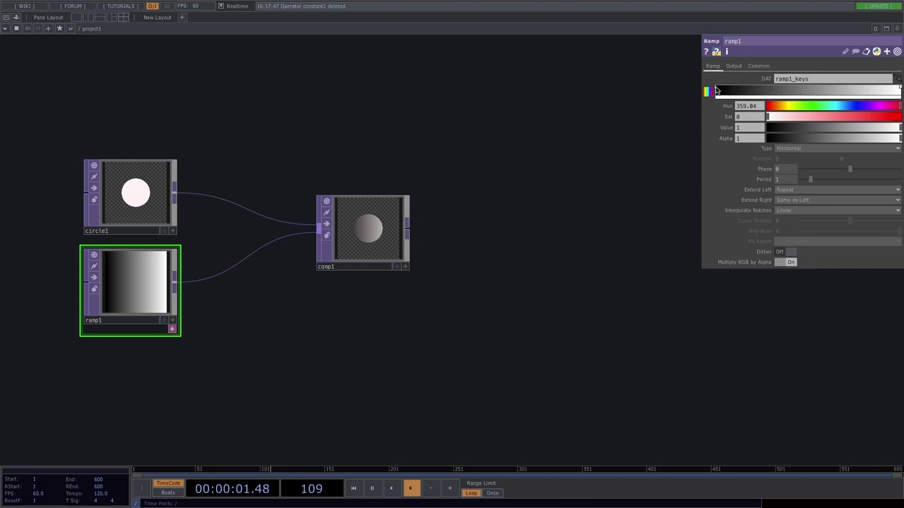
pyautogui.click(756, 90)
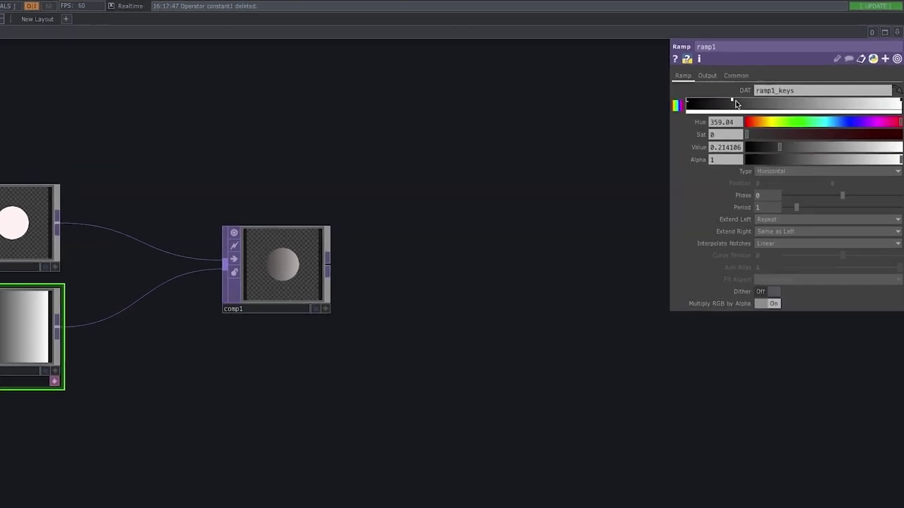
pyautogui.click(761, 102)
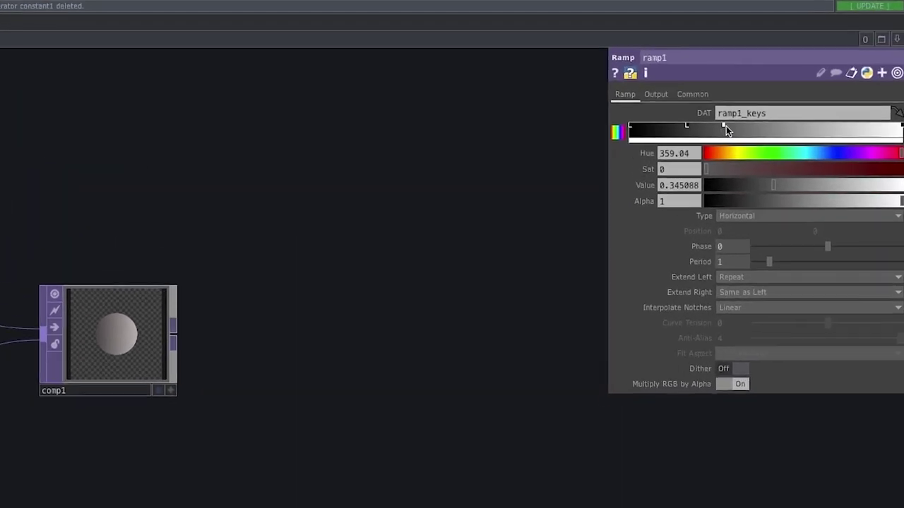
# Step: Add three more color keys across the lighter part of ramp1's gradient
pyautogui.click(799, 103)
pyautogui.click(836, 103)
pyautogui.click(867, 103)
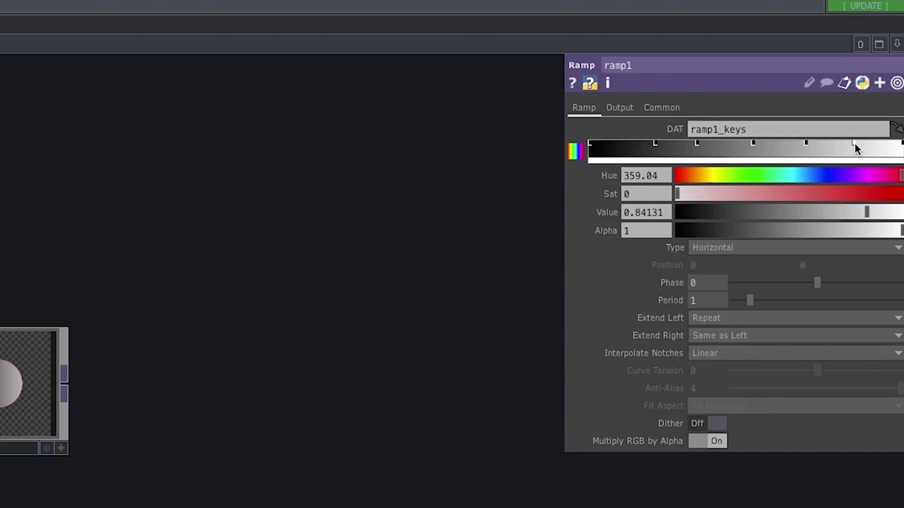
# Step: Remove all intermediate color keys from ramp1's gradient, keeping only the black and white end keys
pyautogui.moveTo(854, 144); pyautogui.dragTo(855, 109)
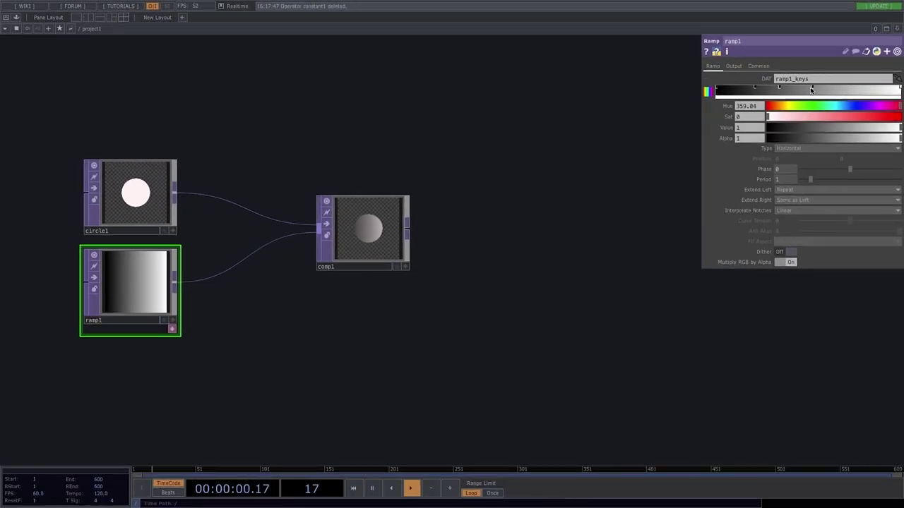
pyautogui.moveTo(813, 87)
pyautogui.mouseDown()
pyautogui.moveTo(809, 77)
pyautogui.moveTo(753, 61)
pyautogui.mouseUp()
pyautogui.click(781, 88)
# Step: Set the saturation of ramp1's white end key to 0.55, and its black end key to hue 121, saturation 0.716, value 0.638
pyautogui.moveTo(770, 118); pyautogui.dragTo(840, 118)
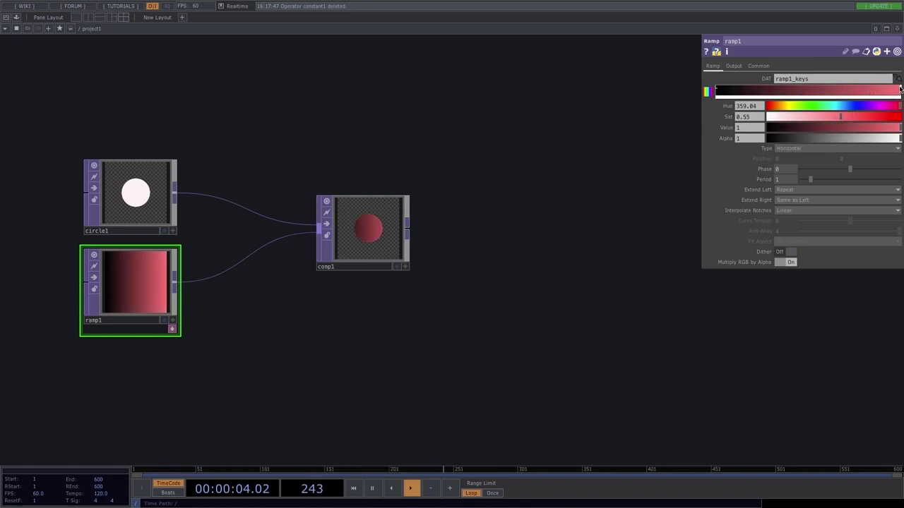
pyautogui.click(718, 91)
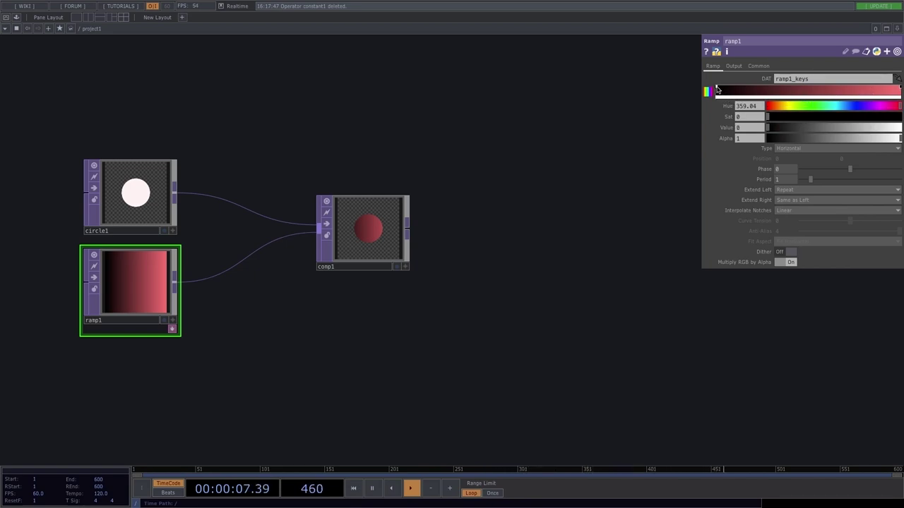
pyautogui.click(812, 106)
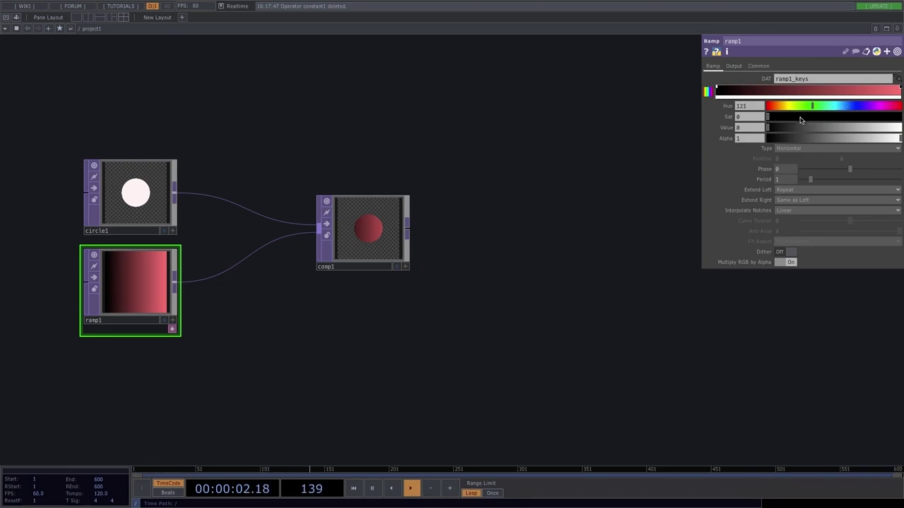
pyautogui.moveTo(775, 129); pyautogui.dragTo(855, 129)
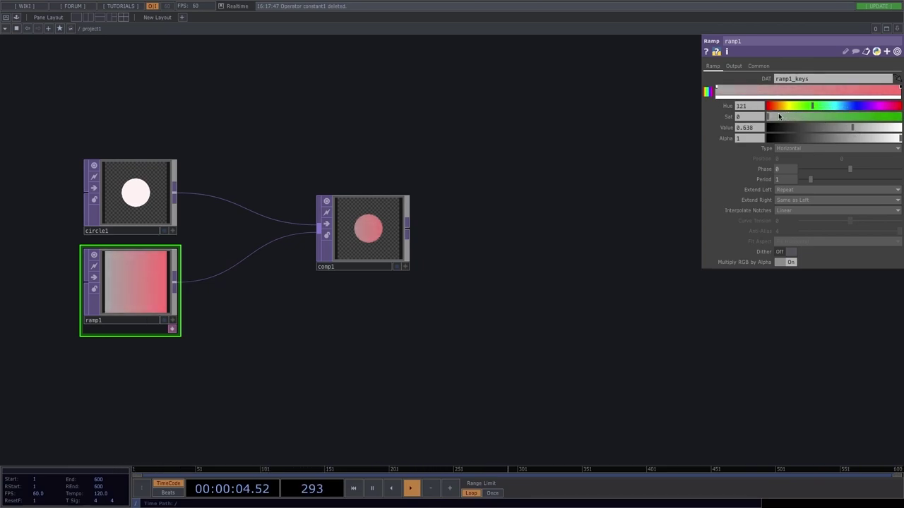
pyautogui.moveTo(770, 116); pyautogui.dragTo(863, 116)
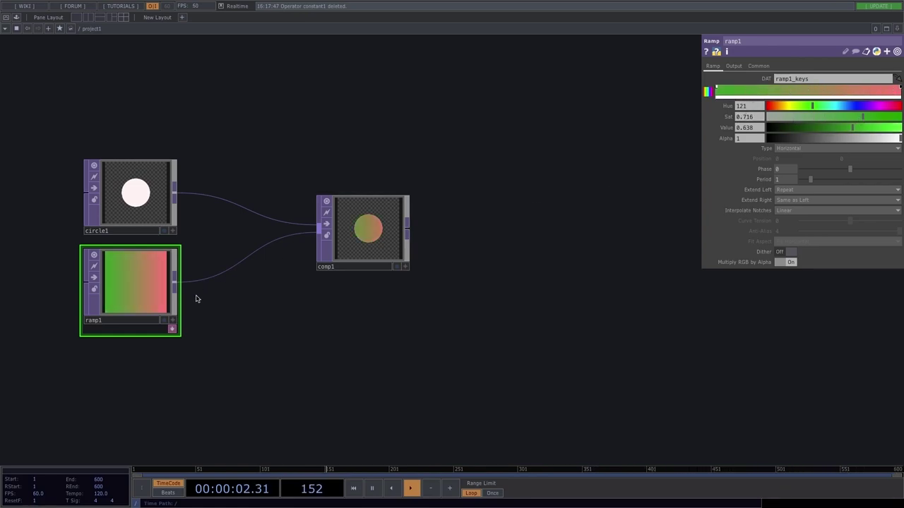
# Step: Try the Vertical and Circular ramp types on ramp1, and shift the phase of the circular gradient
pyautogui.scroll(3, 125, 299)
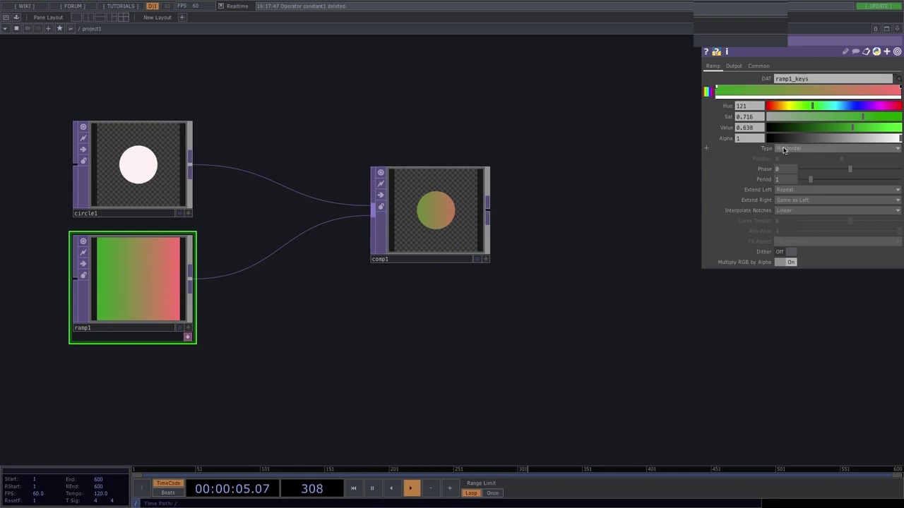
pyautogui.click(836, 148)
pyautogui.click(789, 157)
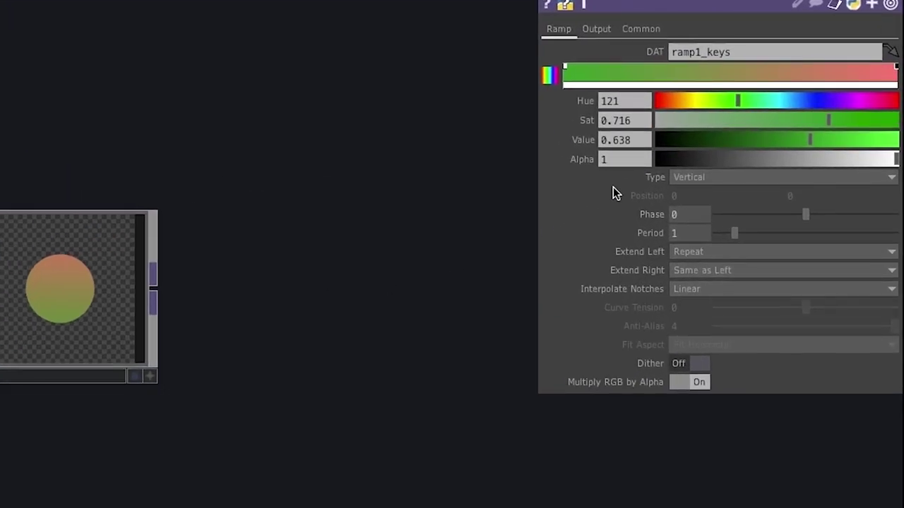
pyautogui.click(744, 181)
pyautogui.click(702, 234)
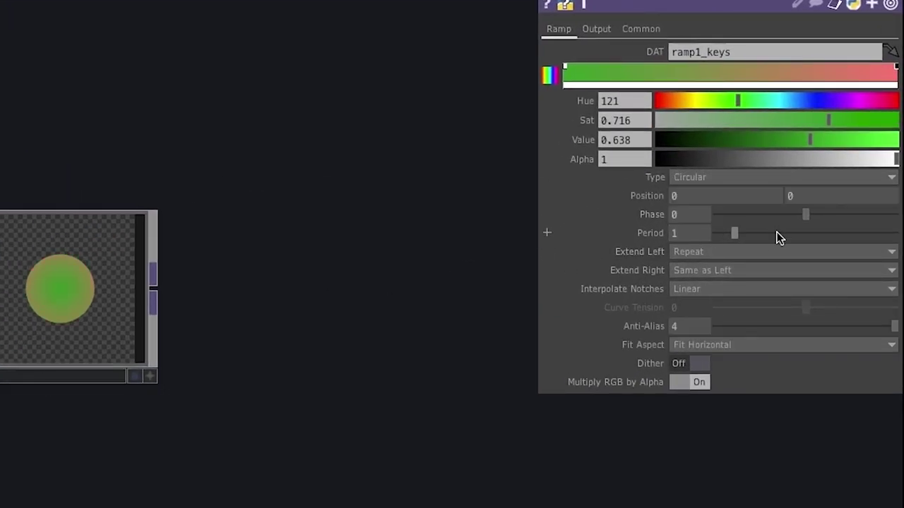
pyautogui.moveTo(806, 214); pyautogui.dragTo(780, 215)
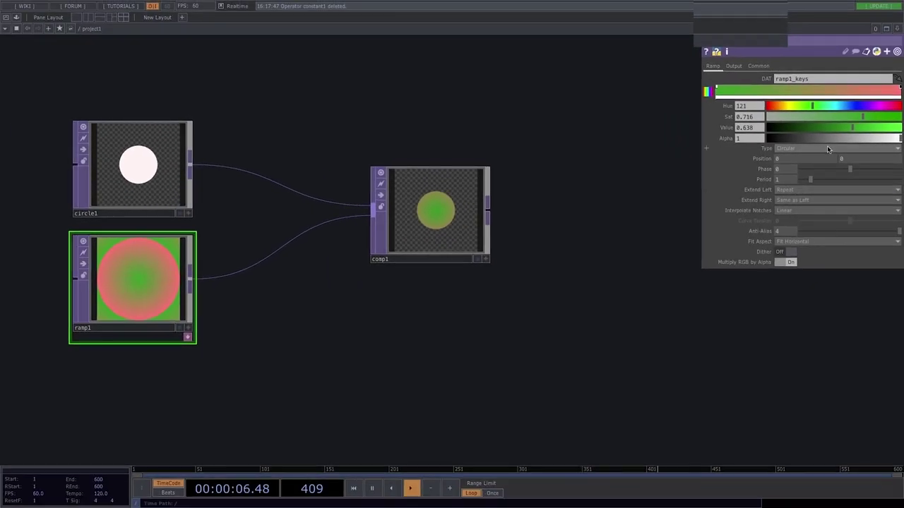
# Step: Set ramp1's type to Vertical and frame the whole network
pyautogui.click(695, 177)
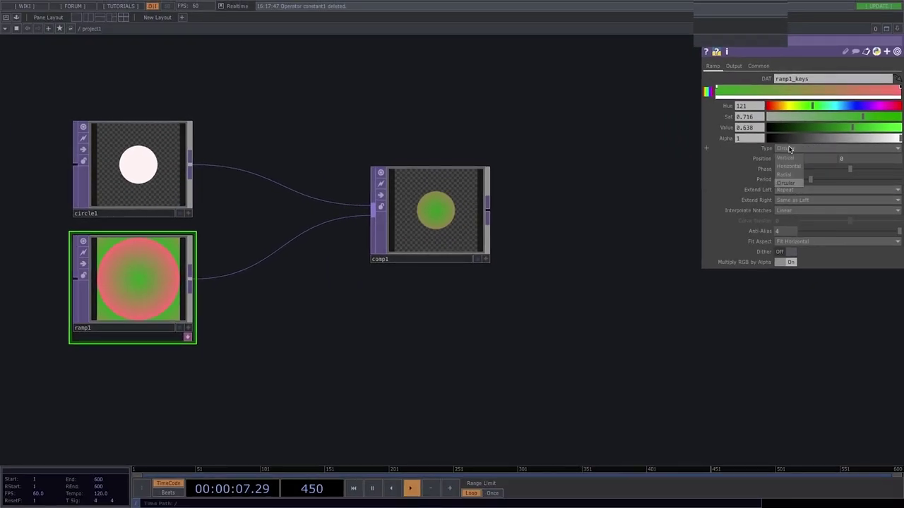
pyautogui.click(787, 157)
pyautogui.press('h')
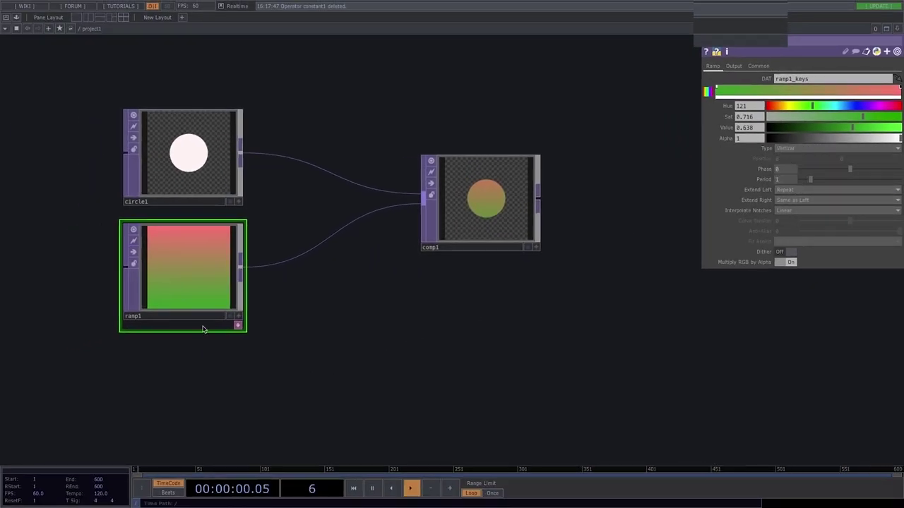
# Step: Set ramp1's Extend Left option to Mirror and its phase to about -0.086
pyautogui.scroll(3, 203, 330)
pyautogui.moveTo(853, 171)
pyautogui.mouseDown()
pyautogui.moveTo(901, 163)
pyautogui.moveTo(823, 169)
pyautogui.moveTo(852, 169)
pyautogui.moveTo(839, 170)
pyautogui.mouseUp()
pyautogui.click(787, 189)
pyautogui.click(783, 233)
pyautogui.press('h')
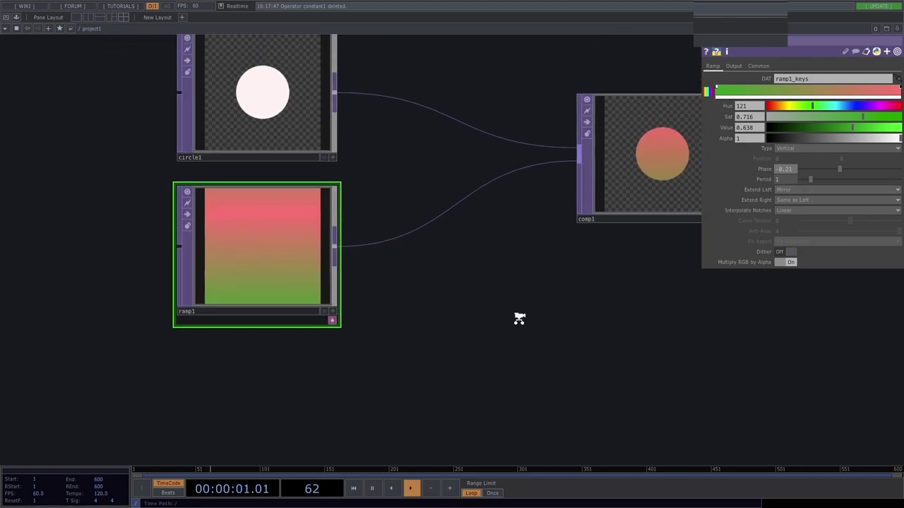
pyautogui.moveTo(830, 170)
pyautogui.mouseDown()
pyautogui.moveTo(868, 170)
pyautogui.moveTo(845, 171)
pyautogui.mouseUp()
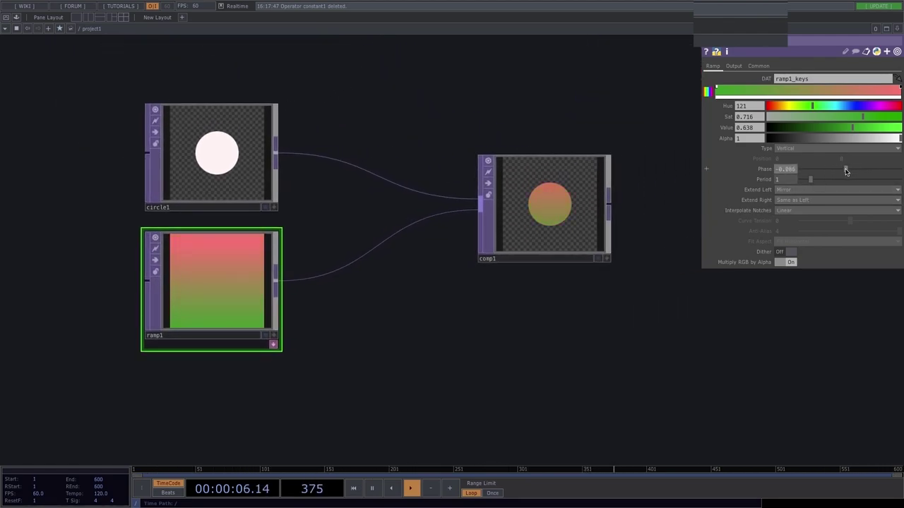
# Step: Swap the order of comp1's circle1 and ramp1 inputs back and forth under the Multiply operation
pyautogui.click(238, 177)
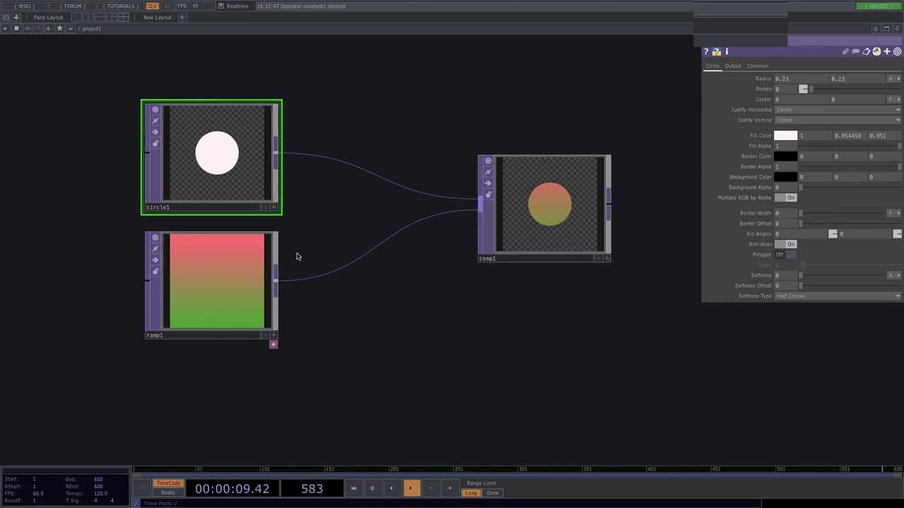
pyautogui.click(217, 264)
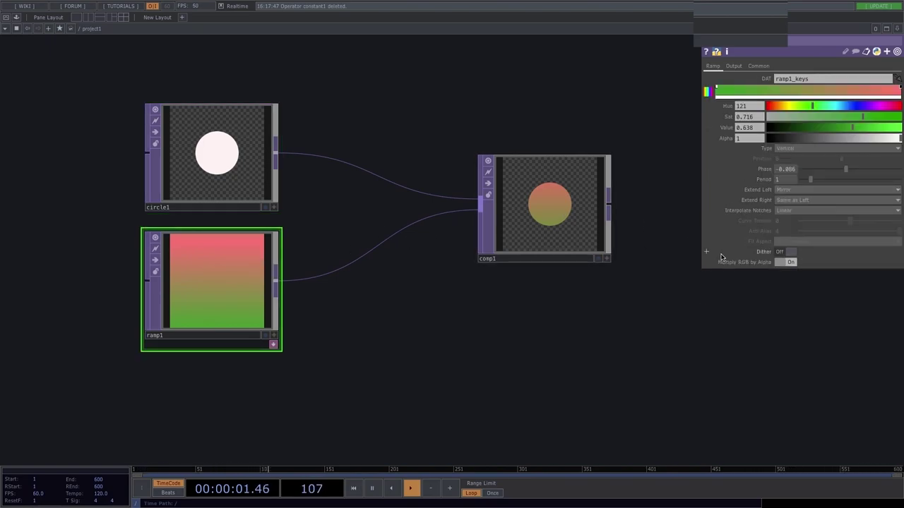
pyautogui.click(544, 205)
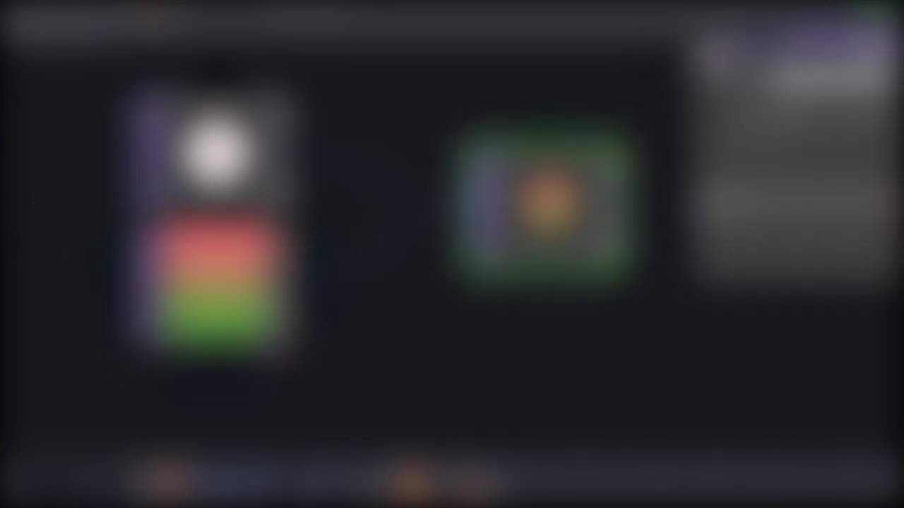
pyautogui.click(708, 214)
pyautogui.click(708, 214)
pyautogui.click(708, 214)
pyautogui.click(709, 214)
pyautogui.click(708, 214)
pyautogui.moveTo(708, 214); pyautogui.dragTo(708, 204)
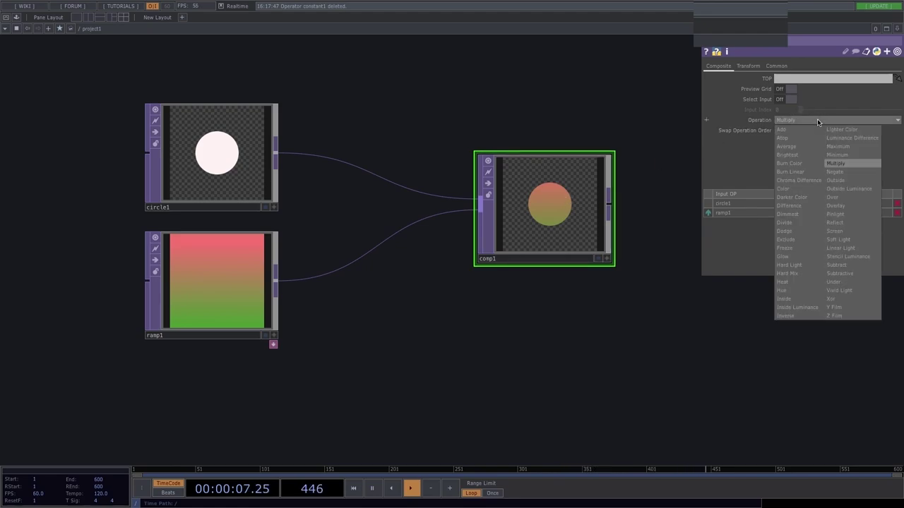
# Step: Set comp1's operation to Over and try its inputs in swapped order, ending with circle1 listed above ramp1
pyautogui.click(833, 198)
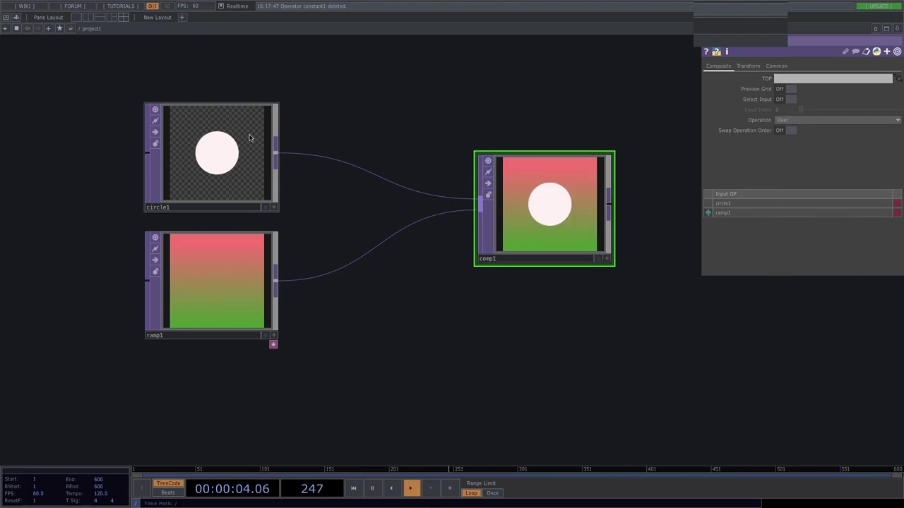
pyautogui.moveTo(708, 212); pyautogui.dragTo(709, 204)
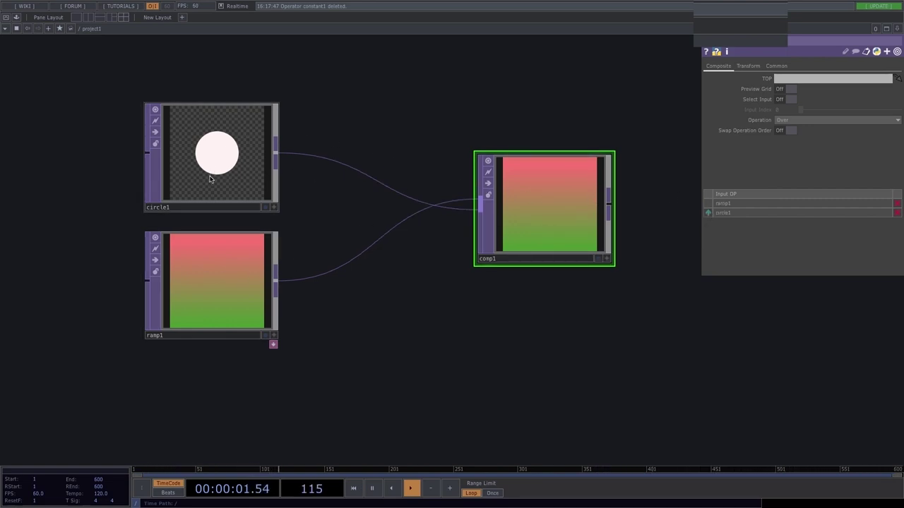
pyautogui.scroll(3, 210, 178)
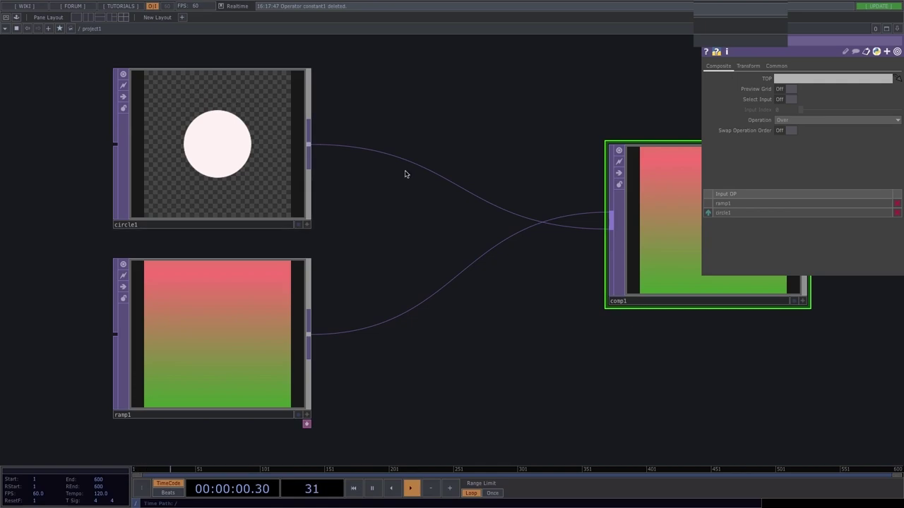
pyautogui.scroll(2, 186, 181)
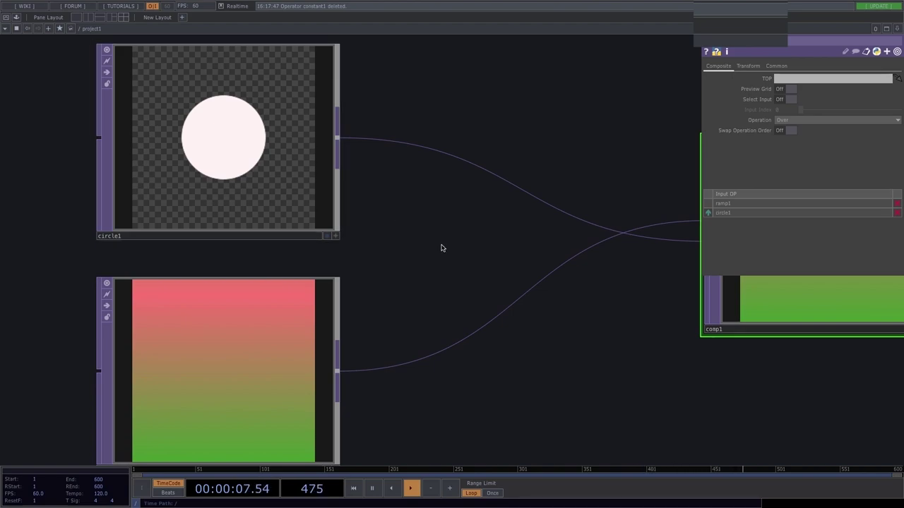
pyautogui.scroll(-3, 440, 246)
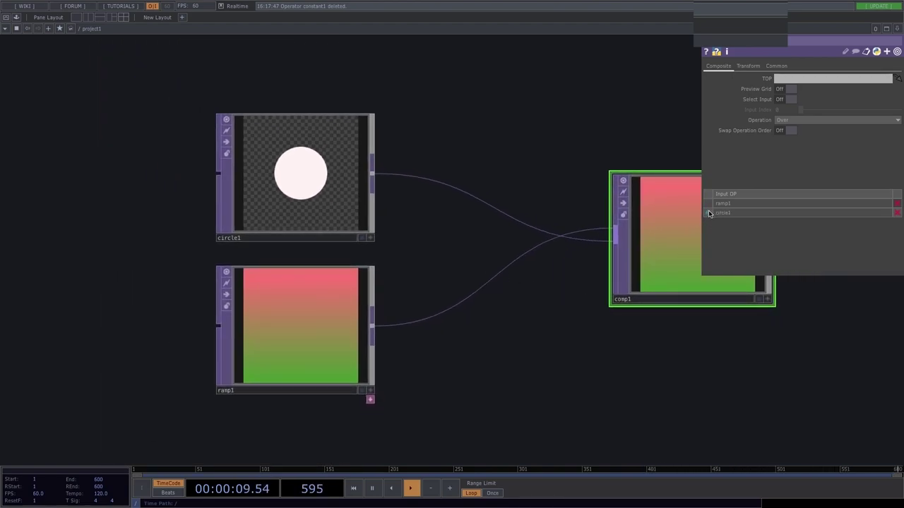
pyautogui.moveTo(708, 213); pyautogui.dragTo(709, 202)
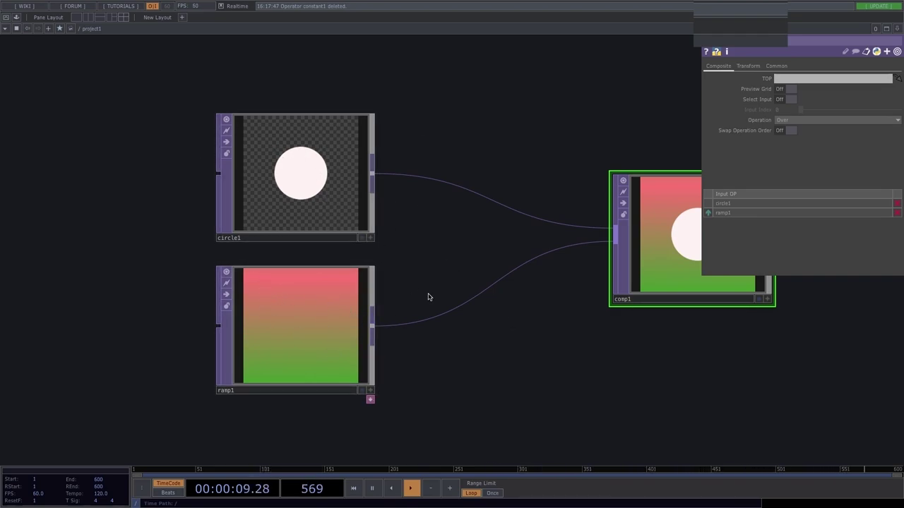
# Step: Split the workspace into two side-by-side panes, make the second one a panel viewer, and widen the network pane
pyautogui.moveTo(485, 332); pyautogui.dragTo(331, 337)
pyautogui.scroll(-5, 331, 337)
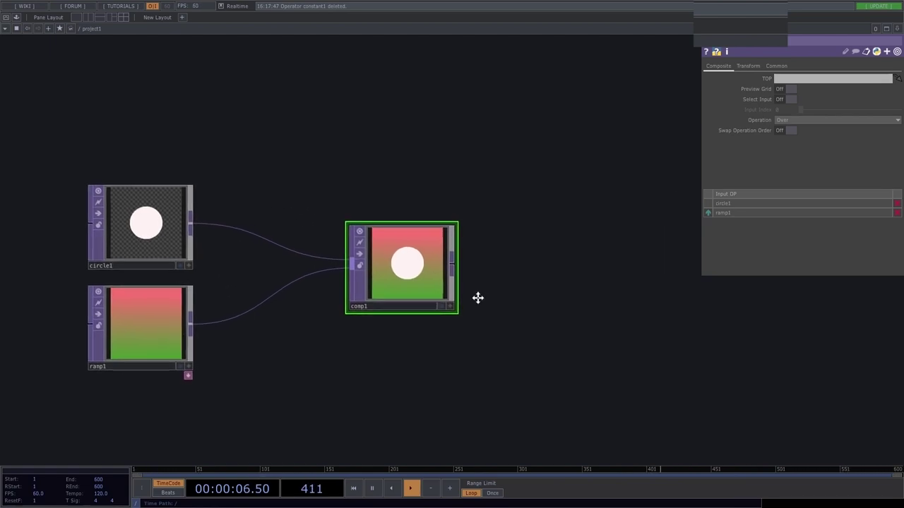
pyautogui.moveTo(478, 299); pyautogui.dragTo(466, 297)
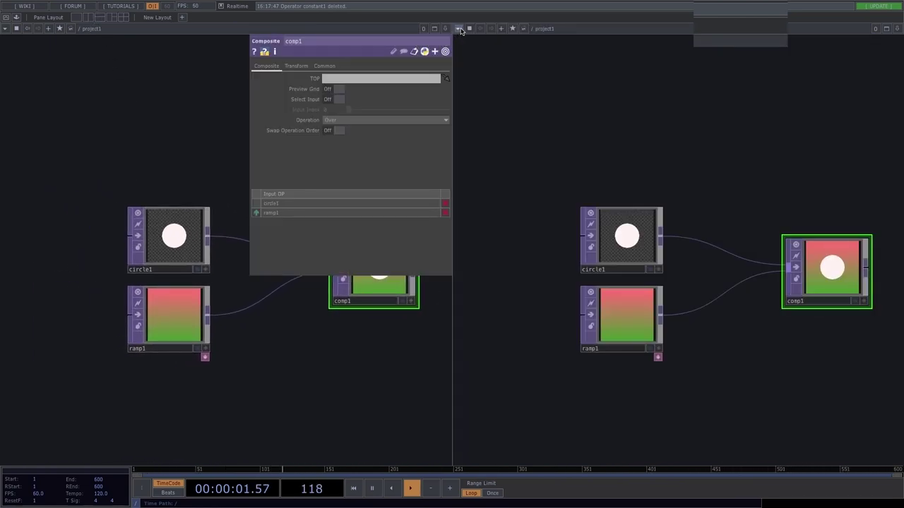
pyautogui.click(460, 31)
pyautogui.click(473, 74)
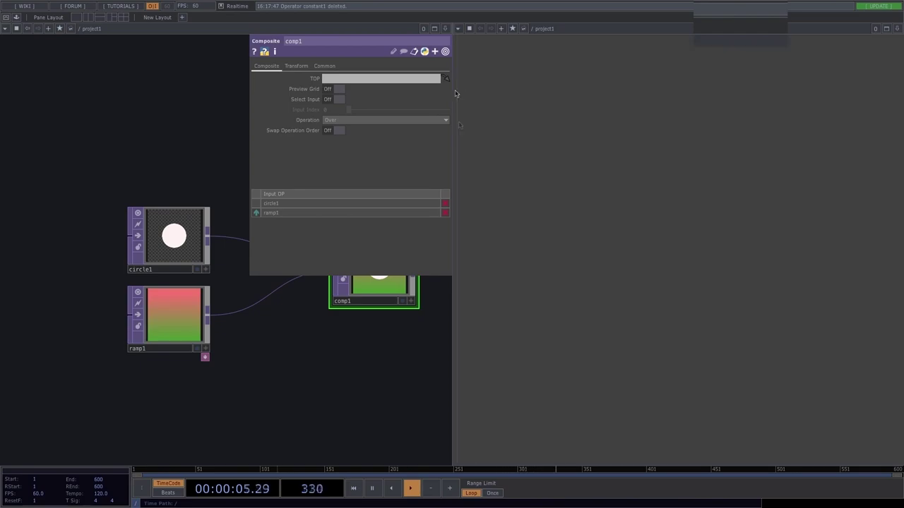
pyautogui.moveTo(452, 94); pyautogui.dragTo(632, 121)
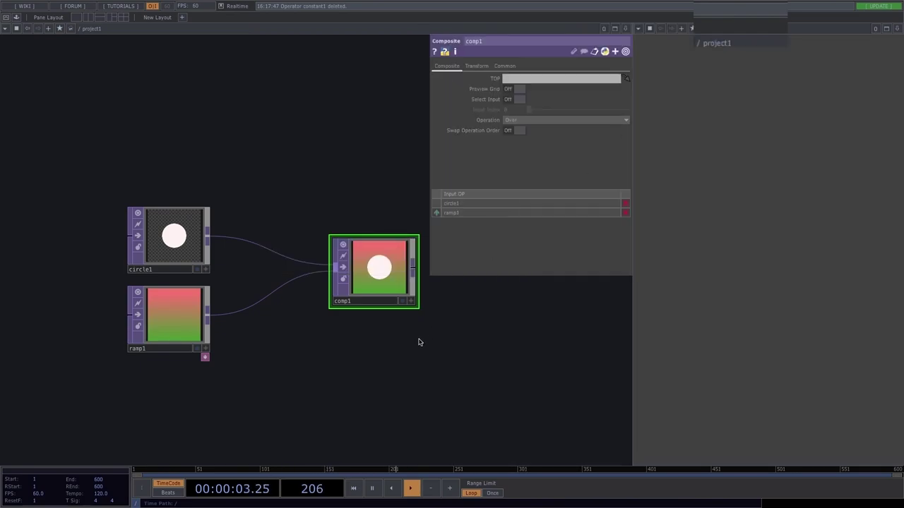
# Step: Add an Out TOP connected to comp1's output and place it well beyond comp1 in the network
pyautogui.moveTo(418, 343); pyautogui.dragTo(268, 299)
pyautogui.scroll(-1, 268, 298)
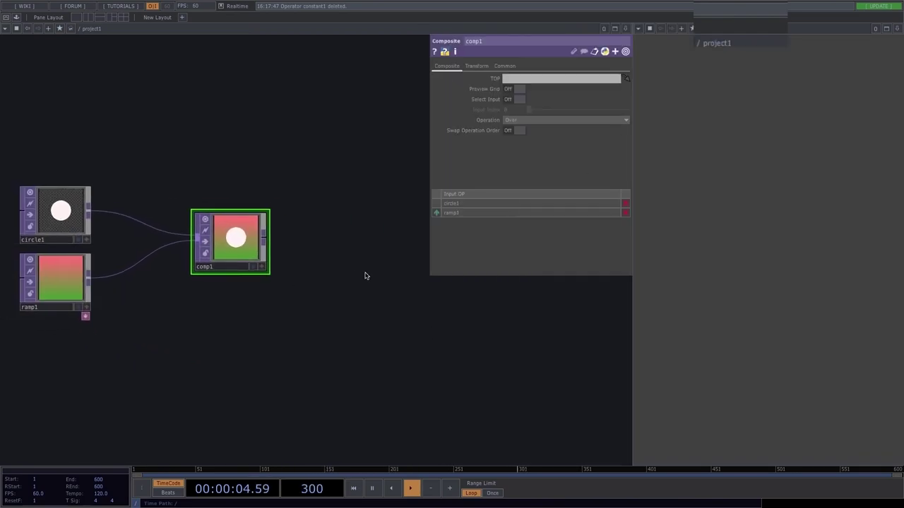
pyautogui.click(264, 240)
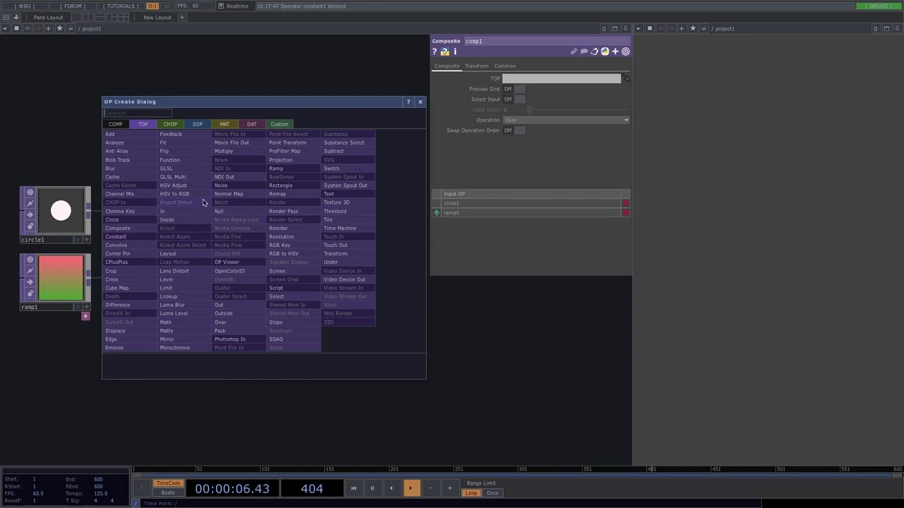
pyautogui.click(224, 305)
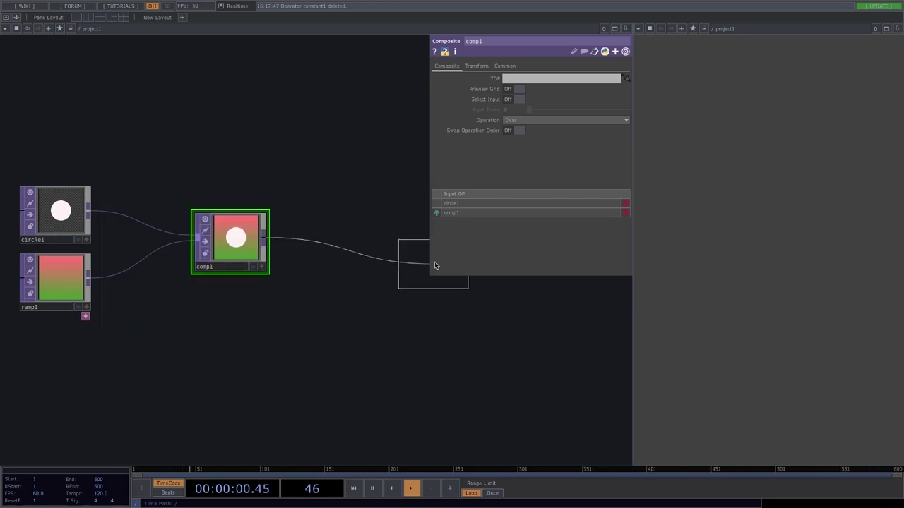
pyautogui.click(558, 264)
pyautogui.moveTo(515, 329); pyautogui.dragTo(457, 327)
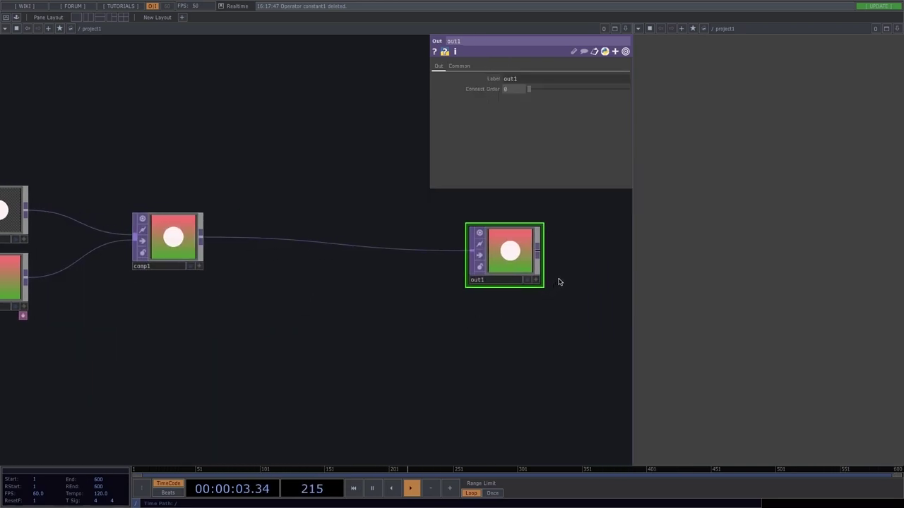
# Step: Turn on the display flag of out1 to show the composite in the panel viewer
pyautogui.scroll(8, 526, 283)
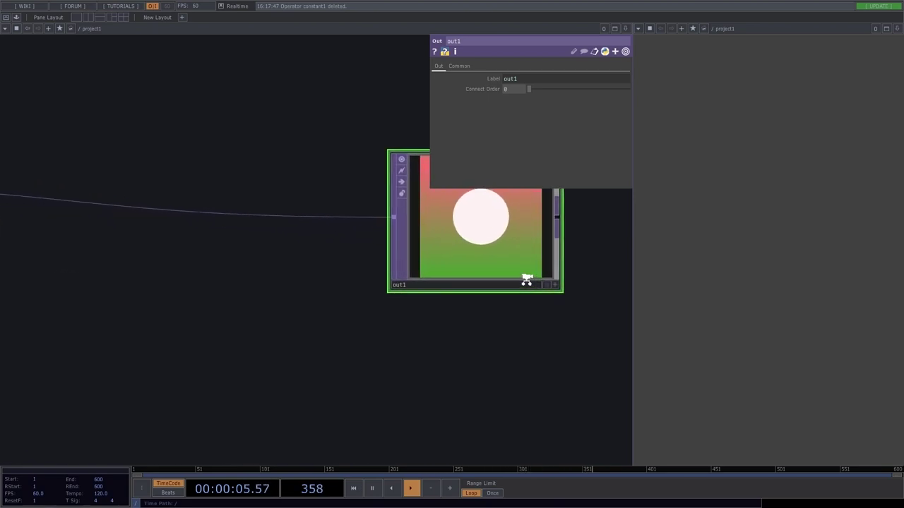
pyautogui.click(558, 290)
pyautogui.scroll(-4, 487, 369)
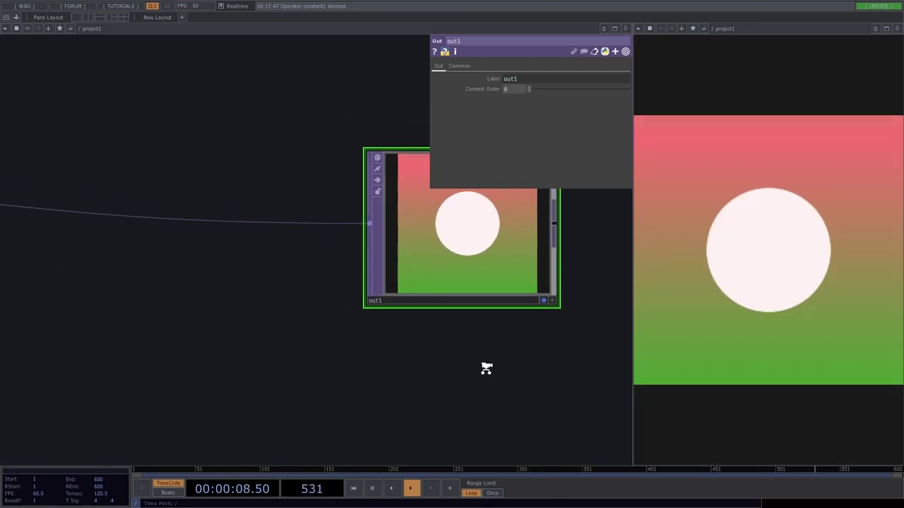
pyautogui.click(638, 30)
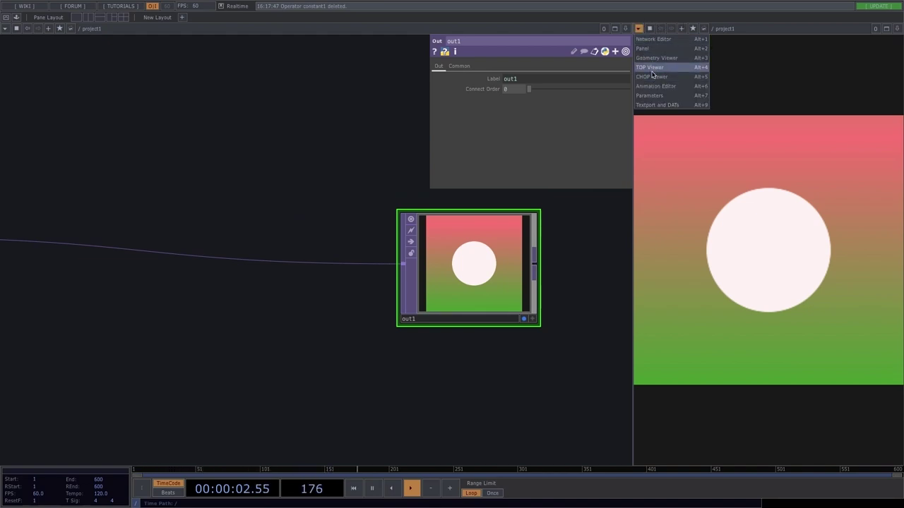
pyautogui.scroll(-3, 536, 415)
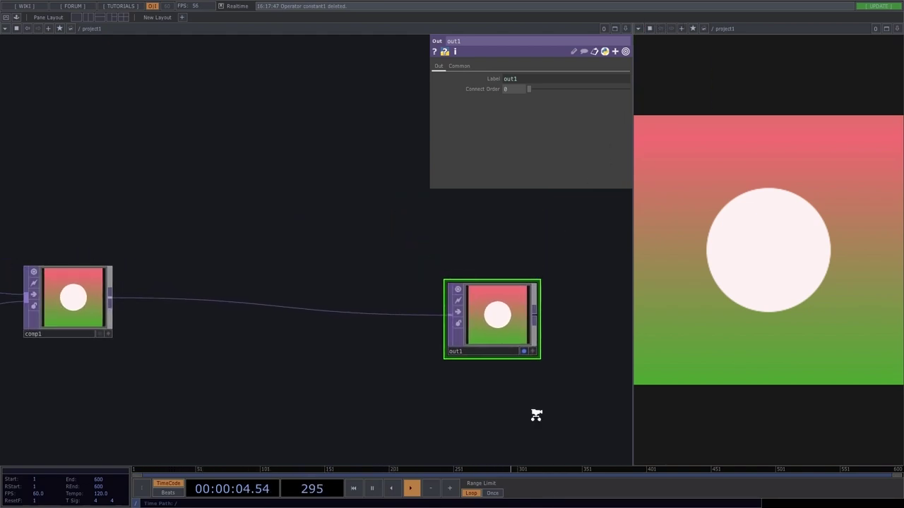
pyautogui.scroll(-2, 536, 415)
pyautogui.moveTo(464, 398); pyautogui.dragTo(519, 327)
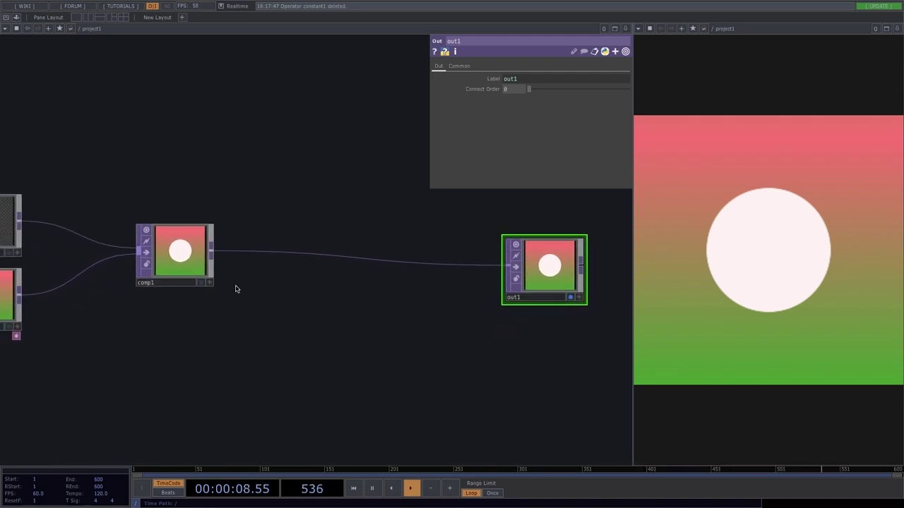
# Step: Turn on Backdrop TOPs in the network editor's display options and turn it off again
pyautogui.rightClick(318, 305)
pyautogui.moveTo(336, 325)
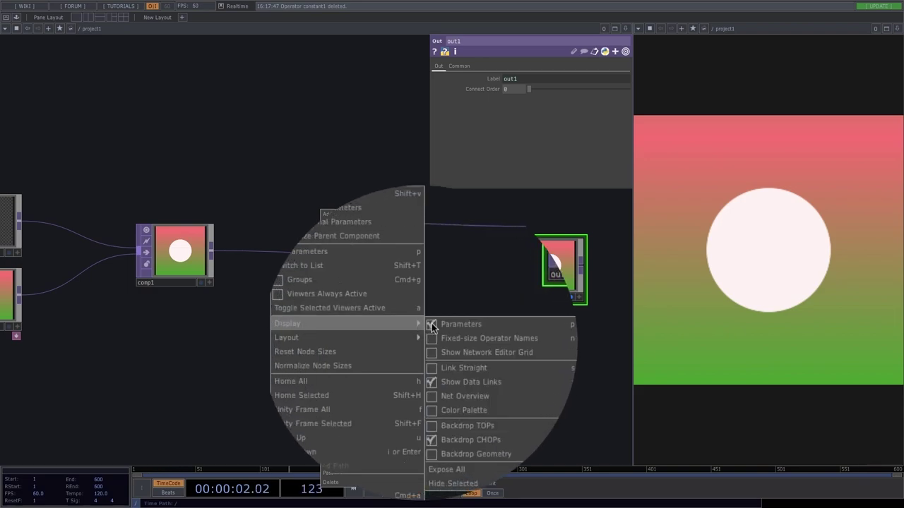
pyautogui.click(473, 425)
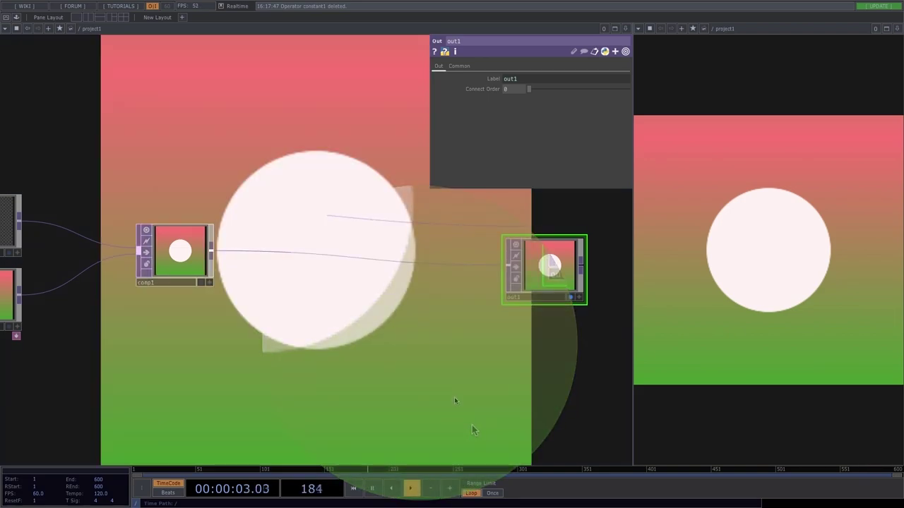
pyautogui.rightClick(325, 311)
pyautogui.moveTo(347, 341)
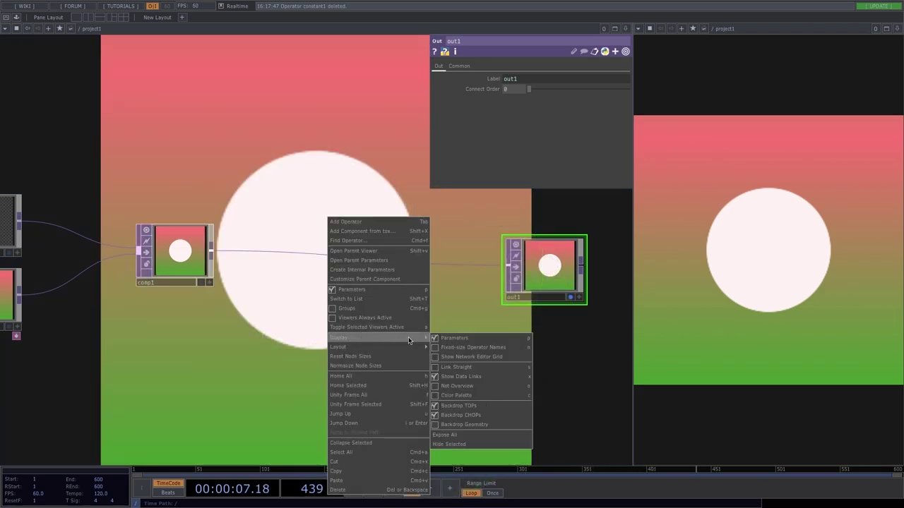
pyautogui.click(435, 408)
pyautogui.press('h')
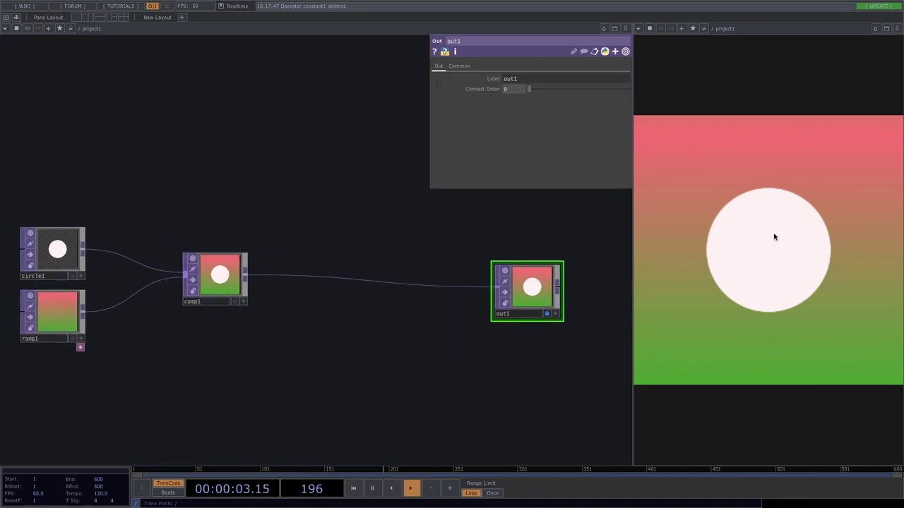
# Step: Turn on the display flags of circle1 and ramp1 to compare them in the panel viewer, and turn both off again
pyautogui.click(71, 278)
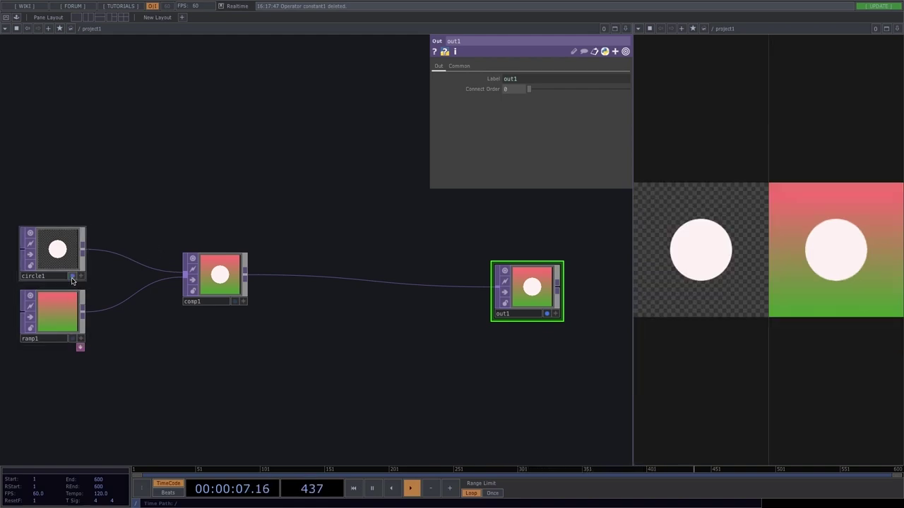
pyautogui.click(72, 338)
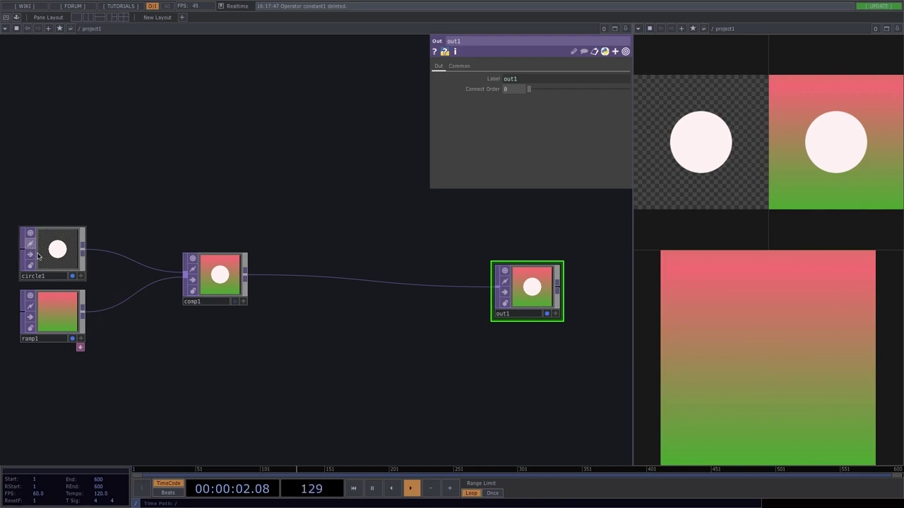
pyautogui.click(72, 276)
pyautogui.click(71, 339)
# Step: Go up to the root level to examine the project1 container from outside and enter its network again
pyautogui.moveTo(528, 288); pyautogui.dragTo(566, 277)
pyautogui.scroll(-3, 433, 319)
pyautogui.scroll(-5, 432, 319)
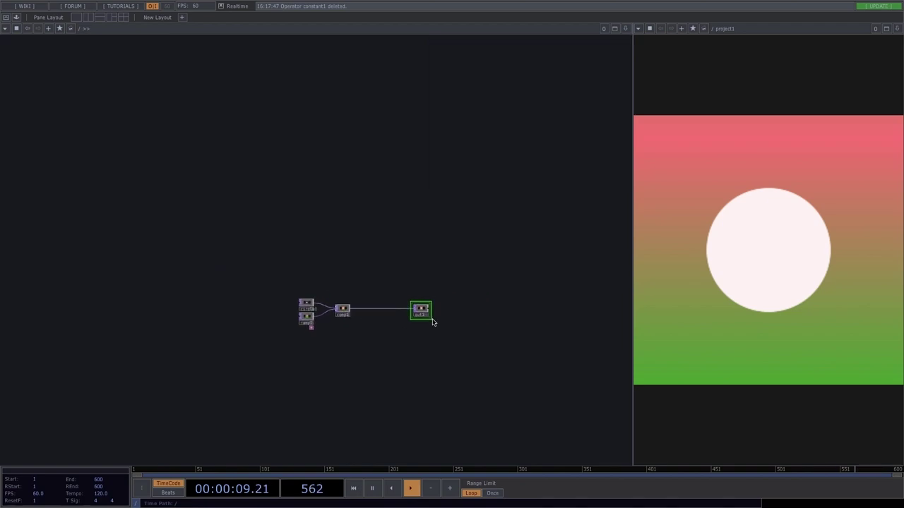
pyautogui.moveTo(443, 401); pyautogui.dragTo(306, 398)
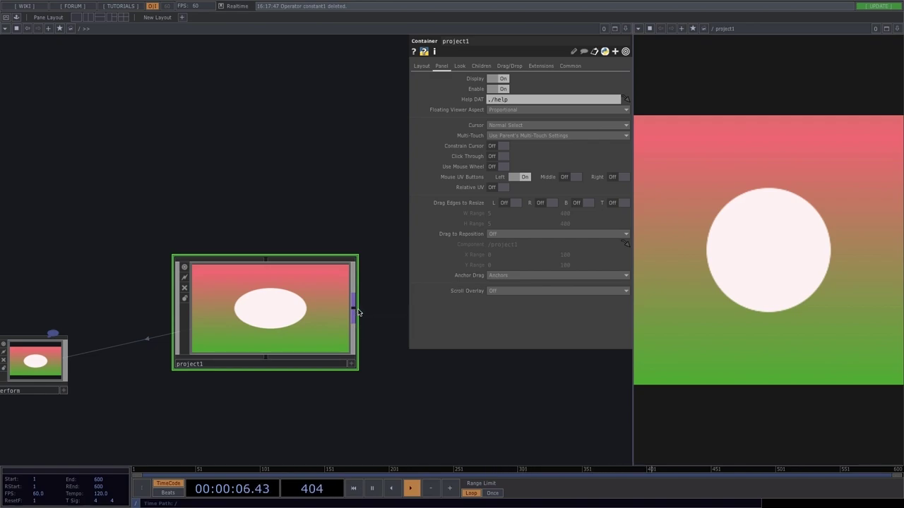
pyautogui.press('i')
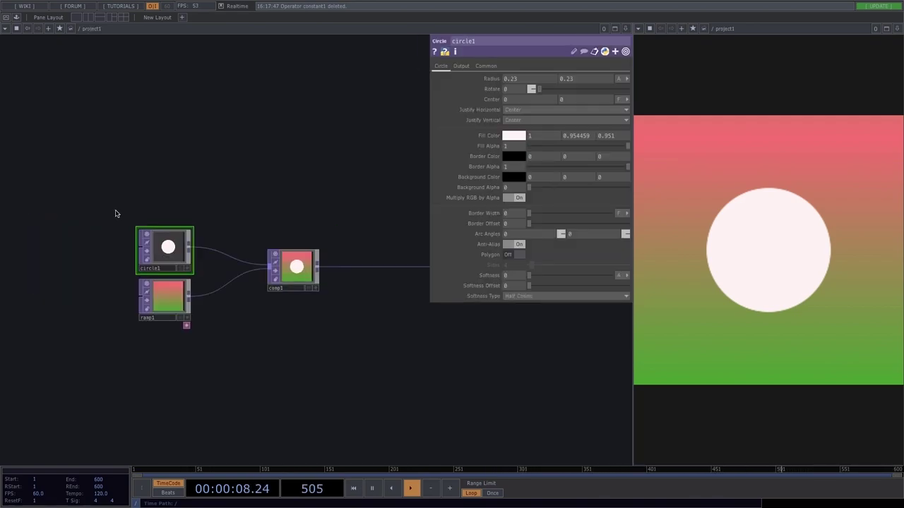
# Step: Duplicate circle1, ramp1 and comp1 with their connections and place the copies below the originals
pyautogui.moveTo(115, 208); pyautogui.dragTo(287, 363)
pyautogui.moveTo(278, 275); pyautogui.dragTo(148, 275)
pyautogui.moveTo(177, 340); pyautogui.dragTo(226, 296)
pyautogui.scroll(-2, 228, 296)
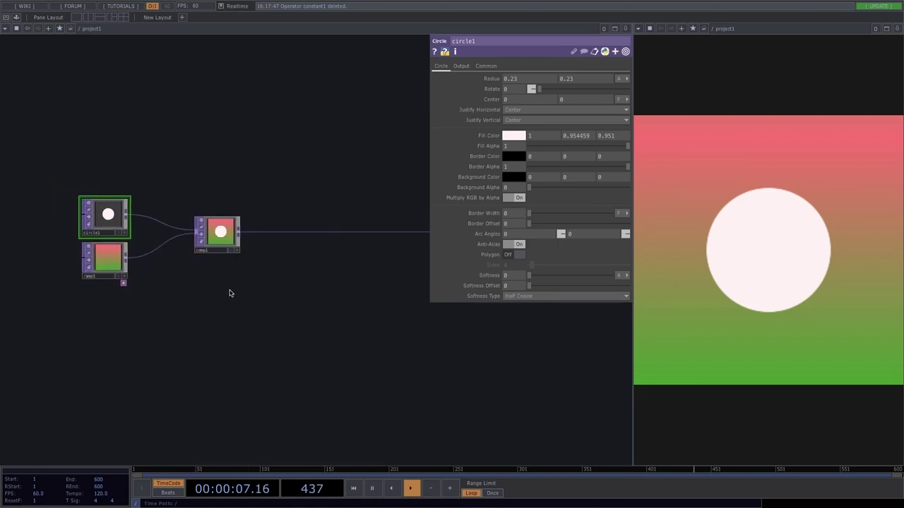
pyautogui.moveTo(65, 185); pyautogui.dragTo(216, 324)
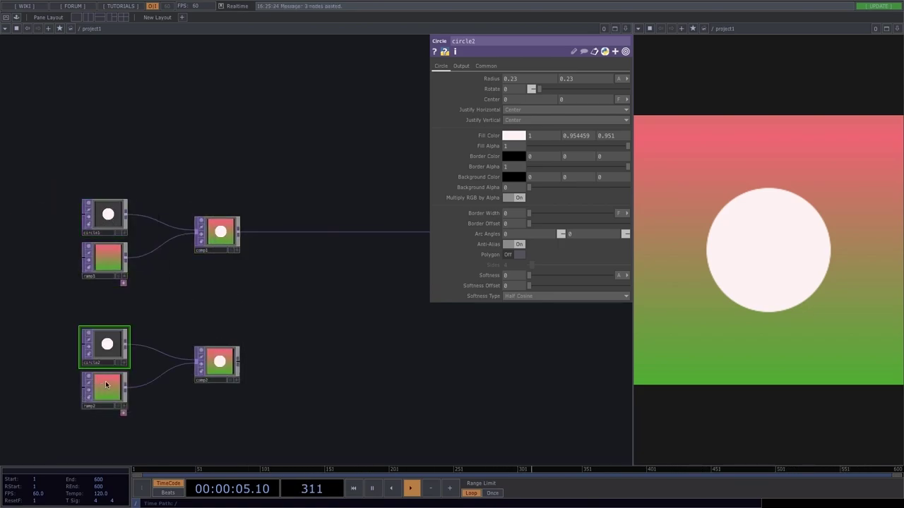
# Step: Recolor ramp2 with a mint green end key, a blue start key at hue 240 and an added middle key at hue 67
pyautogui.click(106, 385)
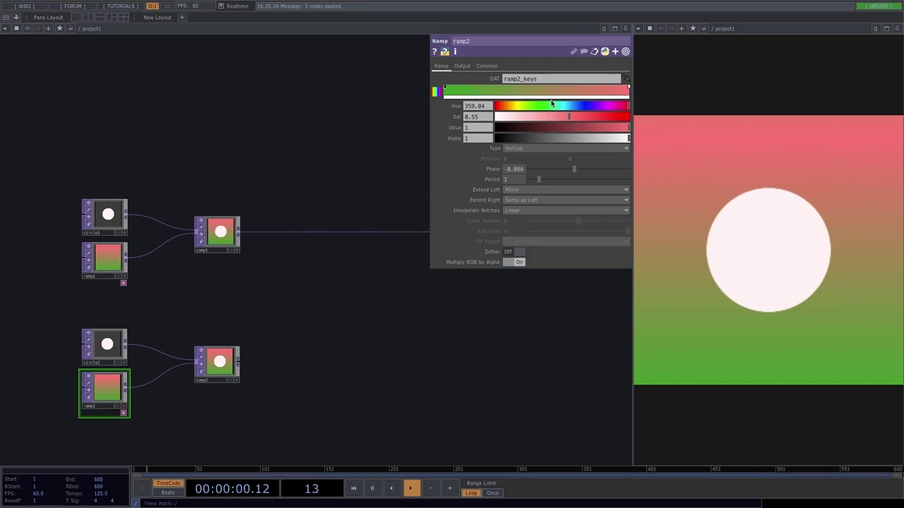
pyautogui.click(551, 105)
pyautogui.click(446, 88)
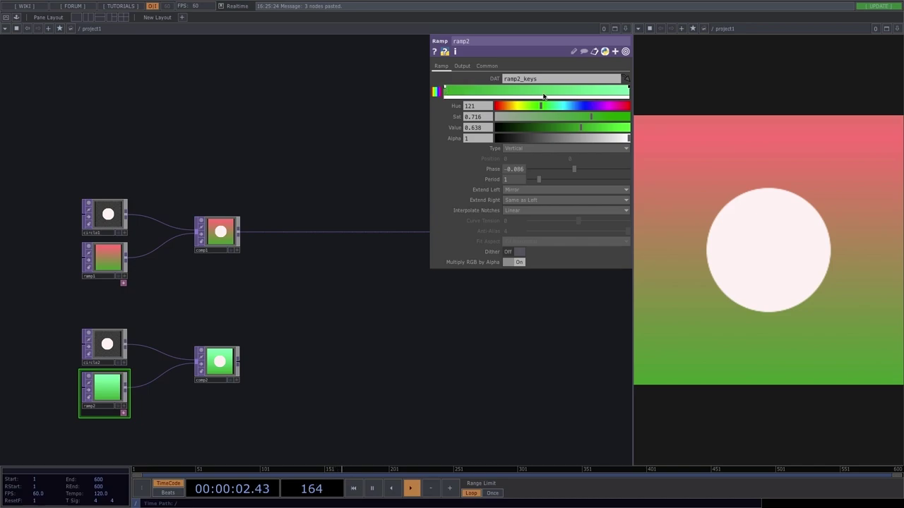
pyautogui.click(580, 106)
pyautogui.click(584, 106)
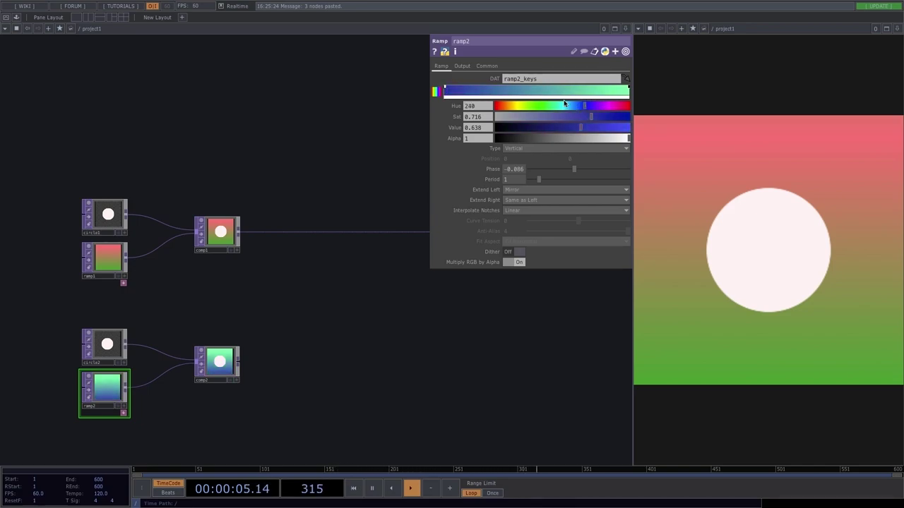
pyautogui.moveTo(537, 89); pyautogui.dragTo(526, 90)
pyautogui.moveTo(577, 106); pyautogui.dragTo(522, 109)
# Step: Set comp2's operation to Multiply so ramp2's gradient fills circle2
pyautogui.moveTo(254, 397); pyautogui.dragTo(388, 319)
pyautogui.scroll(3, 250, 336)
pyautogui.click(185, 280)
pyautogui.click(503, 121)
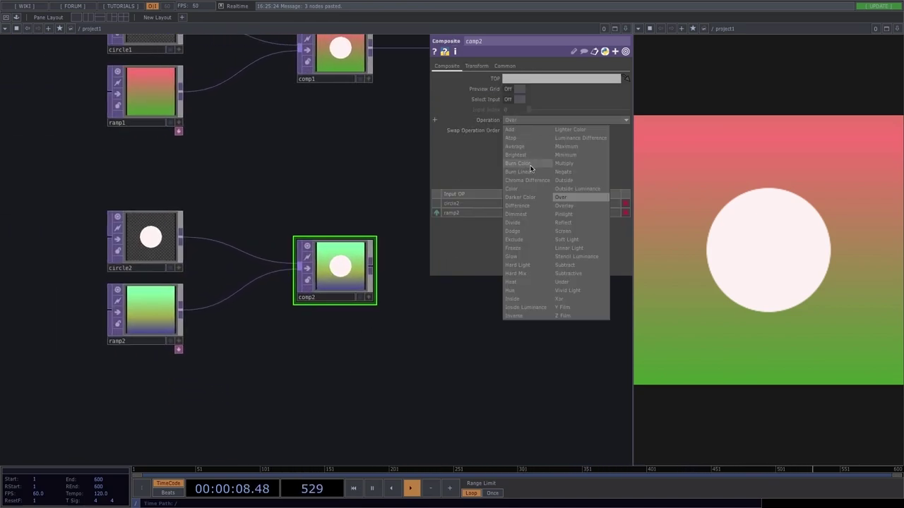
pyautogui.click(574, 167)
pyautogui.moveTo(308, 327); pyautogui.dragTo(202, 317)
pyautogui.scroll(2, 202, 258)
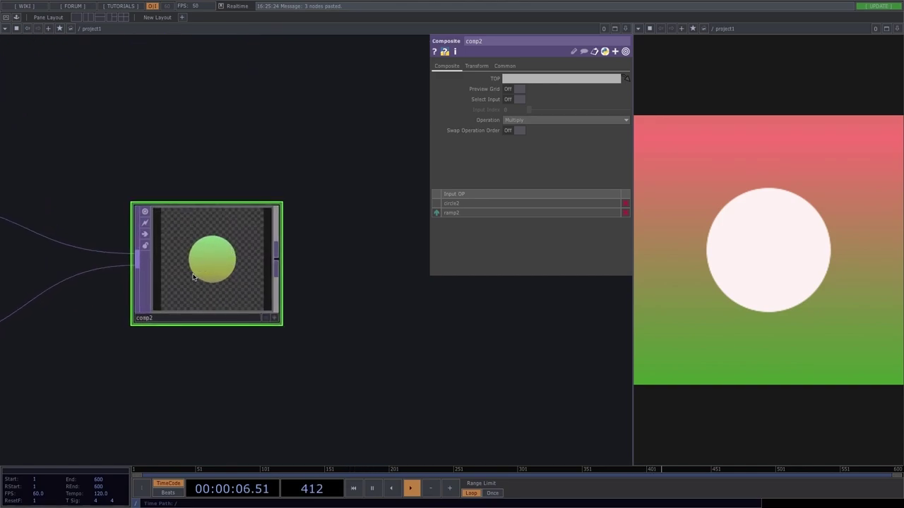
# Step: Add a Composite TOP beyond comp1 and comp2 and connect both of their outputs to it
pyautogui.scroll(-3, 193, 276)
pyautogui.scroll(-3, 194, 275)
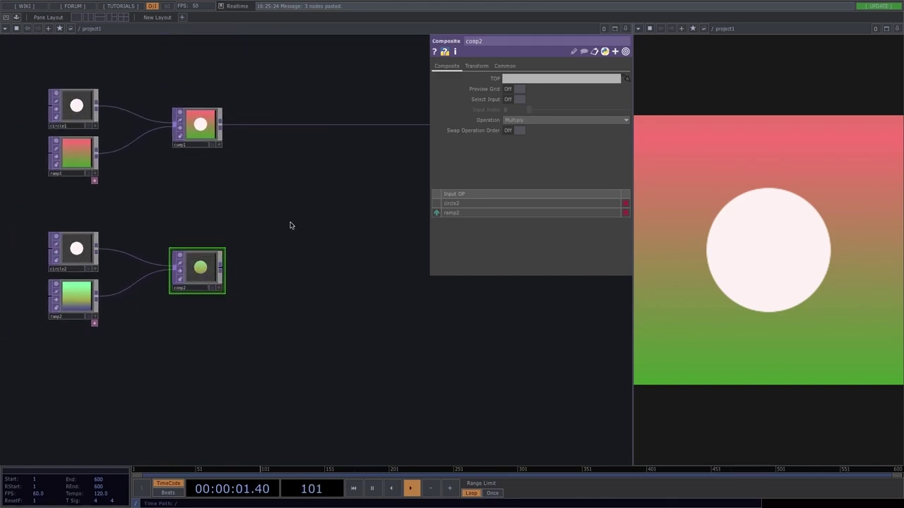
pyautogui.press('Tab')
pyautogui.write('comp')
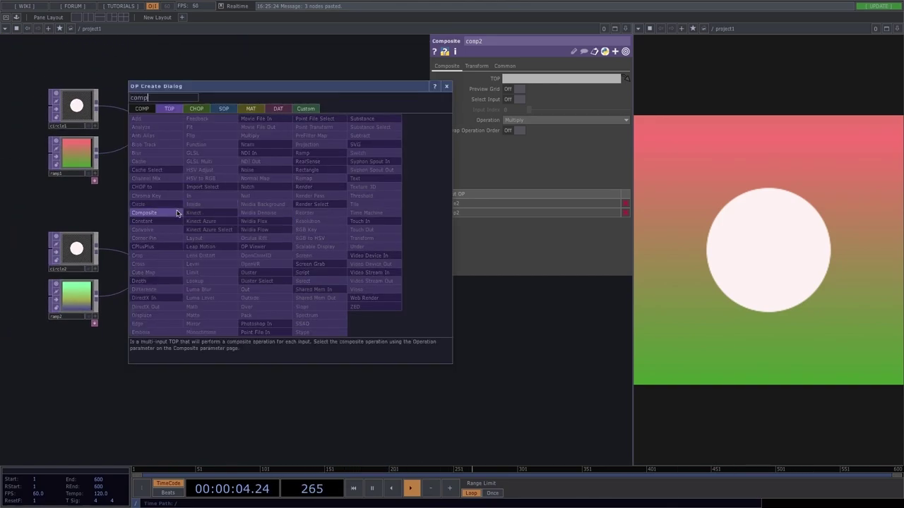
pyautogui.click(144, 213)
pyautogui.click(311, 182)
pyautogui.moveTo(220, 126); pyautogui.dragTo(316, 202)
pyautogui.moveTo(220, 267); pyautogui.dragTo(318, 210)
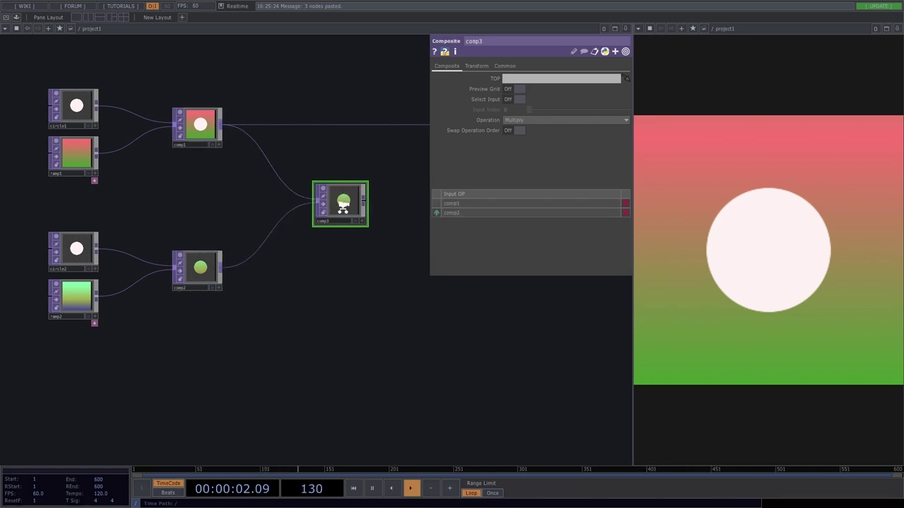
# Step: Set comp3's operation to Over and move comp2 above comp1 in its input list
pyautogui.scroll(2, 342, 207)
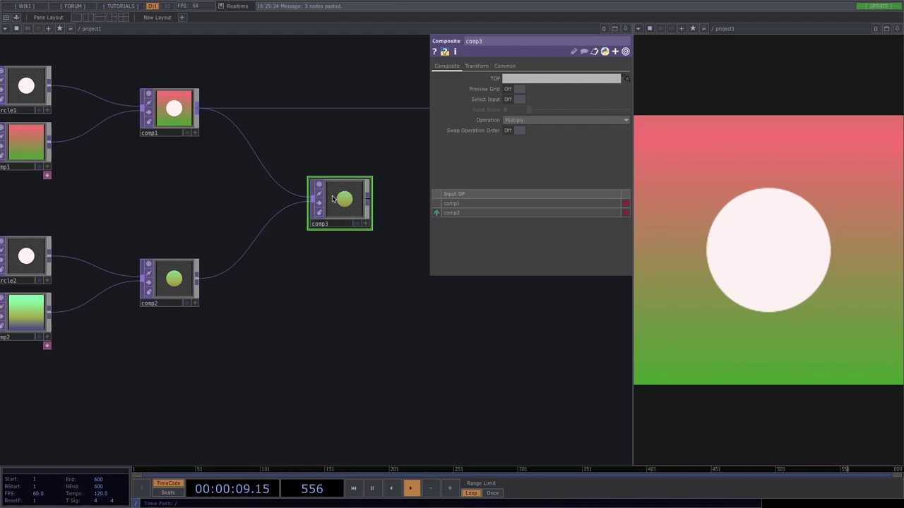
pyautogui.click(520, 122)
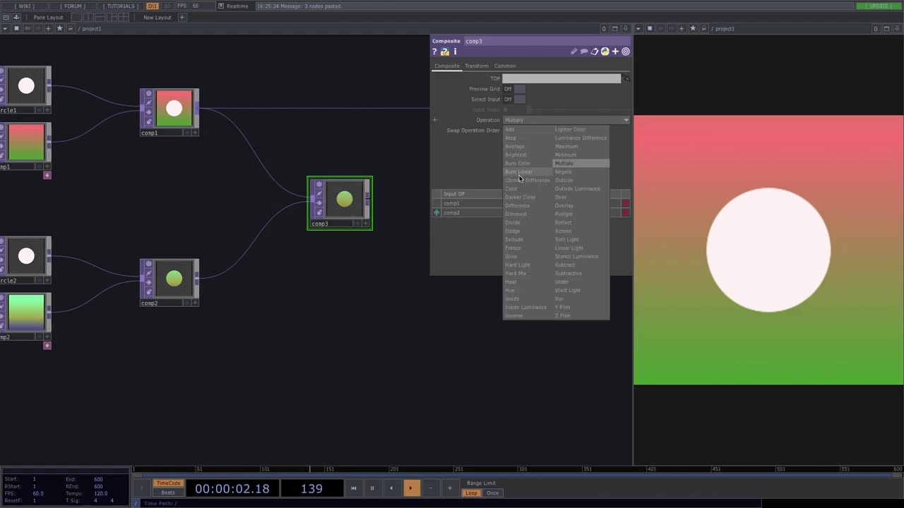
pyautogui.click(571, 196)
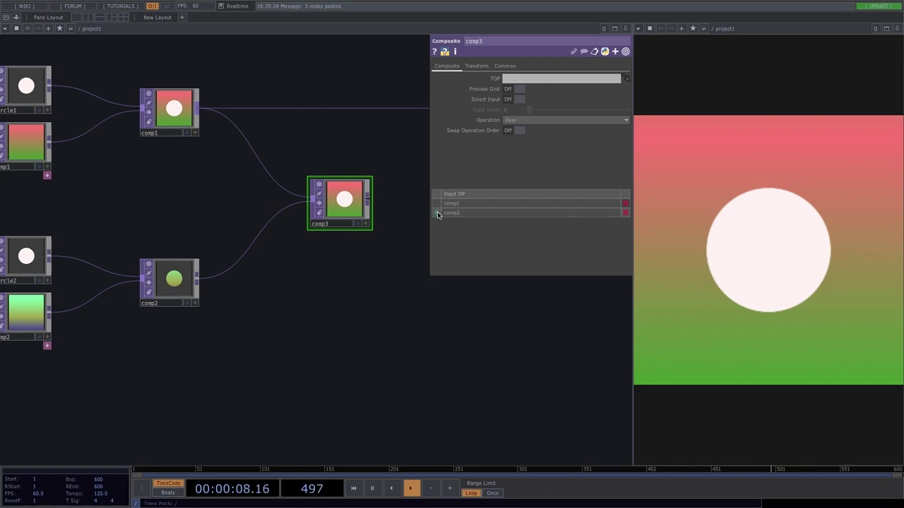
pyautogui.moveTo(437, 216); pyautogui.dragTo(437, 203)
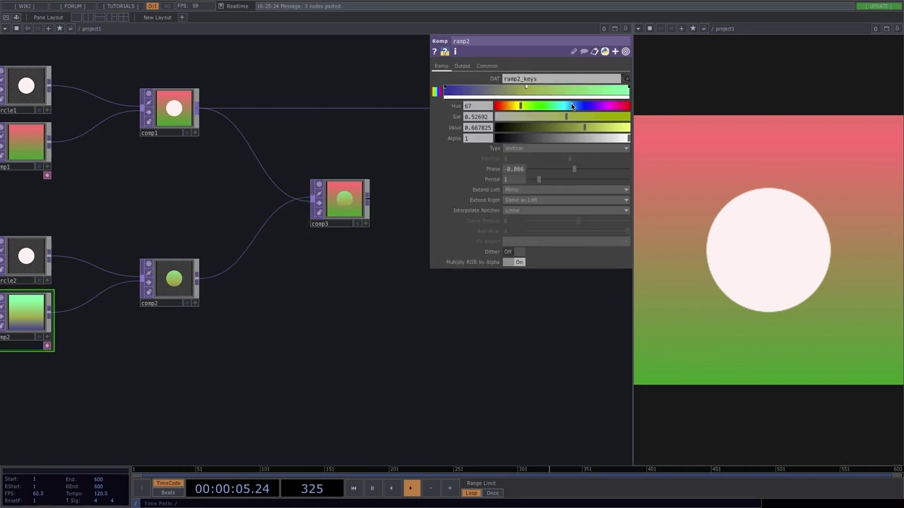
# Step: Set ramp2's end key to hue 333, saturation 0.518 and value 0.436, and remove the middle color key
pyautogui.click(628, 89)
pyautogui.click(619, 106)
pyautogui.moveTo(569, 116); pyautogui.dragTo(628, 117)
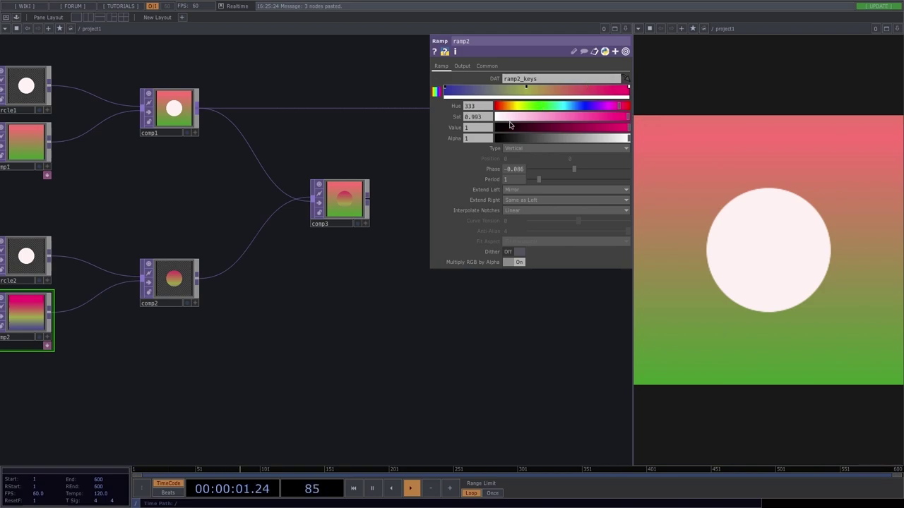
pyautogui.moveTo(510, 127); pyautogui.dragTo(533, 129)
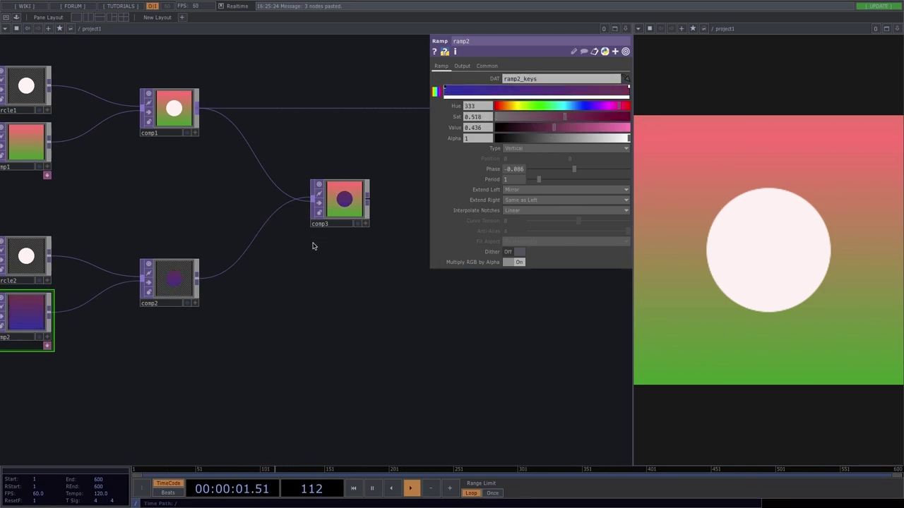
# Step: Connect comp3's output to out1 in place of comp1
pyautogui.moveTo(363, 219); pyautogui.dragTo(267, 212)
pyautogui.scroll(-3, 282, 225)
pyautogui.moveTo(299, 250); pyautogui.dragTo(286, 167)
pyautogui.scroll(-2, 325, 247)
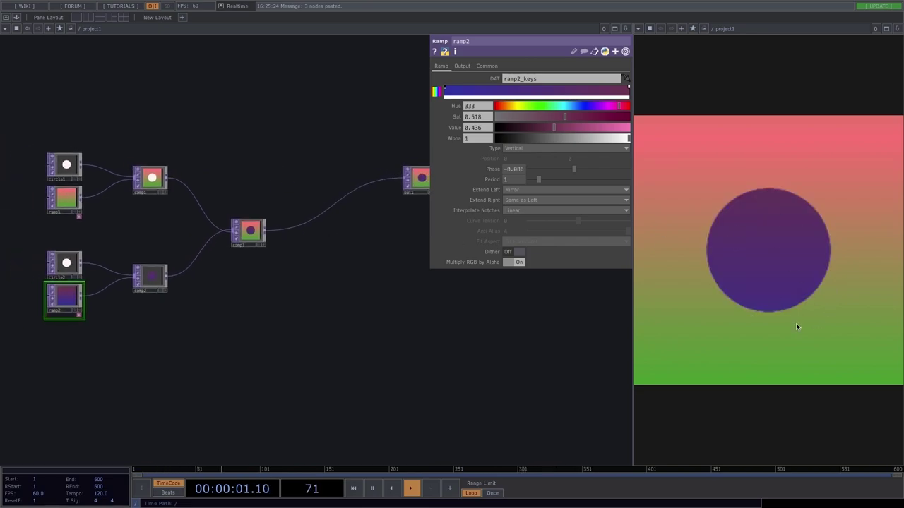
# Step: Set ramp2's end key to hue 165, saturation 0.77 and value 0.688, and move out1 level with comp3
pyautogui.moveTo(615, 106); pyautogui.dragTo(588, 130)
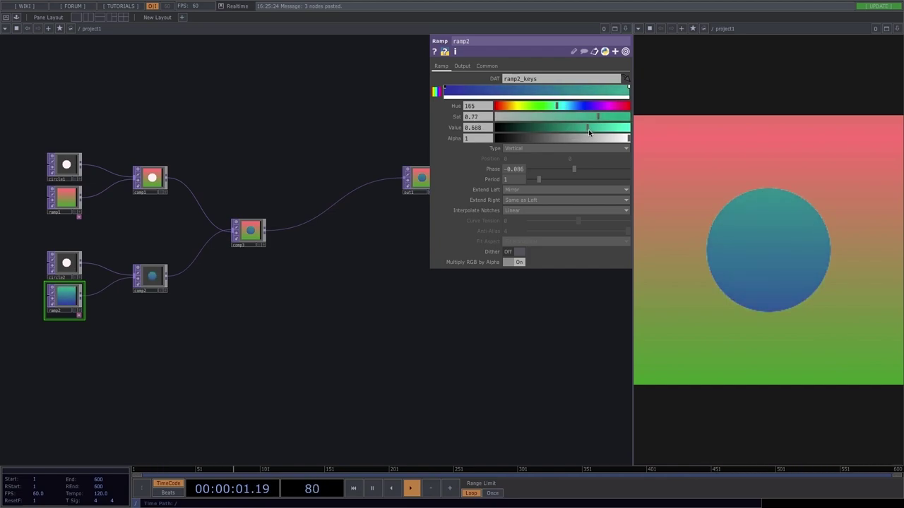
pyautogui.scroll(-1, 324, 380)
pyautogui.moveTo(409, 196); pyautogui.dragTo(400, 245)
pyautogui.scroll(3, 72, 189)
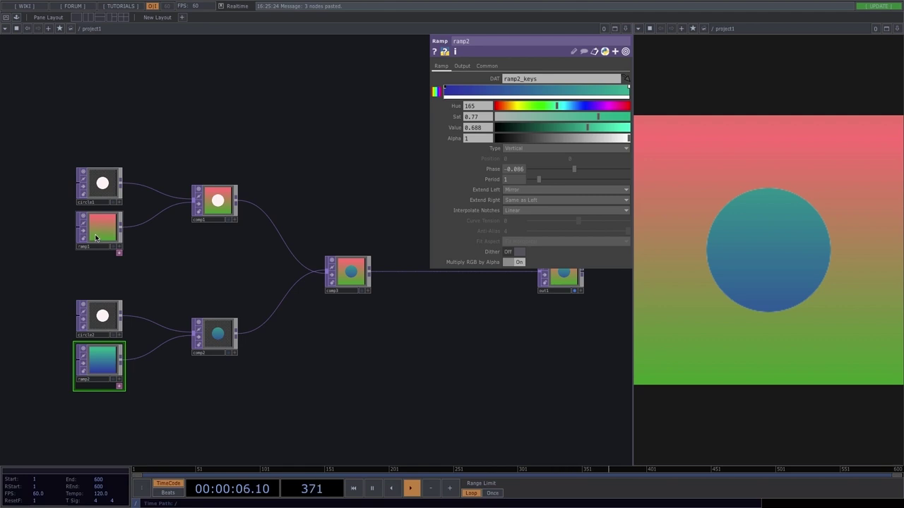
pyautogui.scroll(-2, 241, 223)
pyautogui.moveTo(368, 355); pyautogui.dragTo(335, 387)
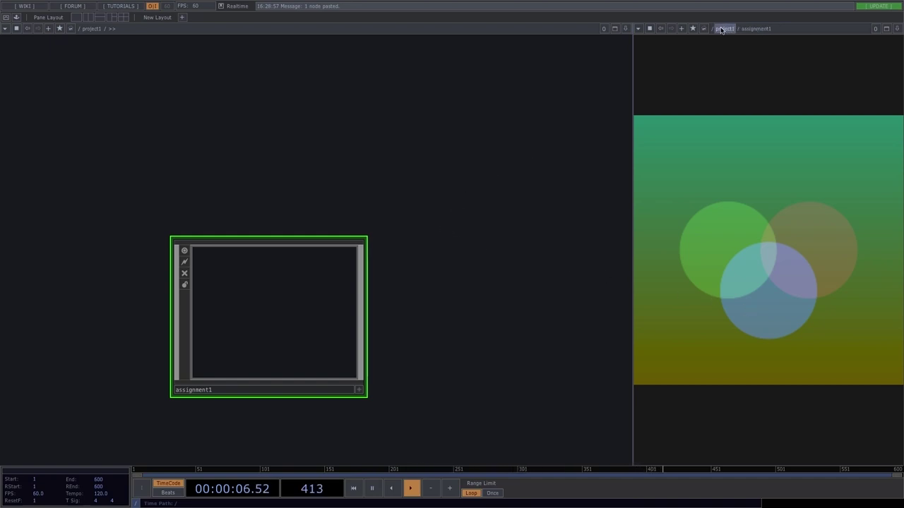
# Step: Enter the assignment1 component and show the parameters of its comp1 to examine how the three circles are composited
pyautogui.click(638, 30)
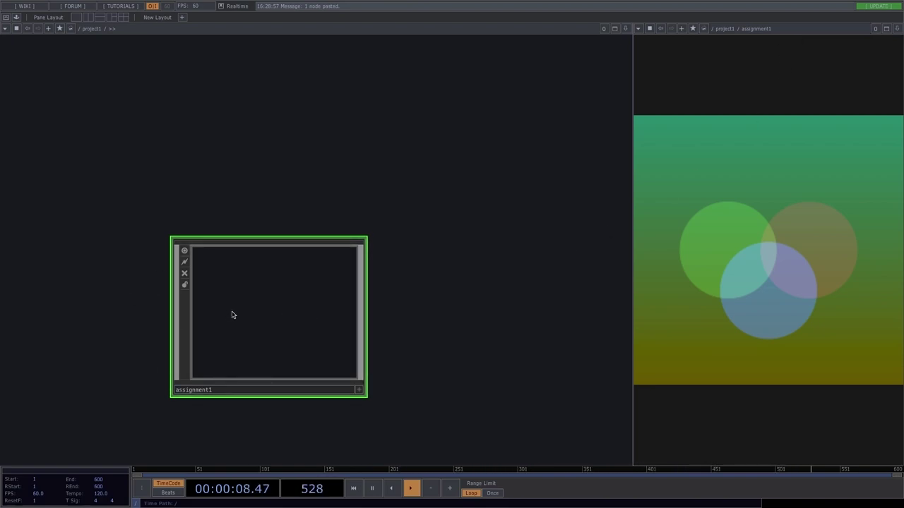
pyautogui.press('i')
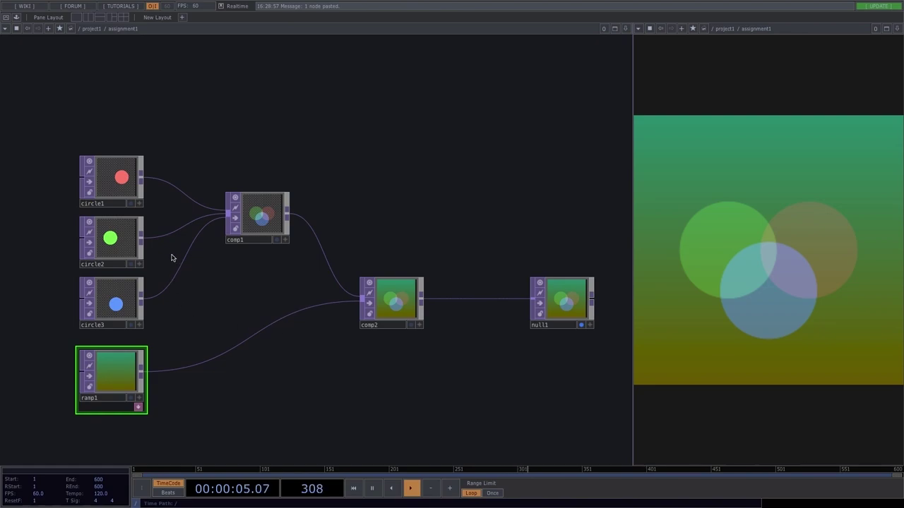
pyautogui.click(260, 217)
pyautogui.press('p')
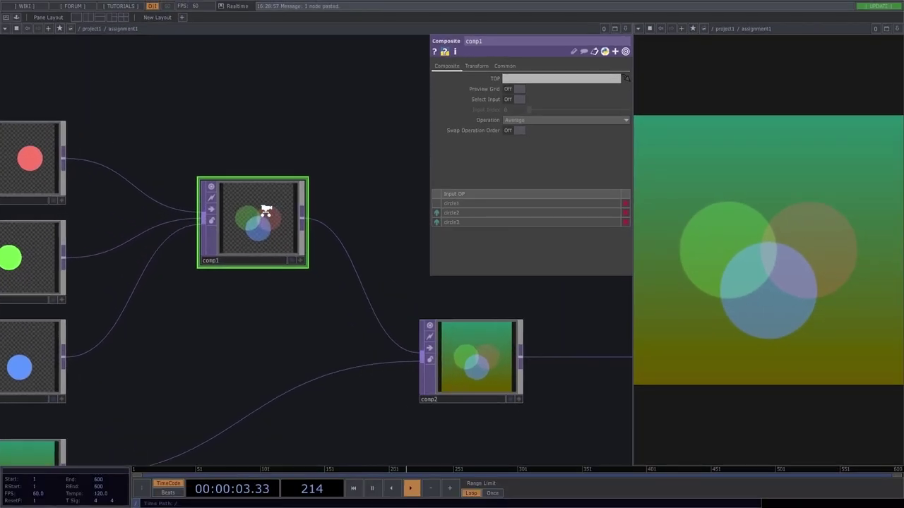
# Step: Examine how comp2 layers the circles over ramp1 and passes the result to null1, showing the parameters of both nodes
pyautogui.scroll(3, 59, 336)
pyautogui.scroll(-5, 233, 247)
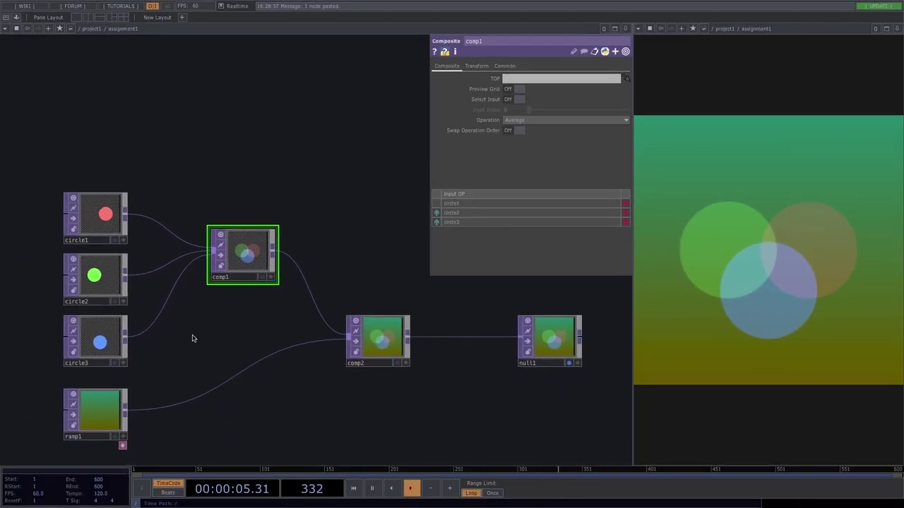
pyautogui.moveTo(194, 337); pyautogui.dragTo(187, 292)
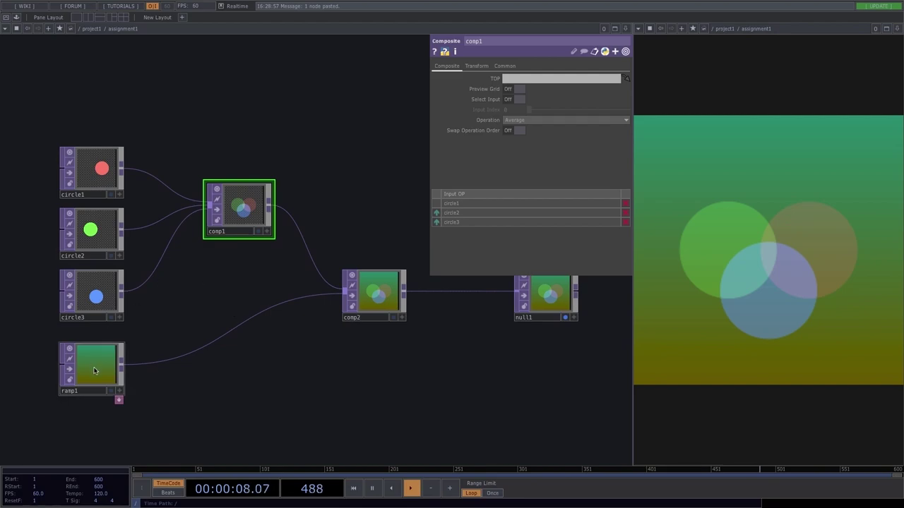
pyautogui.click(378, 299)
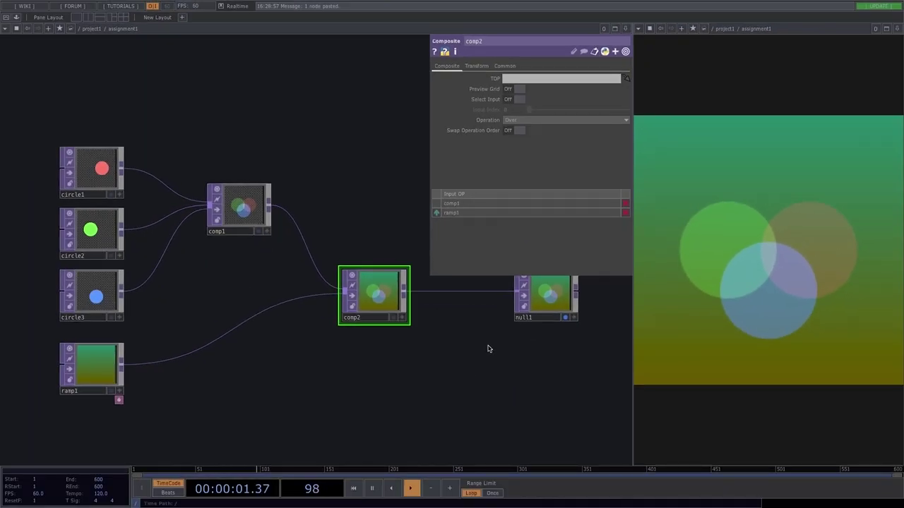
pyautogui.moveTo(488, 349); pyautogui.dragTo(395, 351)
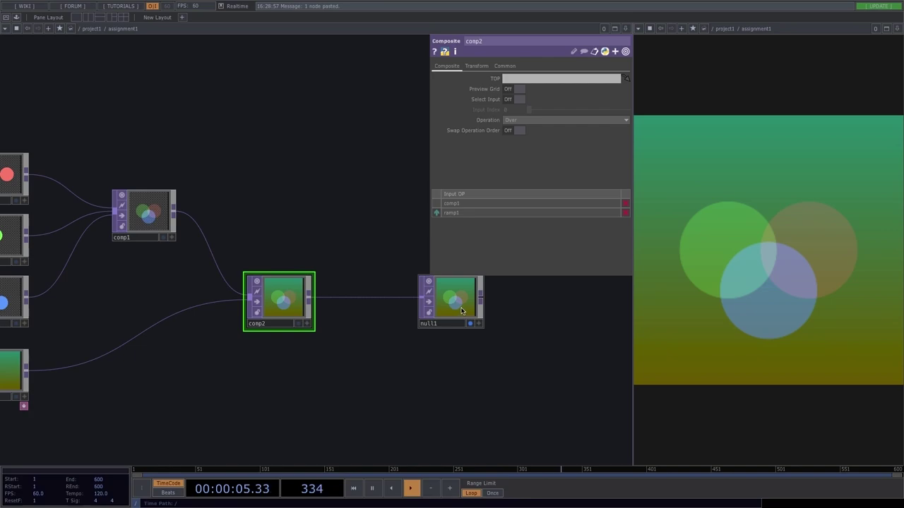
pyautogui.scroll(-2, 461, 311)
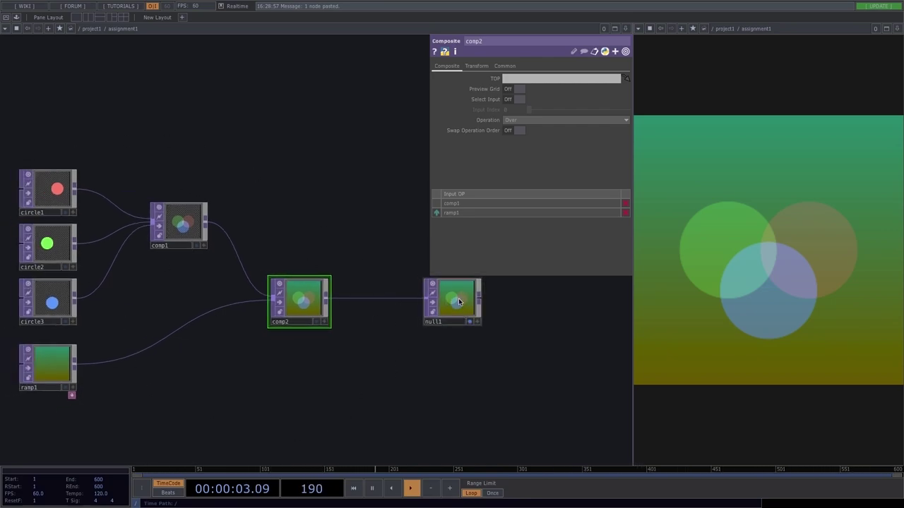
pyautogui.click(440, 323)
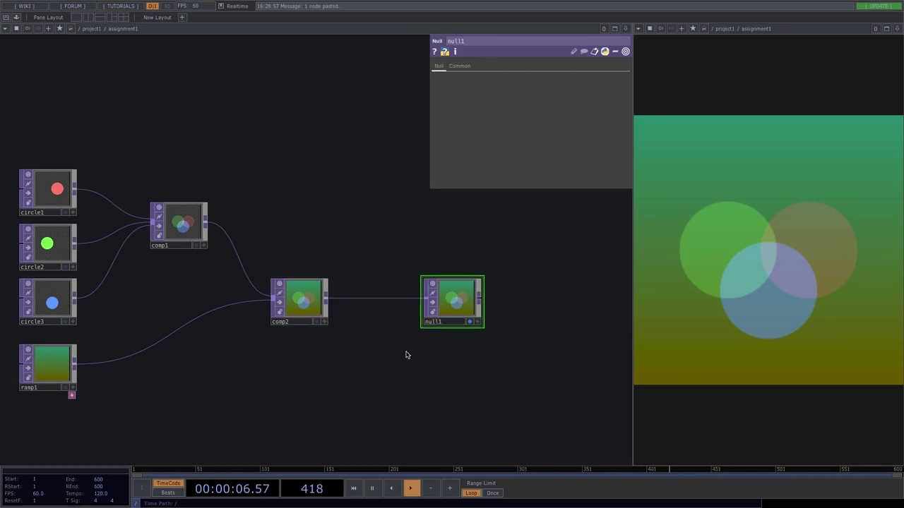
# Step: Leave the assignment1 component and return to the project1 network
pyautogui.scroll(-5, 437, 359)
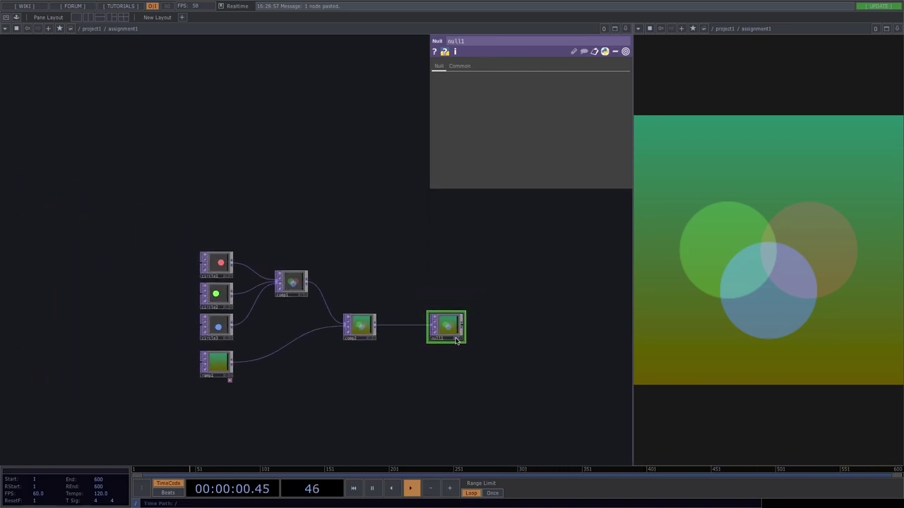
pyautogui.scroll(-8, 436, 386)
pyautogui.moveTo(575, 403); pyautogui.dragTo(409, 275)
pyautogui.scroll(-6, 329, 329)
pyautogui.moveTo(329, 329); pyautogui.dragTo(262, 244)
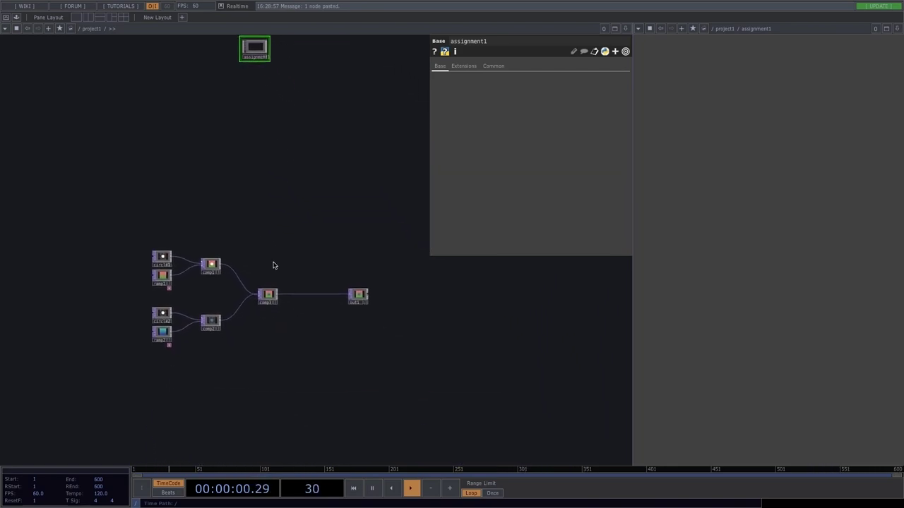
pyautogui.scroll(3, 315, 339)
pyautogui.moveTo(315, 339); pyautogui.dragTo(322, 340, button='middle')
# Step: Set the viewer pane's path to /project1
pyautogui.click(793, 32)
pyautogui.click(791, 31)
pyautogui.press('BackSpace')
pyautogui.press('BackSpace')
pyautogui.press('BackSpace')
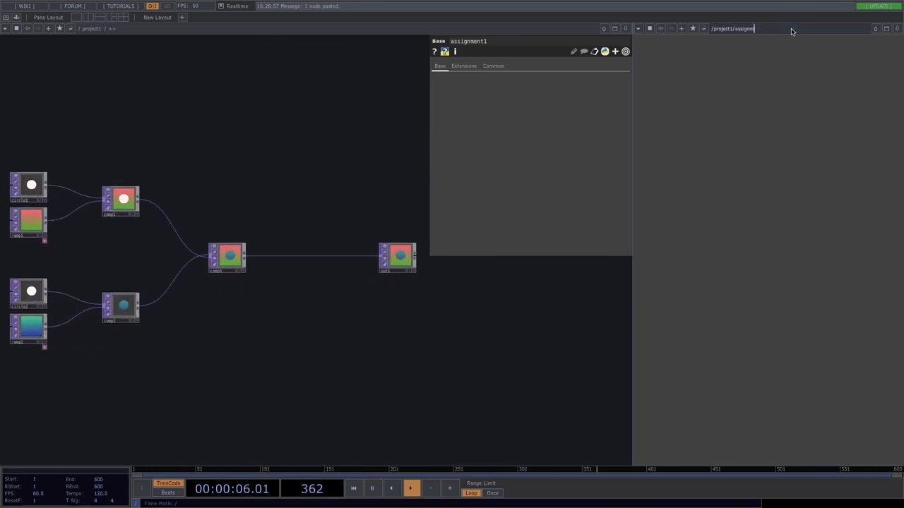
pyautogui.press('BackSpace')
pyautogui.press('Return')
# Step: Move out1 farther from comp3 and place a new Lookup TOP above the network
pyautogui.moveTo(430, 274); pyautogui.dragTo(366, 268)
pyautogui.moveTo(334, 251); pyautogui.dragTo(507, 265)
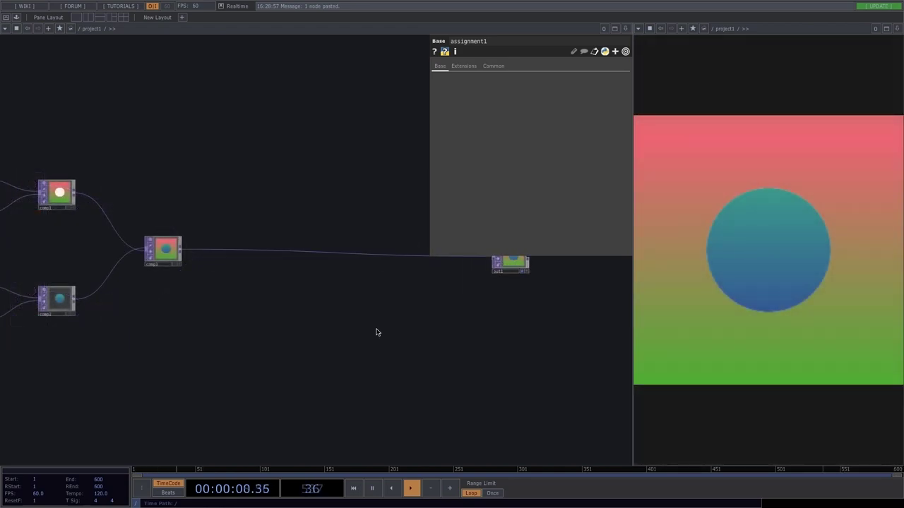
pyautogui.press('Tab')
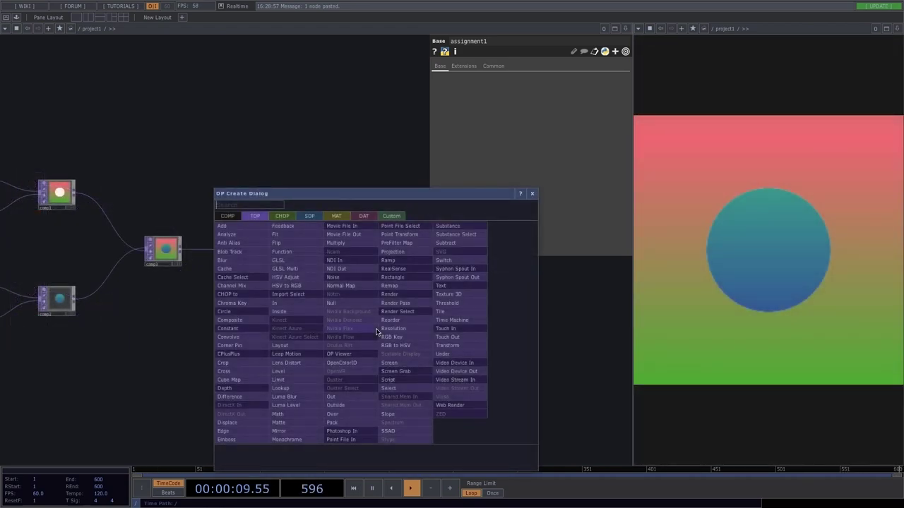
pyautogui.write('loo')
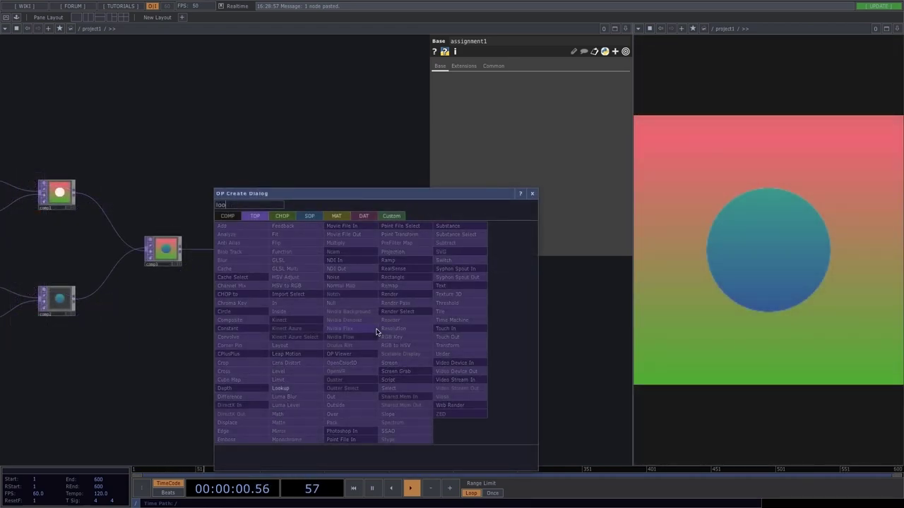
pyautogui.click(295, 393)
pyautogui.click(256, 107)
# Step: Add an Edge TOP and a Transform TOP in a row beside lookup1
pyautogui.press('Tab')
pyautogui.write('edge')
pyautogui.press('Return')
pyautogui.click(315, 107)
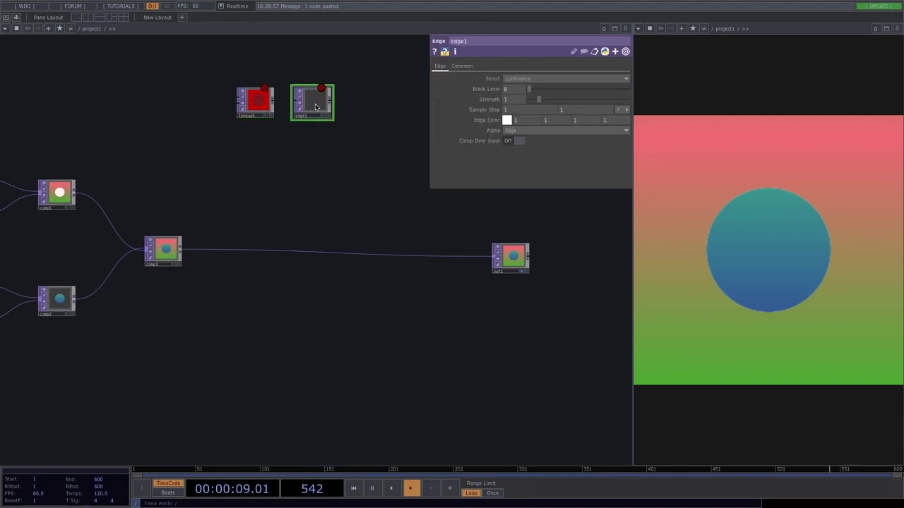
pyautogui.press('Tab')
pyautogui.click(389, 152)
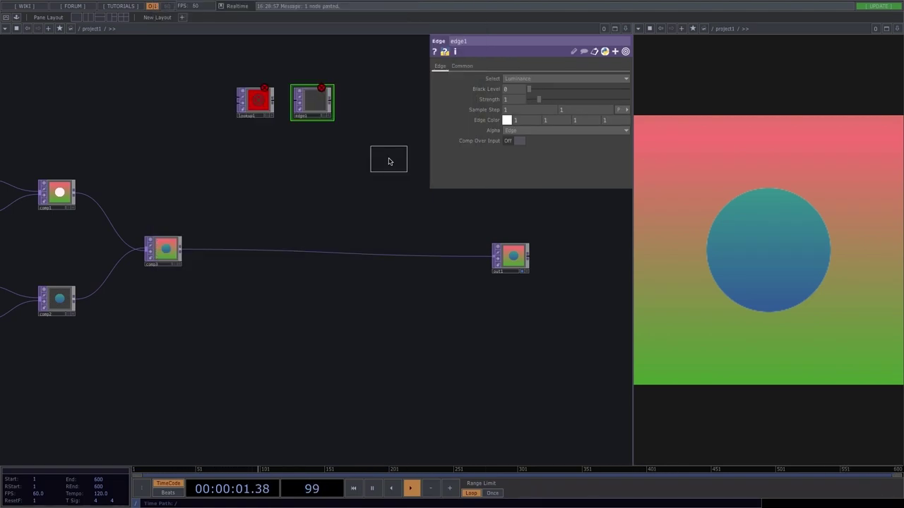
pyautogui.click(376, 102)
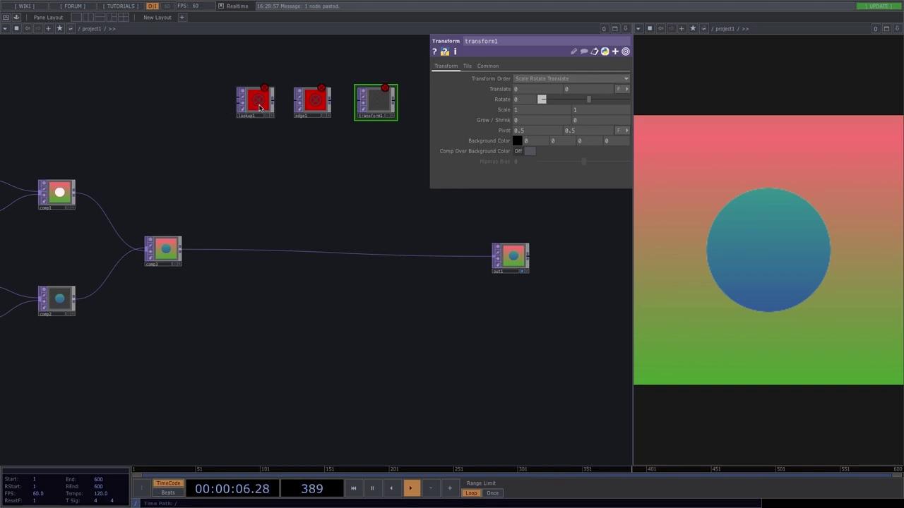
# Step: Move lookup1 between comp3 and out1, and connect comp3's output to its first input
pyautogui.moveTo(259, 108); pyautogui.dragTo(371, 225)
pyautogui.moveTo(144, 305); pyautogui.dragTo(257, 313)
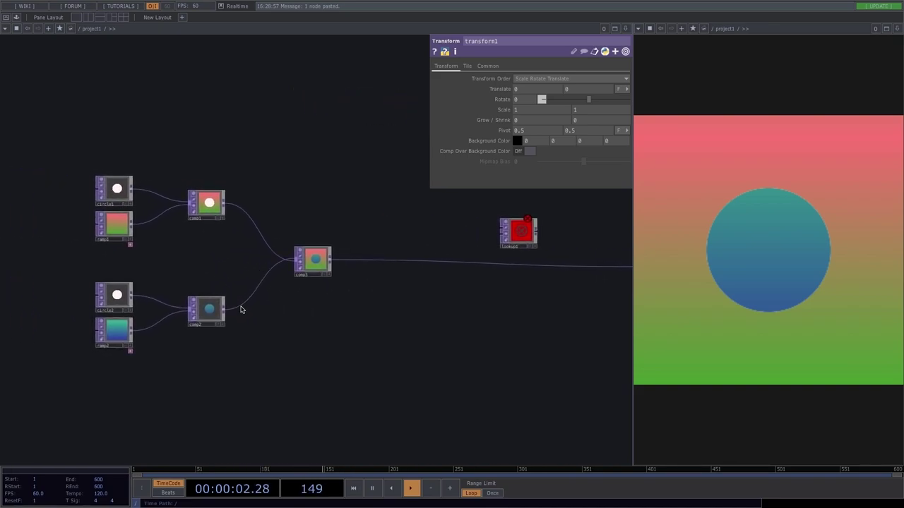
pyautogui.moveTo(327, 376); pyautogui.dragTo(166, 315)
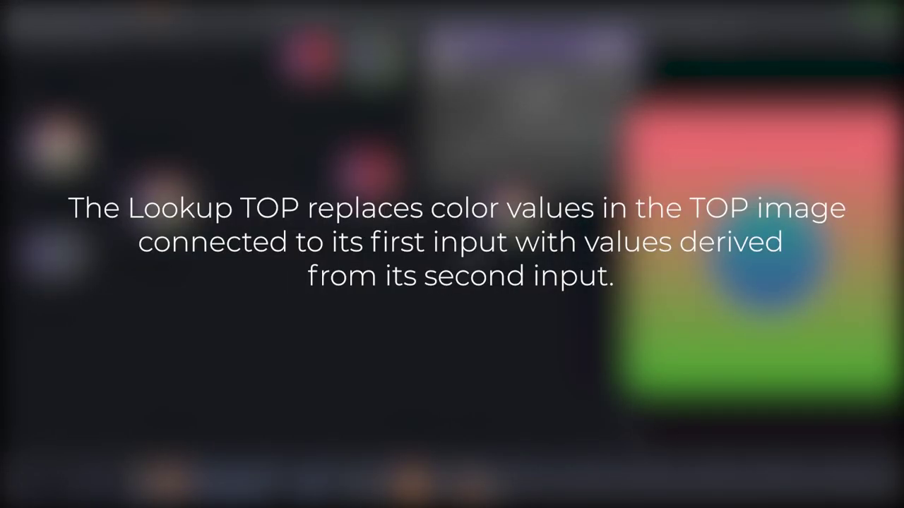
pyautogui.moveTo(425, 264); pyautogui.dragTo(415, 302)
pyautogui.moveTo(357, 206); pyautogui.dragTo(268, 218)
pyautogui.moveTo(172, 240); pyautogui.dragTo(260, 261)
# Step: Add a Ramp TOP below comp3 and connect its output to lookup1's second input
pyautogui.press('Tab')
pyautogui.write('ramp')
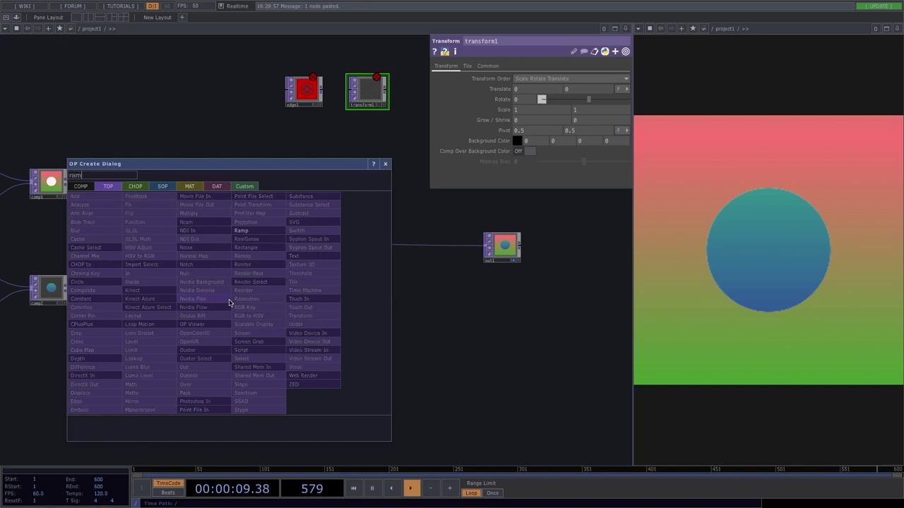
pyautogui.click(251, 231)
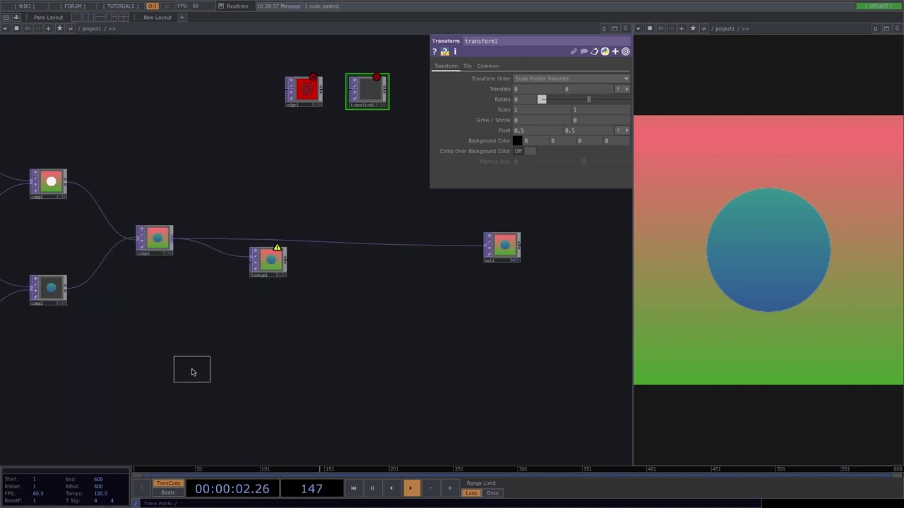
pyautogui.click(190, 369)
pyautogui.moveTo(210, 367); pyautogui.dragTo(238, 267)
pyautogui.moveTo(189, 369); pyautogui.dragTo(181, 348)
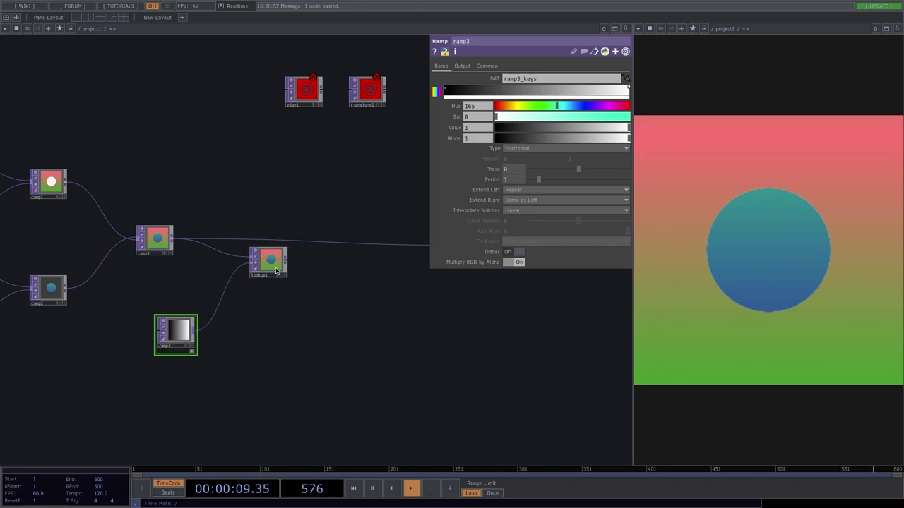
# Step: Set the saturation of ramp3's end key to 0.72
pyautogui.scroll(1, 275, 267)
pyautogui.scroll(1, 275, 265)
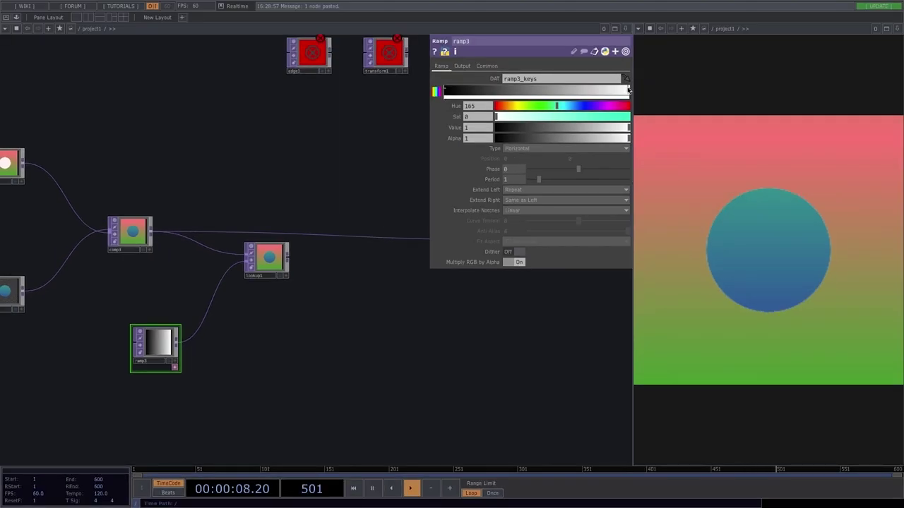
pyautogui.moveTo(565, 119); pyautogui.dragTo(593, 119)
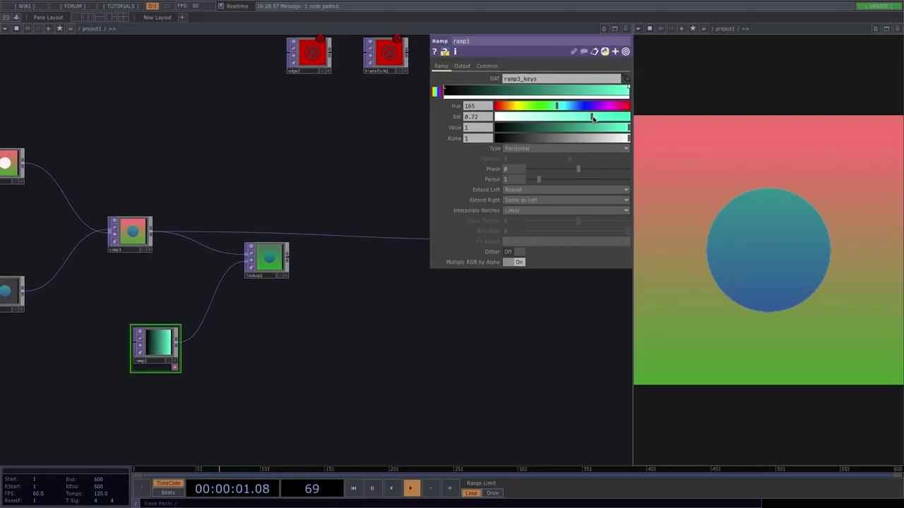
# Step: Connect lookup1's output to out1 in place of comp3
pyautogui.scroll(3, 277, 267)
pyautogui.scroll(-2, 276, 261)
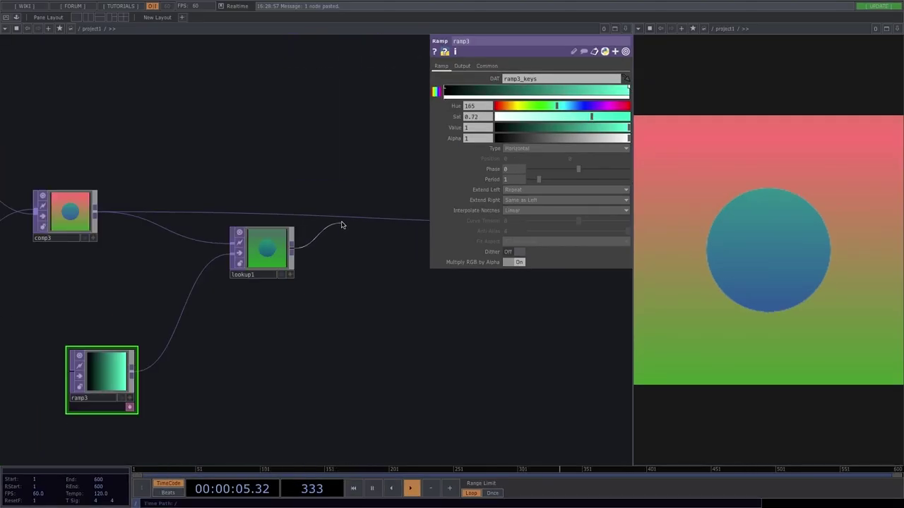
pyautogui.click(346, 220)
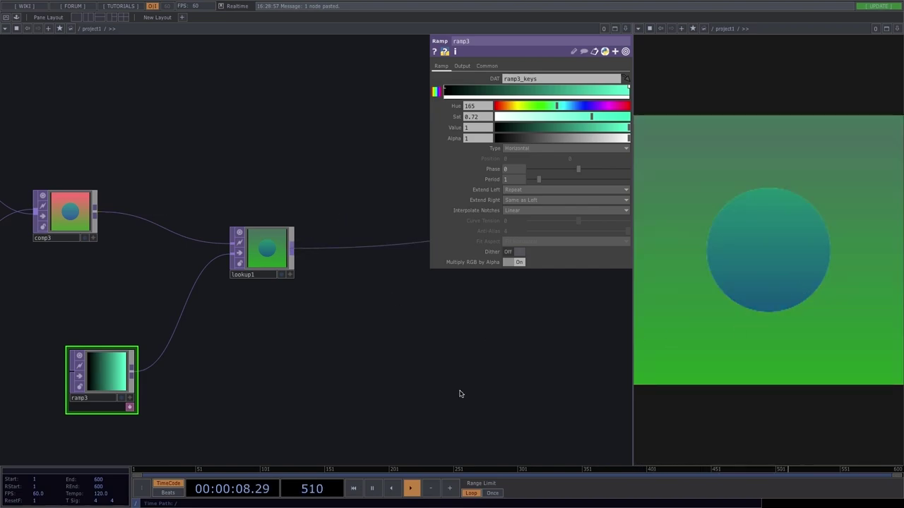
# Step: Recolor ramp3's end key to pale green and set its start key to hue 1, saturation 0.369 and value 0.362
pyautogui.scroll(-2, 459, 394)
pyautogui.moveTo(594, 115)
pyautogui.mouseDown()
pyautogui.moveTo(501, 117)
pyautogui.moveTo(615, 113)
pyautogui.moveTo(514, 113)
pyautogui.moveTo(592, 106)
pyautogui.mouseUp()
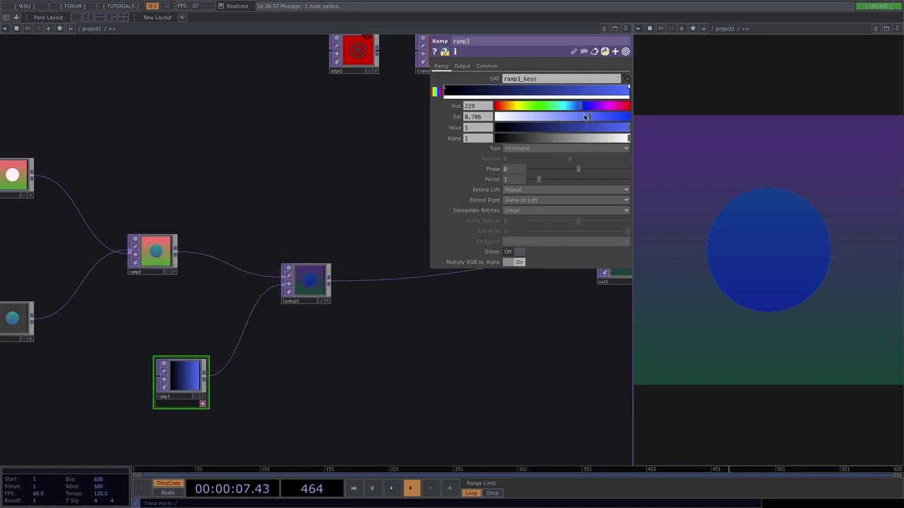
pyautogui.click(517, 117)
pyautogui.moveTo(518, 115); pyautogui.dragTo(525, 116)
pyautogui.moveTo(540, 107); pyautogui.dragTo(495, 105)
pyautogui.click(445, 90)
pyautogui.click(521, 107)
pyautogui.click(545, 116)
pyautogui.click(499, 106)
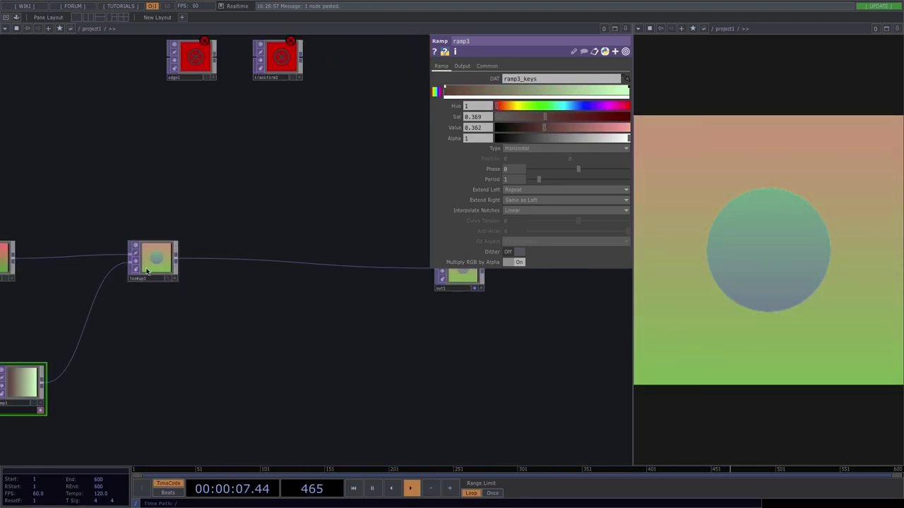
# Step: Place edge1 below the wire between lookup1 and out1, connect lookup1's output to it, and inspect its outline up close
pyautogui.moveTo(176, 69); pyautogui.dragTo(244, 334)
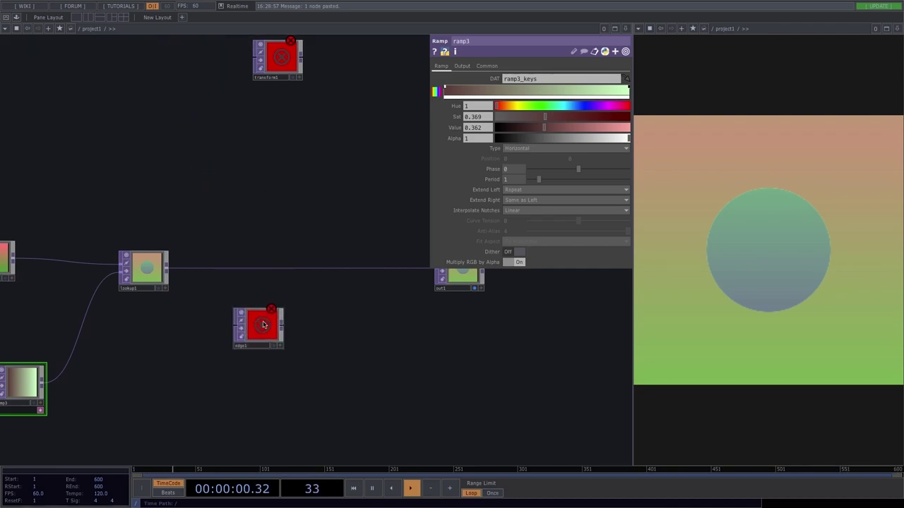
pyautogui.scroll(5, 243, 334)
pyautogui.moveTo(100, 202); pyautogui.dragTo(221, 318)
pyautogui.scroll(5, 288, 329)
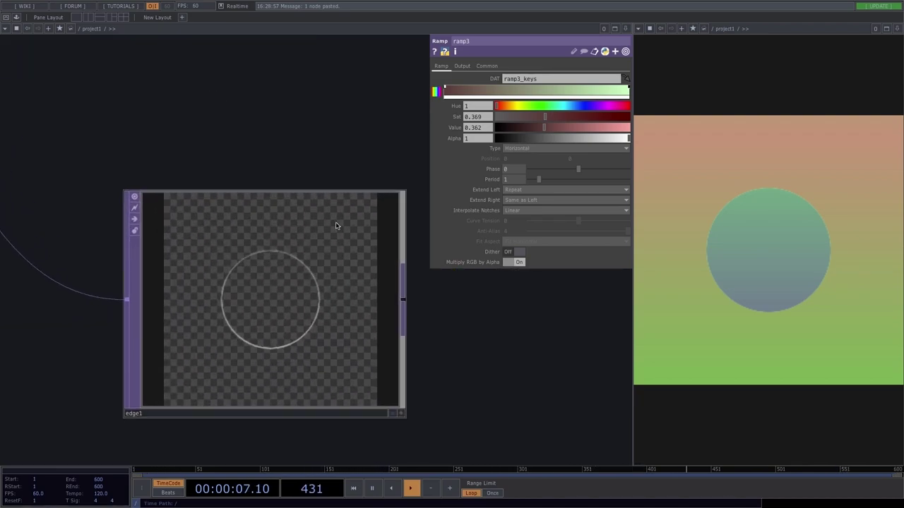
pyautogui.scroll(2, 304, 322)
pyautogui.scroll(2, 304, 323)
pyautogui.scroll(-5, 290, 299)
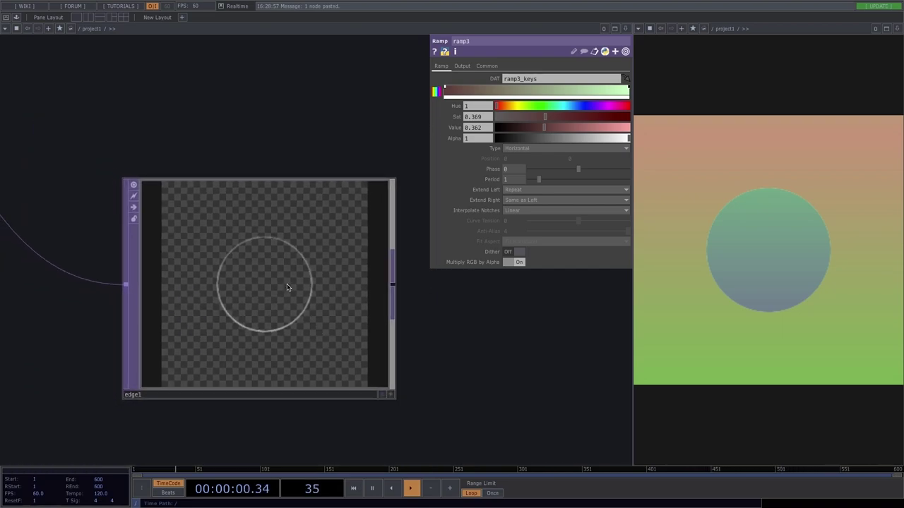
pyautogui.scroll(-5, 260, 301)
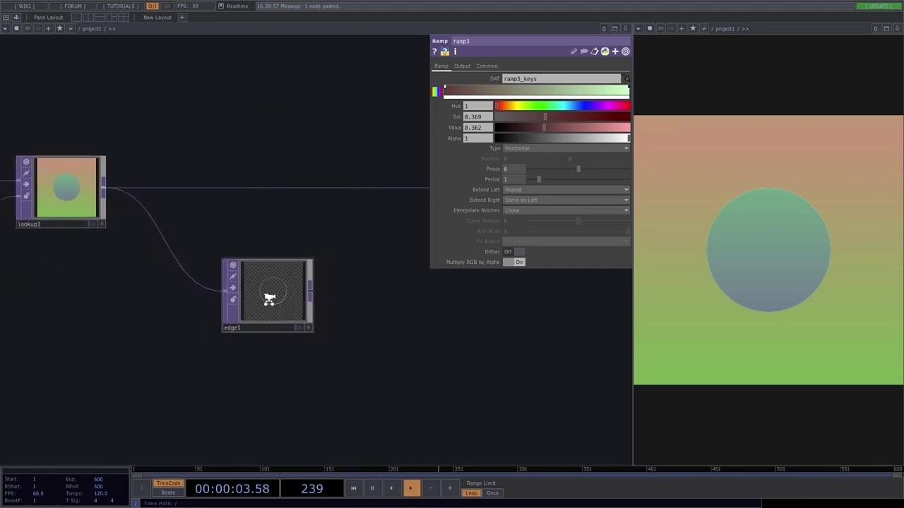
# Step: Move edge1 slightly lower beneath lookup1's output wire and shift out1 farther away to make room
pyautogui.scroll(-2, 278, 301)
pyautogui.moveTo(277, 302); pyautogui.dragTo(276, 324)
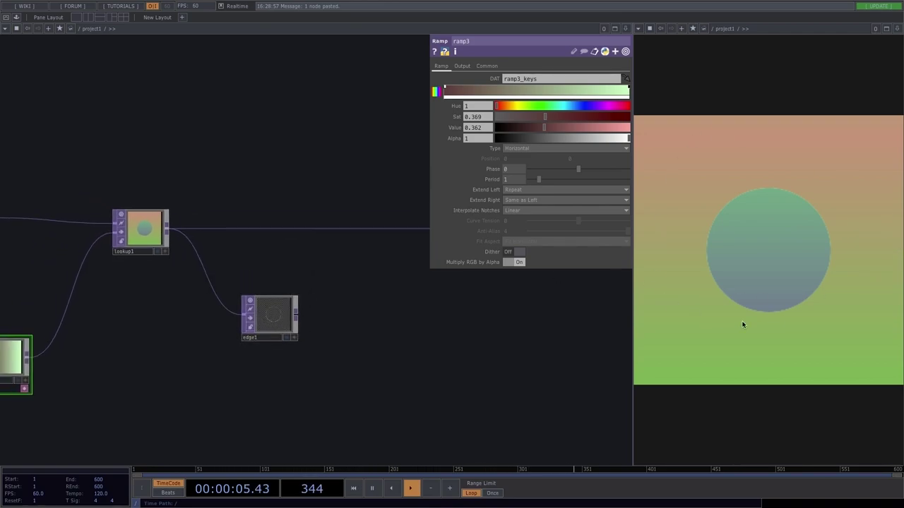
pyautogui.scroll(-2, 407, 334)
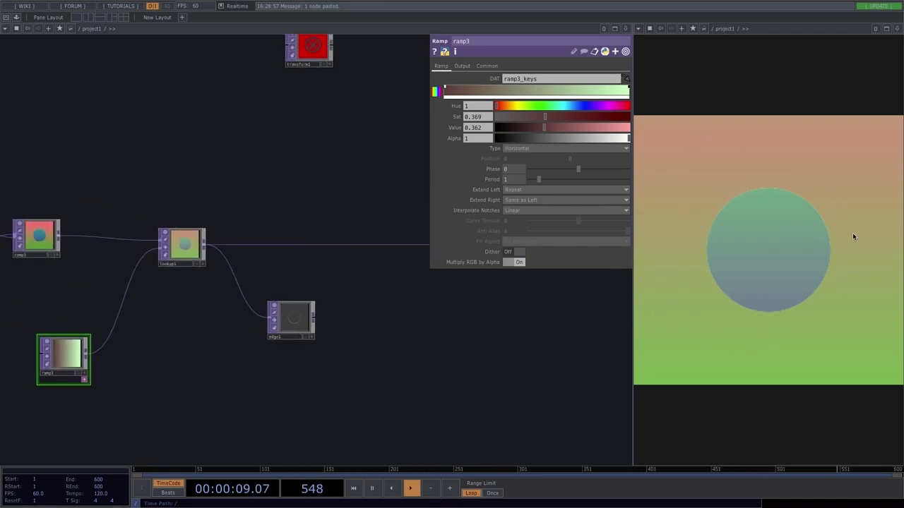
pyautogui.scroll(-3, 329, 347)
pyautogui.moveTo(291, 333); pyautogui.dragTo(281, 341)
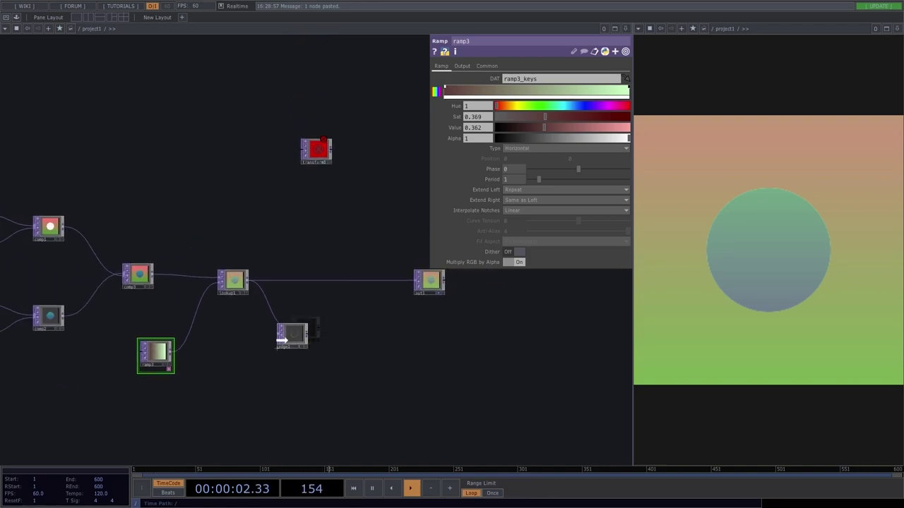
pyautogui.scroll(3, 289, 337)
pyautogui.moveTo(369, 353); pyautogui.dragTo(210, 364)
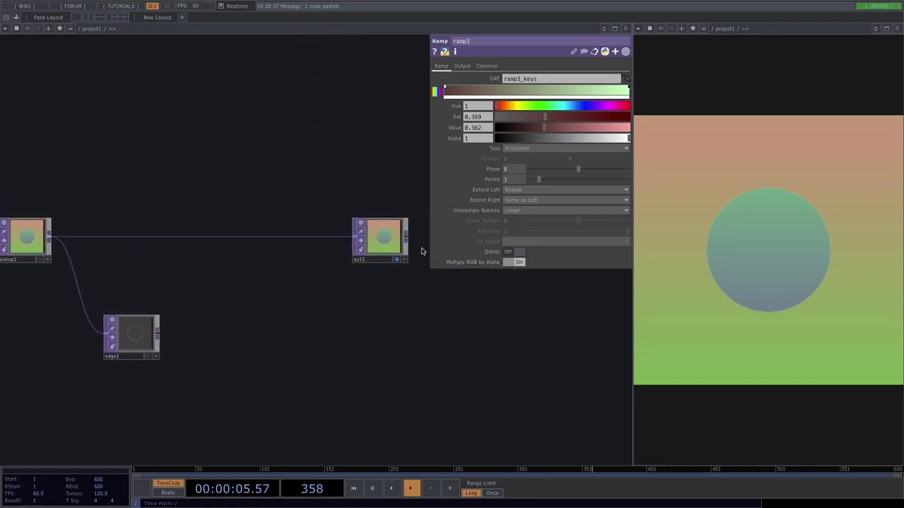
pyautogui.moveTo(377, 242); pyautogui.dragTo(442, 241)
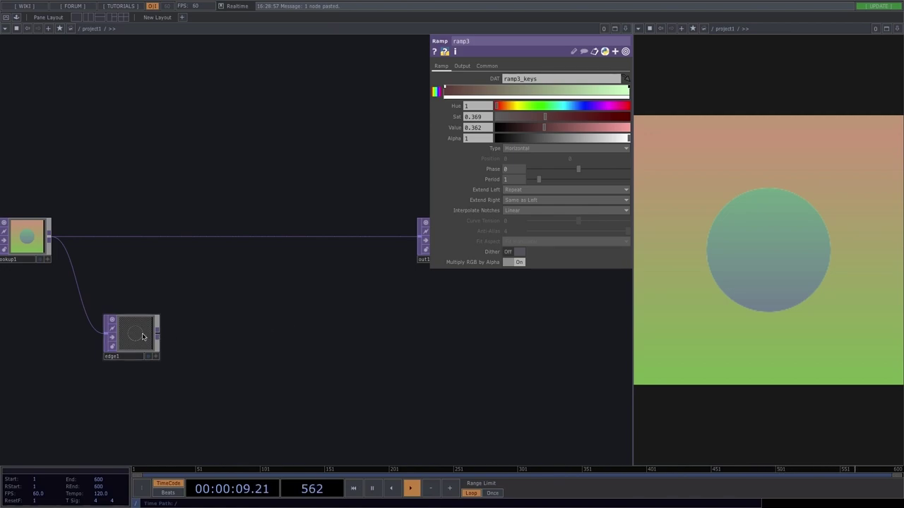
# Step: Insert a Composite TOP into the wire between lookup1 and out1
pyautogui.rightClick(222, 236)
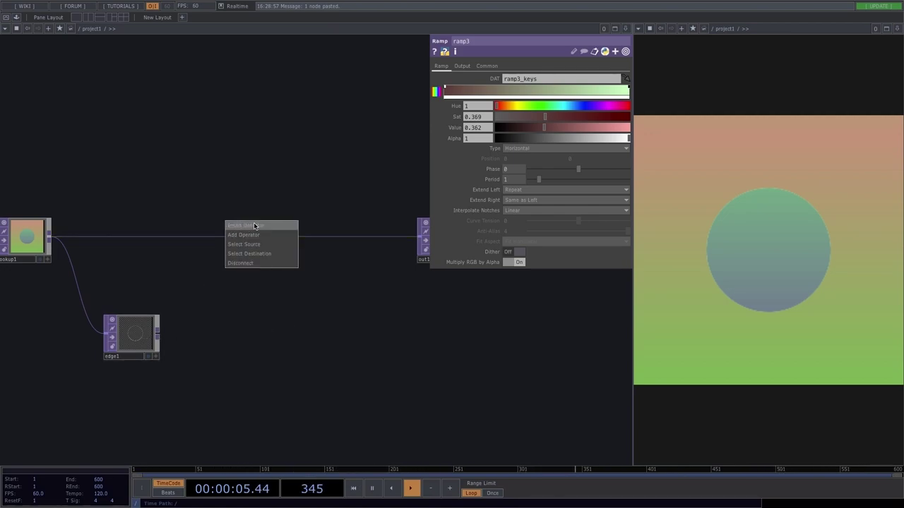
pyautogui.click(254, 225)
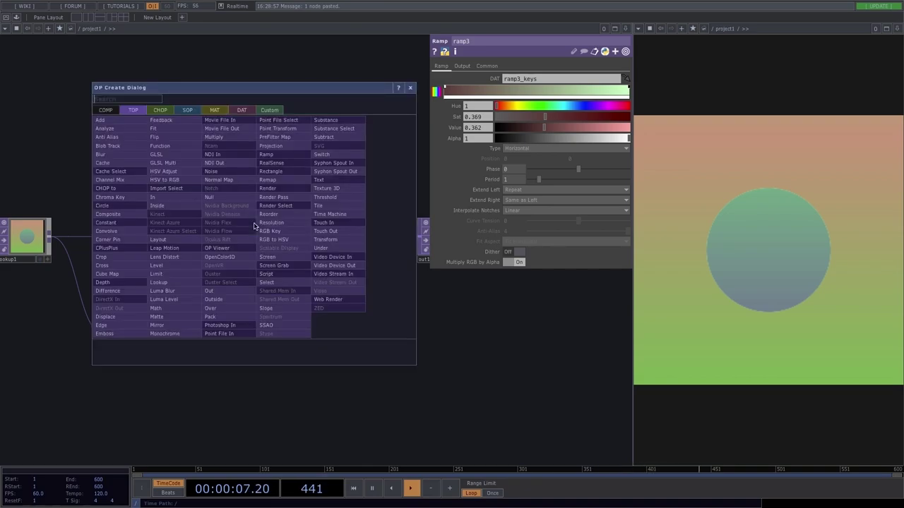
pyautogui.write('comp')
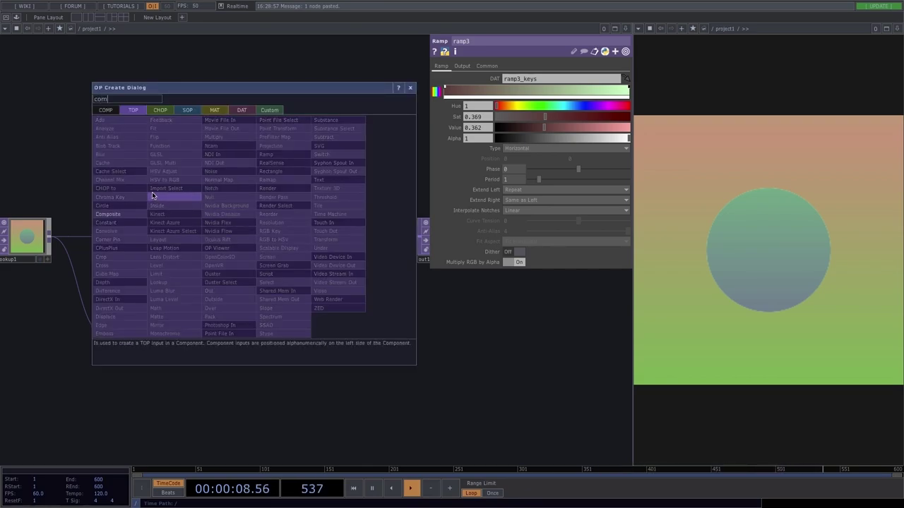
pyautogui.click(129, 216)
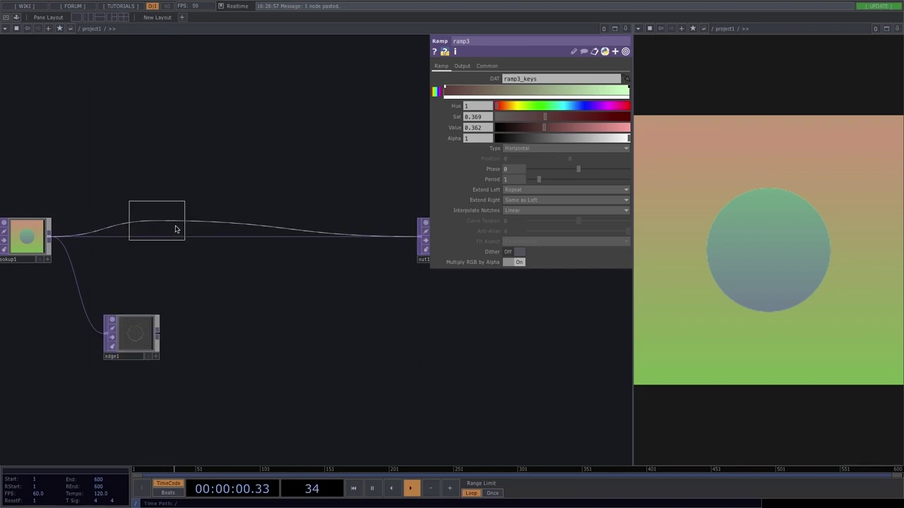
pyautogui.click(278, 241)
pyautogui.moveTo(233, 313); pyautogui.dragTo(304, 310, button='middle')
pyautogui.moveTo(303, 310); pyautogui.dragTo(421, 293)
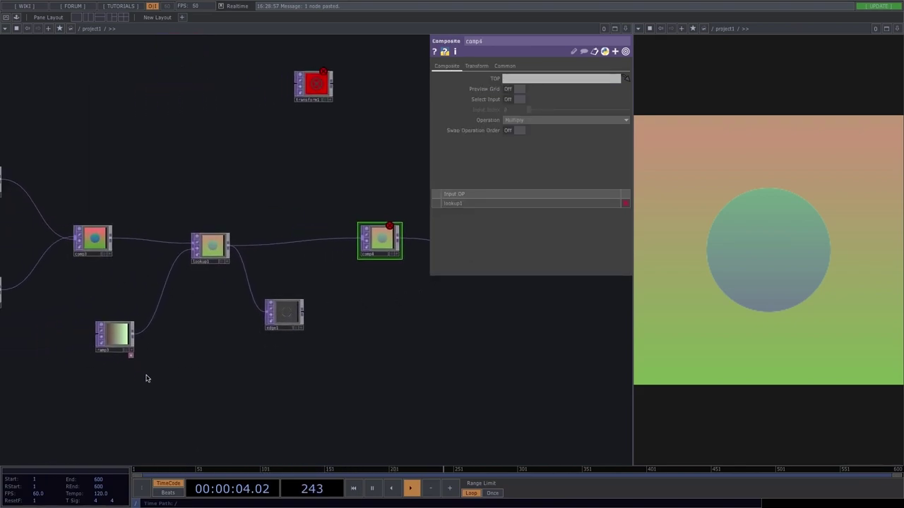
# Step: Connect edge1's output to comp4 as its second input and shift comp4 slightly lower
pyautogui.moveTo(223, 363); pyautogui.dragTo(446, 302)
pyautogui.moveTo(312, 209); pyautogui.dragTo(87, 230)
pyautogui.moveTo(353, 265); pyautogui.dragTo(281, 279)
pyautogui.moveTo(320, 217); pyautogui.dragTo(313, 231)
pyautogui.moveTo(243, 282); pyautogui.dragTo(288, 233)
pyautogui.scroll(2, 313, 223)
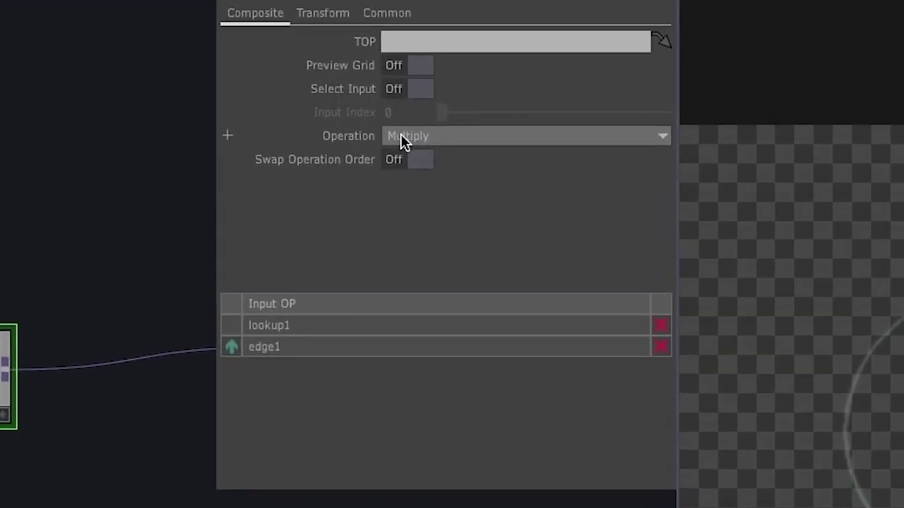
# Step: Set comp4's operation to Over and move edge1 above lookup1 in its input order
pyautogui.click(510, 119)
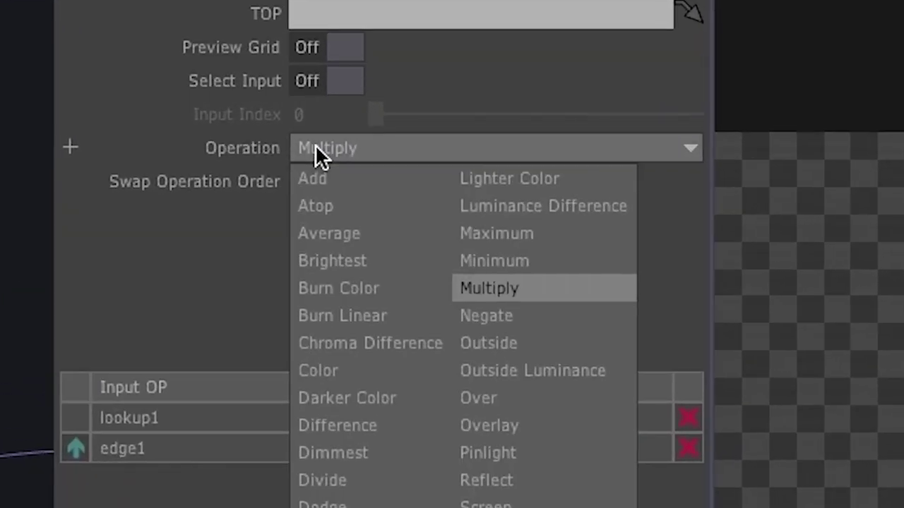
pyautogui.click(481, 402)
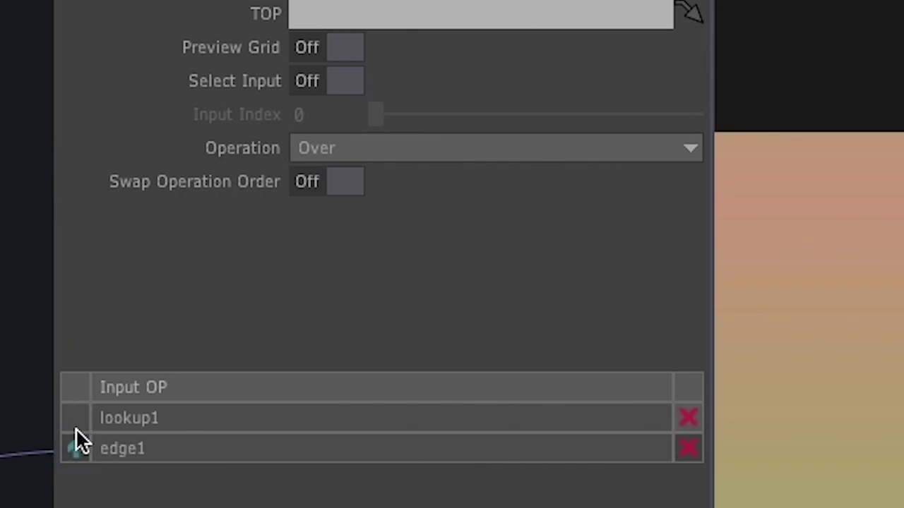
pyautogui.click(77, 452)
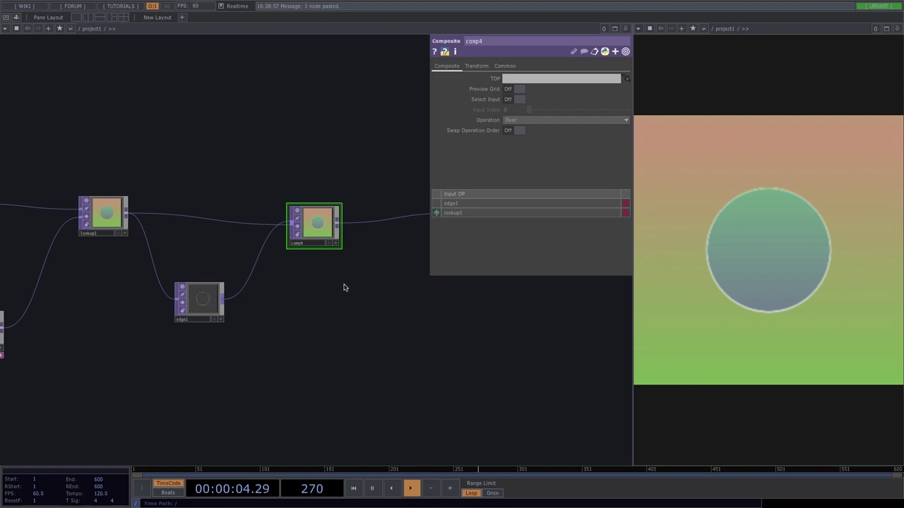
# Step: Review the source nodes and circle1's fill color settings, and hide the parameter window
pyautogui.scroll(-1, 344, 287)
pyautogui.moveTo(313, 278); pyautogui.dragTo(442, 275)
pyautogui.moveTo(145, 244); pyautogui.dragTo(281, 287)
pyautogui.moveTo(107, 138); pyautogui.dragTo(218, 166)
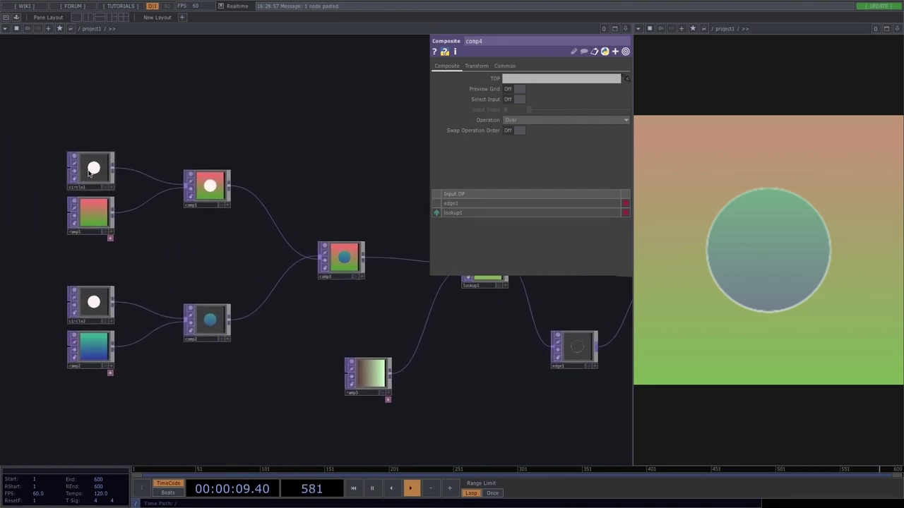
pyautogui.click(94, 172)
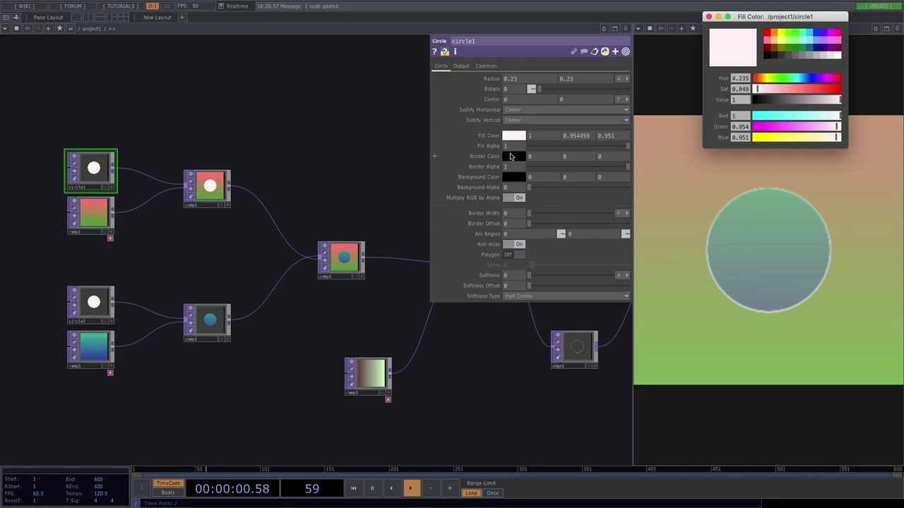
pyautogui.click(377, 180)
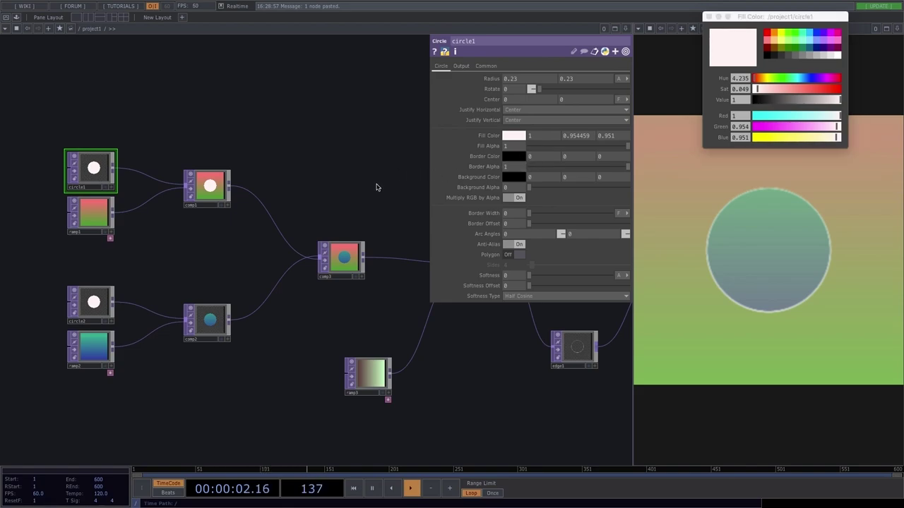
pyautogui.press('p')
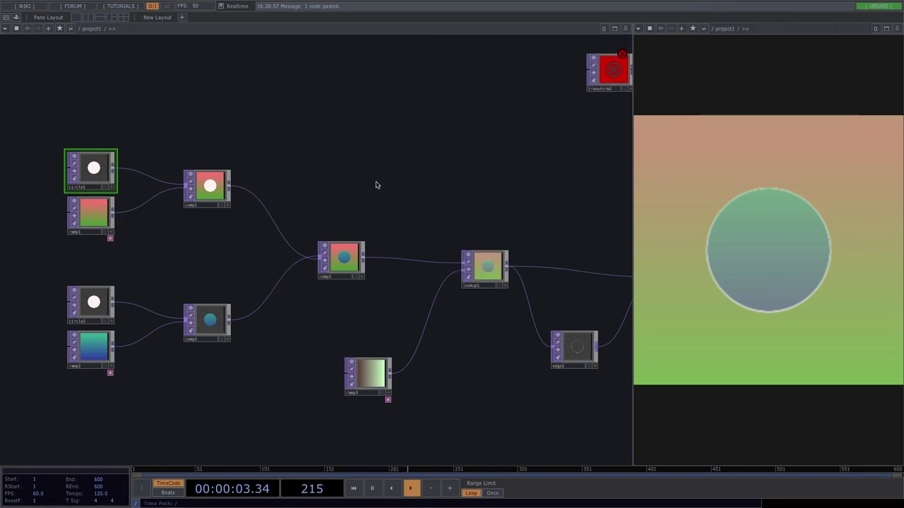
# Step: Bring edge1 closer beneath lookup1, place transform1 between edge1 and comp4, and route edge1's output through it into comp4
pyautogui.moveTo(454, 217); pyautogui.dragTo(273, 179)
pyautogui.moveTo(396, 315); pyautogui.dragTo(363, 332)
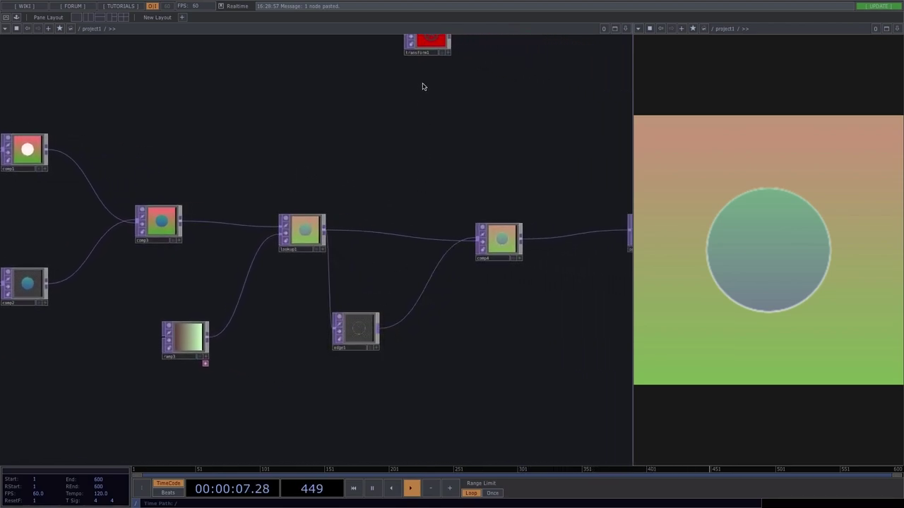
pyautogui.moveTo(423, 86); pyautogui.dragTo(343, 107)
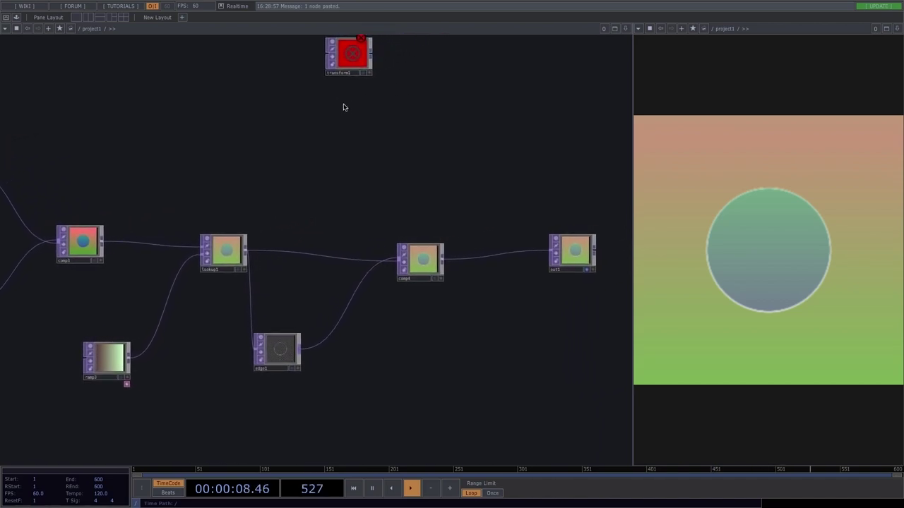
pyautogui.moveTo(347, 54); pyautogui.dragTo(347, 350)
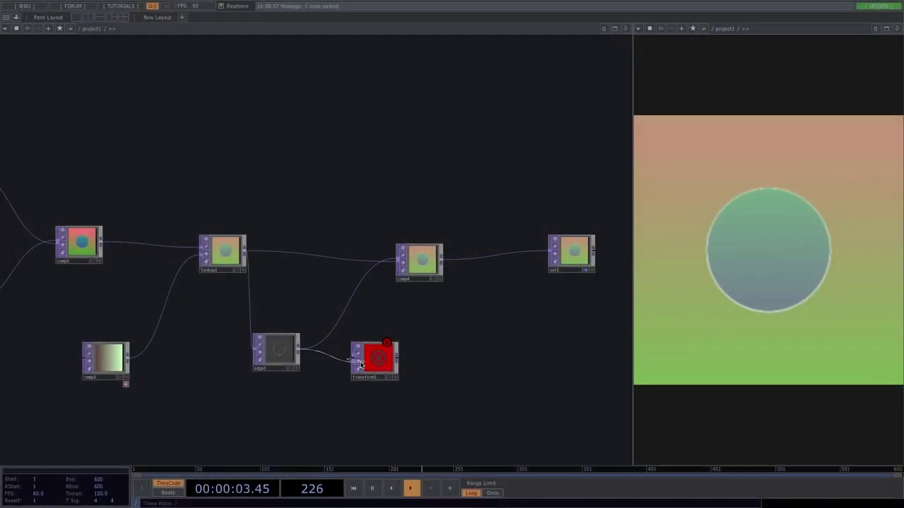
pyautogui.click(360, 364)
pyautogui.click(398, 360)
pyautogui.click(397, 261)
pyautogui.moveTo(383, 361); pyautogui.dragTo(357, 344)
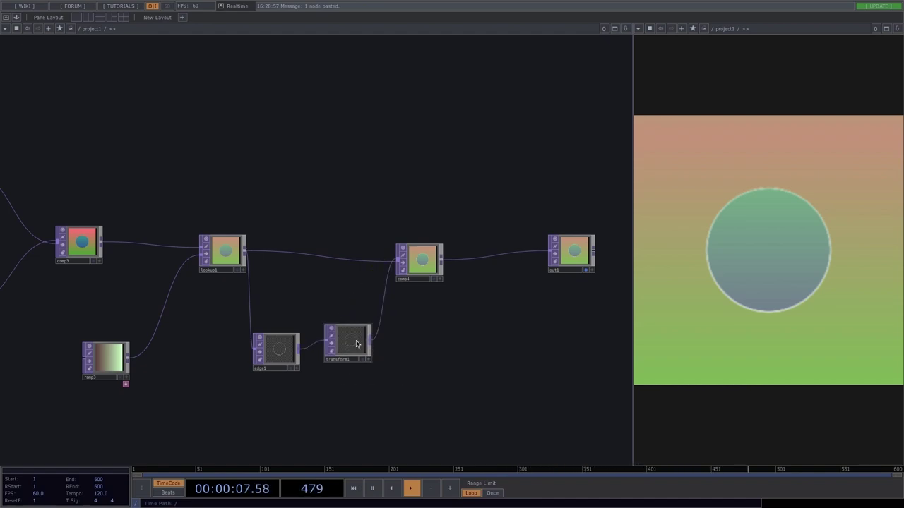
# Step: Scale transform1 uniformly to 1.97 and shift edge1 and transform1 away from comp4 into an aligned row
pyautogui.press('p')
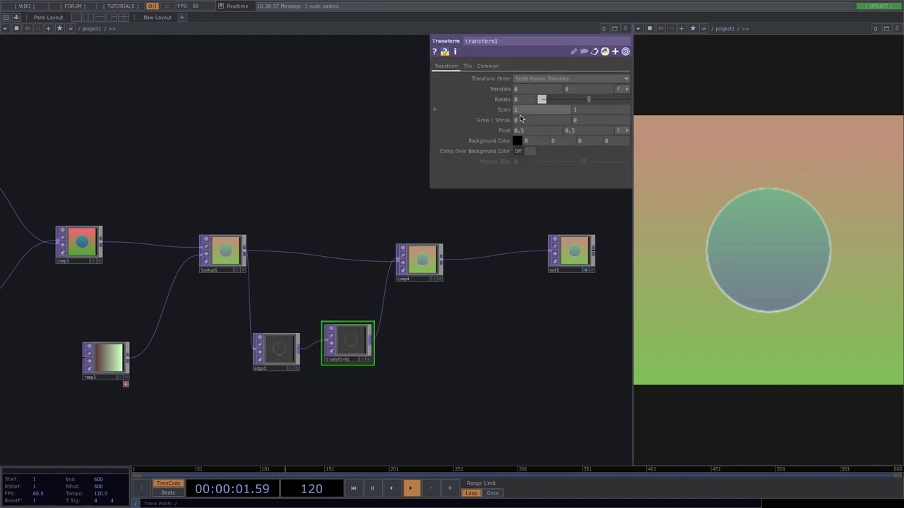
pyautogui.moveTo(502, 110)
pyautogui.mouseDown(button='middle')
pyautogui.moveTo(505, 92)
pyautogui.moveTo(505, 110)
pyautogui.mouseUp(button='middle')
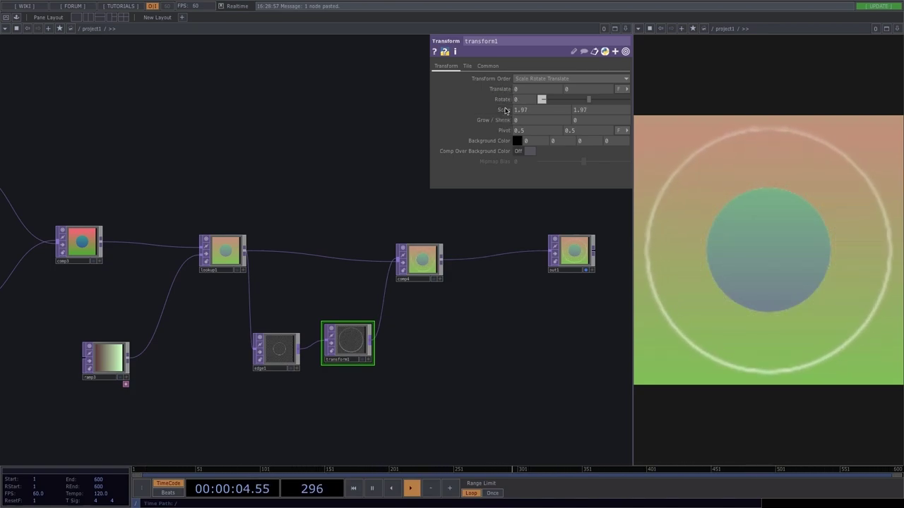
pyautogui.moveTo(276, 349); pyautogui.dragTo(233, 350)
pyautogui.moveTo(349, 343); pyautogui.dragTo(313, 352)
# Step: Duplicate transform1 directly below it and set the copy's uniform scale to 1.27
pyautogui.moveTo(367, 395); pyautogui.dragTo(360, 317)
pyautogui.hotkey('ctrl', 'v')
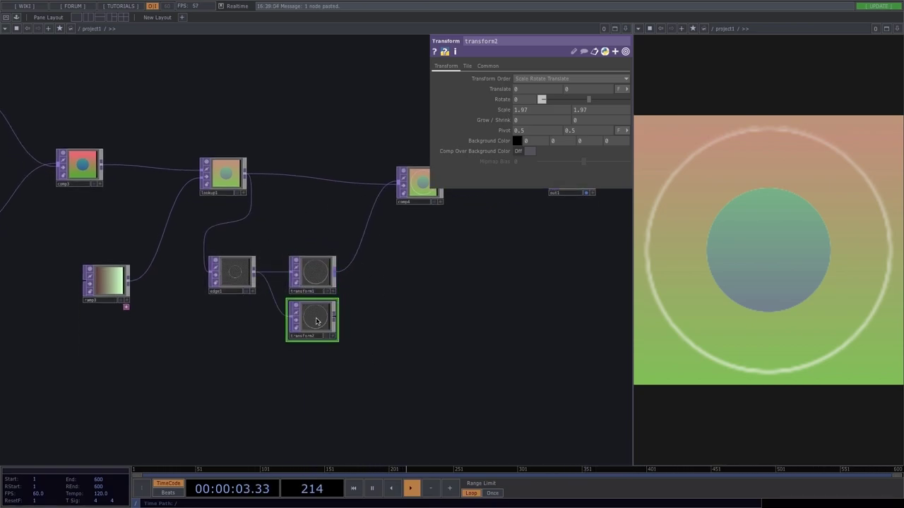
pyautogui.moveTo(503, 110); pyautogui.dragTo(487, 99, button='middle')
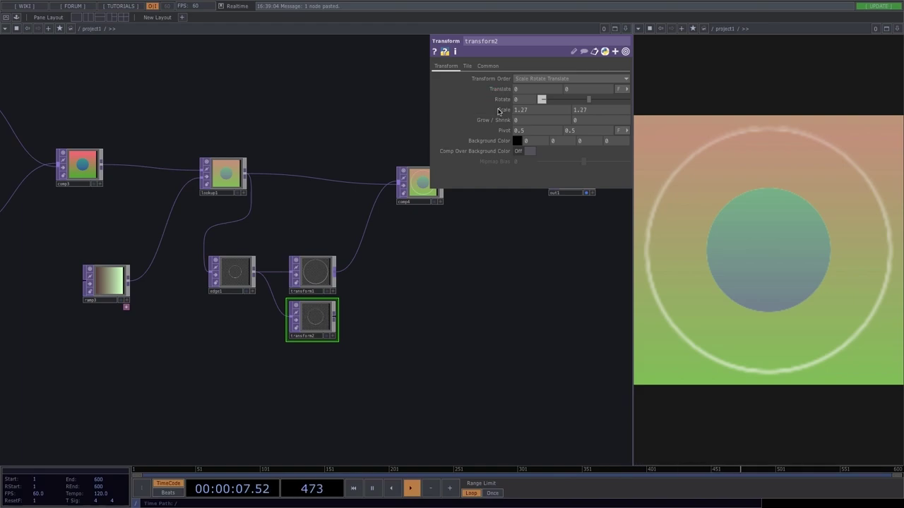
# Step: Connect transform2's output to comp4 and move it above lookup1 in the input order
pyautogui.moveTo(335, 318); pyautogui.dragTo(399, 200)
pyautogui.click(402, 192)
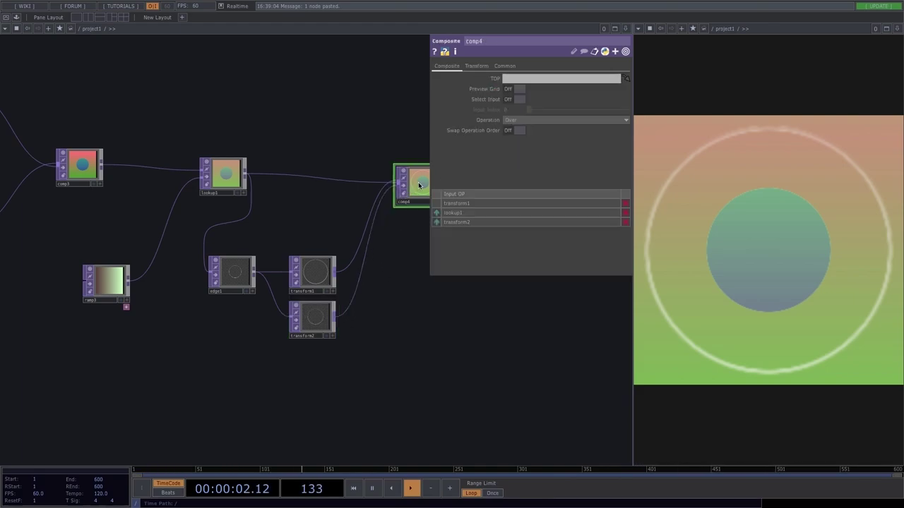
pyautogui.click(437, 222)
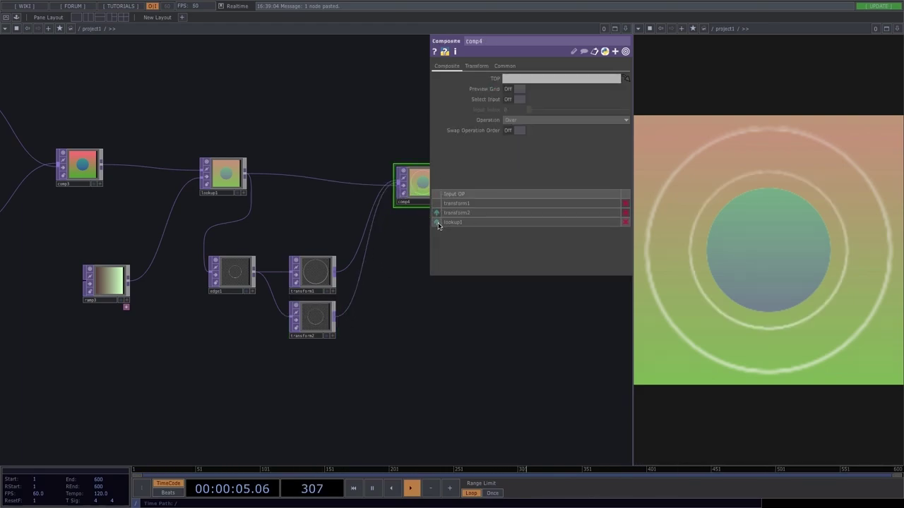
# Step: Set transform2's uniform scale to 1.43 and inspect its ring up close
pyautogui.click(319, 307)
pyautogui.moveTo(506, 113); pyautogui.dragTo(503, 99, button='middle')
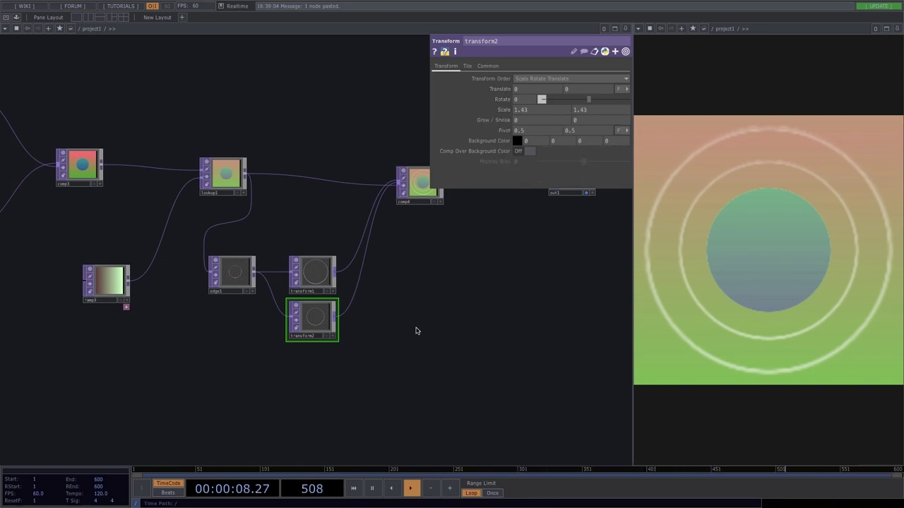
pyautogui.moveTo(415, 331); pyautogui.dragTo(416, 268)
pyautogui.scroll(8, 307, 253)
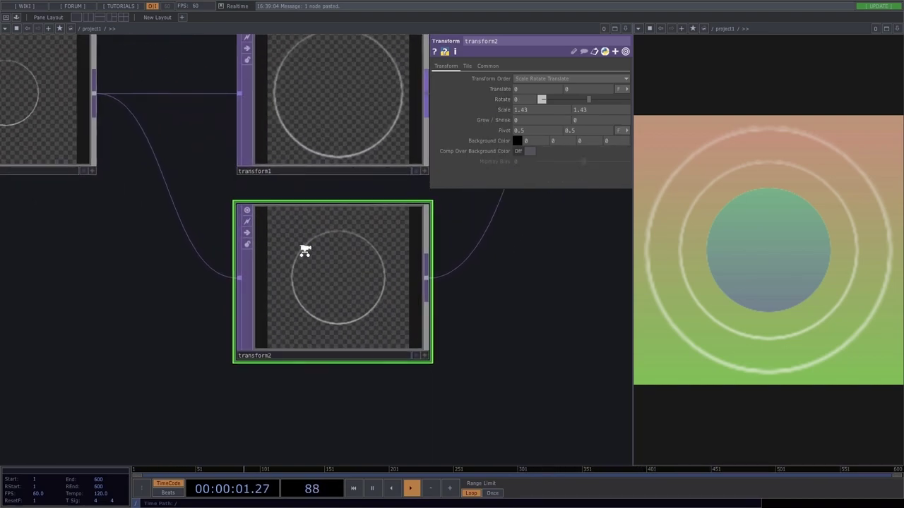
pyautogui.scroll(-5, 305, 251)
# Step: Duplicate transform2 below it and connect the copy's output to out1 in place of comp4
pyautogui.hotkey('ctrl', 'c')
pyautogui.hotkey('ctrl', 'v')
pyautogui.scroll(-2, 431, 383)
pyautogui.moveTo(427, 384); pyautogui.dragTo(212, 379)
pyautogui.moveTo(153, 341); pyautogui.dragTo(385, 102)
pyautogui.moveTo(313, 337); pyautogui.dragTo(376, 260)
pyautogui.moveTo(188, 261); pyautogui.dragTo(199, 306)
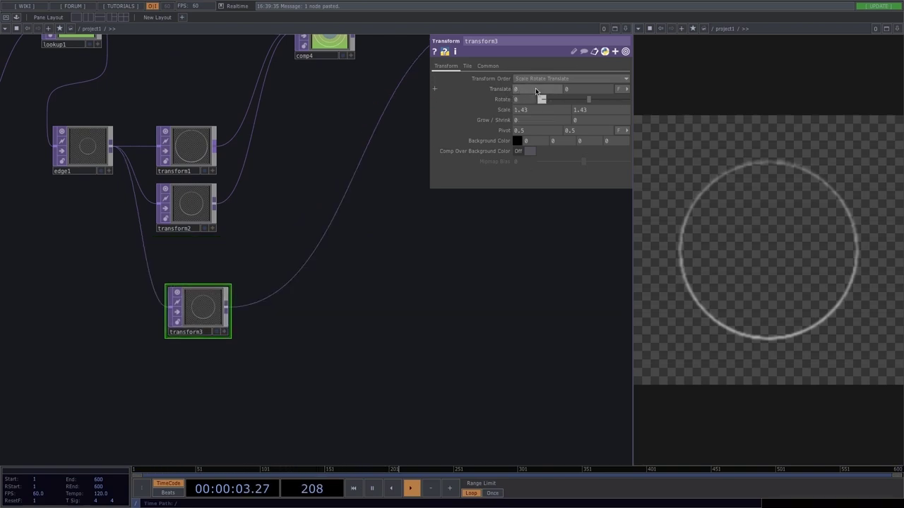
# Step: Try out transform3's horizontal and vertical translation, and set its rotation to 226
pyautogui.moveTo(534, 88)
pyautogui.mouseDown(button='middle')
pyautogui.moveTo(541, 75)
pyautogui.moveTo(526, 72)
pyautogui.moveTo(537, 73)
pyautogui.mouseUp(button='middle')
pyautogui.moveTo(594, 89); pyautogui.dragTo(593, 73, button='middle')
pyautogui.moveTo(591, 98); pyautogui.dragTo(613, 102)
pyautogui.scroll(-2, 430, 247)
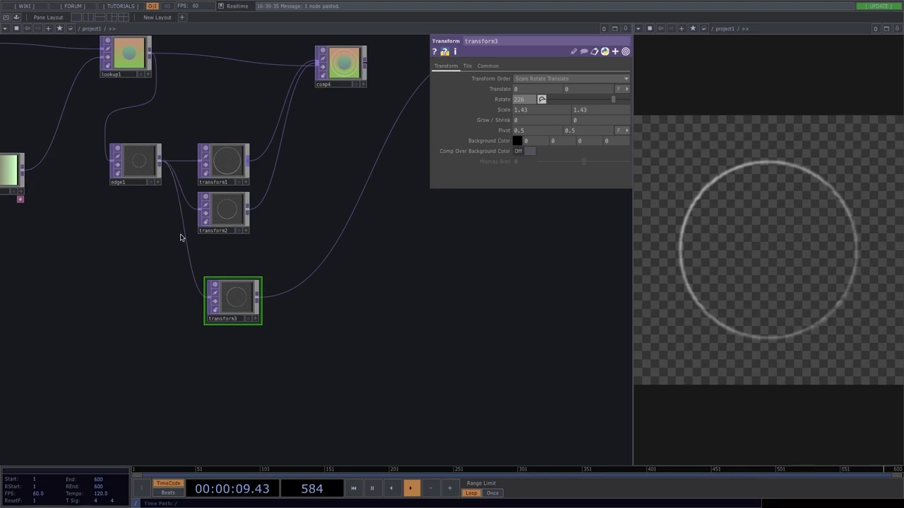
# Step: Feed comp3 into transform3 in place of edge1 and set the rotation to 317
pyautogui.scroll(-2, 226, 285)
pyautogui.moveTo(257, 250); pyautogui.dragTo(300, 247)
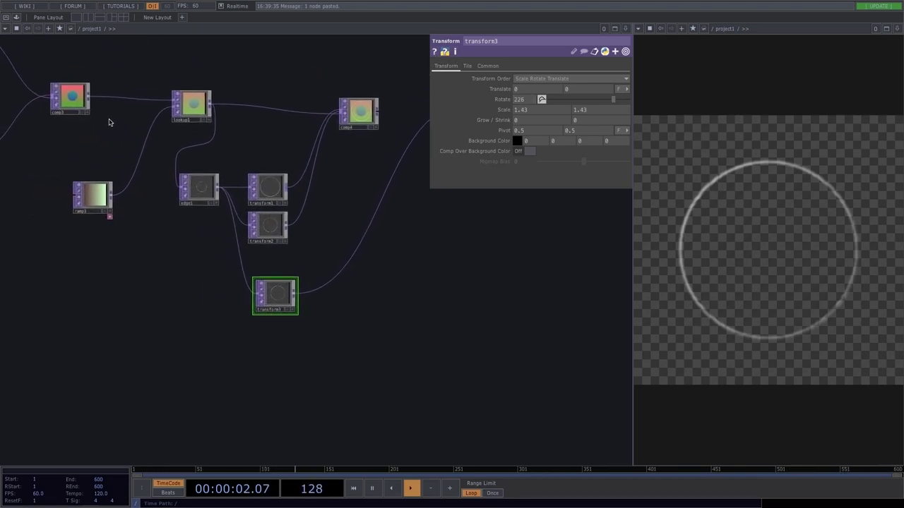
pyautogui.moveTo(91, 99); pyautogui.dragTo(269, 280)
pyautogui.moveTo(613, 100); pyautogui.dragTo(620, 100)
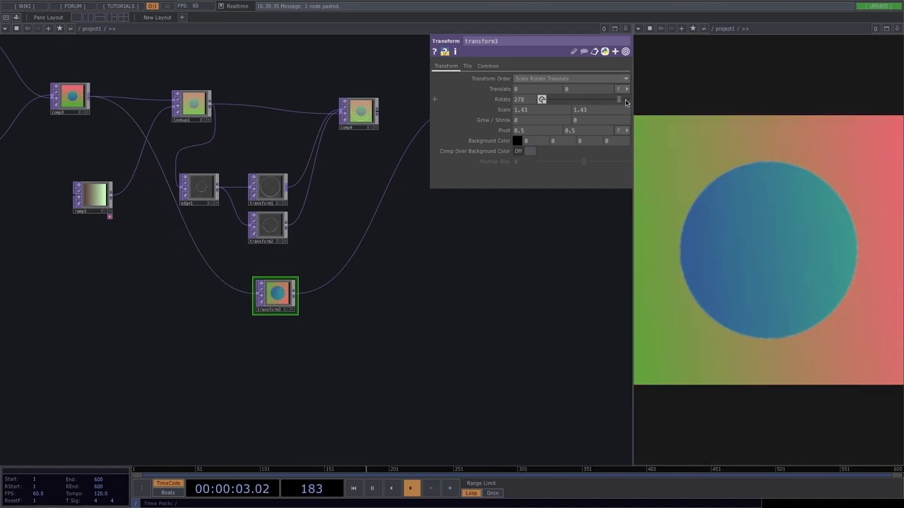
pyautogui.moveTo(625, 102); pyautogui.dragTo(630, 102)
# Step: Disconnect comp3 from transform3 and delete transform3
pyautogui.rightClick(216, 260)
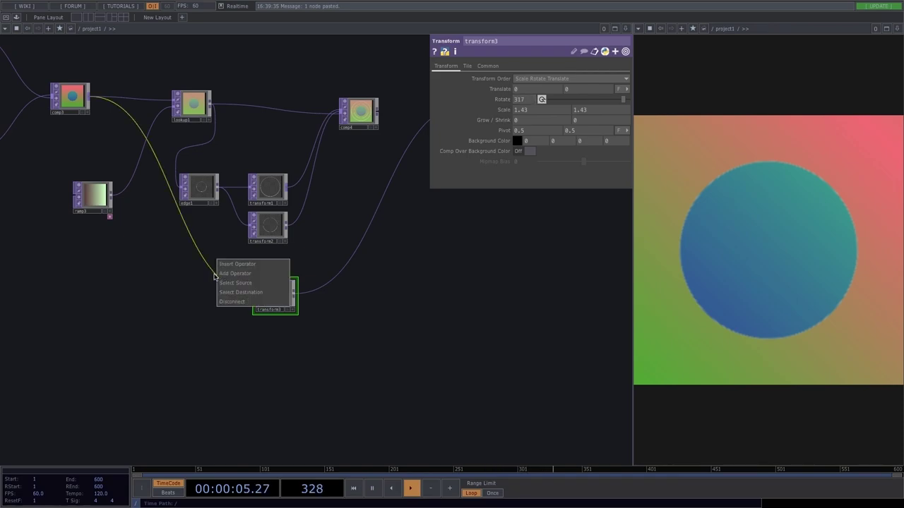
pyautogui.click(227, 302)
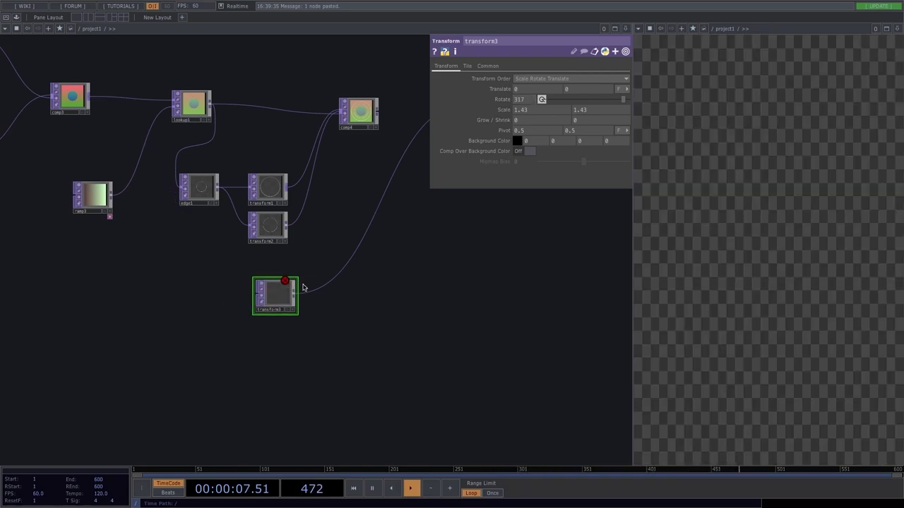
pyautogui.press('Delete')
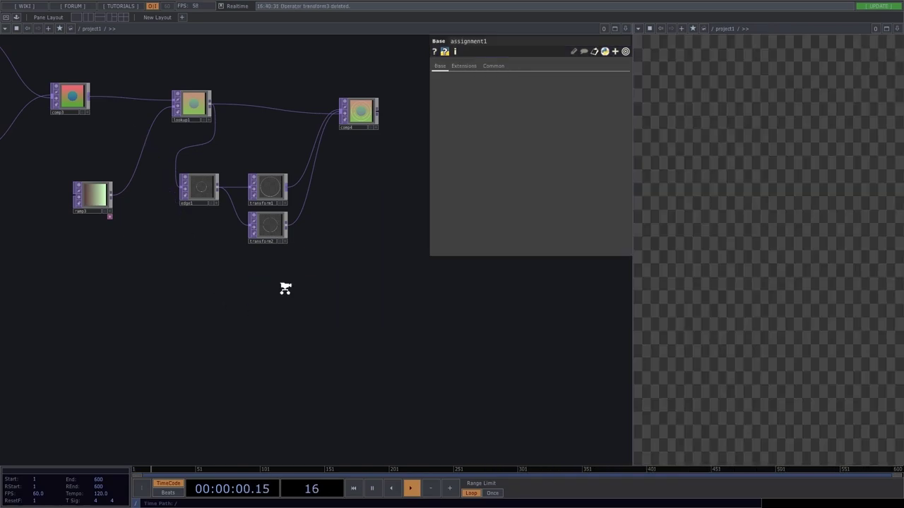
# Step: Reconnect comp4's output to out1
pyautogui.scroll(-1, 286, 289)
pyautogui.moveTo(359, 270); pyautogui.dragTo(168, 324)
pyautogui.moveTo(183, 176); pyautogui.dragTo(272, 166)
pyautogui.moveTo(261, 262); pyautogui.dragTo(421, 226)
# Step: Move ramp3 beneath ramp2 and align it with the column of circle and ramp sources
pyautogui.scroll(-2, 305, 283)
pyautogui.moveTo(196, 297); pyautogui.dragTo(349, 233)
pyautogui.moveTo(274, 168); pyautogui.dragTo(105, 233)
pyautogui.moveTo(310, 281); pyautogui.dragTo(205, 314)
pyautogui.scroll(-2, 206, 314)
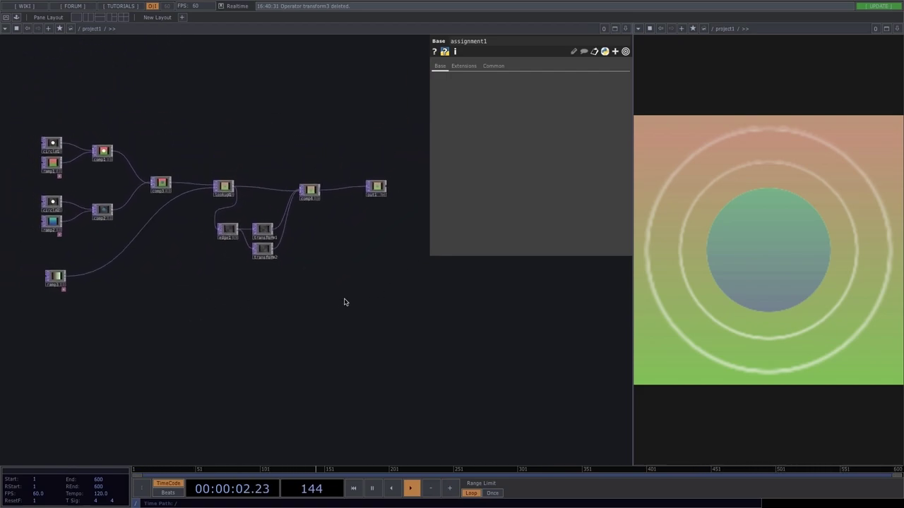
pyautogui.scroll(5, 214, 242)
pyautogui.moveTo(244, 238); pyautogui.dragTo(459, 219)
pyautogui.scroll(-3, 298, 261)
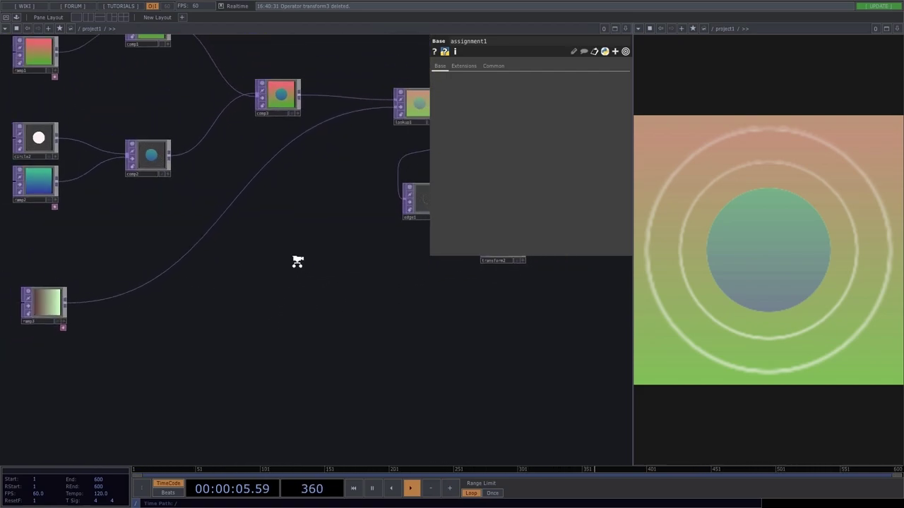
pyautogui.scroll(-1, 297, 262)
pyautogui.moveTo(124, 292); pyautogui.dragTo(118, 292)
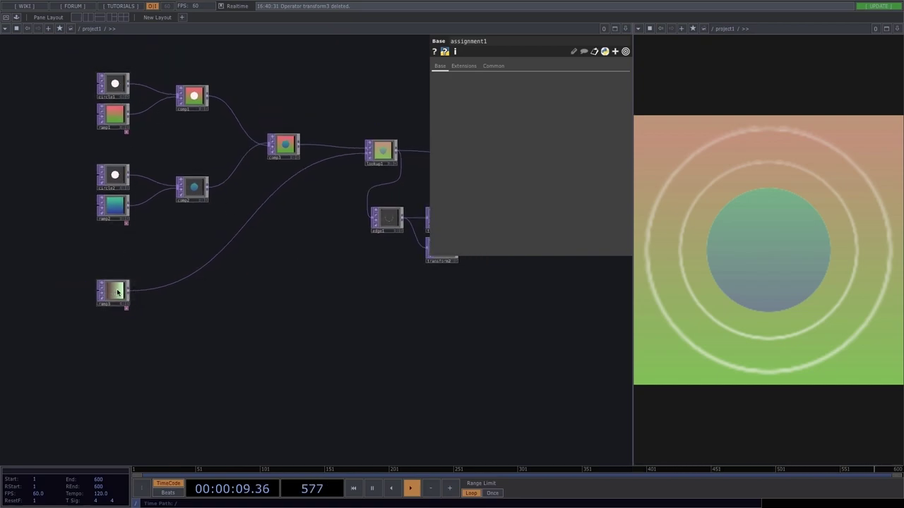
# Step: Set the resolution of both circles and all three ramps to 1024 by 1024, and close the fill color and parameter windows
pyautogui.click(115, 84)
pyautogui.moveTo(79, 64); pyautogui.dragTo(127, 317)
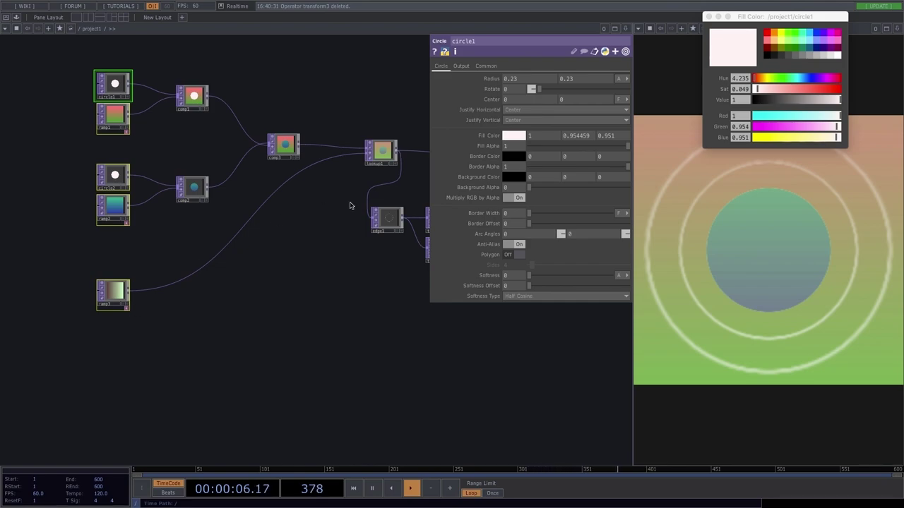
pyautogui.click(486, 65)
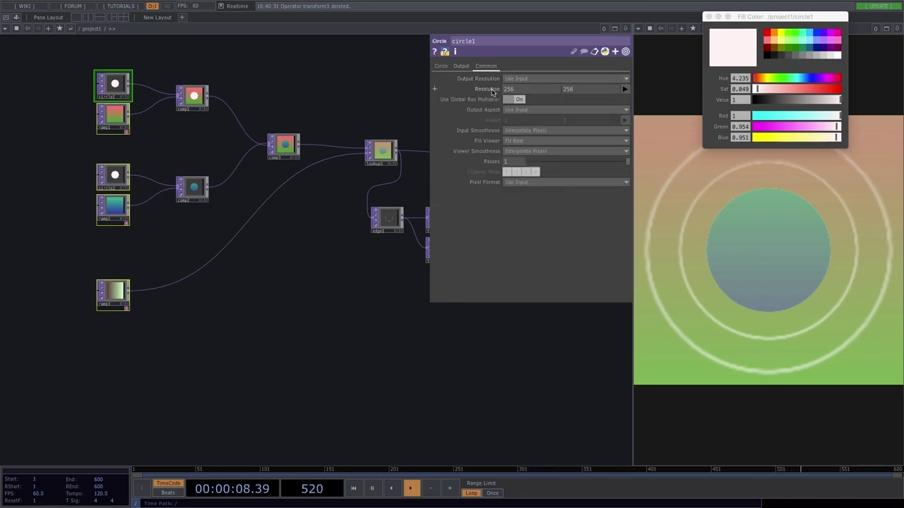
pyautogui.click(624, 86)
pyautogui.click(638, 192)
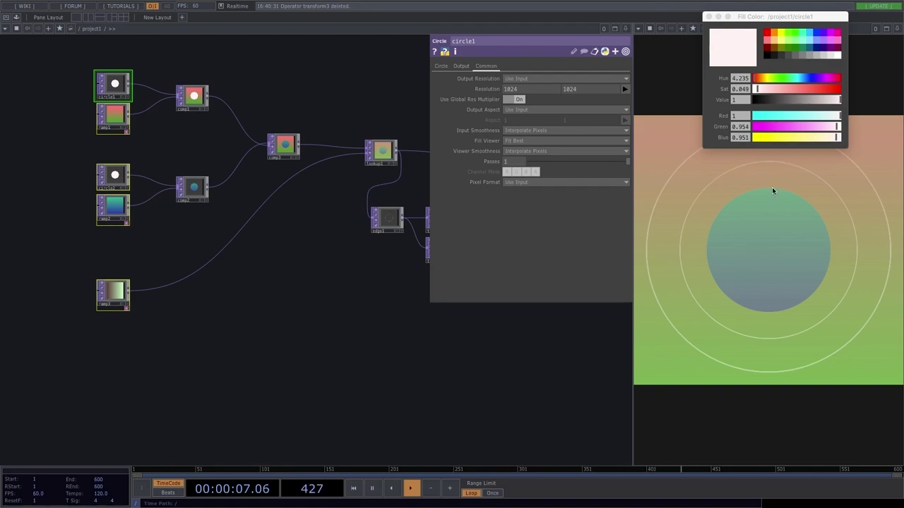
pyautogui.click(709, 16)
pyautogui.press('p')
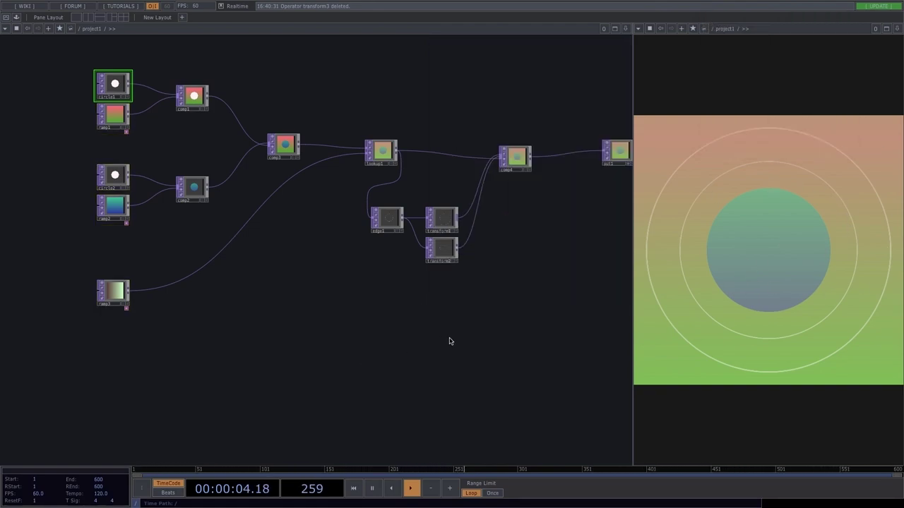
pyautogui.press('h')
pyautogui.scroll(2, 332, 198)
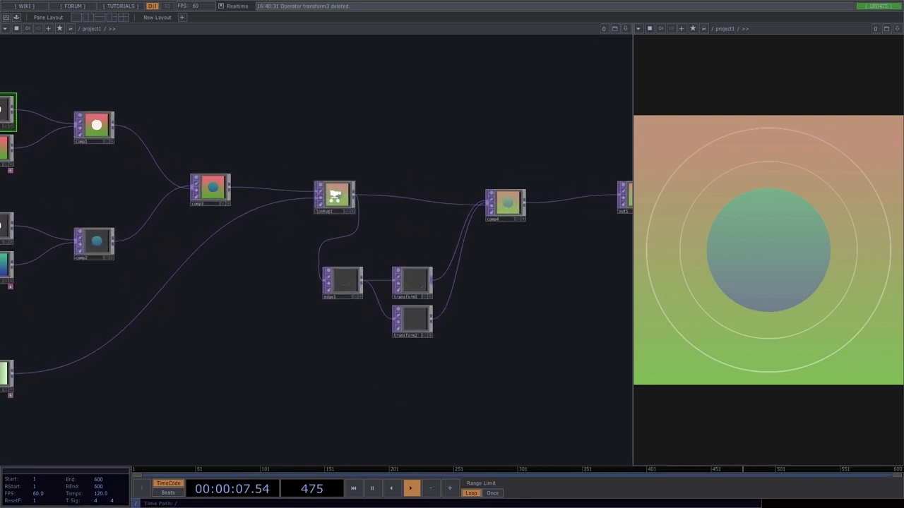
pyautogui.scroll(3, 465, 356)
pyautogui.scroll(-6, 333, 365)
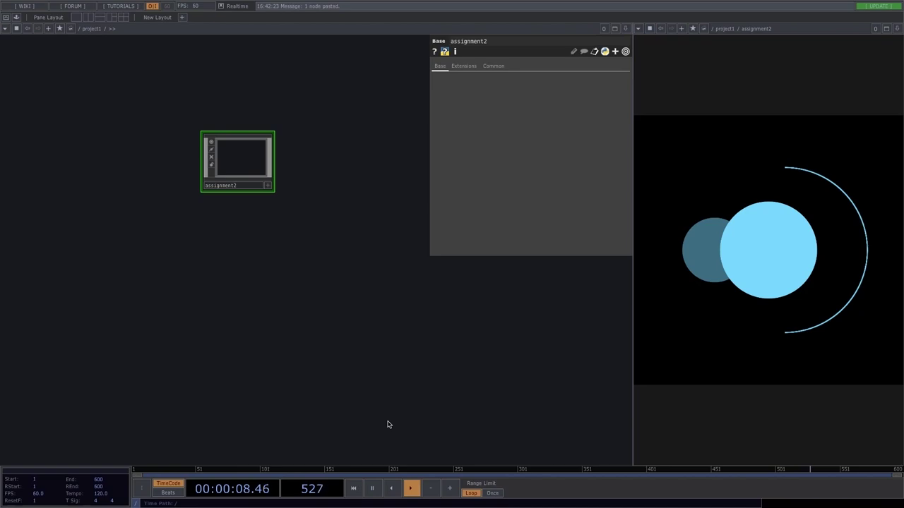
# Step: Enter the assignment2 component and examine circle1's radius, center and fill color settings
pyautogui.moveTo(256, 253); pyautogui.dragTo(262, 292)
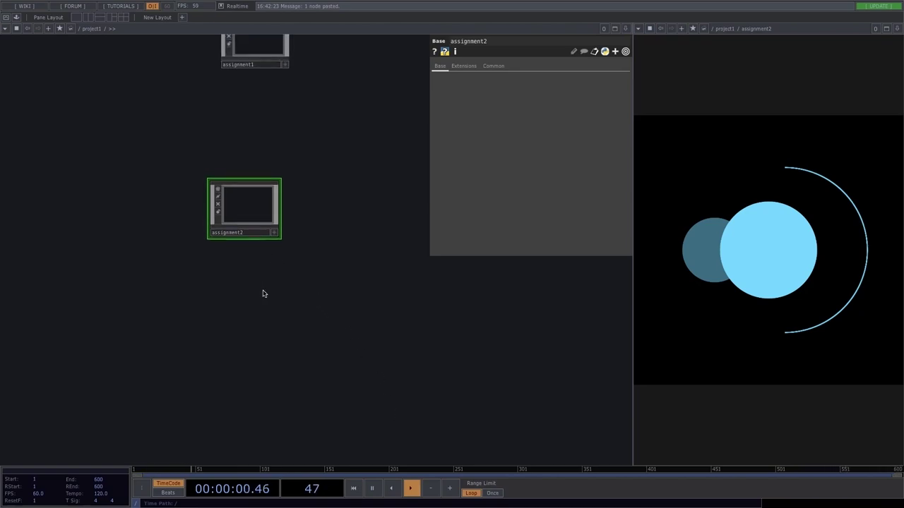
pyautogui.scroll(3, 250, 250)
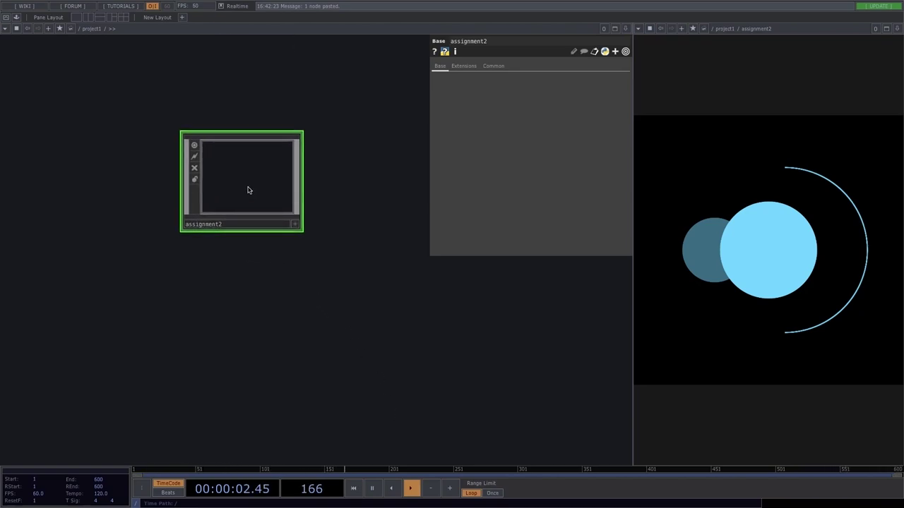
pyautogui.scroll(3, 247, 190)
pyautogui.scroll(3, 151, 260)
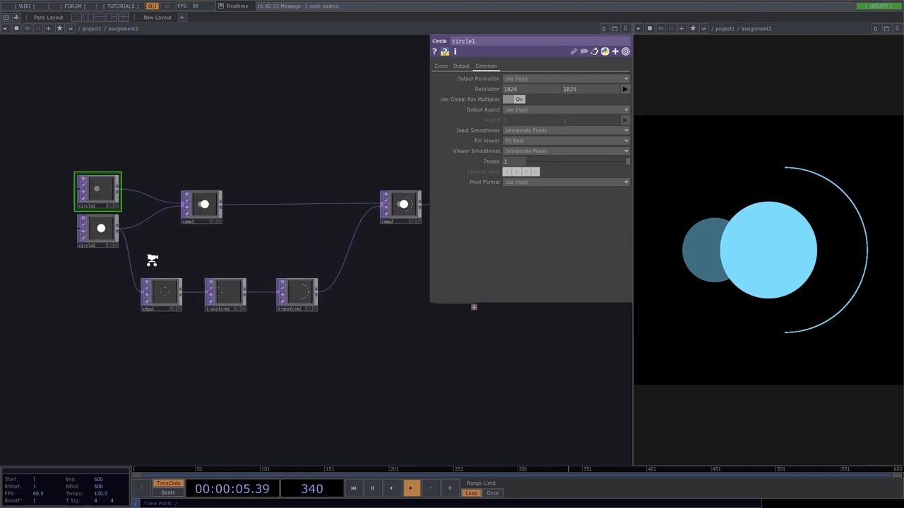
pyautogui.moveTo(151, 263); pyautogui.dragTo(222, 272)
pyautogui.scroll(3, 139, 150)
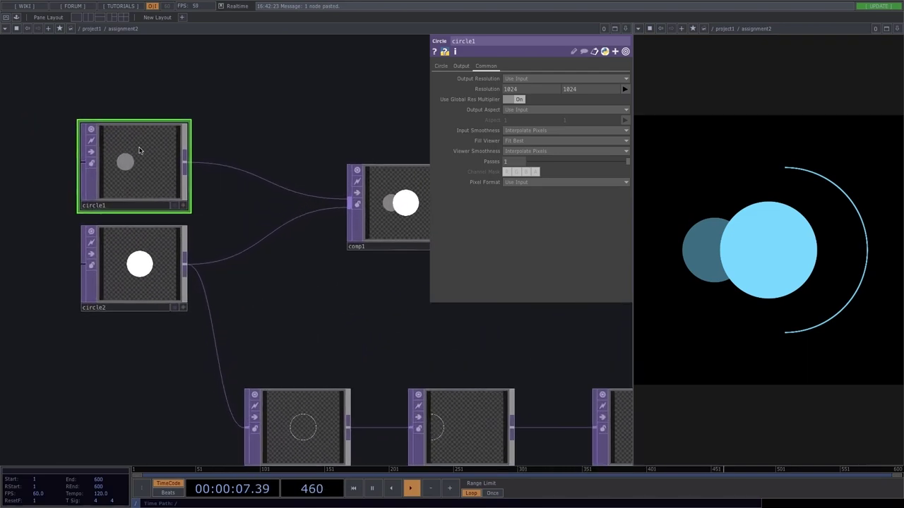
pyautogui.click(441, 65)
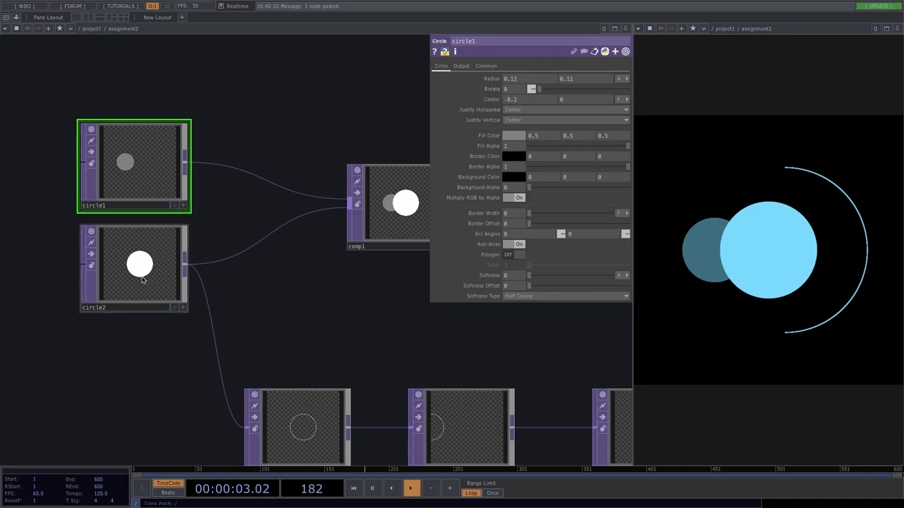
pyautogui.moveTo(301, 275); pyautogui.dragTo(248, 264)
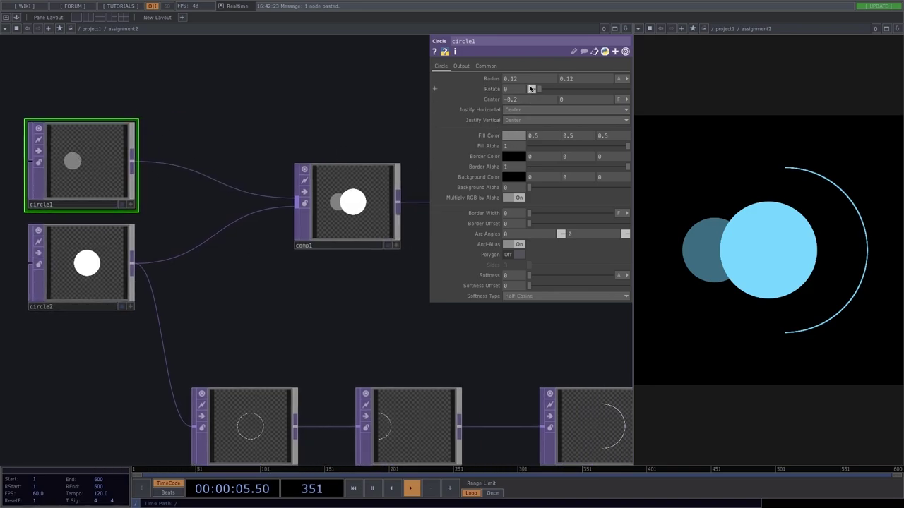
# Step: Examine the translate and scale settings of transform1 and transform2 after the edge operator
pyautogui.moveTo(374, 314); pyautogui.dragTo(282, 242)
pyautogui.scroll(-4, 262, 238)
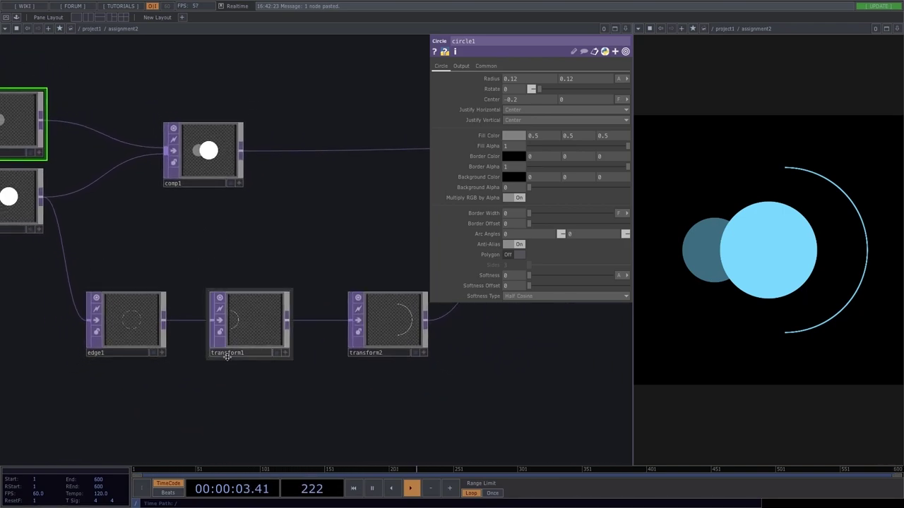
pyautogui.scroll(2, 279, 383)
pyautogui.scroll(2, 261, 350)
pyautogui.click(237, 307)
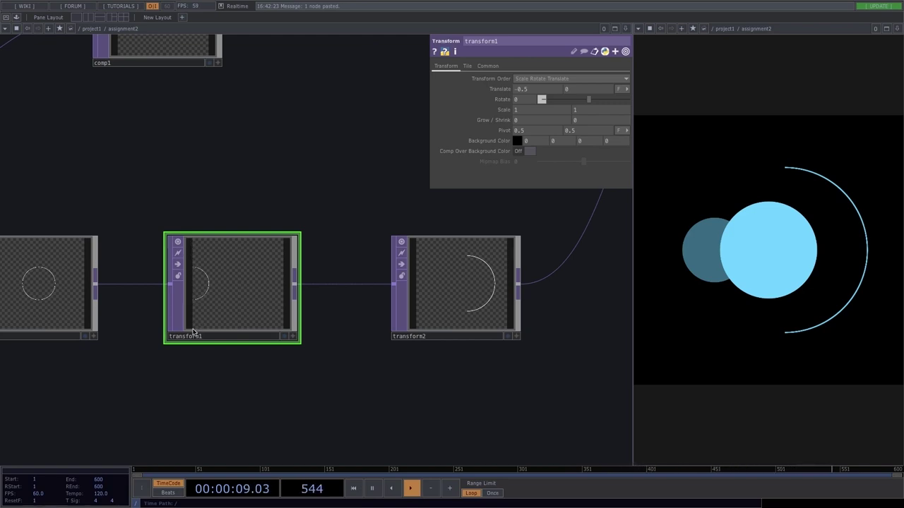
pyautogui.moveTo(393, 365); pyautogui.dragTo(308, 348)
pyautogui.click(358, 305)
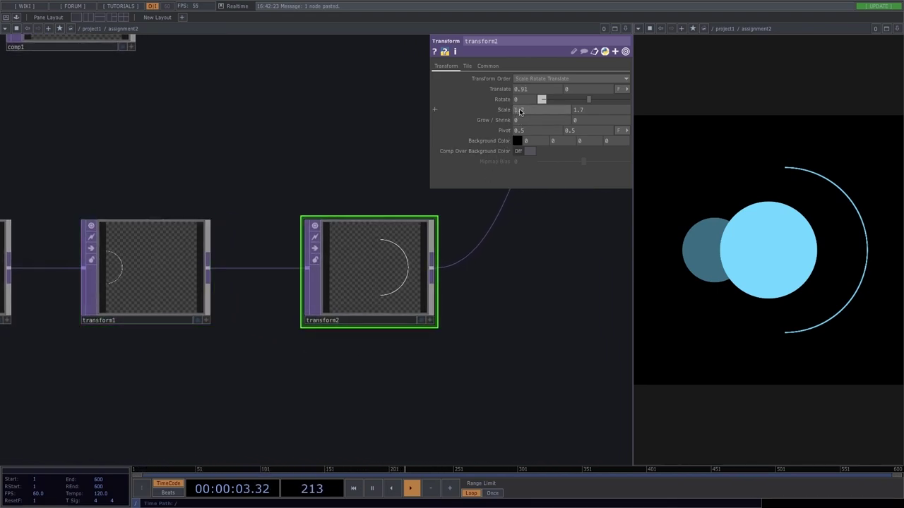
pyautogui.scroll(-3, 381, 314)
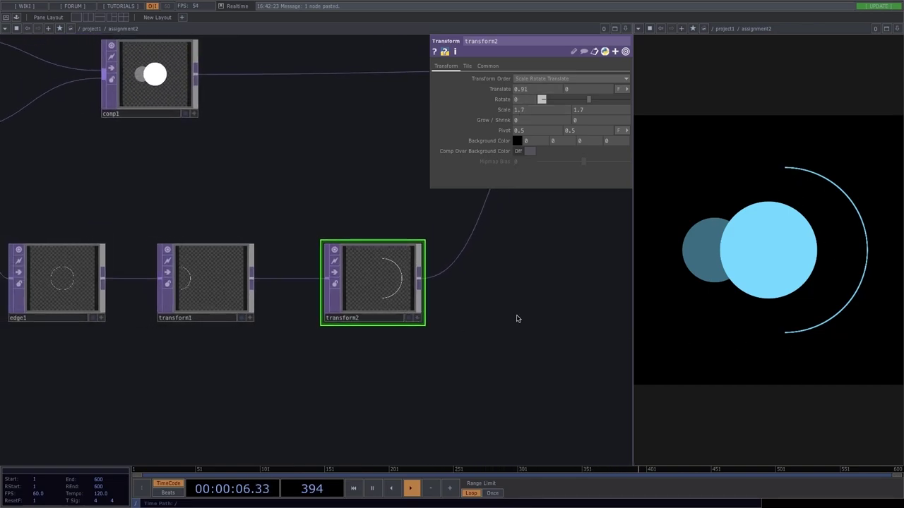
# Step: Examine comp2's compositing operation and lookup1's settings alongside its ramp input
pyautogui.moveTo(499, 317); pyautogui.dragTo(359, 363)
pyautogui.scroll(-3, 361, 363)
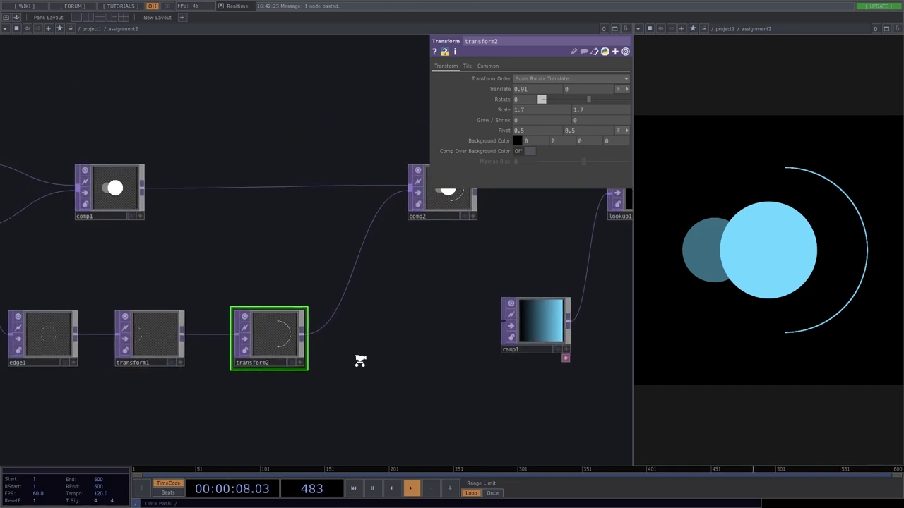
pyautogui.hscroll(5, 325, 315)
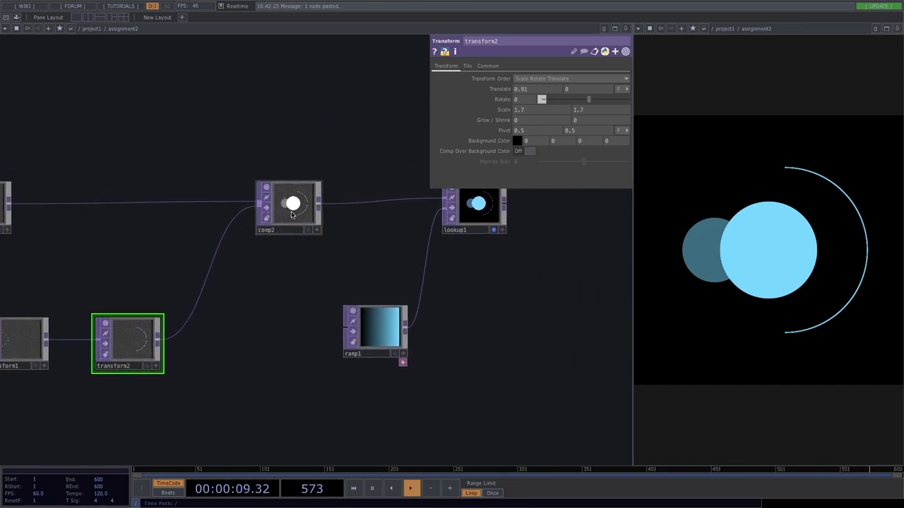
pyautogui.click(292, 215)
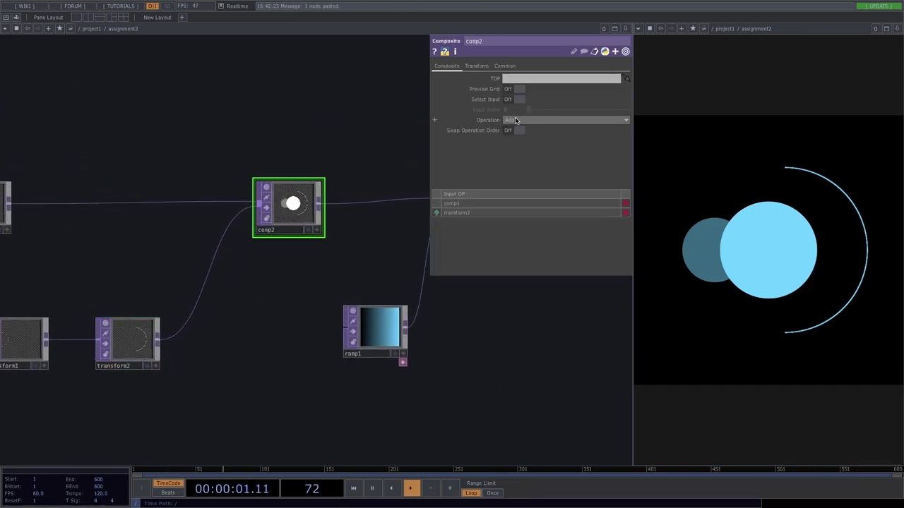
pyautogui.moveTo(381, 268); pyautogui.dragTo(164, 257)
pyautogui.click(295, 191)
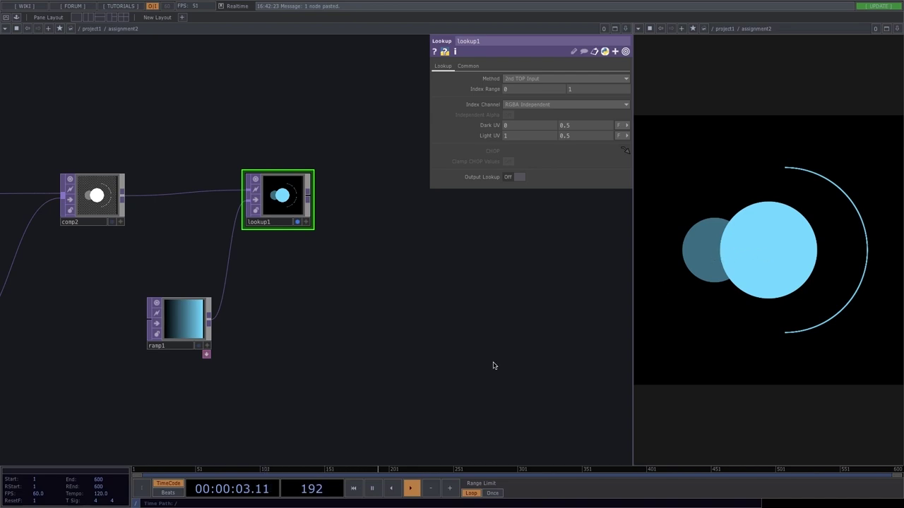
# Step: Review the whole assignment2 network from the circle sources through the edge and transform branch to comp2
pyautogui.press('h')
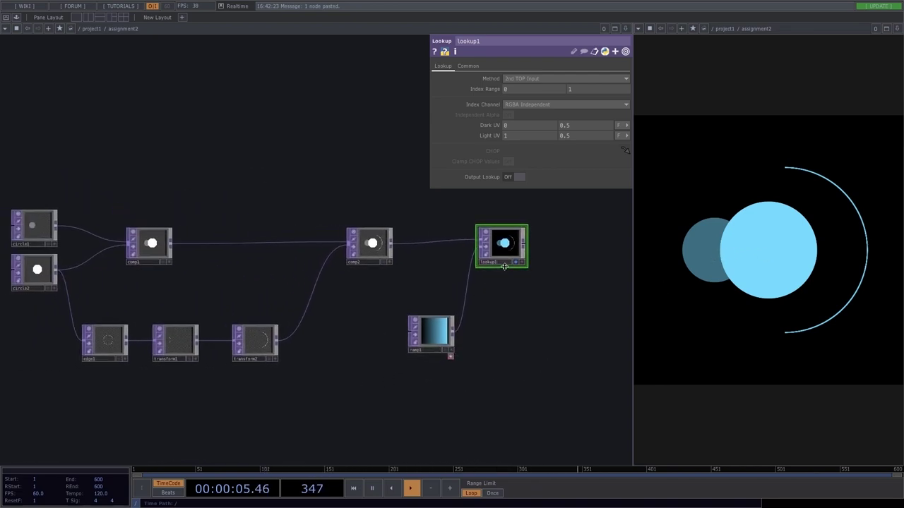
pyautogui.moveTo(109, 231); pyautogui.dragTo(267, 234)
pyautogui.scroll(3, 154, 218)
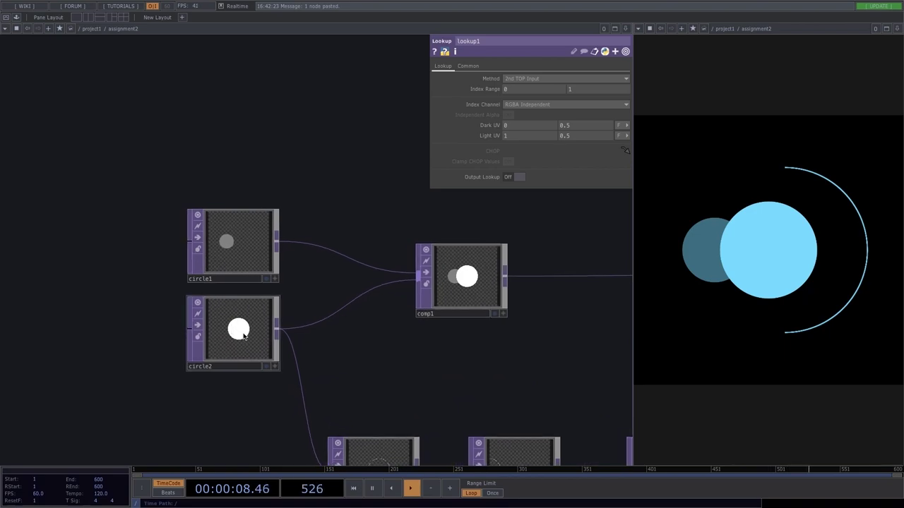
pyautogui.moveTo(555, 380); pyautogui.dragTo(419, 315)
pyautogui.scroll(-2, 416, 314)
pyautogui.moveTo(555, 401); pyautogui.dragTo(349, 363)
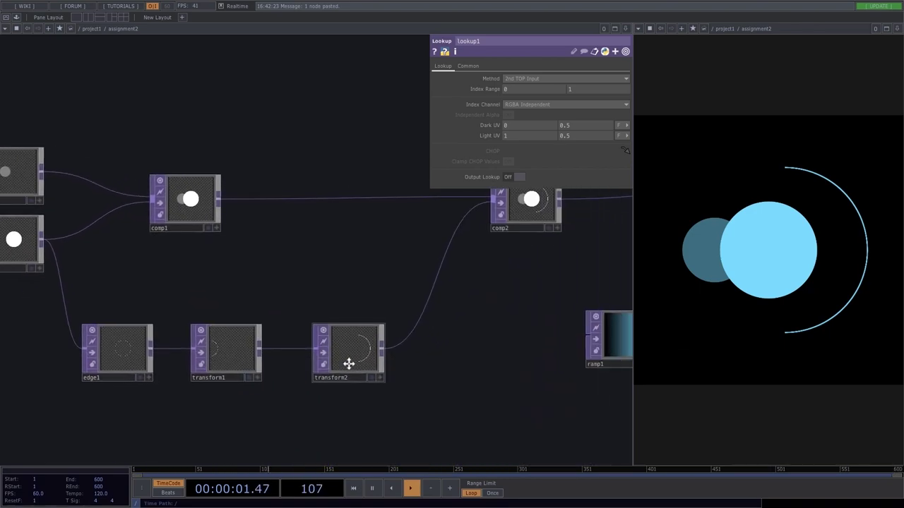
pyautogui.moveTo(422, 339); pyautogui.dragTo(505, 354)
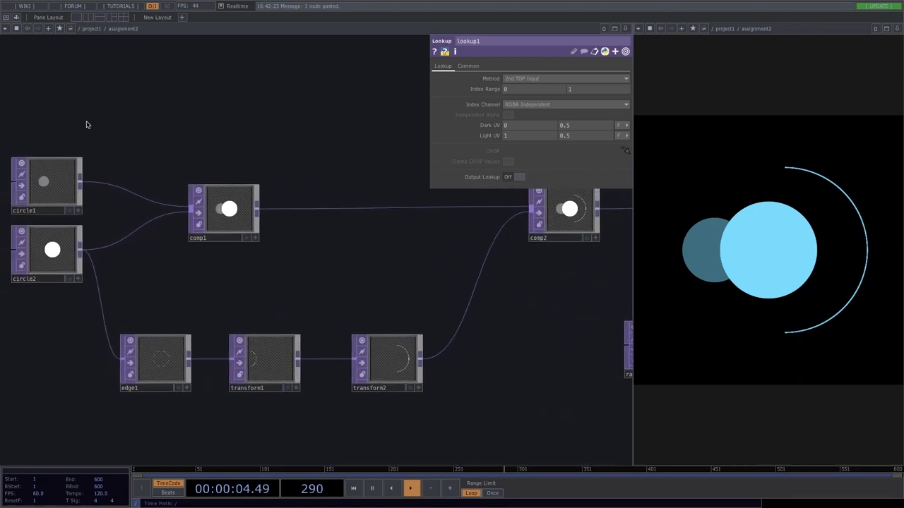
pyautogui.moveTo(557, 386); pyautogui.dragTo(440, 354)
pyautogui.moveTo(404, 380); pyautogui.dragTo(446, 397)
pyautogui.moveTo(263, 250); pyautogui.dragTo(340, 270)
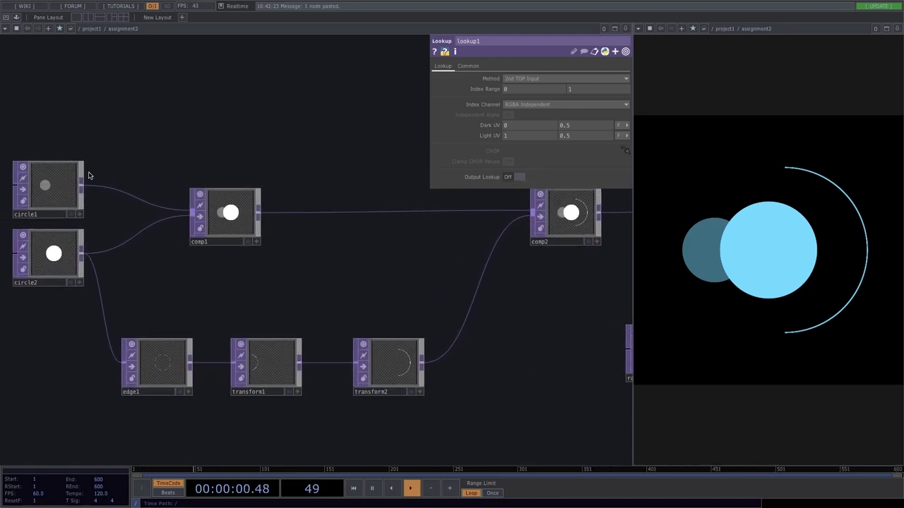
# Step: Darken circle1's fill color to black, and raise its value again to a mid gray of 0.524
pyautogui.click(68, 184)
pyautogui.click(514, 136)
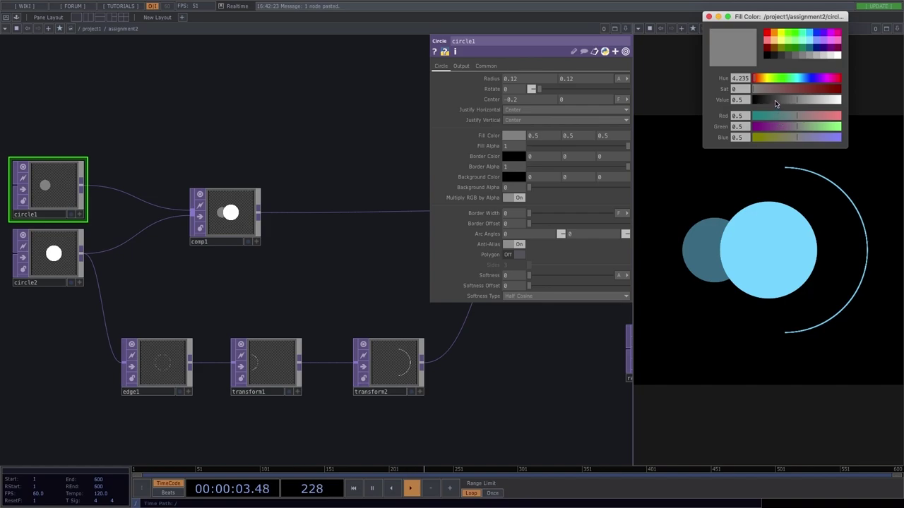
pyautogui.moveTo(775, 104); pyautogui.dragTo(695, 99)
pyautogui.moveTo(563, 358); pyautogui.dragTo(621, 402)
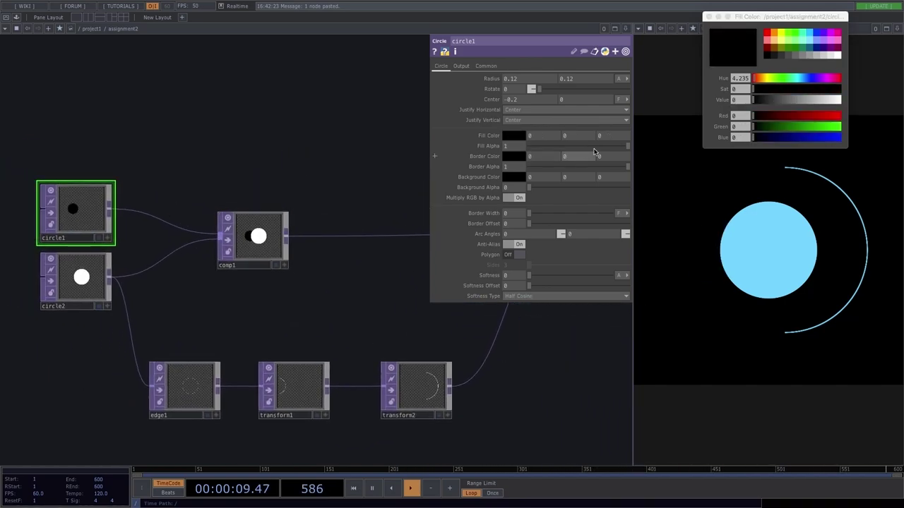
pyautogui.click(752, 100)
pyautogui.moveTo(752, 103); pyautogui.dragTo(795, 115)
# Step: Leave assignment2 for the main project network and set the viewer pane's path to /project1
pyautogui.moveTo(543, 380); pyautogui.dragTo(338, 304)
pyautogui.moveTo(386, 341); pyautogui.dragTo(367, 347)
pyautogui.moveTo(334, 318); pyautogui.dragTo(318, 314, button='middle')
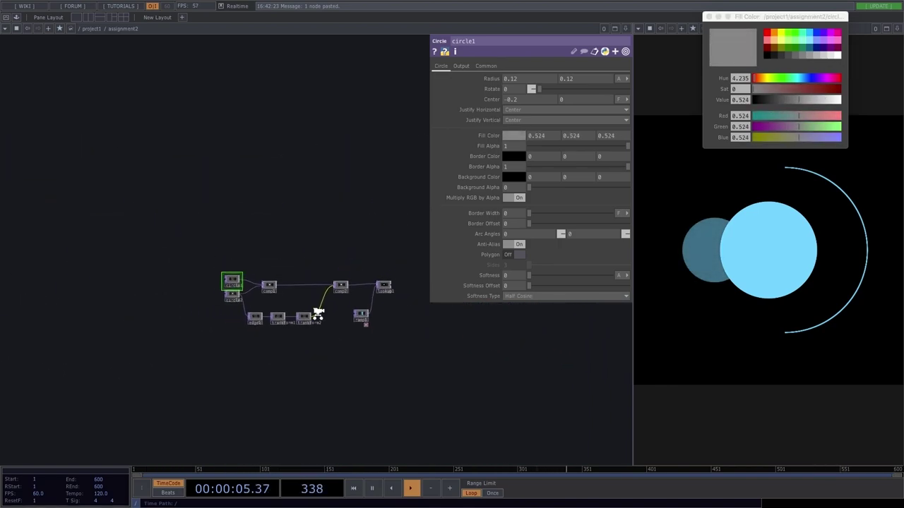
pyautogui.scroll(-3, 318, 314)
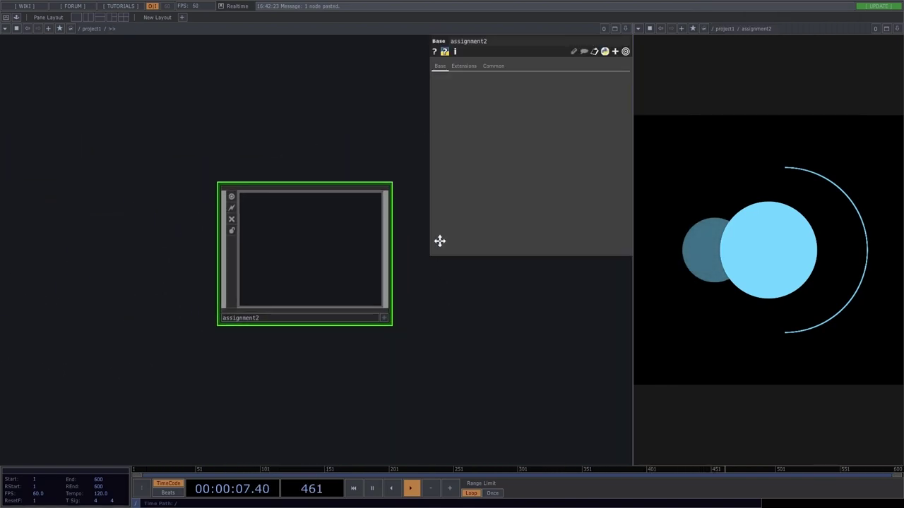
pyautogui.scroll(3, 321, 188)
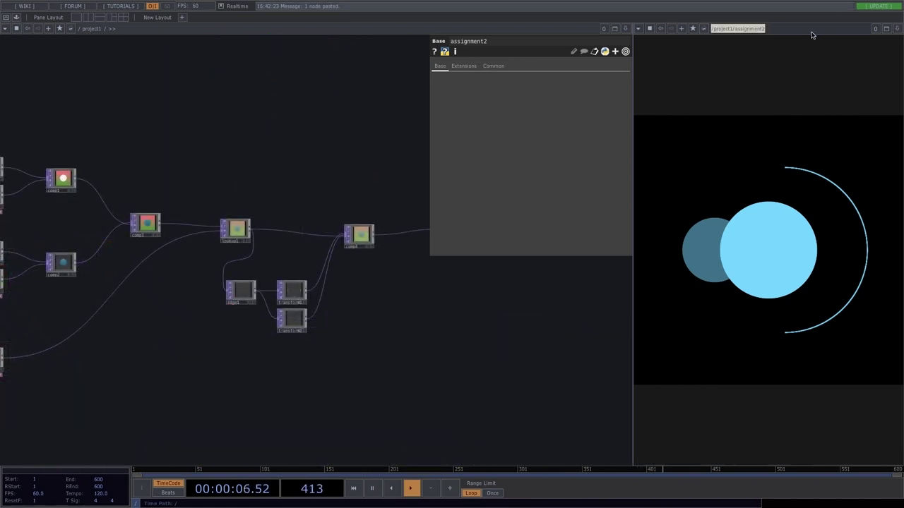
pyautogui.press('End')
pyautogui.press('BackSpace')
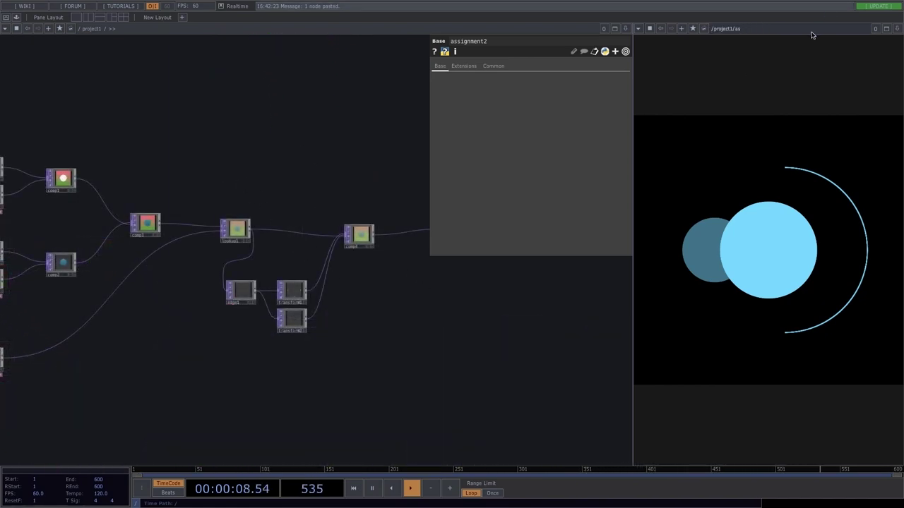
pyautogui.press('Return')
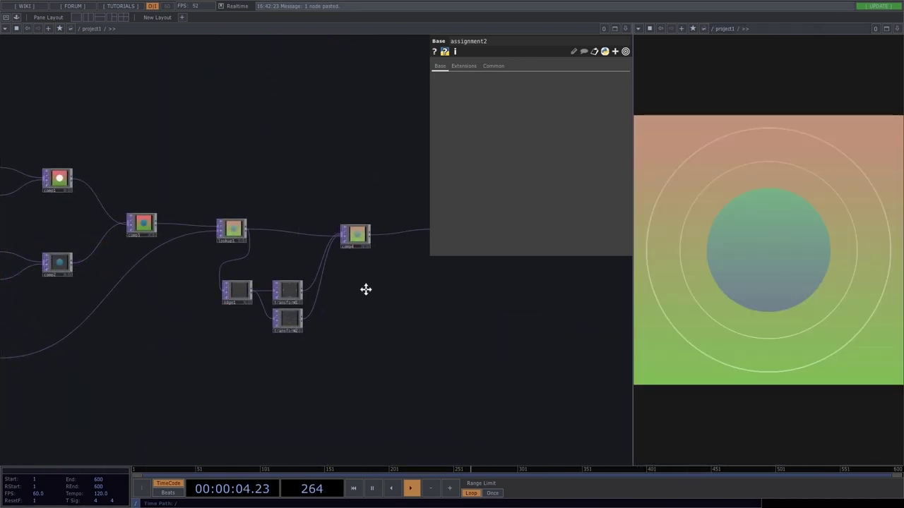
# Step: Add a Noise TOP in the empty area above lookup1 and comp4
pyautogui.moveTo(365, 288); pyautogui.dragTo(163, 303)
pyautogui.moveTo(262, 246); pyautogui.dragTo(331, 259)
pyautogui.moveTo(252, 225); pyautogui.dragTo(315, 250)
pyautogui.press('Tab')
pyautogui.write('noise')
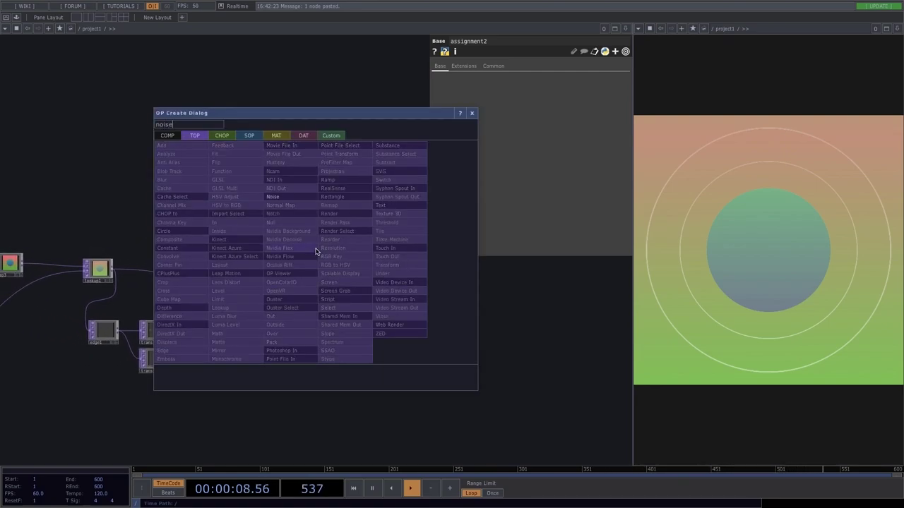
pyautogui.press('Return')
pyautogui.click(162, 151)
# Step: Add a Displace TOP beside noise1
pyautogui.press('Tab')
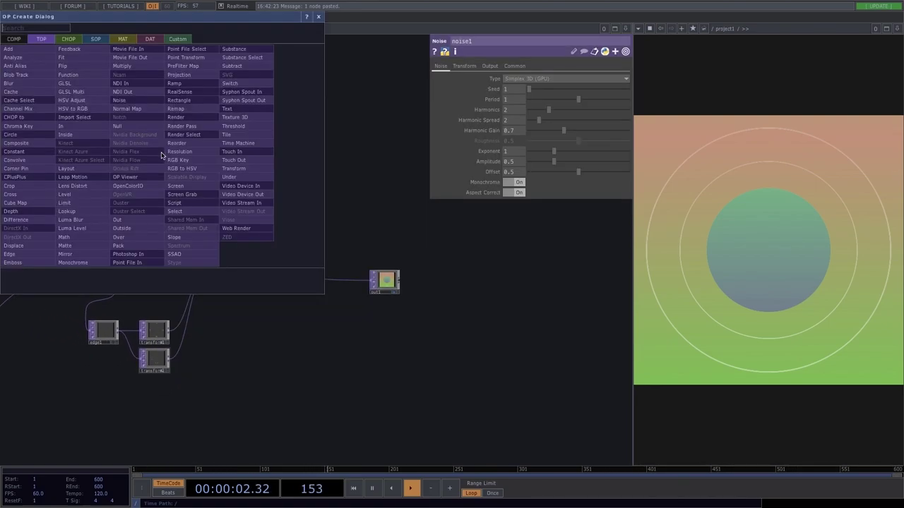
pyautogui.write('displace')
pyautogui.press('Return')
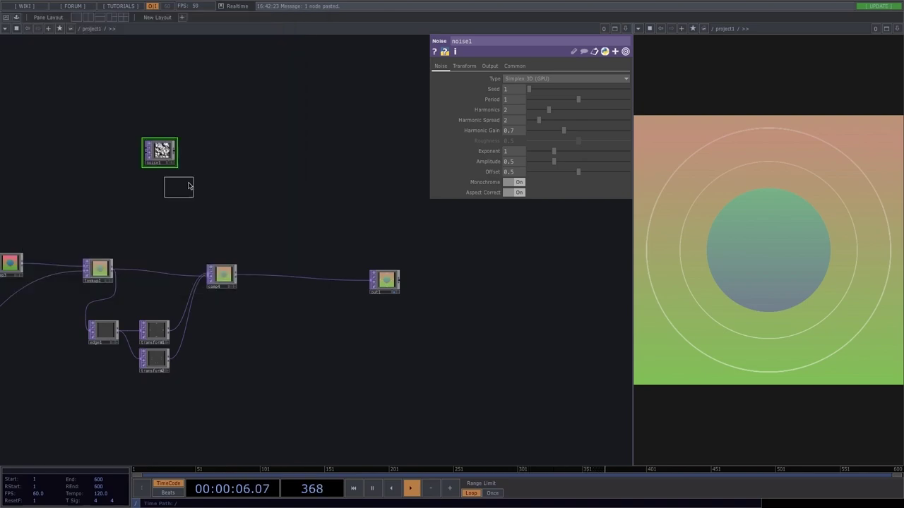
pyautogui.click(208, 164)
pyautogui.scroll(3, 212, 166)
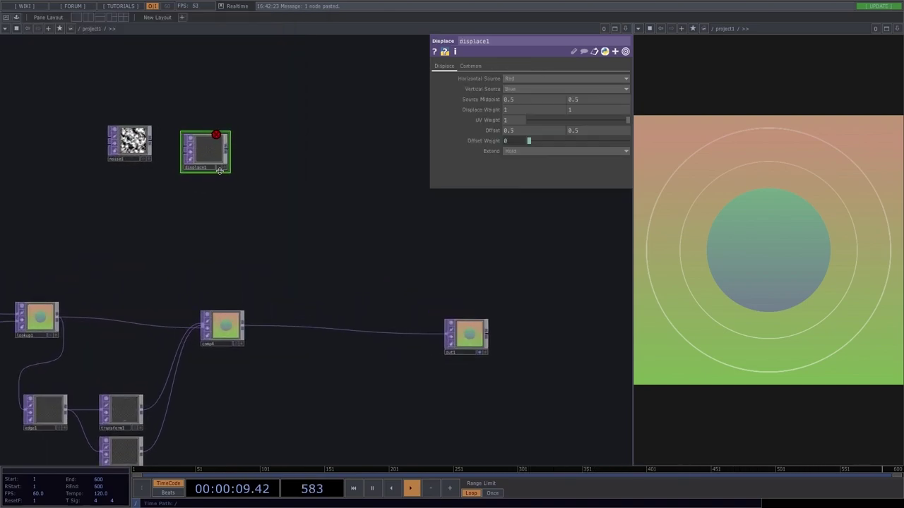
pyautogui.scroll(5, 145, 175)
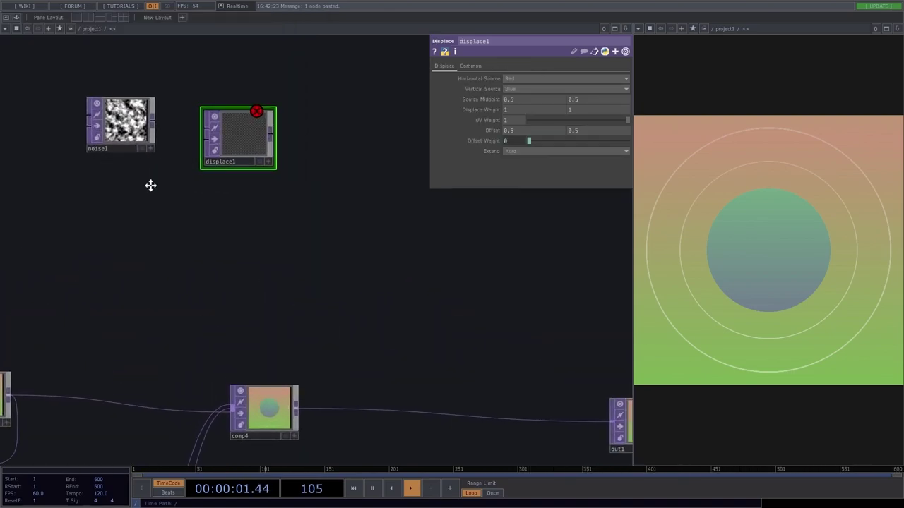
# Step: Switch noise1's noise type to Random and inspect the resulting texture
pyautogui.scroll(5, 185, 207)
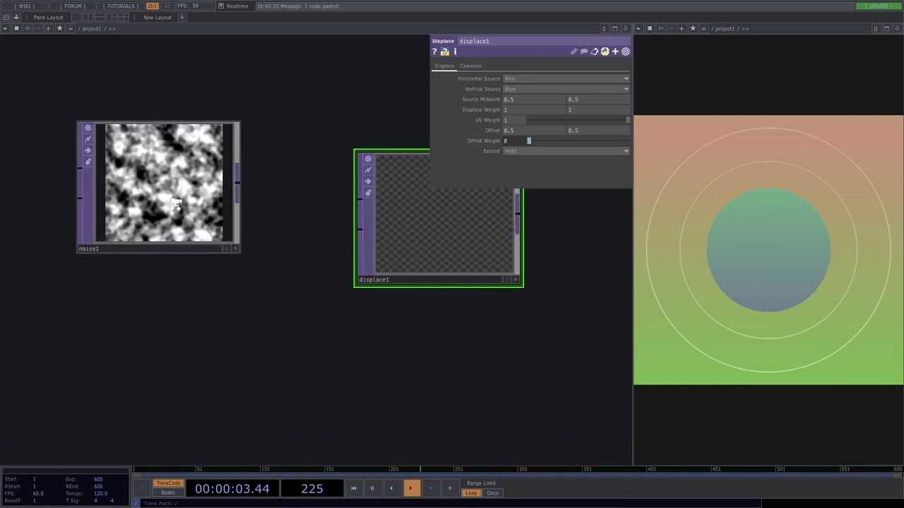
pyautogui.click(194, 228)
pyautogui.moveTo(258, 300); pyautogui.dragTo(382, 313)
pyautogui.scroll(-3, 380, 307)
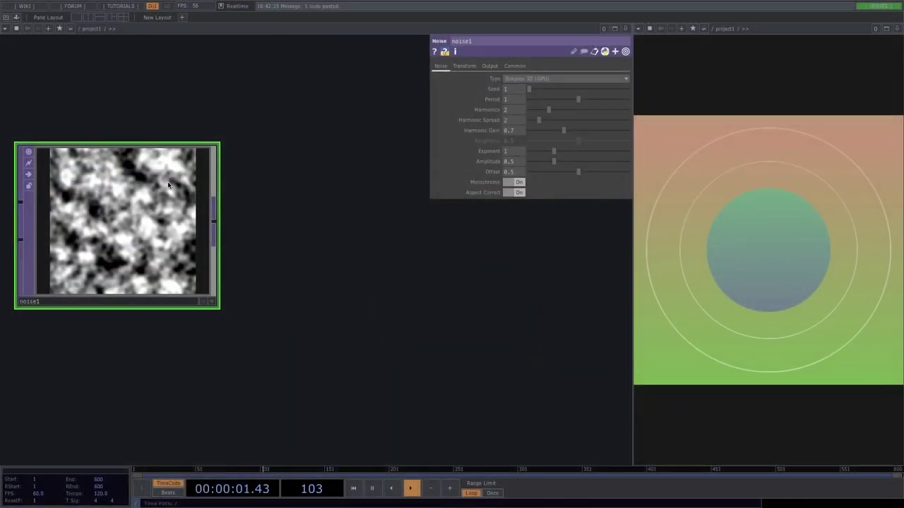
pyautogui.click(544, 78)
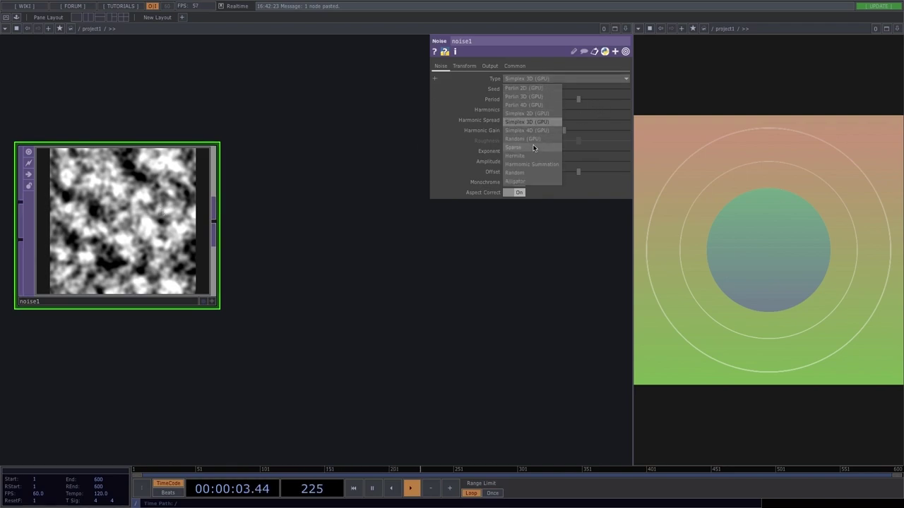
pyautogui.click(520, 174)
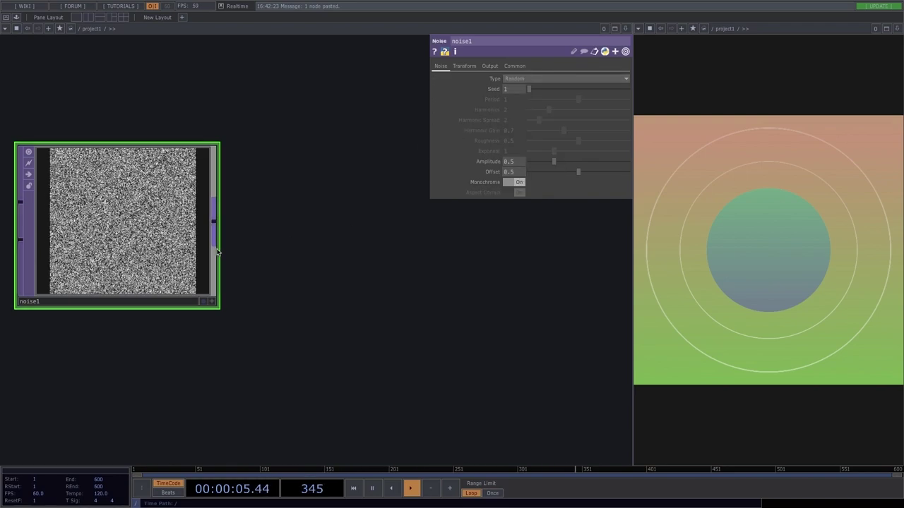
pyautogui.scroll(3, 128, 243)
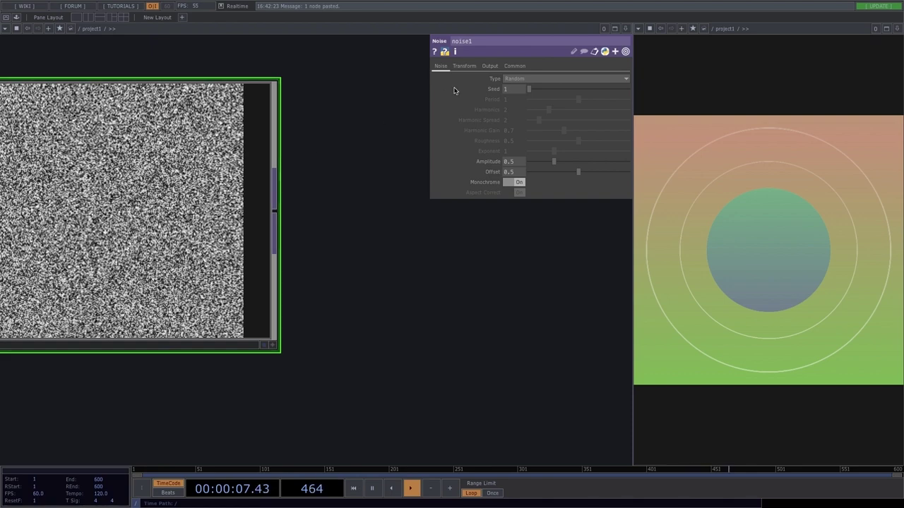
# Step: Set noise1's noise type to Perlin 3D (GPU)
pyautogui.click(509, 77)
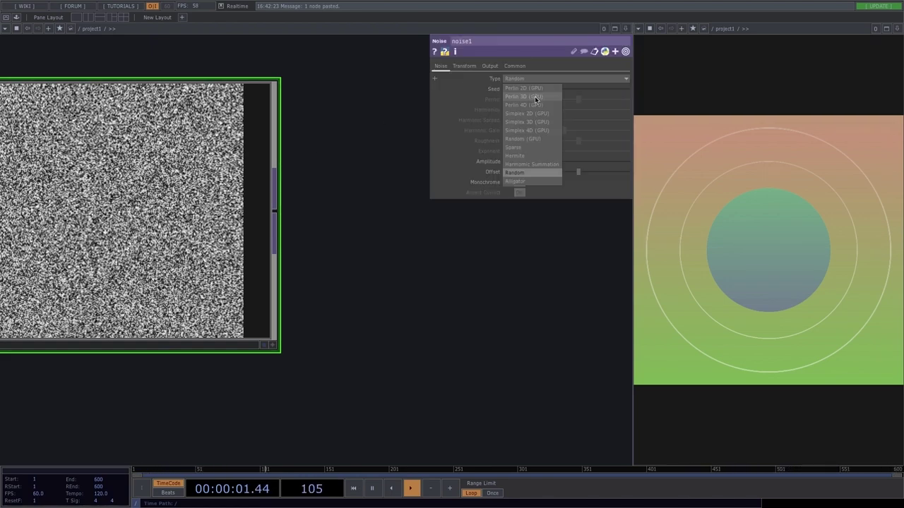
pyautogui.click(535, 96)
pyautogui.scroll(-3, 221, 195)
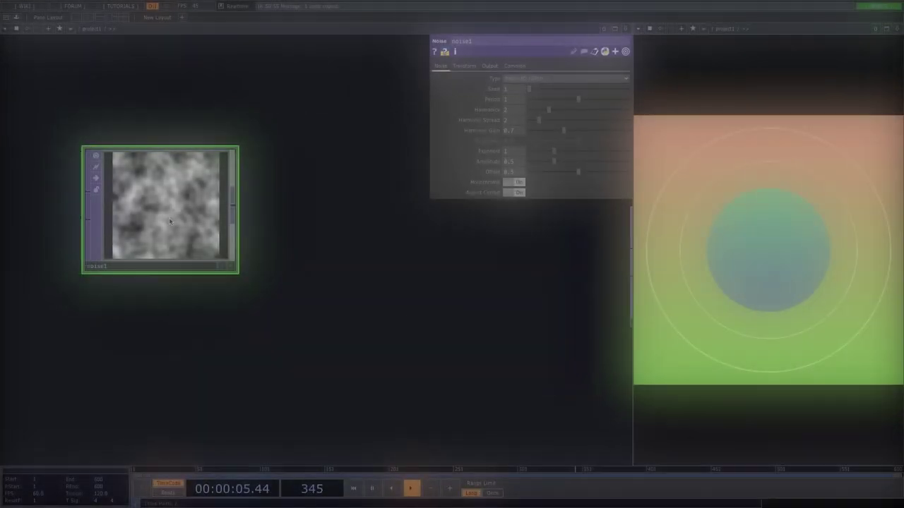
# Step: Try feeding noise1 into the second input of a pasted copy of the Noise TOP
pyautogui.hotkey('ctrl', 'v')
pyautogui.moveTo(167, 326); pyautogui.dragTo(453, 327)
pyautogui.moveTo(235, 209); pyautogui.dragTo(373, 366)
pyautogui.scroll(4, 476, 355)
pyautogui.scroll(-3, 381, 308)
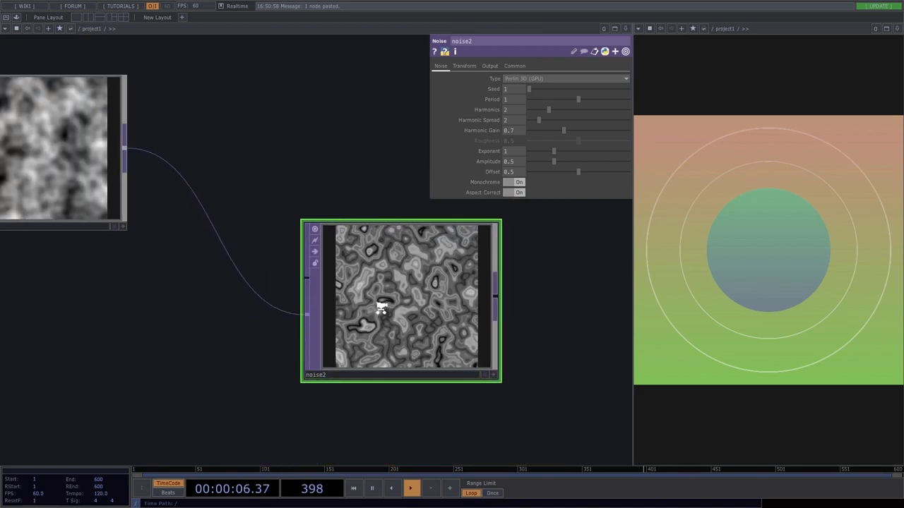
pyautogui.scroll(-3, 382, 308)
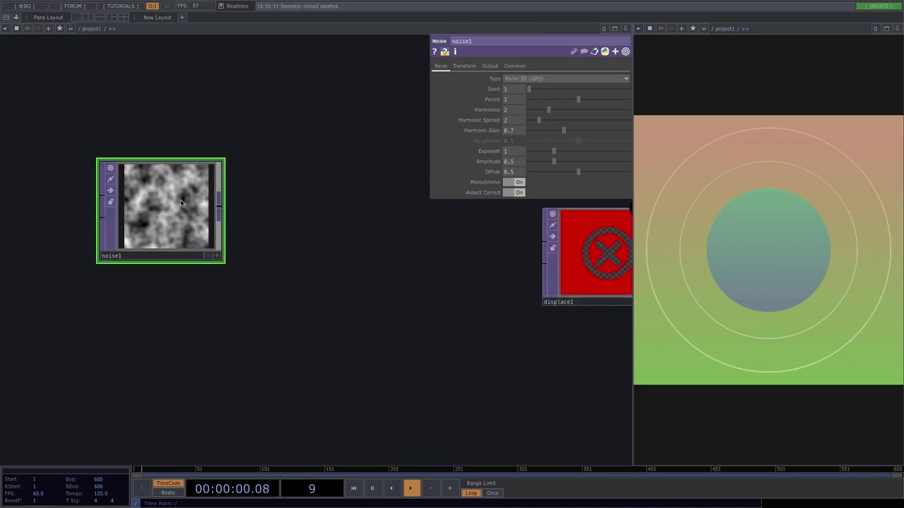
# Step: Move displace1 and noise1 down into the main chain, with displace1 after comp4 and noise1 below comp4
pyautogui.moveTo(180, 199); pyautogui.dragTo(307, 311)
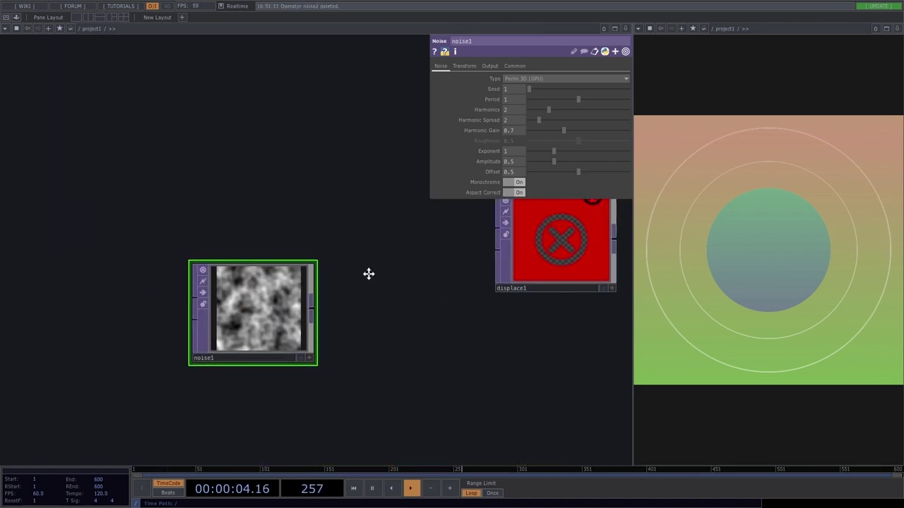
pyautogui.moveTo(367, 272); pyautogui.dragTo(275, 248)
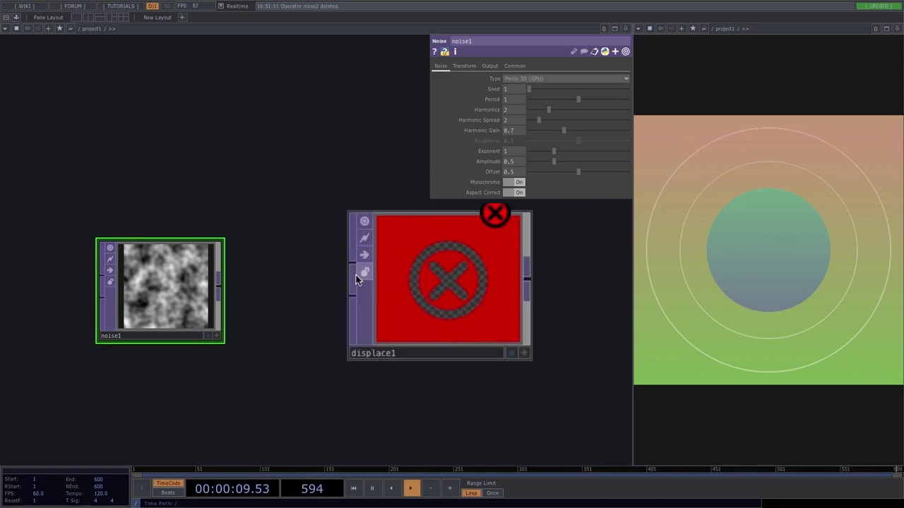
pyautogui.scroll(-2, 327, 333)
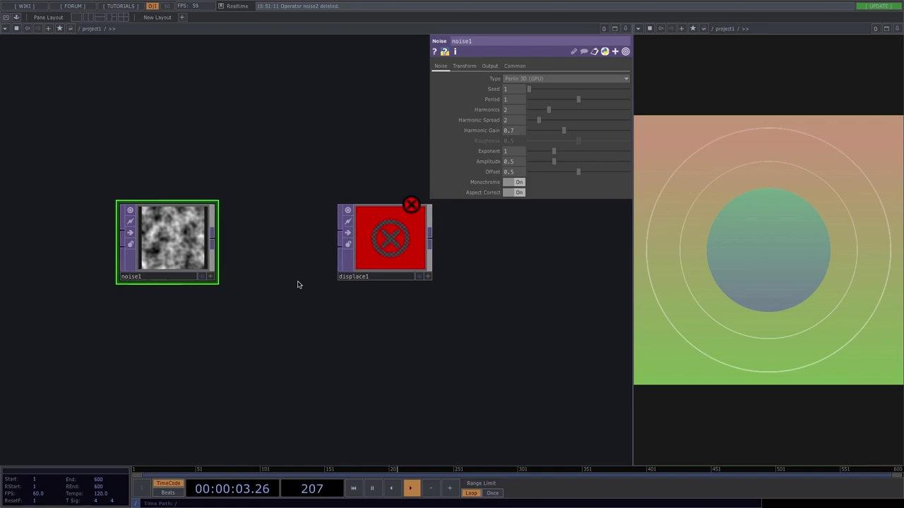
pyautogui.scroll(-1, 305, 286)
pyautogui.moveTo(303, 300); pyautogui.dragTo(258, 208)
pyautogui.scroll(-3, 258, 208)
pyautogui.moveTo(267, 241); pyautogui.dragTo(159, 234)
pyautogui.moveTo(167, 156); pyautogui.dragTo(303, 350)
pyautogui.moveTo(80, 164); pyautogui.dragTo(217, 391)
# Step: Connect comp4 to displace1's first input and noise1 to its second input
pyautogui.moveTo(221, 309); pyautogui.dragTo(251, 240)
pyautogui.scroll(4, 285, 353)
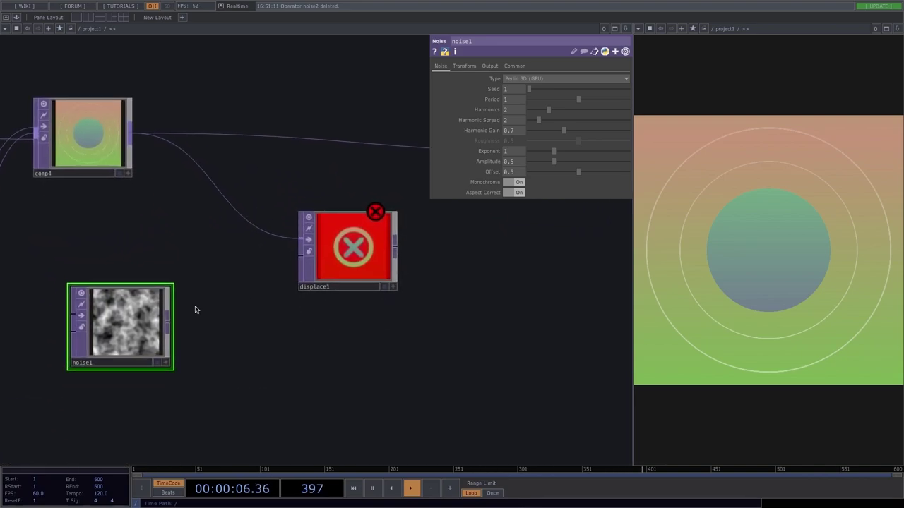
pyautogui.click(168, 324)
pyautogui.click(301, 255)
# Step: Feed displace1's output into out1 in place of comp4 and line displace1 up in the chain
pyautogui.moveTo(424, 264); pyautogui.dragTo(297, 273)
pyautogui.click(299, 270)
pyautogui.click(362, 170)
pyautogui.moveTo(249, 257); pyautogui.dragTo(268, 182)
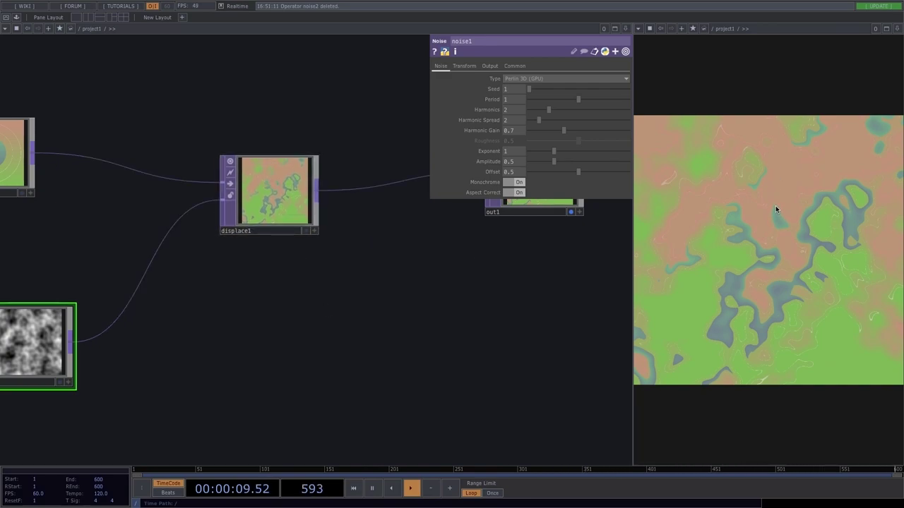
# Step: Try displace1's Displace Weight at 0.011 and 0.091, and settle on 0.061 for both components
pyautogui.click(261, 183)
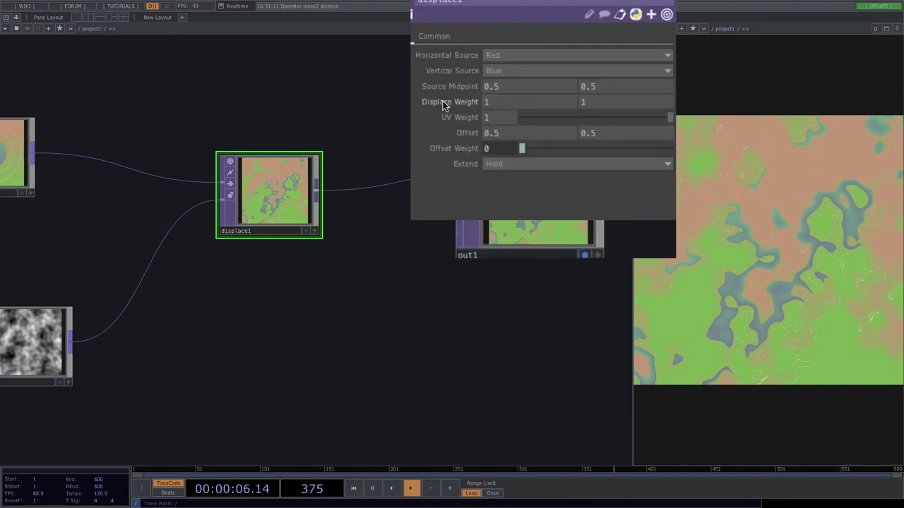
pyautogui.moveTo(470, 102); pyautogui.dragTo(509, 135, button='middle')
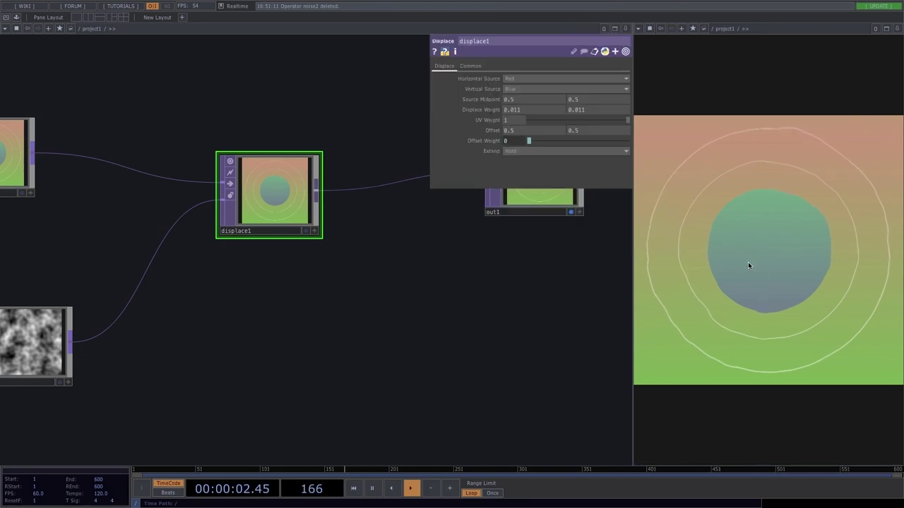
pyautogui.moveTo(463, 111); pyautogui.dragTo(487, 95, button='middle')
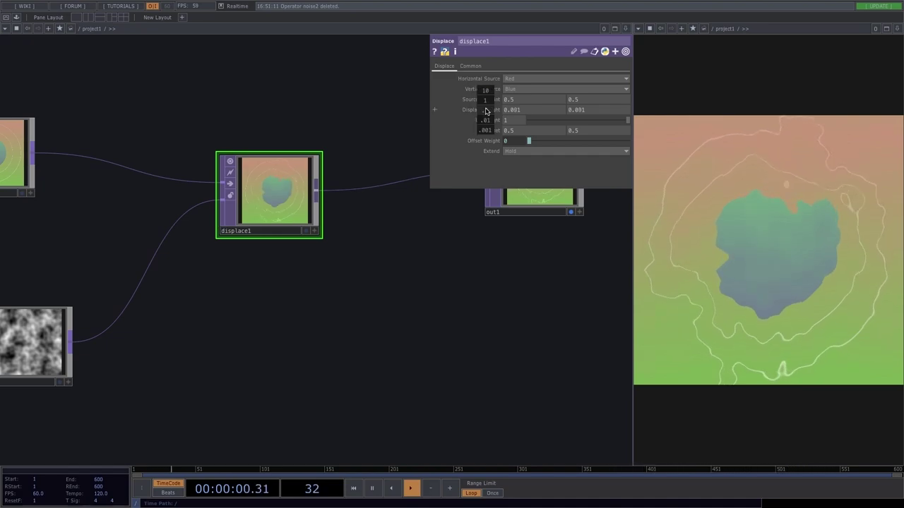
pyautogui.moveTo(487, 95); pyautogui.dragTo(419, 122, button='middle')
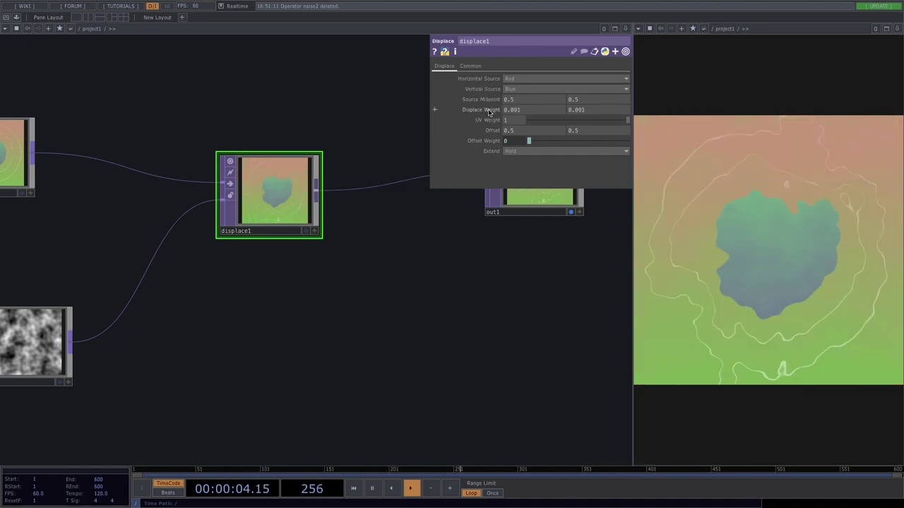
pyautogui.moveTo(489, 113)
pyautogui.mouseDown(button='middle')
pyautogui.moveTo(492, 121)
pyautogui.moveTo(487, 96)
pyautogui.moveTo(489, 113)
pyautogui.mouseUp(button='middle')
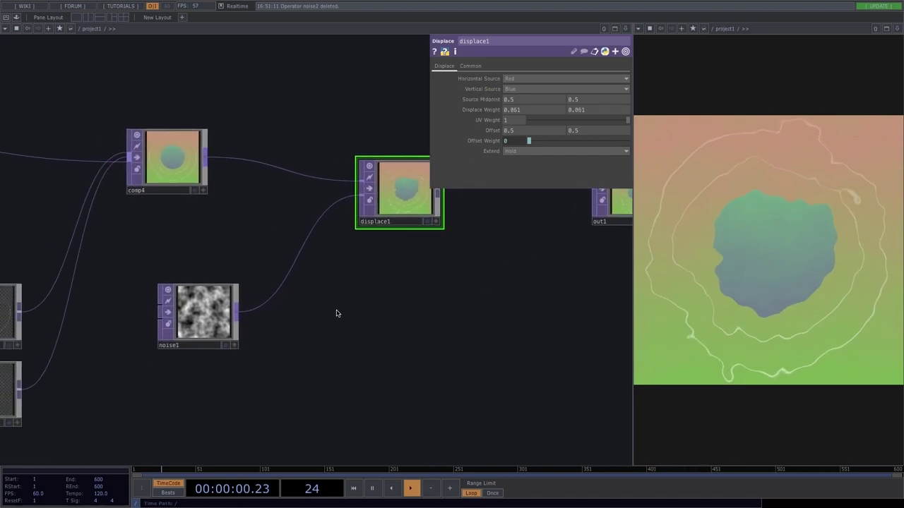
# Step: Try noise1 with Period 0 and Monochrome off, and set it to Period 1.419 with Monochrome on
pyautogui.click(198, 314)
pyautogui.moveTo(570, 103); pyautogui.dragTo(466, 118)
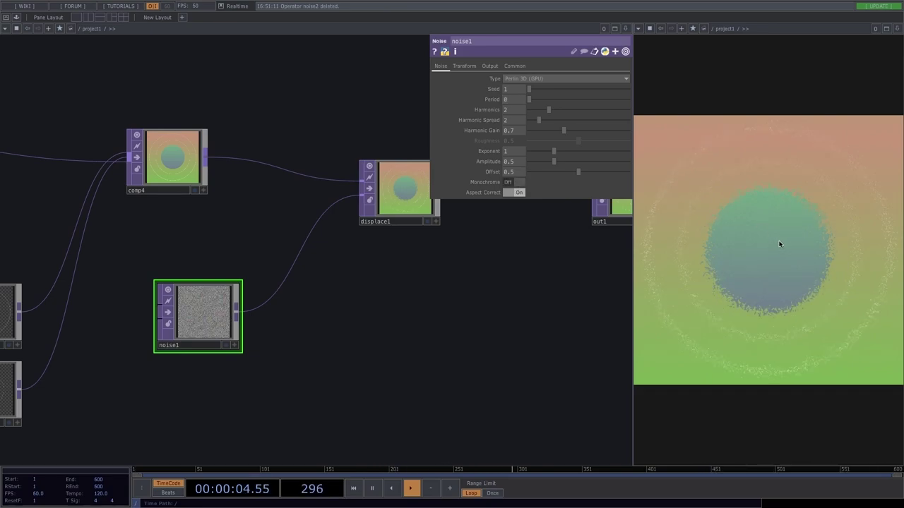
pyautogui.click(512, 182)
pyautogui.scroll(5, 193, 331)
pyautogui.moveTo(538, 102); pyautogui.dragTo(599, 99)
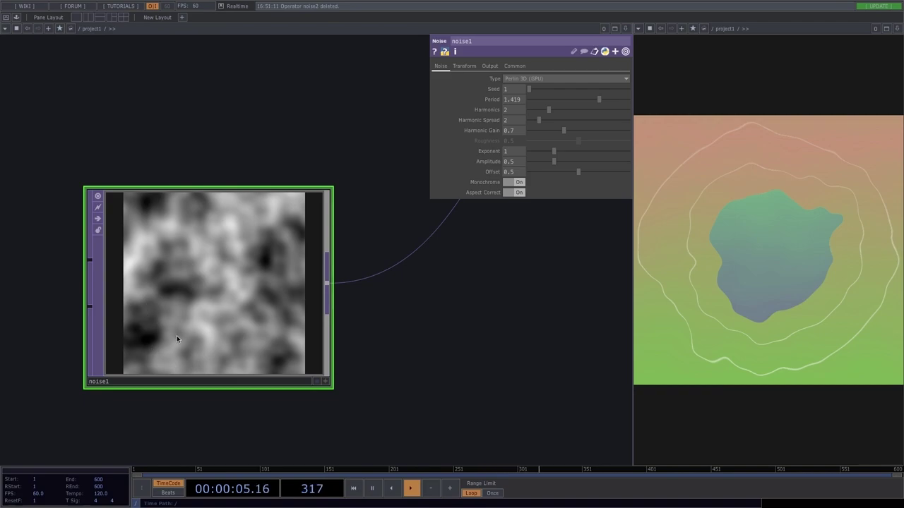
pyautogui.scroll(-5, 282, 353)
# Step: Turn off Monochrome on noise1 to drive displace1 with colored noise
pyautogui.click(520, 216)
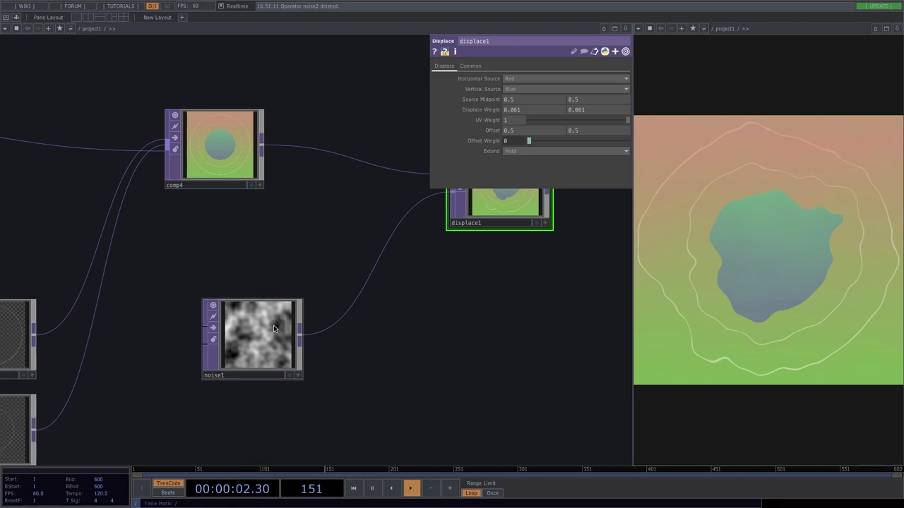
pyautogui.click(275, 328)
pyautogui.click(510, 182)
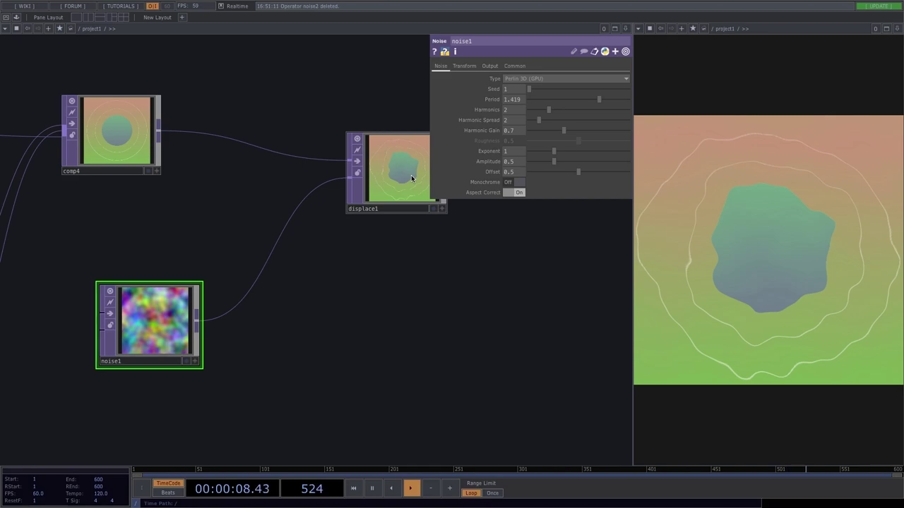
# Step: Try displace1's second Displace Weight value at 0
pyautogui.click(411, 175)
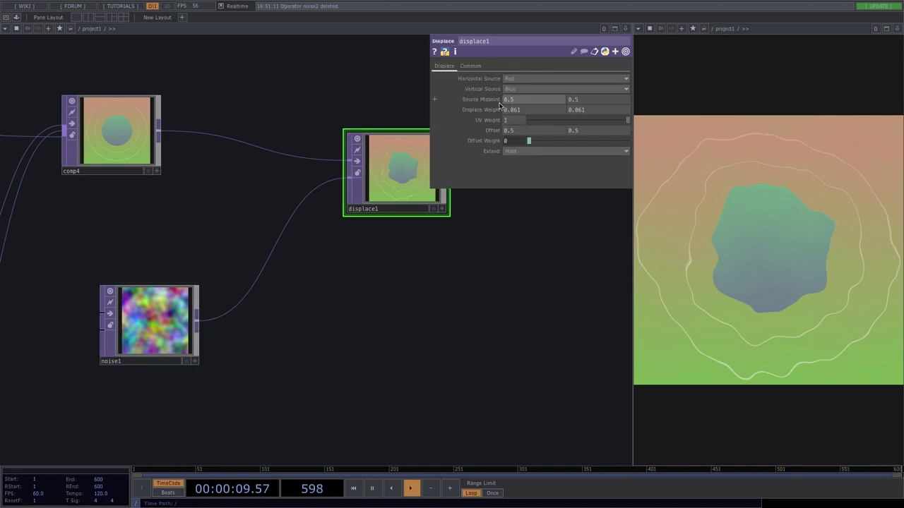
pyautogui.click(586, 110)
pyautogui.write('0')
pyautogui.click(586, 110)
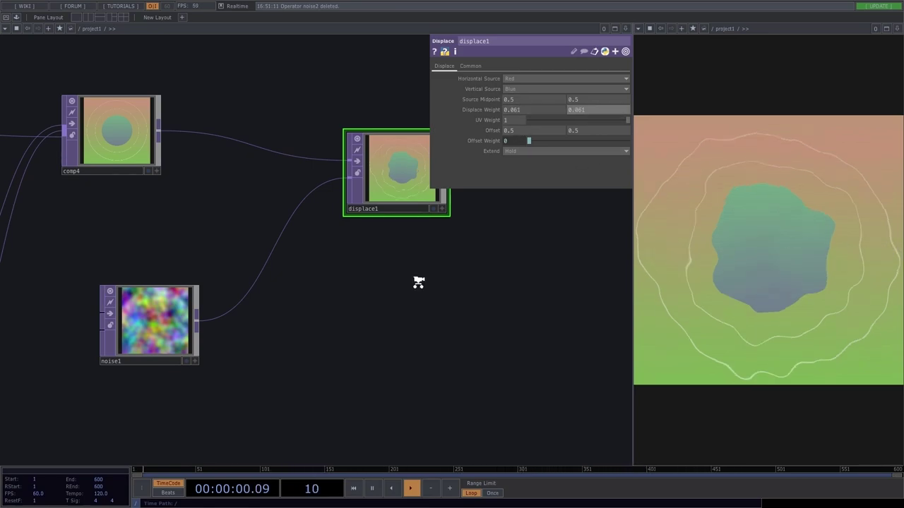
# Step: Set noise1's Period to 1.533, Exponent to 2.44 and Amplitude to 1.19
pyautogui.scroll(-3, 413, 282)
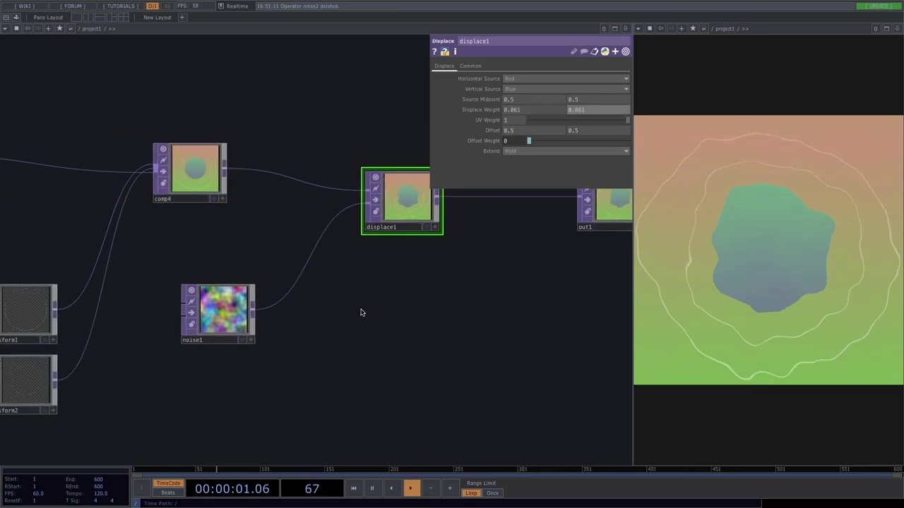
pyautogui.moveTo(485, 341); pyautogui.dragTo(386, 331)
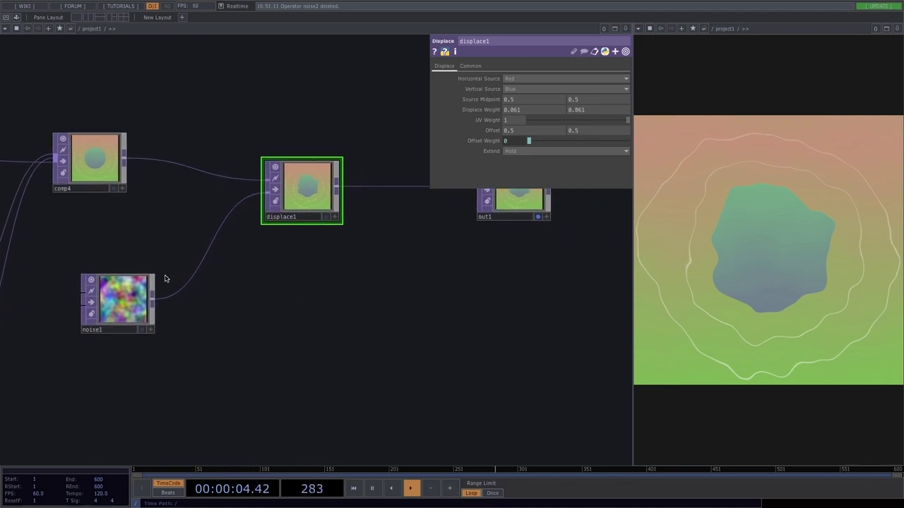
pyautogui.click(137, 298)
pyautogui.moveTo(579, 165)
pyautogui.mouseDown()
pyautogui.moveTo(648, 169)
pyautogui.moveTo(587, 163)
pyautogui.mouseUp()
pyautogui.moveTo(583, 151)
pyautogui.mouseDown()
pyautogui.moveTo(529, 151)
pyautogui.moveTo(565, 151)
pyautogui.mouseUp()
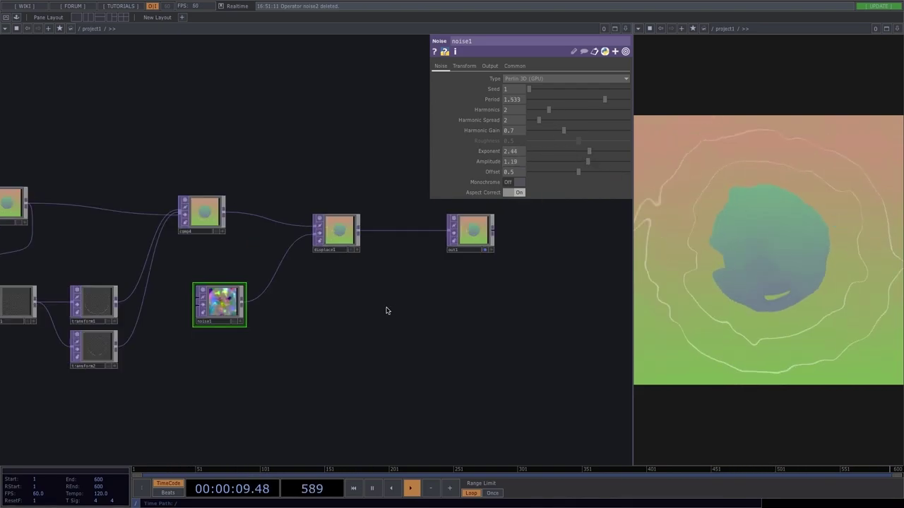
pyautogui.scroll(-8, 386, 311)
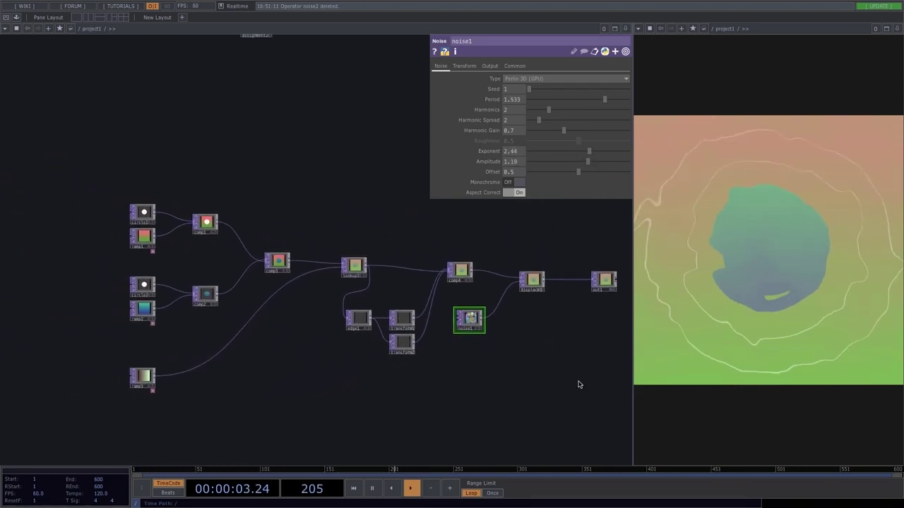
pyautogui.moveTo(500, 353); pyautogui.dragTo(442, 349)
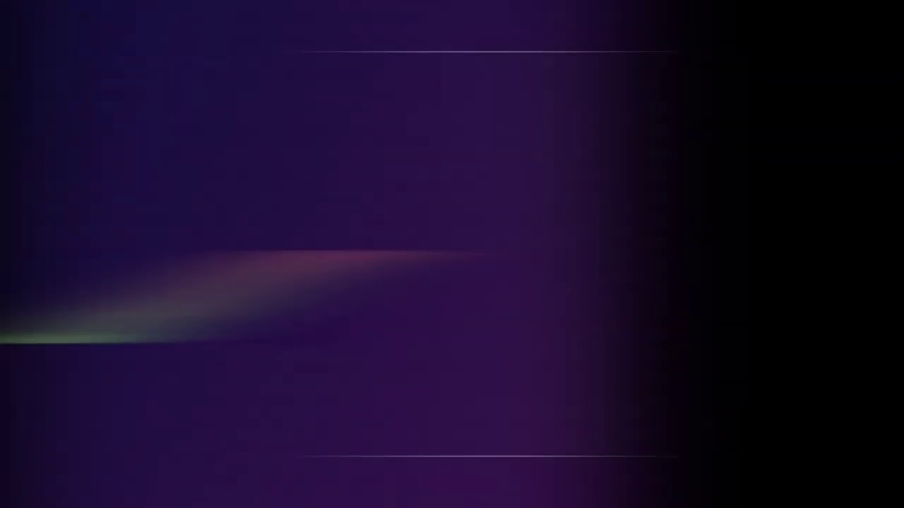
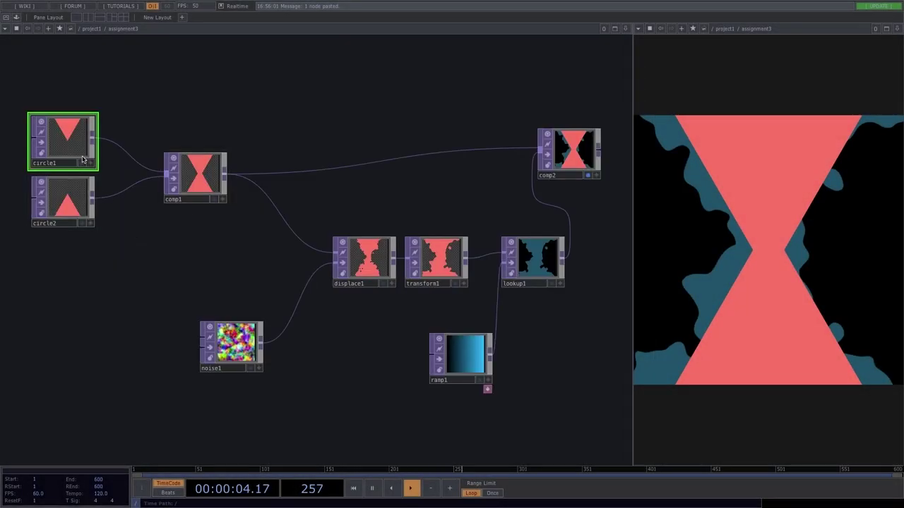
# Step: Inspect circle1's parameters and its Fill Color settings
pyautogui.scroll(2, 60, 127)
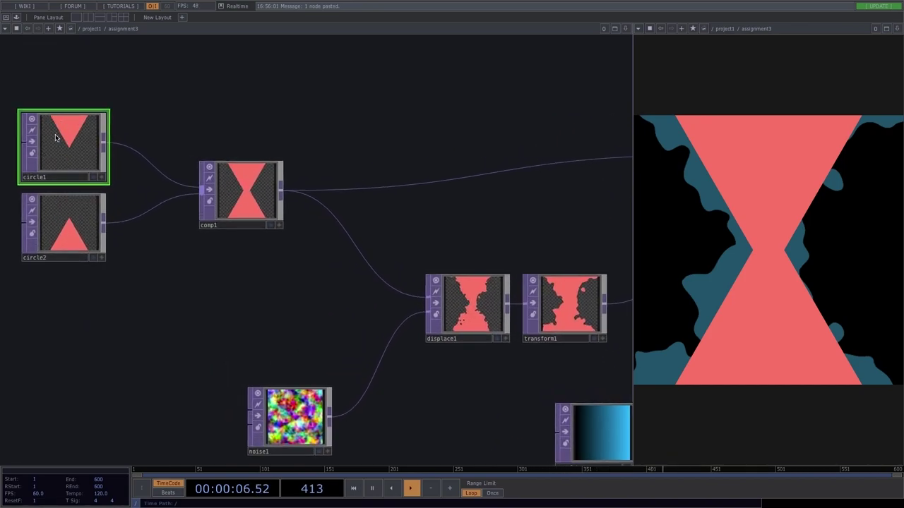
pyautogui.press('p')
pyautogui.click(442, 67)
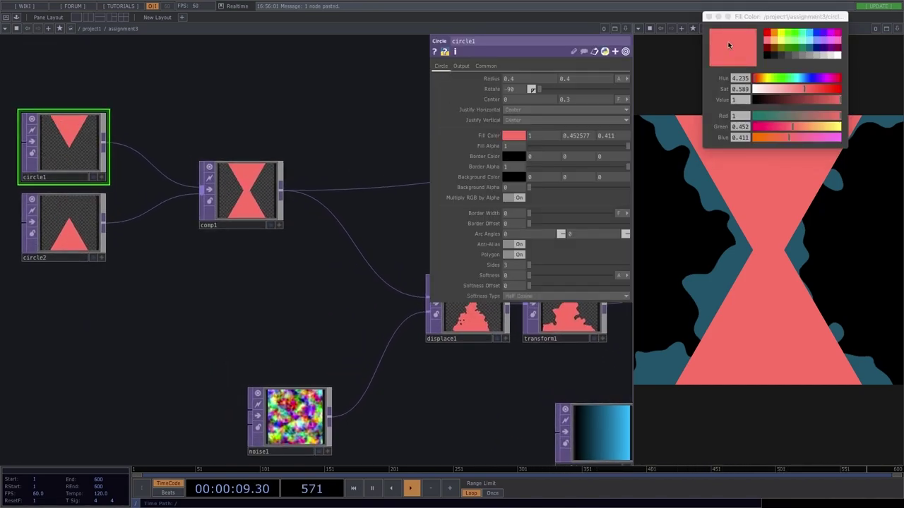
pyautogui.click(709, 17)
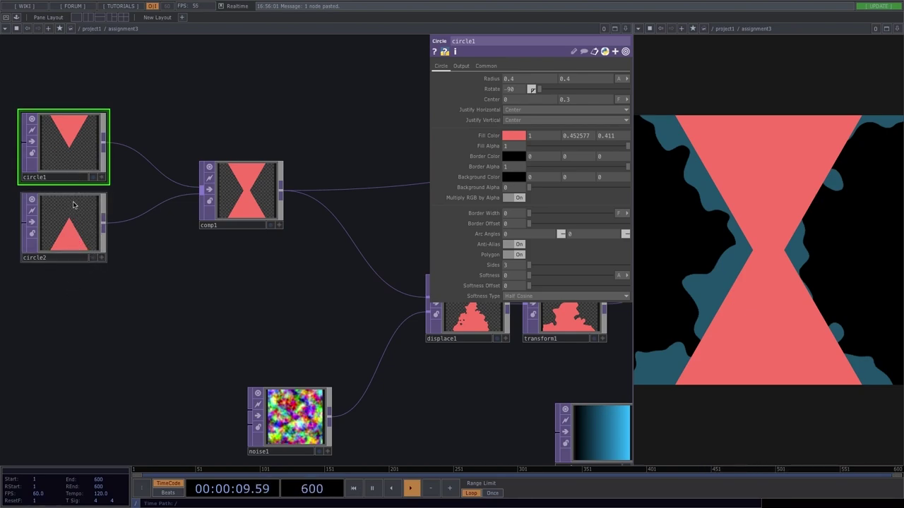
# Step: Examine the parameters of comp1 and transform1 in the assignment3 network
pyautogui.click(241, 189)
pyautogui.click(446, 65)
pyautogui.moveTo(259, 299); pyautogui.dragTo(152, 290)
pyautogui.scroll(-1, 152, 290)
pyautogui.moveTo(295, 353); pyautogui.dragTo(225, 313)
pyautogui.scroll(2, 224, 313)
pyautogui.scroll(-2, 308, 182)
pyautogui.moveTo(285, 185); pyautogui.dragTo(241, 181)
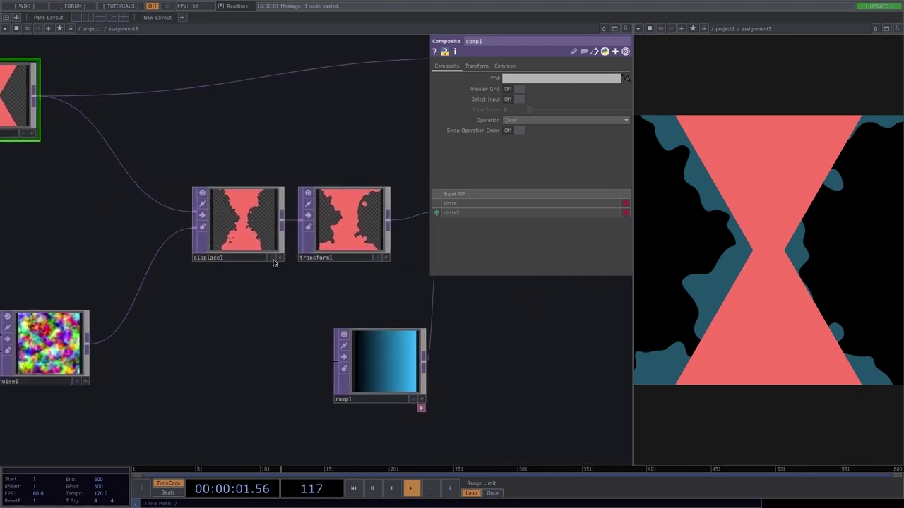
pyautogui.scroll(3, 351, 235)
pyautogui.click(351, 235)
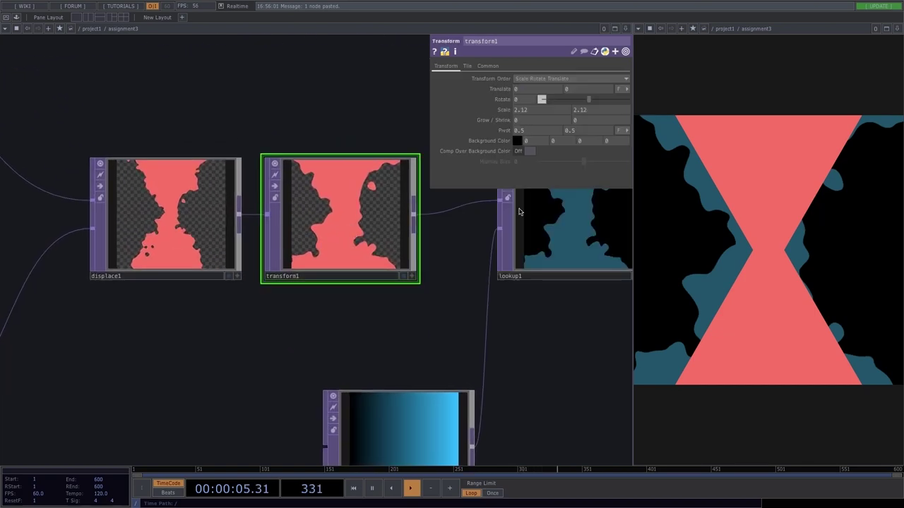
# Step: Examine comp2's parameters and how lookup1, ramp1, noise1 and displace1 feed into it
pyautogui.scroll(-2, 355, 295)
pyautogui.hscroll(5, 341, 210)
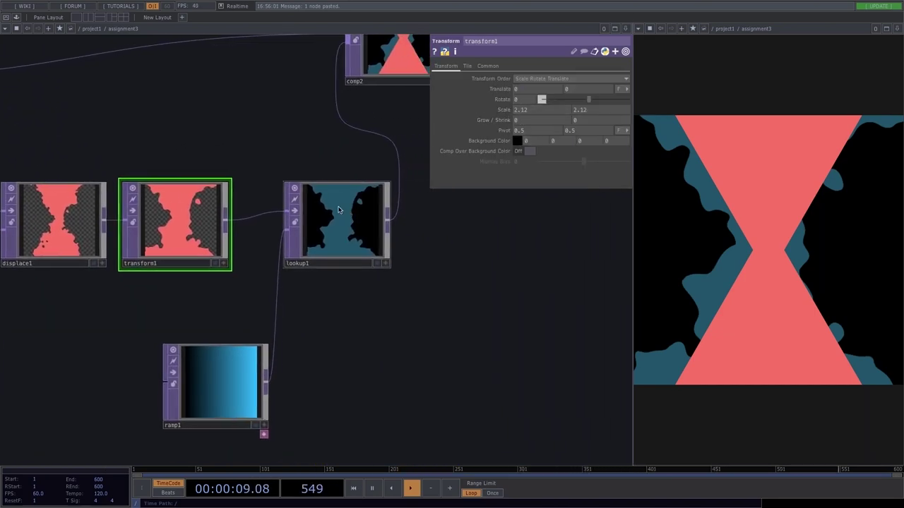
pyautogui.moveTo(297, 138); pyautogui.dragTo(333, 285)
pyautogui.scroll(-1, 333, 285)
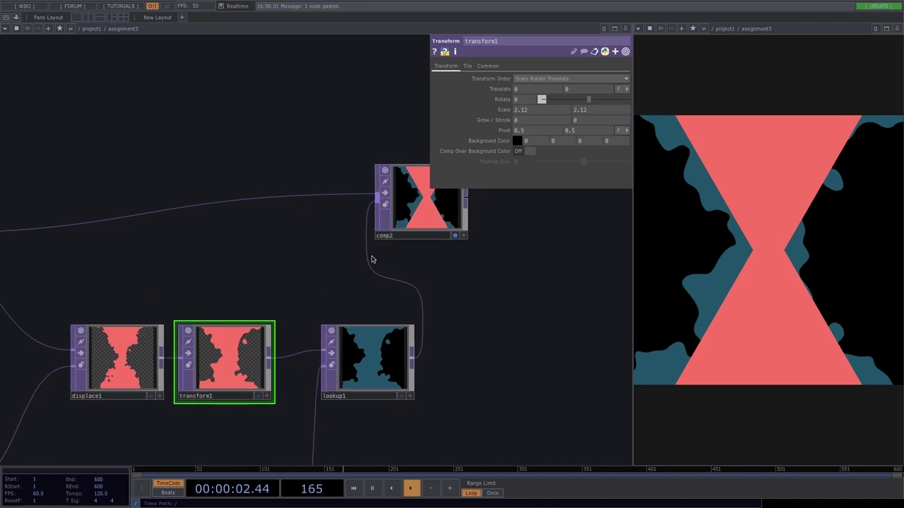
pyautogui.click(427, 216)
pyautogui.hscroll(-5, 316, 279)
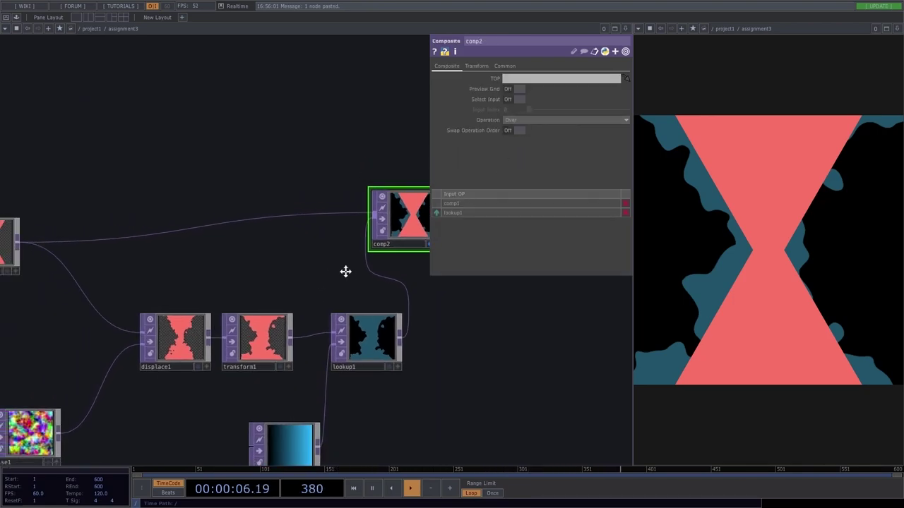
pyautogui.hscroll(5, 313, 365)
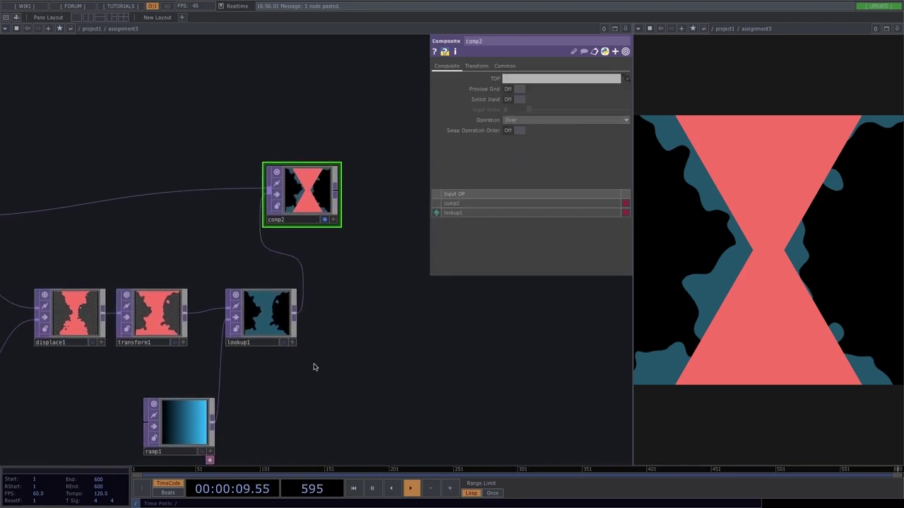
pyautogui.moveTo(315, 367); pyautogui.dragTo(415, 336)
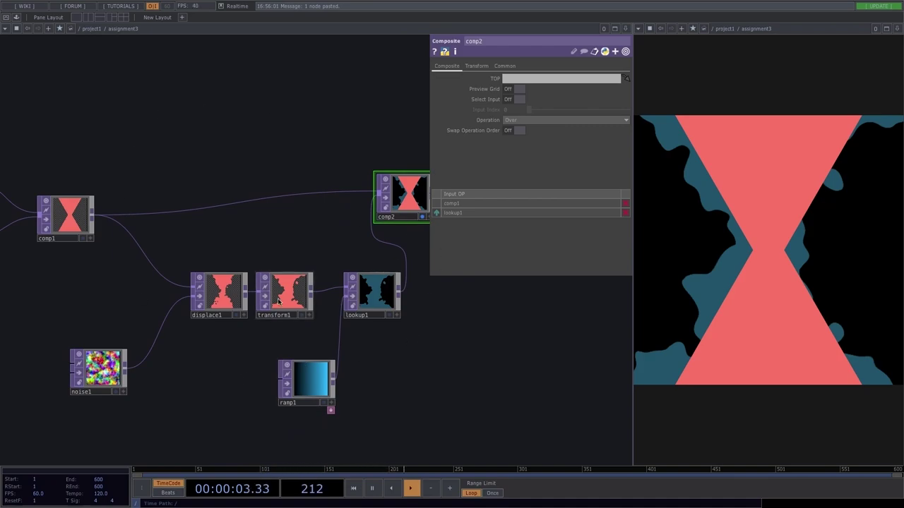
pyautogui.moveTo(273, 336); pyautogui.dragTo(322, 338)
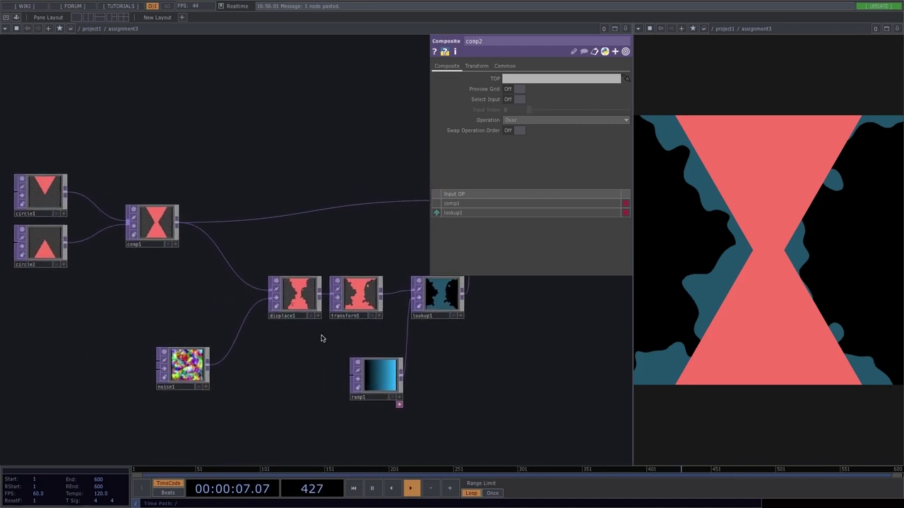
# Step: Leave assignment3 and open the network that composites circles with ramps
pyautogui.scroll(-10, 321, 338)
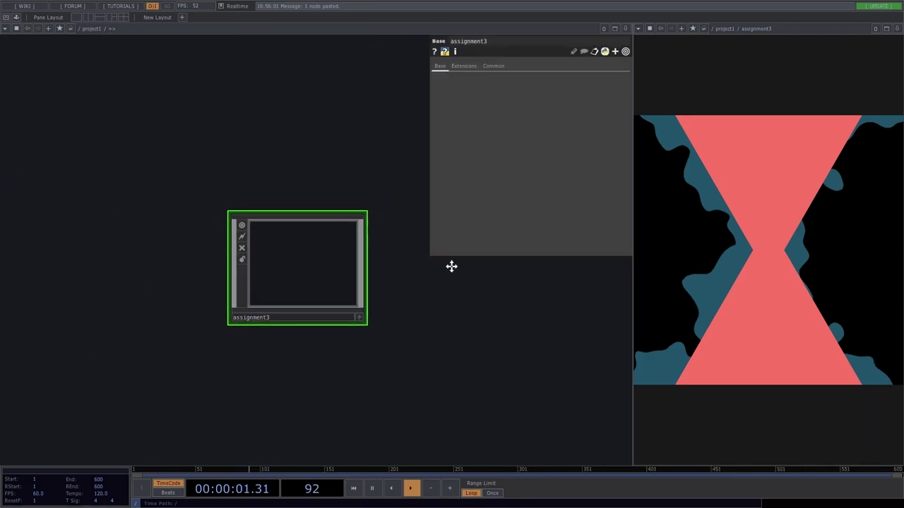
pyautogui.scroll(-4, 365, 341)
pyautogui.moveTo(366, 219); pyautogui.dragTo(372, 50)
pyautogui.scroll(-7, 319, 271)
pyautogui.moveTo(297, 308); pyautogui.dragTo(218, 195)
pyautogui.scroll(2, 256, 346)
pyautogui.scroll(3, 102, 226)
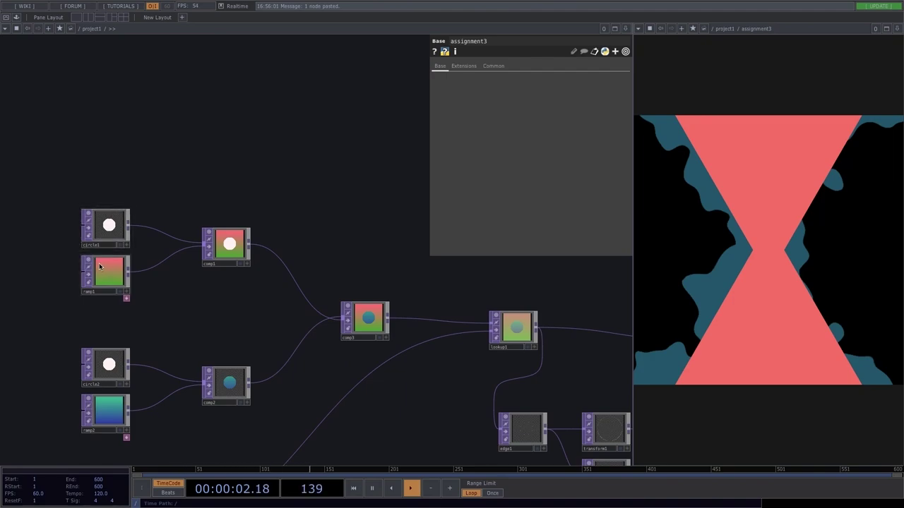
# Step: Examine the network's flow from the circle and ramp composites through lookup1, the Edge rings and displace1 to out1
pyautogui.moveTo(184, 295); pyautogui.dragTo(88, 210)
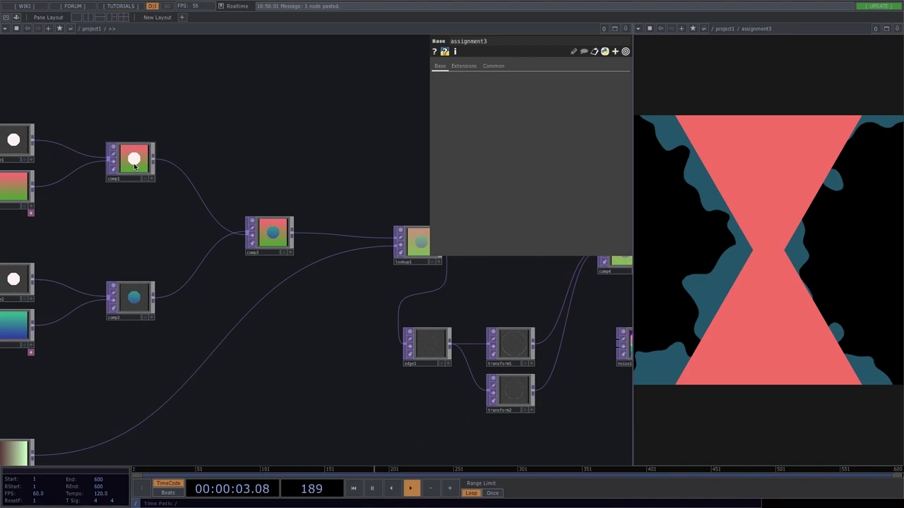
pyautogui.scroll(-3, 268, 337)
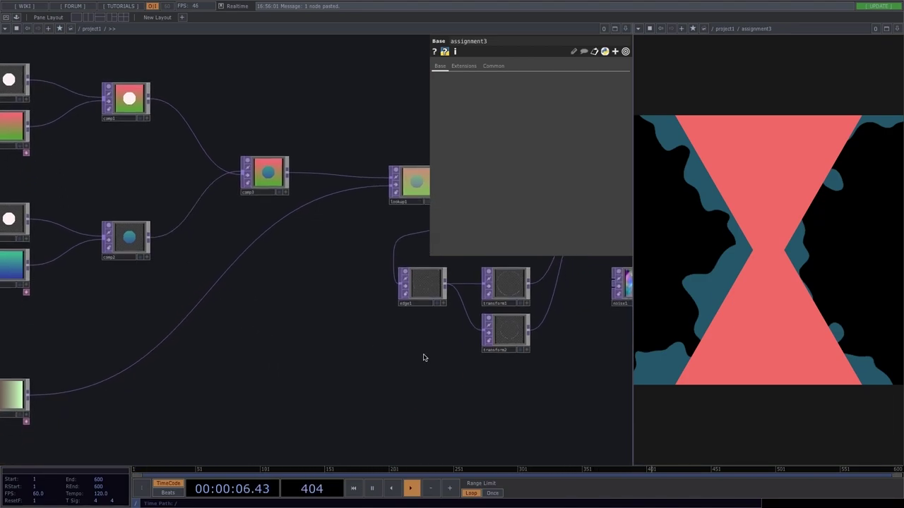
pyautogui.hscroll(5, 295, 363)
pyautogui.scroll(2, 290, 286)
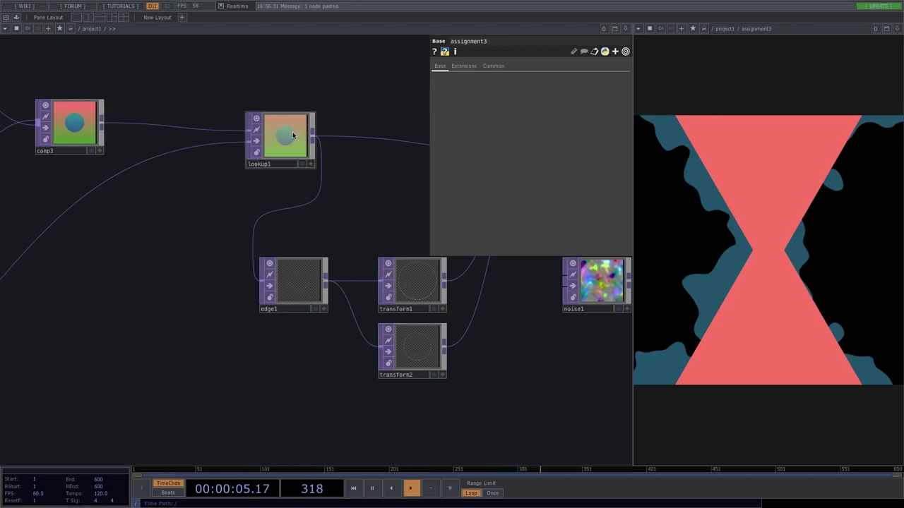
pyautogui.scroll(-1, 129, 300)
pyautogui.moveTo(130, 301); pyautogui.dragTo(418, 254)
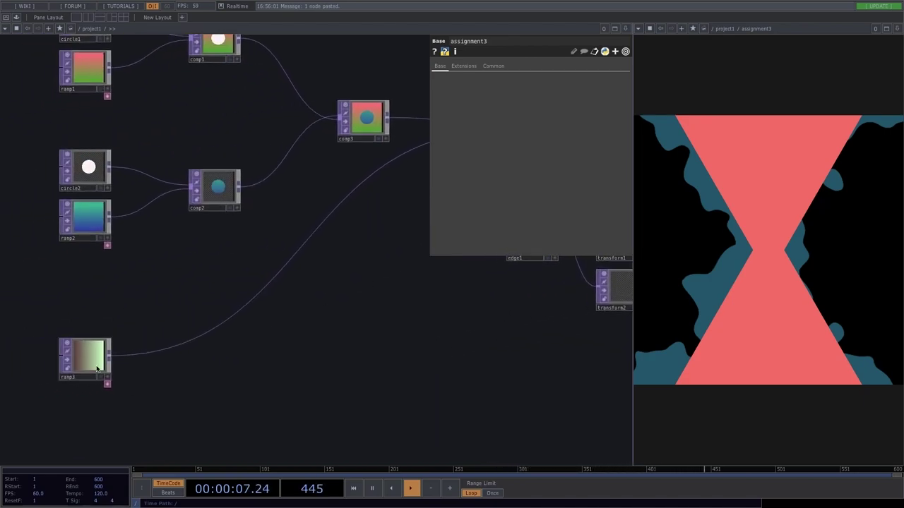
pyautogui.moveTo(373, 357); pyautogui.dragTo(144, 371)
pyautogui.moveTo(435, 348); pyautogui.dragTo(177, 355)
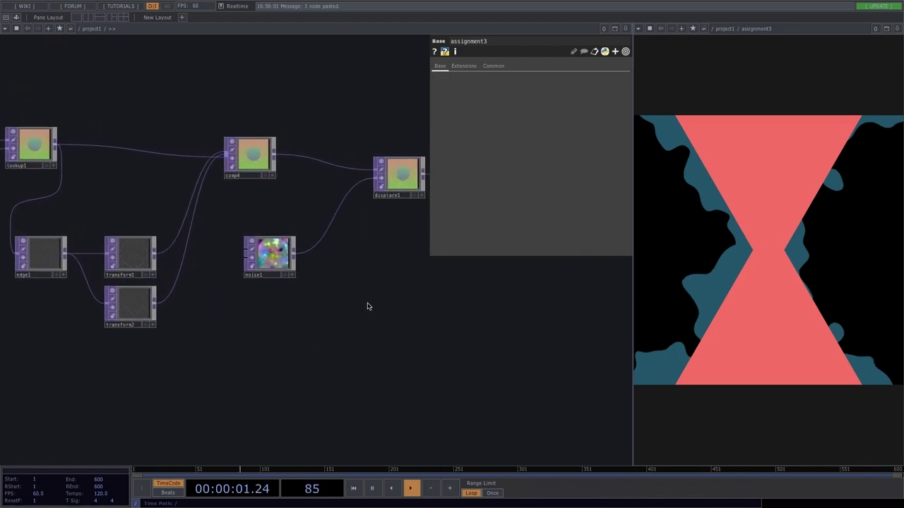
pyautogui.moveTo(365, 305); pyautogui.dragTo(212, 324)
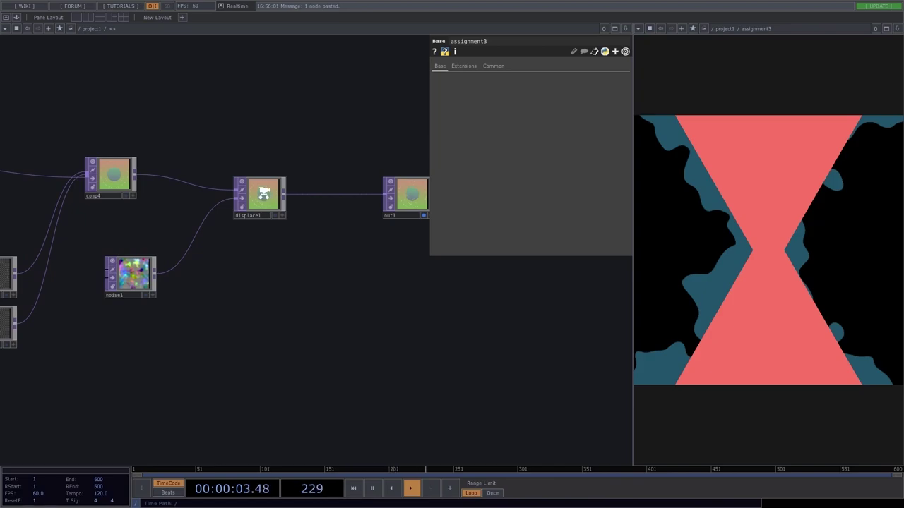
# Step: Show this network's output in the viewer pane and move out1 farther from displace1 to make room
pyautogui.scroll(4, 263, 196)
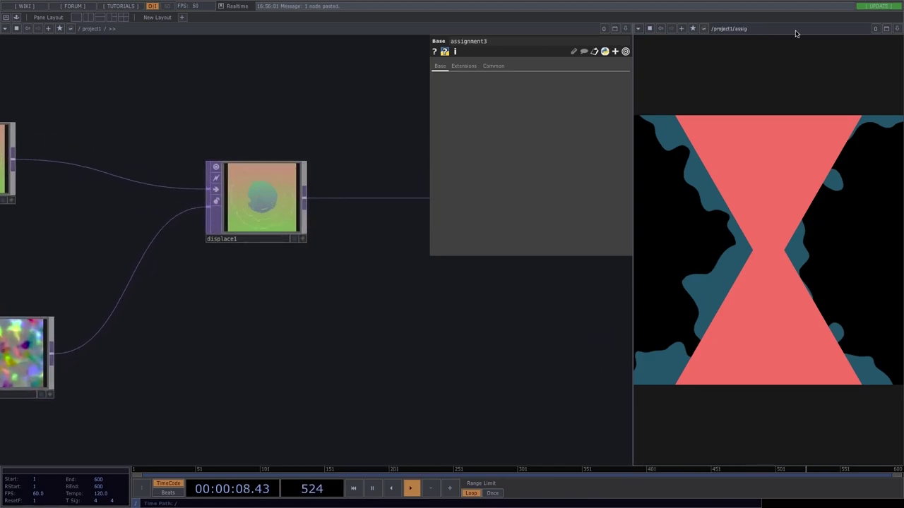
pyautogui.scroll(-4, 305, 355)
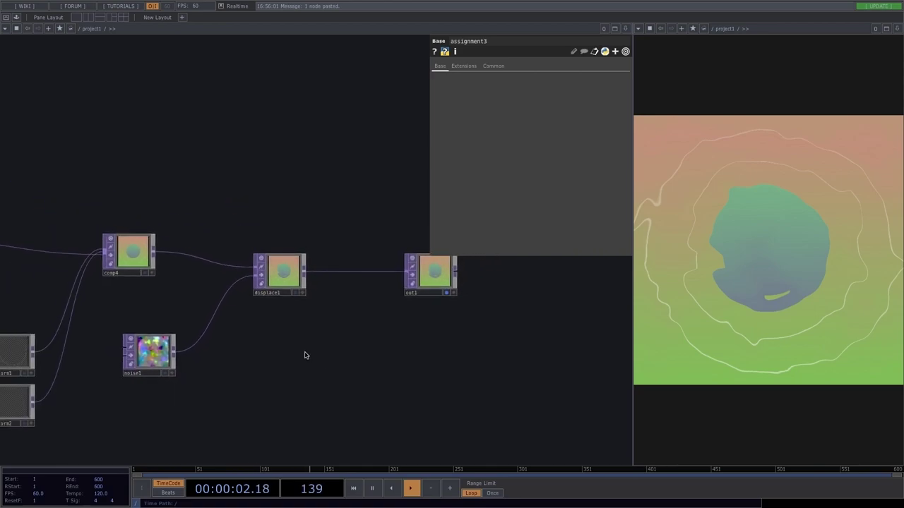
pyautogui.moveTo(351, 358); pyautogui.dragTo(168, 365)
pyautogui.moveTo(261, 283); pyautogui.dragTo(593, 295)
pyautogui.moveTo(466, 338); pyautogui.dragTo(307, 349)
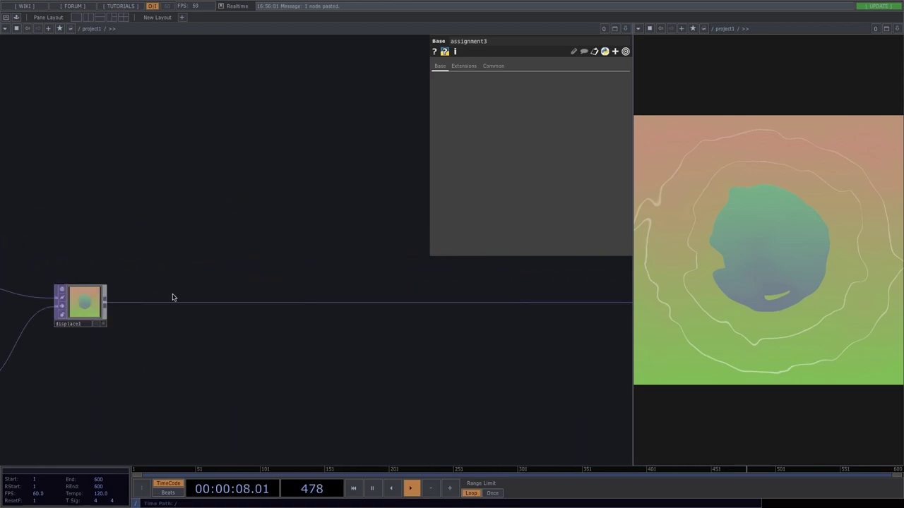
# Step: Insert a Level TOP between displace1 and out1
pyautogui.press('Tab')
pyautogui.write('l')
pyautogui.click(74, 336)
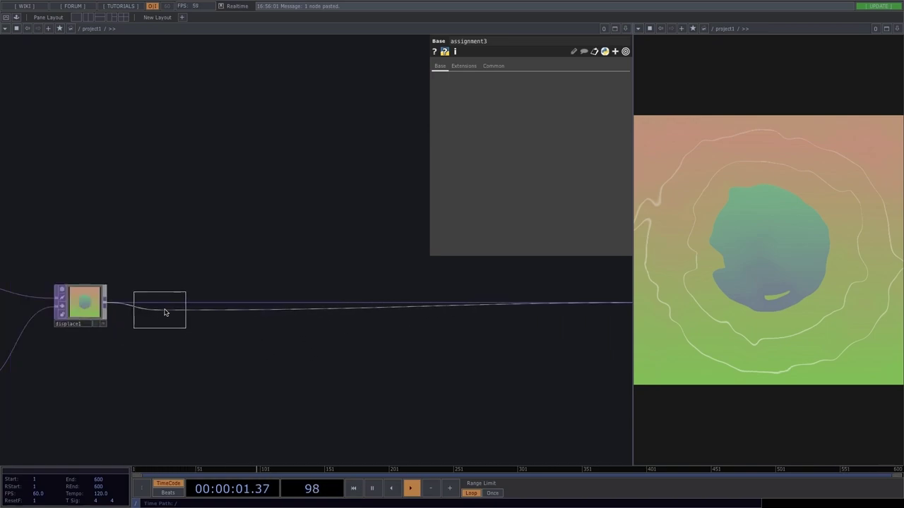
pyautogui.click(162, 307)
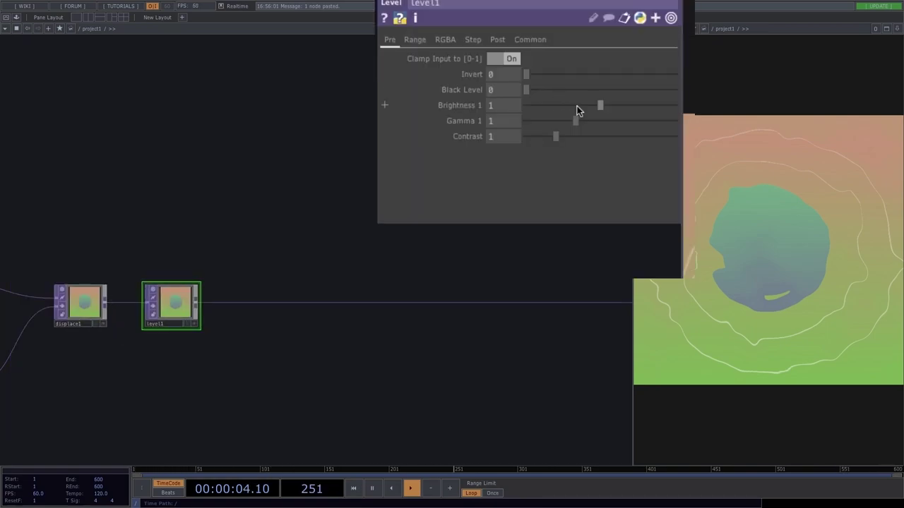
# Step: Set level1's Invert to 1, Brightness 1 to 1.324, Gamma 1 to 0.91 and Contrast to 1.31
pyautogui.moveTo(576, 106); pyautogui.dragTo(623, 106)
pyautogui.moveTo(556, 137)
pyautogui.mouseDown()
pyautogui.moveTo(603, 133)
pyautogui.moveTo(547, 139)
pyautogui.moveTo(569, 137)
pyautogui.mouseUp()
pyautogui.moveTo(526, 74); pyautogui.dragTo(676, 75)
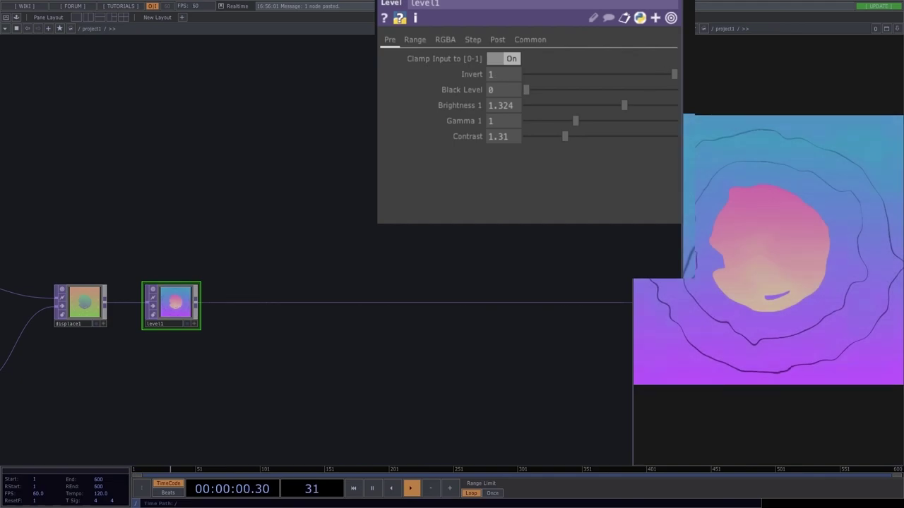
pyautogui.moveTo(584, 122); pyautogui.dragTo(576, 122)
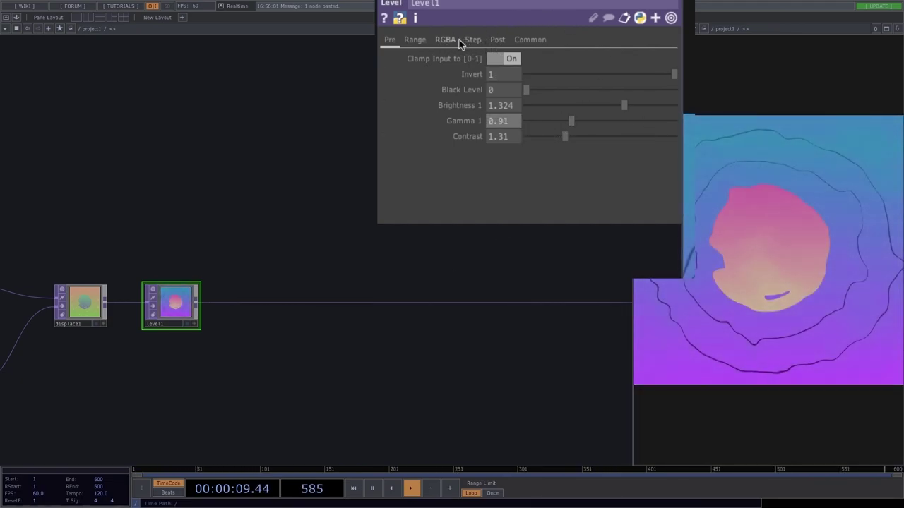
pyautogui.click(497, 40)
pyautogui.moveTo(553, 74); pyautogui.dragTo(675, 75)
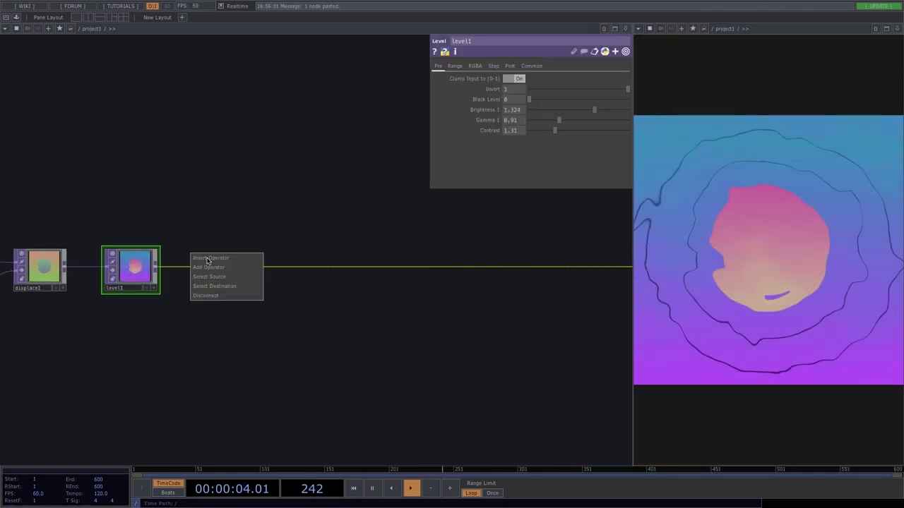
# Step: Insert an HSV Adjust TOP between level1 and out1
pyautogui.click(228, 260)
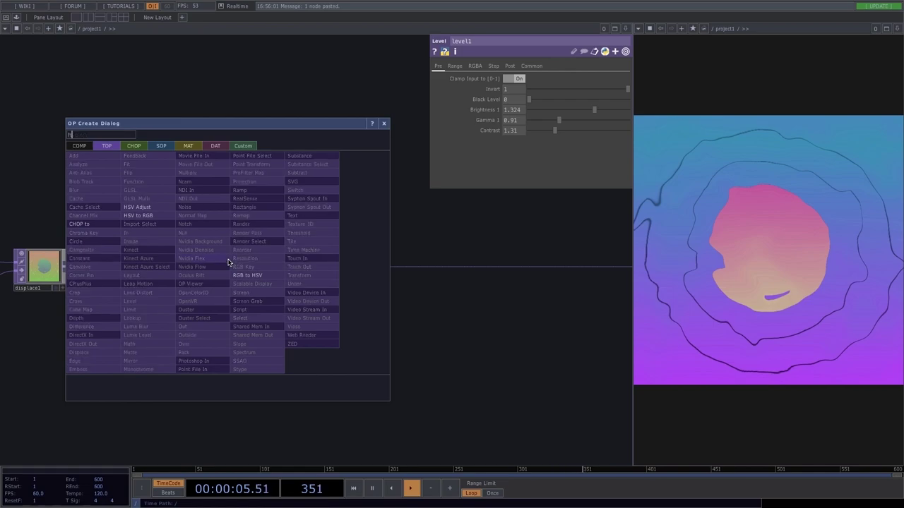
pyautogui.write('ha')
pyautogui.click(161, 212)
pyautogui.click(221, 270)
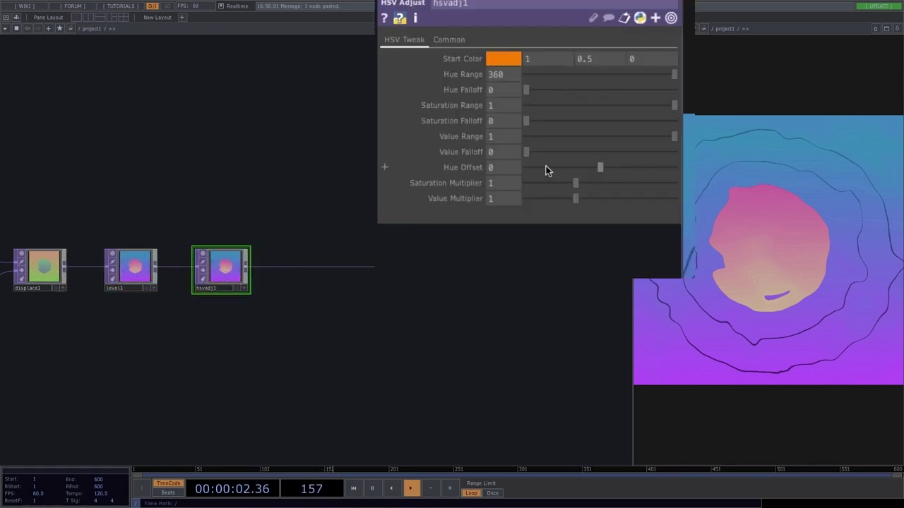
# Step: Set hsvadj1's Hue Range to 281, Hue Offset to 7, Saturation Multiplier to 2.33 and Value Multiplier to 1.07
pyautogui.moveTo(546, 168); pyautogui.dragTo(641, 184)
pyautogui.moveTo(574, 198)
pyautogui.mouseDown()
pyautogui.moveTo(587, 198)
pyautogui.moveTo(579, 198)
pyautogui.mouseUp()
pyautogui.moveTo(554, 75); pyautogui.dragTo(646, 77)
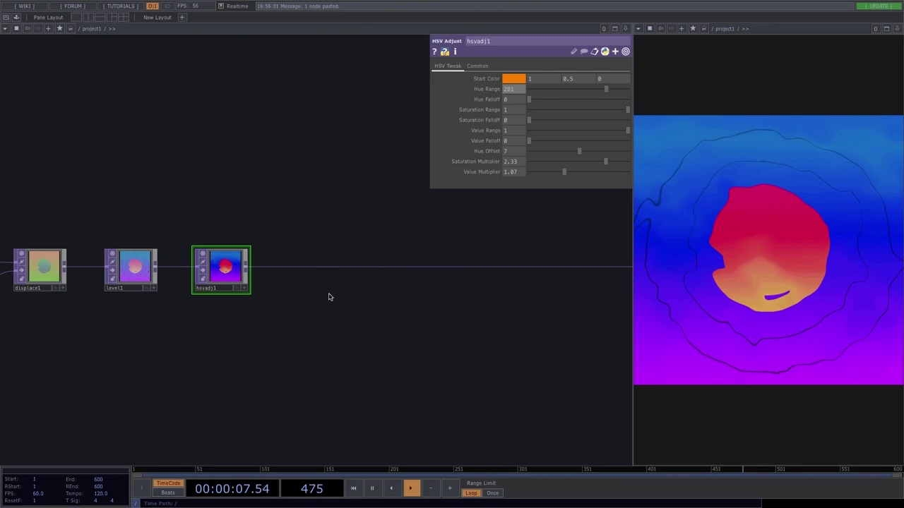
# Step: Insert a Crop TOP between hsvadj1 and out1 and set its Crop Top to 0.994
pyautogui.moveTo(328, 296); pyautogui.dragTo(301, 292)
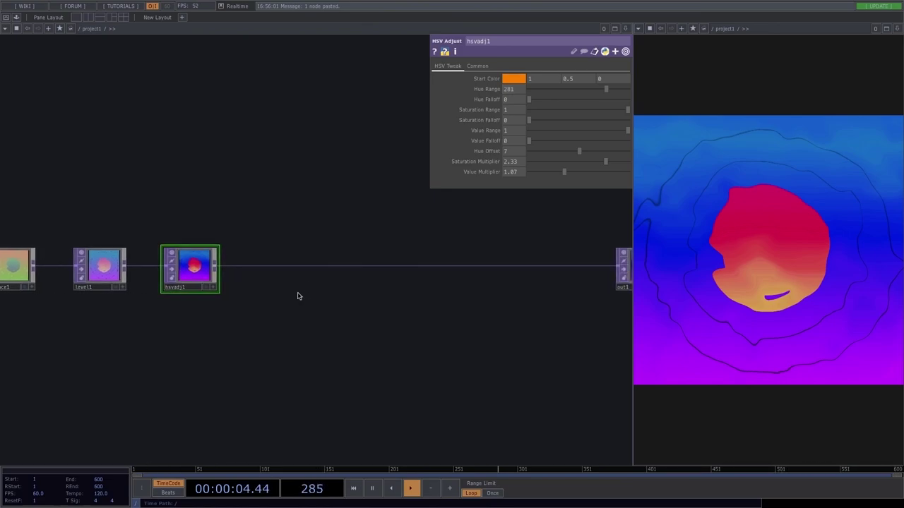
pyautogui.rightClick(258, 269)
pyautogui.click(278, 256)
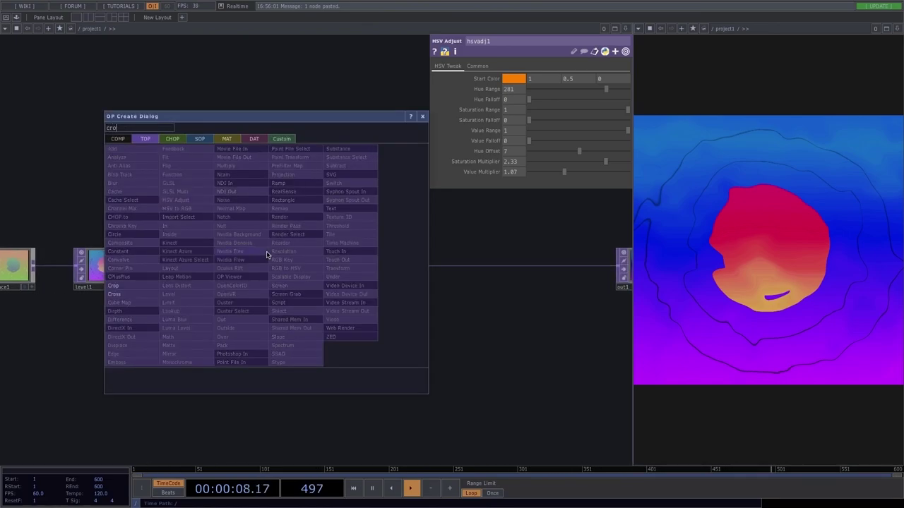
pyautogui.click(133, 286)
pyautogui.click(275, 255)
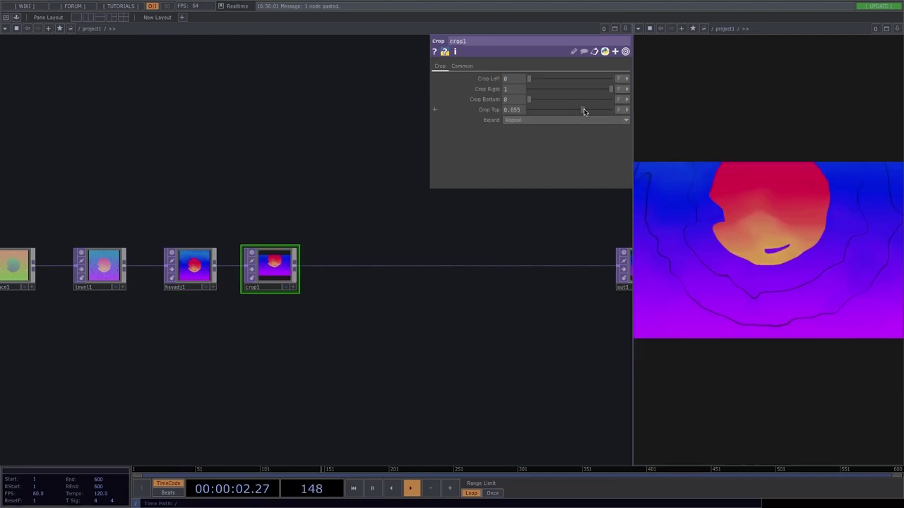
pyautogui.moveTo(550, 119); pyautogui.dragTo(611, 112)
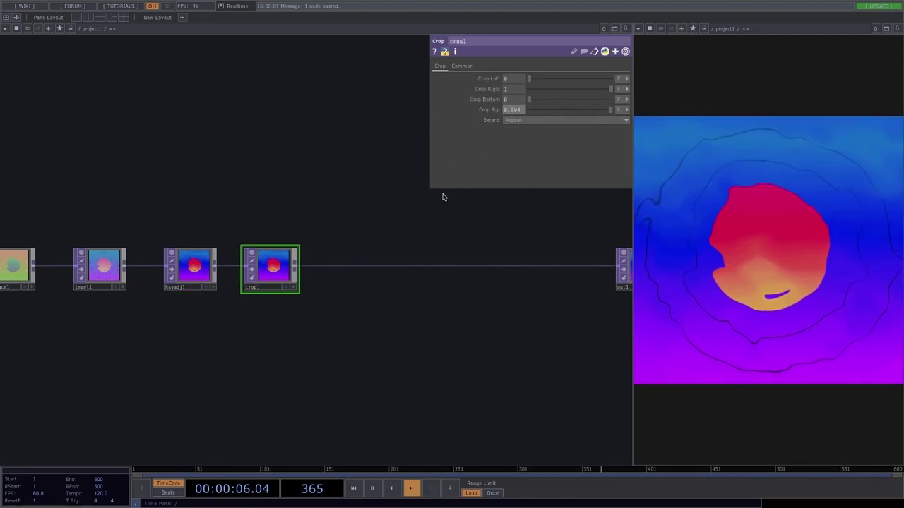
# Step: Insert a Tile TOP between crop1 and out1
pyautogui.moveTo(291, 244); pyautogui.dragTo(218, 242)
pyautogui.rightClick(190, 265)
pyautogui.click(210, 255)
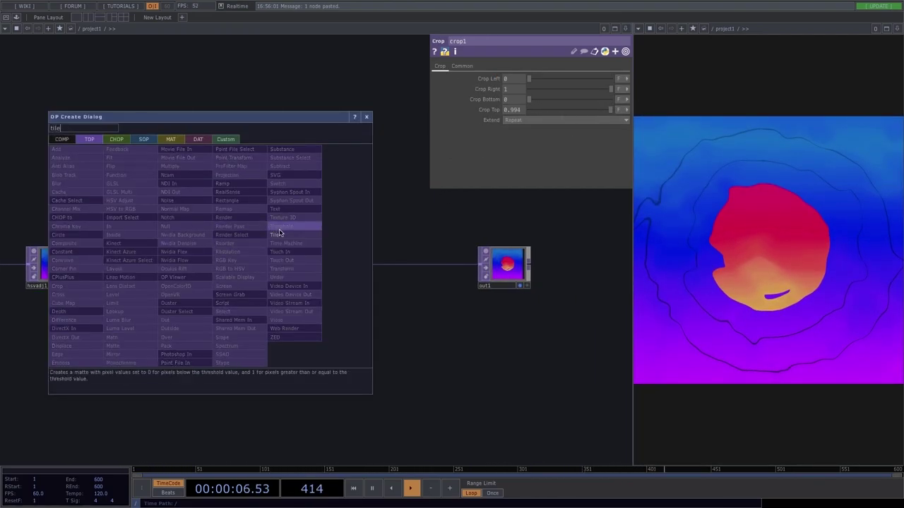
pyautogui.click(274, 235)
pyautogui.click(223, 266)
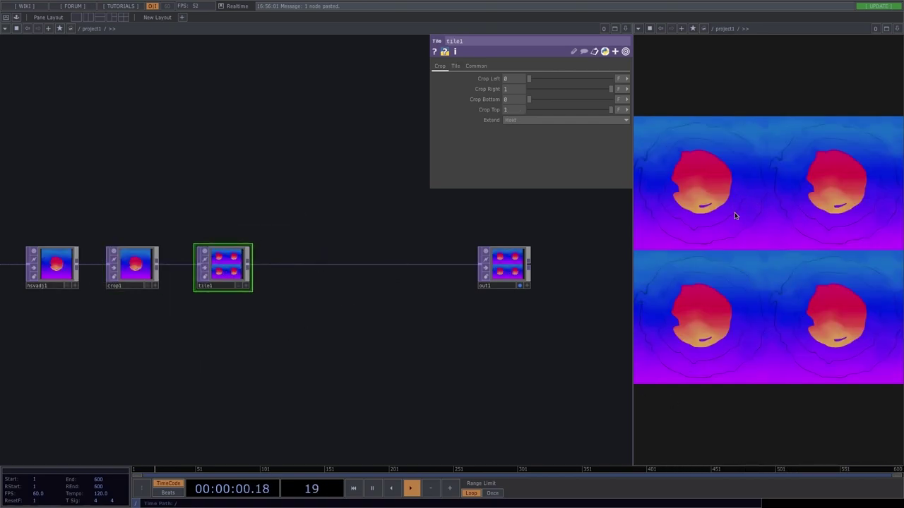
pyautogui.moveTo(279, 222); pyautogui.dragTo(297, 178)
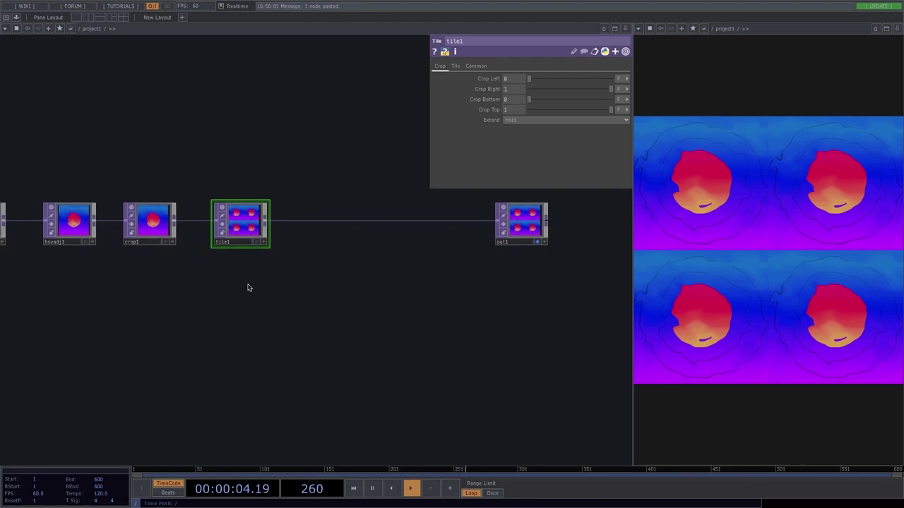
# Step: Add a Movie File In TOP and place it above circle1 at the start of the network
pyautogui.press('Tab')
pyautogui.click(235, 185)
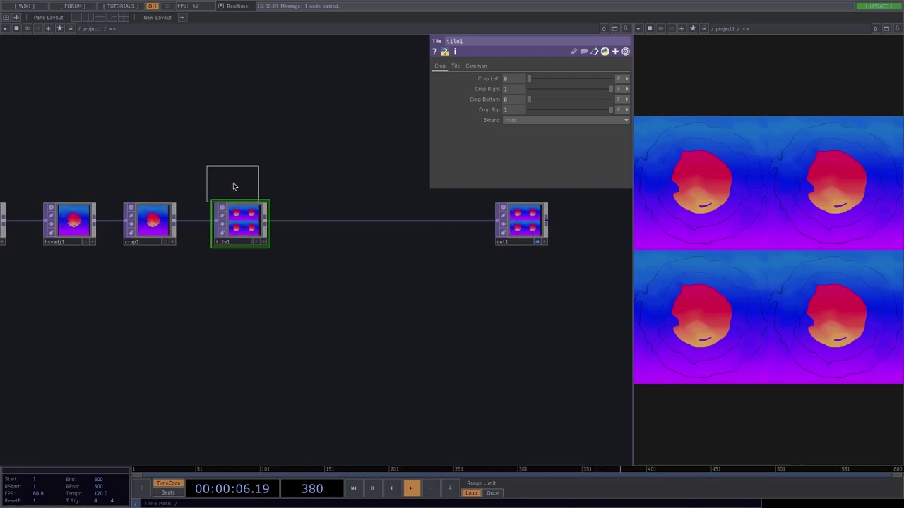
pyautogui.click(241, 374)
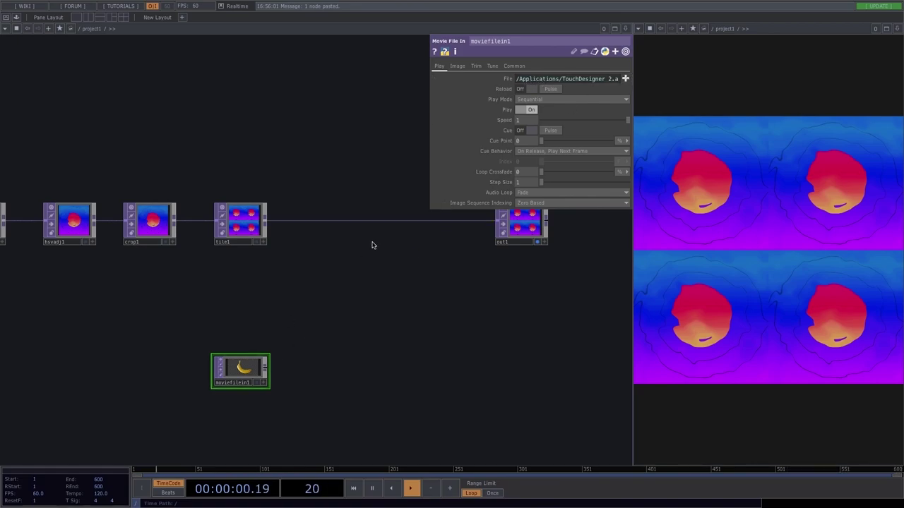
pyautogui.scroll(-3, 280, 372)
pyautogui.moveTo(280, 372); pyautogui.dragTo(178, 344)
pyautogui.scroll(-2, 178, 343)
pyautogui.moveTo(317, 337); pyautogui.dragTo(572, 347)
pyautogui.moveTo(427, 351); pyautogui.dragTo(46, 382)
pyautogui.moveTo(287, 374); pyautogui.dragTo(519, 350)
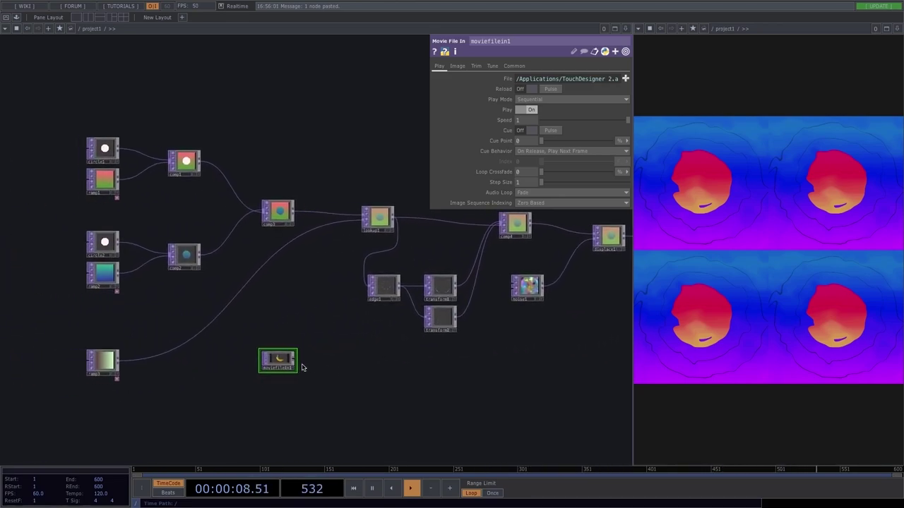
pyautogui.moveTo(276, 368); pyautogui.dragTo(102, 103)
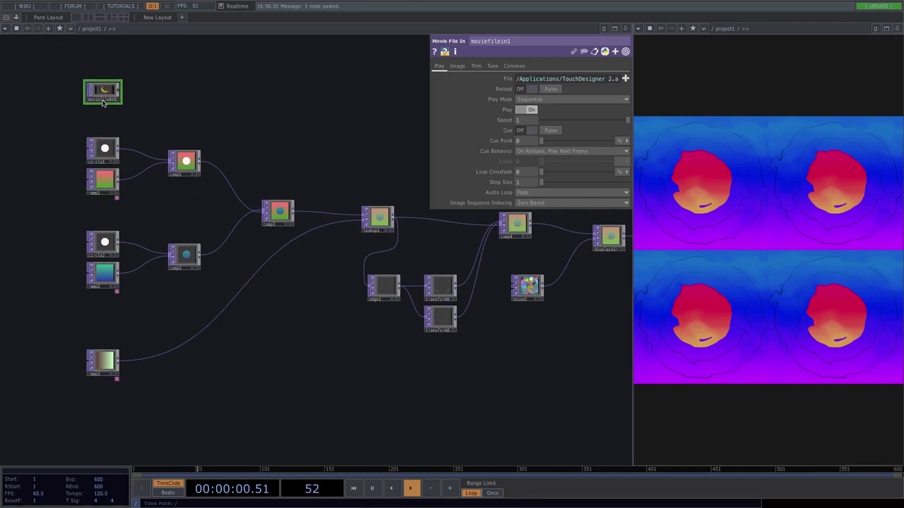
# Step: Wire moviefilein1 into comp1 in place of circle1
pyautogui.click(139, 155)
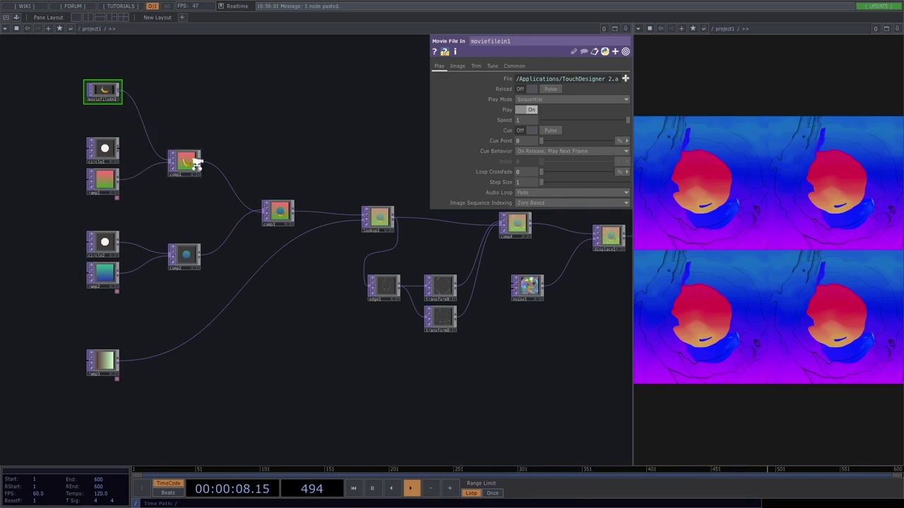
pyautogui.scroll(5, 197, 164)
pyautogui.scroll(-5, 333, 341)
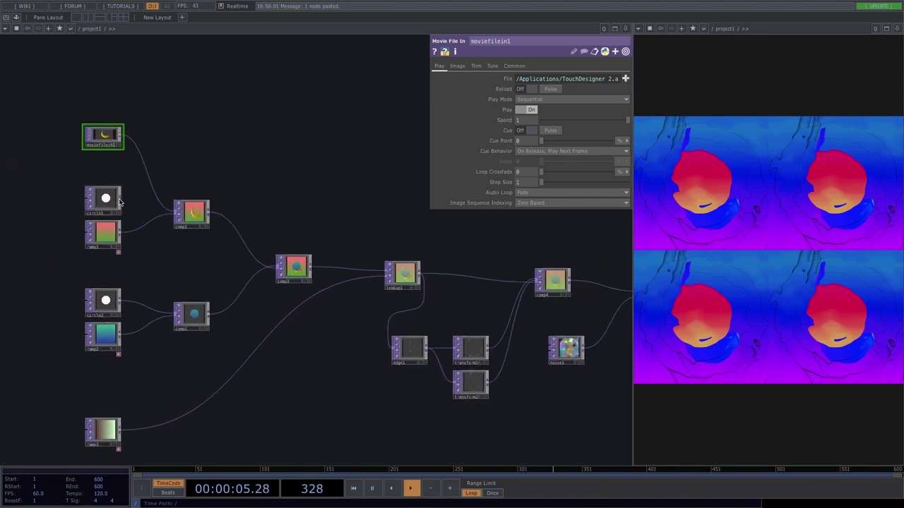
# Step: Reconnect circle1 to comp1 and delete moviefilein1
pyautogui.moveTo(120, 202); pyautogui.dragTo(149, 182)
pyautogui.press('Delete')
# Step: Try varying the Crop Top parameter of tile1
pyautogui.hscroll(10, 495, 389)
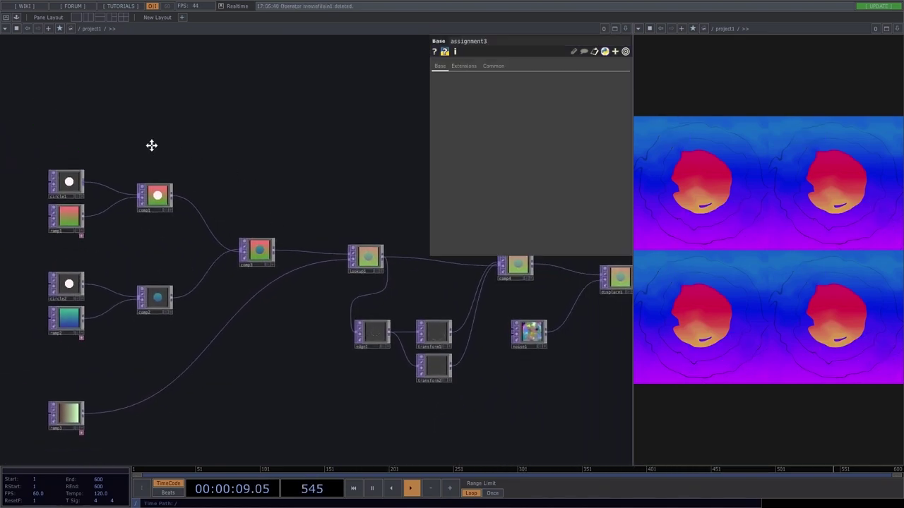
pyautogui.click(248, 254)
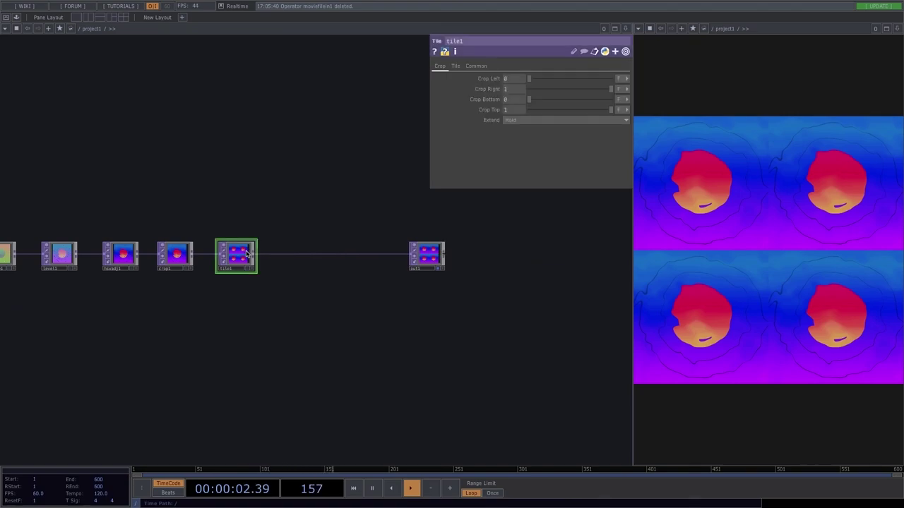
pyautogui.scroll(3, 289, 274)
pyautogui.moveTo(578, 110); pyautogui.dragTo(697, 138)
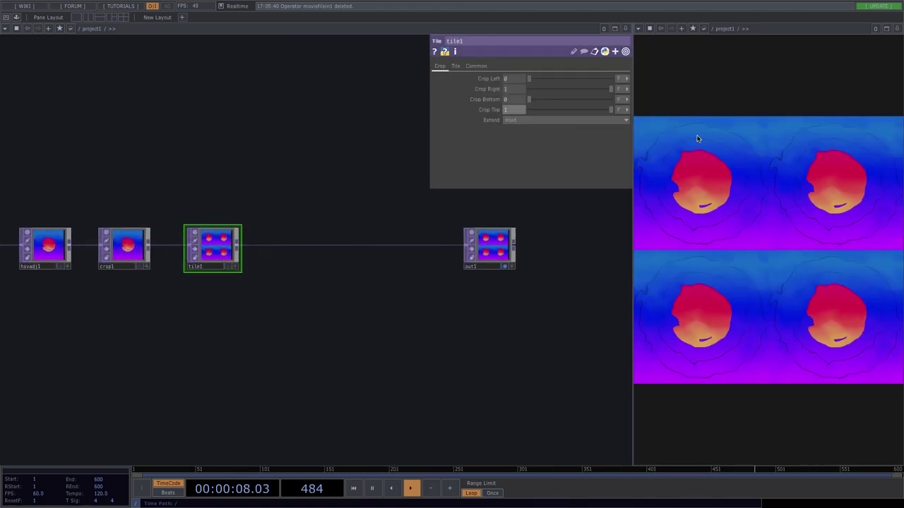
# Step: Insert a Mirror TOP between tile1 and out1
pyautogui.rightClick(279, 249)
pyautogui.click(291, 235)
pyautogui.write('mirr')
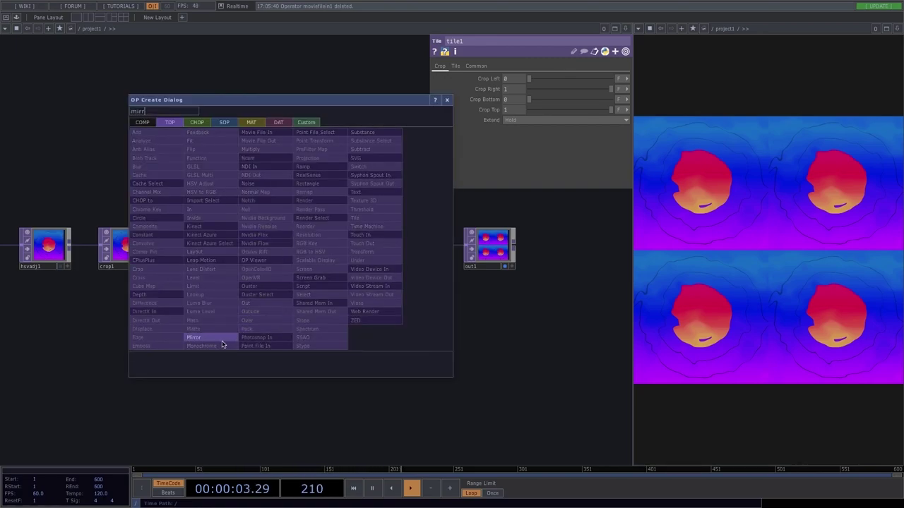
pyautogui.press('Return')
pyautogui.click(301, 248)
# Step: Try mirror1's Flip X and Flip Y, leave both off, and set Rotate to 164
pyautogui.moveTo(553, 92)
pyautogui.mouseDown()
pyautogui.moveTo(564, 92)
pyautogui.moveTo(539, 89)
pyautogui.mouseUp()
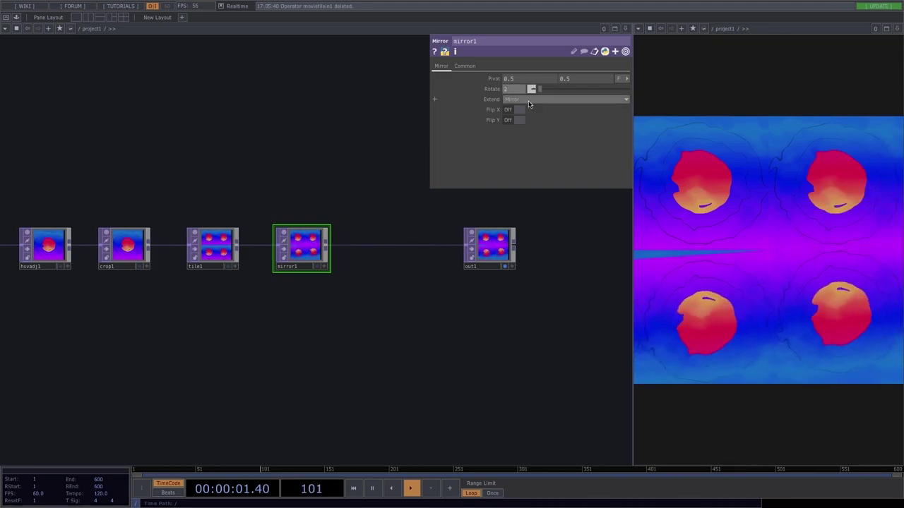
pyautogui.click(519, 111)
pyautogui.click(522, 120)
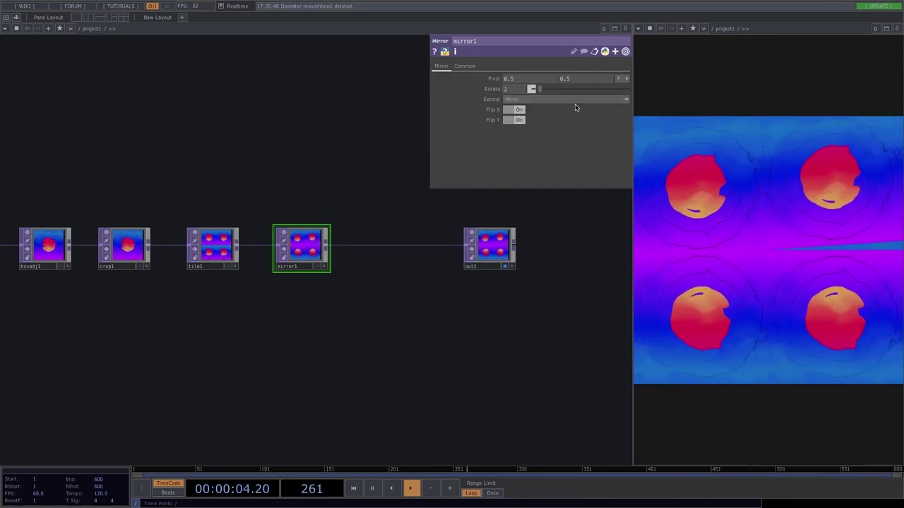
pyautogui.click(514, 120)
pyautogui.click(518, 110)
pyautogui.moveTo(530, 89); pyautogui.dragTo(569, 91)
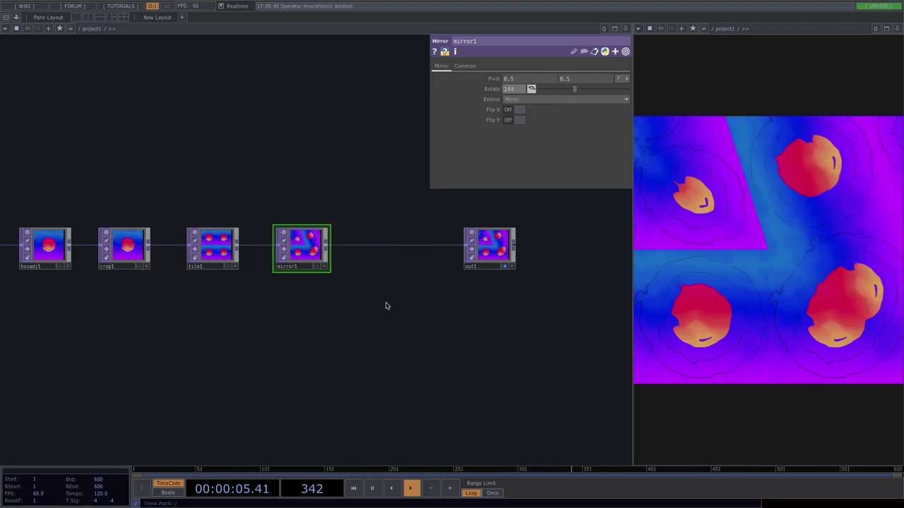
# Step: Insert a second Tile TOP between mirror1 and out1
pyautogui.moveTo(263, 267); pyautogui.dragTo(239, 264)
pyautogui.click(184, 243)
pyautogui.moveTo(284, 242); pyautogui.dragTo(264, 243)
pyautogui.rightClick(311, 243)
pyautogui.click(339, 230)
pyautogui.write('til')
pyautogui.click(381, 214)
pyautogui.click(325, 245)
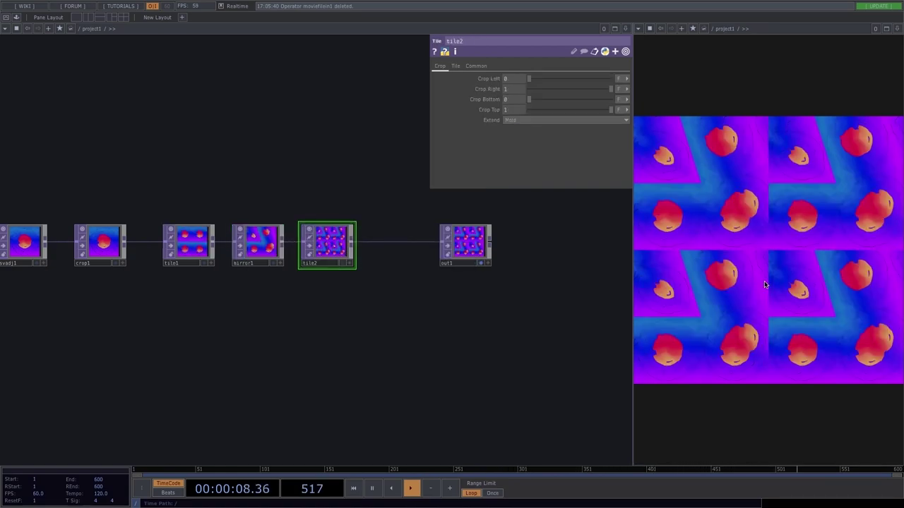
# Step: Move out1 farther from tile2 and turn on tile2's Flip X, Flip Y, Reflect X and Reflect Y
pyautogui.moveTo(379, 318); pyautogui.dragTo(334, 318)
pyautogui.moveTo(422, 259); pyautogui.dragTo(563, 260)
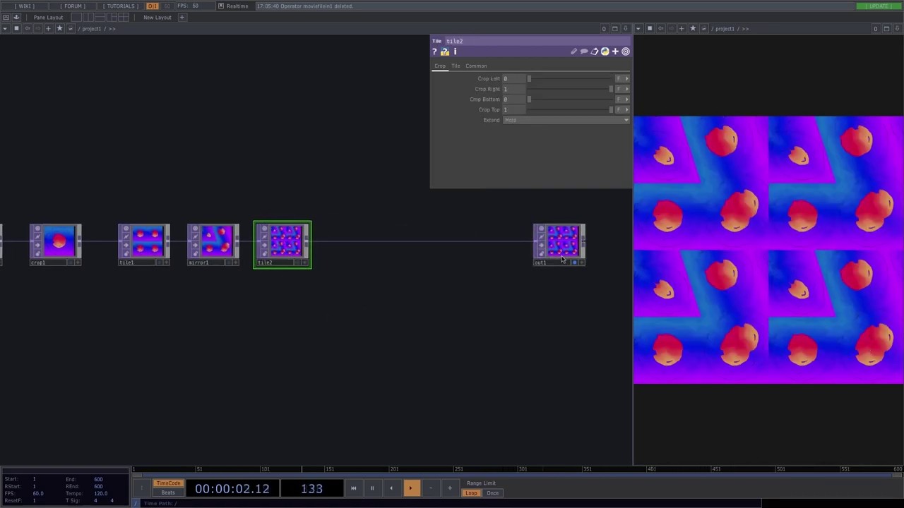
pyautogui.click(456, 66)
pyautogui.click(515, 111)
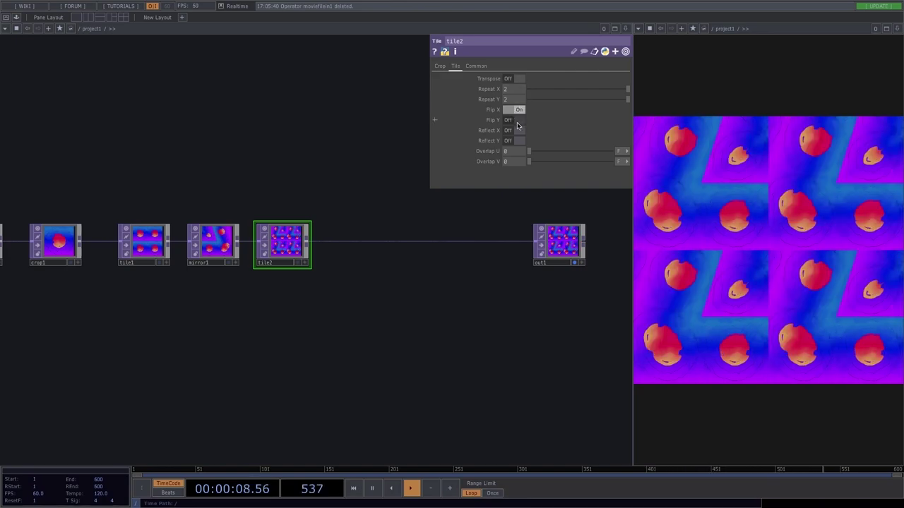
pyautogui.click(517, 121)
pyautogui.click(516, 131)
pyautogui.click(518, 140)
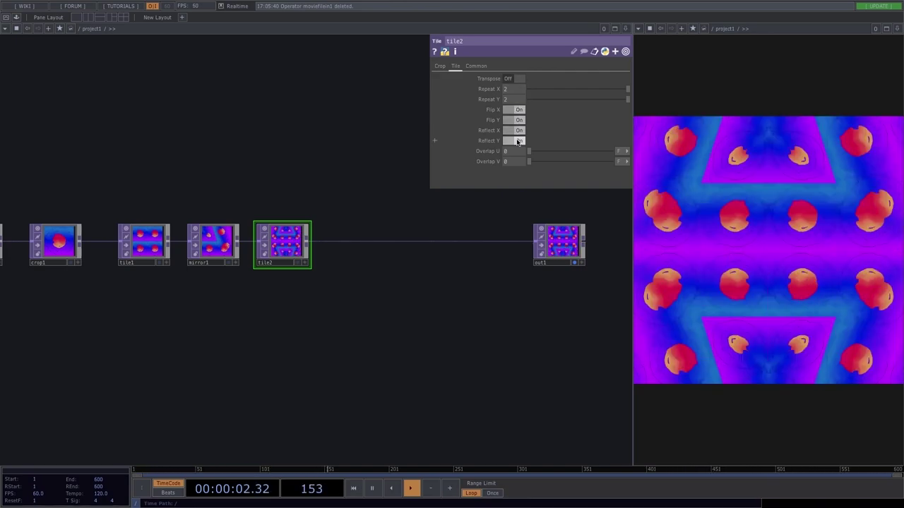
# Step: Insert a Cross TOP between tile2 and out1 and position it below the main chain
pyautogui.rightClick(376, 243)
pyautogui.click(389, 235)
pyautogui.write('cr')
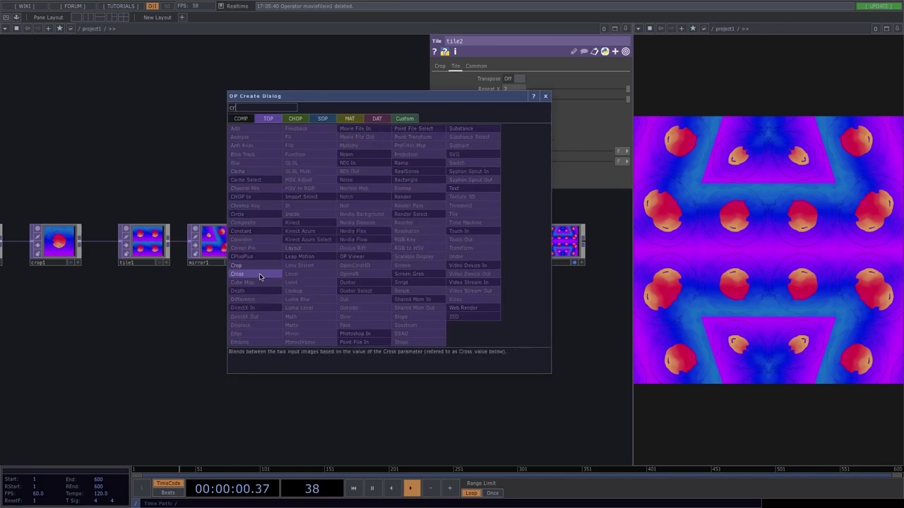
pyautogui.click(261, 276)
pyautogui.click(411, 245)
pyautogui.moveTo(386, 247); pyautogui.dragTo(376, 306)
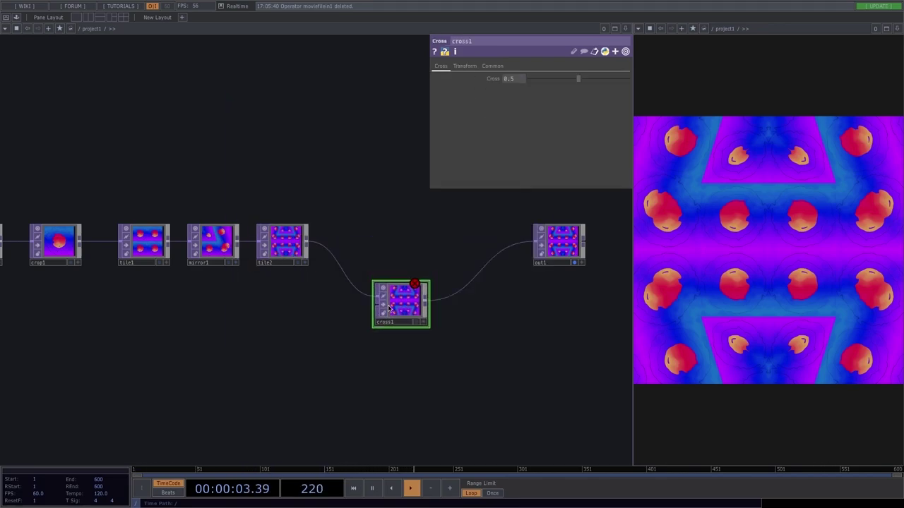
# Step: Wire crop1's output into the second input of cross1
pyautogui.scroll(-3, 346, 316)
pyautogui.moveTo(189, 295); pyautogui.dragTo(209, 298)
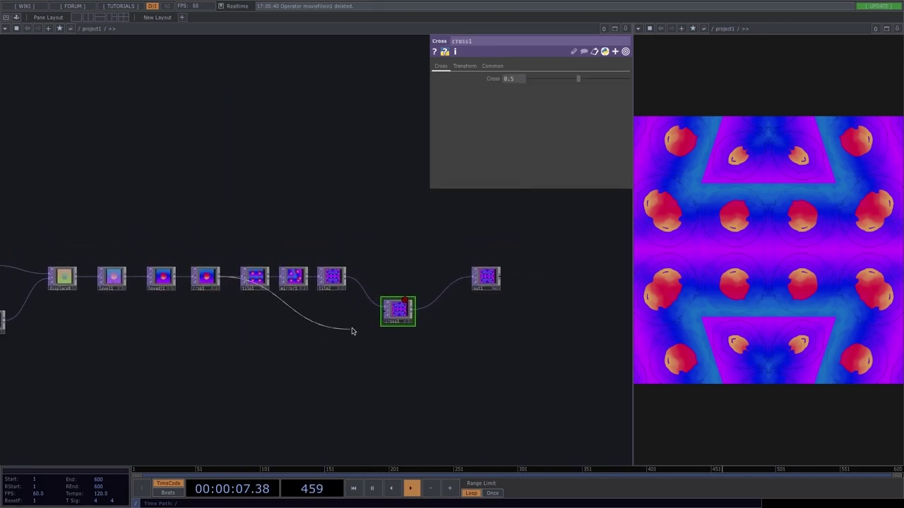
pyautogui.moveTo(348, 332); pyautogui.dragTo(382, 315)
# Step: Set cross1's Cross value to 0.948
pyautogui.scroll(3, 403, 313)
pyautogui.moveTo(579, 80); pyautogui.dragTo(773, 71)
pyautogui.moveTo(637, 84)
pyautogui.mouseDown()
pyautogui.moveTo(542, 78)
pyautogui.moveTo(643, 86)
pyautogui.mouseUp()
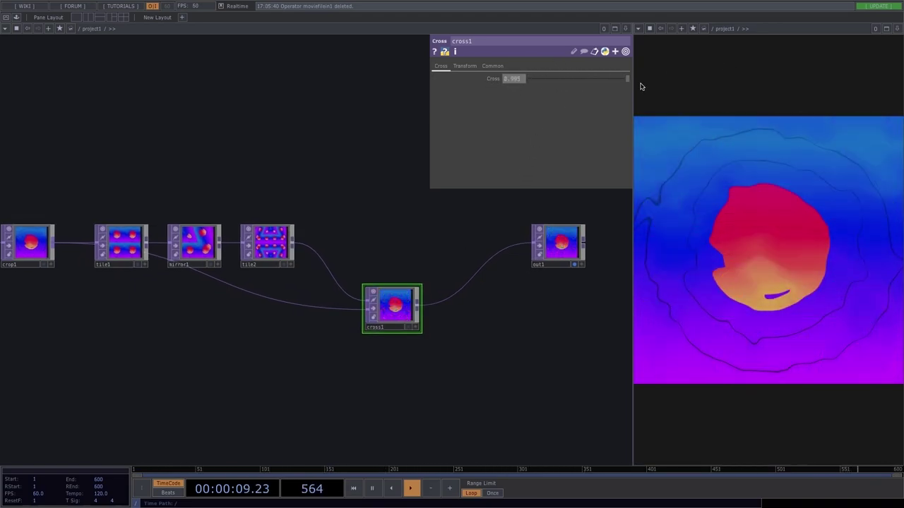
pyautogui.moveTo(406, 223); pyautogui.dragTo(332, 197)
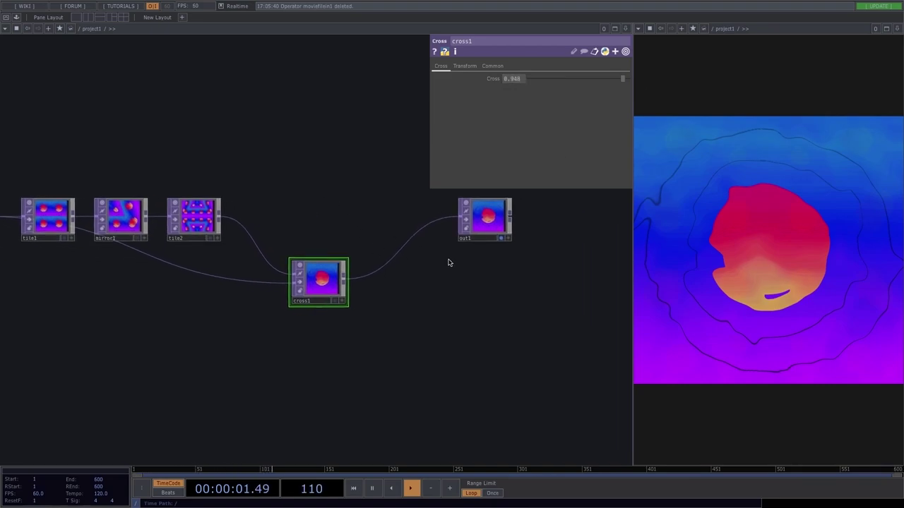
# Step: Move out1 aside, add a Switch TOP, and wire tile2 and cross1 into it
pyautogui.moveTo(490, 217); pyautogui.dragTo(569, 264)
pyautogui.press('Tab')
pyautogui.write('sw')
pyautogui.click(662, 191)
pyautogui.click(451, 233)
pyautogui.moveTo(382, 230); pyautogui.dragTo(277, 203)
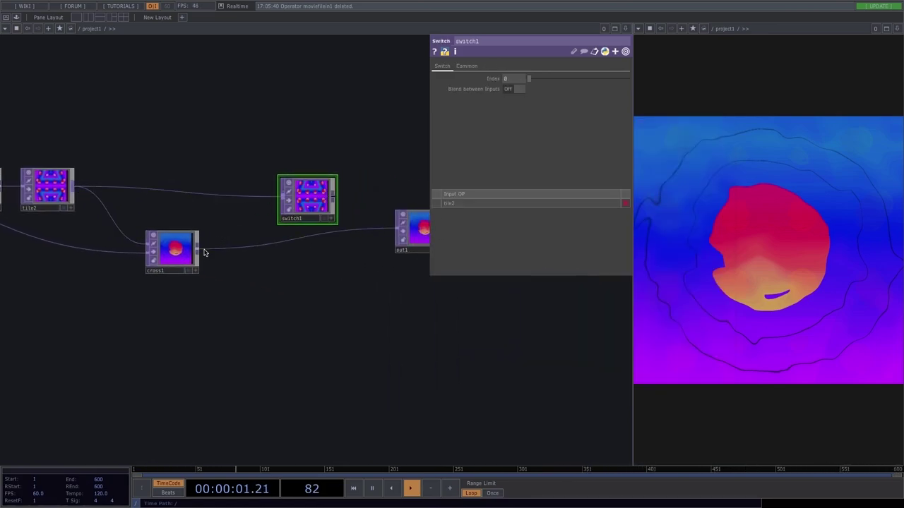
pyautogui.moveTo(213, 245); pyautogui.dragTo(272, 209)
# Step: Wire displace1 into switch1 as its third input, raise switch1, and connect its output to out1
pyautogui.scroll(-5, 296, 271)
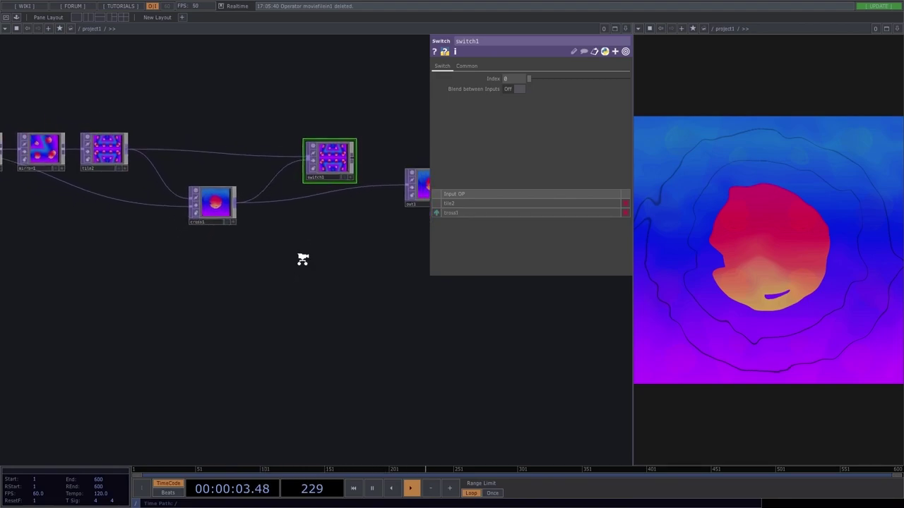
pyautogui.scroll(-3, 302, 262)
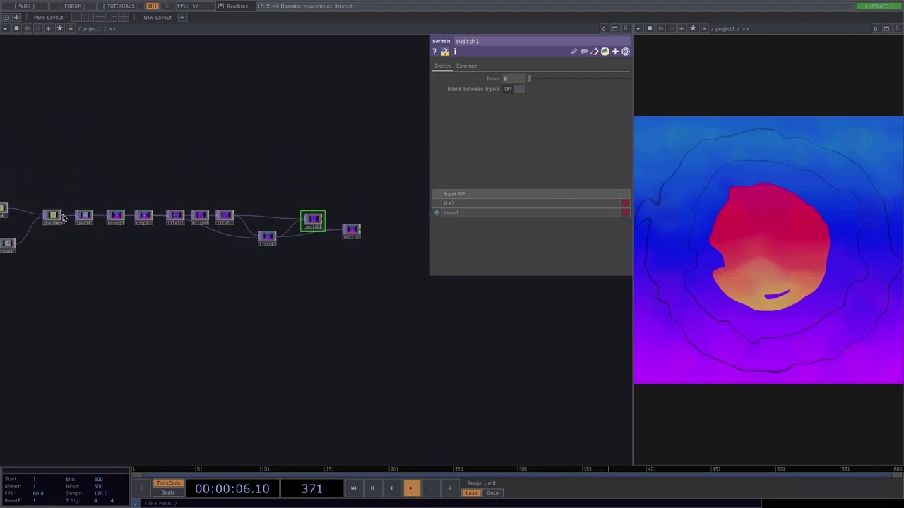
pyautogui.click(309, 218)
pyautogui.moveTo(308, 218); pyautogui.dragTo(309, 151)
pyautogui.scroll(5, 329, 187)
pyautogui.moveTo(323, 250); pyautogui.dragTo(361, 283)
pyautogui.scroll(10, 297, 158)
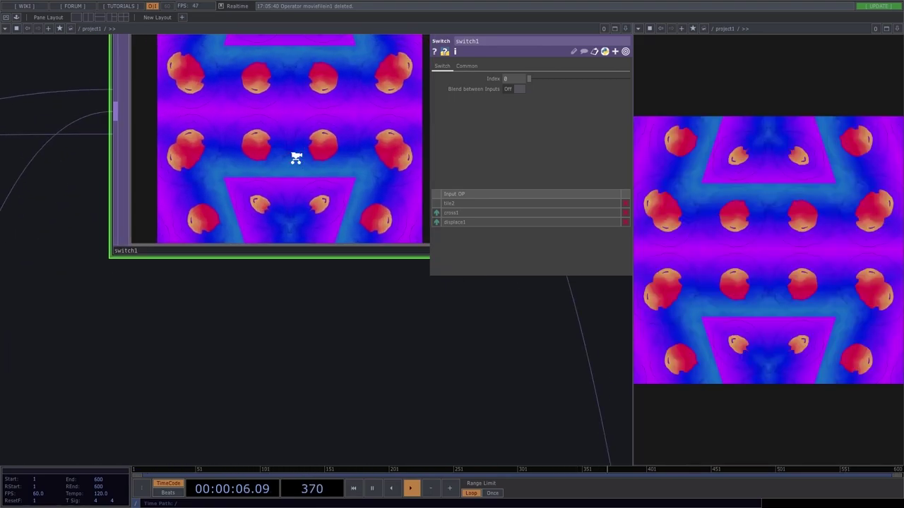
# Step: Try switch1's Index at 1 and 2, turn on Blend between Inputs, and return Index to 0
pyautogui.scroll(-3, 268, 325)
pyautogui.click(511, 83)
pyautogui.write('1')
pyautogui.press('Return')
pyautogui.write('2')
pyautogui.press('Return')
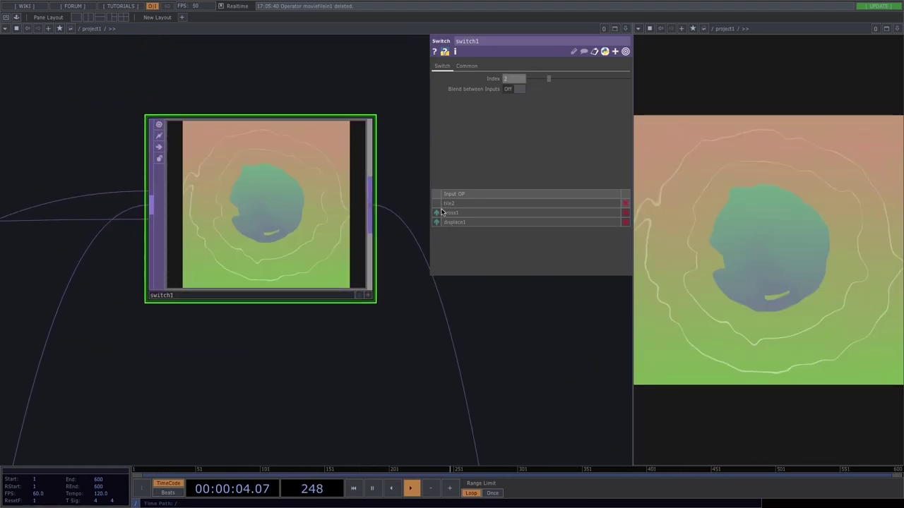
pyautogui.moveTo(550, 79); pyautogui.dragTo(501, 89)
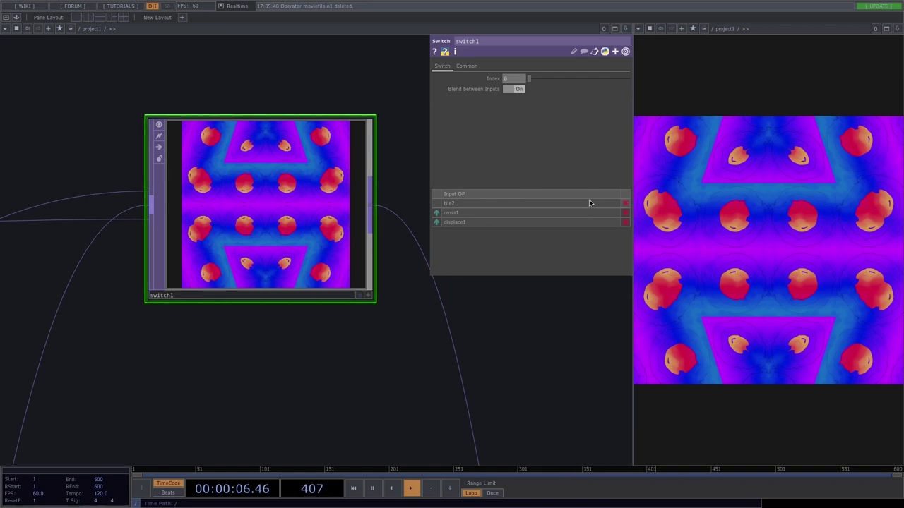
# Step: Move switch1 back down near the main chain, between tile2 and out1
pyautogui.scroll(-6, 383, 260)
pyautogui.moveTo(360, 257); pyautogui.dragTo(344, 357)
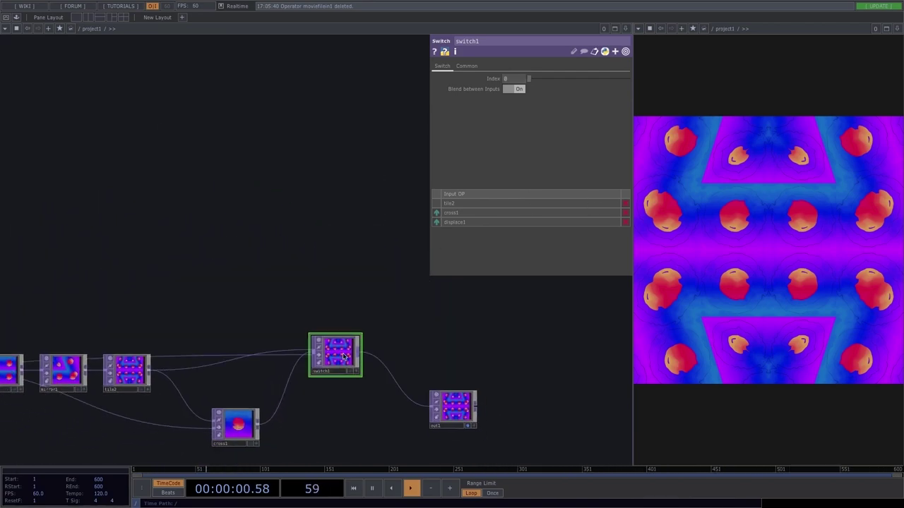
pyautogui.scroll(-2, 344, 357)
pyautogui.moveTo(281, 322); pyautogui.dragTo(341, 272, button='middle')
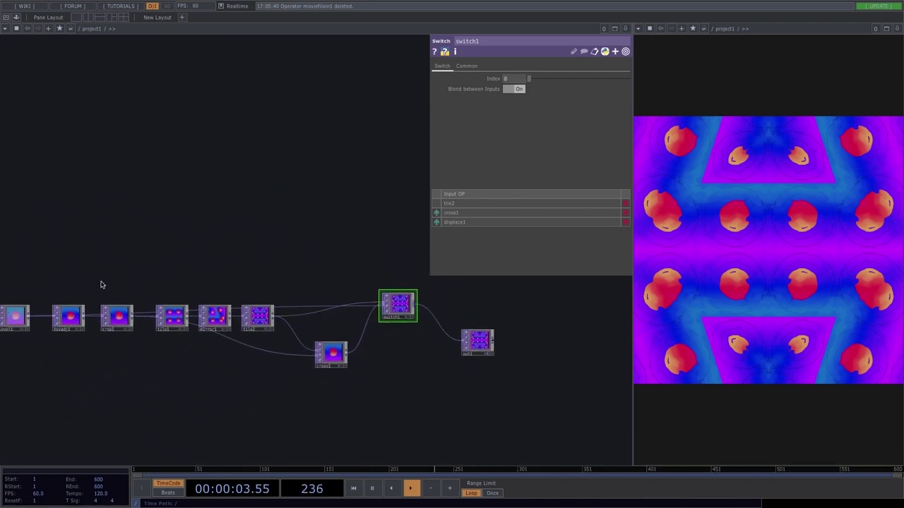
# Step: Delete the nodes from crop1 through switch1, including the cross node, and move the out1 node beside hsvadj1
pyautogui.click(73, 320)
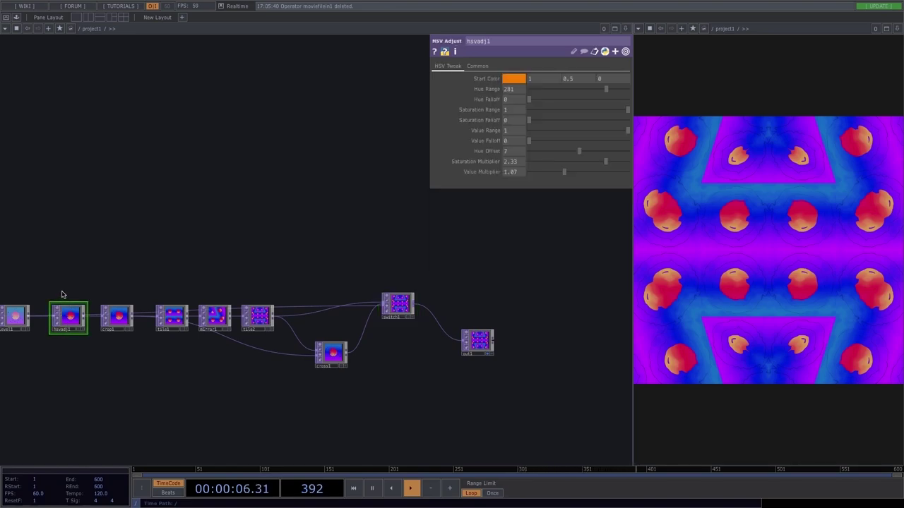
pyautogui.click(121, 319)
pyautogui.moveTo(115, 290); pyautogui.dragTo(413, 369)
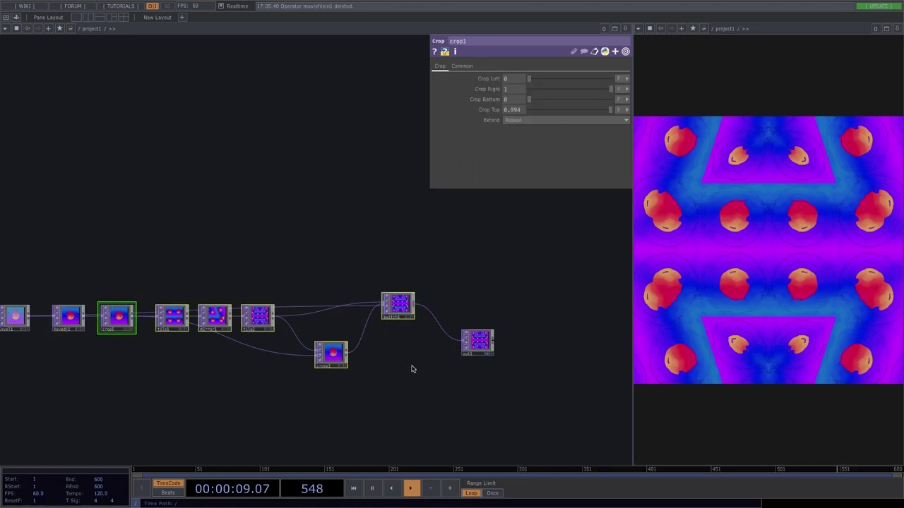
pyautogui.press('Delete')
pyautogui.moveTo(477, 344); pyautogui.dragTo(158, 324)
# Step: Add an LFO CHOP in an empty area of the network below the existing nodes
pyautogui.moveTo(178, 392); pyautogui.dragTo(506, 356)
pyautogui.scroll(-2, 505, 354)
pyautogui.moveTo(420, 372); pyautogui.dragTo(523, 321)
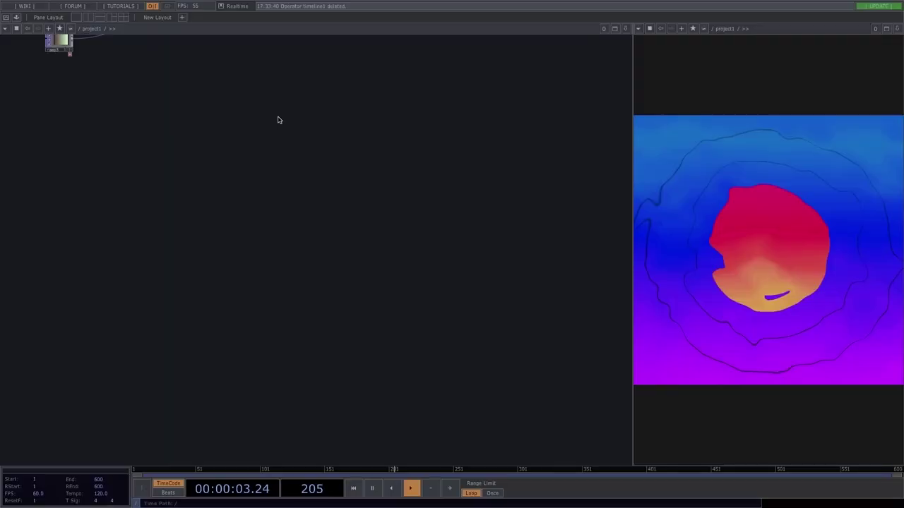
pyautogui.press('Tab')
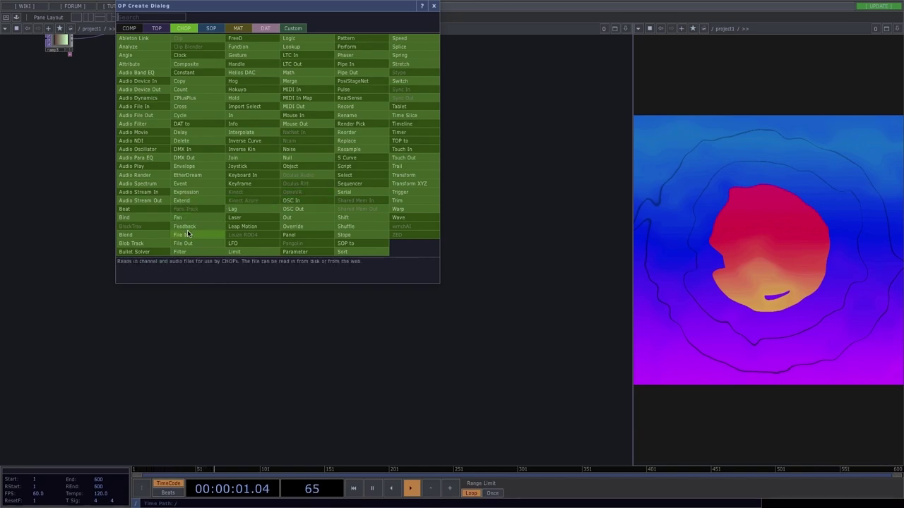
pyautogui.write('lf')
pyautogui.click(239, 244)
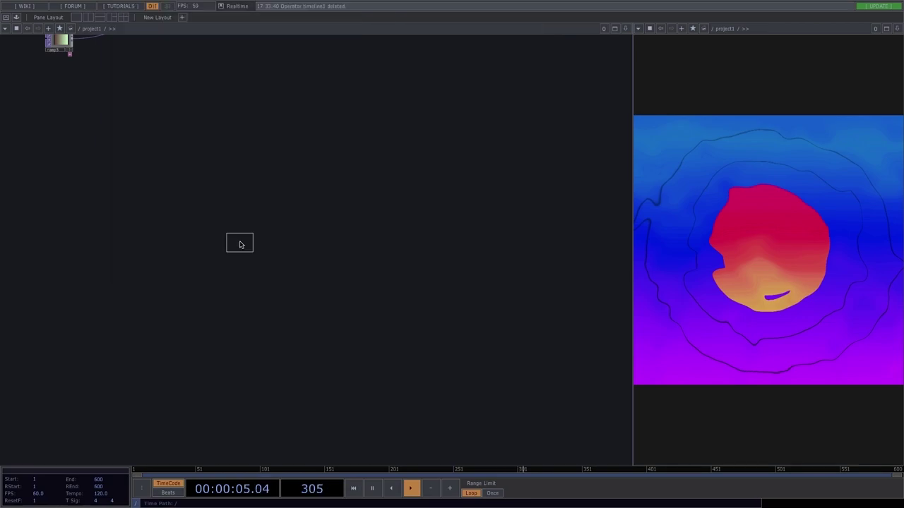
pyautogui.scroll(3, 90, 246)
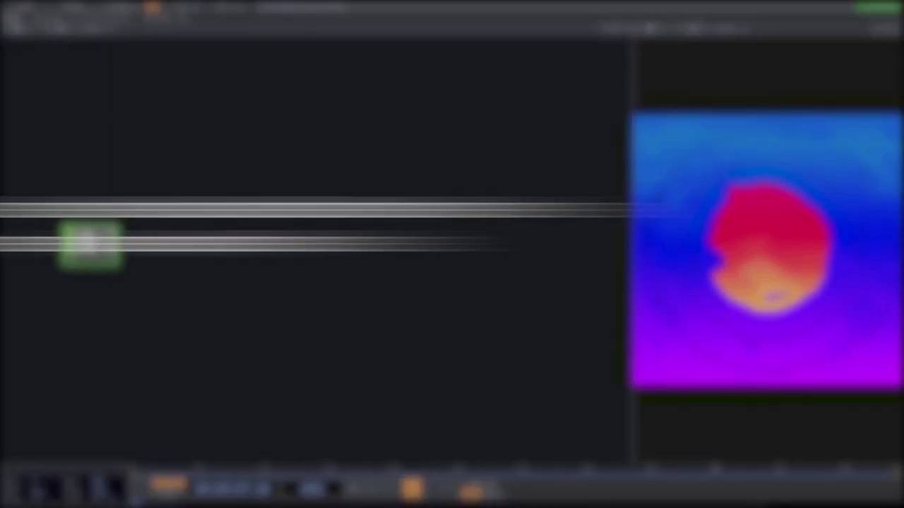
pyautogui.click(100, 235)
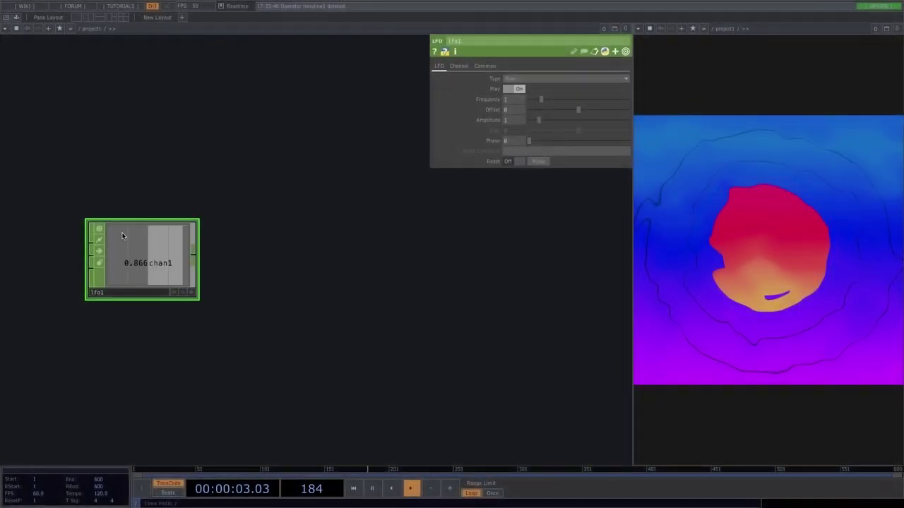
# Step: Pause playback, reposition the LFO node, and place a Pattern CHOP just below it
pyautogui.press('space')
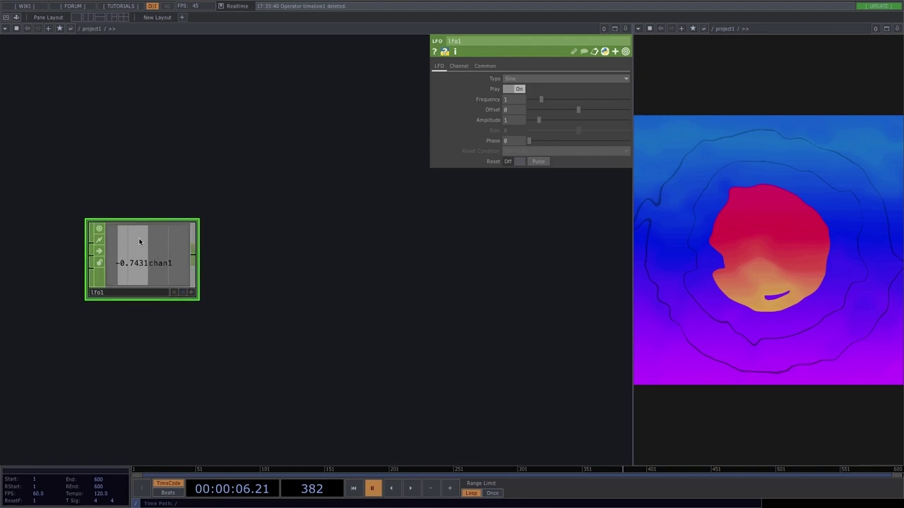
pyautogui.moveTo(152, 267); pyautogui.dragTo(165, 195)
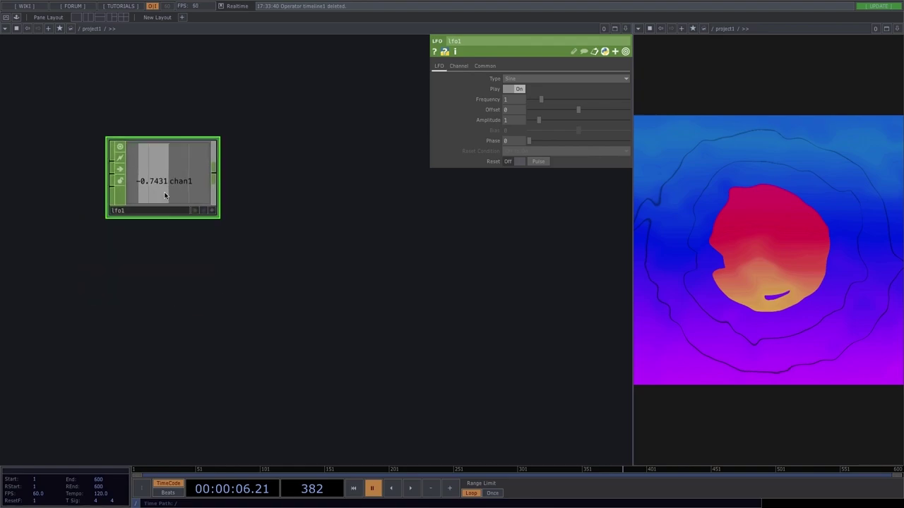
pyautogui.press('Tab')
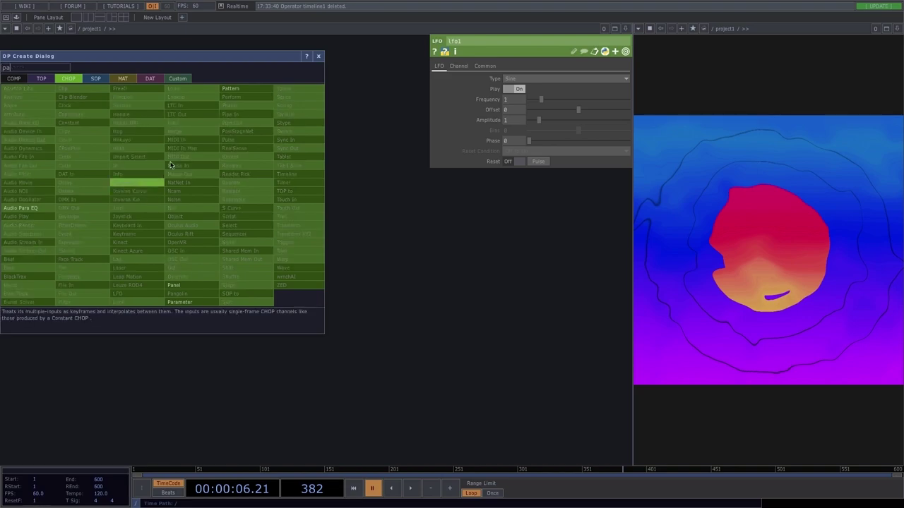
pyautogui.click(230, 89)
pyautogui.click(178, 254)
pyautogui.moveTo(177, 252); pyautogui.dragTo(157, 274)
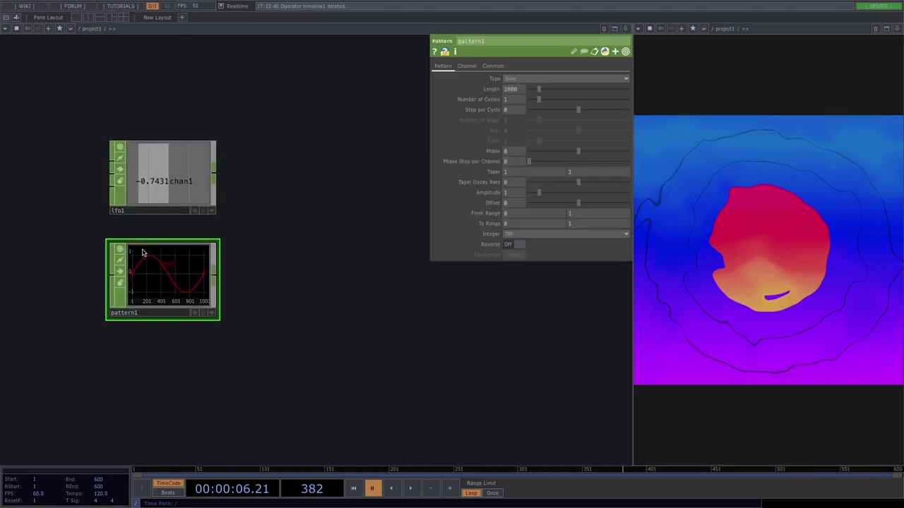
pyautogui.scroll(2, 188, 238)
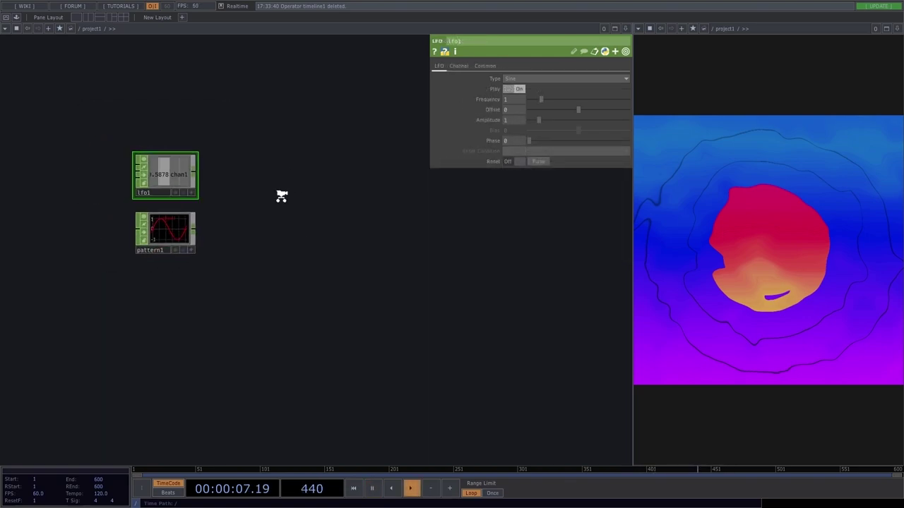
# Step: Move the lfo1 node across the network to just below the noise1 node
pyautogui.moveTo(282, 196); pyautogui.dragTo(139, 291)
pyautogui.moveTo(71, 251); pyautogui.dragTo(192, 284)
pyautogui.scroll(-3, 255, 190)
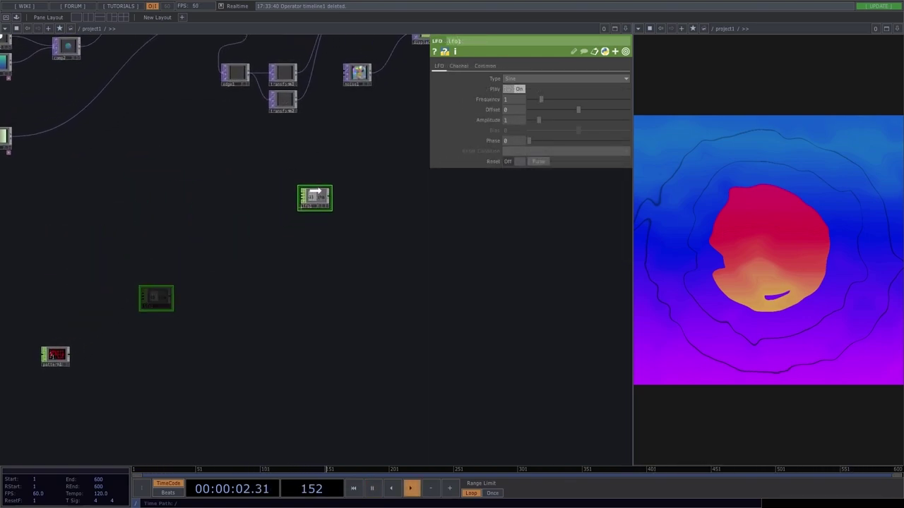
pyautogui.moveTo(315, 191); pyautogui.dragTo(287, 218)
pyautogui.scroll(3, 351, 112)
# Step: Try a Period of about 1.28 on the noise1 node
pyautogui.click(294, 184)
pyautogui.scroll(3, 295, 183)
pyautogui.moveTo(569, 100); pyautogui.dragTo(592, 103)
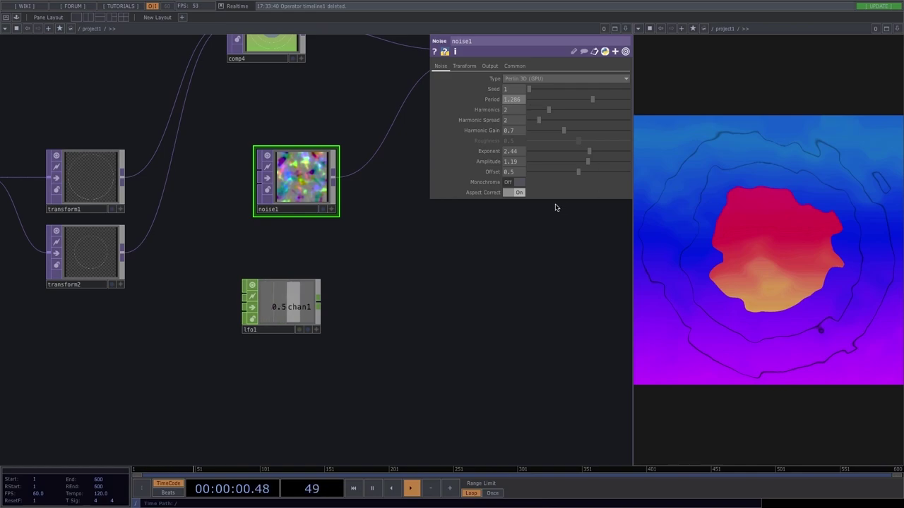
# Step: Make the lfo1 viewer active and link its chan1 channel to noise1's Period as a CHOP Reference
pyautogui.click(247, 300)
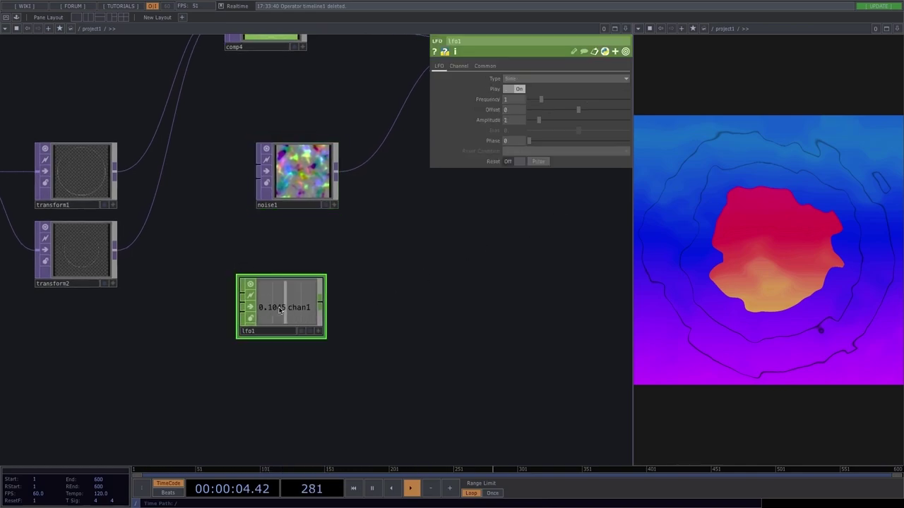
pyautogui.click(315, 325)
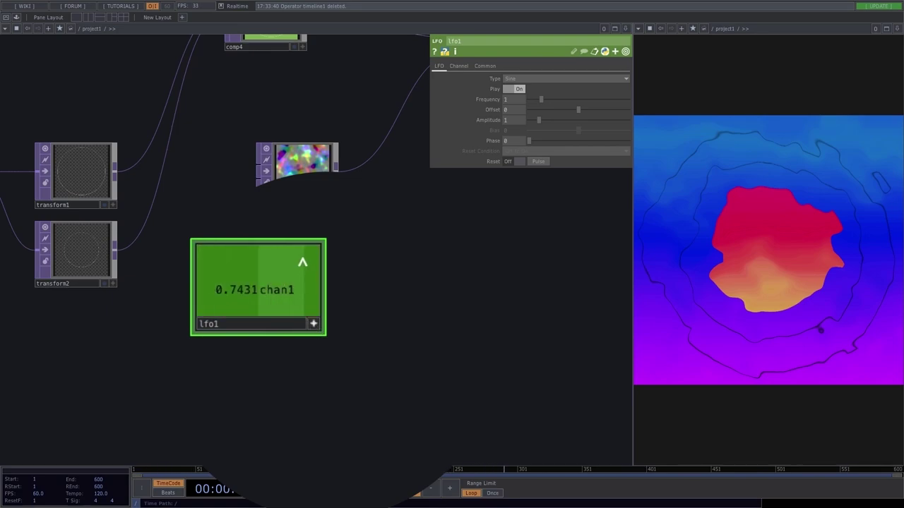
pyautogui.moveTo(280, 292); pyautogui.dragTo(508, 98)
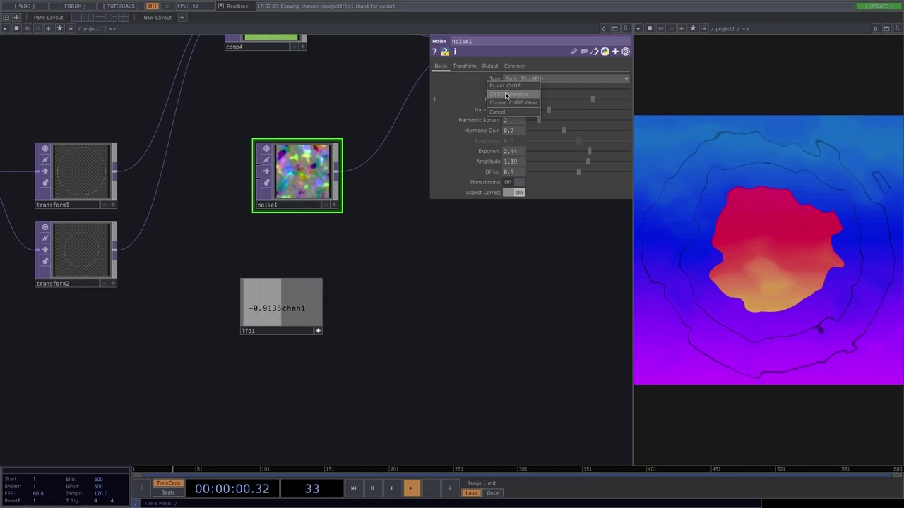
pyautogui.click(509, 94)
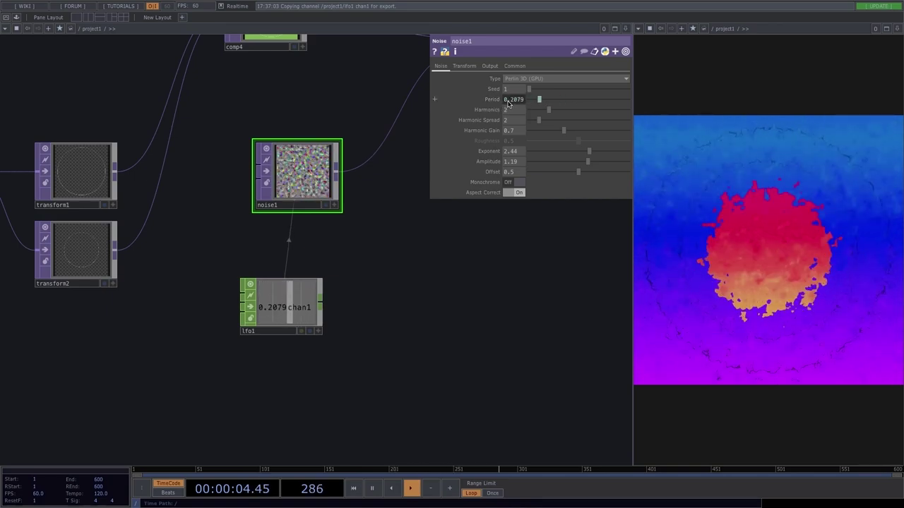
# Step: Change the lfo1 waveform type to Gaussian and set its Frequency to 0.1
pyautogui.click(312, 296)
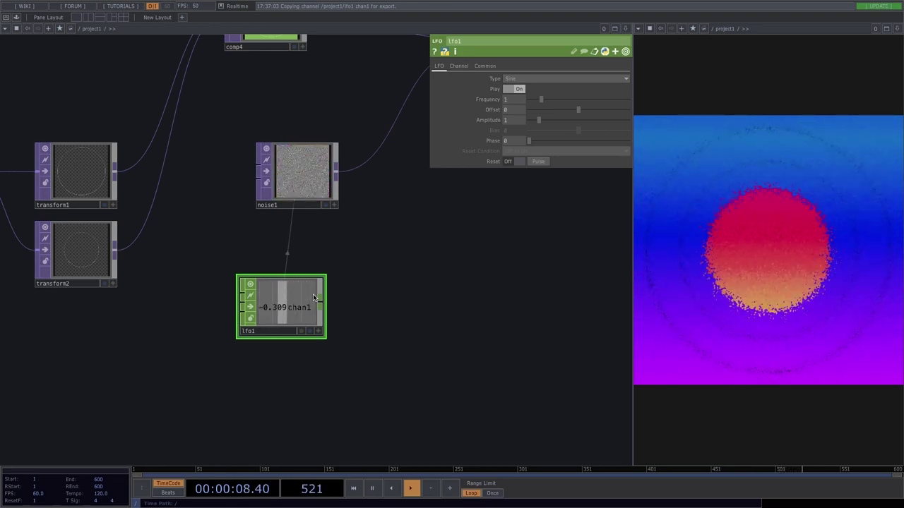
pyautogui.click(514, 77)
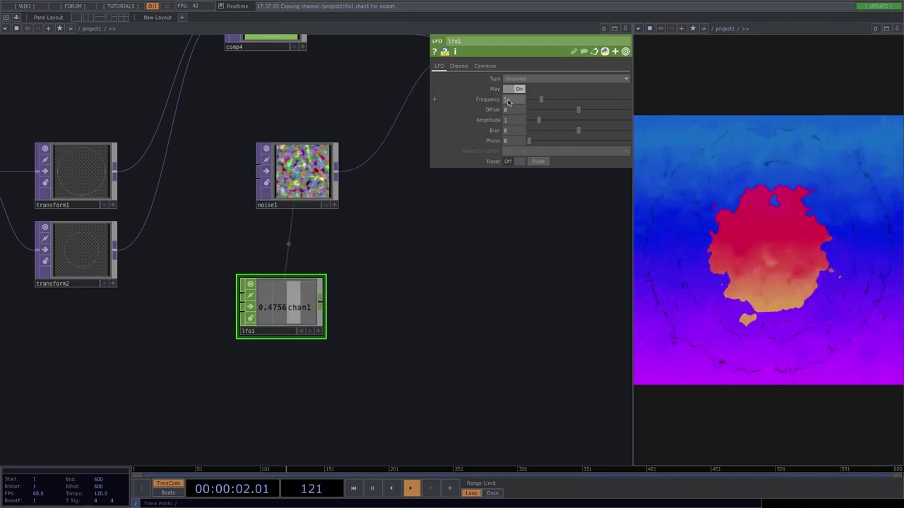
pyautogui.click(507, 100)
pyautogui.write('0.01')
pyautogui.press('Return')
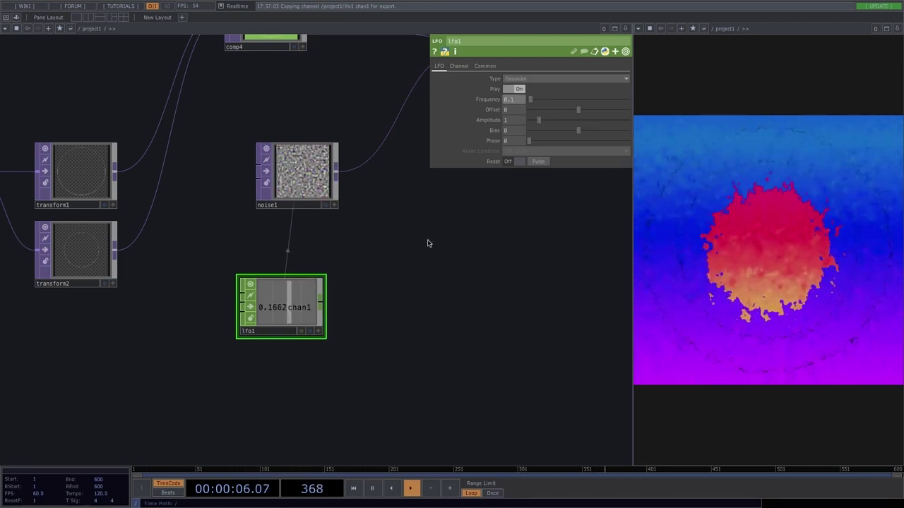
# Step: Move lfo1 further away below noise1 and connect a new Math CHOP to its output
pyautogui.moveTo(286, 319); pyautogui.dragTo(239, 398)
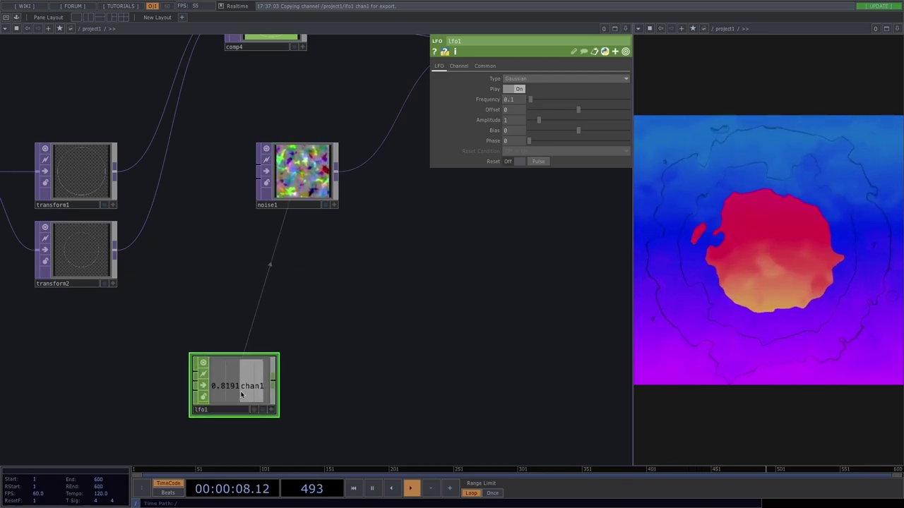
pyautogui.click(297, 173)
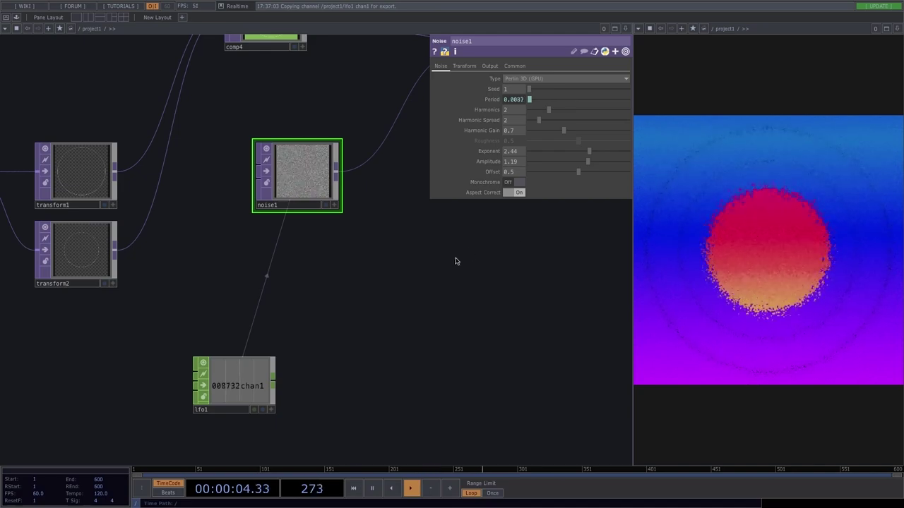
pyautogui.moveTo(377, 308); pyautogui.dragTo(374, 264)
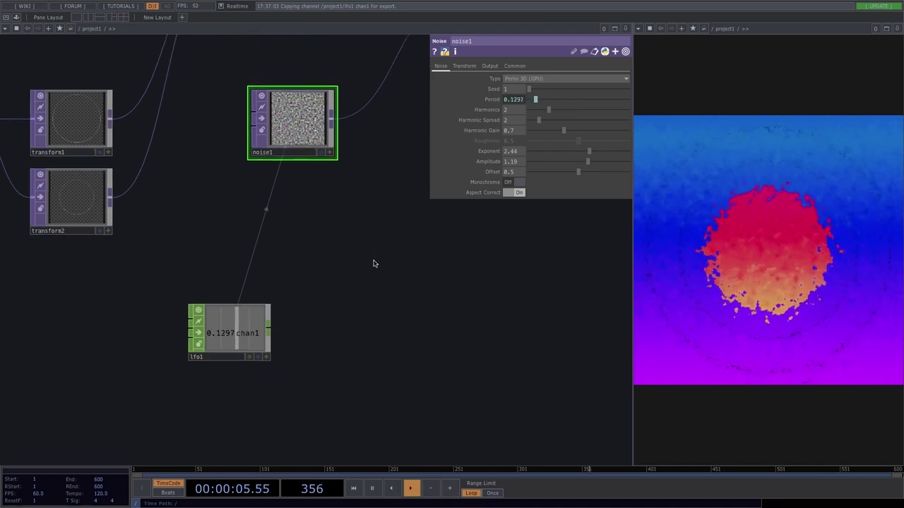
pyautogui.rightClick(270, 334)
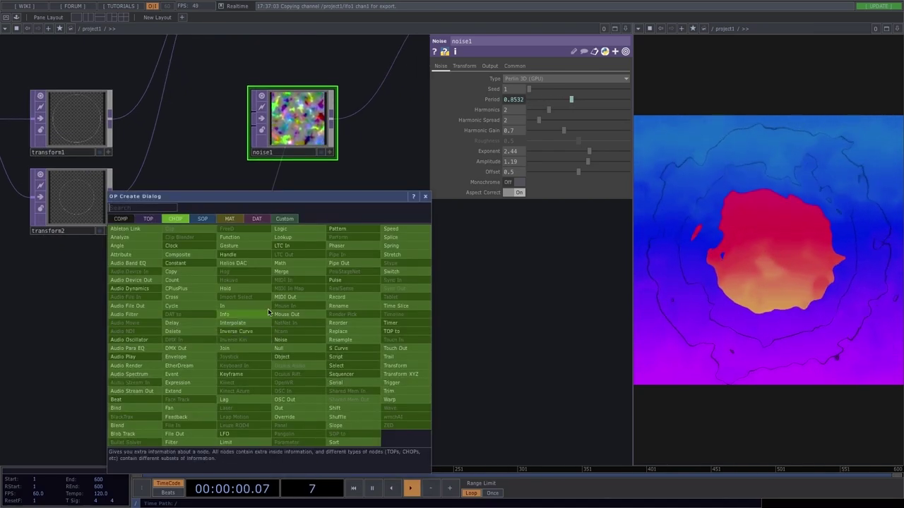
pyautogui.click(299, 263)
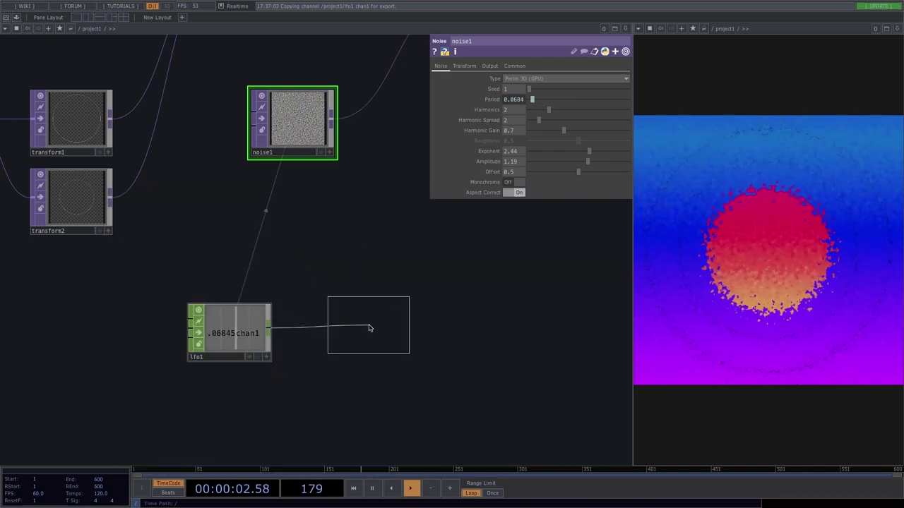
pyautogui.click(369, 325)
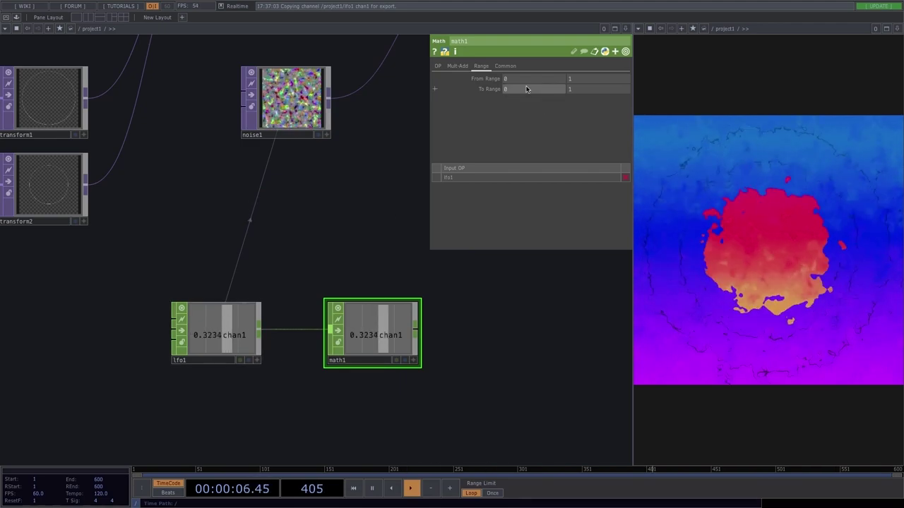
# Step: Set the math1 node's To Range to 1 and 2
pyautogui.press('Tab')
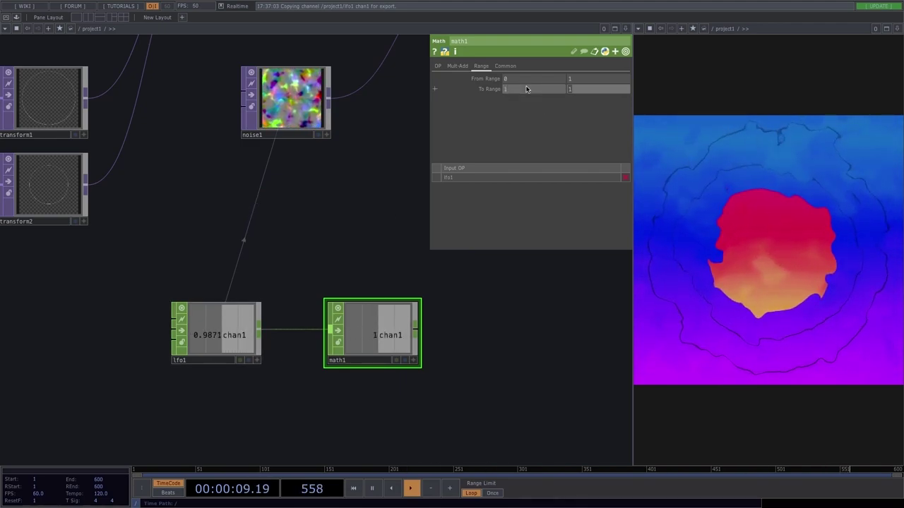
pyautogui.write('2')
pyautogui.press('Return')
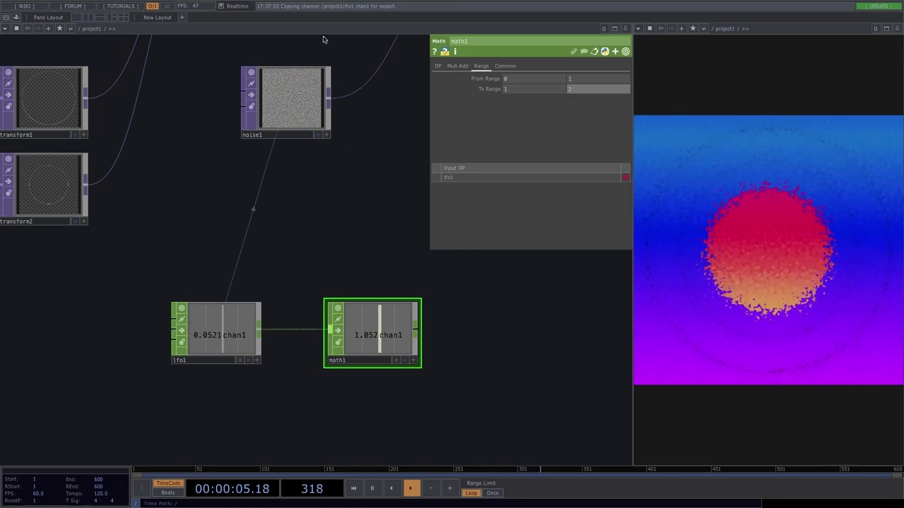
# Step: Move math1 closer to lfo1 and connect a new Null CHOP to its output
pyautogui.moveTo(285, 255); pyautogui.dragTo(195, 256)
pyautogui.moveTo(197, 257); pyautogui.dragTo(194, 252, button='middle')
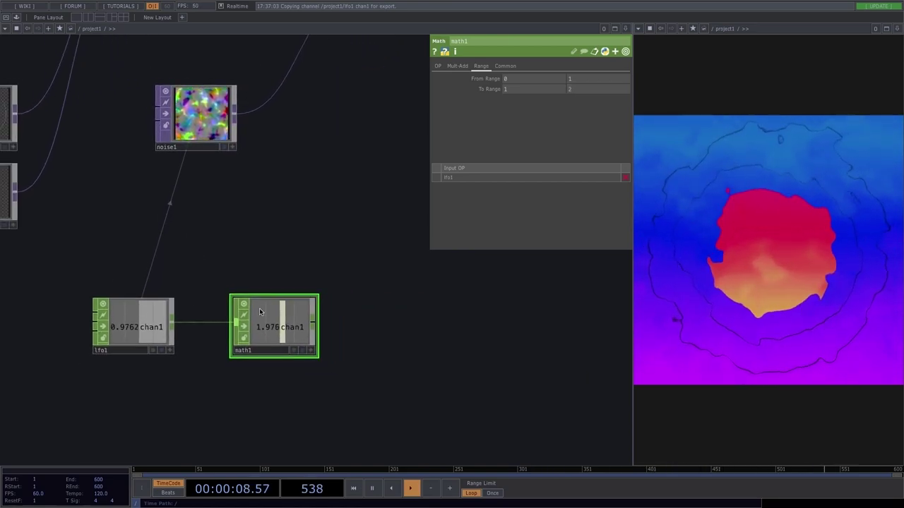
pyautogui.moveTo(274, 325); pyautogui.dragTo(242, 325)
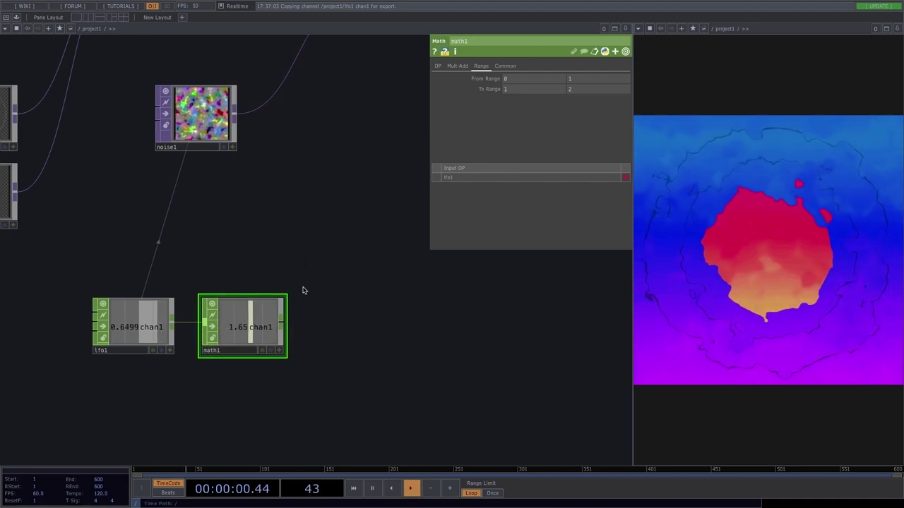
pyautogui.rightClick(285, 327)
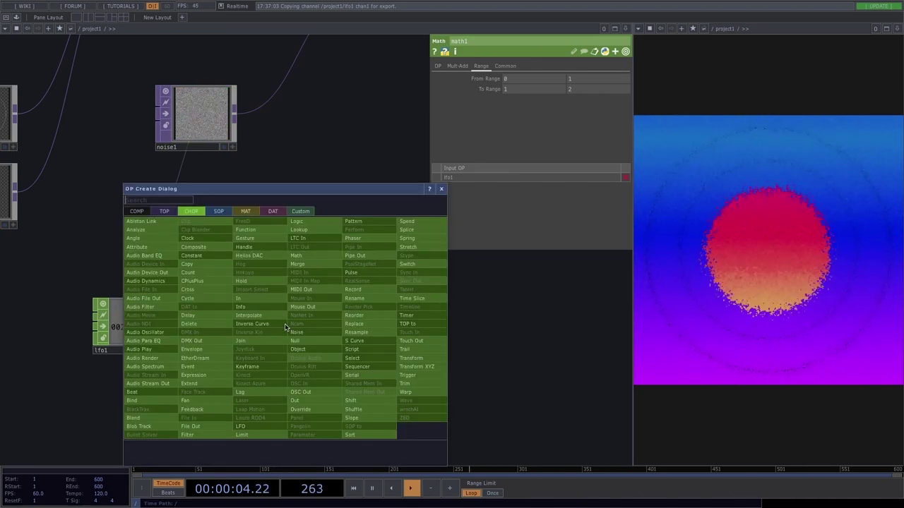
pyautogui.click(299, 341)
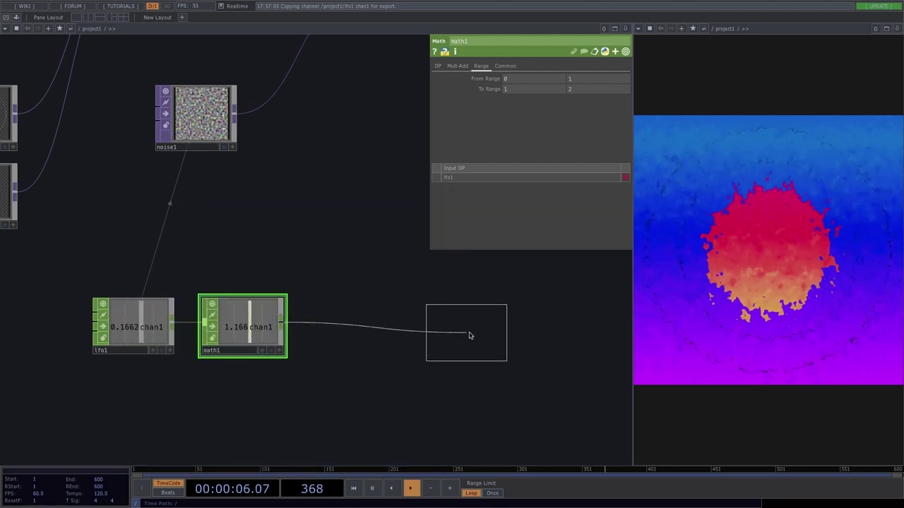
pyautogui.click(474, 330)
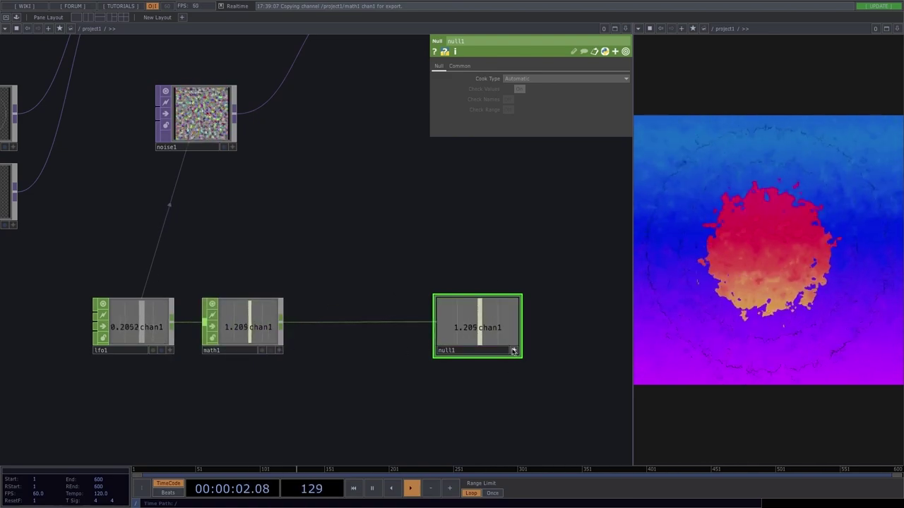
# Step: Link null1's chan1 to noise1's Period as a CHOP Reference and move null1 further away from math1
pyautogui.click(199, 113)
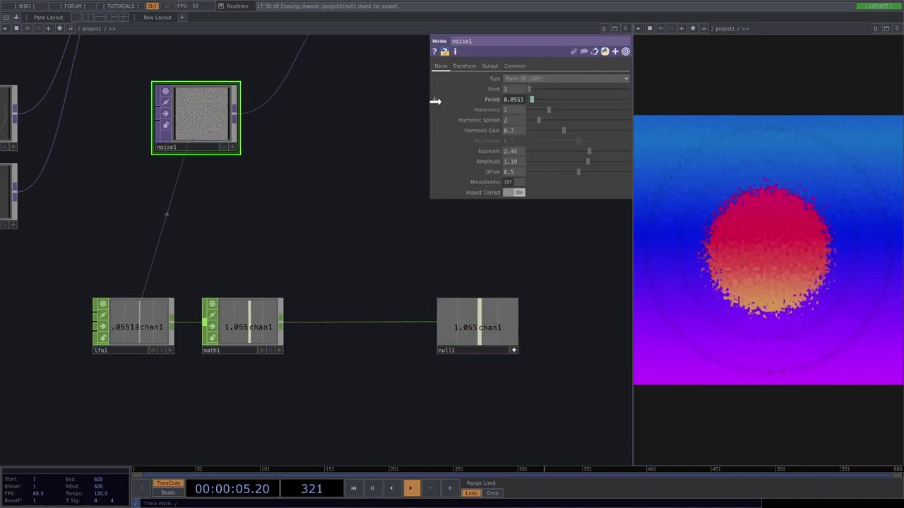
pyautogui.moveTo(514, 101); pyautogui.dragTo(517, 99)
pyautogui.click(520, 96)
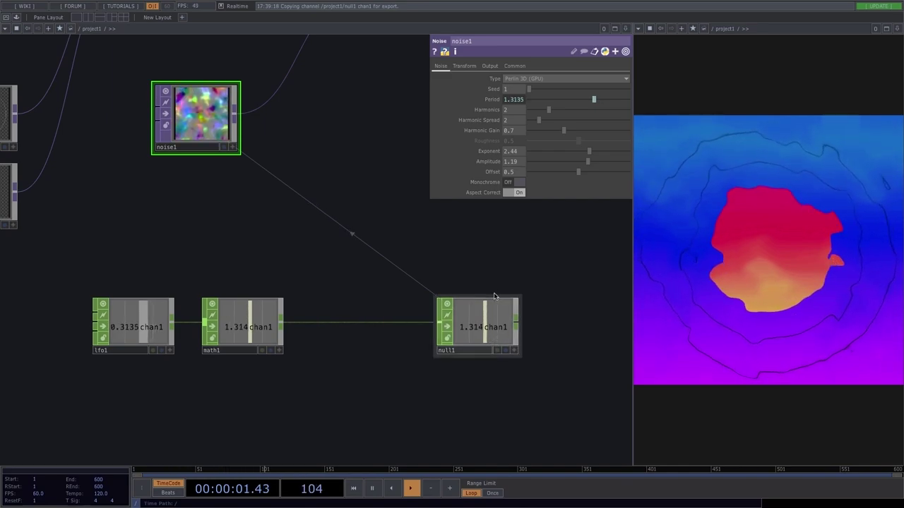
pyautogui.moveTo(492, 333); pyautogui.dragTo(571, 334)
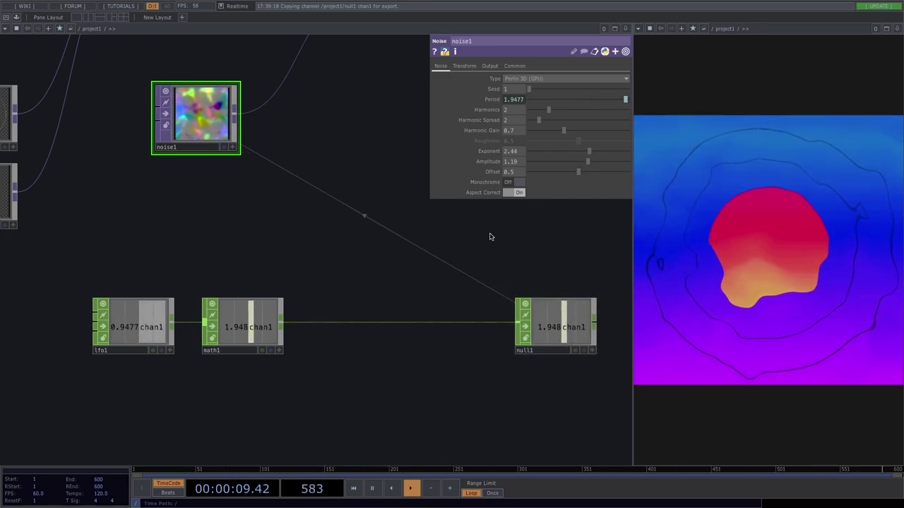
# Step: Review lfo1's settings, the node chain and the Invert parameter of level1
pyautogui.click(118, 328)
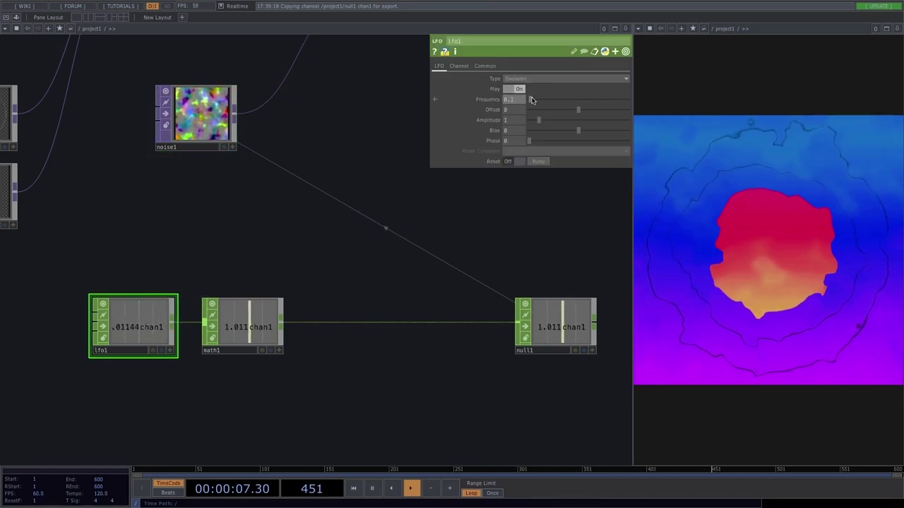
pyautogui.scroll(-1, 367, 331)
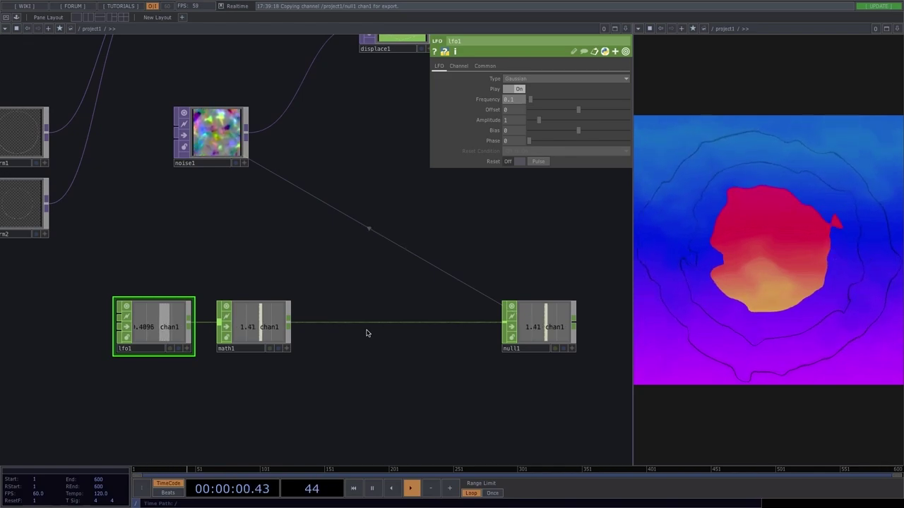
pyautogui.scroll(-3, 367, 331)
pyautogui.moveTo(462, 317); pyautogui.dragTo(390, 322)
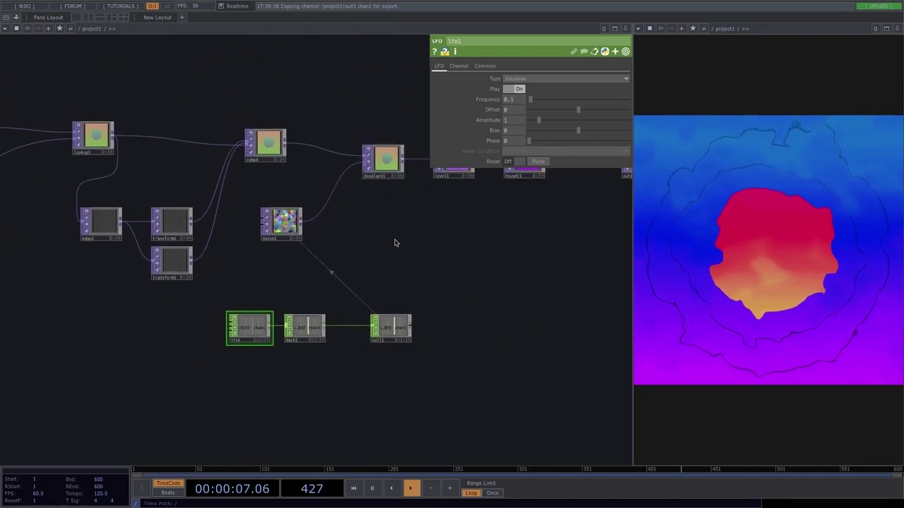
pyautogui.scroll(-3, 266, 349)
pyautogui.moveTo(260, 302); pyautogui.dragTo(256, 302)
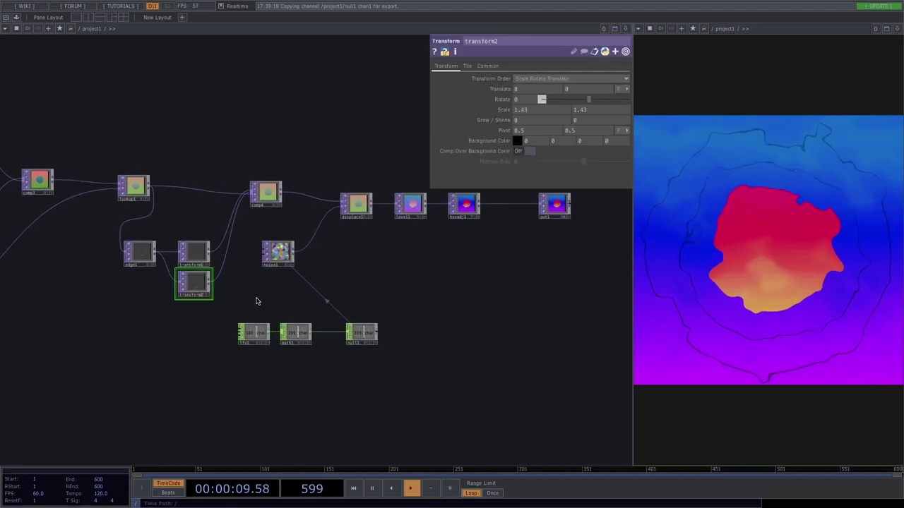
pyautogui.click(414, 206)
pyautogui.scroll(3, 414, 262)
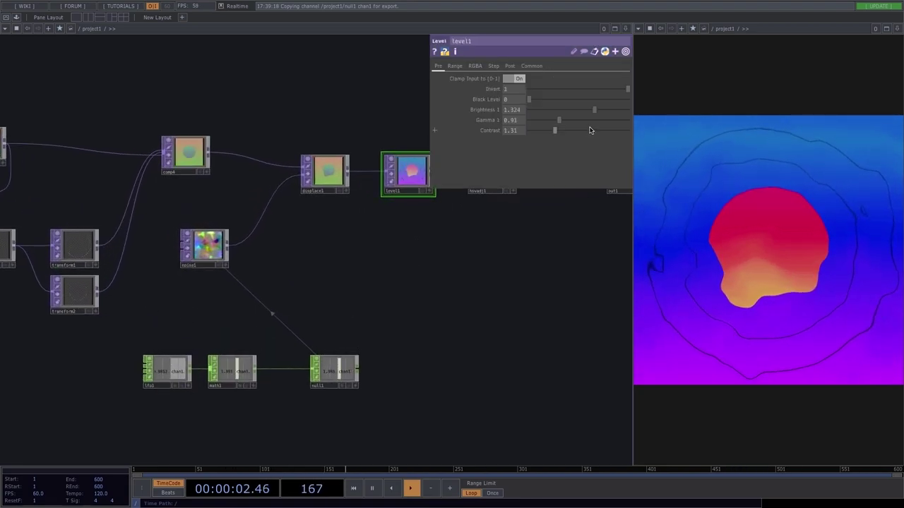
pyautogui.moveTo(625, 89)
pyautogui.mouseDown()
pyautogui.moveTo(533, 90)
pyautogui.moveTo(631, 96)
pyautogui.mouseUp()
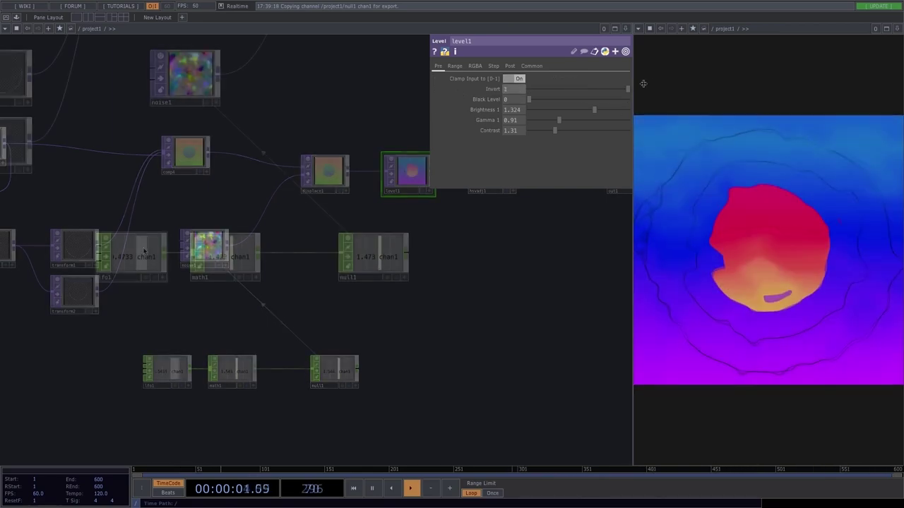
# Step: Duplicate null1 below the original with math1 as its input, and rename the original null to noisePeriod
pyautogui.click(379, 257)
pyautogui.hotkey('ctrl', 'v')
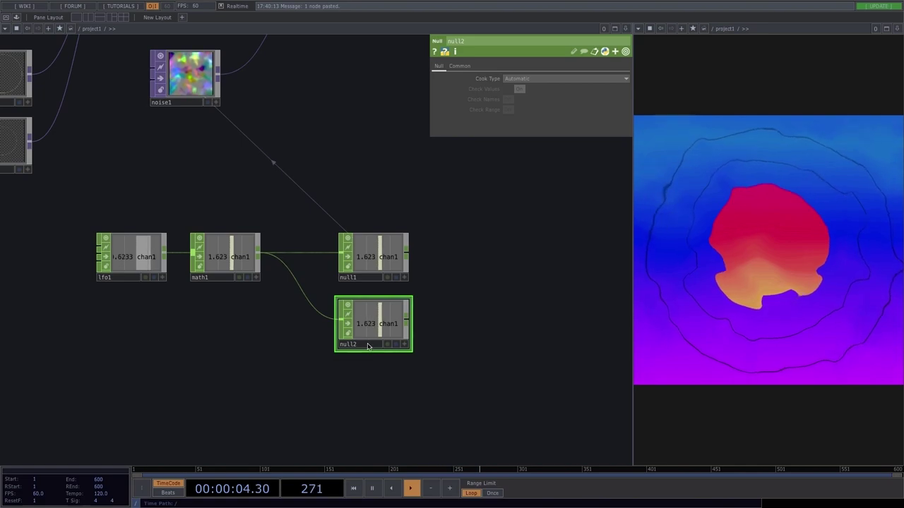
pyautogui.click(366, 276)
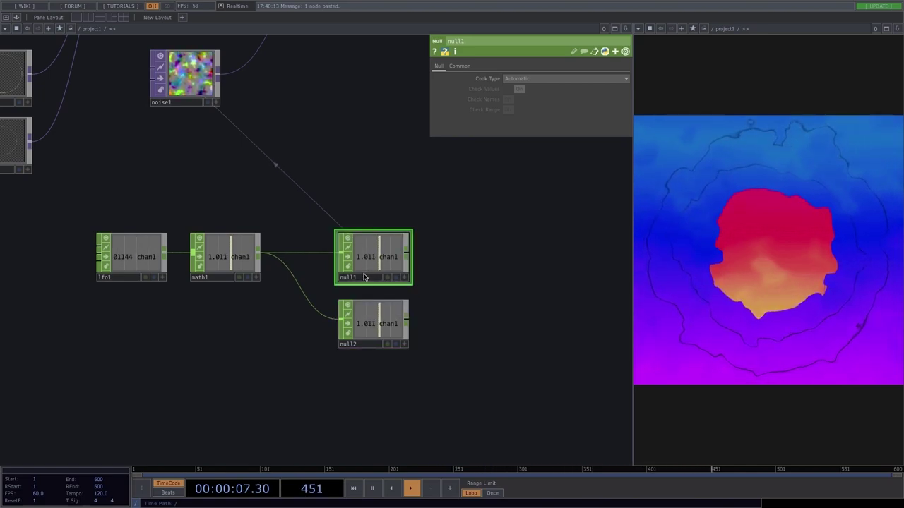
pyautogui.write('noise')
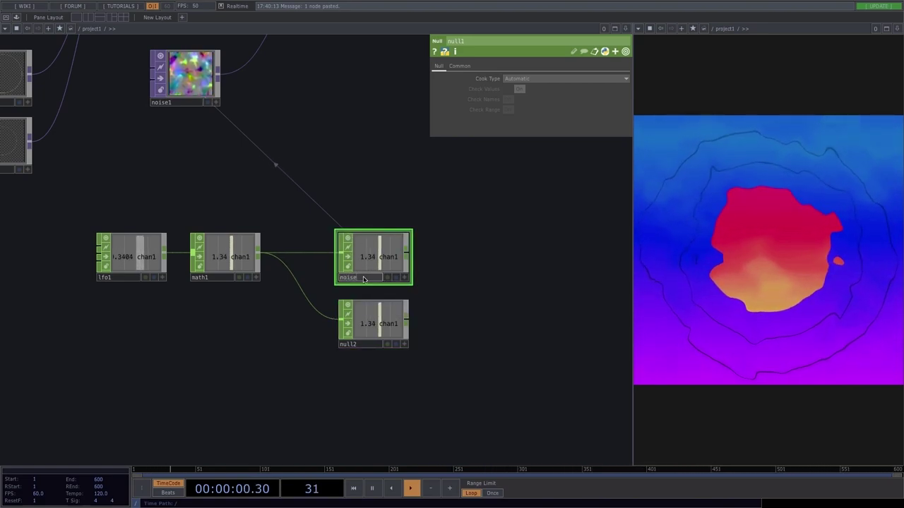
pyautogui.write('Pariod')
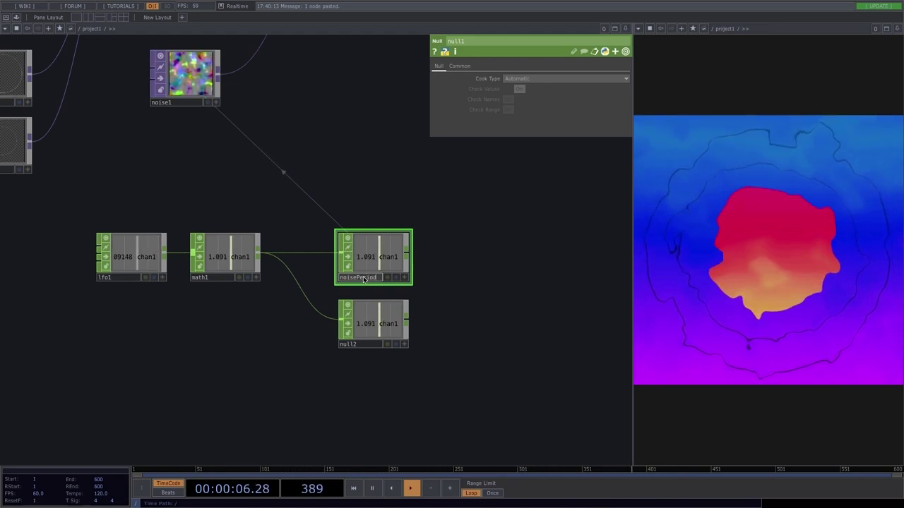
pyautogui.press('Return')
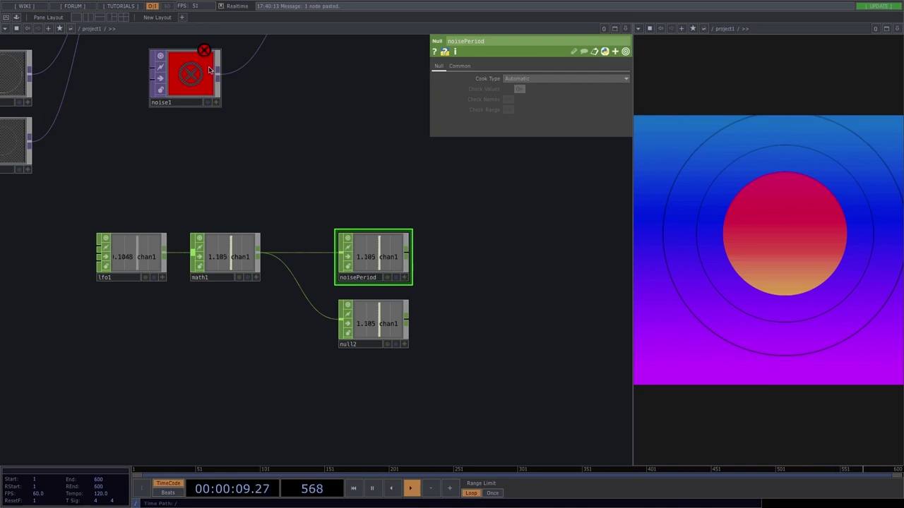
# Step: Check the error on noise1 and relink its Period parameter to chan1 of the noisePeriod node
pyautogui.moveTo(204, 51)
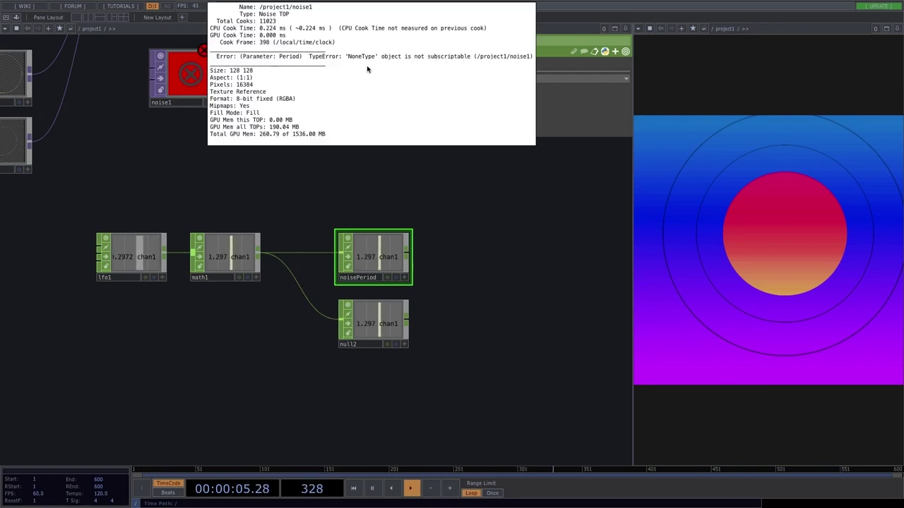
pyautogui.click(181, 79)
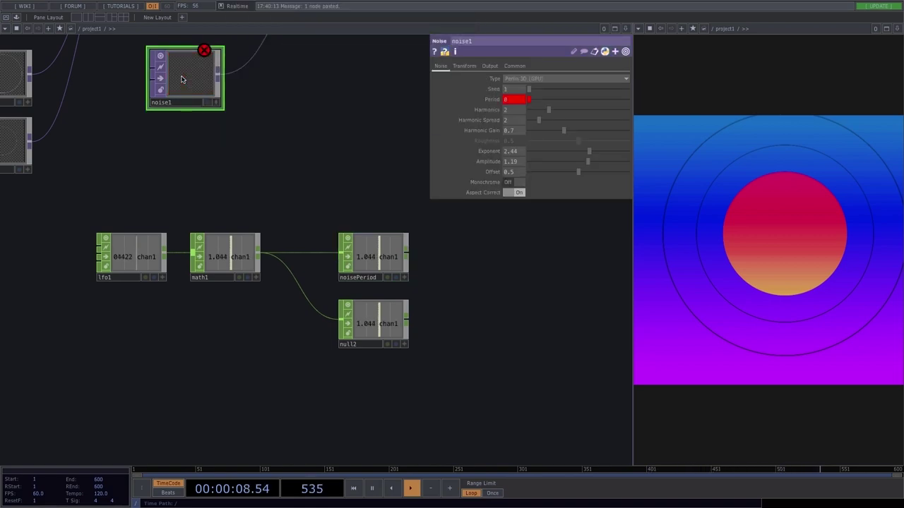
pyautogui.click(505, 101)
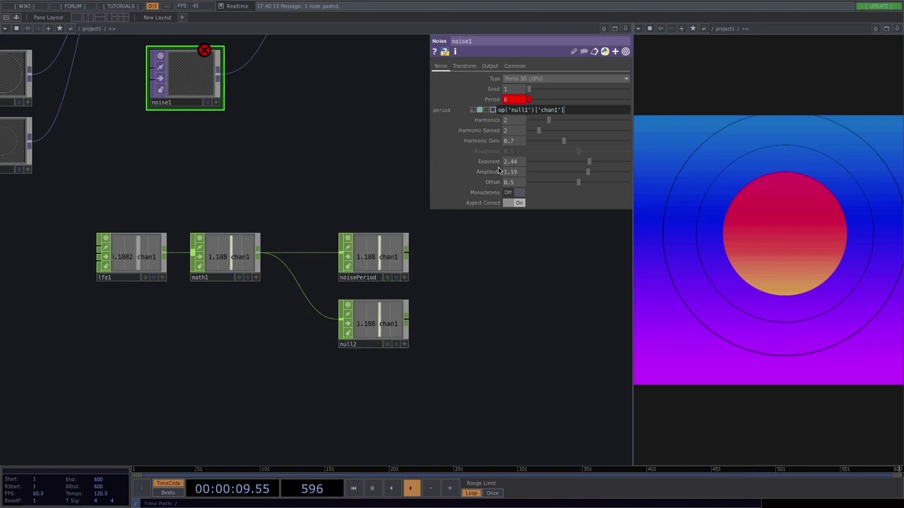
pyautogui.click(404, 277)
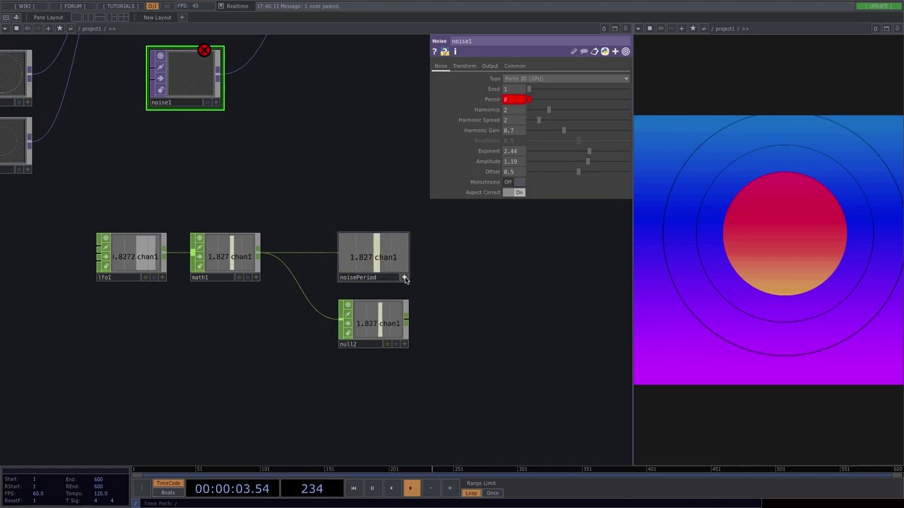
pyautogui.moveTo(388, 256); pyautogui.dragTo(486, 164)
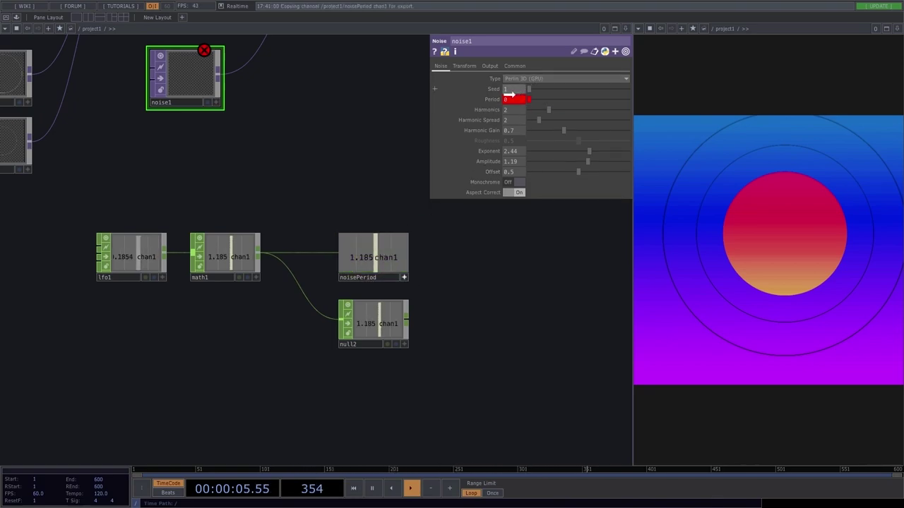
pyautogui.moveTo(507, 99); pyautogui.dragTo(510, 99)
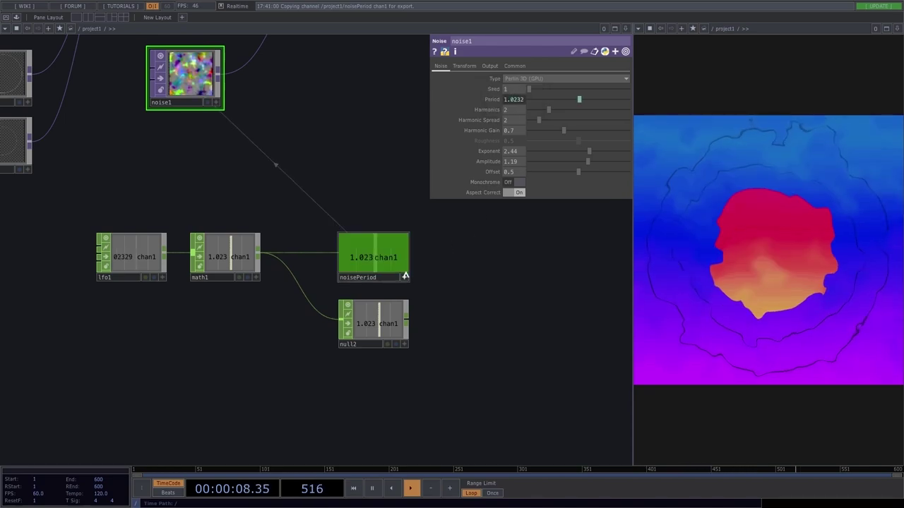
pyautogui.click(392, 278)
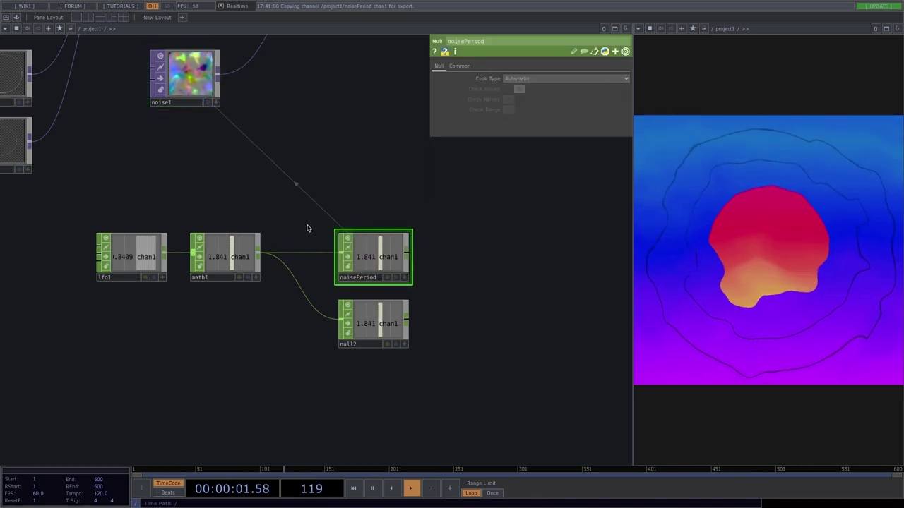
# Step: Rename null2 to invert and move it slightly further below noisePeriod
pyautogui.moveTo(415, 264); pyautogui.dragTo(428, 308, button='middle')
pyautogui.moveTo(428, 308); pyautogui.dragTo(366, 268)
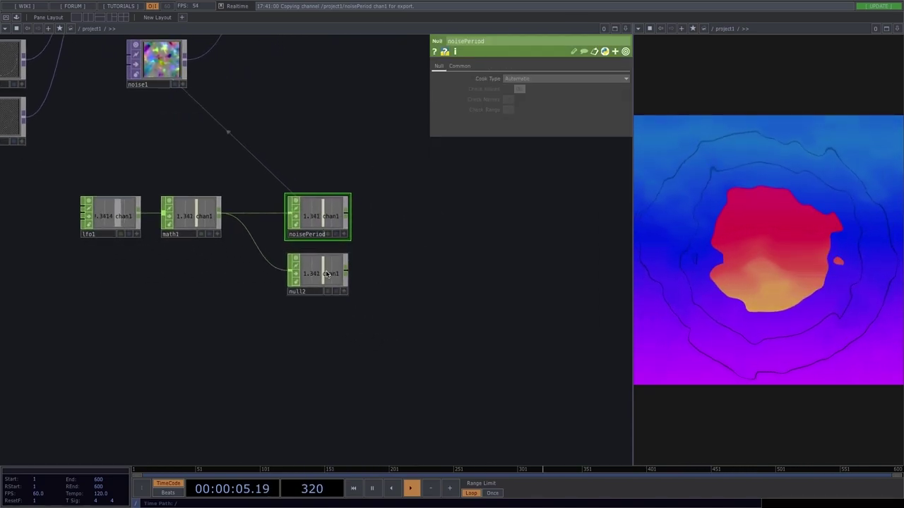
pyautogui.scroll(1, 309, 289)
pyautogui.click(309, 292)
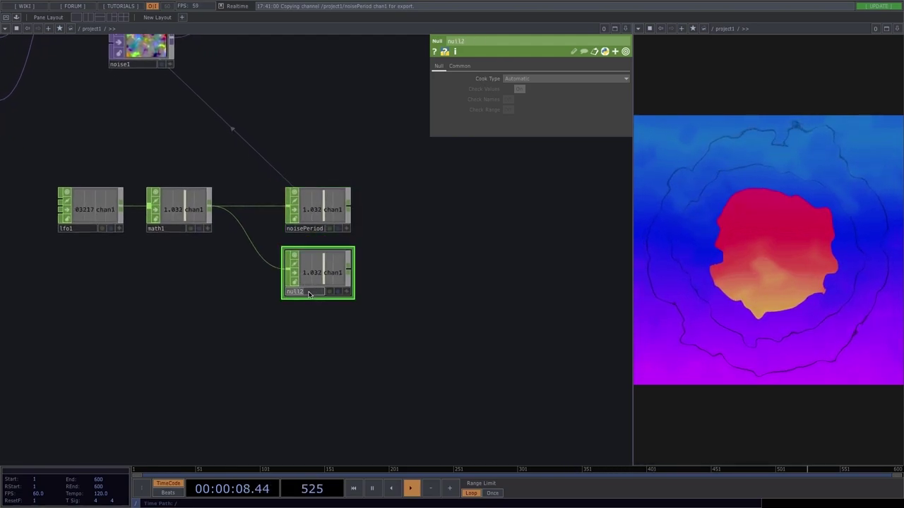
pyautogui.write('invert')
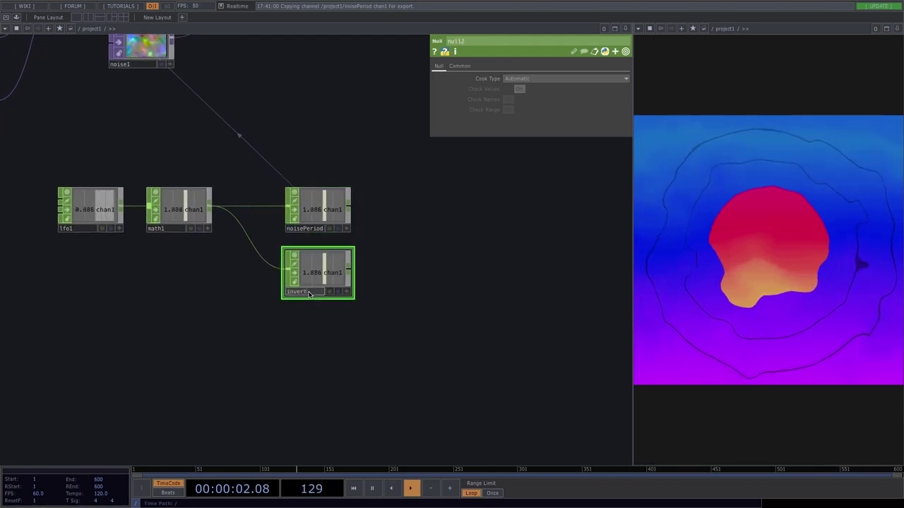
pyautogui.press('Return')
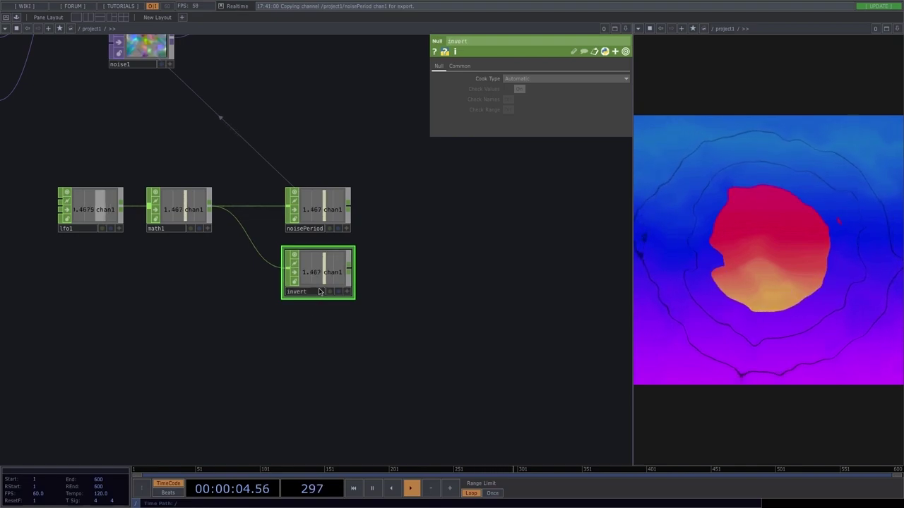
pyautogui.moveTo(323, 278); pyautogui.dragTo(305, 284)
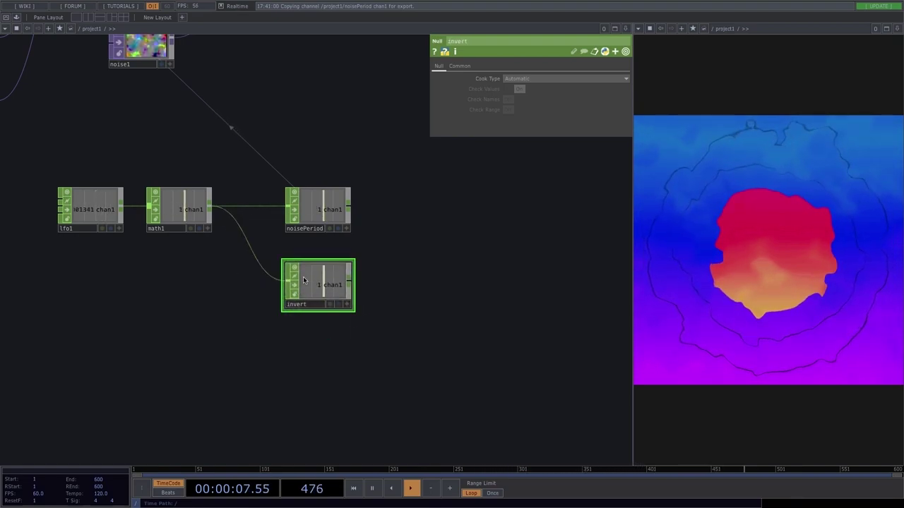
# Step: Connect lfo1's output directly to the invert null, bypassing math1, and move lfo1 further away from math1
pyautogui.click(187, 218)
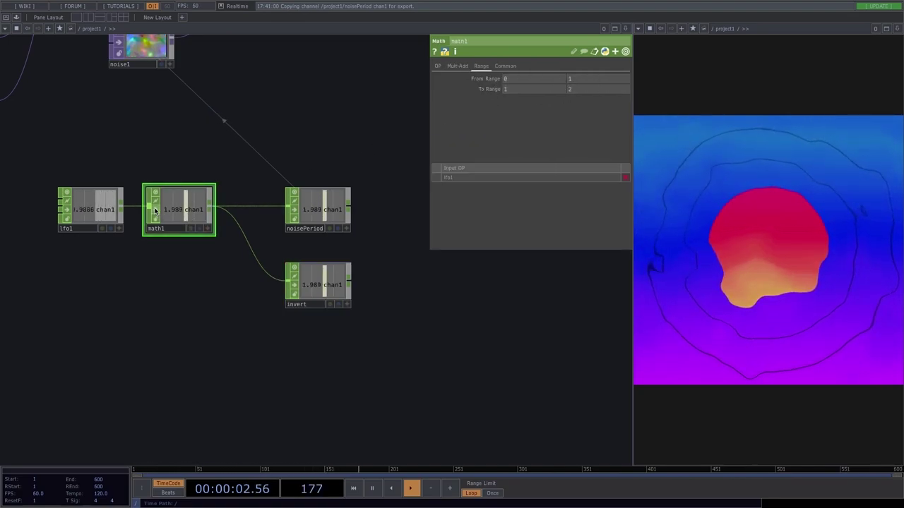
pyautogui.moveTo(122, 209); pyautogui.dragTo(290, 279)
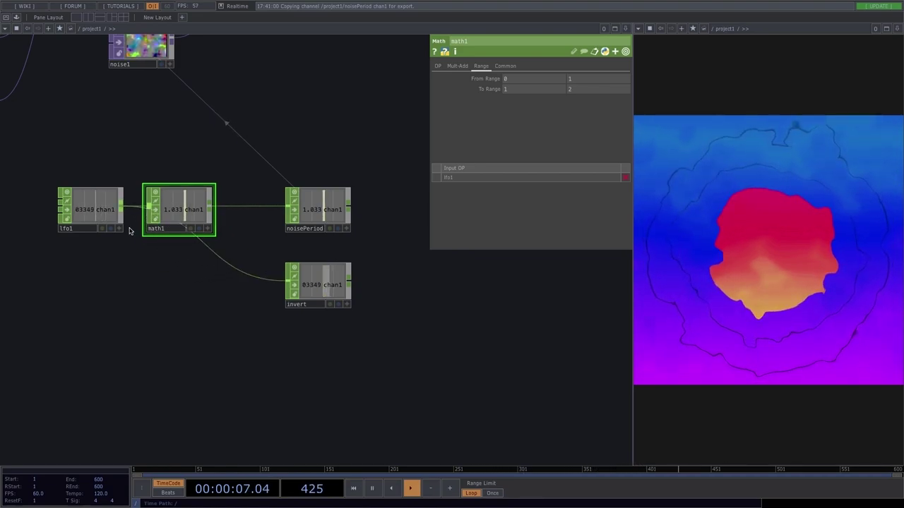
pyautogui.moveTo(96, 218); pyautogui.dragTo(48, 257)
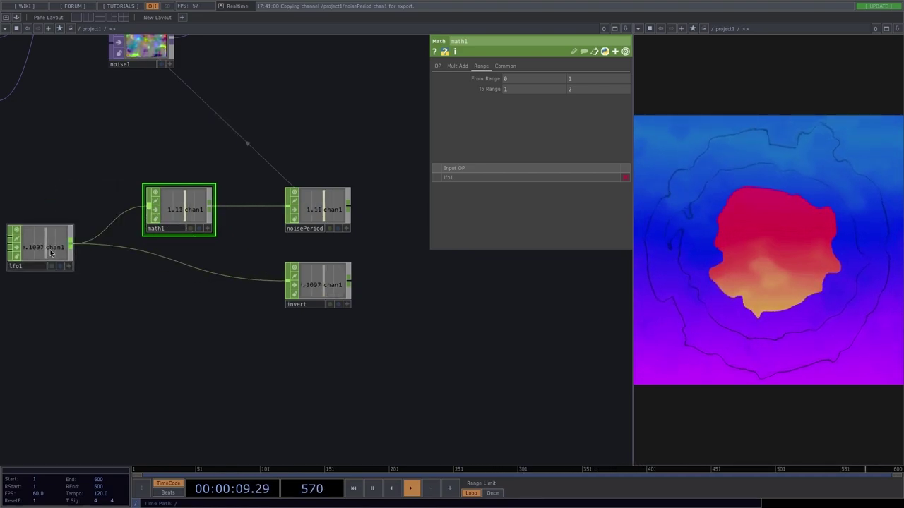
# Step: Link chan1 of the invert null to level1's Invert parameter as a CHOP Reference
pyautogui.moveTo(379, 181); pyautogui.dragTo(258, 234)
pyautogui.scroll(-2, 259, 236)
pyautogui.moveTo(244, 204); pyautogui.dragTo(199, 207)
pyautogui.scroll(3, 175, 344)
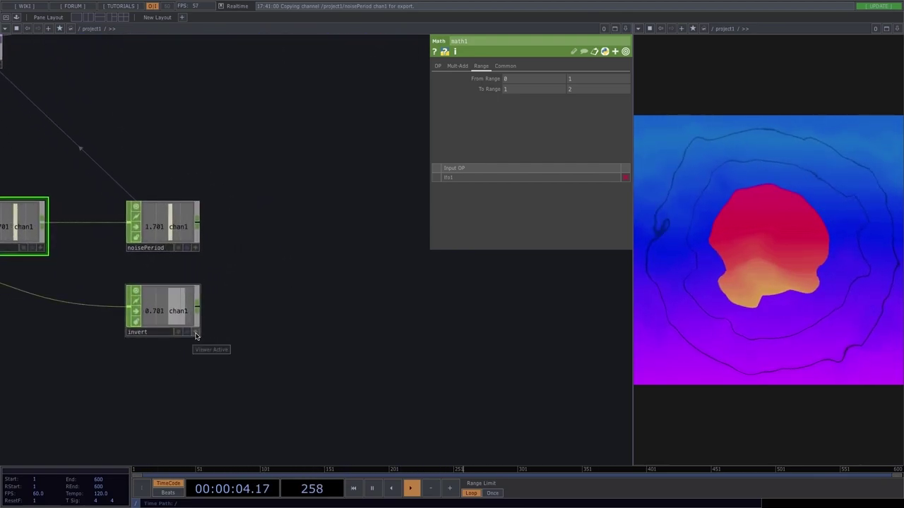
pyautogui.click(180, 320)
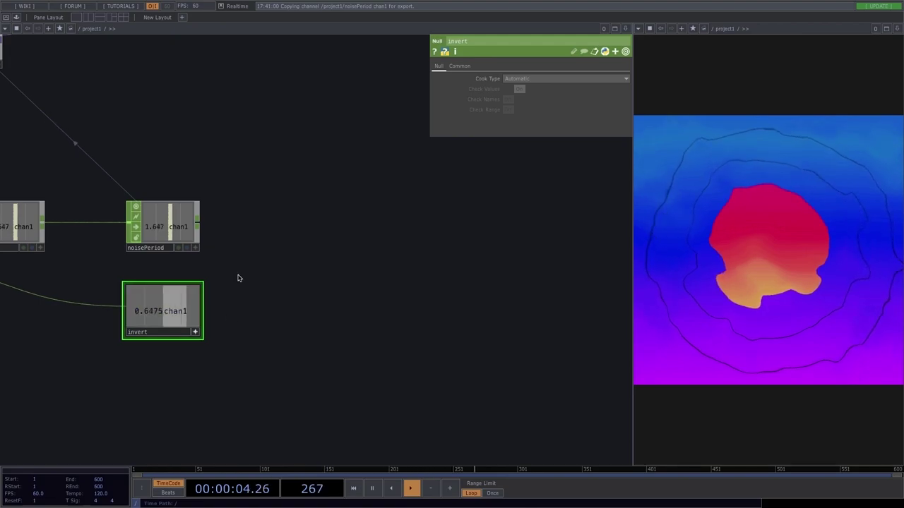
pyautogui.scroll(-3, 237, 277)
pyautogui.moveTo(264, 230); pyautogui.dragTo(210, 299)
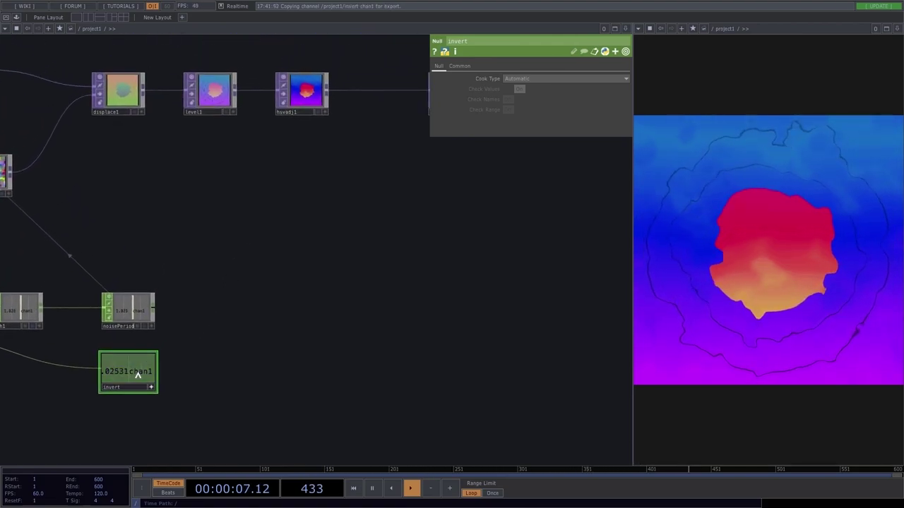
pyautogui.click(211, 92)
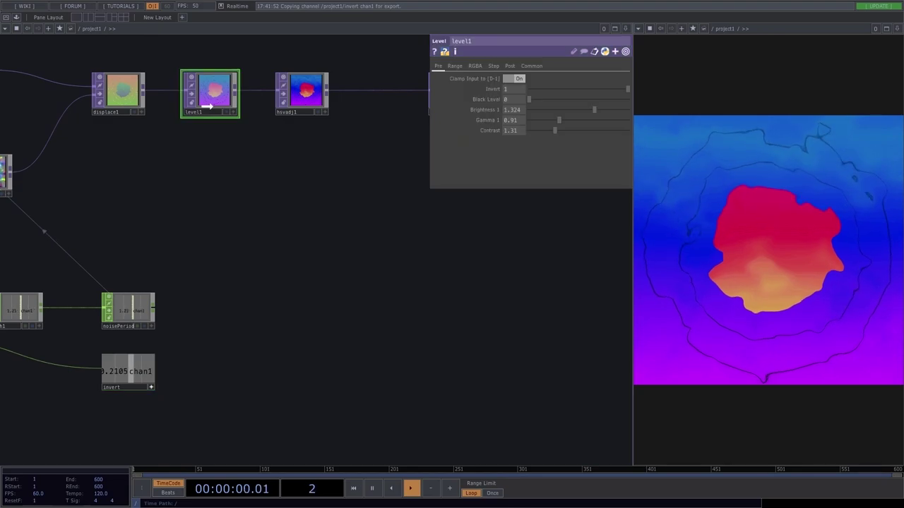
pyautogui.moveTo(508, 92); pyautogui.dragTo(510, 90)
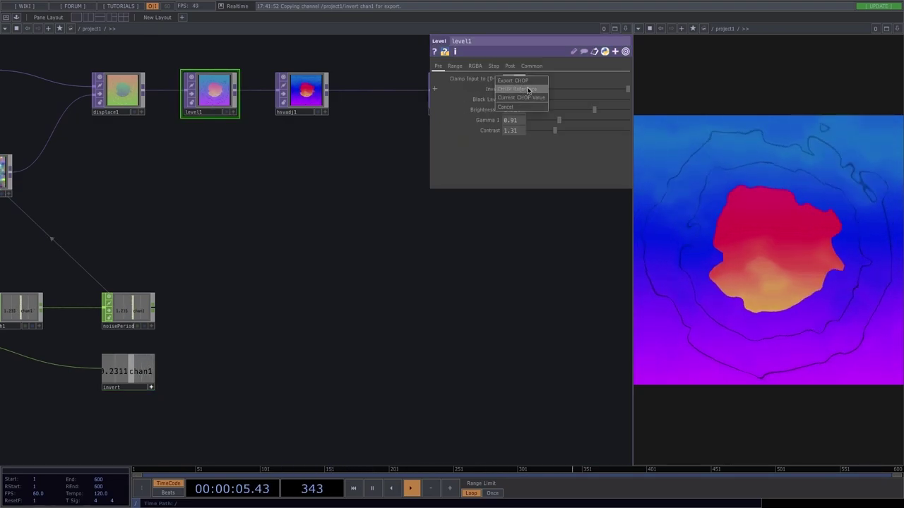
pyautogui.click(511, 90)
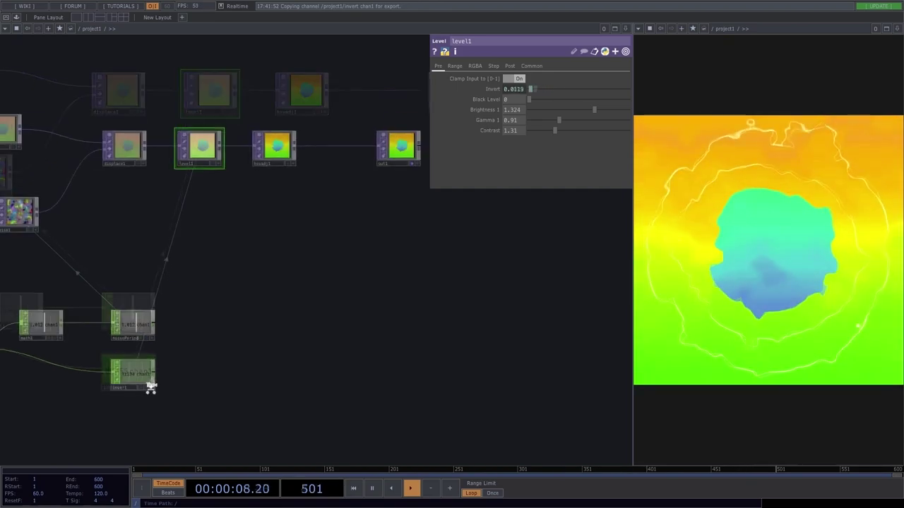
# Step: Add a Pattern CHOP in the empty space below lfo1
pyautogui.scroll(-1, 151, 387)
pyautogui.moveTo(186, 396); pyautogui.dragTo(323, 337)
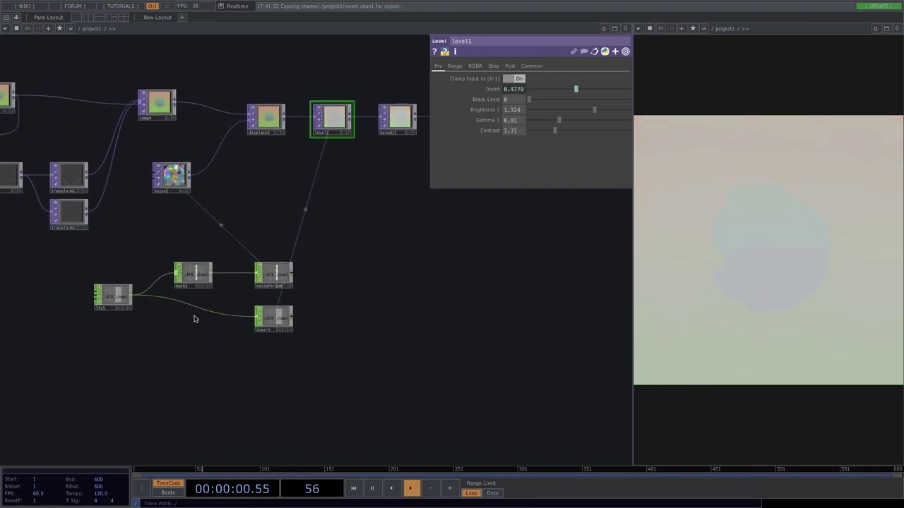
pyautogui.scroll(-3, 191, 318)
pyautogui.moveTo(191, 321); pyautogui.dragTo(320, 243)
pyautogui.moveTo(50, 386); pyautogui.dragTo(276, 239)
pyautogui.scroll(3, 290, 252)
pyautogui.scroll(4, 280, 244)
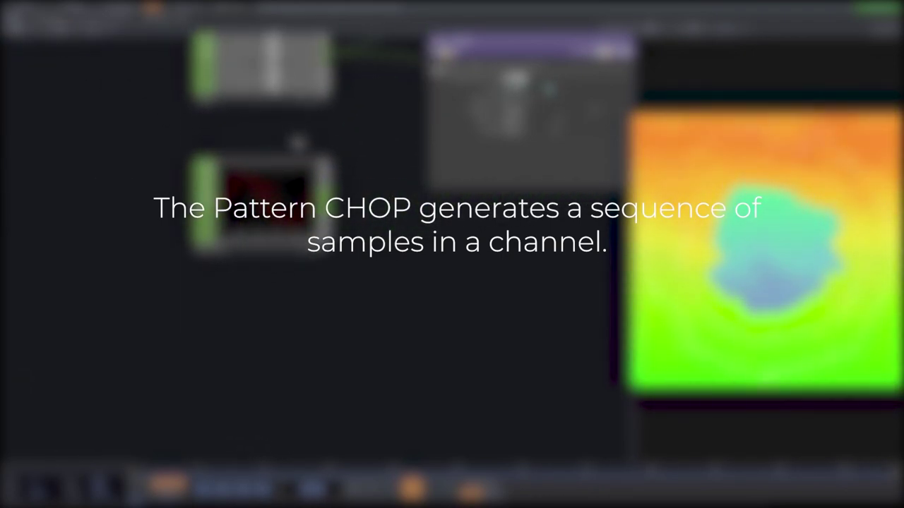
pyautogui.click(297, 314)
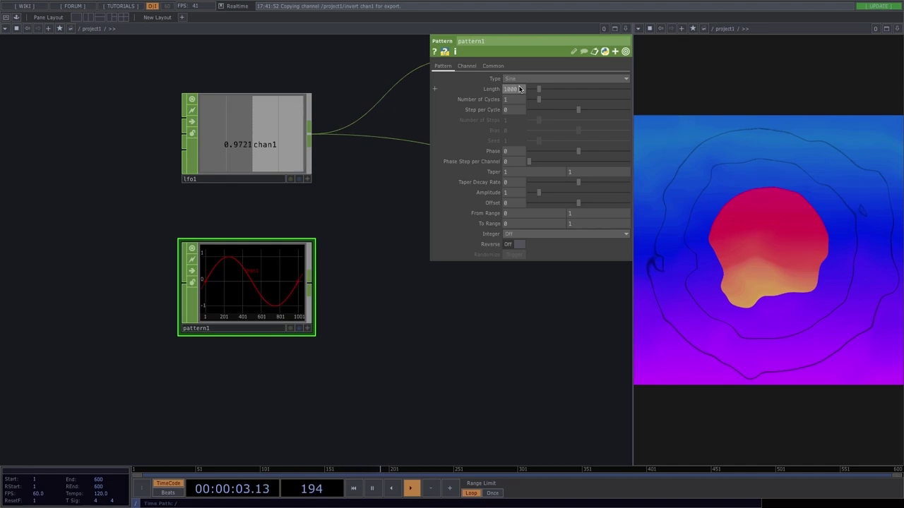
# Step: Set pattern1's Length to 1 and vary its Phase down to -0.248
pyautogui.press('Return')
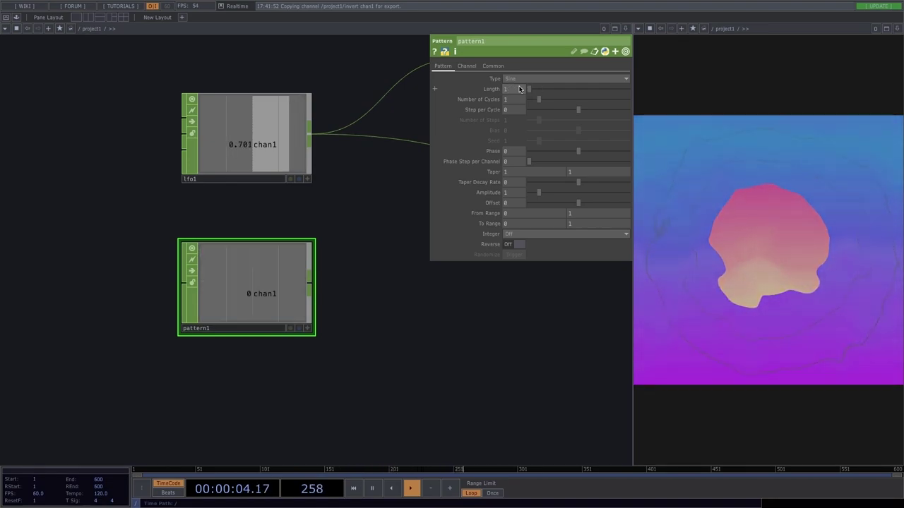
pyautogui.moveTo(580, 152)
pyautogui.mouseDown()
pyautogui.moveTo(604, 150)
pyautogui.moveTo(531, 157)
pyautogui.moveTo(566, 154)
pyautogui.mouseUp()
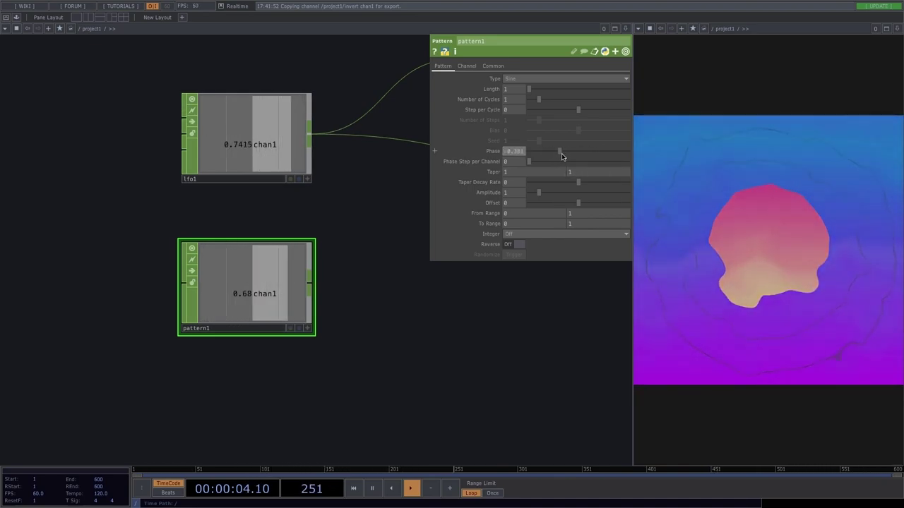
# Step: Move pattern1 further below lfo1 and set its Length to 100 and its Phase to 0
pyautogui.scroll(-4, 292, 302)
pyautogui.moveTo(292, 299); pyautogui.dragTo(292, 360)
pyautogui.click(519, 89)
pyautogui.write('100')
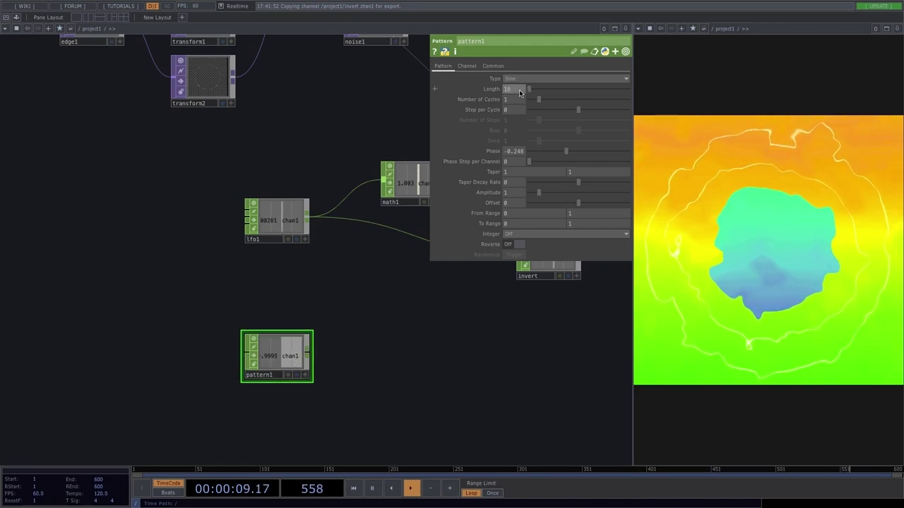
pyautogui.press('Return')
pyautogui.click(515, 152)
pyautogui.write('0')
pyautogui.press('Return')
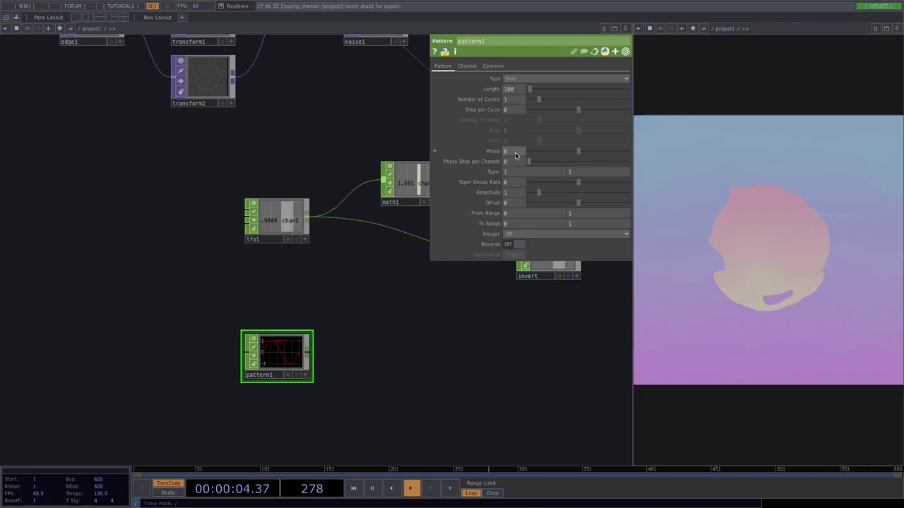
# Step: Try the Cosine, Ramp, Square and Random waveform types on pattern1
pyautogui.scroll(4, 287, 400)
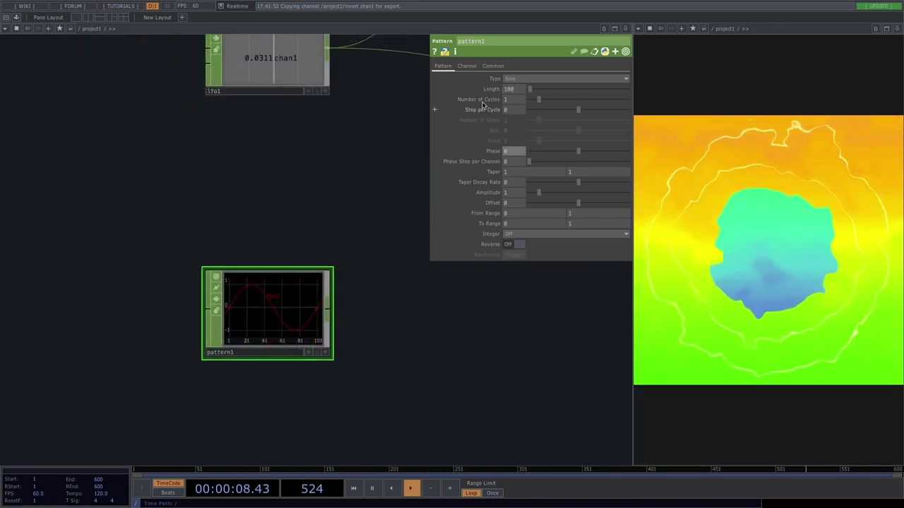
pyautogui.click(536, 78)
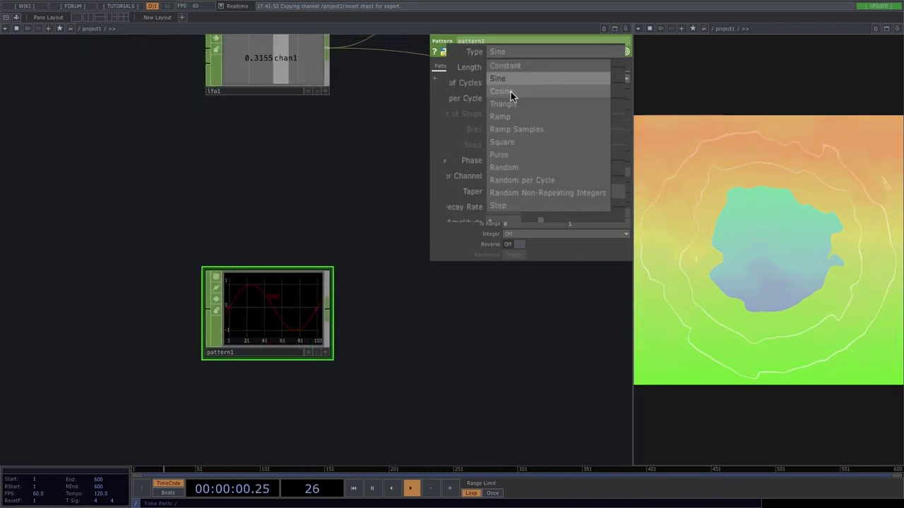
pyautogui.click(511, 91)
pyautogui.click(517, 53)
pyautogui.click(526, 117)
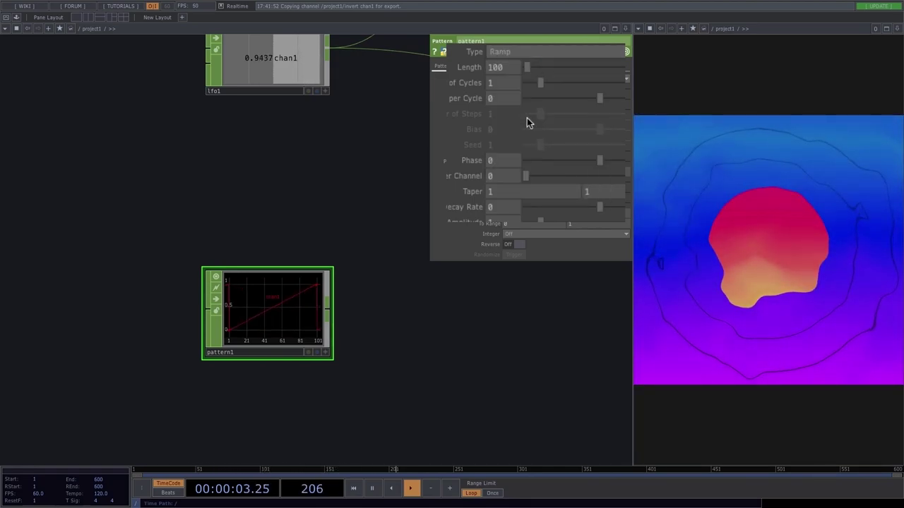
pyautogui.click(517, 49)
pyautogui.click(525, 144)
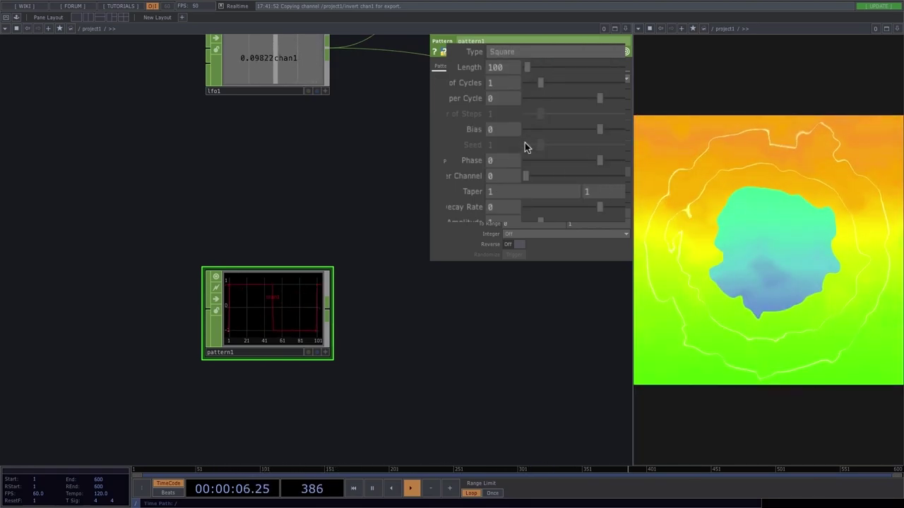
pyautogui.click(522, 54)
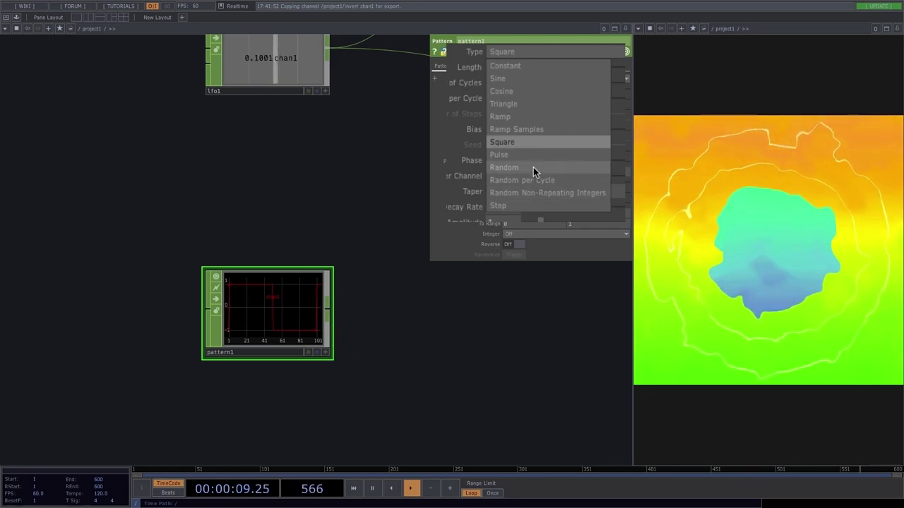
pyautogui.click(533, 167)
# Step: Set pattern1's Type to Step
pyautogui.click(539, 53)
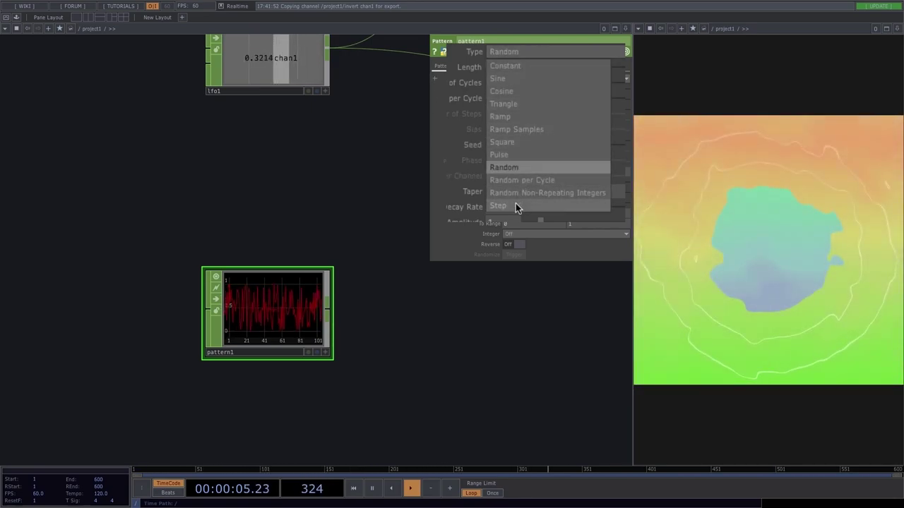
pyautogui.click(512, 206)
pyautogui.click(530, 80)
# Step: Move pattern1 to the empty area beneath the level1 and hsvadj1 nodes
pyautogui.scroll(-3, 308, 197)
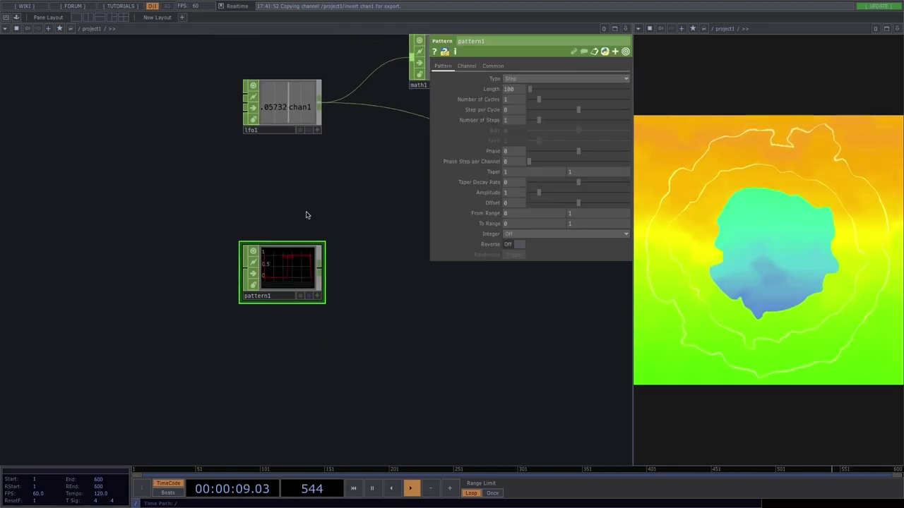
pyautogui.scroll(-5, 278, 271)
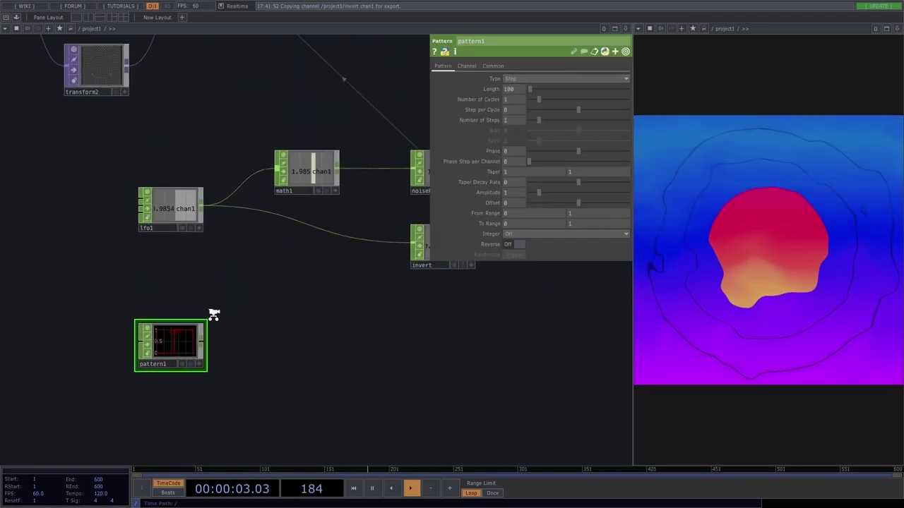
pyautogui.moveTo(259, 317); pyautogui.dragTo(166, 315)
pyautogui.moveTo(98, 328); pyautogui.dragTo(305, 195)
pyautogui.scroll(5, 325, 150)
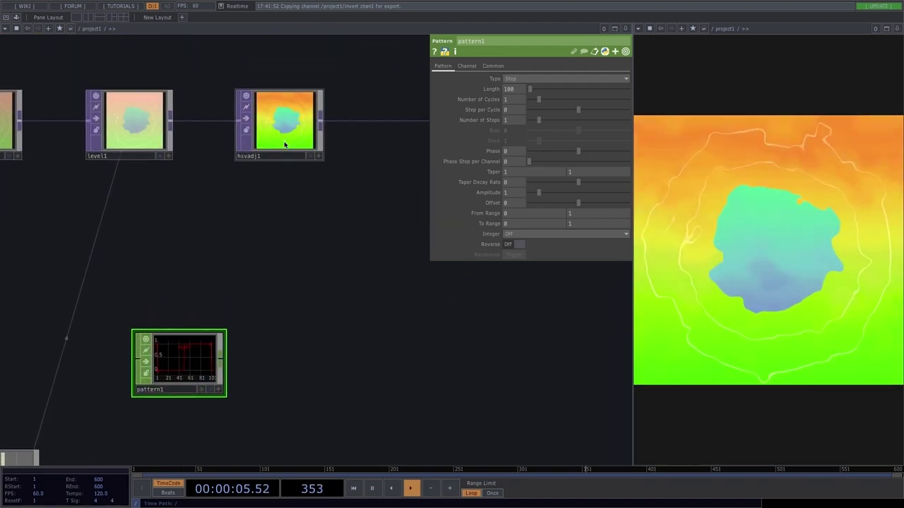
# Step: Examine pattern1's step waveform up close, along with the hsvadj1 node it is meant to drive
pyautogui.click(286, 142)
pyautogui.scroll(5, 148, 377)
pyautogui.click(148, 377)
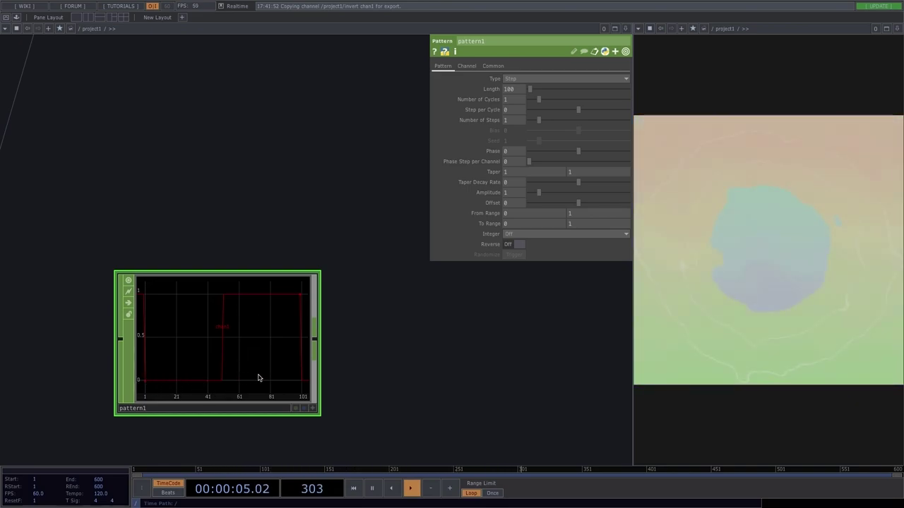
pyautogui.moveTo(343, 103); pyautogui.dragTo(342, 97, button='middle')
pyautogui.moveTo(334, 126); pyautogui.dragTo(250, 261)
pyautogui.scroll(-2, 312, 178)
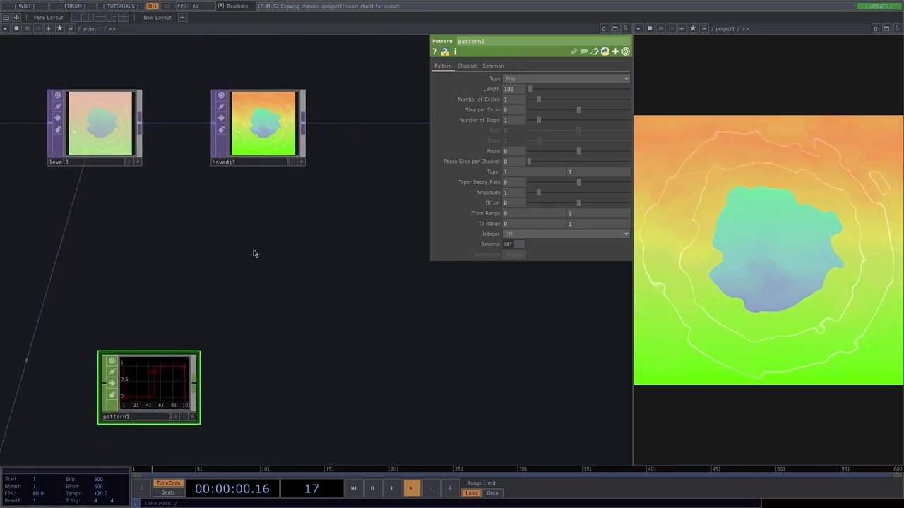
# Step: Vary hsvadj1's Hue Offset, trying 0 and 50, and set it to 10
pyautogui.click(261, 144)
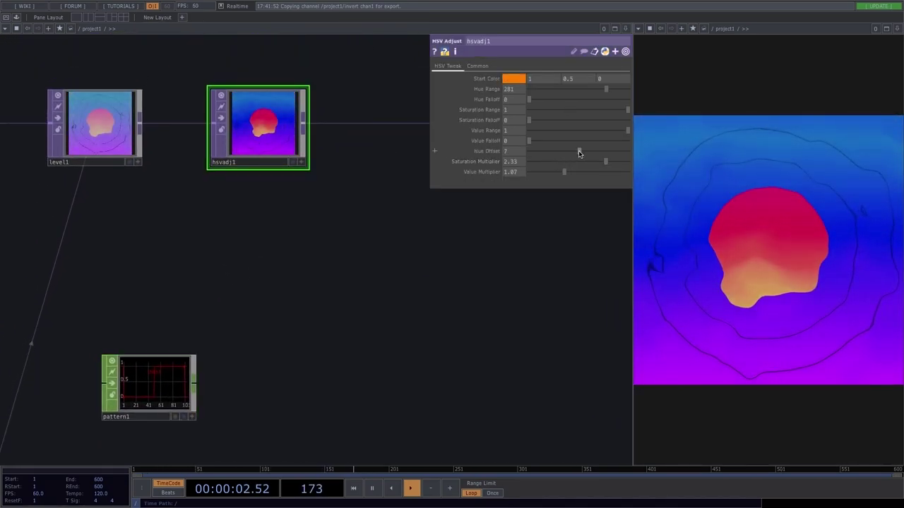
pyautogui.moveTo(579, 154); pyautogui.dragTo(525, 155)
pyautogui.click(522, 154)
pyautogui.write('0')
pyautogui.press('Return')
pyautogui.click(522, 155)
pyautogui.write('50')
pyautogui.press('Return')
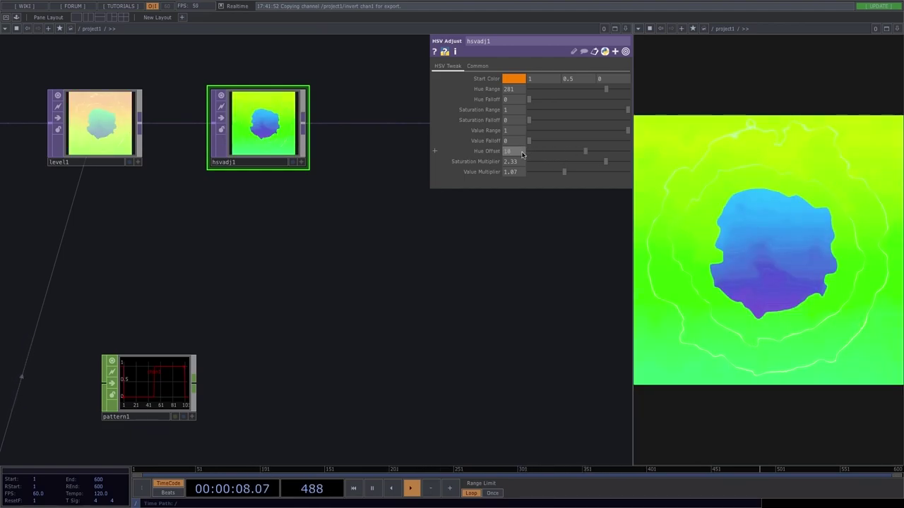
pyautogui.press('Return')
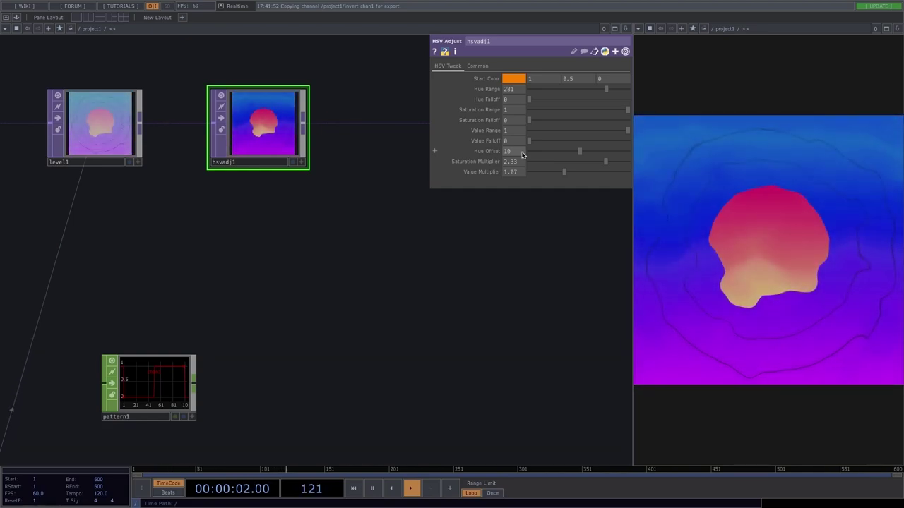
# Step: Shift pattern1 slightly down and right and add a Beat CHOP directly above it
pyautogui.scroll(2, 128, 407)
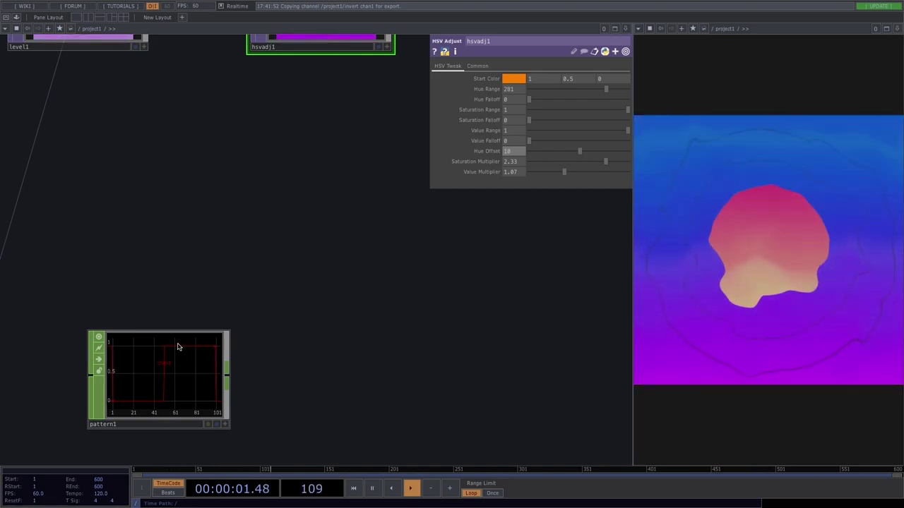
pyautogui.scroll(-2, 393, 362)
pyautogui.moveTo(341, 339); pyautogui.dragTo(349, 289)
pyautogui.moveTo(222, 317); pyautogui.dragTo(243, 340)
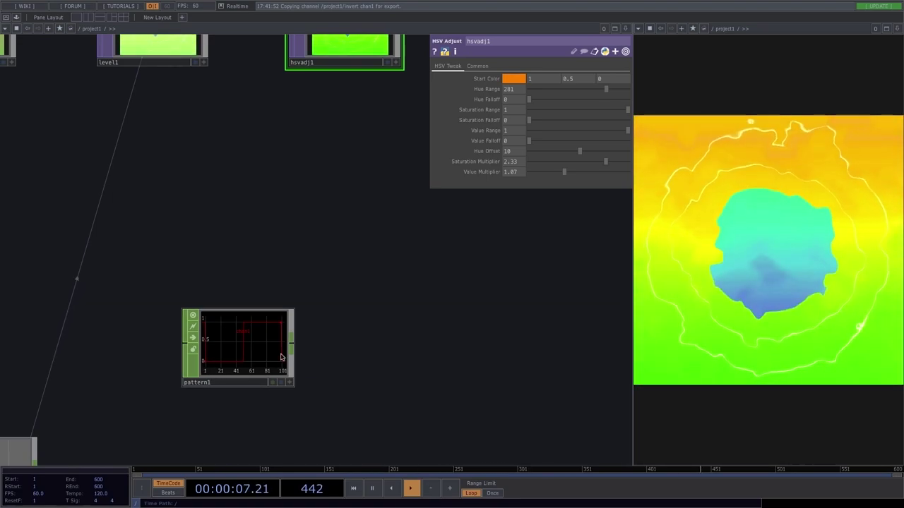
pyautogui.press('Tab')
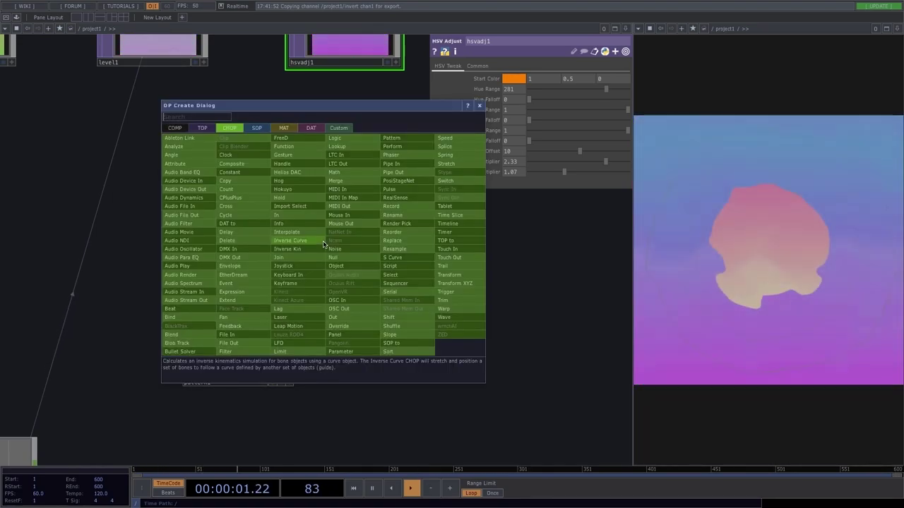
pyautogui.write('beat')
pyautogui.press('Return')
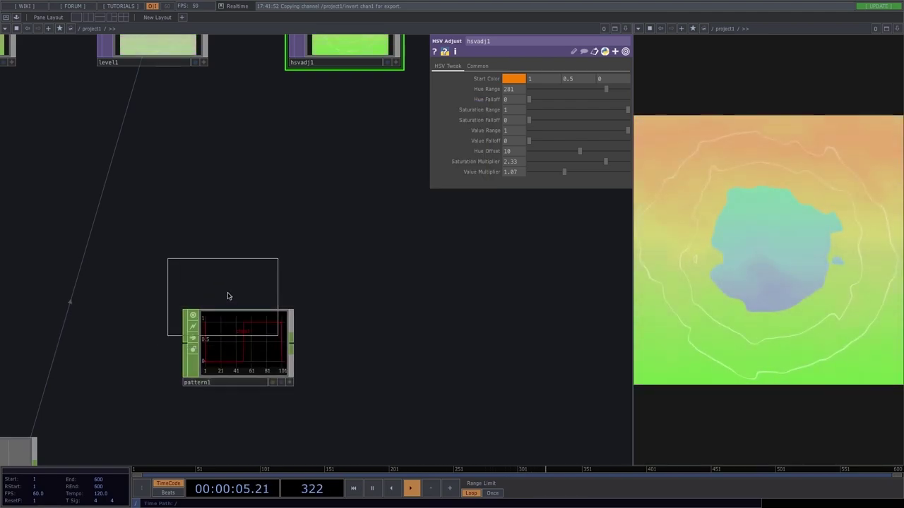
pyautogui.click(244, 233)
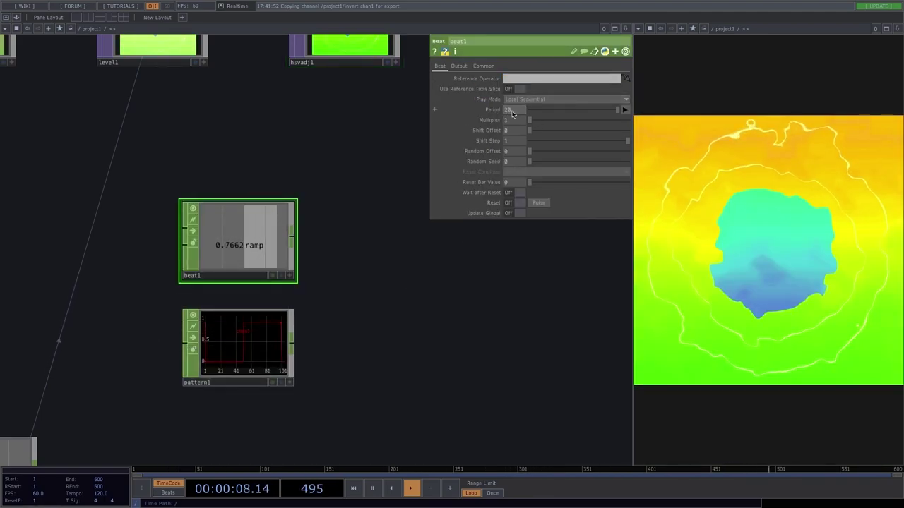
# Step: Add a Lookup CHOP, connecting beat1 to its first input and pattern1 to its second input
pyautogui.press('Tab')
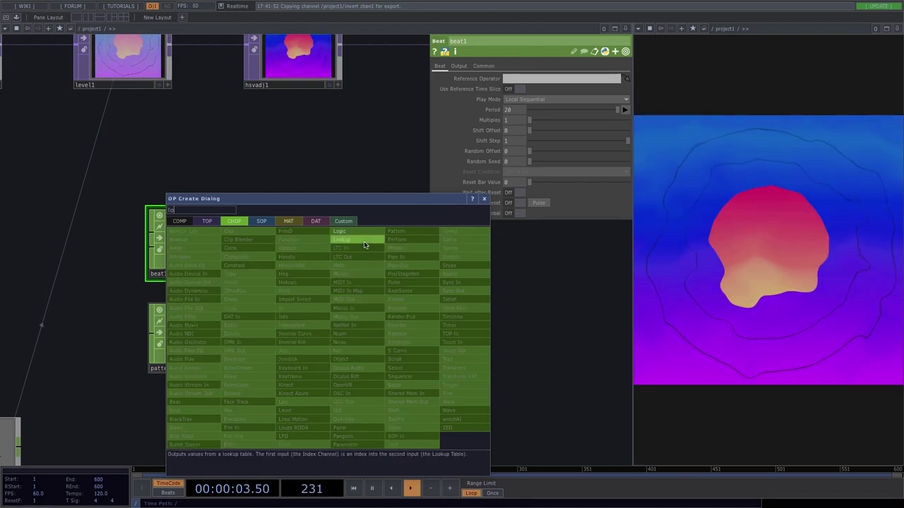
pyautogui.click(363, 240)
pyautogui.click(393, 274)
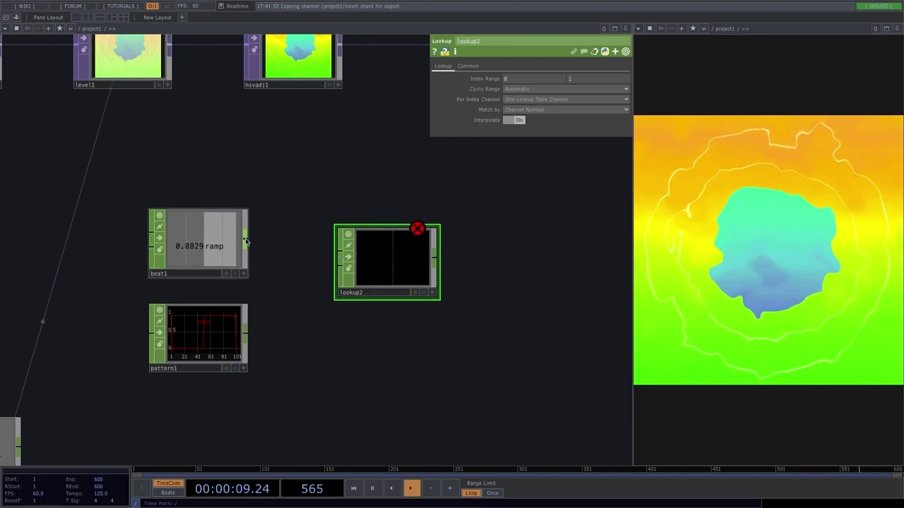
pyautogui.click(339, 252)
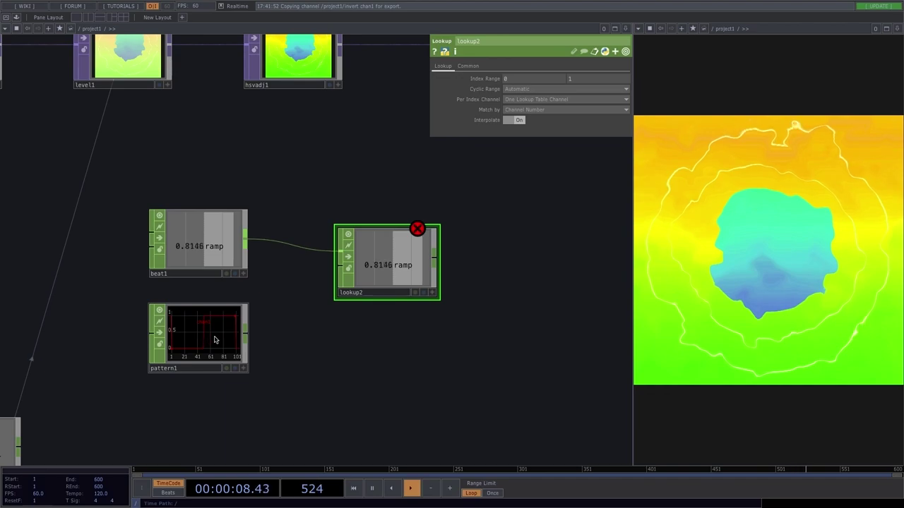
pyautogui.click(245, 332)
pyautogui.click(331, 272)
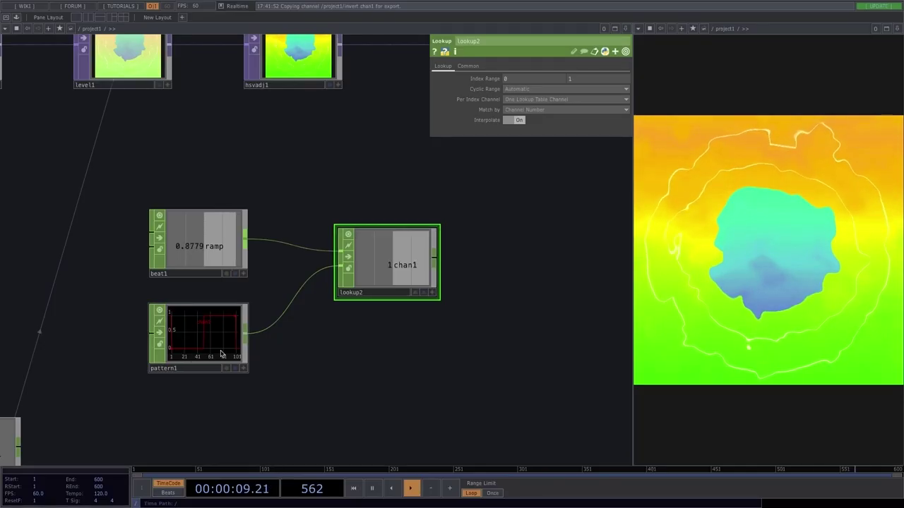
# Step: Attach a Math CHOP to lookup2's output and show its range parameters
pyautogui.scroll(-3, 313, 347)
pyautogui.moveTo(386, 347); pyautogui.dragTo(302, 368)
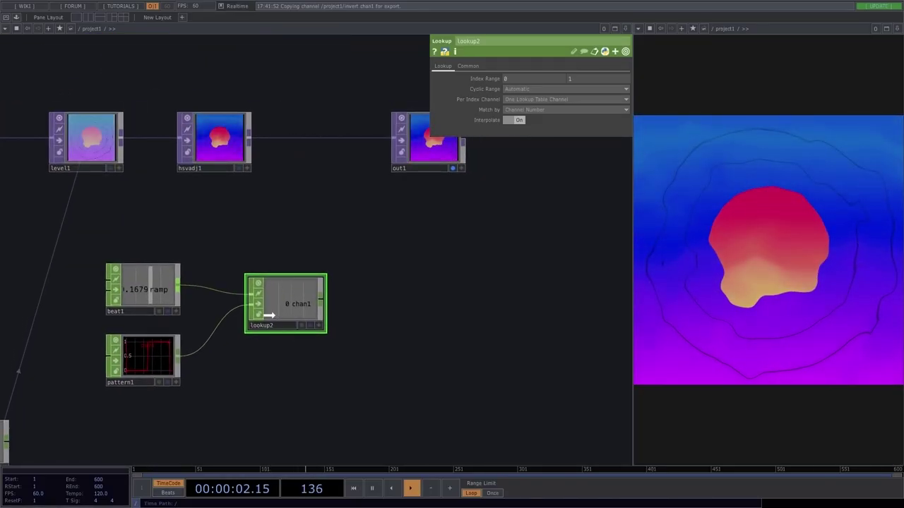
pyautogui.press('Tab')
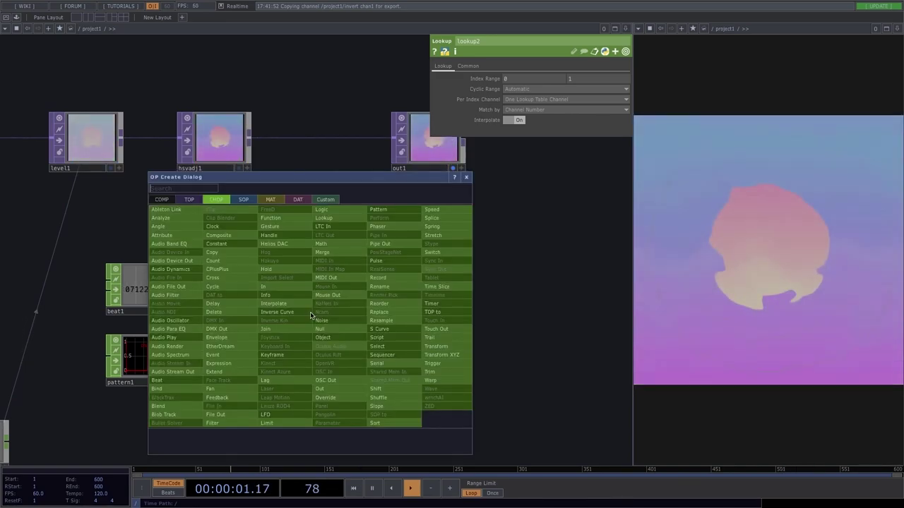
pyautogui.write('math')
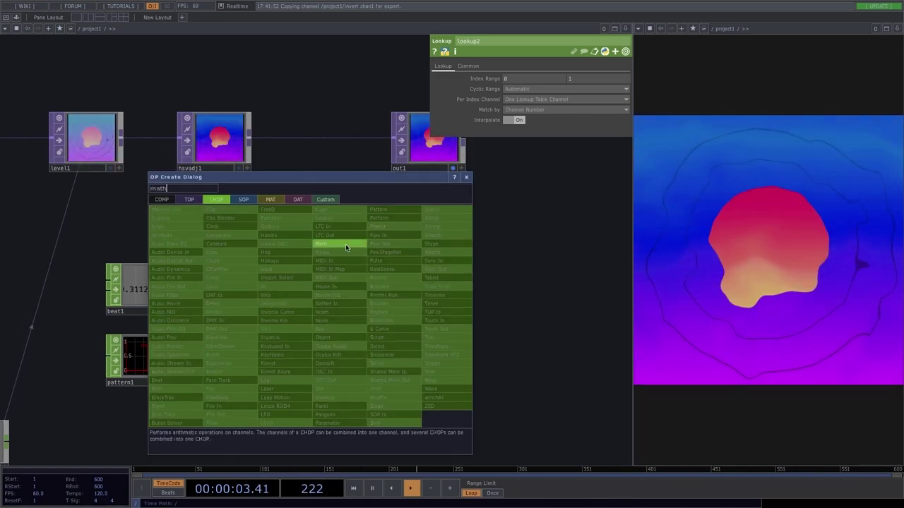
pyautogui.press('Return')
pyautogui.click(381, 317)
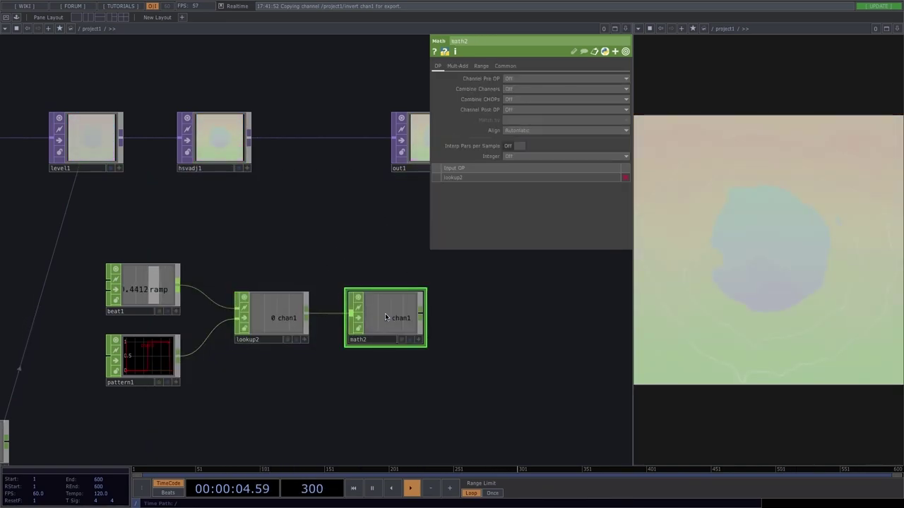
pyautogui.click(481, 66)
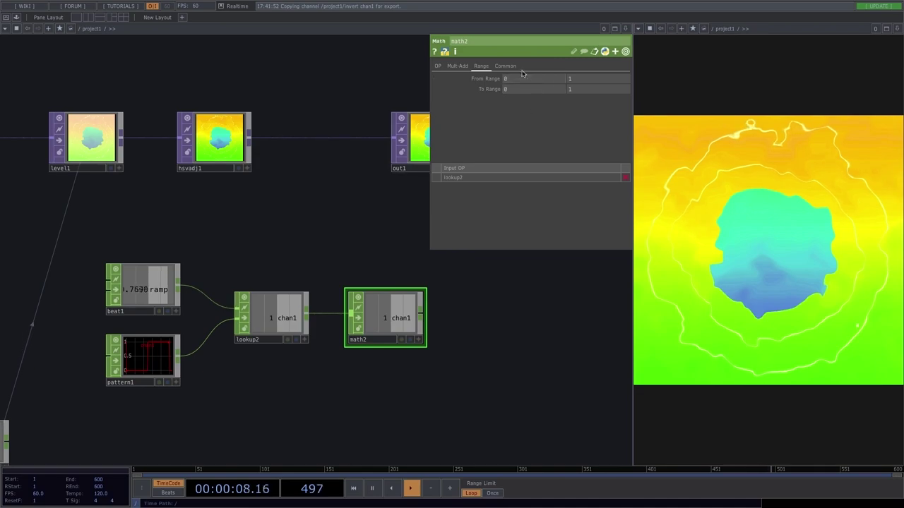
# Step: Set math2's To Range to 50 and 10
pyautogui.click(549, 89)
pyautogui.write('50')
pyautogui.press('Tab')
pyautogui.write('10')
pyautogui.press('Return')
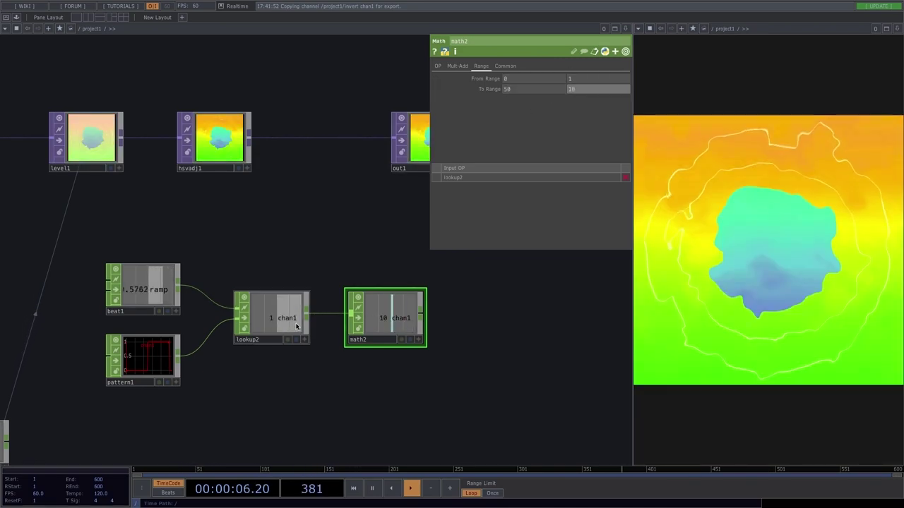
# Step: Attach a Null CHOP to math2's output and rename it hueOffset
pyautogui.rightClick(426, 316)
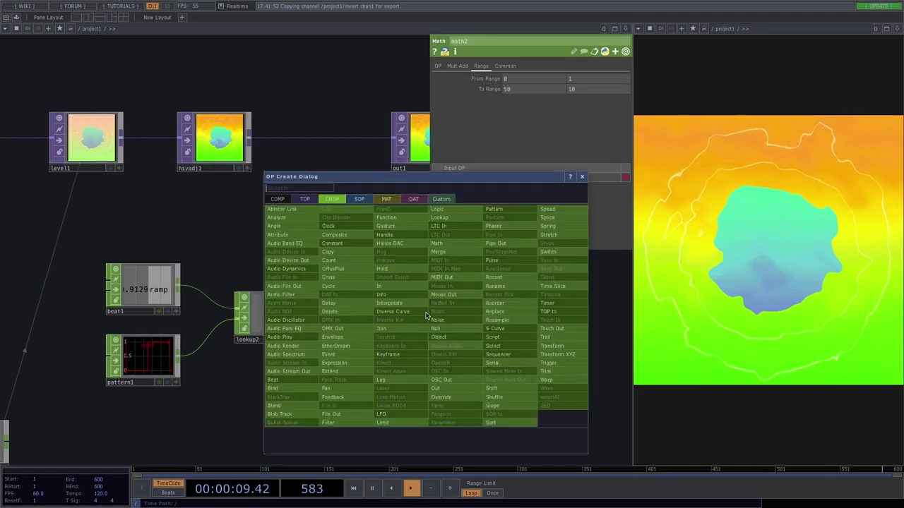
pyautogui.click(454, 325)
pyautogui.click(542, 319)
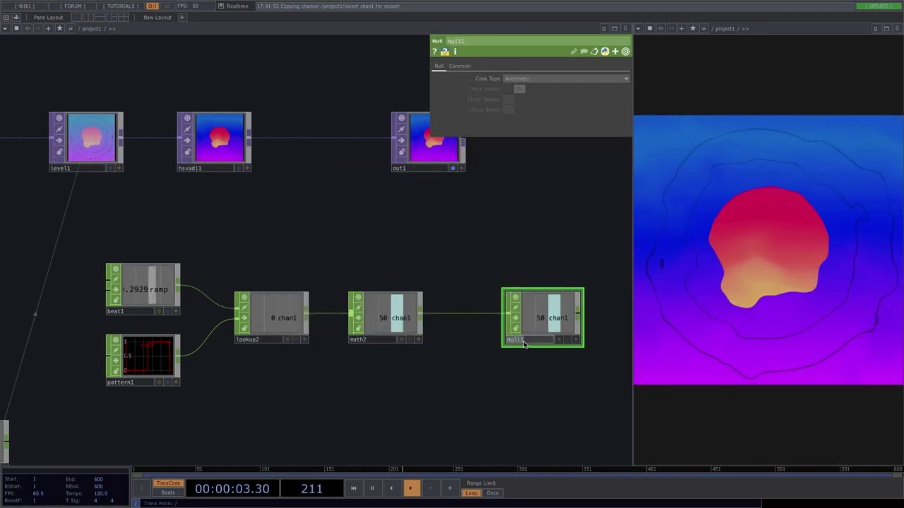
pyautogui.doubleClick(515, 340)
pyautogui.write('hueOffset')
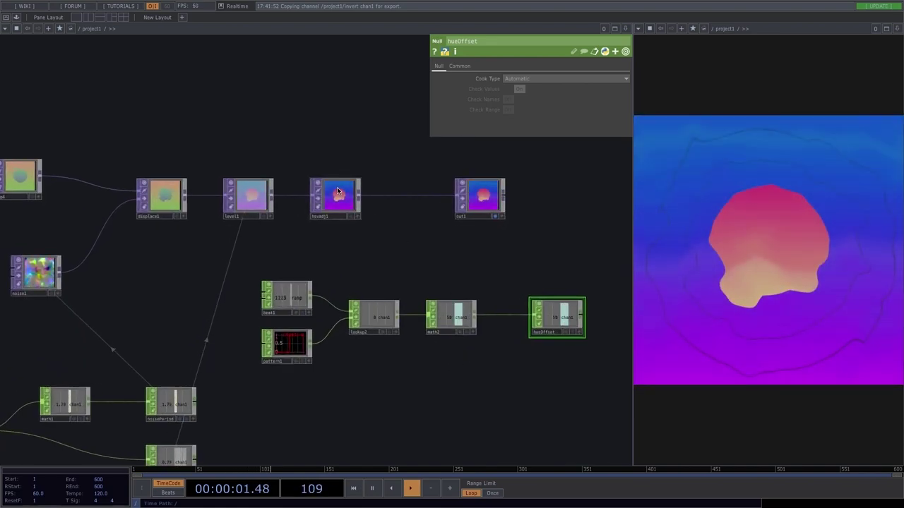
# Step: Move hsvadj1 directly above hueOffset and export hueOffset's chan1 channel to hsvadj1's Hue Offset parameter
pyautogui.click(335, 199)
pyautogui.moveTo(349, 197); pyautogui.dragTo(570, 197)
pyautogui.moveTo(504, 256); pyautogui.dragTo(331, 260)
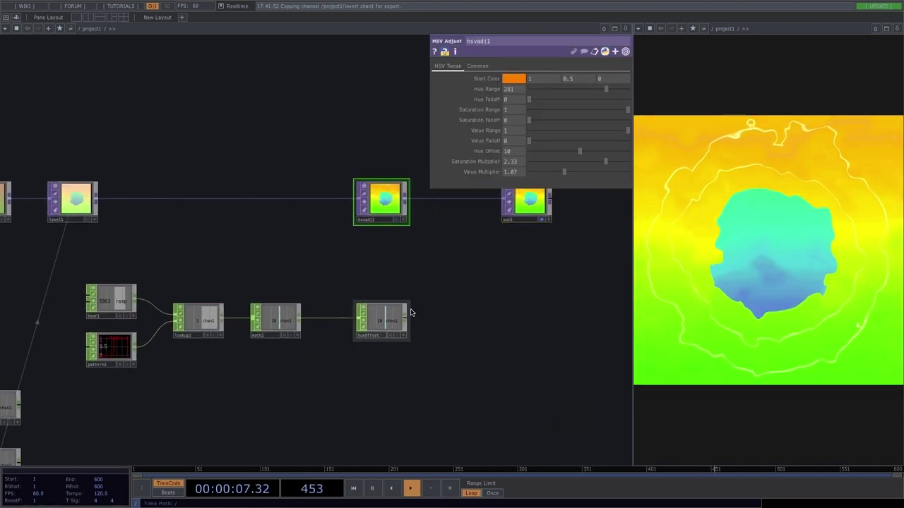
pyautogui.scroll(3, 399, 318)
pyautogui.click(387, 323)
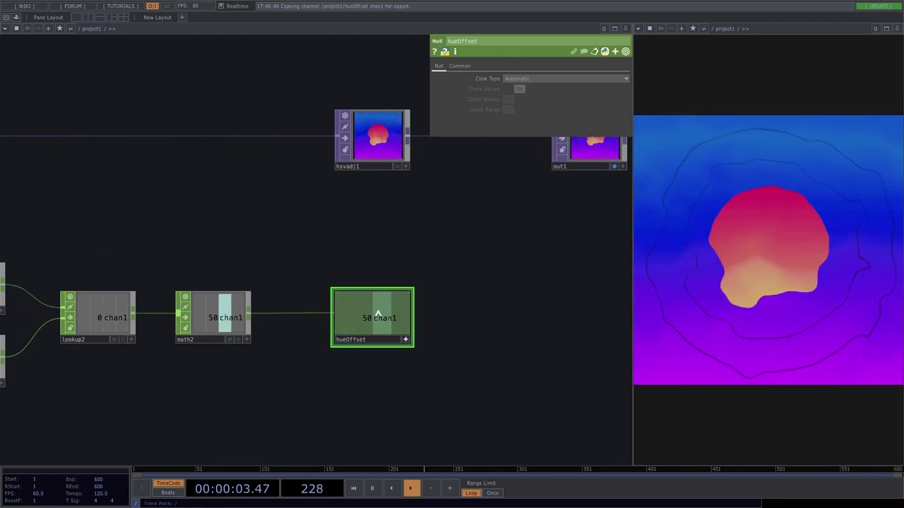
pyautogui.click(372, 137)
pyautogui.moveTo(510, 151); pyautogui.dragTo(516, 149)
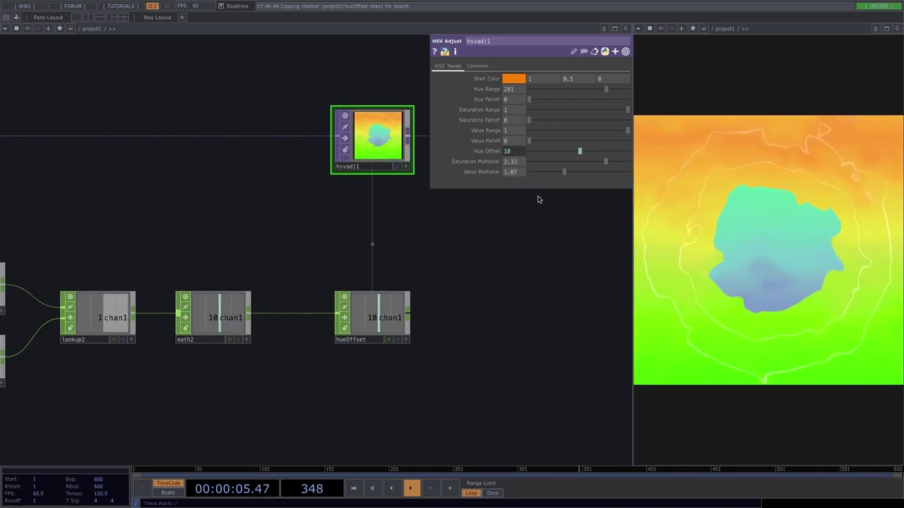
# Step: Change pattern1's waveform type to Sine
pyautogui.scroll(-2, 513, 283)
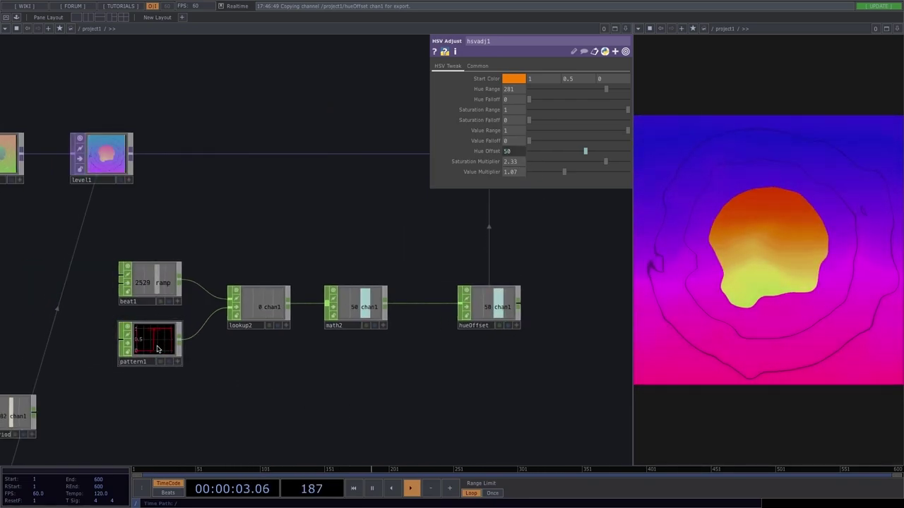
pyautogui.click(158, 349)
pyautogui.scroll(2, 158, 349)
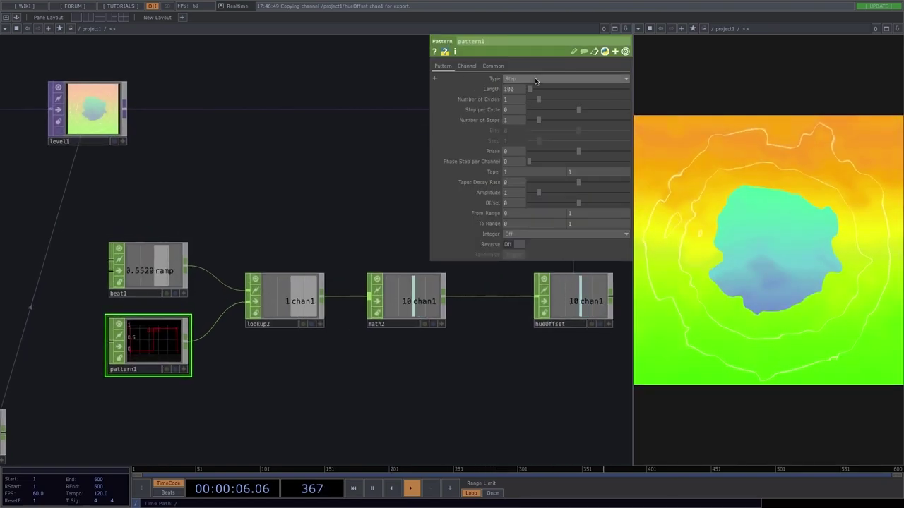
pyautogui.click(534, 80)
pyautogui.click(536, 96)
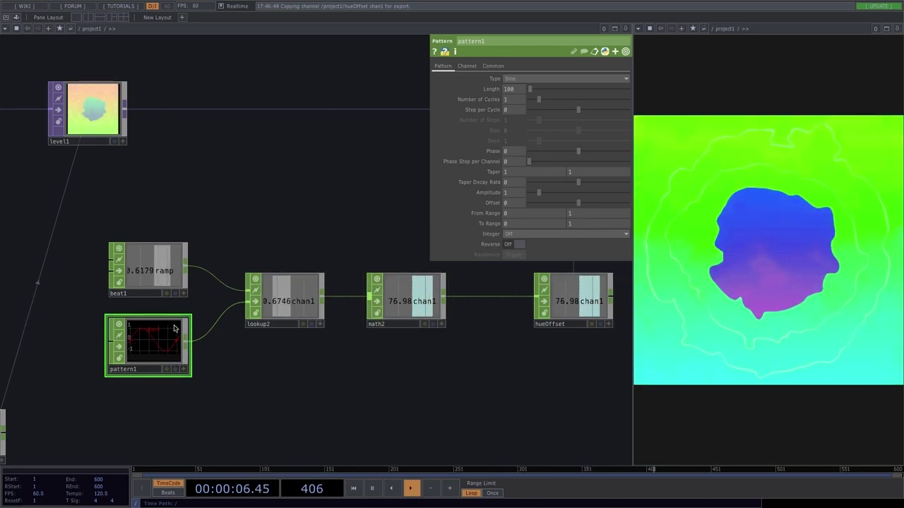
# Step: Examine pattern1's sine curve and how it drives the chain through hueOffset to hsvadj1
pyautogui.scroll(3, 191, 207)
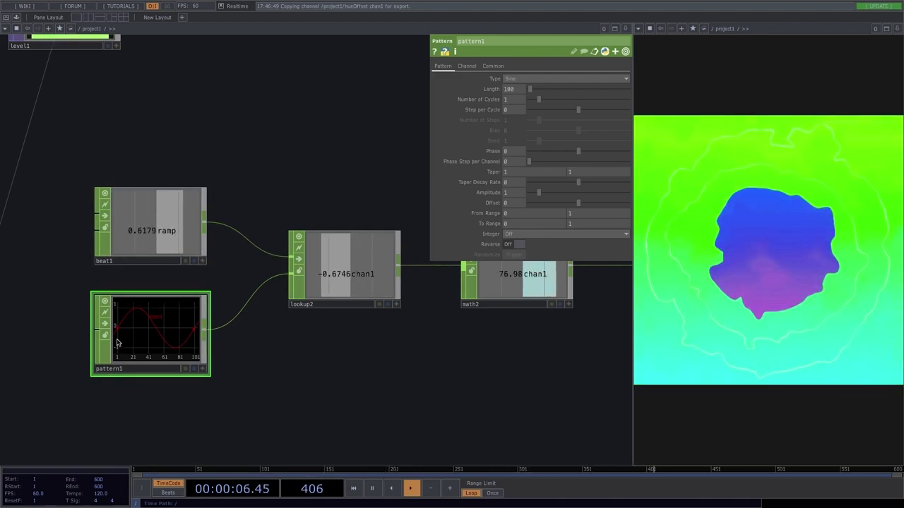
pyautogui.click(162, 334)
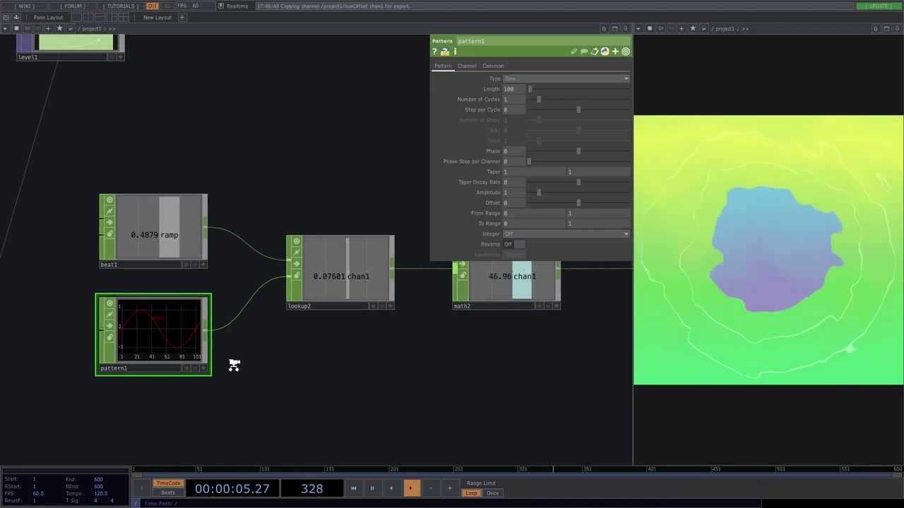
pyautogui.scroll(-3, 234, 368)
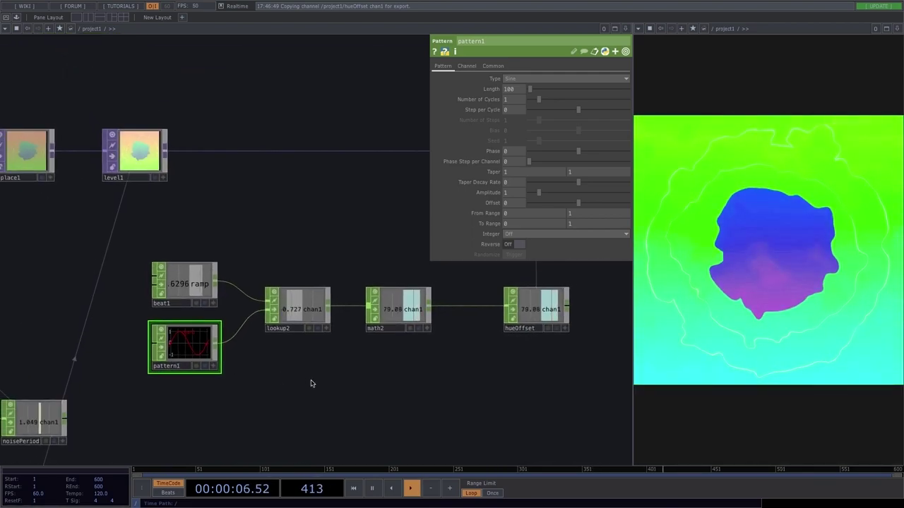
pyautogui.scroll(-2, 315, 379)
pyautogui.scroll(-1, 390, 358)
pyautogui.moveTo(390, 359); pyautogui.dragTo(482, 327)
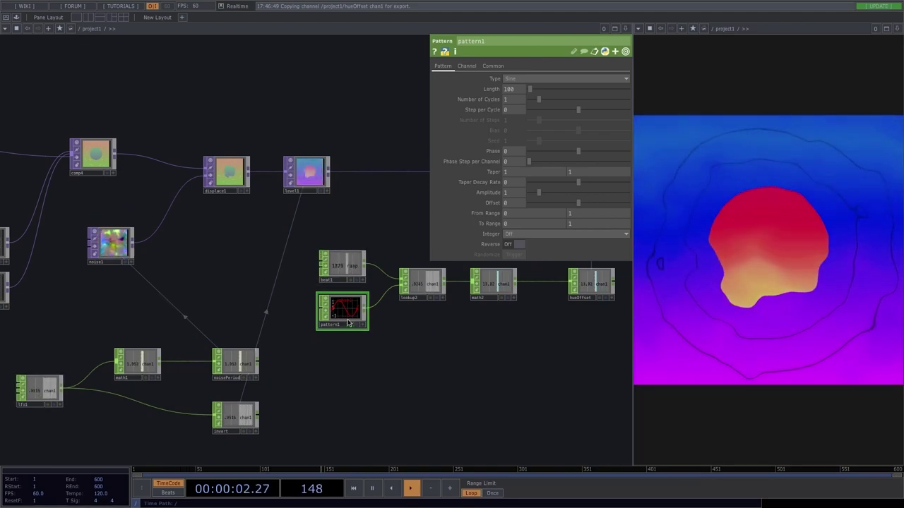
pyautogui.moveTo(408, 347); pyautogui.dragTo(176, 387)
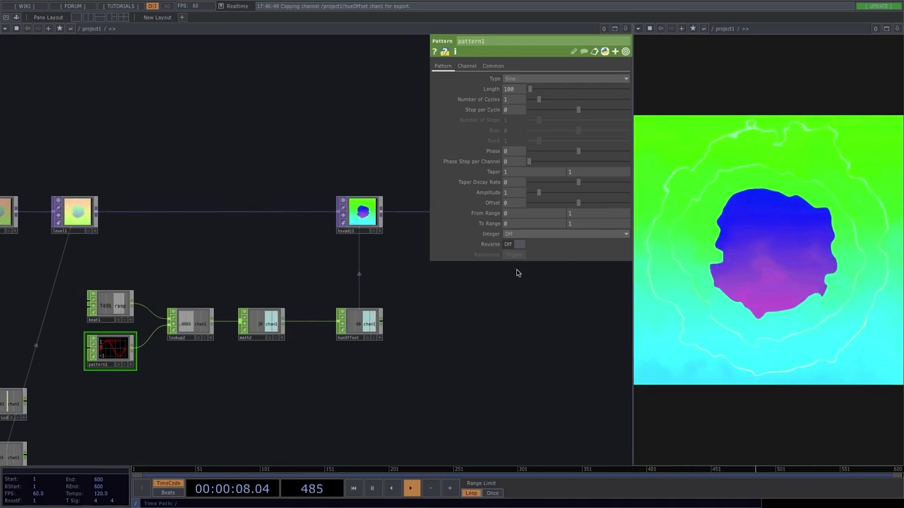
pyautogui.moveTo(293, 371); pyautogui.dragTo(378, 355)
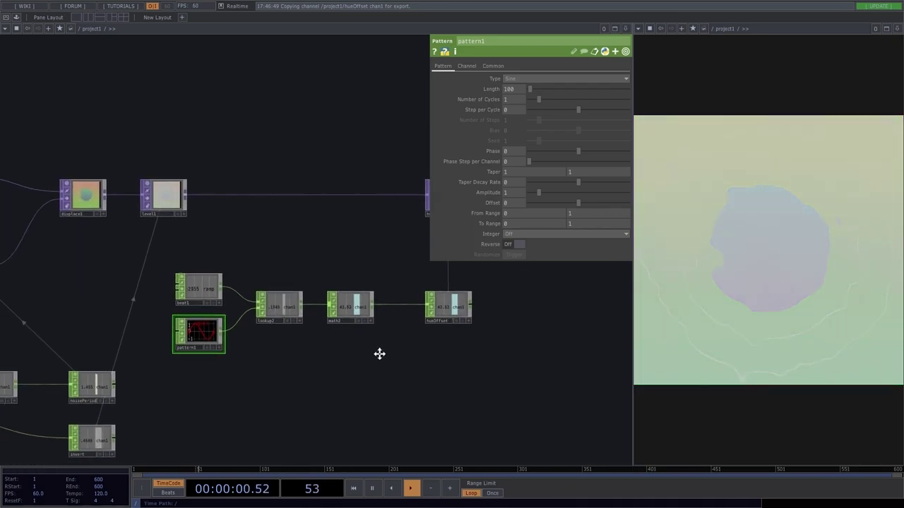
pyautogui.scroll(-2, 367, 341)
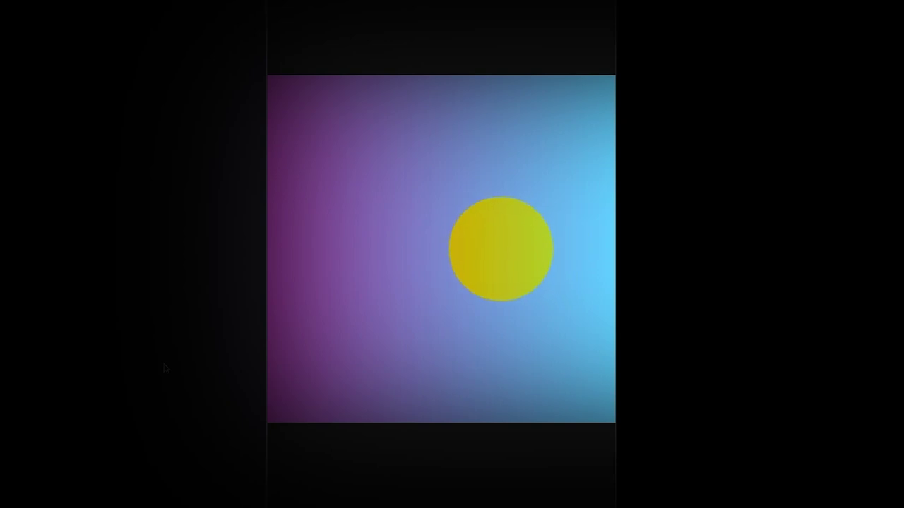
# Step: Open the assignment4 network and inspect its compositing chain and ramp1's gradient parameters
pyautogui.press('Escape')
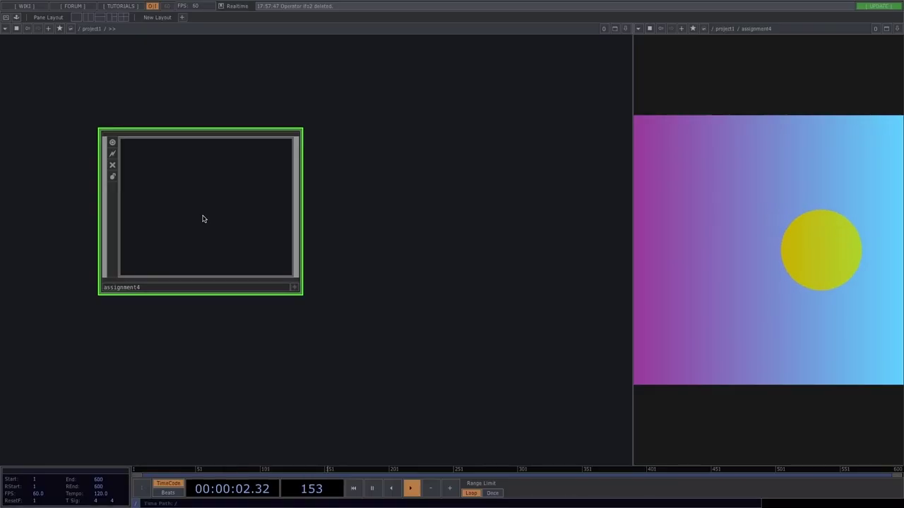
pyautogui.scroll(2, 202, 219)
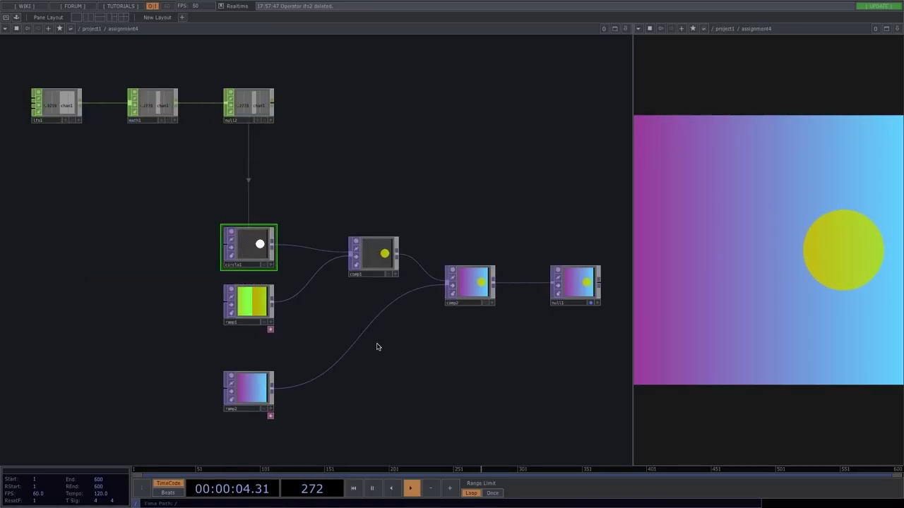
pyautogui.moveTo(425, 391); pyautogui.dragTo(381, 367)
pyautogui.scroll(3, 201, 218)
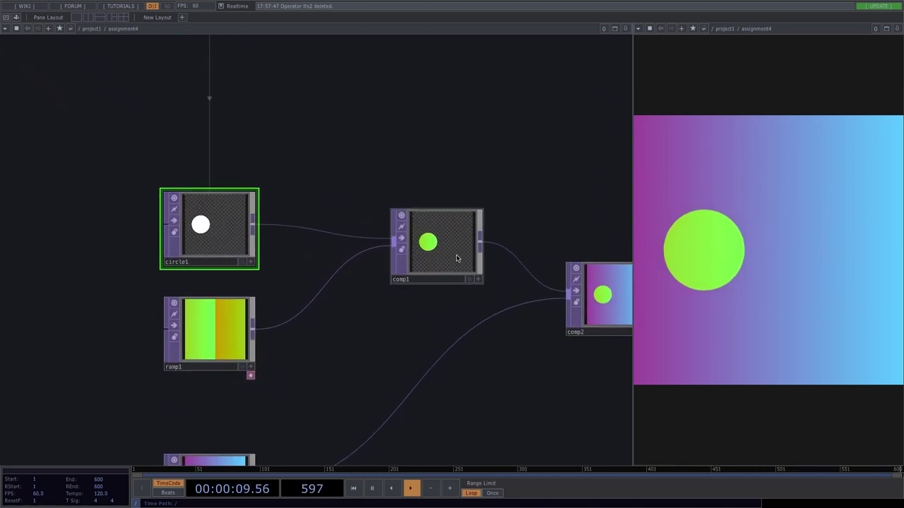
pyautogui.click(205, 330)
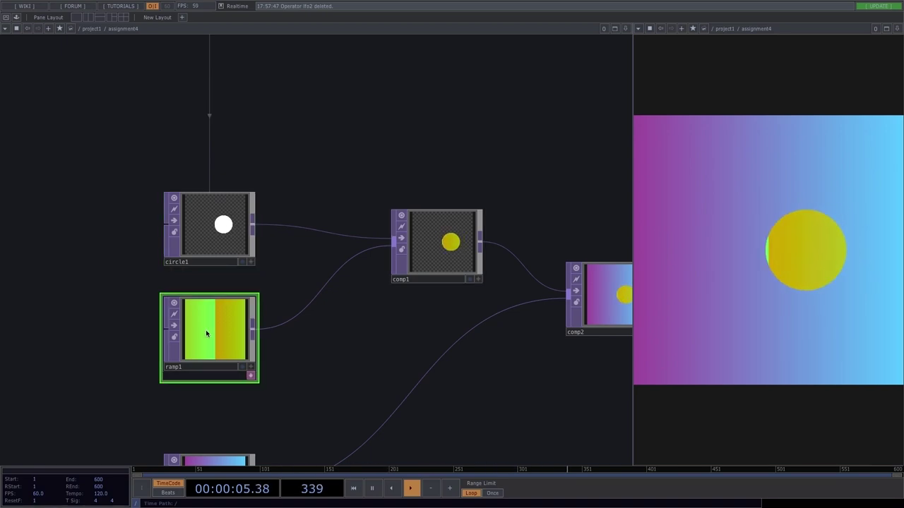
pyautogui.press('p')
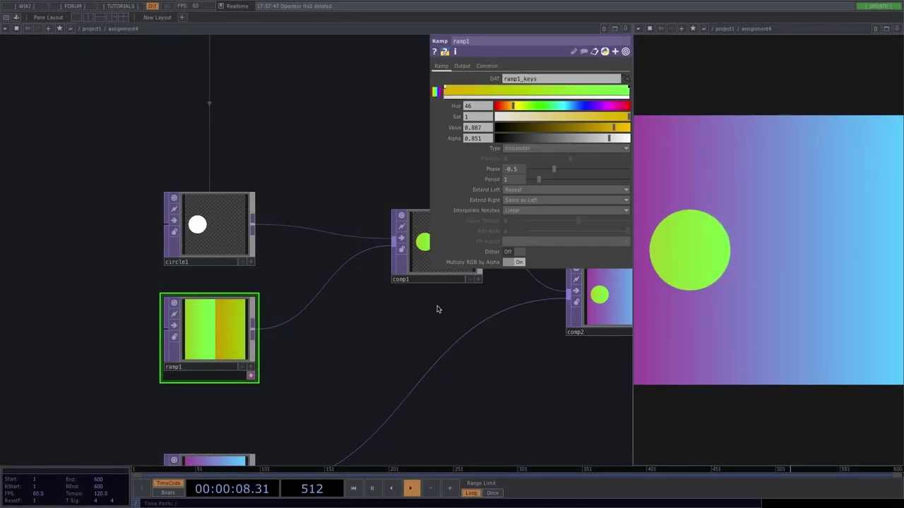
pyautogui.moveTo(407, 333); pyautogui.dragTo(290, 269)
pyautogui.moveTo(212, 304); pyautogui.dragTo(137, 276)
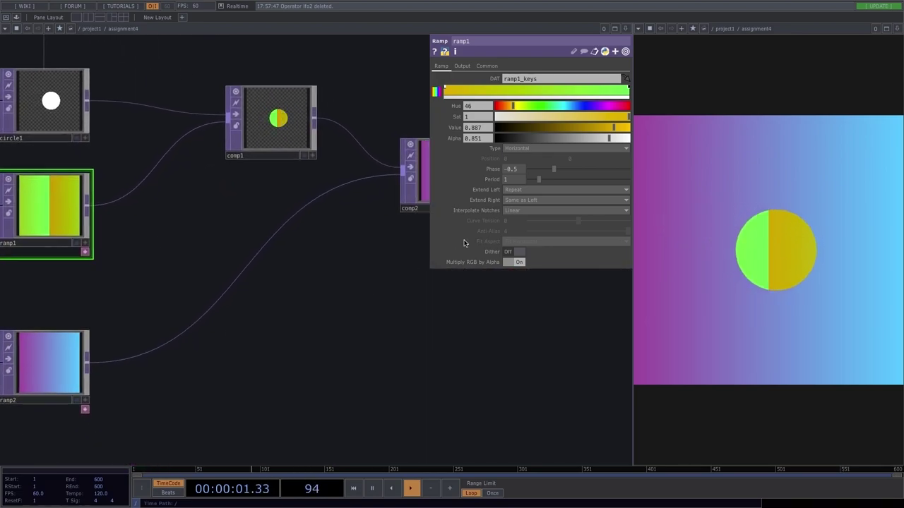
pyautogui.press('p')
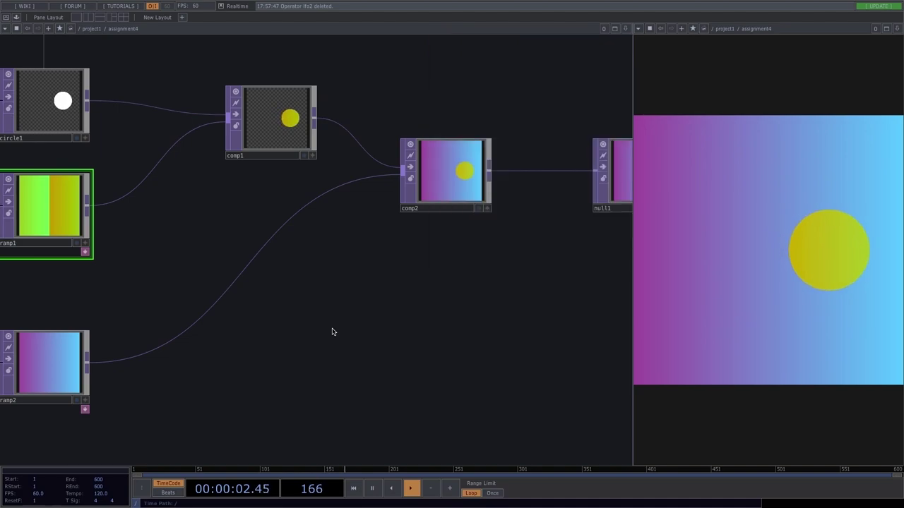
pyautogui.scroll(-5, 332, 332)
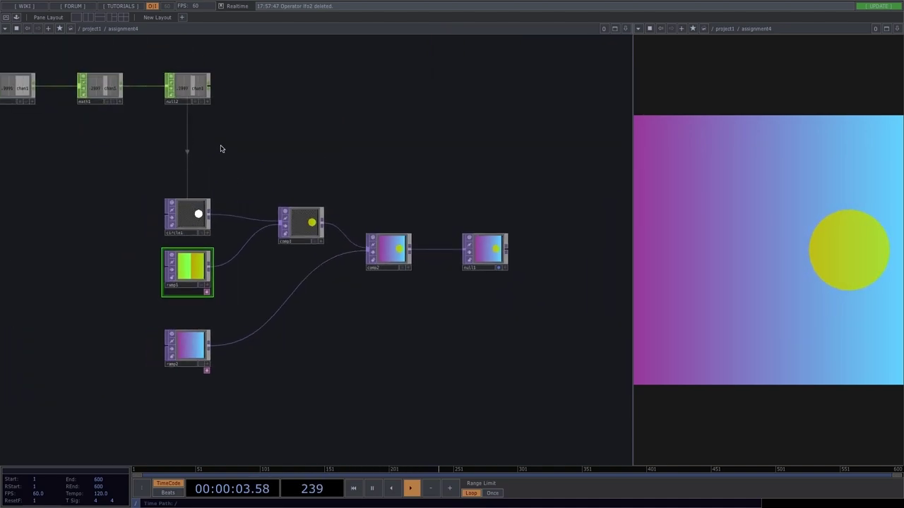
# Step: Review the parameters of lfo1, math1, null2 and circle1 to see how the circle's horizontal center is animated
pyautogui.moveTo(220, 148); pyautogui.dragTo(284, 216)
pyautogui.scroll(3, 81, 158)
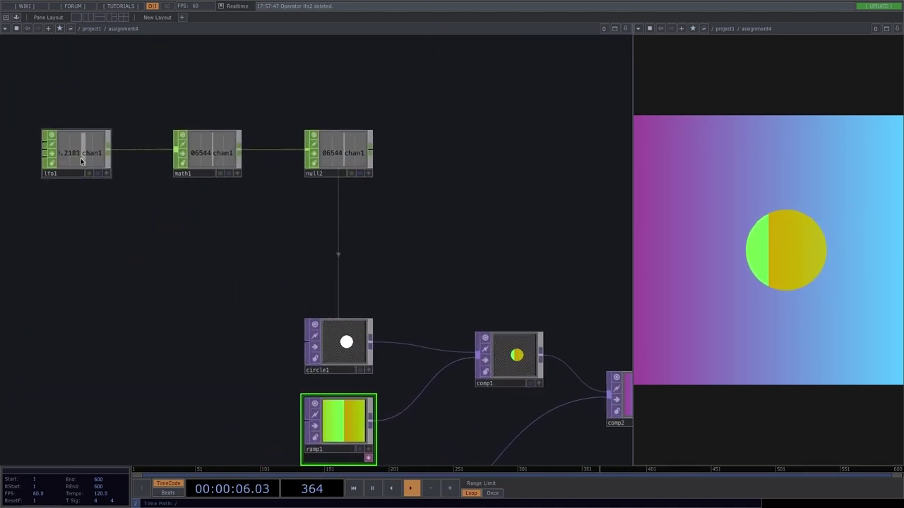
pyautogui.click(81, 158)
pyautogui.press('p')
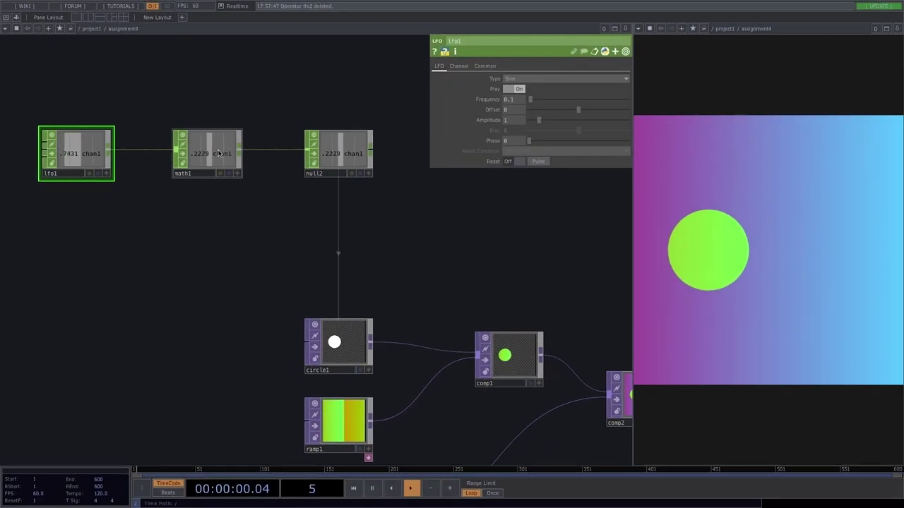
pyautogui.click(219, 153)
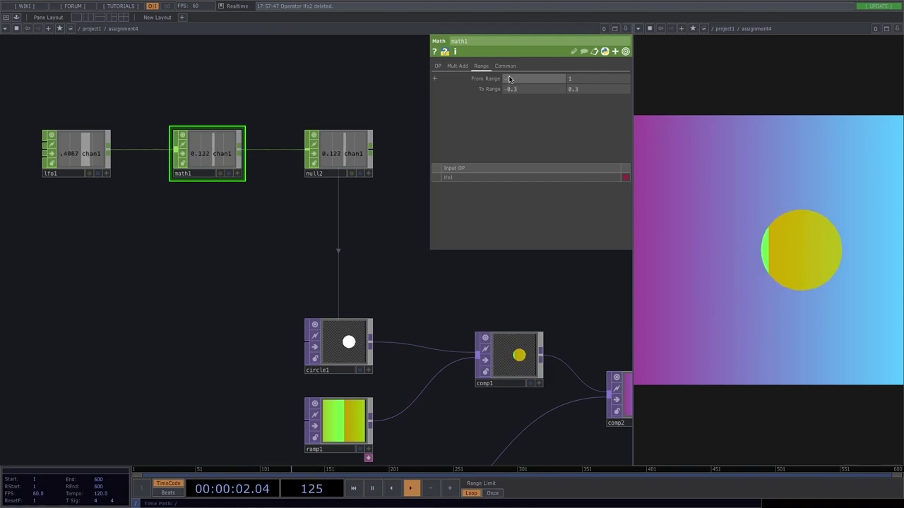
pyautogui.click(70, 157)
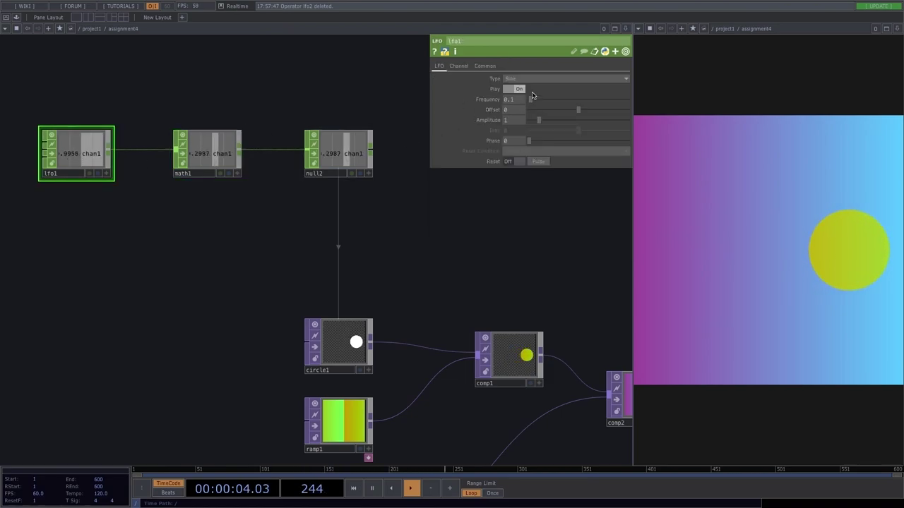
pyautogui.click(213, 151)
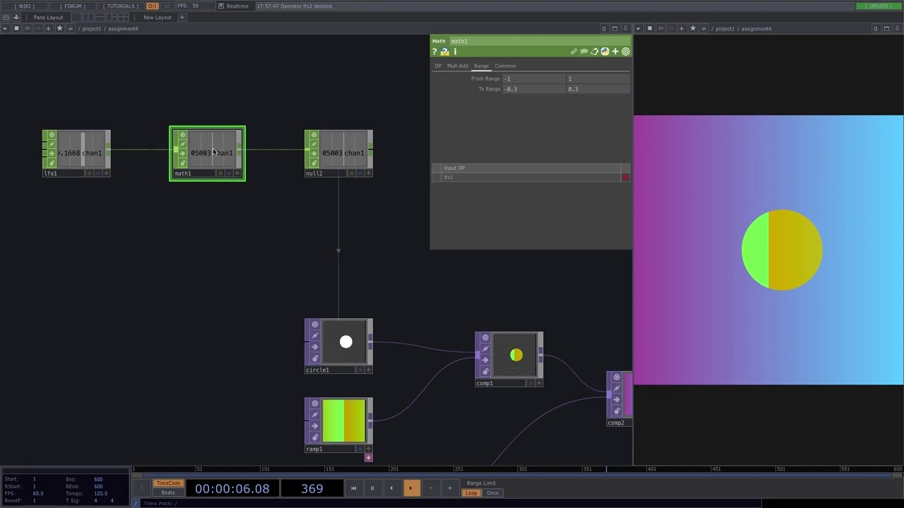
pyautogui.click(346, 150)
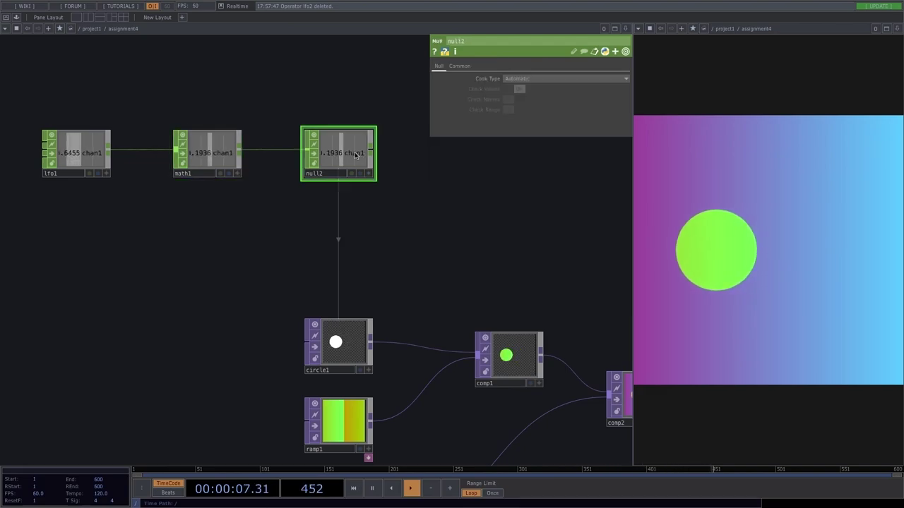
pyautogui.click(347, 329)
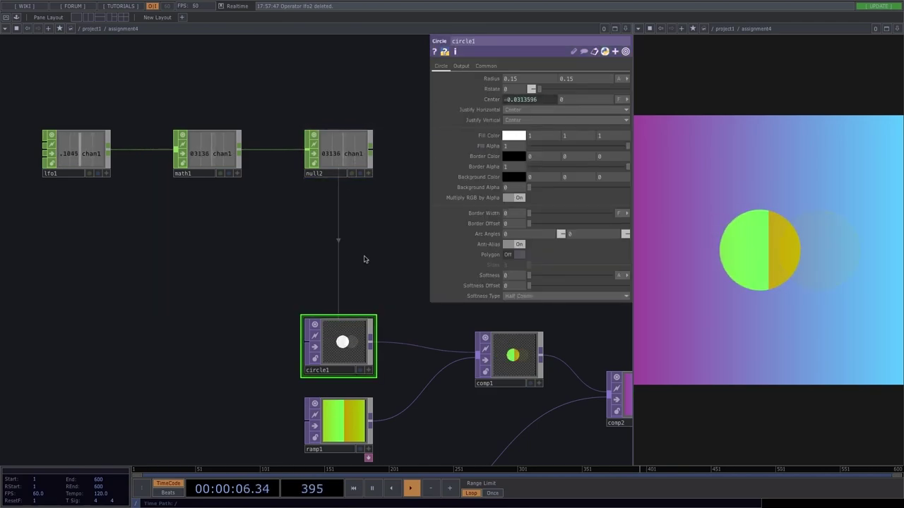
# Step: Return to the project1 network, point the output preview at /project1, and bring the main operator chain into view
pyautogui.moveTo(365, 258); pyautogui.dragTo(244, 213)
pyautogui.scroll(-5, 278, 204)
pyautogui.scroll(-1, 244, 213)
pyautogui.scroll(-3, 243, 213)
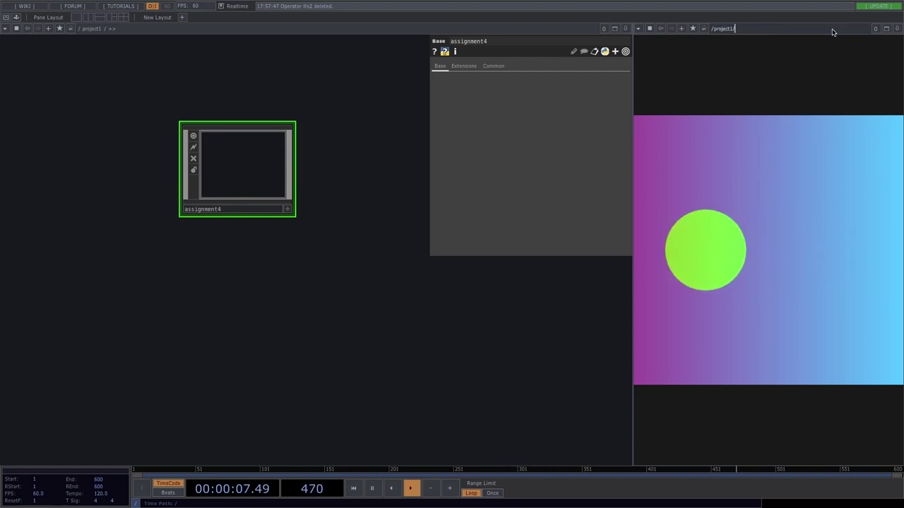
pyautogui.press('Return')
pyautogui.scroll(-8, 370, 332)
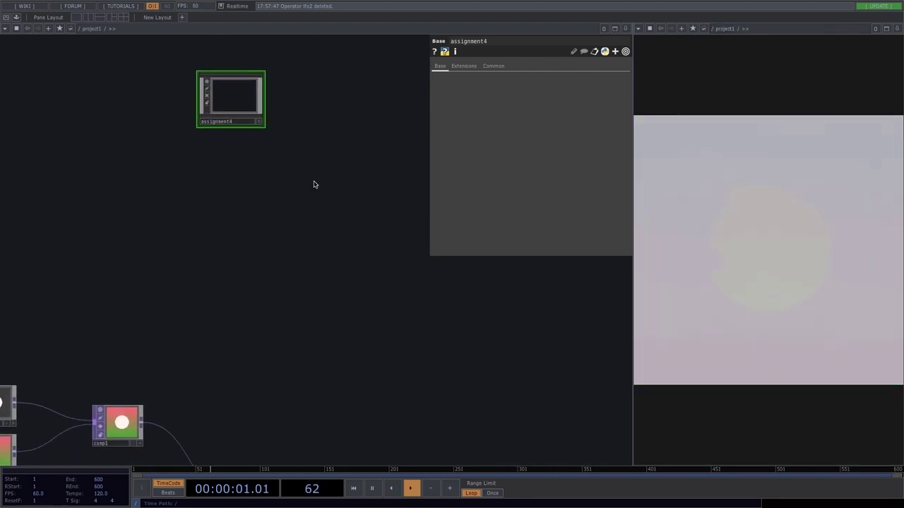
pyautogui.moveTo(274, 173); pyautogui.dragTo(273, 147)
pyautogui.moveTo(371, 240); pyautogui.dragTo(209, 133)
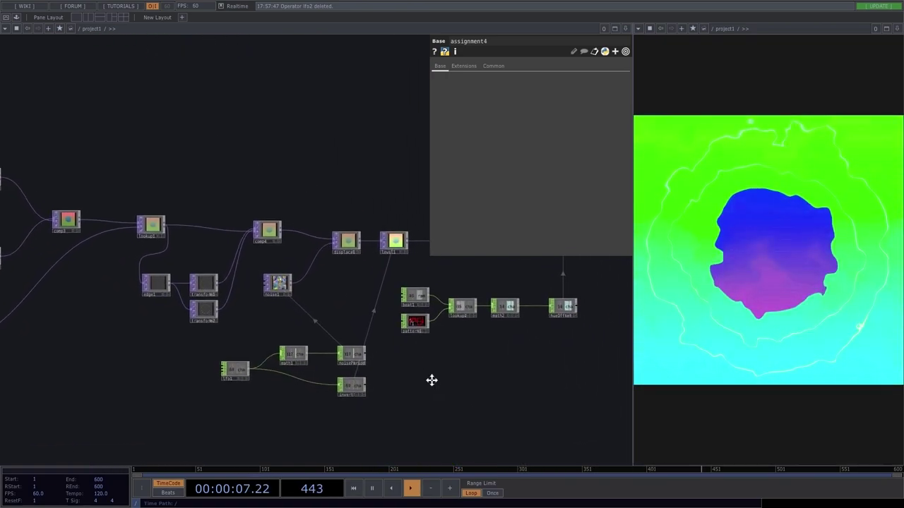
# Step: Add a Movie File In TOP to the network above hsvadj1
pyautogui.hscroll(5, 449, 384)
pyautogui.scroll(-1, 449, 384)
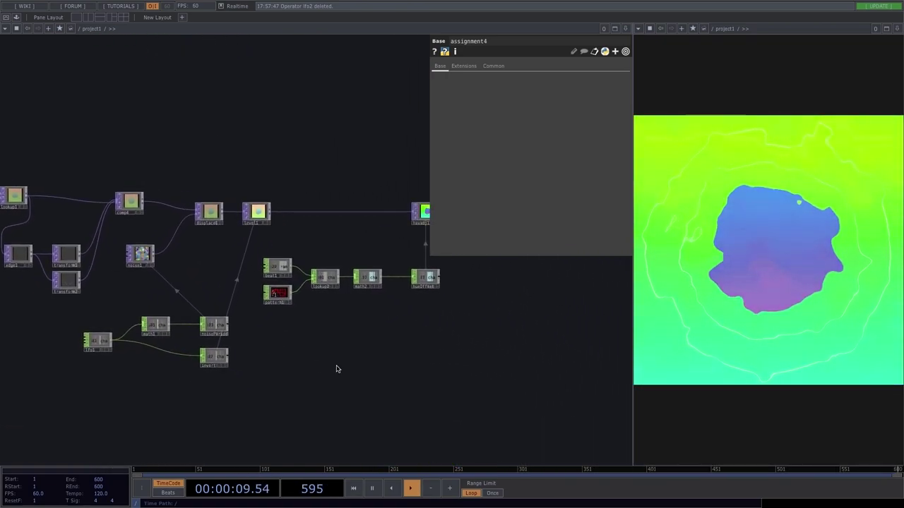
pyautogui.moveTo(387, 335); pyautogui.dragTo(250, 327)
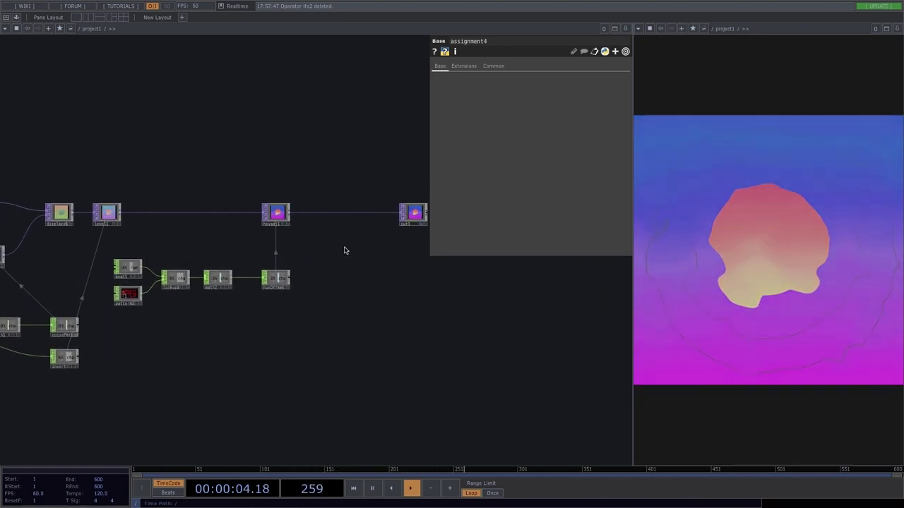
pyautogui.press('Tab')
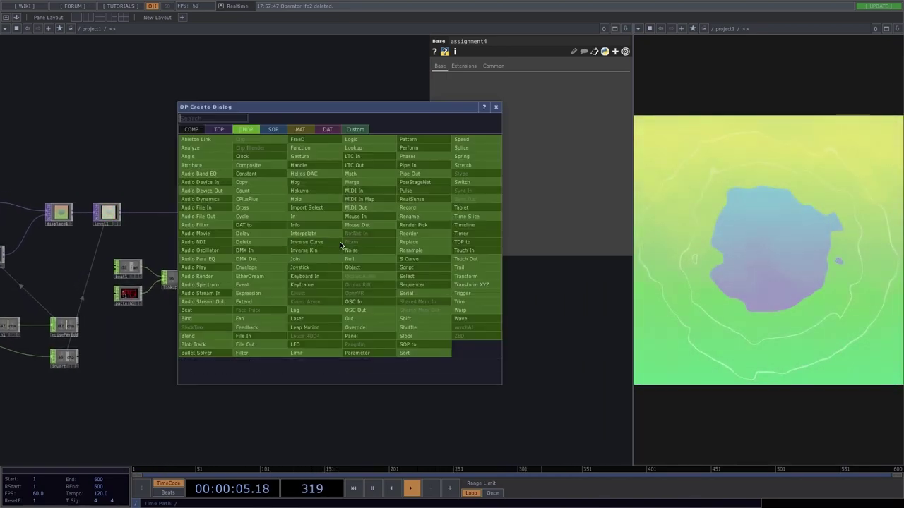
pyautogui.click(219, 130)
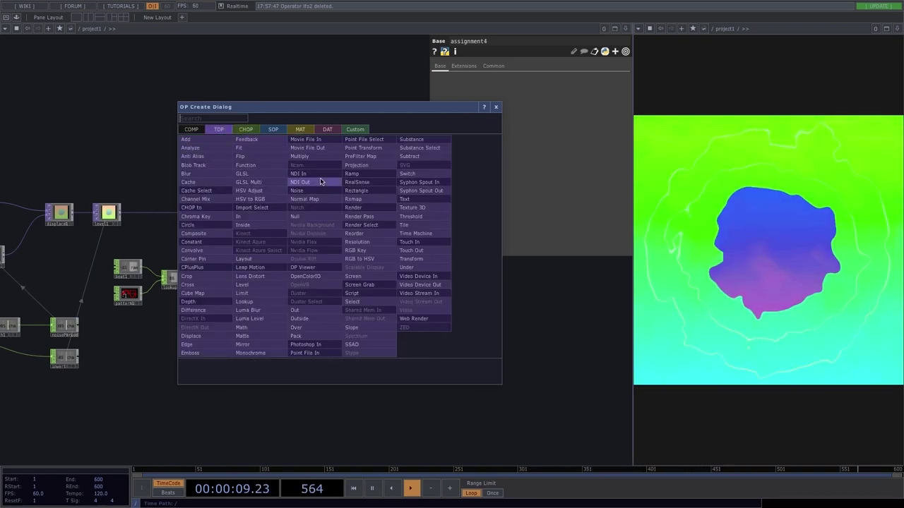
pyautogui.click(319, 141)
pyautogui.click(277, 159)
pyautogui.scroll(3, 273, 168)
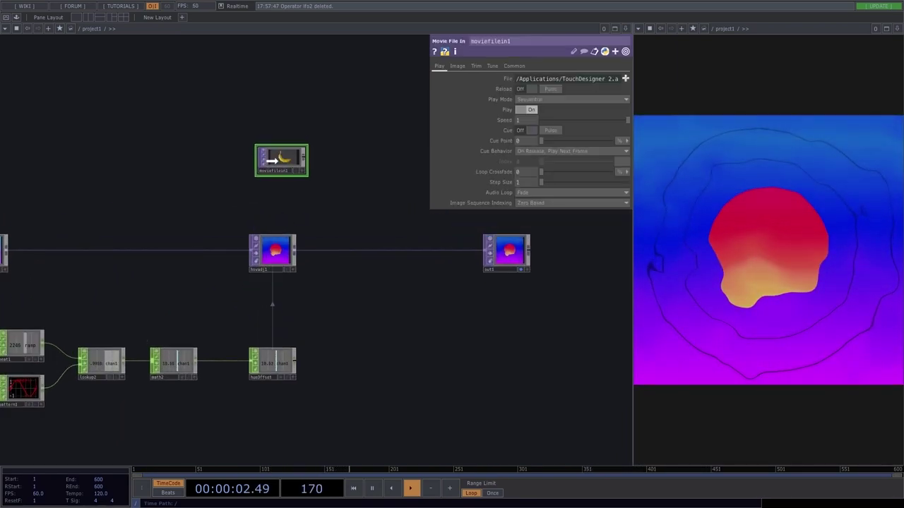
pyautogui.scroll(3, 273, 168)
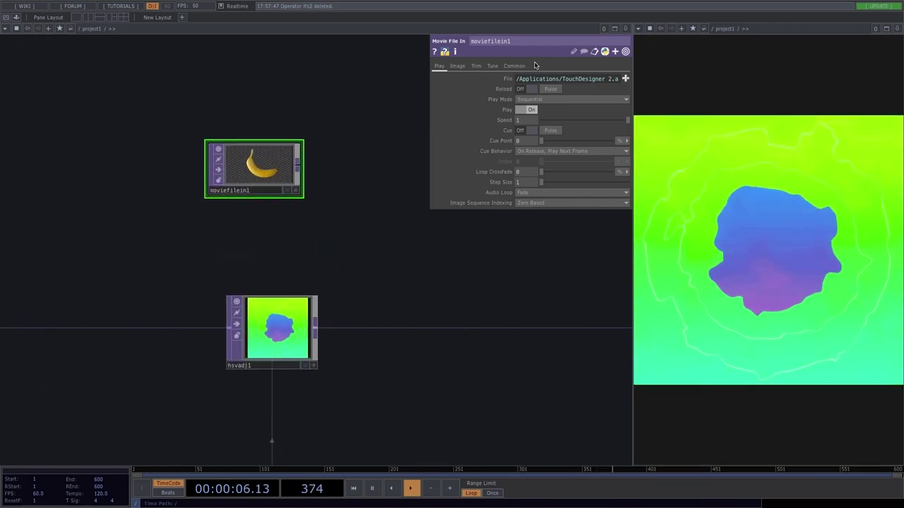
# Step: Give moviefilein1 a custom output resolution of 1024 x 1024
pyautogui.click(515, 66)
pyautogui.click(540, 79)
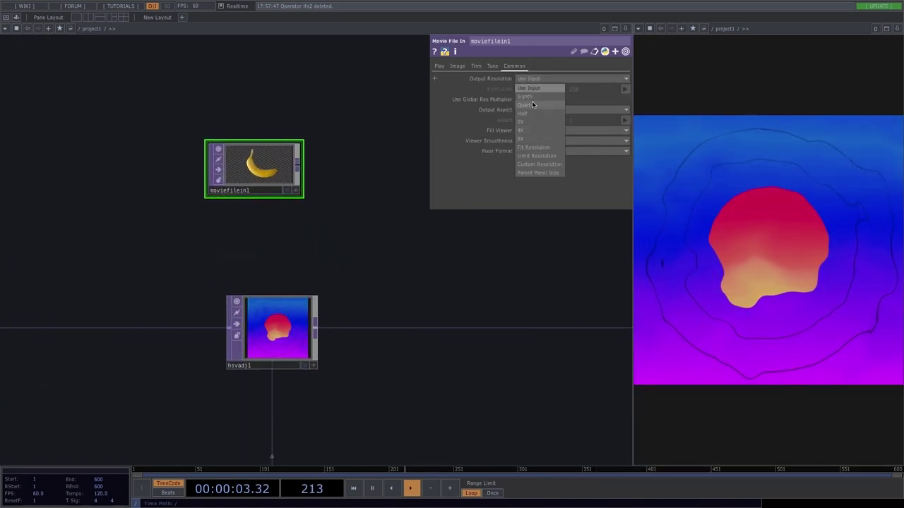
pyautogui.click(539, 164)
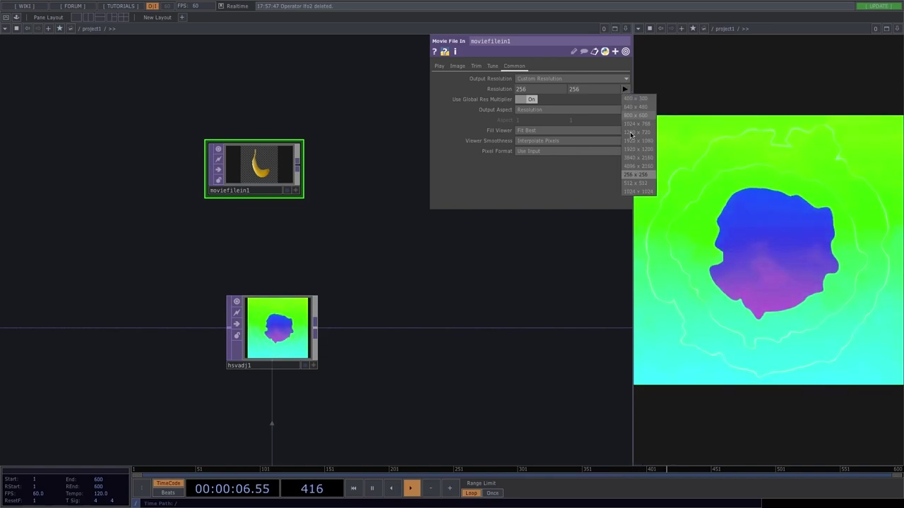
pyautogui.moveTo(374, 226); pyautogui.dragTo(262, 228)
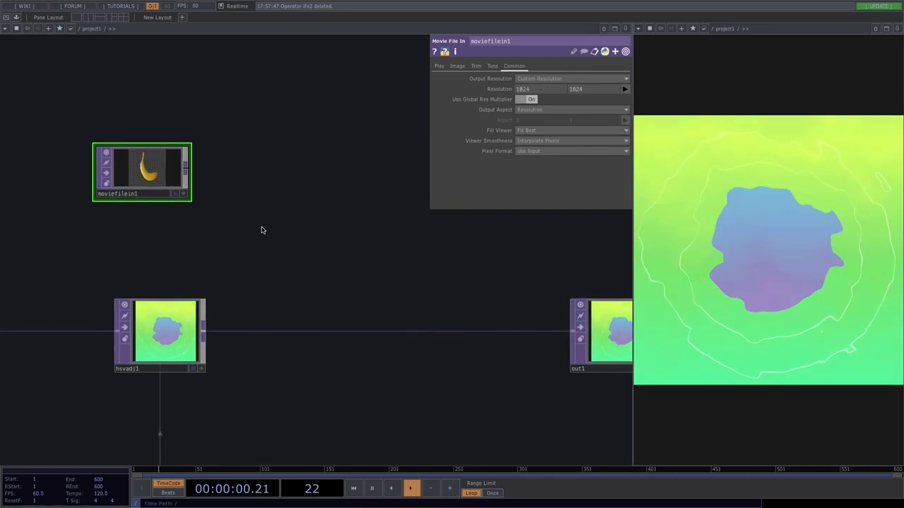
# Step: Add a Tile TOP fed by moviefilein1's output and place it beside it
pyautogui.scroll(5, 171, 180)
pyautogui.moveTo(171, 179); pyautogui.dragTo(172, 121)
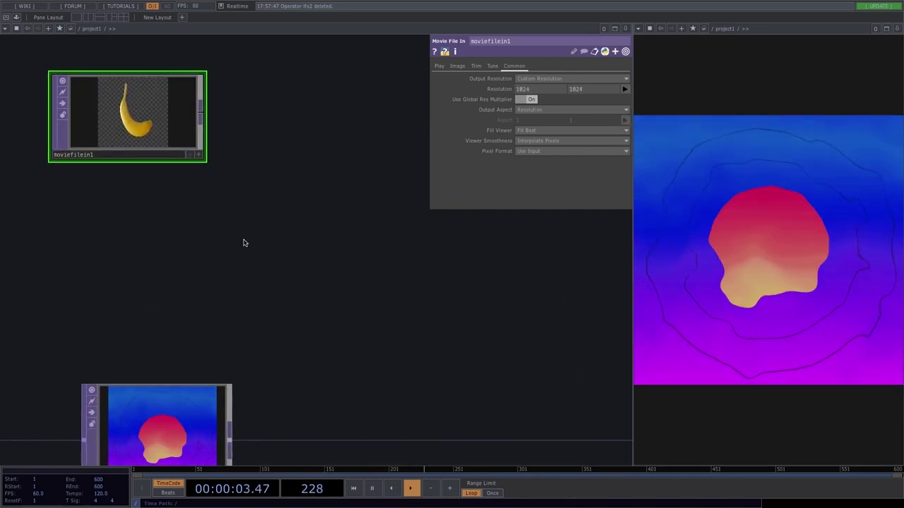
pyautogui.scroll(-2, 245, 242)
pyautogui.rightClick(204, 130)
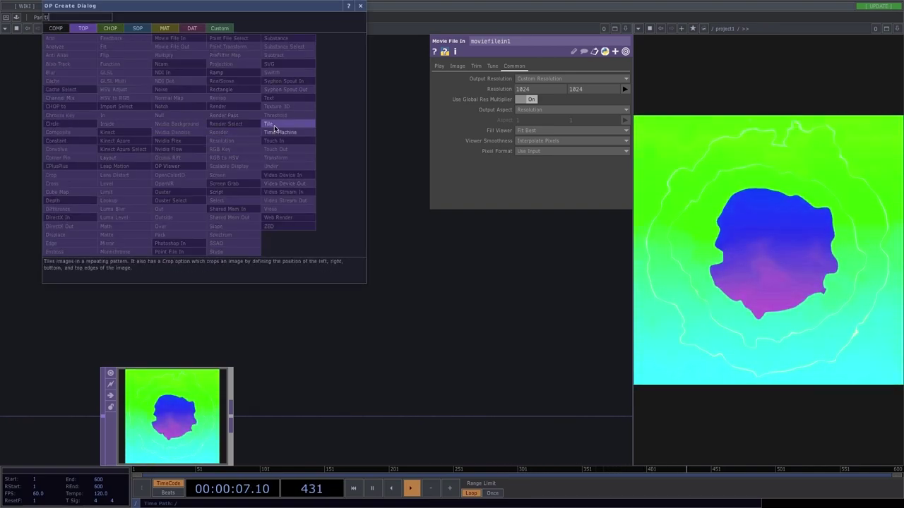
pyautogui.click(268, 123)
pyautogui.click(294, 118)
# Step: Turn on Flip X, Flip Y, Reflect X and Reflect Y for tile1
pyautogui.click(455, 65)
pyautogui.click(519, 110)
pyautogui.click(519, 120)
pyautogui.click(519, 131)
pyautogui.click(515, 141)
pyautogui.scroll(-3, 272, 207)
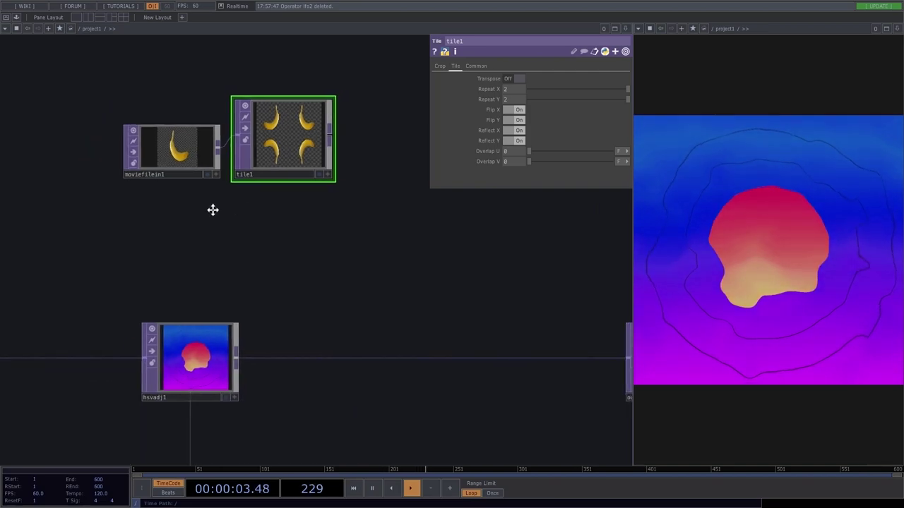
# Step: Add a Displace TOP after tile1 with hsvadj1 as its second input, and set both Displace Weight values to 0.045
pyautogui.moveTo(232, 206); pyautogui.dragTo(93, 230)
pyautogui.rightClick(195, 159)
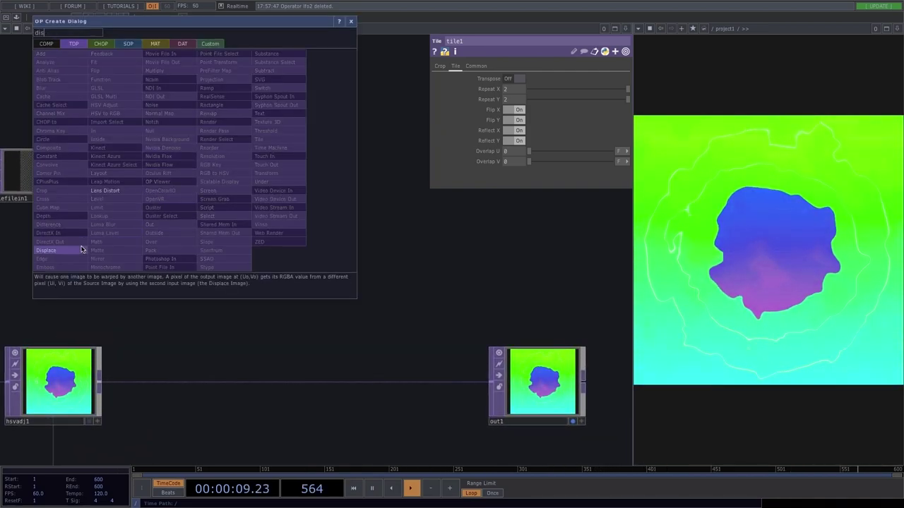
pyautogui.click(46, 250)
pyautogui.click(297, 187)
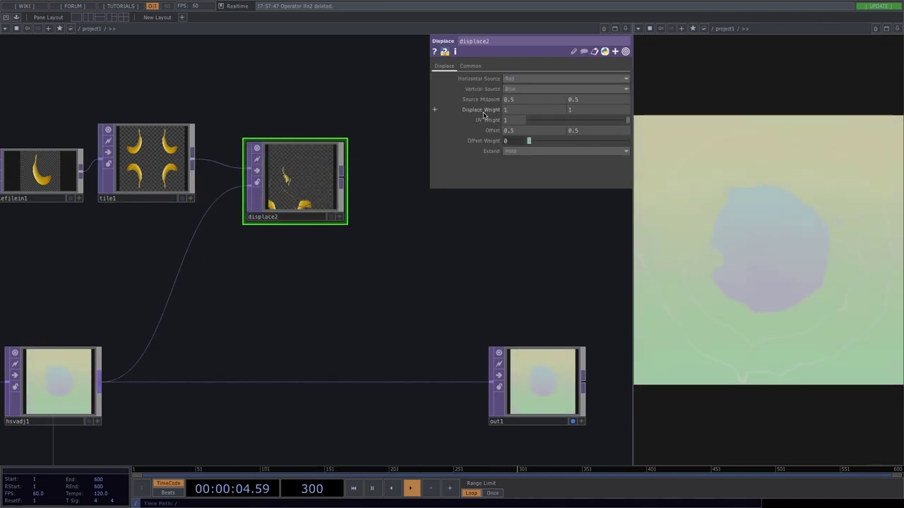
pyautogui.moveTo(484, 105)
pyautogui.mouseDown(button='middle')
pyautogui.moveTo(486, 112)
pyautogui.moveTo(490, 92)
pyautogui.mouseUp(button='middle')
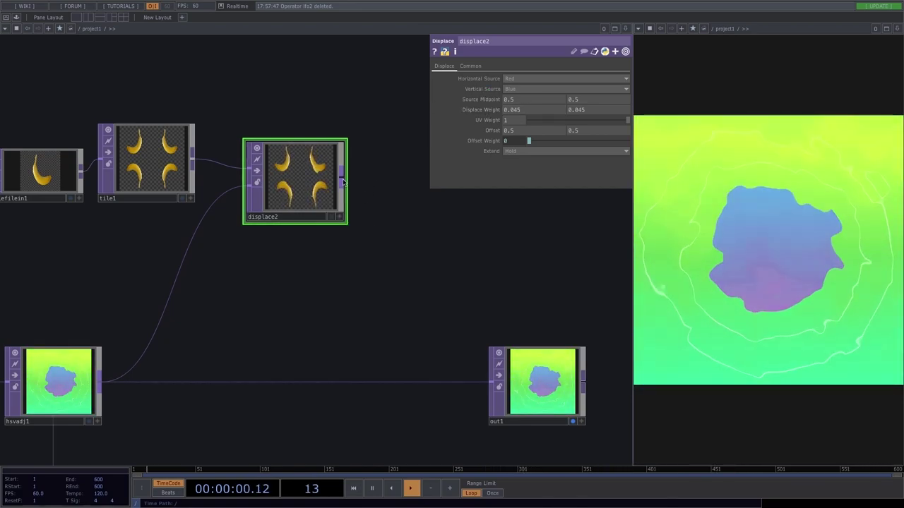
# Step: Add a Transform TOP fed by displace2's output and place it after displace2
pyautogui.rightClick(348, 182)
pyautogui.click(346, 182)
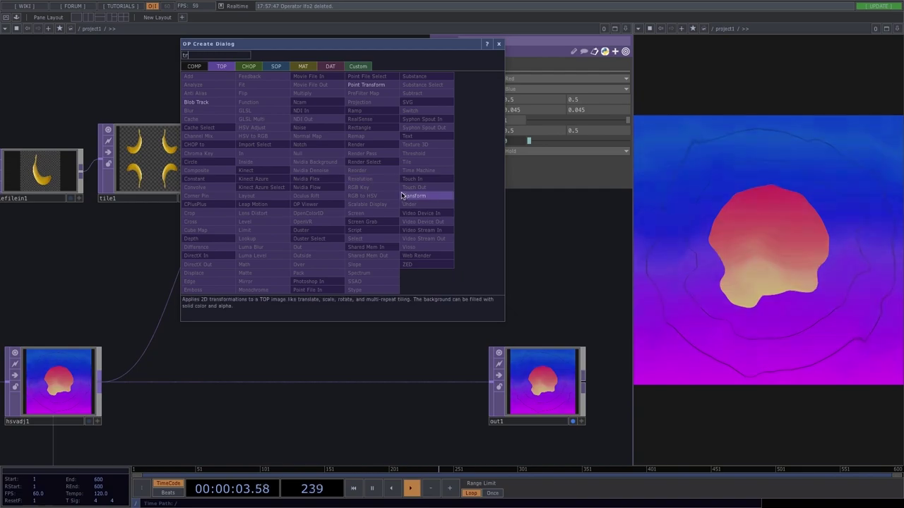
pyautogui.click(414, 196)
pyautogui.click(423, 176)
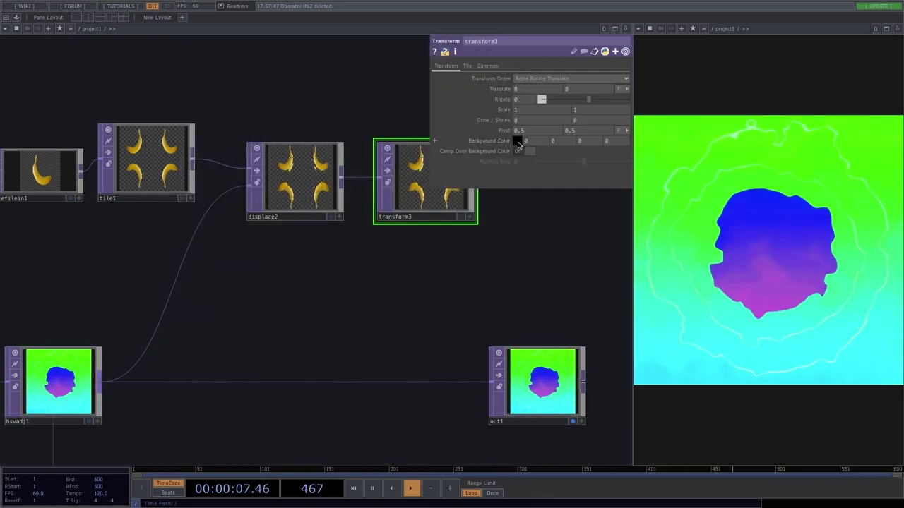
# Step: Set transform3's background to muted blue (hue 200, saturation 0.568, value 0.476) with alpha 1, and turn on Comp Over Background Color
pyautogui.click(517, 143)
pyautogui.click(801, 78)
pyautogui.click(794, 99)
pyautogui.click(802, 89)
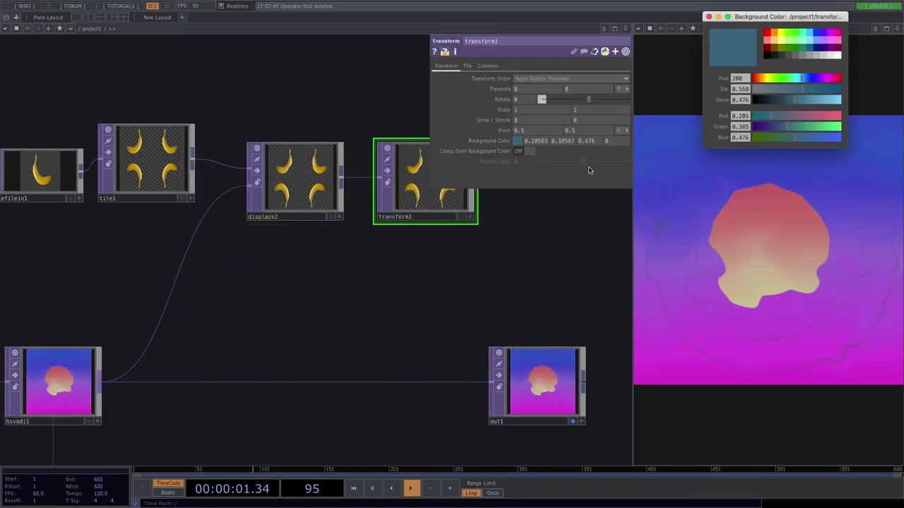
pyautogui.click(614, 140)
pyautogui.write('1')
pyautogui.press('Return')
pyautogui.click(526, 151)
pyautogui.moveTo(290, 300); pyautogui.dragTo(108, 339)
pyautogui.scroll(6, 233, 231)
pyautogui.scroll(-4, 233, 231)
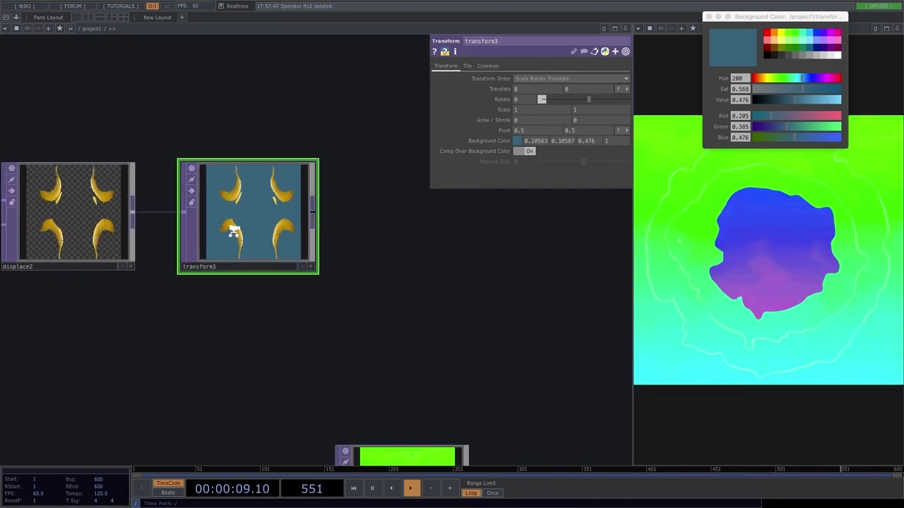
# Step: Move out1 farther from hsvadj1 and insert a Cross TOP on the wire between them
pyautogui.scroll(-3, 233, 232)
pyautogui.moveTo(247, 286)
pyautogui.mouseDown()
pyautogui.moveTo(375, 276)
pyautogui.moveTo(242, 283)
pyautogui.mouseUp()
pyautogui.moveTo(296, 364); pyautogui.dragTo(565, 352)
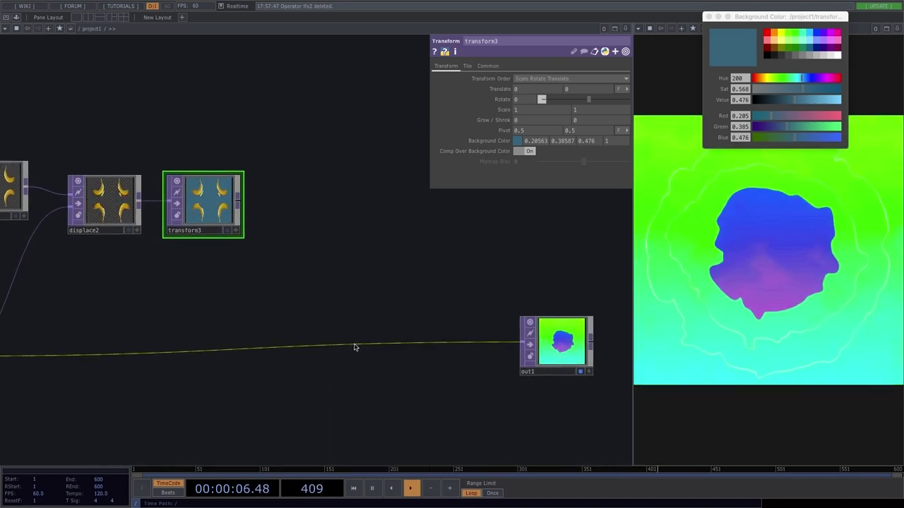
pyautogui.rightClick(355, 347)
pyautogui.click(369, 337)
pyautogui.write('c')
pyautogui.press('Return')
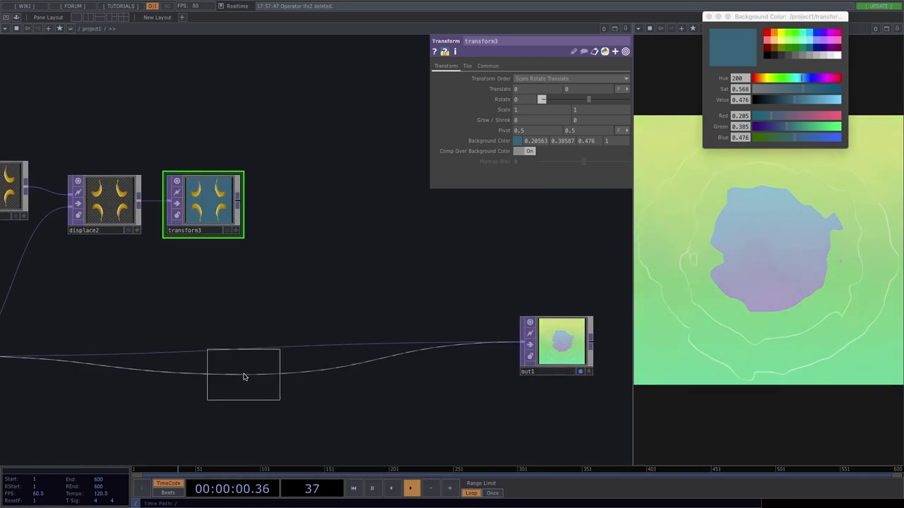
pyautogui.click(399, 361)
# Step: Connect transform3 to cross1's second input, try different blend amounts, and set Cross to 0
pyautogui.moveTo(239, 202); pyautogui.dragTo(355, 367)
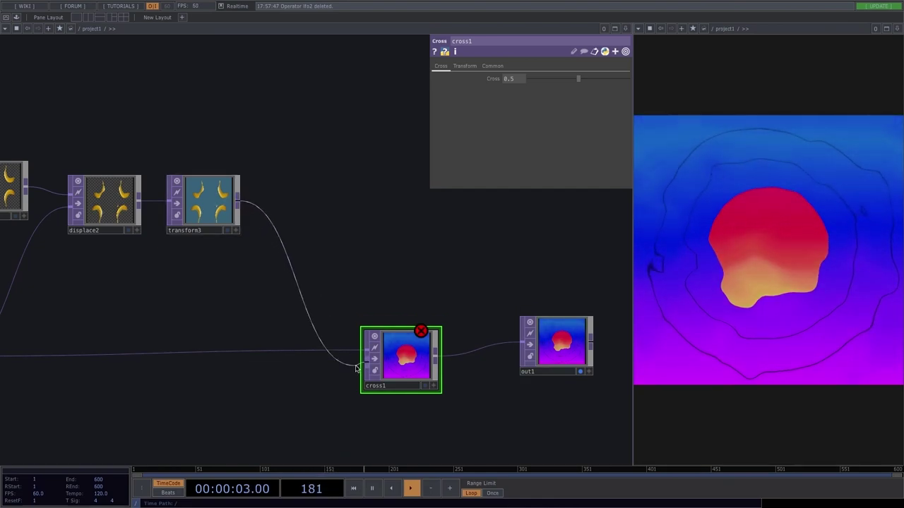
pyautogui.moveTo(577, 79); pyautogui.dragTo(602, 80)
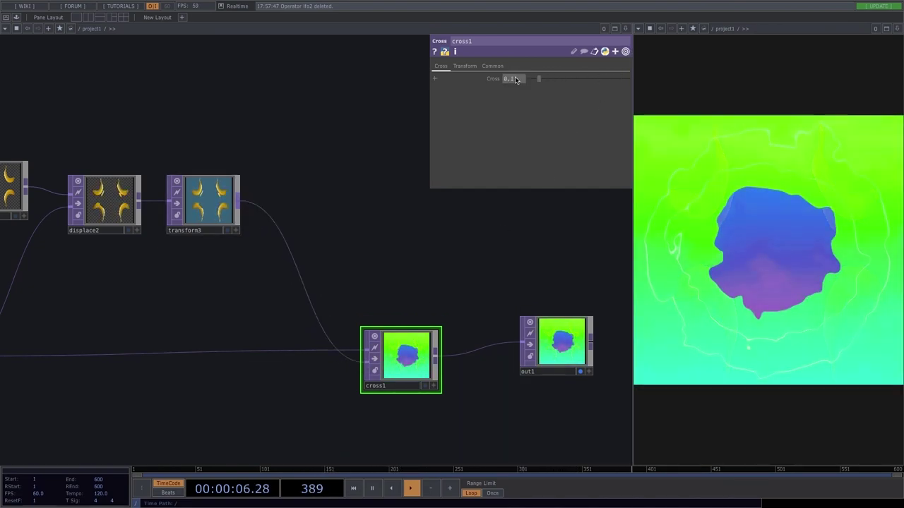
pyautogui.moveTo(515, 79); pyautogui.dragTo(493, 79)
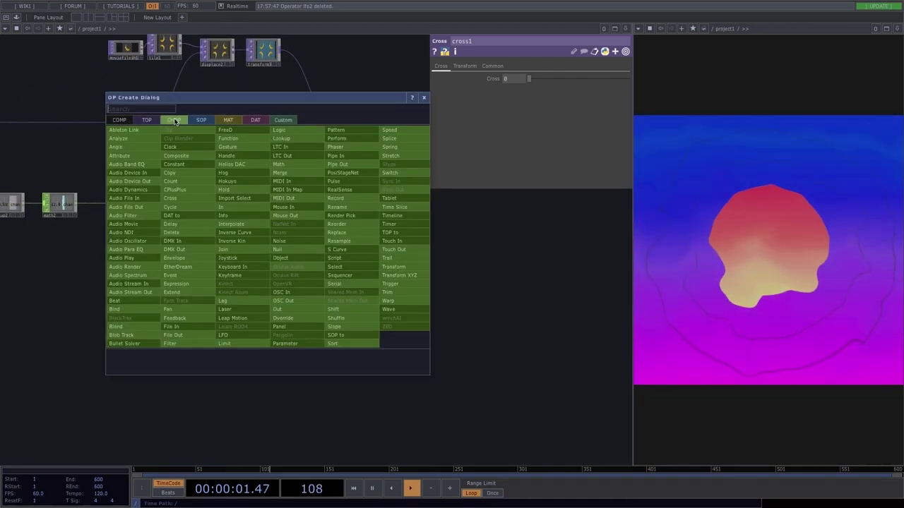
# Step: Add a Timeline CHOP in the empty area below the hueOffset chain
pyautogui.write('im')
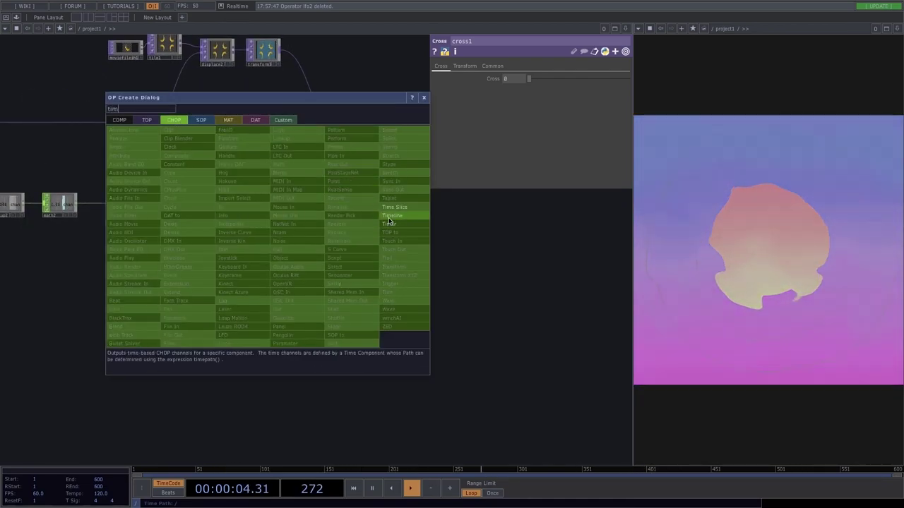
pyautogui.click(389, 217)
pyautogui.click(230, 302)
# Step: Add a Pattern CHOP below timeline1 and set its Type to Ramp
pyautogui.press('Tab')
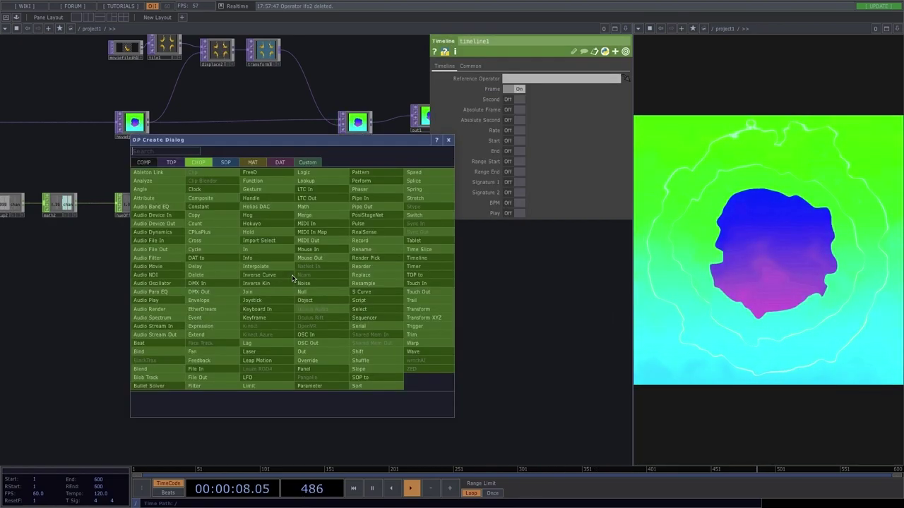
pyautogui.write('pat')
pyautogui.click(388, 177)
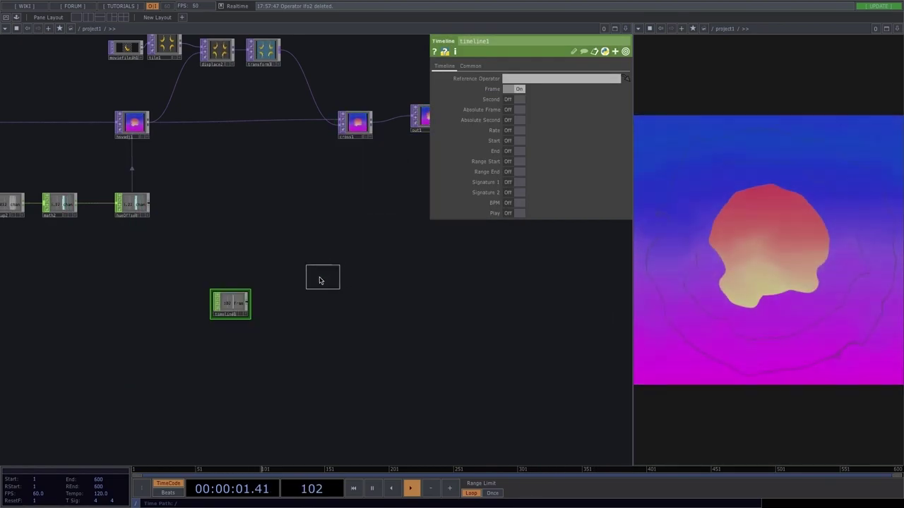
pyautogui.click(244, 342)
pyautogui.scroll(4, 231, 353)
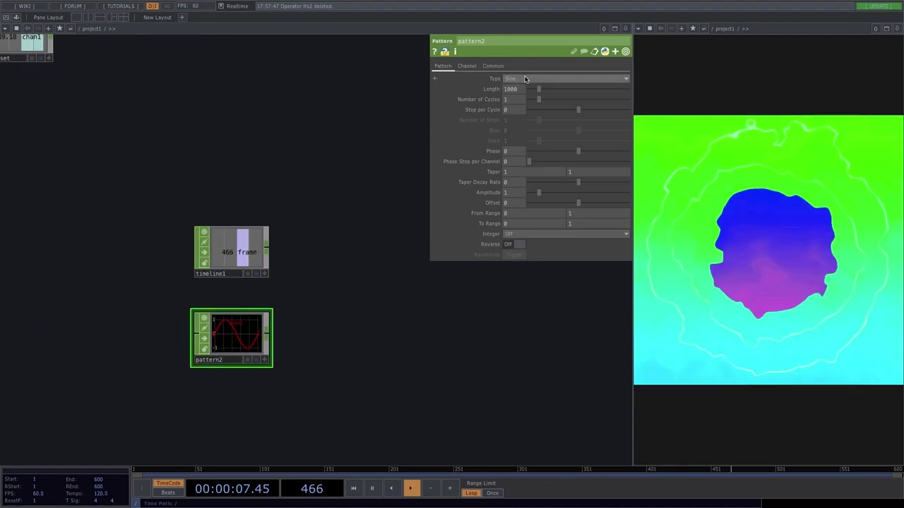
pyautogui.click(524, 79)
pyautogui.click(525, 123)
pyautogui.scroll(-3, 303, 288)
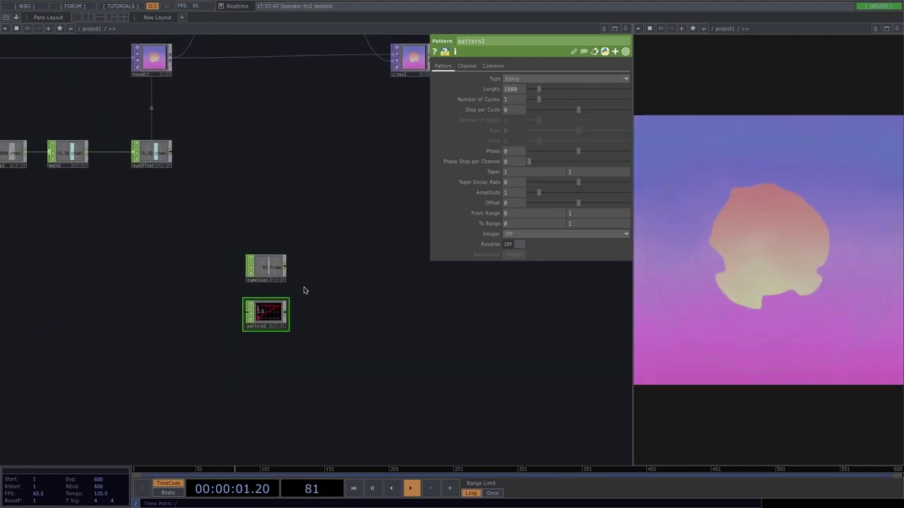
pyautogui.scroll(3, 263, 313)
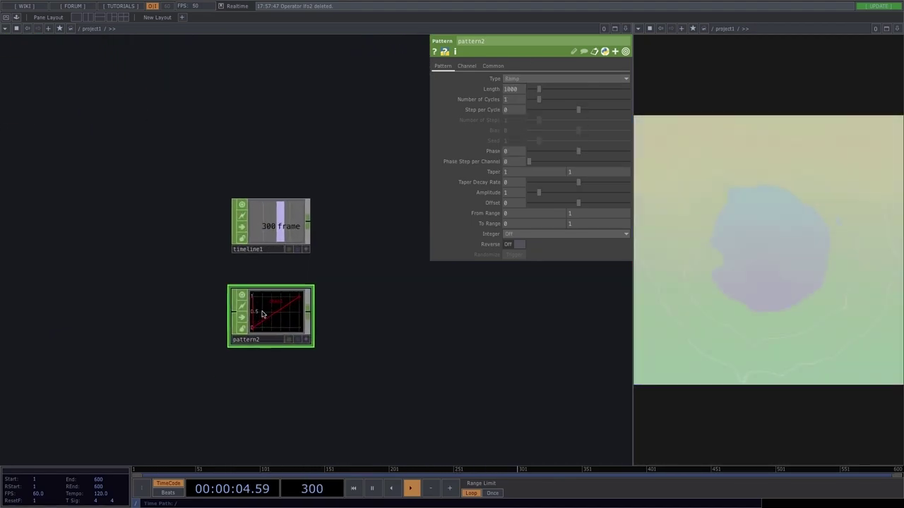
pyautogui.click(545, 79)
pyautogui.click(543, 78)
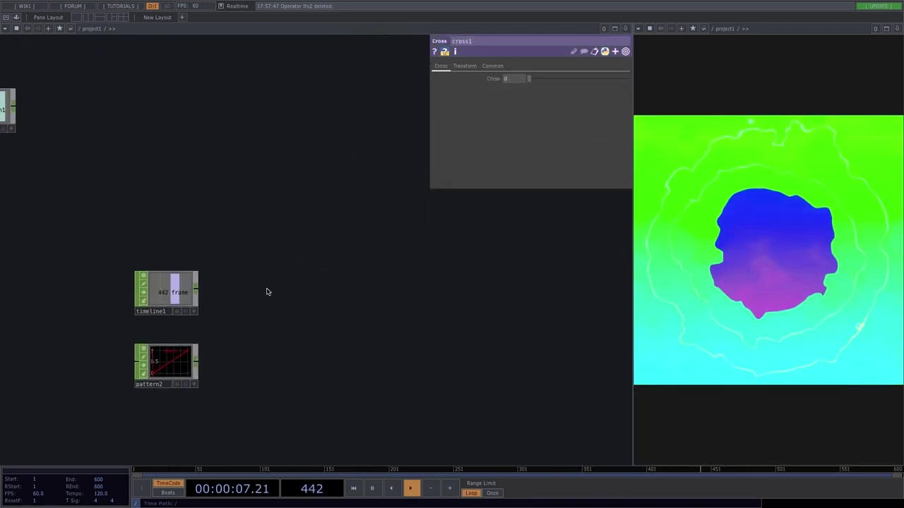
# Step: Add a Lookup CHOP and connect timeline1 to its first input and pattern2 to its second
pyautogui.press('Tab')
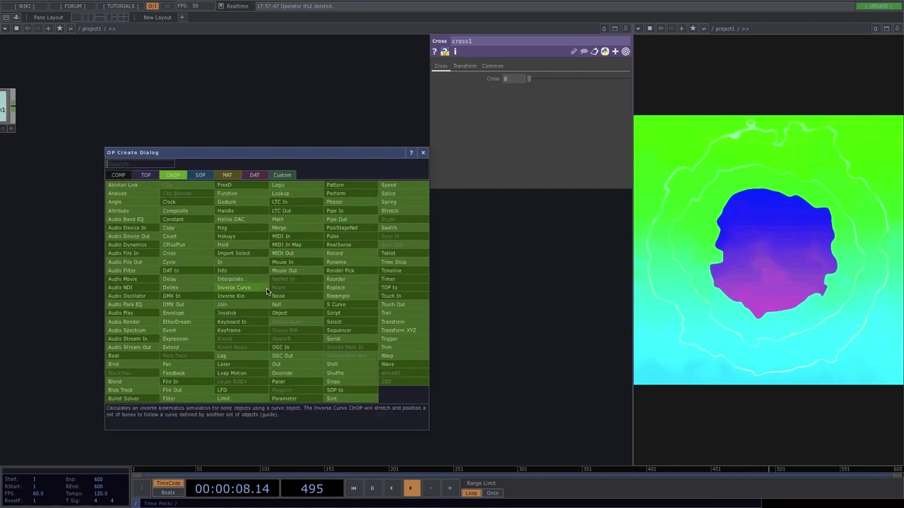
pyautogui.write('lo')
pyautogui.click(315, 199)
pyautogui.click(293, 303)
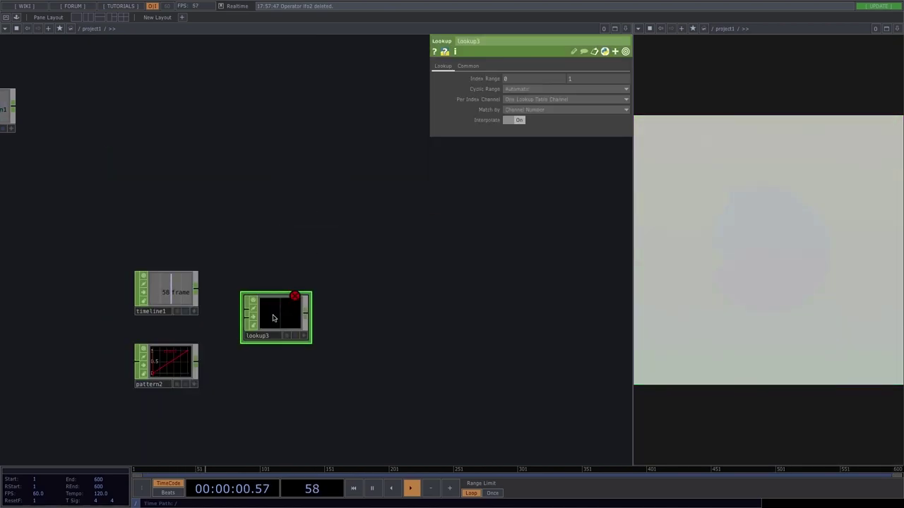
pyautogui.scroll(3, 175, 301)
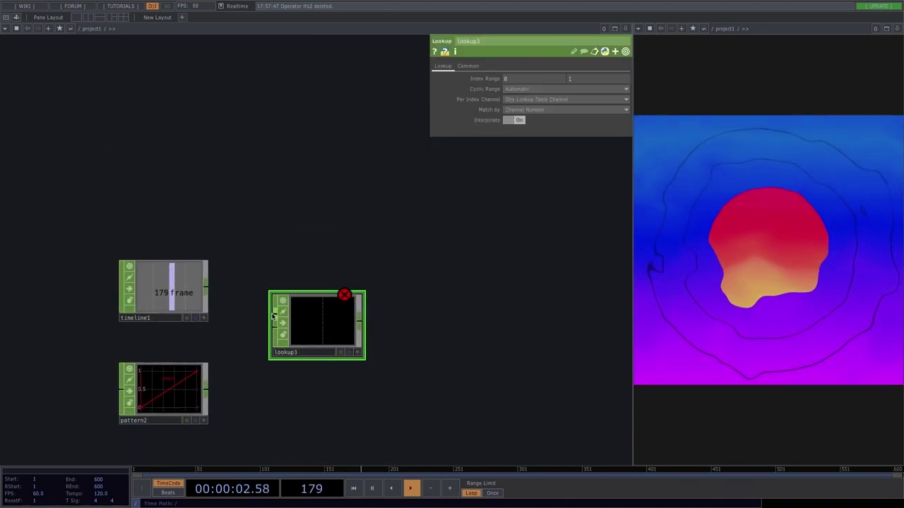
pyautogui.moveTo(206, 284); pyautogui.dragTo(274, 313)
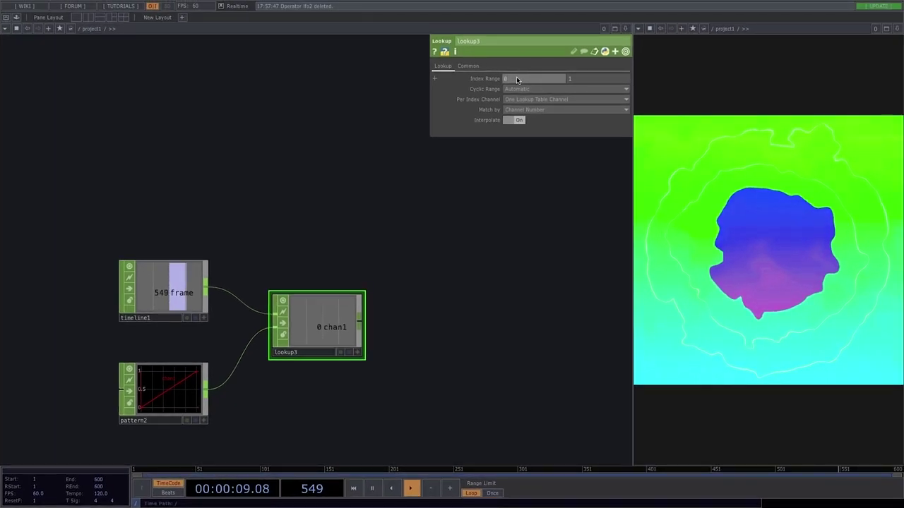
# Step: Set lookup3's Index Range from 1 to 600
pyautogui.write('1')
pyautogui.press('Tab')
pyautogui.write('600')
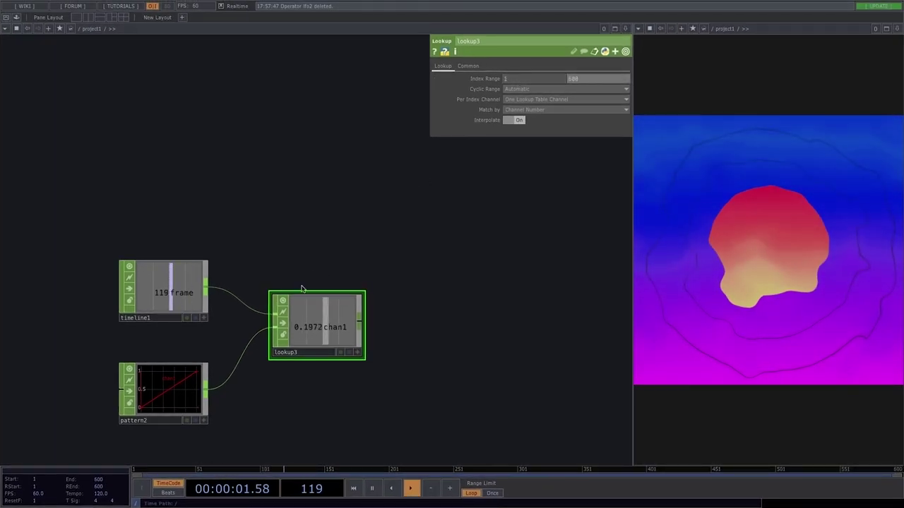
# Step: Add a Null CHOP connected to lookup3's output and rename it crossIndex
pyautogui.scroll(-1, 353, 364)
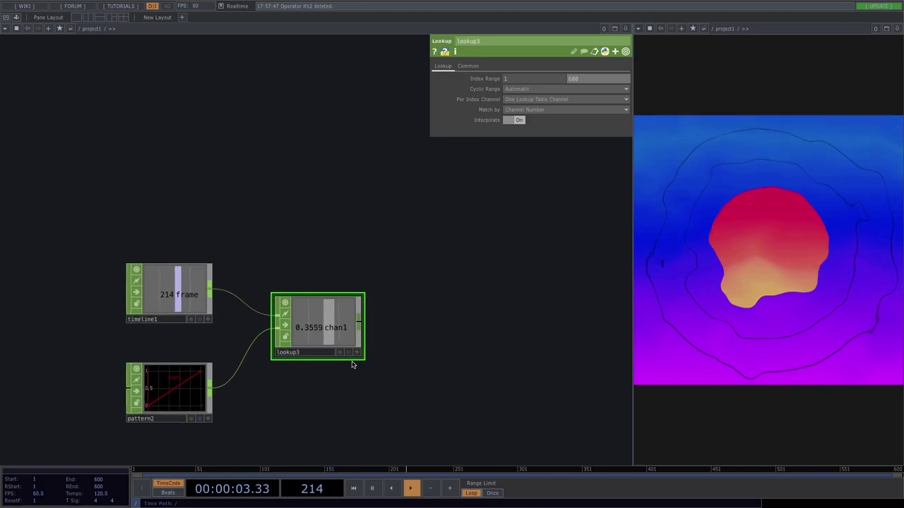
pyautogui.rightClick(360, 329)
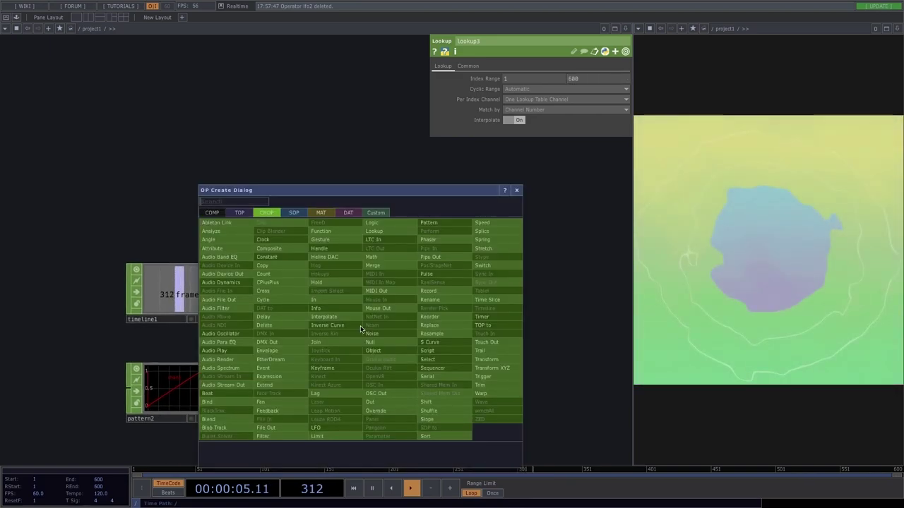
pyautogui.write('nu')
pyautogui.click(370, 342)
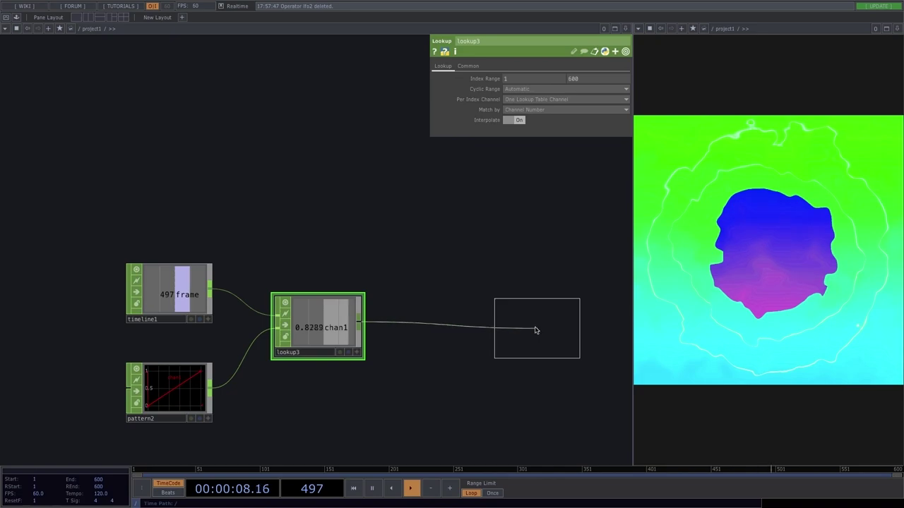
pyautogui.click(534, 327)
pyautogui.click(514, 351)
pyautogui.write('cr')
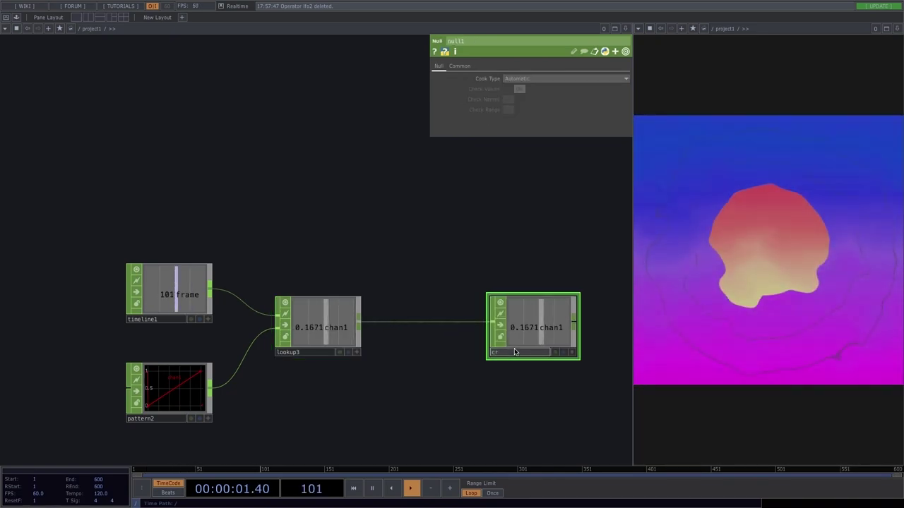
pyautogui.write('ossIndex')
pyautogui.press('Return')
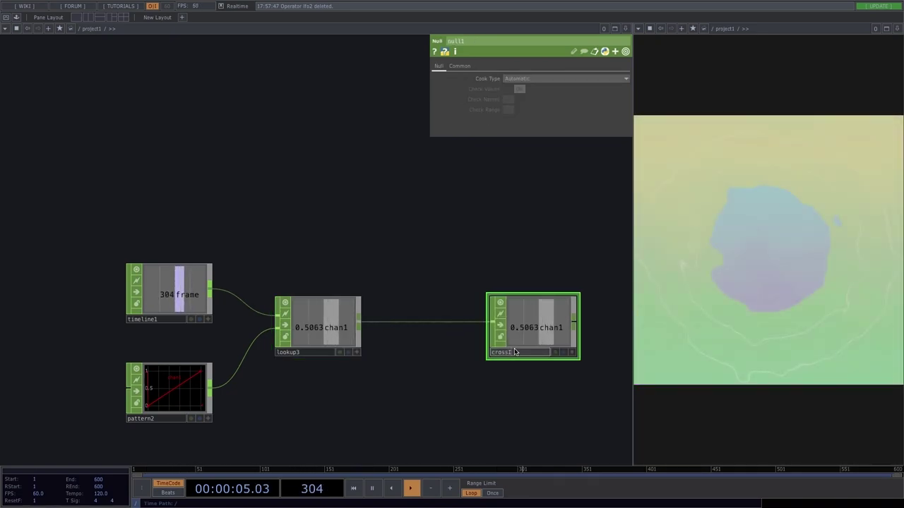
# Step: Drive cross1's Cross parameter with crossIndex's channel as a CHOP Reference
pyautogui.scroll(-5, 513, 350)
pyautogui.moveTo(510, 185); pyautogui.dragTo(392, 192)
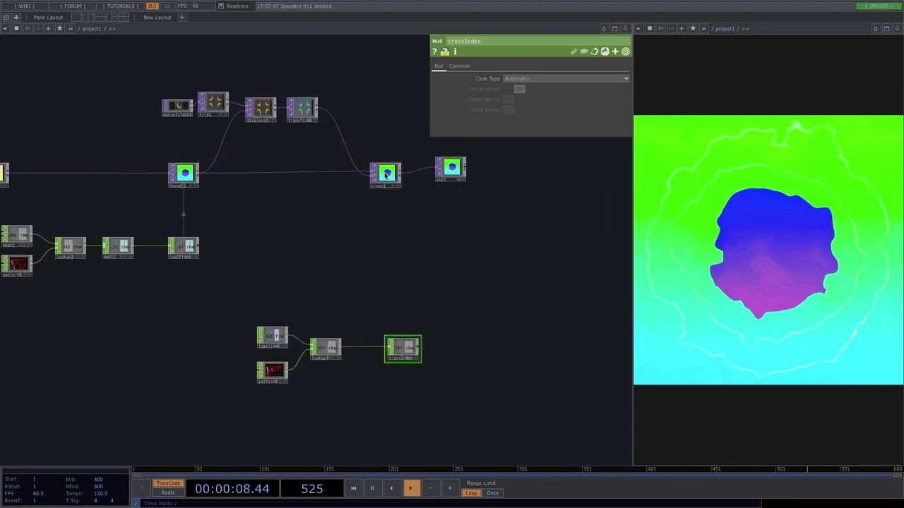
pyautogui.click(386, 175)
pyautogui.moveTo(383, 260); pyautogui.dragTo(288, 242)
pyautogui.click(321, 341)
pyautogui.moveTo(307, 329); pyautogui.dragTo(306, 330)
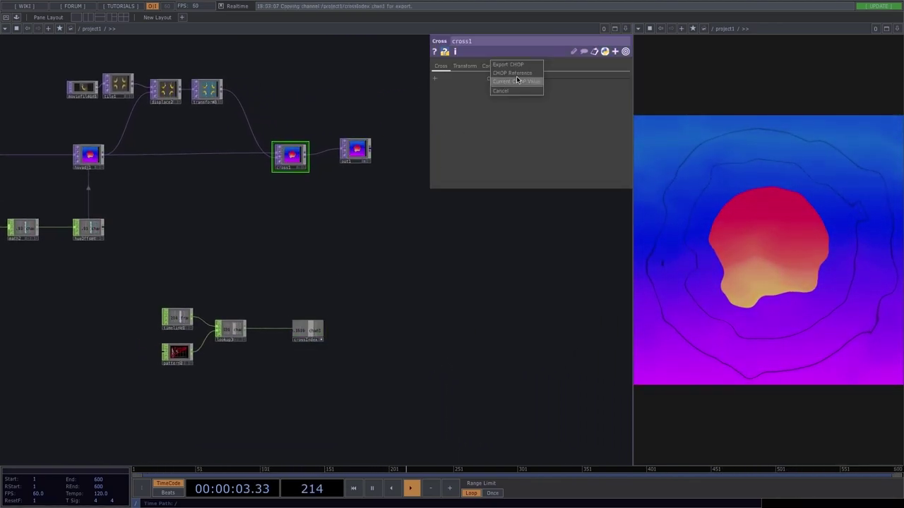
pyautogui.click(512, 72)
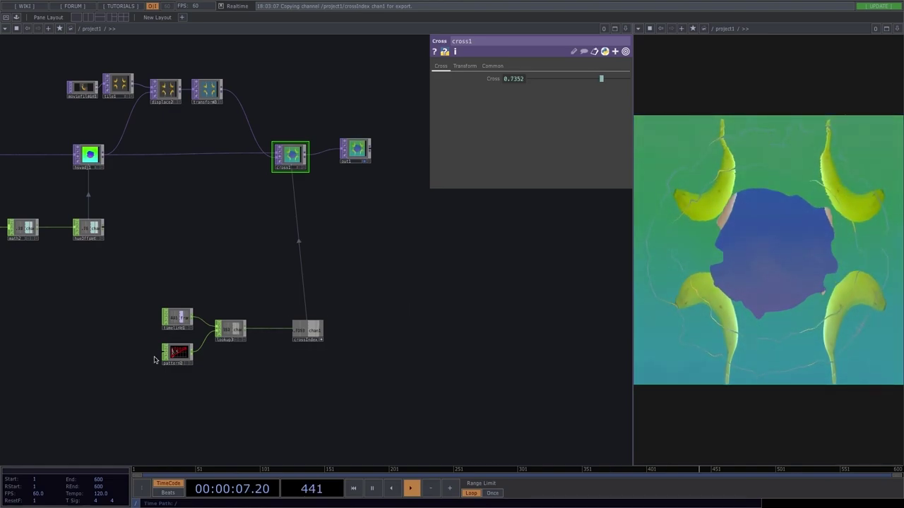
# Step: Change pattern2's Type to Step
pyautogui.scroll(5, 163, 357)
pyautogui.click(168, 332)
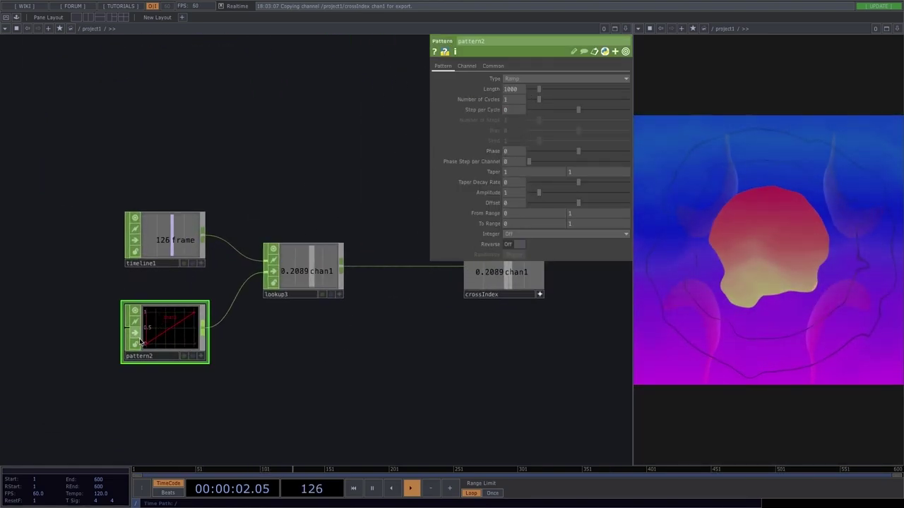
pyautogui.click(533, 80)
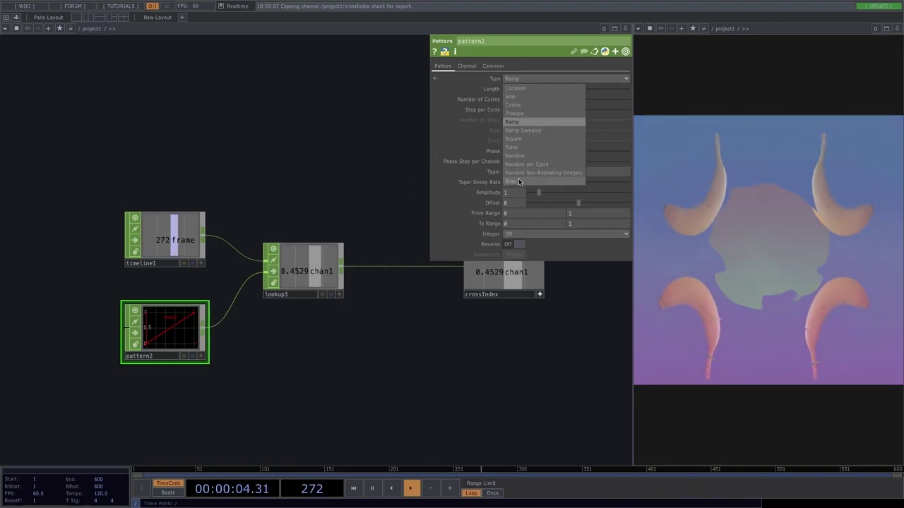
pyautogui.click(518, 179)
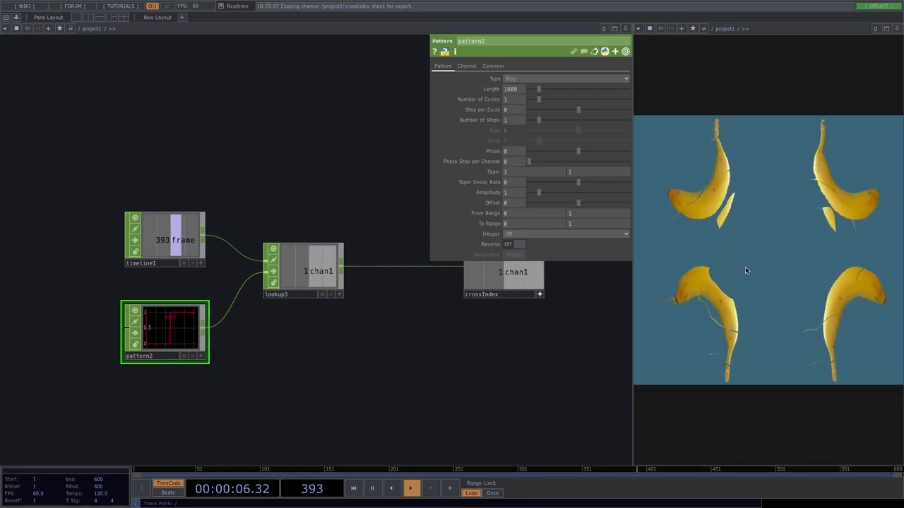
# Step: Make room before crossIndex, insert a Lag CHOP between lookup3 and crossIndex, and set both Lag values to 1.8
pyautogui.scroll(-2, 429, 360)
pyautogui.moveTo(453, 346); pyautogui.dragTo(262, 350)
pyautogui.moveTo(305, 284); pyautogui.dragTo(370, 284)
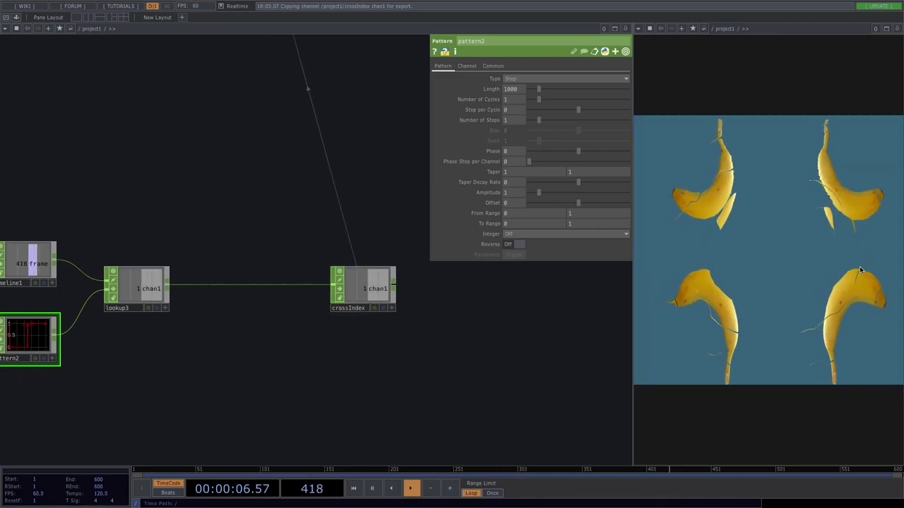
pyautogui.rightClick(216, 285)
pyautogui.click(227, 274)
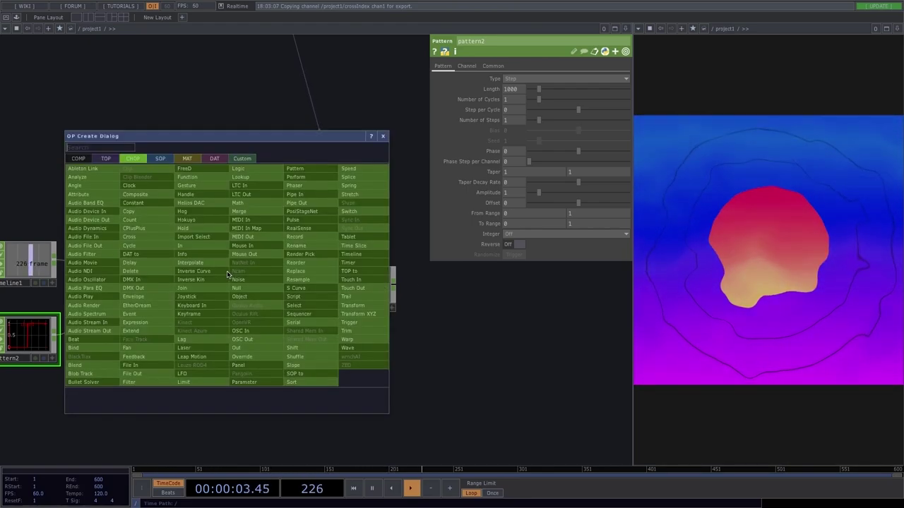
pyautogui.write('lag')
pyautogui.click(212, 339)
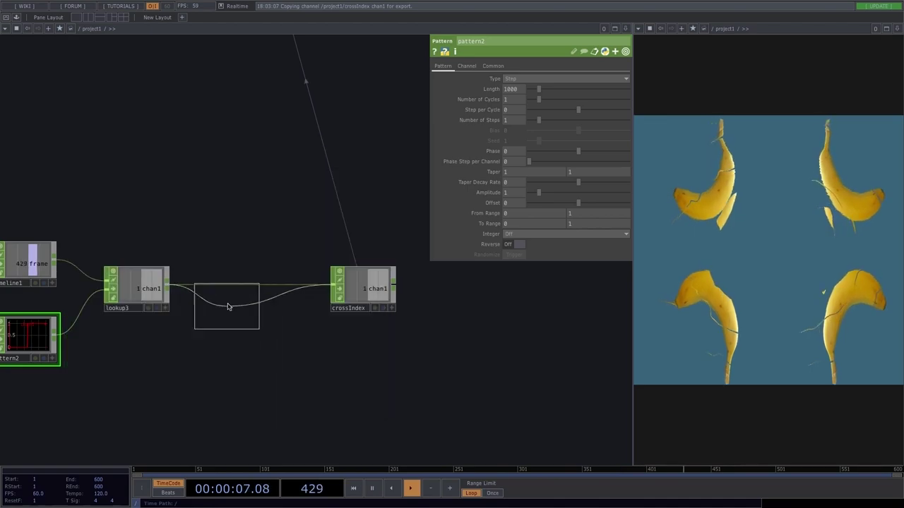
pyautogui.click(229, 297)
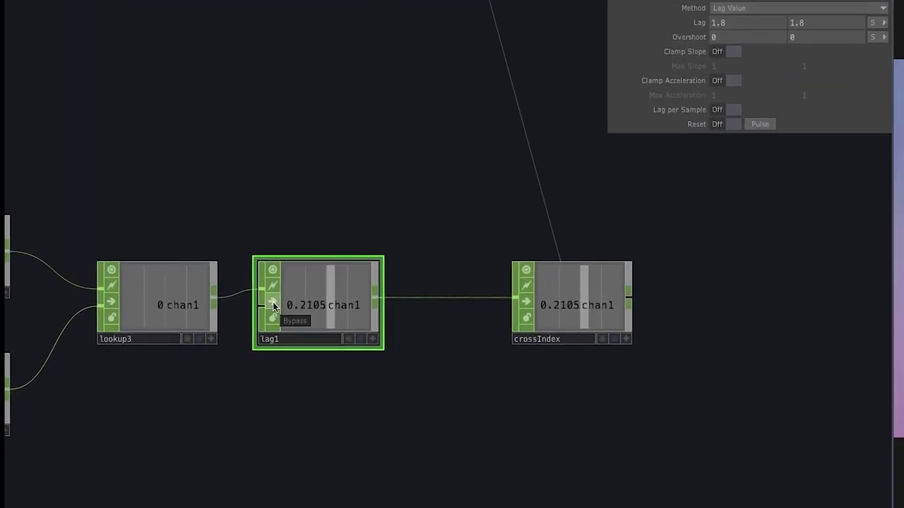
# Step: Bypass lag1 to check the image switch without lag smoothing
pyautogui.click(272, 305)
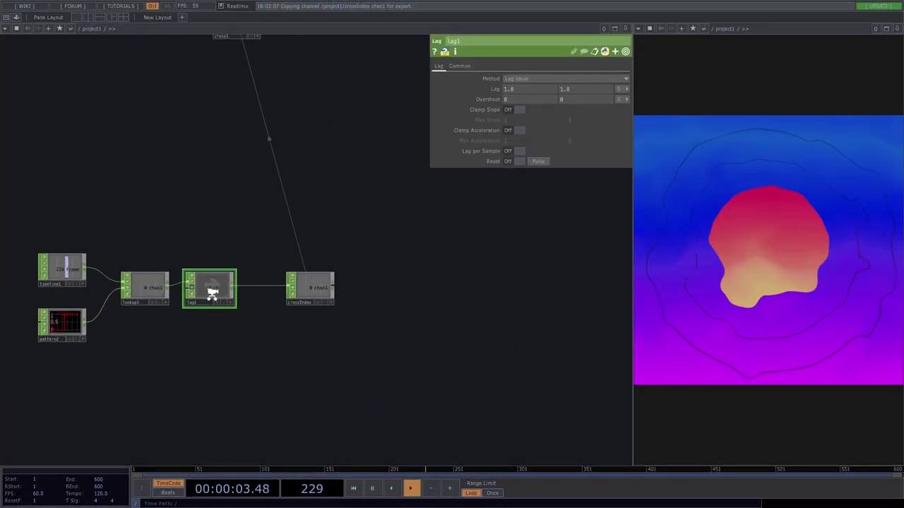
pyautogui.scroll(-2, 267, 289)
pyautogui.moveTo(245, 214); pyautogui.dragTo(331, 262)
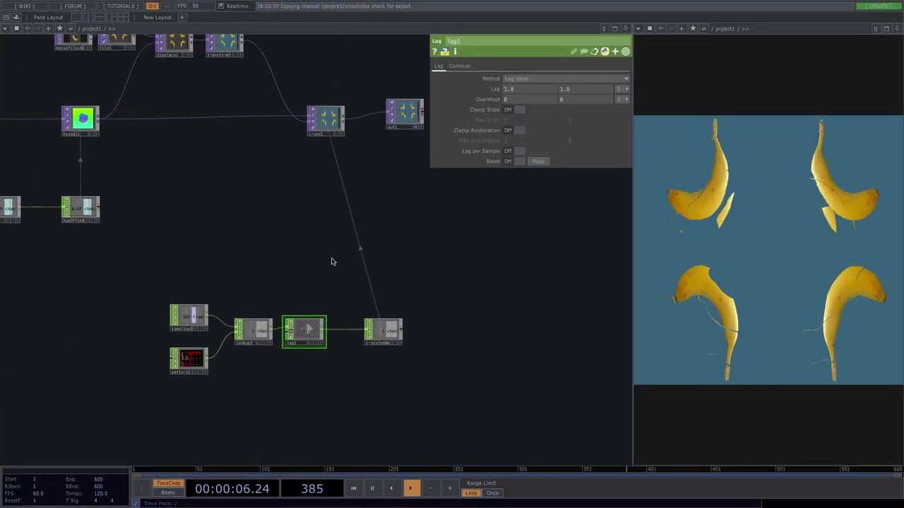
pyautogui.scroll(-2, 332, 262)
pyautogui.scroll(4, 233, 116)
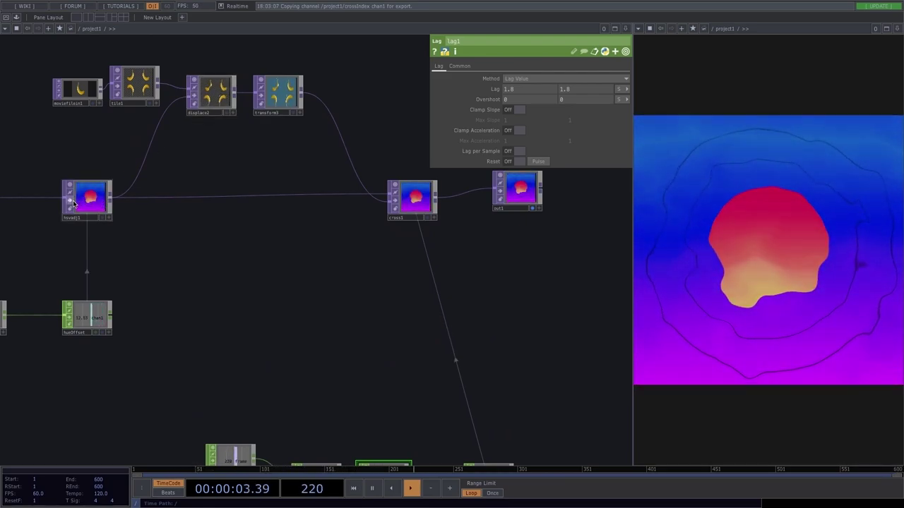
pyautogui.moveTo(350, 355); pyautogui.dragTo(147, 216)
pyautogui.scroll(-2, 146, 216)
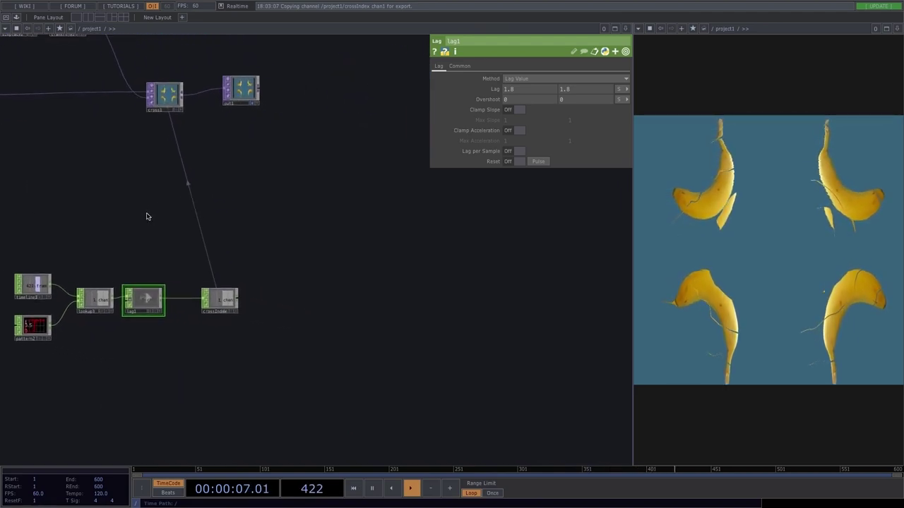
pyautogui.scroll(3, 182, 307)
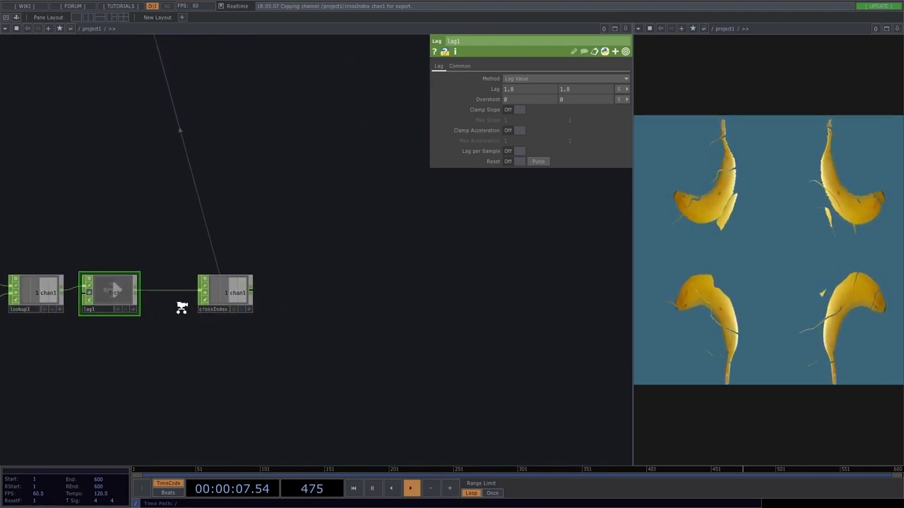
# Step: Move crossIndex farther from lag1, insert a Filter CHOP between them, and set its Filter Width to 1.74
pyautogui.moveTo(236, 300); pyautogui.dragTo(373, 299)
pyautogui.moveTo(204, 320); pyautogui.dragTo(268, 326)
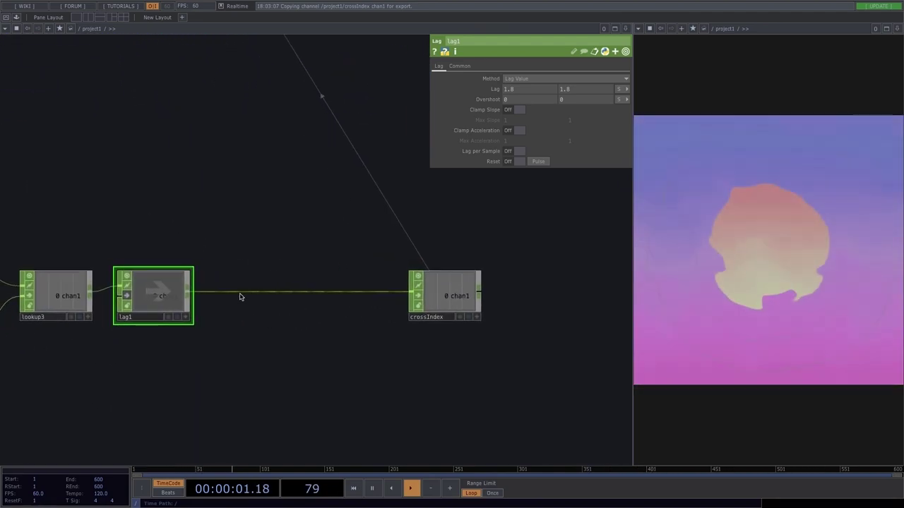
pyautogui.rightClick(241, 279)
pyautogui.click(256, 286)
pyautogui.write('filter')
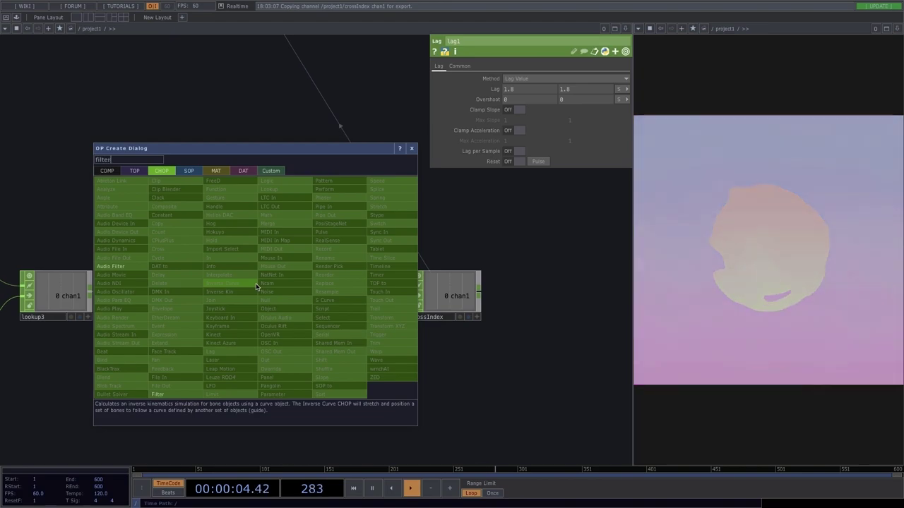
pyautogui.click(157, 394)
pyautogui.click(261, 297)
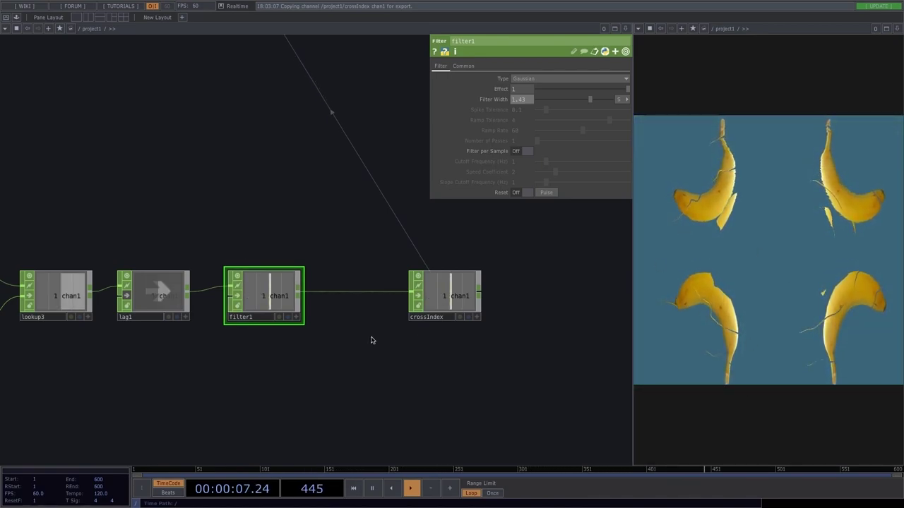
pyautogui.moveTo(591, 100); pyautogui.dragTo(600, 99)
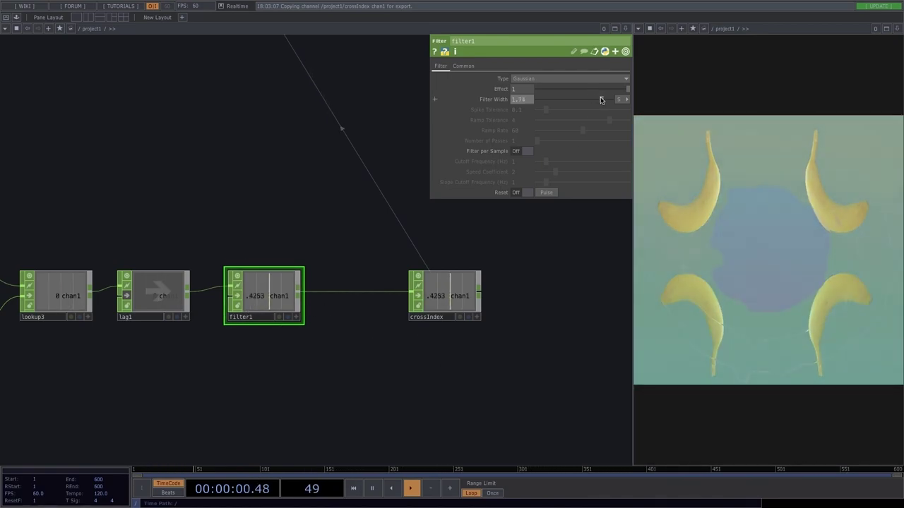
# Step: Move out1 slightly farther away from cross1
pyautogui.scroll(2, 146, 298)
pyautogui.scroll(-3, 176, 282)
pyautogui.scroll(-5, 179, 278)
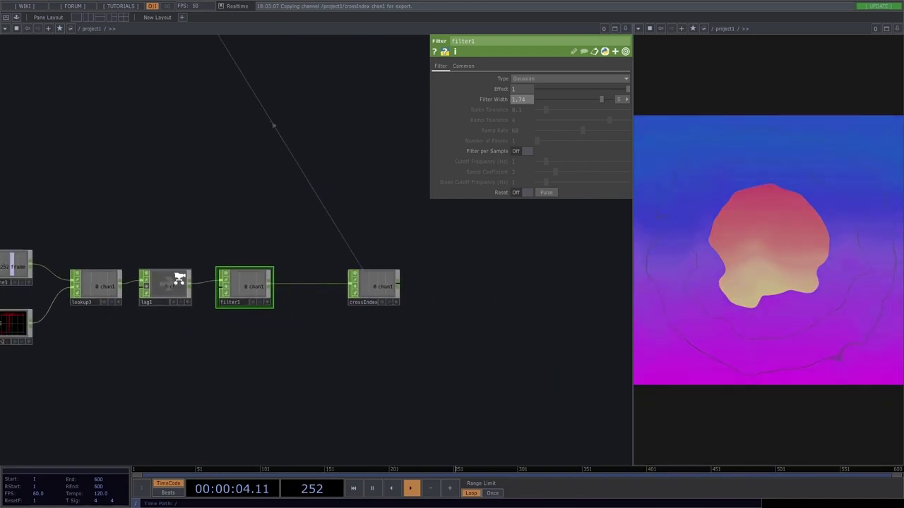
pyautogui.moveTo(195, 261); pyautogui.dragTo(258, 290)
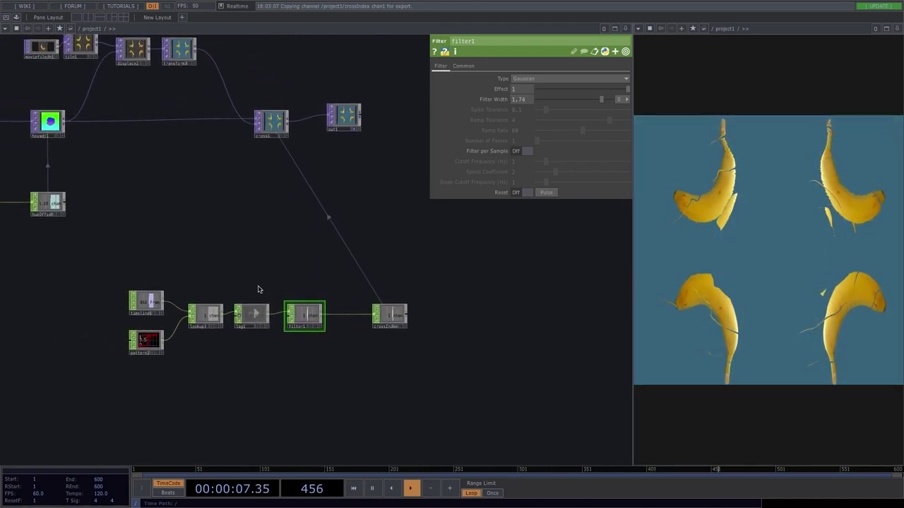
pyautogui.moveTo(344, 121); pyautogui.dragTo(376, 134)
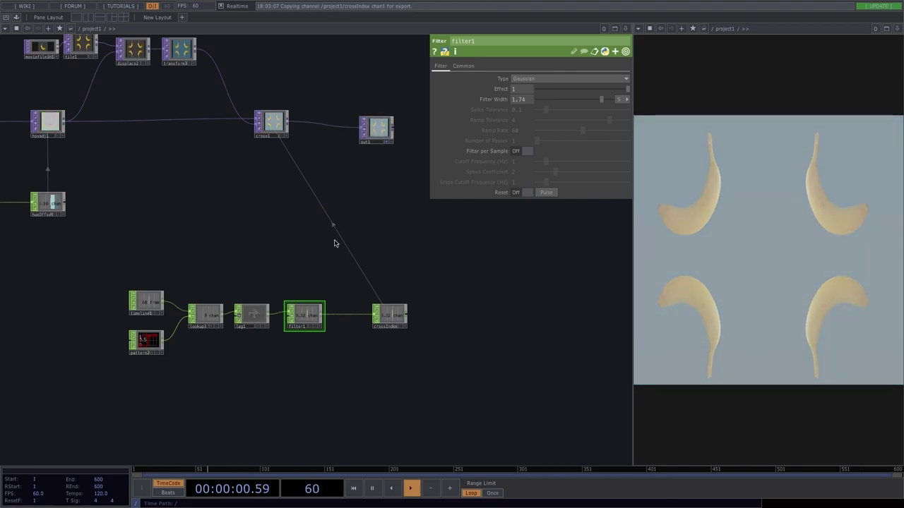
pyautogui.moveTo(336, 240); pyautogui.dragTo(376, 238)
pyautogui.scroll(-3, 375, 239)
pyautogui.moveTo(313, 249); pyautogui.dragTo(414, 295)
pyautogui.scroll(-4, 368, 274)
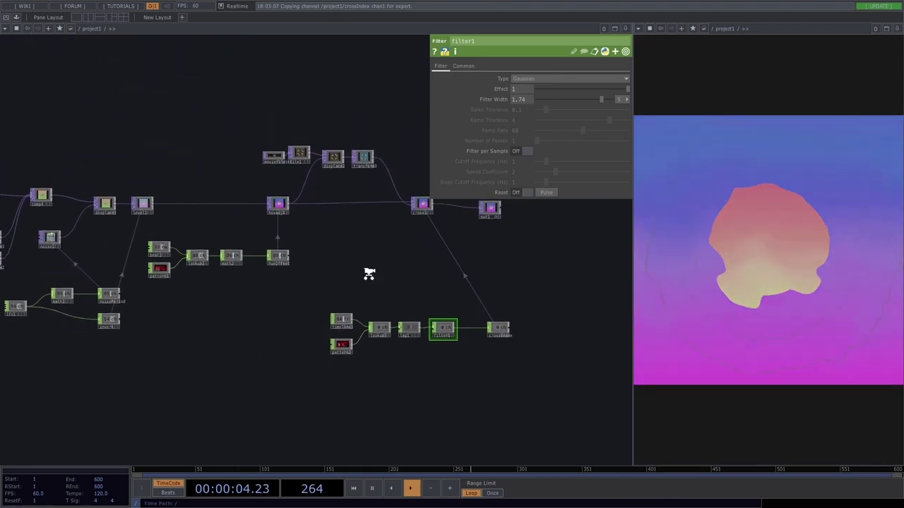
pyautogui.moveTo(370, 276); pyautogui.dragTo(428, 285)
pyautogui.scroll(-2, 452, 286)
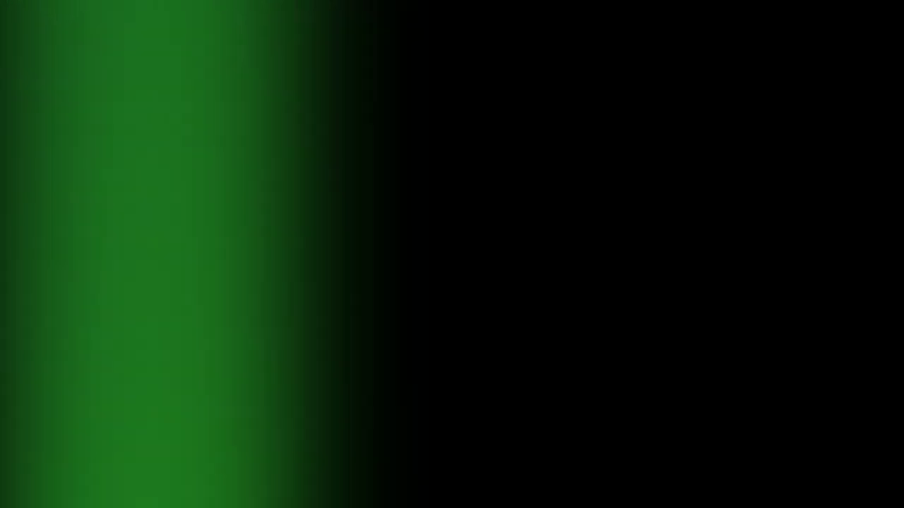
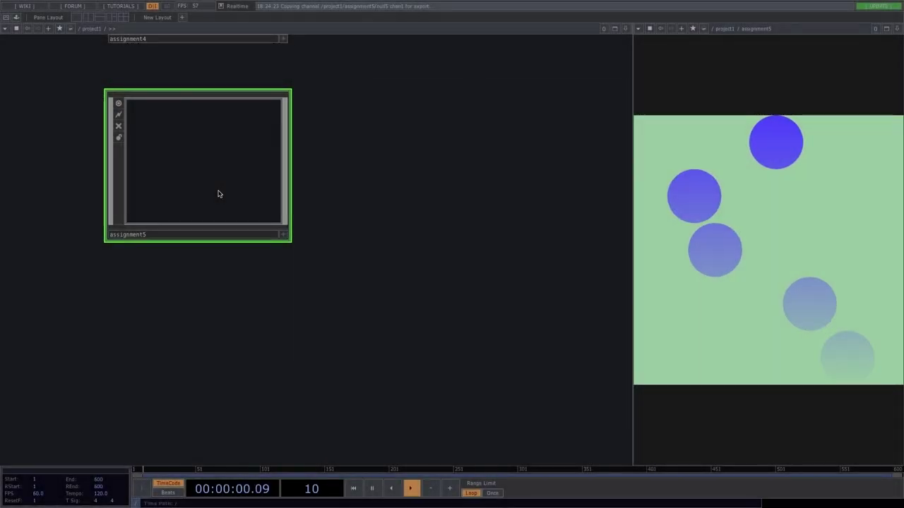
# Step: Enter the assignment5 component and examine how its Null CHOPs drive the circles that feed comp1
pyautogui.press('i')
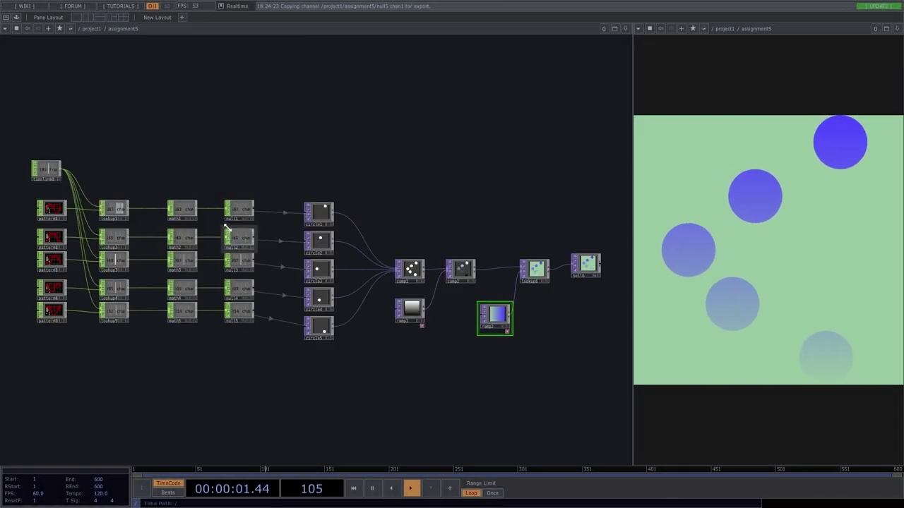
pyautogui.moveTo(113, 376); pyautogui.dragTo(187, 380)
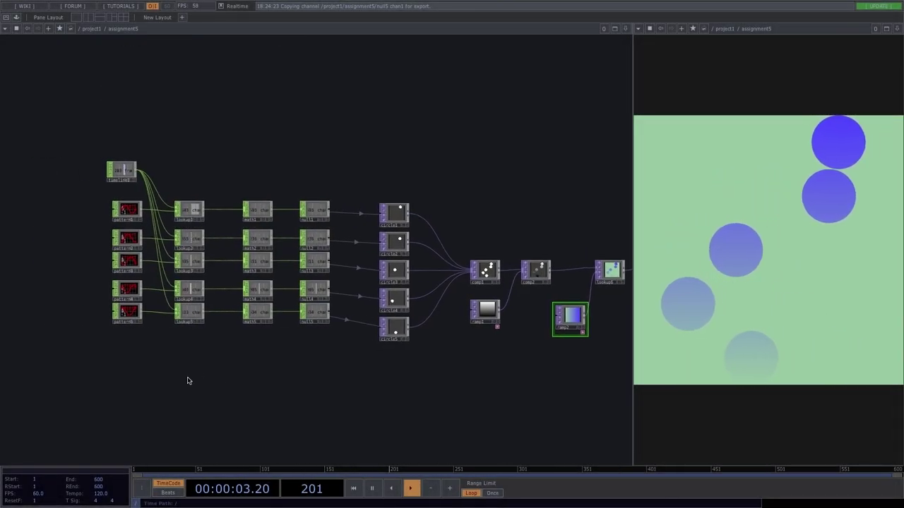
pyautogui.scroll(10, 424, 350)
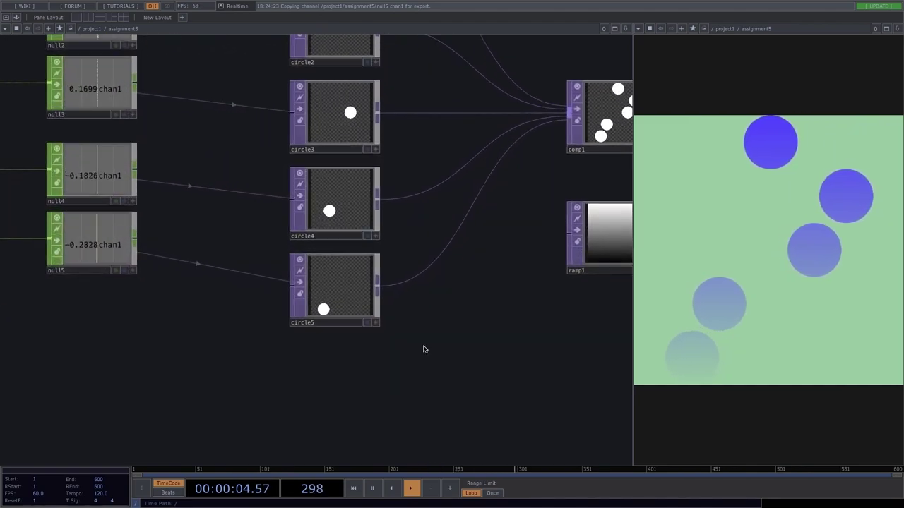
pyautogui.scroll(-2, 423, 346)
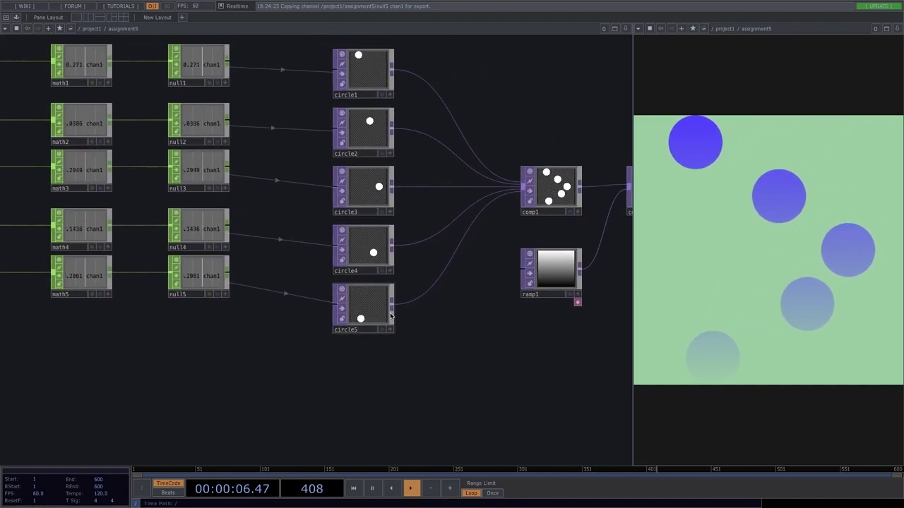
# Step: Examine how timeline1 and the pattern CHOPs feed the lookups, comparing the Phase settings of pattern1 through pattern5
pyautogui.moveTo(210, 364); pyautogui.dragTo(359, 365)
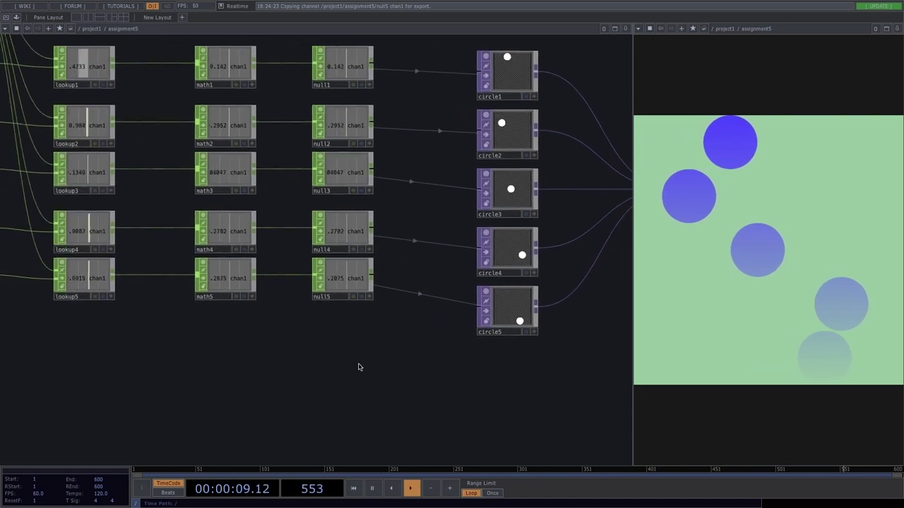
pyautogui.scroll(-2, 304, 364)
pyautogui.moveTo(271, 363); pyautogui.dragTo(375, 338)
pyautogui.scroll(2, 211, 157)
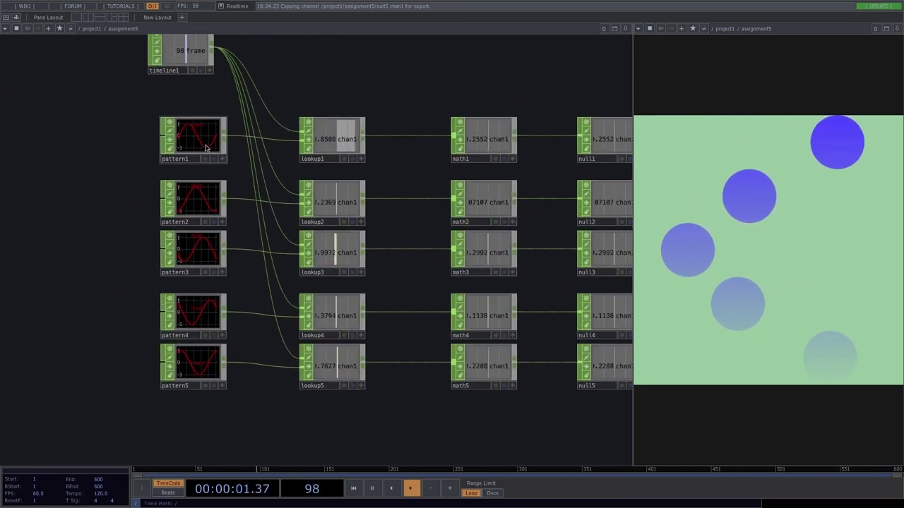
pyautogui.press('p')
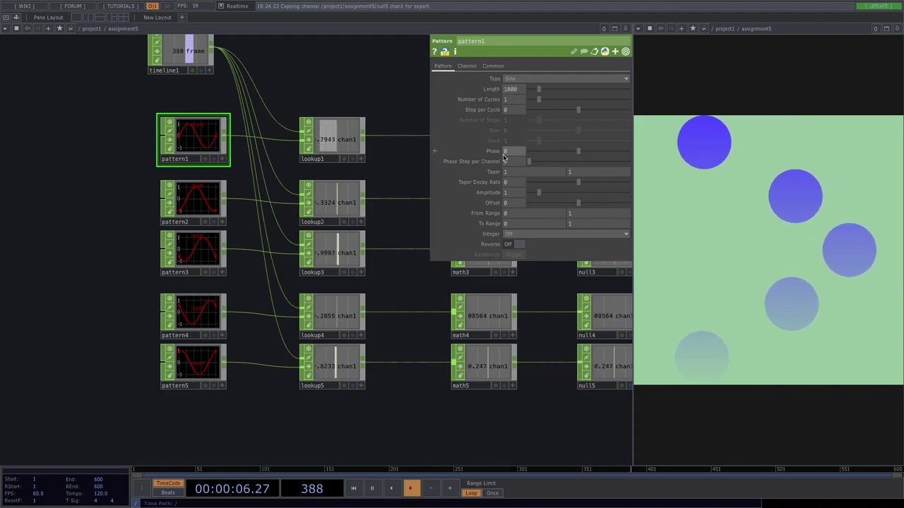
pyautogui.click(187, 213)
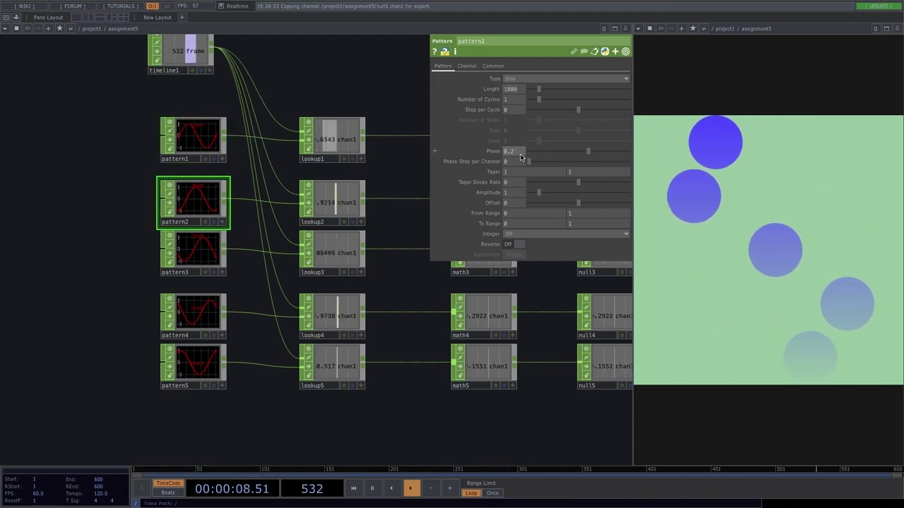
pyautogui.click(190, 247)
pyautogui.click(202, 316)
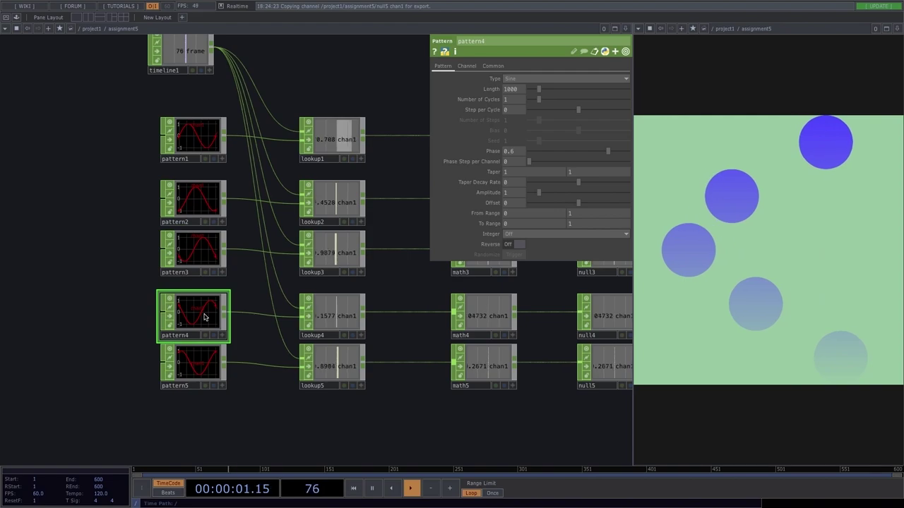
pyautogui.click(206, 363)
# Step: Examine timeline1's frame channel and the Index Range of lookup1
pyautogui.moveTo(372, 411); pyautogui.dragTo(268, 416)
pyautogui.scroll(-3, 268, 416)
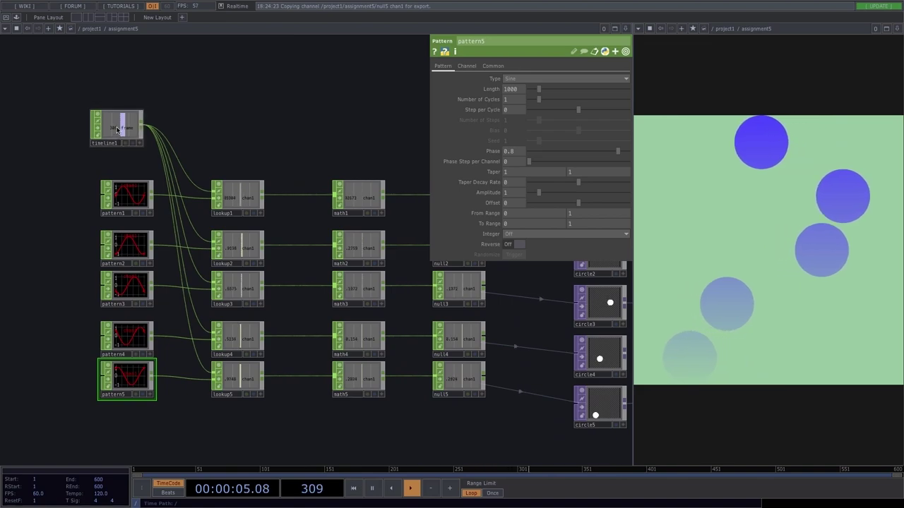
pyautogui.scroll(3, 117, 129)
pyautogui.scroll(-2, 117, 129)
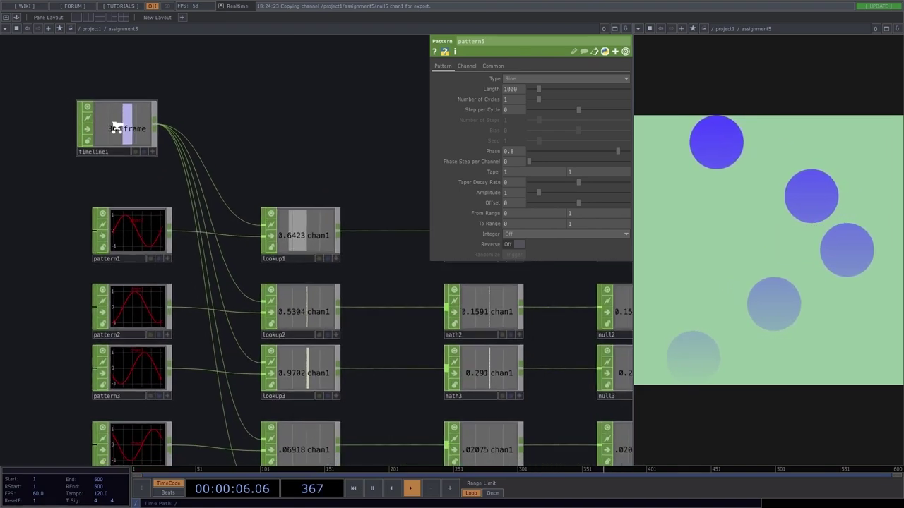
pyautogui.click(279, 217)
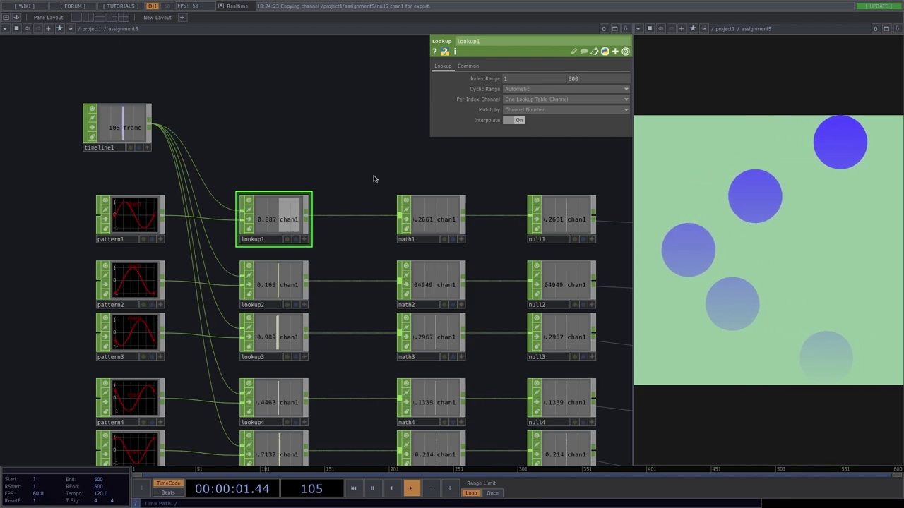
# Step: Review math1's range settings and set the To Range of math1 through math5 to -0.2 and 0.2
pyautogui.scroll(-2, 363, 129)
pyautogui.moveTo(288, 97); pyautogui.dragTo(153, 40)
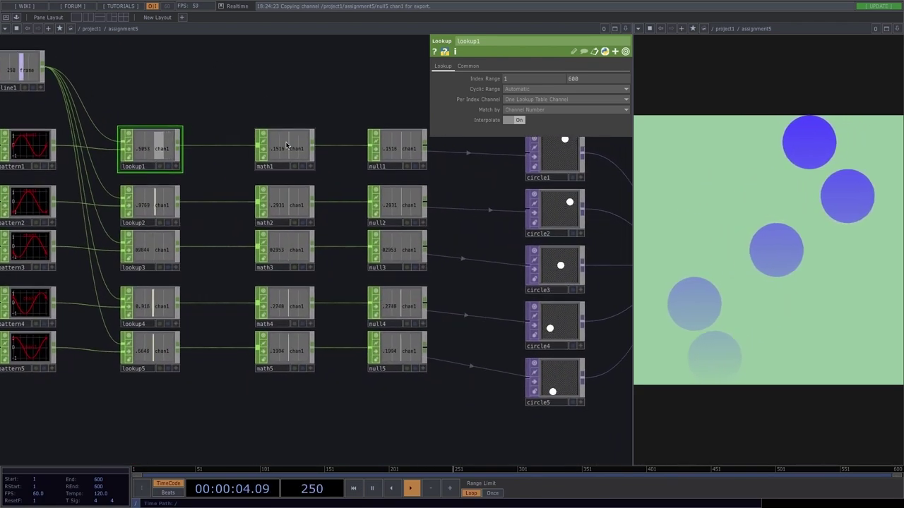
pyautogui.click(279, 141)
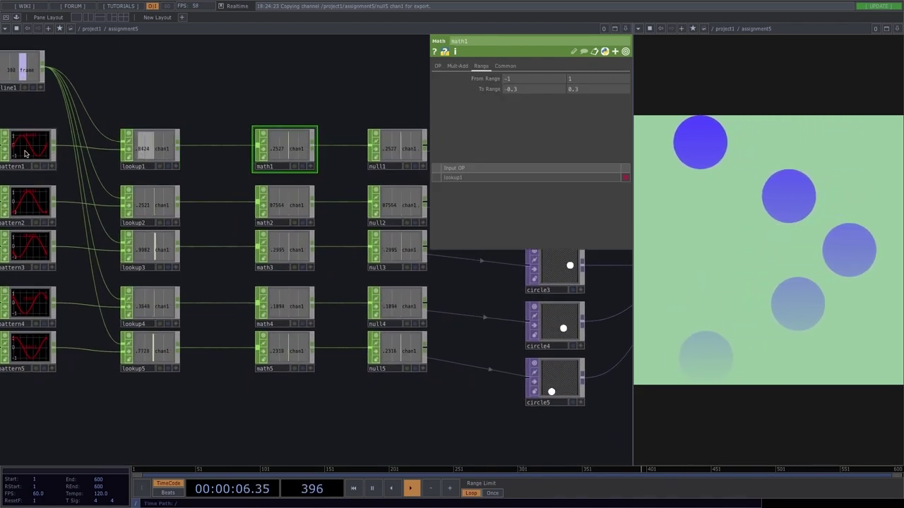
pyautogui.scroll(3, 24, 145)
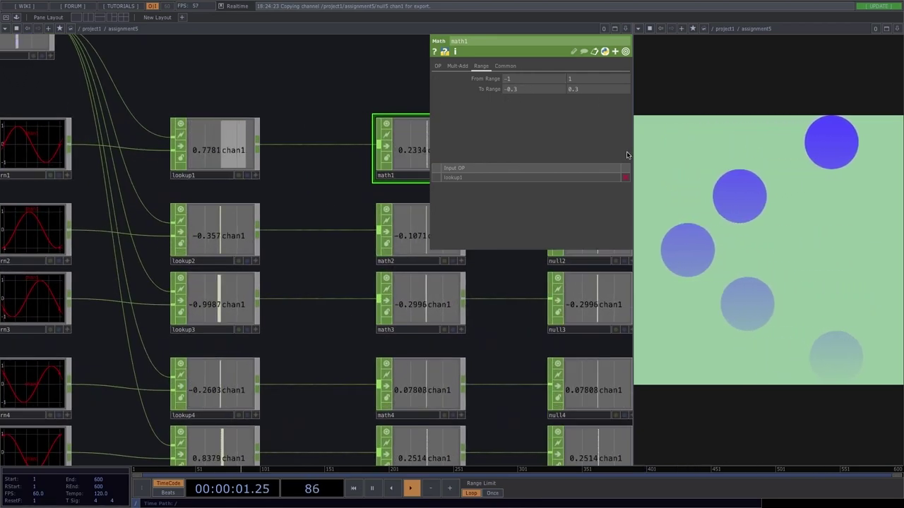
pyautogui.scroll(-3, 300, 77)
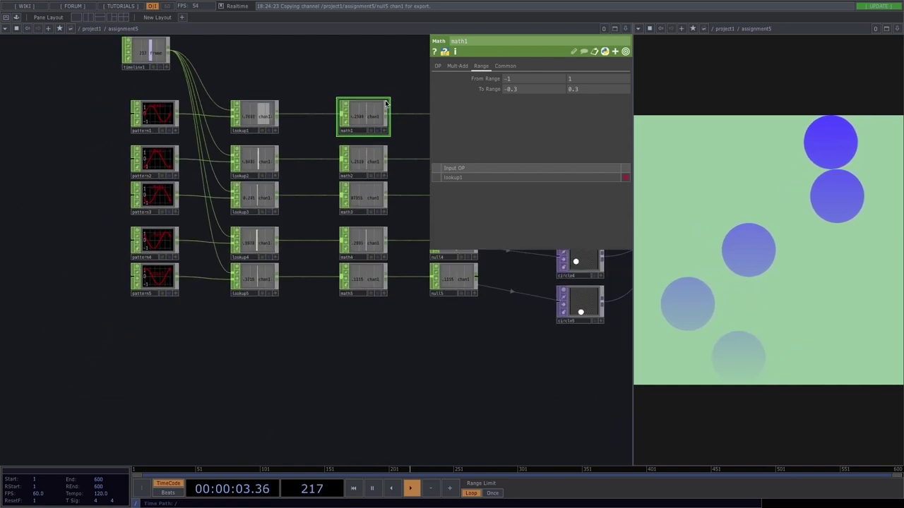
pyautogui.moveTo(326, 79); pyautogui.dragTo(249, 98)
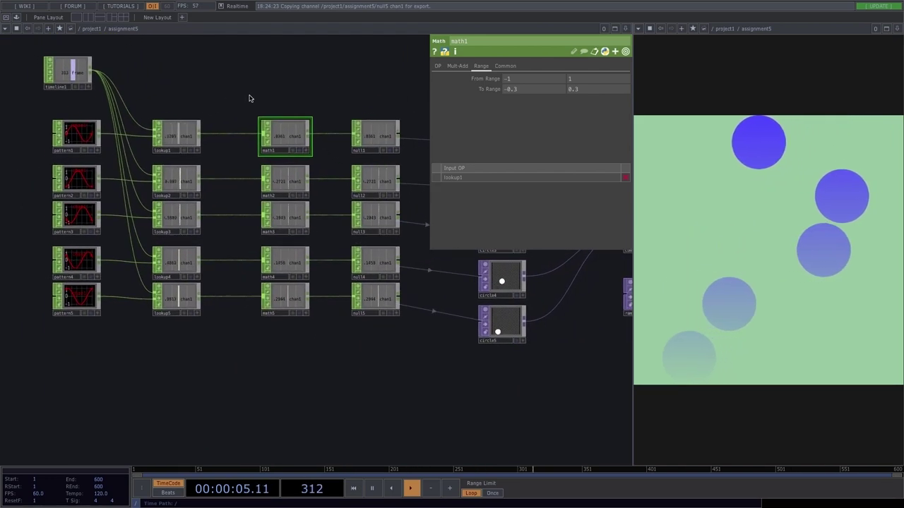
pyautogui.moveTo(249, 95); pyautogui.dragTo(301, 320, button='right')
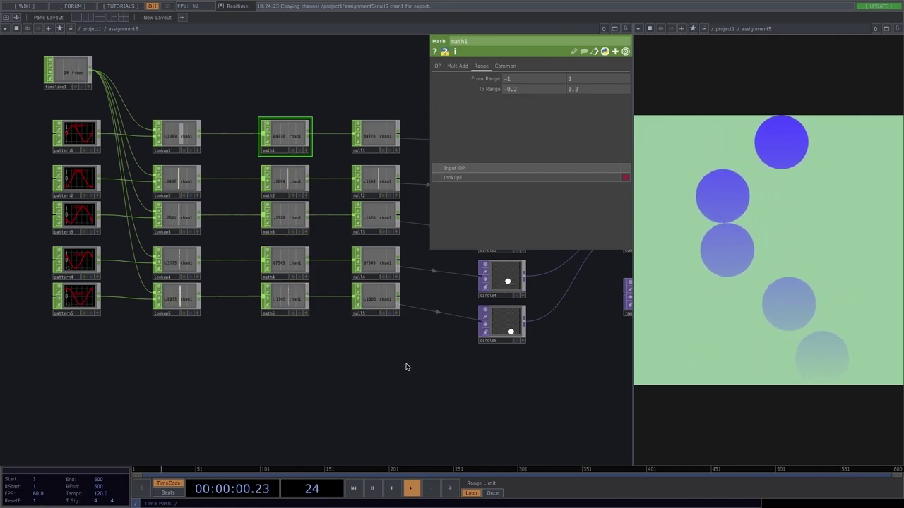
# Step: Examine circle1's driven Center value and how comp1, comp2 and lookup6 composite and color the circles on the way to null6
pyautogui.moveTo(499, 397); pyautogui.dragTo(249, 411)
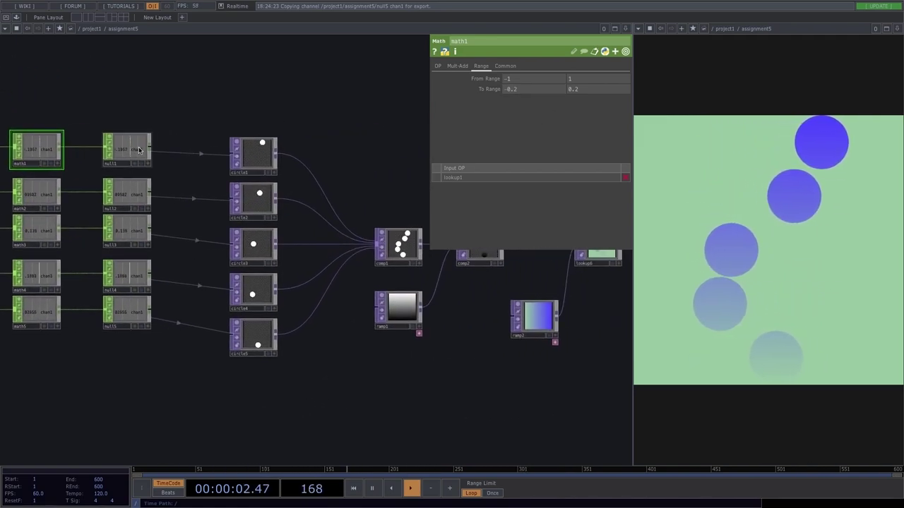
pyautogui.click(258, 154)
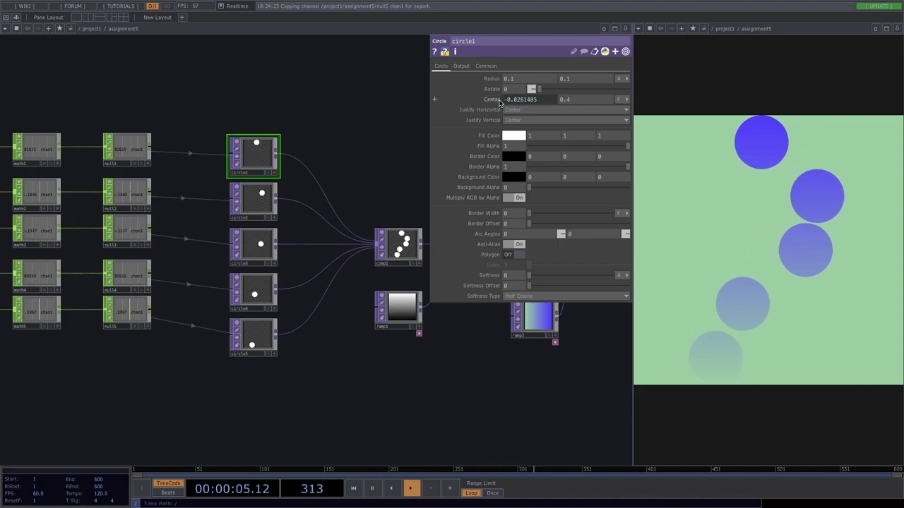
pyautogui.moveTo(354, 353); pyautogui.dragTo(189, 346)
pyautogui.scroll(2, 198, 237)
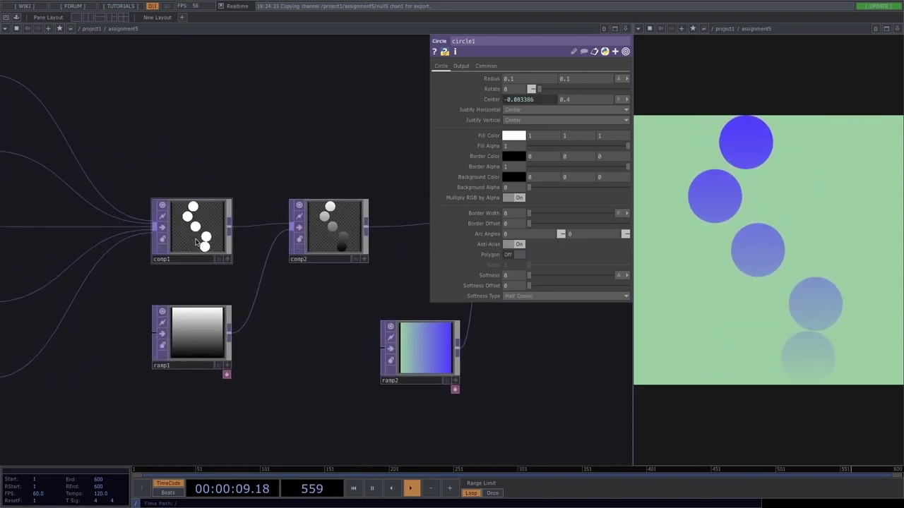
pyautogui.click(197, 227)
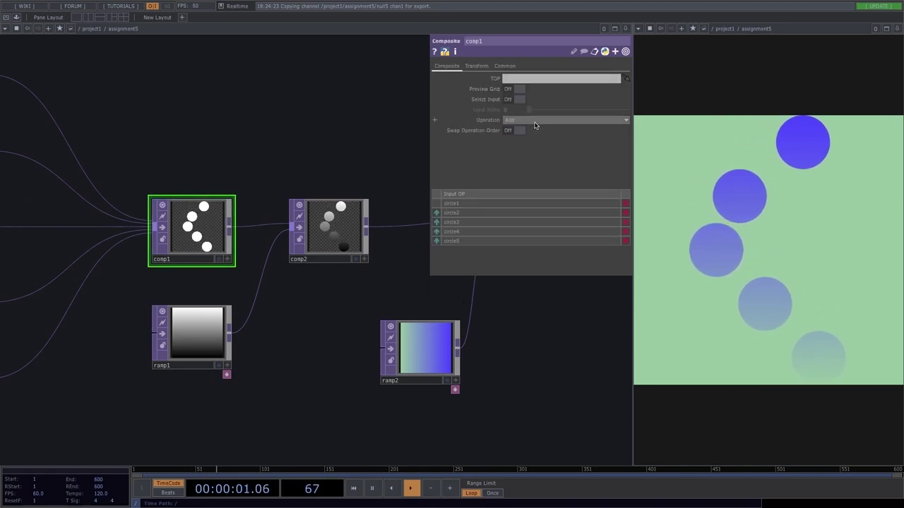
pyautogui.click(351, 247)
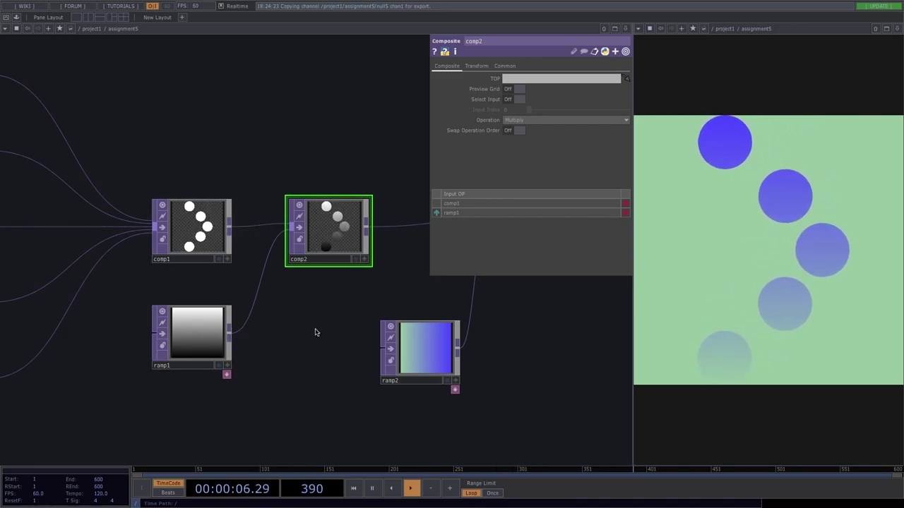
pyautogui.moveTo(497, 336); pyautogui.dragTo(230, 357)
pyautogui.scroll(-2, 230, 357)
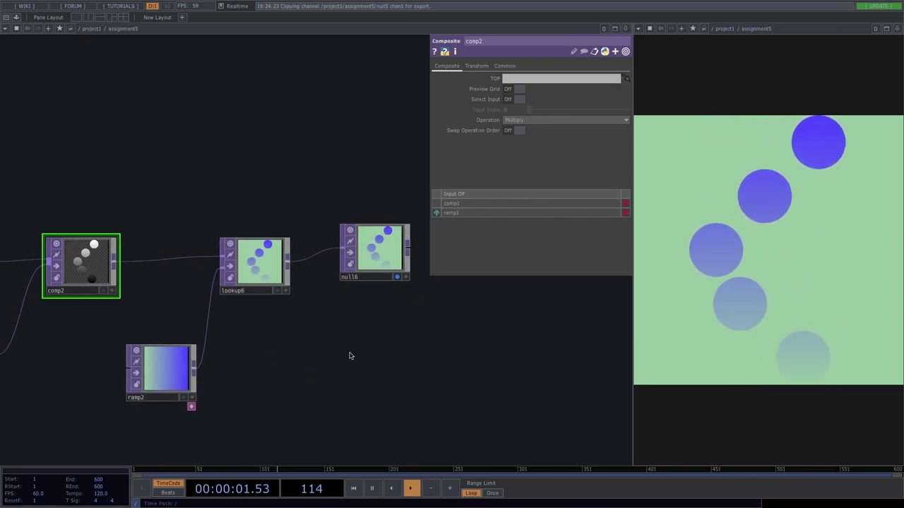
pyautogui.scroll(-4, 343, 365)
pyautogui.moveTo(344, 365); pyautogui.dragTo(422, 367)
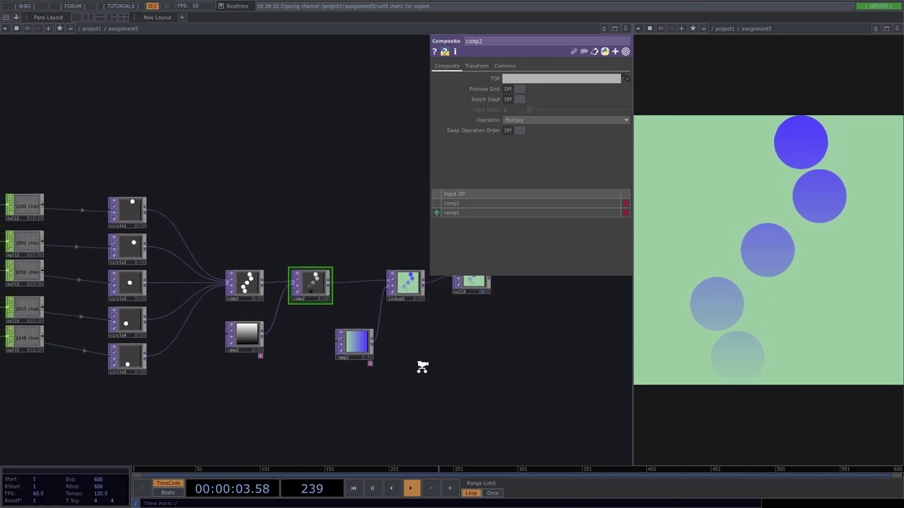
pyautogui.scroll(-2, 422, 367)
pyautogui.scroll(-2, 358, 405)
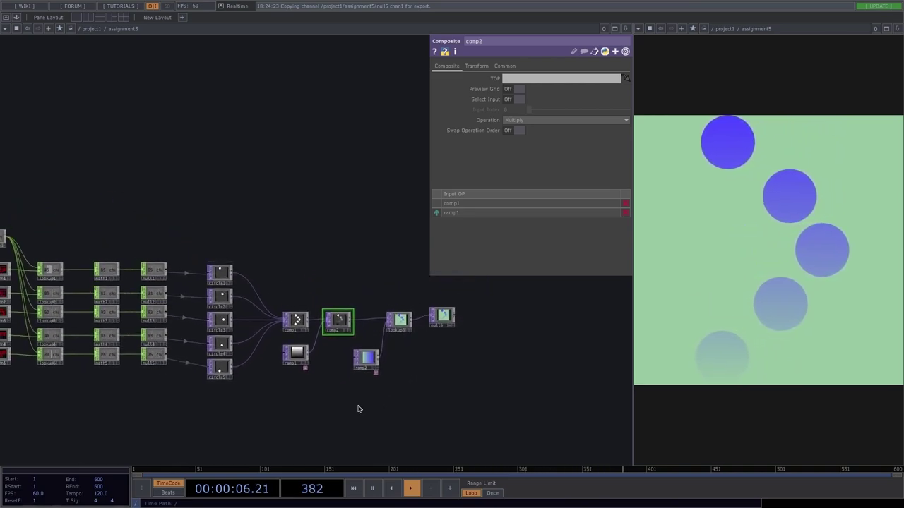
# Step: Return to the project1 network and add a Base COMP named SopTutorial below assignment5
pyautogui.scroll(-8, 358, 407)
pyautogui.moveTo(454, 396); pyautogui.dragTo(421, 286)
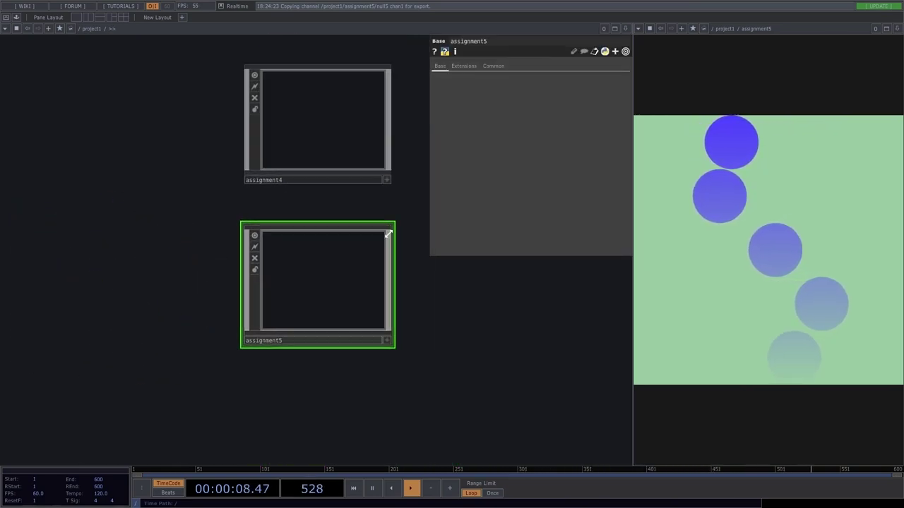
pyautogui.scroll(-4, 388, 234)
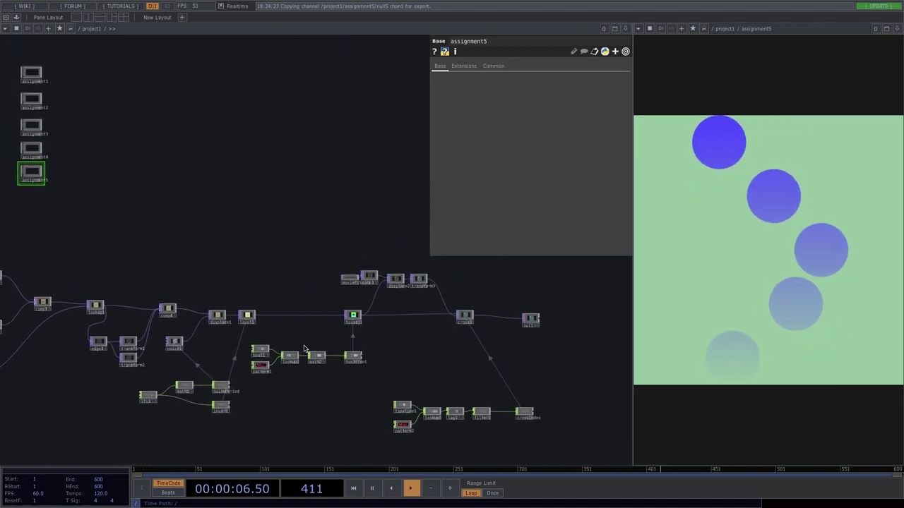
pyautogui.moveTo(190, 254); pyautogui.dragTo(309, 252)
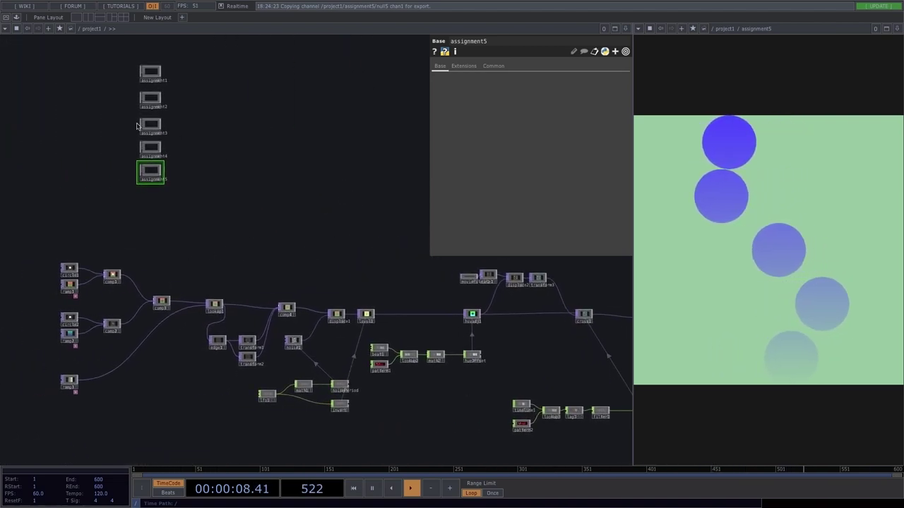
pyautogui.scroll(4, 155, 216)
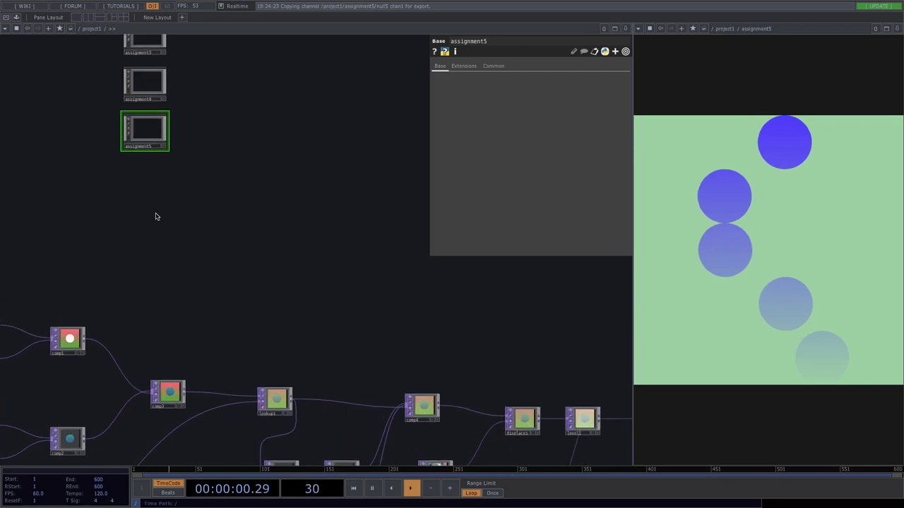
pyautogui.scroll(-6, 156, 204)
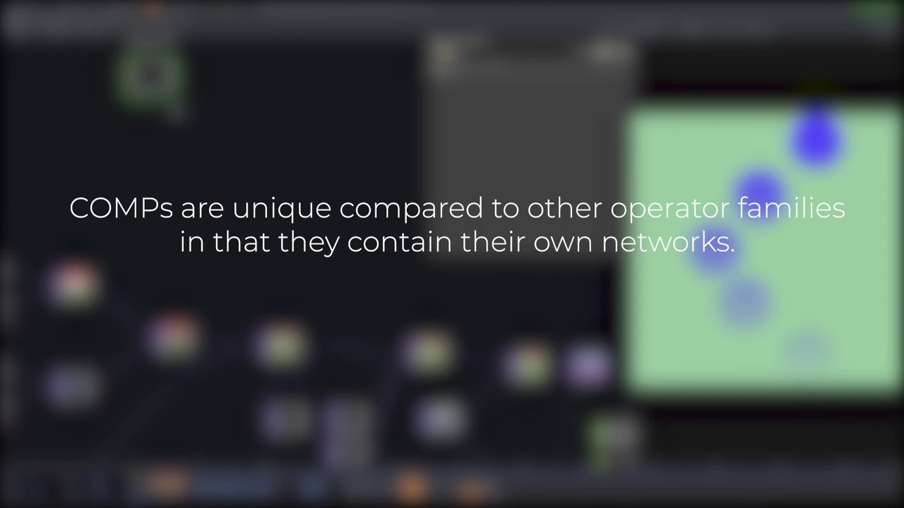
pyautogui.press('Tab')
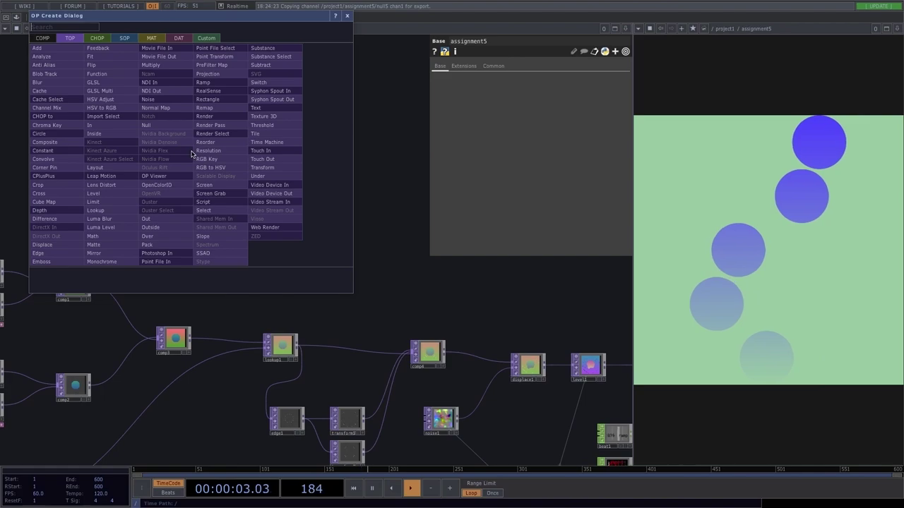
pyautogui.click(43, 38)
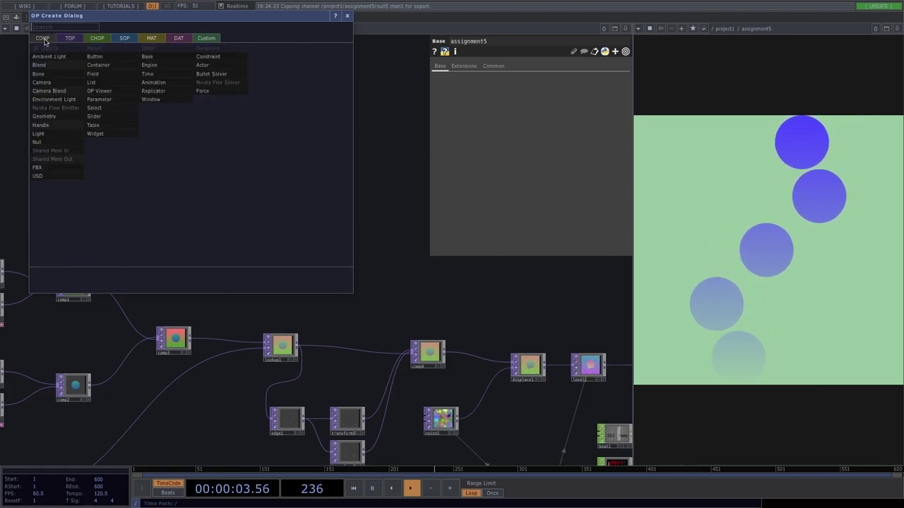
pyautogui.click(164, 62)
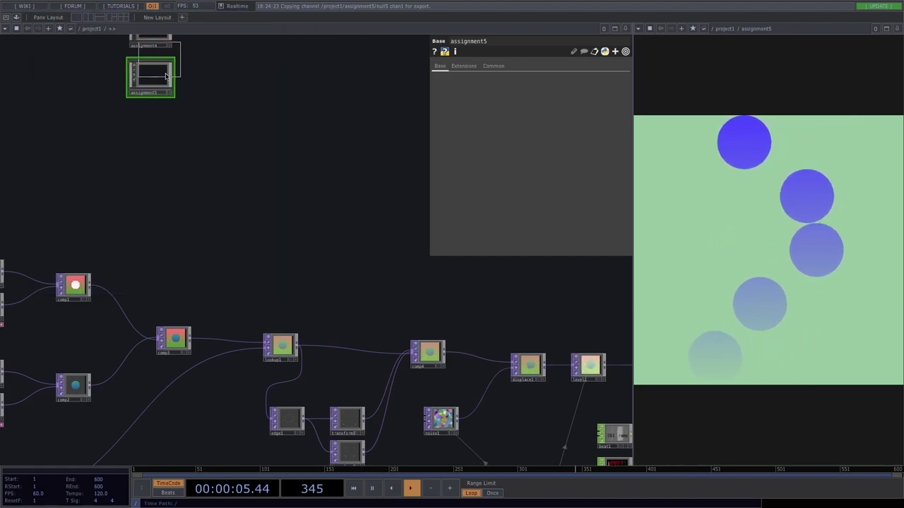
pyautogui.click(150, 147)
pyautogui.scroll(2, 152, 172)
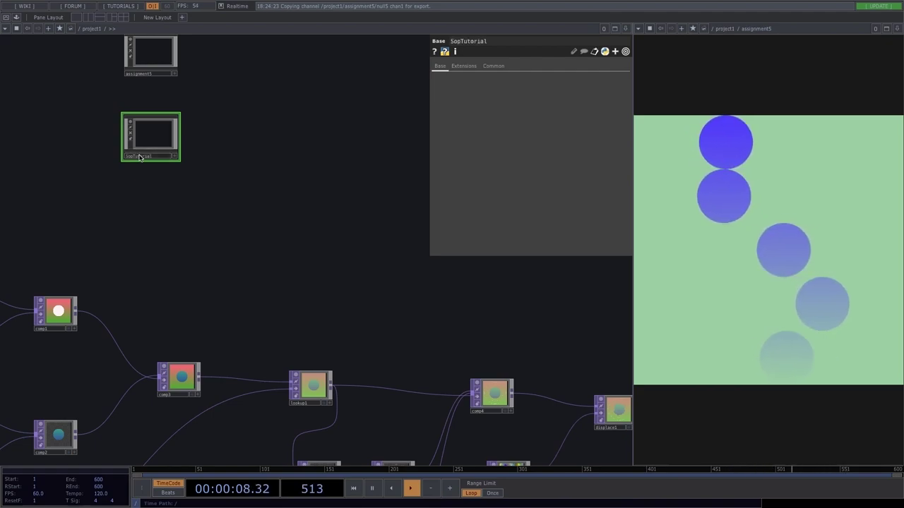
# Step: Enter the SopTutorial component and add a Movie File In TOP with its default banana image
pyautogui.doubleClick(151, 137)
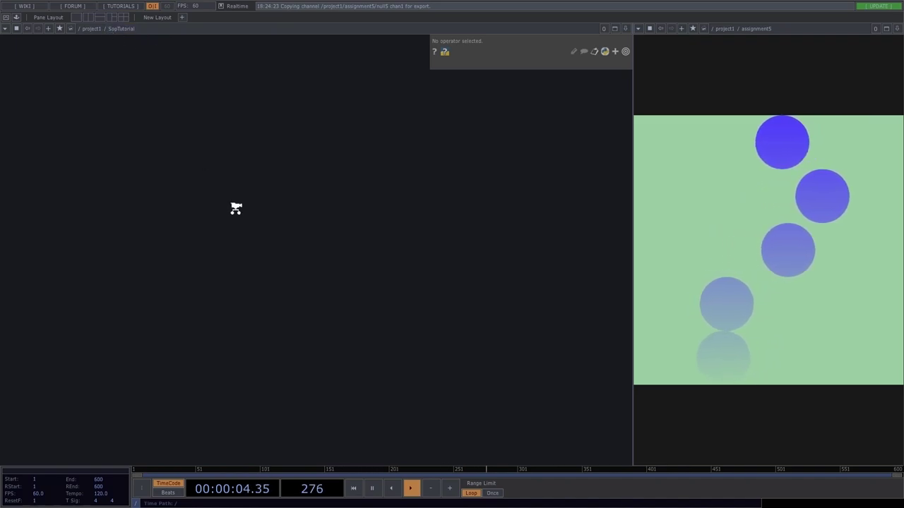
pyautogui.press('u')
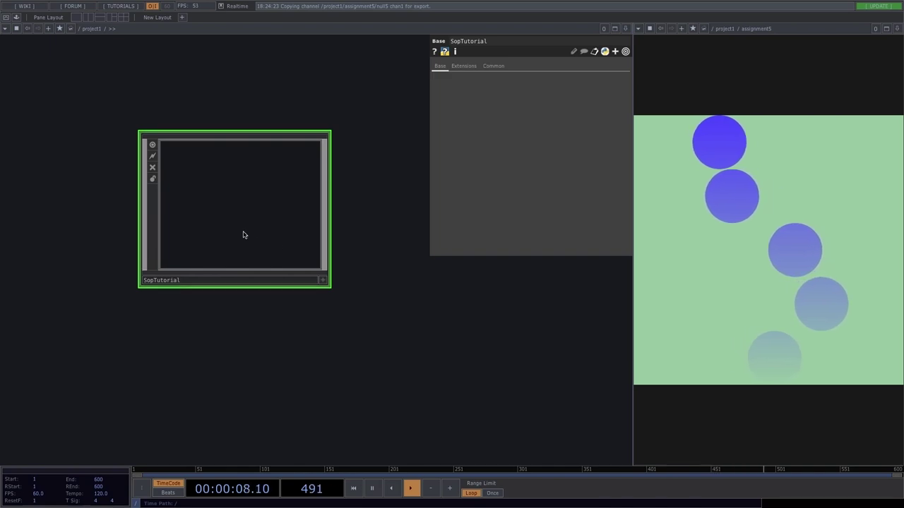
pyautogui.doubleClick(243, 235)
pyautogui.press('Tab')
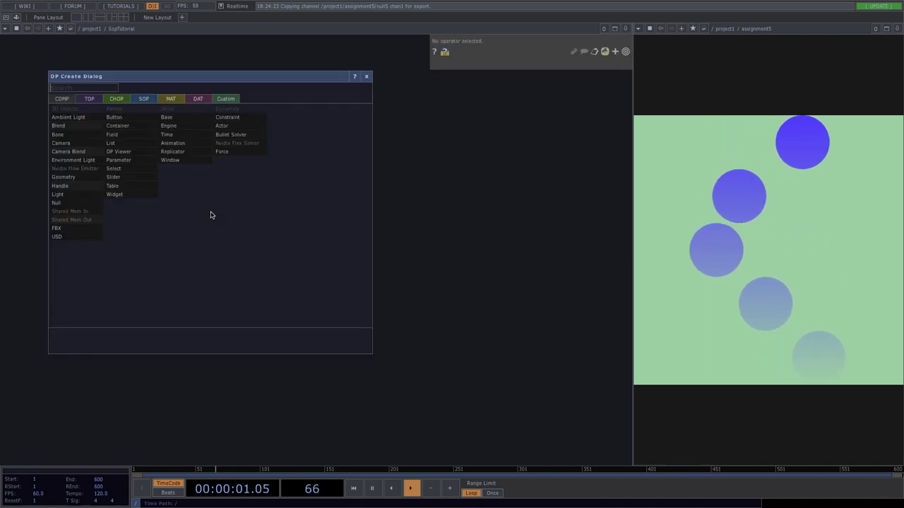
pyautogui.write('mo')
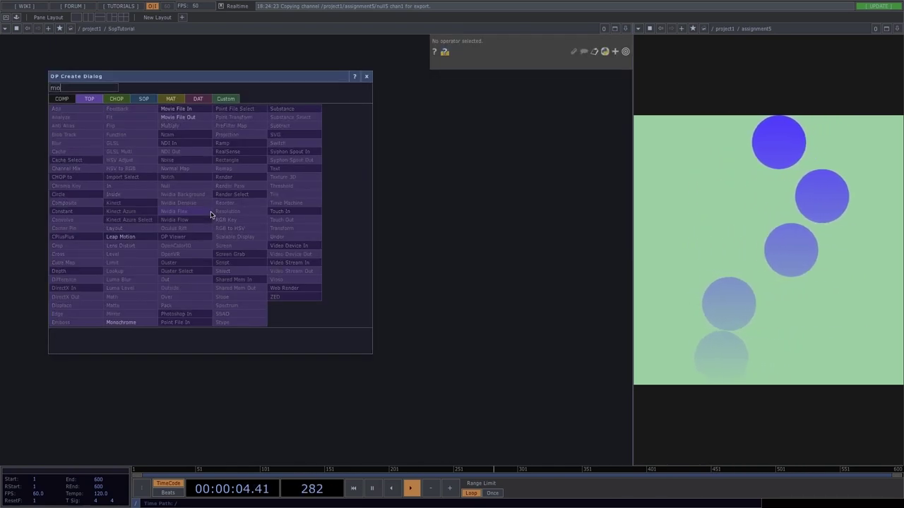
pyautogui.click(190, 111)
pyautogui.click(144, 233)
pyautogui.scroll(5, 145, 234)
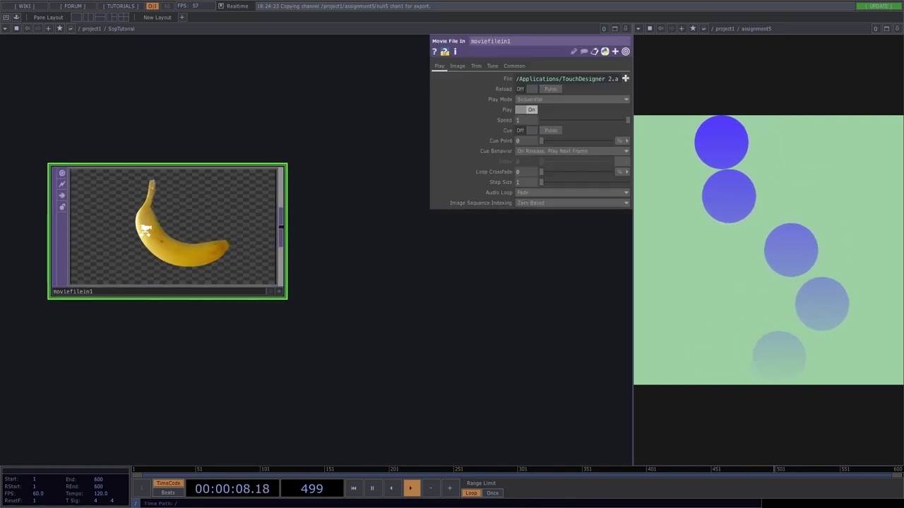
# Step: Append an Out TOP to moviefilein1 and return to the project1 network
pyautogui.scroll(-3, 145, 234)
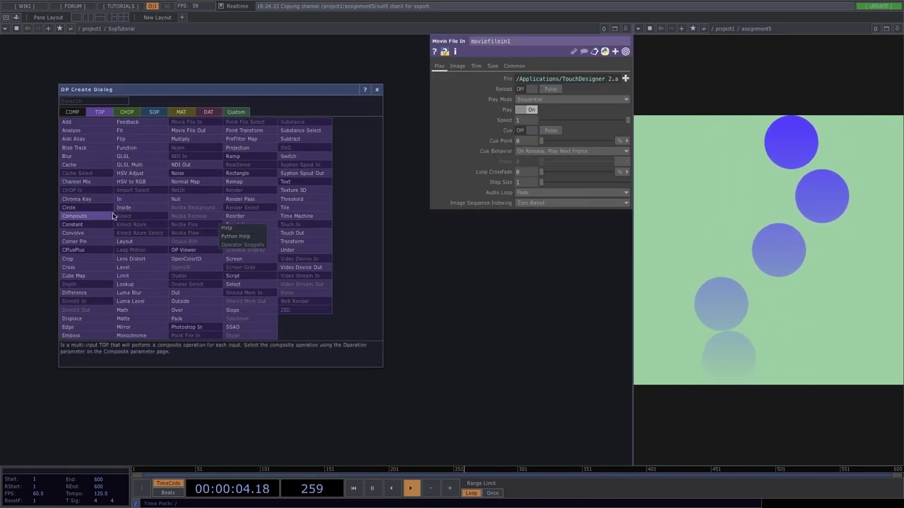
pyautogui.click(205, 293)
pyautogui.click(483, 258)
pyautogui.press('u')
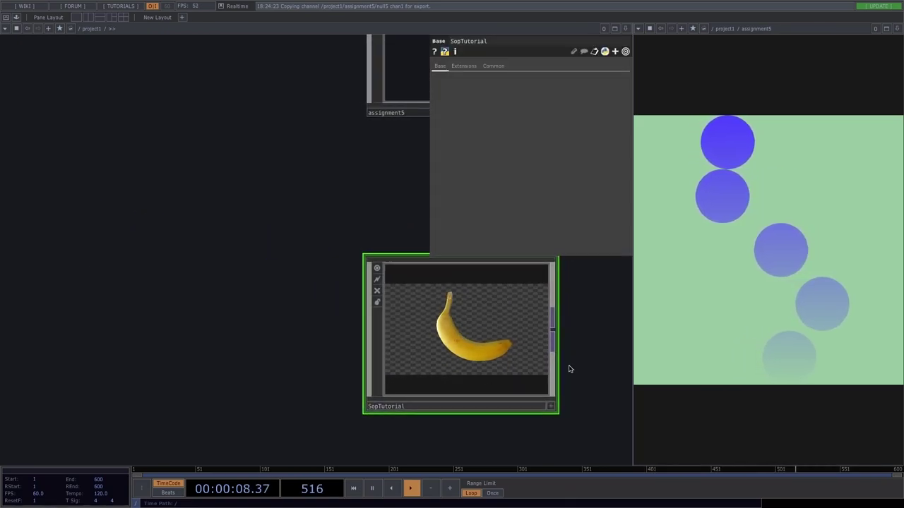
# Step: Add a Null TOP in project1 wired to the output of SopTutorial
pyautogui.moveTo(587, 359); pyautogui.dragTo(217, 329)
pyautogui.press('Tab')
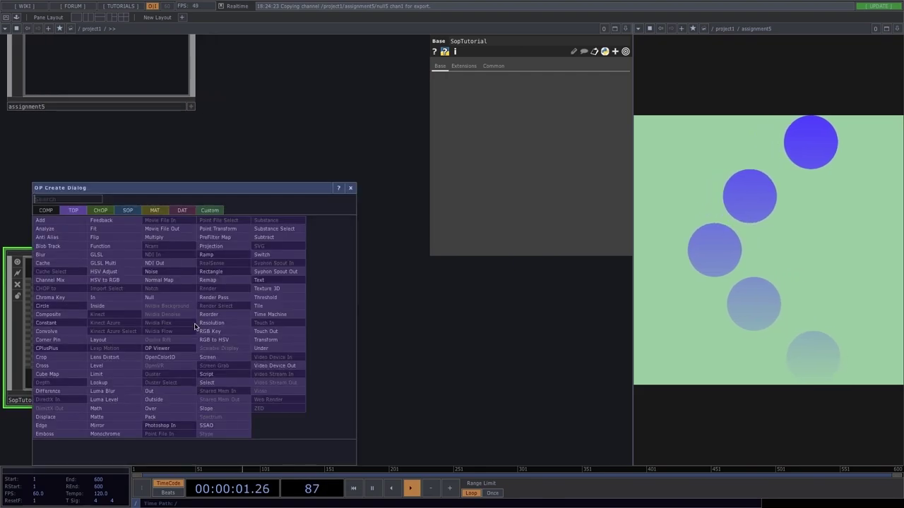
pyautogui.write('nu')
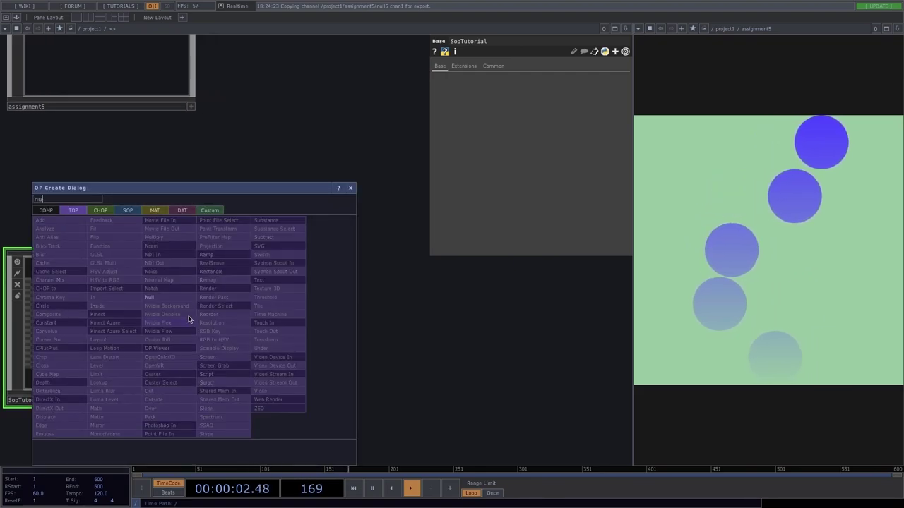
pyautogui.click(171, 298)
pyautogui.click(430, 352)
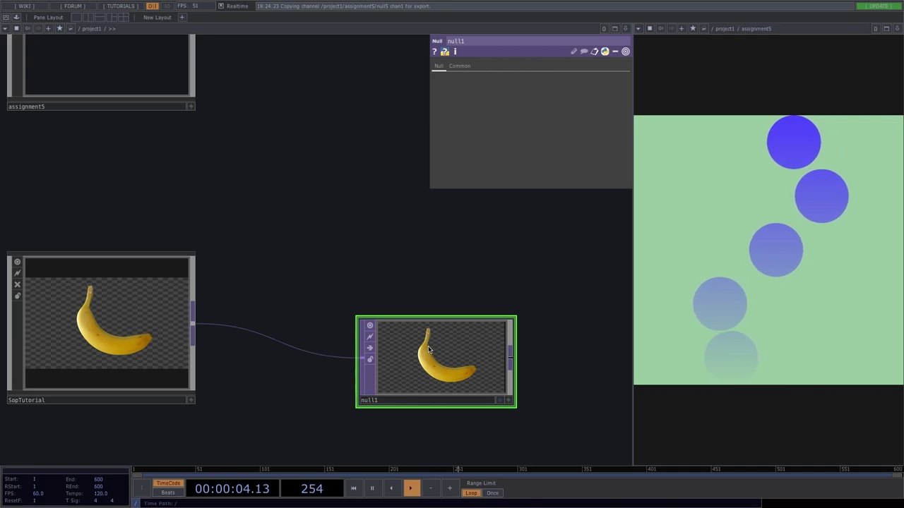
pyautogui.scroll(-6, 428, 349)
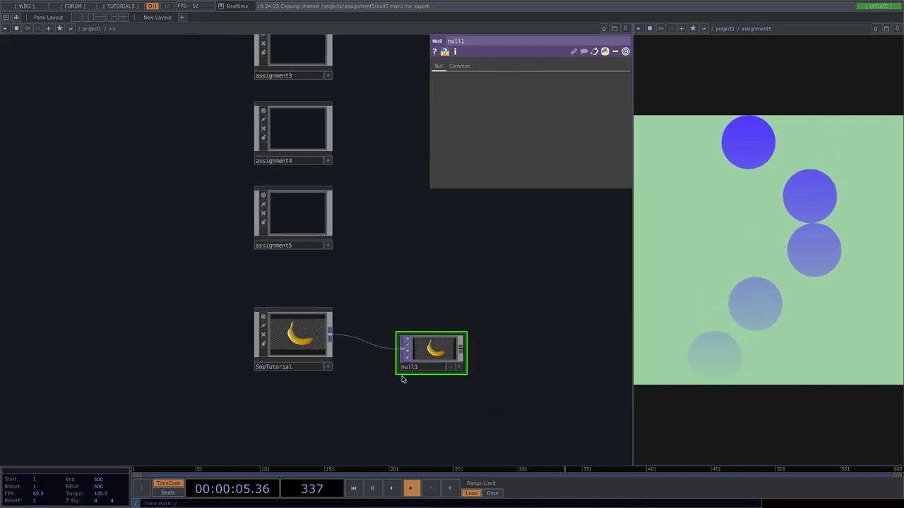
# Step: Go back inside SopTutorial and add a Constant TOP below moviefilein1
pyautogui.click(286, 344)
pyautogui.press('i')
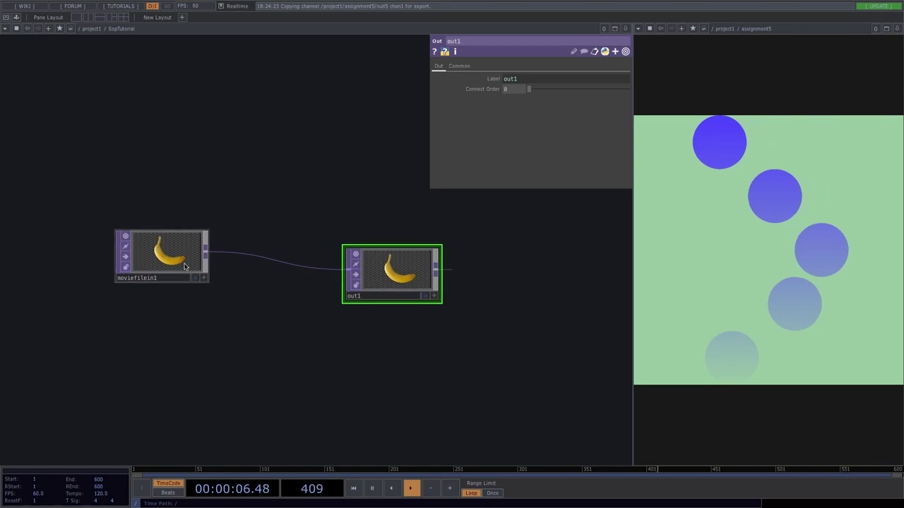
pyautogui.press('Tab')
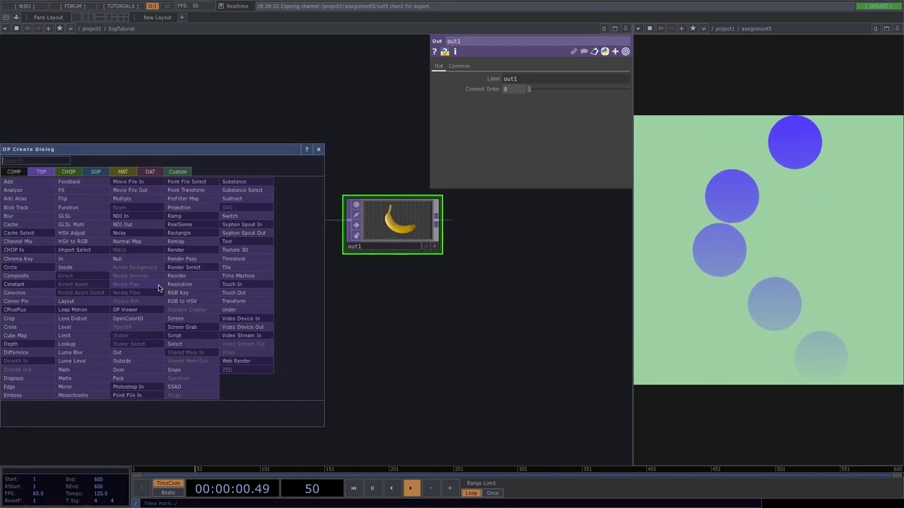
pyautogui.click(29, 284)
pyautogui.click(74, 319)
# Step: Insert a Composite TOP on the wire between moviefilein1 and out1
pyautogui.rightClick(223, 219)
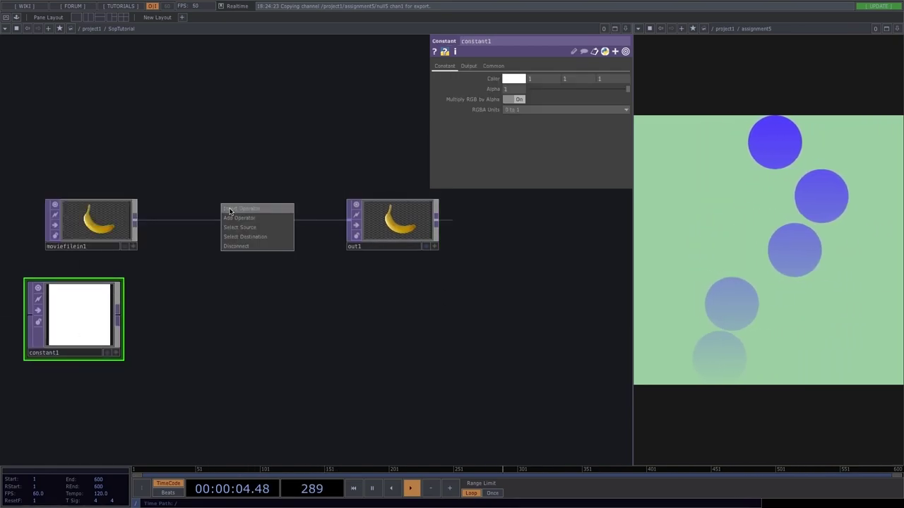
pyautogui.click(229, 210)
pyautogui.click(95, 183)
pyautogui.click(208, 245)
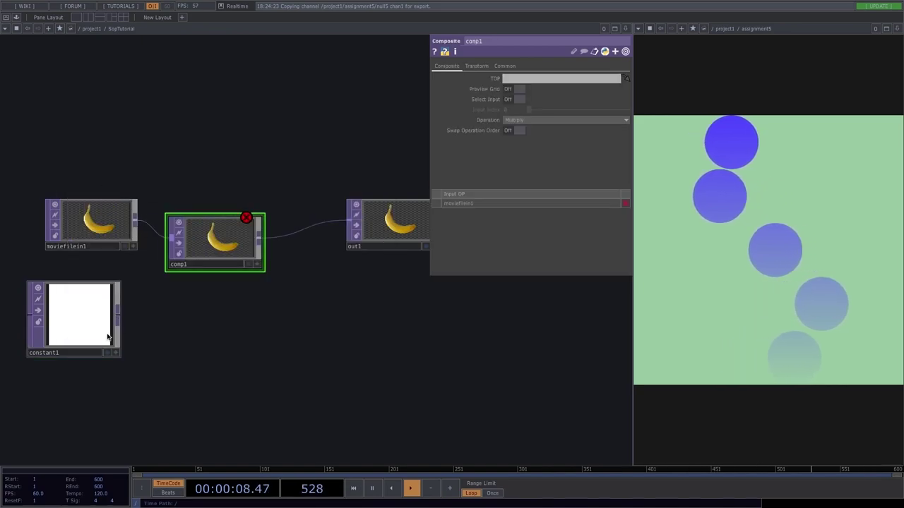
# Step: Wire constant1 into comp1 as its second input and set the composite Operation to Over
pyautogui.moveTo(106, 340); pyautogui.dragTo(70, 376)
pyautogui.moveTo(82, 346); pyautogui.dragTo(170, 233)
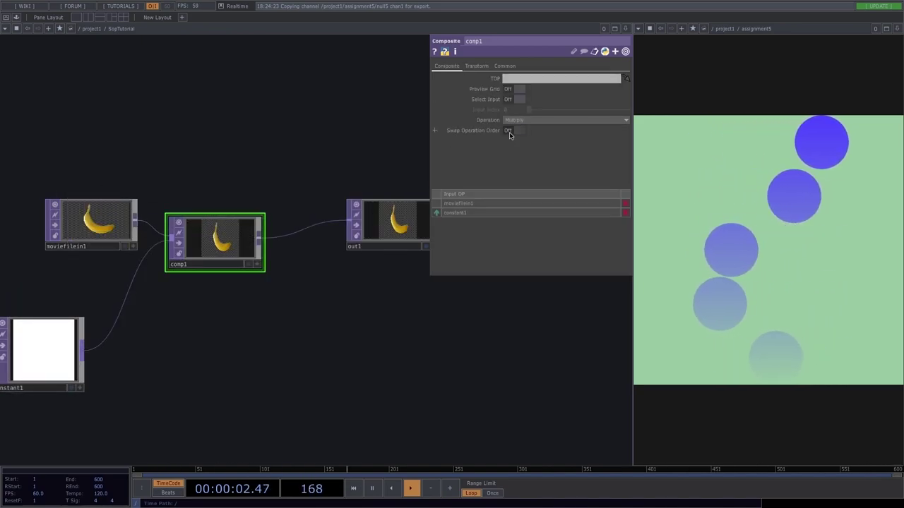
pyautogui.click(523, 120)
pyautogui.click(521, 210)
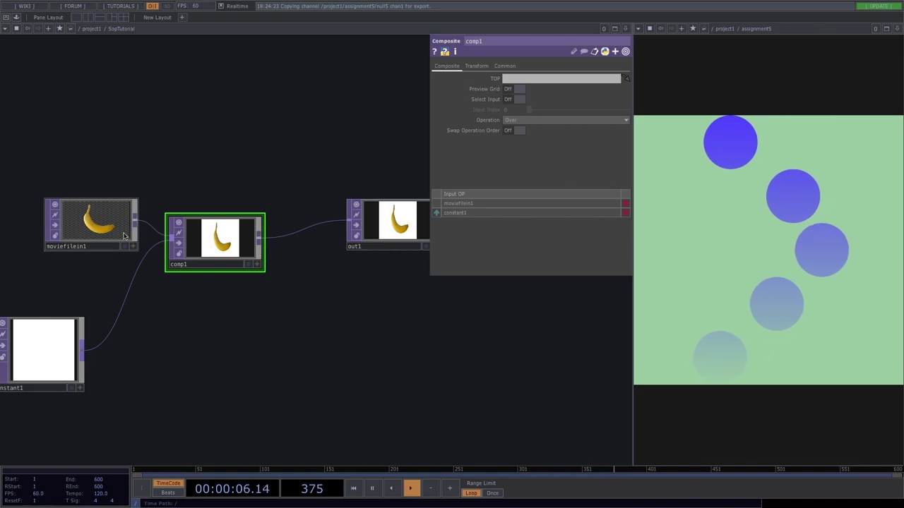
# Step: Return to the project1 network and change the preview pane's path from assignment5 to project1
pyautogui.scroll(-5, 240, 291)
pyautogui.scroll(-3, 240, 295)
pyautogui.scroll(-2, 234, 362)
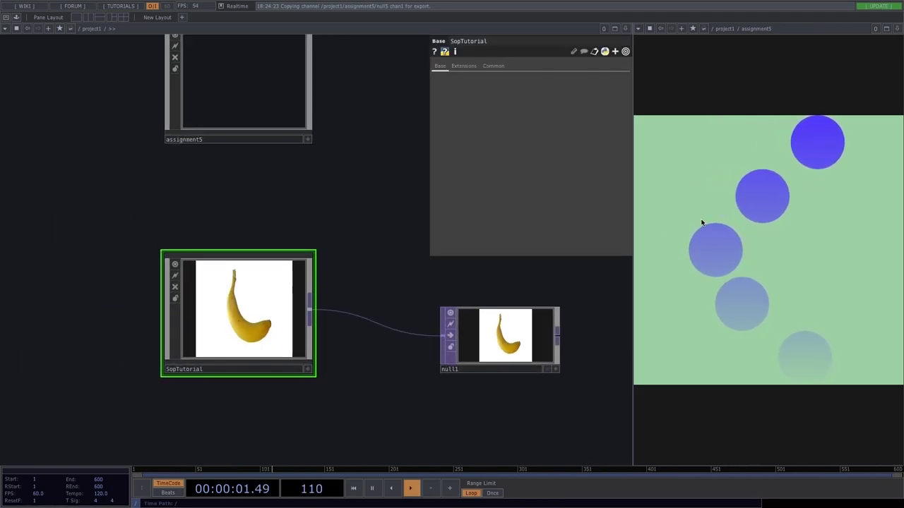
pyautogui.click(791, 30)
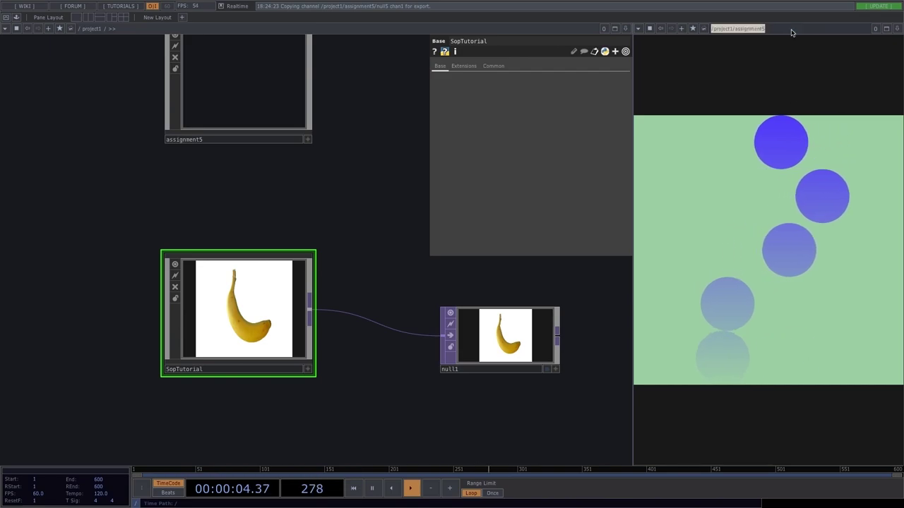
pyautogui.click(792, 29)
pyautogui.press('BackSpace')
pyautogui.press('BackSpace')
pyautogui.press('BackSpace')
pyautogui.press('BackSpace')
pyautogui.press('BackSpace')
pyautogui.press('BackSpace')
pyautogui.press('BackSpace')
pyautogui.press('BackSpace')
pyautogui.press('BackSpace')
pyautogui.press('BackSpace')
pyautogui.press('BackSpace')
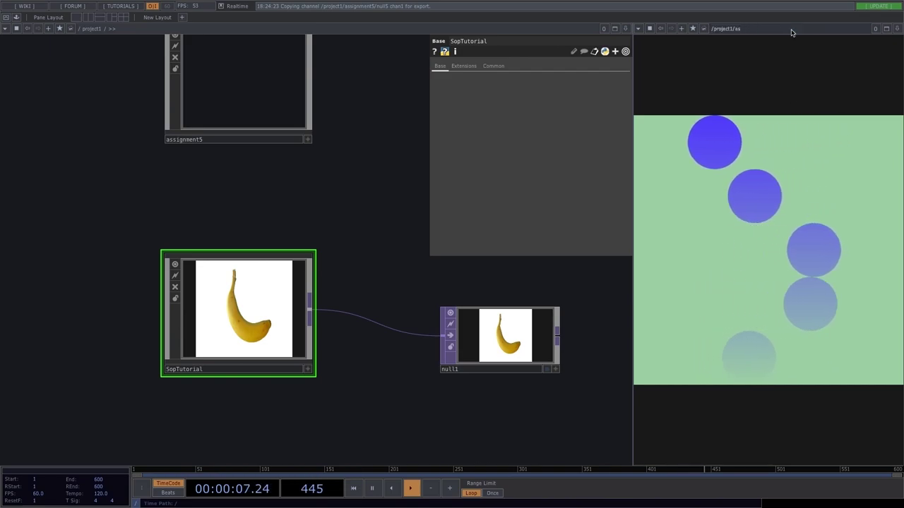
pyautogui.press('Return')
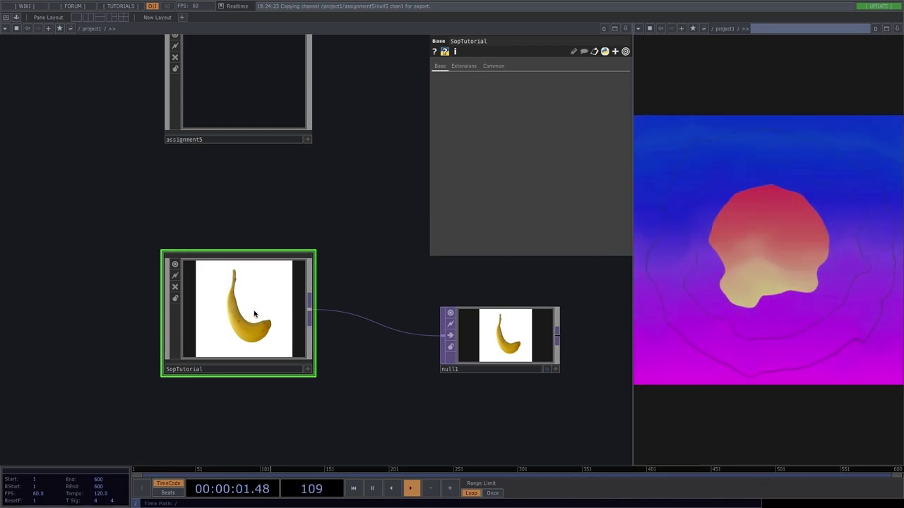
# Step: Add an In TOP between constant1 and comp1 inside SopTutorial, and feed comp3 from project1 into the component's input
pyautogui.doubleClick(258, 332)
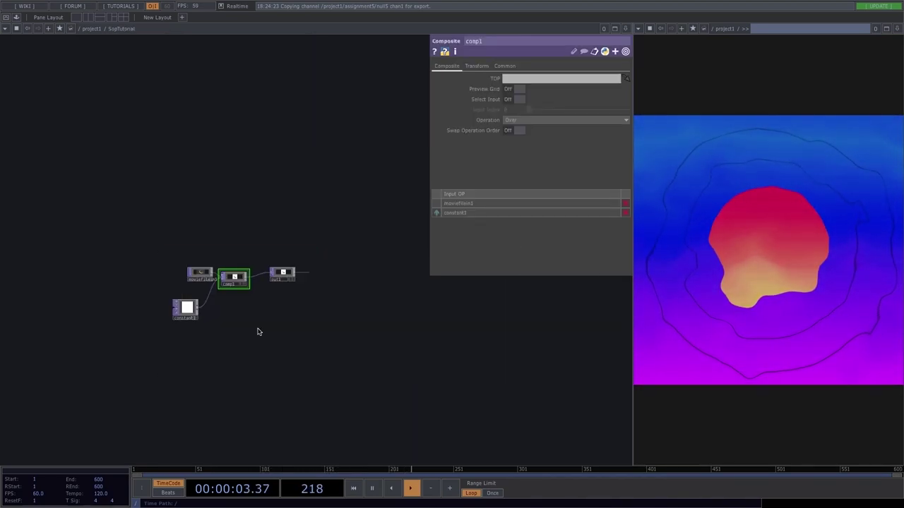
pyautogui.scroll(5, 215, 322)
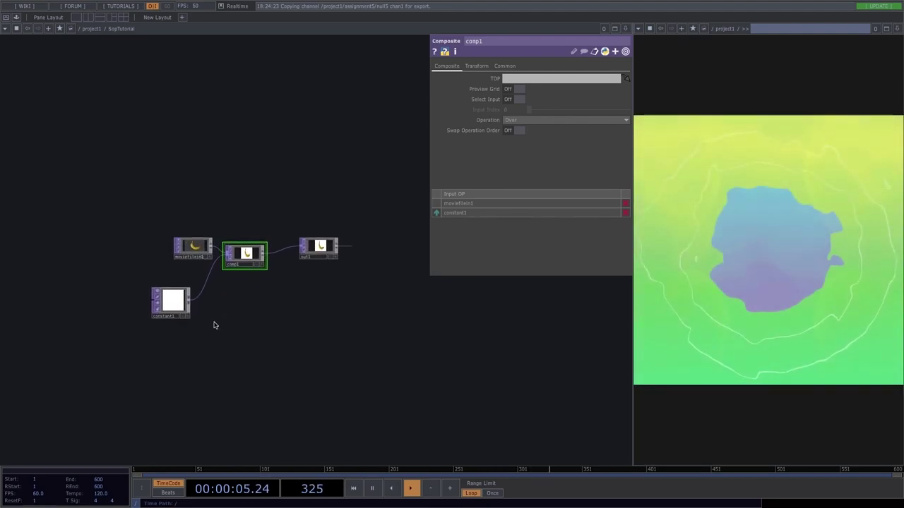
pyautogui.click(195, 275)
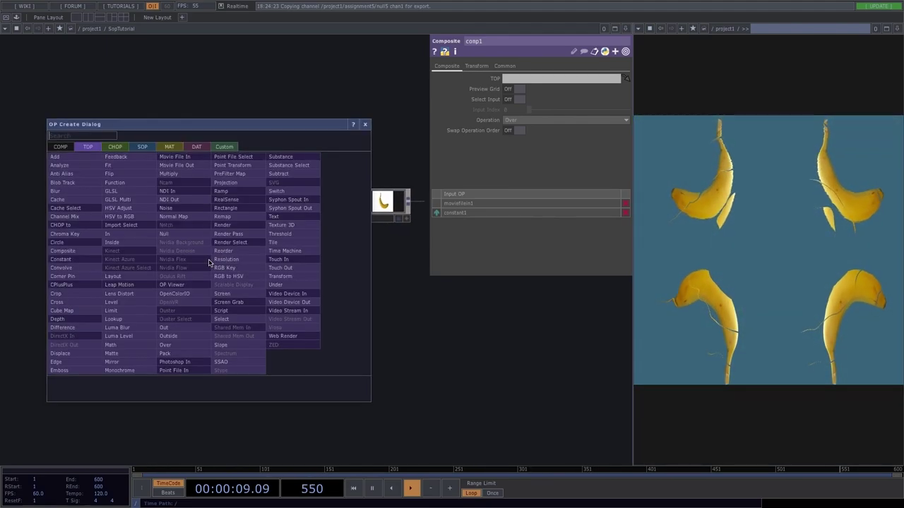
pyautogui.click(117, 234)
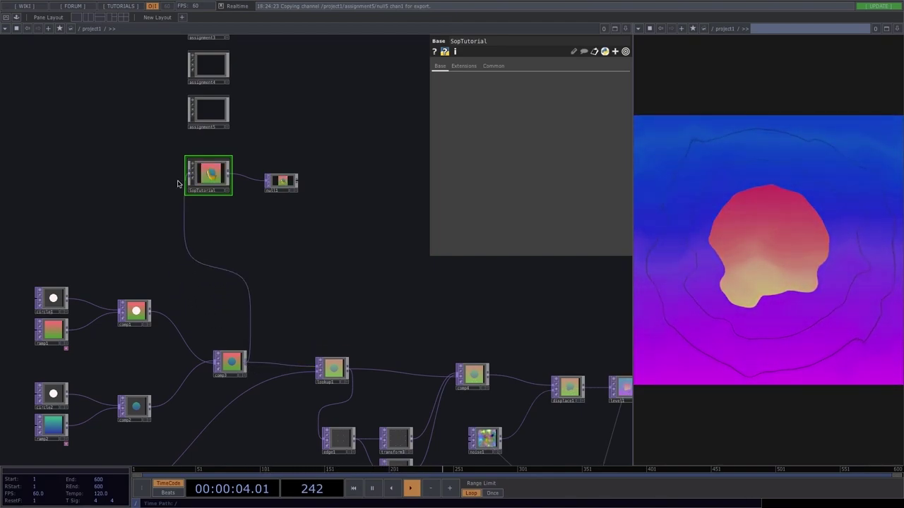
pyautogui.scroll(5, 190, 188)
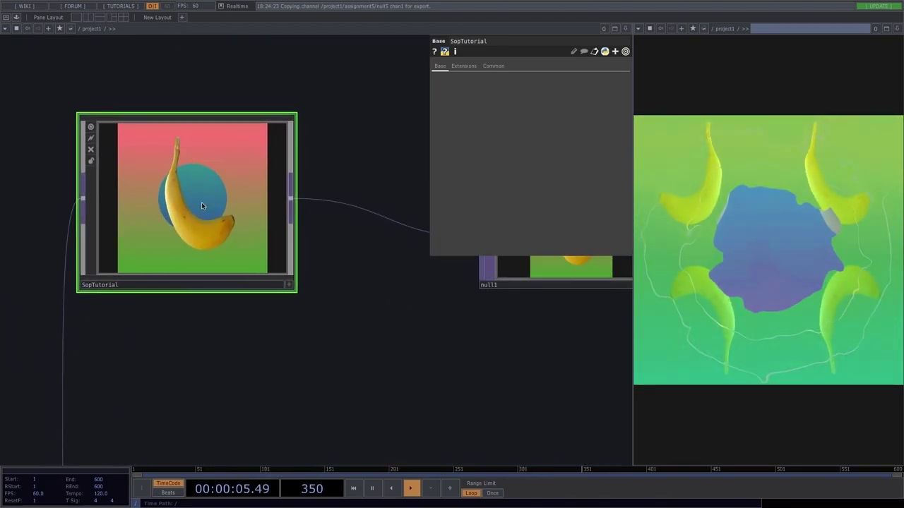
pyautogui.scroll(3, 168, 173)
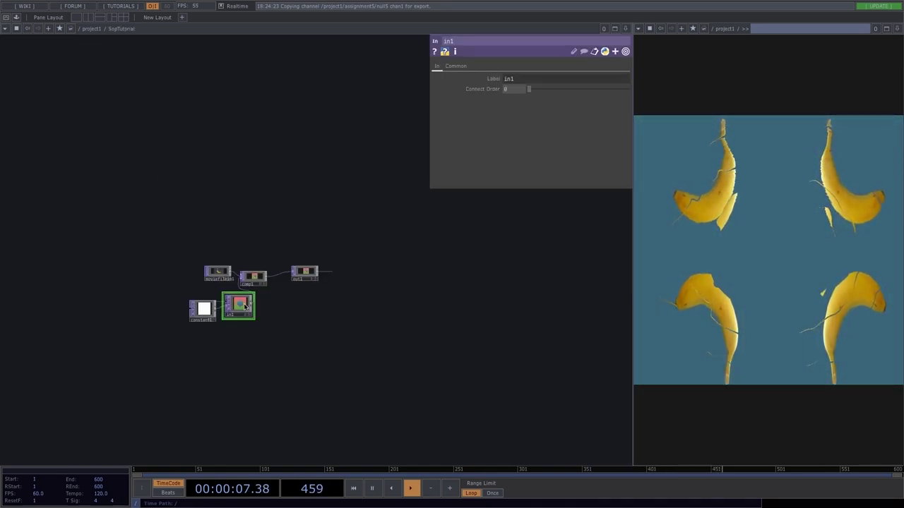
pyautogui.scroll(5, 245, 307)
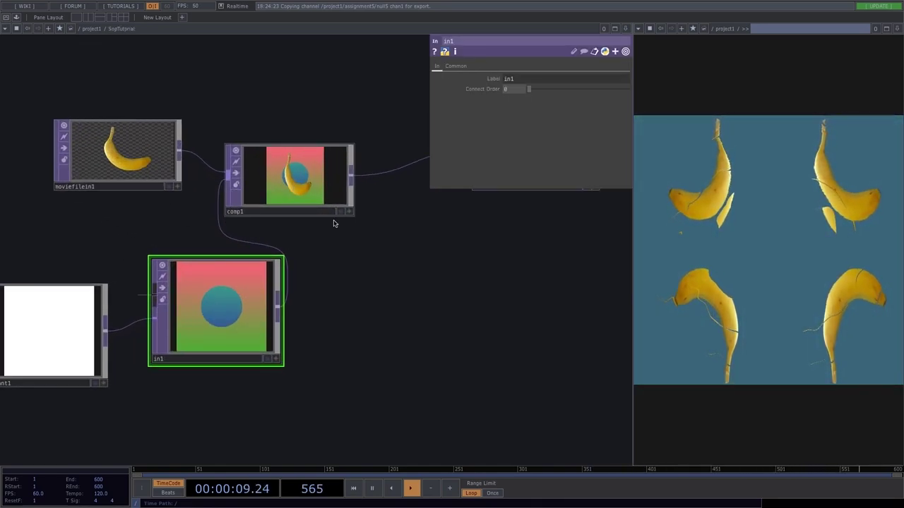
# Step: Disconnect the comp3 wire from SopTutorial's input and delete null1 from project1
pyautogui.scroll(-8, 331, 235)
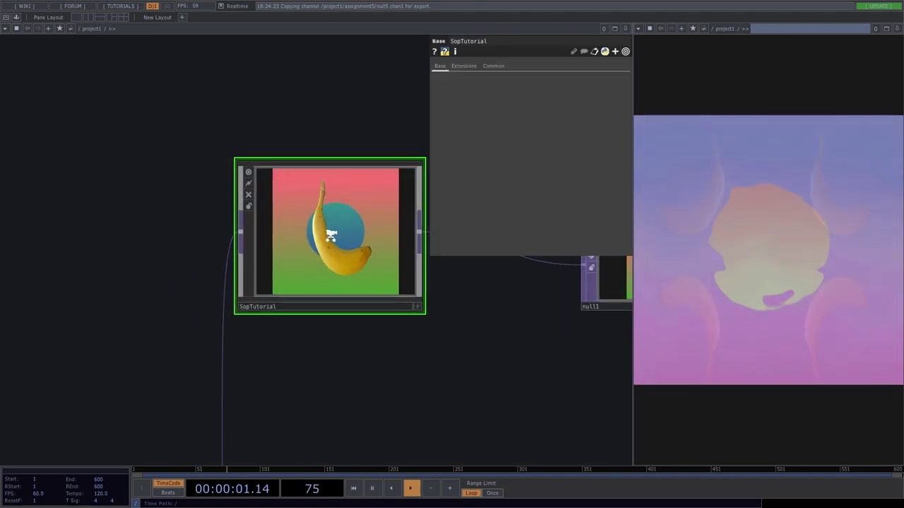
pyautogui.scroll(-3, 330, 234)
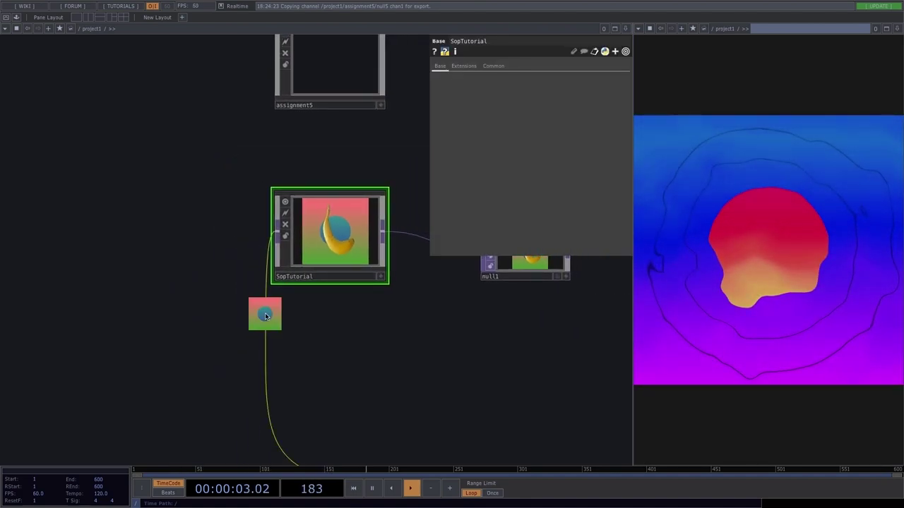
pyautogui.rightClick(266, 322)
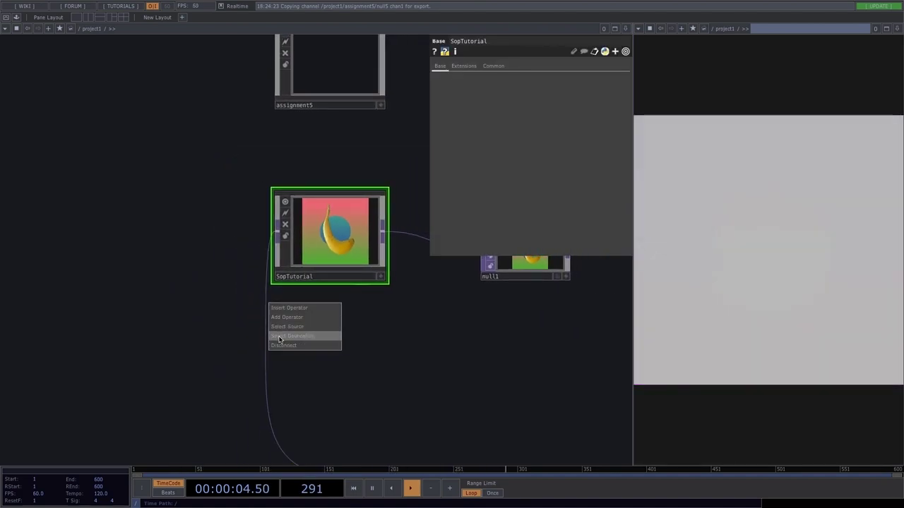
pyautogui.click(304, 337)
pyautogui.click(530, 265)
pyautogui.press('Delete')
# Step: Enter SopTutorial and delete all the operators inside it
pyautogui.click(349, 247)
pyautogui.press('i')
pyautogui.moveTo(316, 245); pyautogui.dragTo(364, 281)
pyautogui.press('Delete')
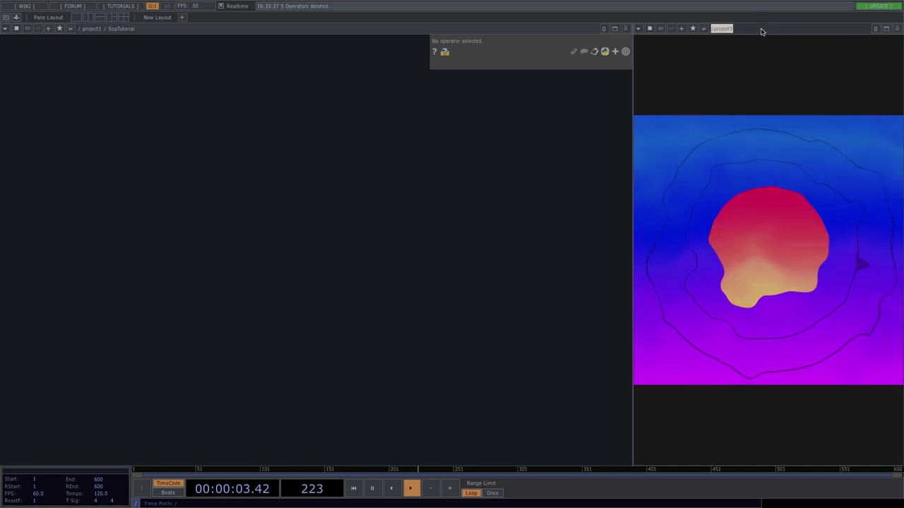
# Step: Close the preview pane so that the SopTutorial network fills the workspace
pyautogui.click(899, 28)
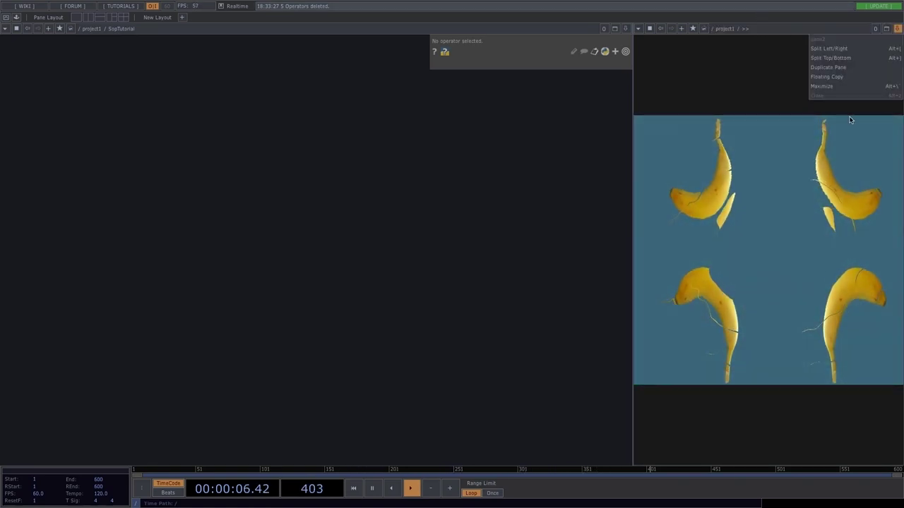
pyautogui.click(841, 88)
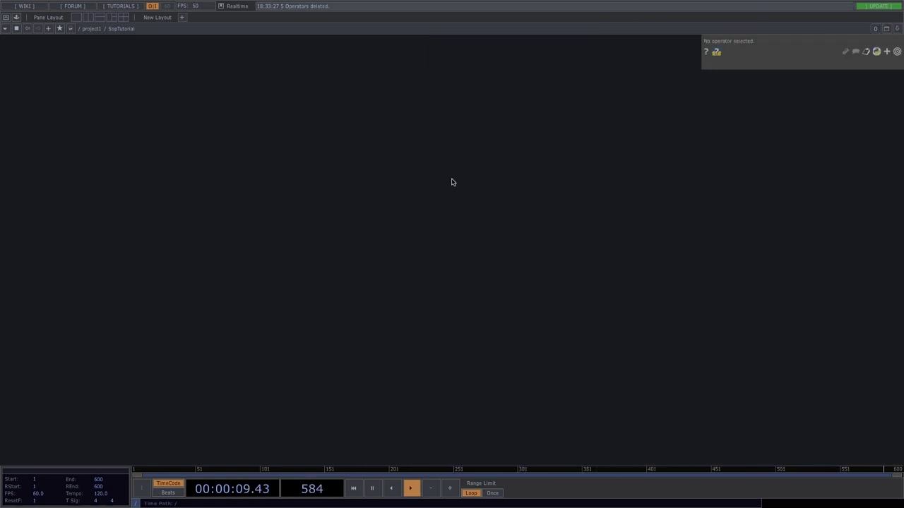
# Step: Add a Box SOP to the empty SopTutorial network
pyautogui.press('Tab')
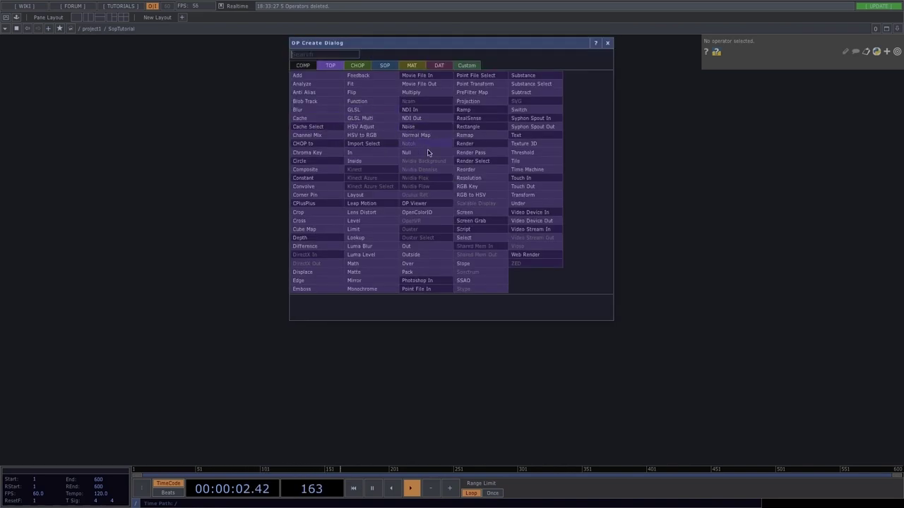
pyautogui.click(358, 65)
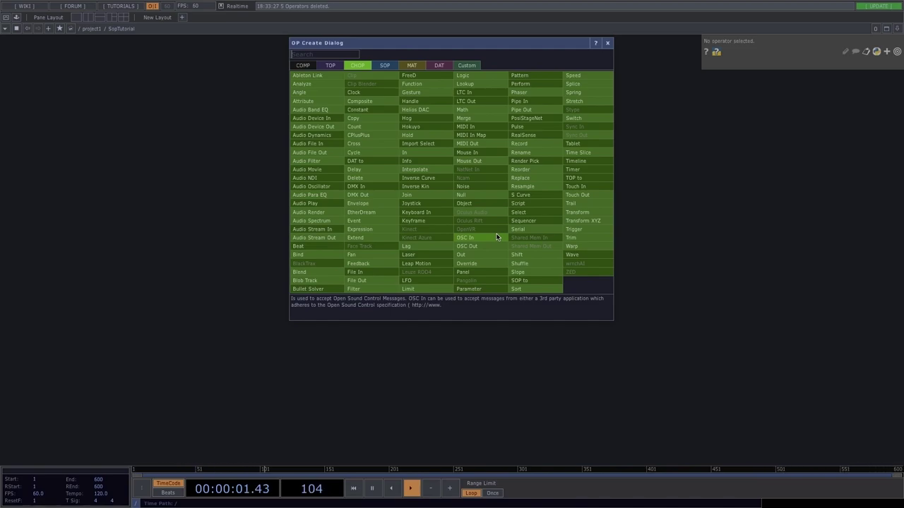
pyautogui.press('Tab')
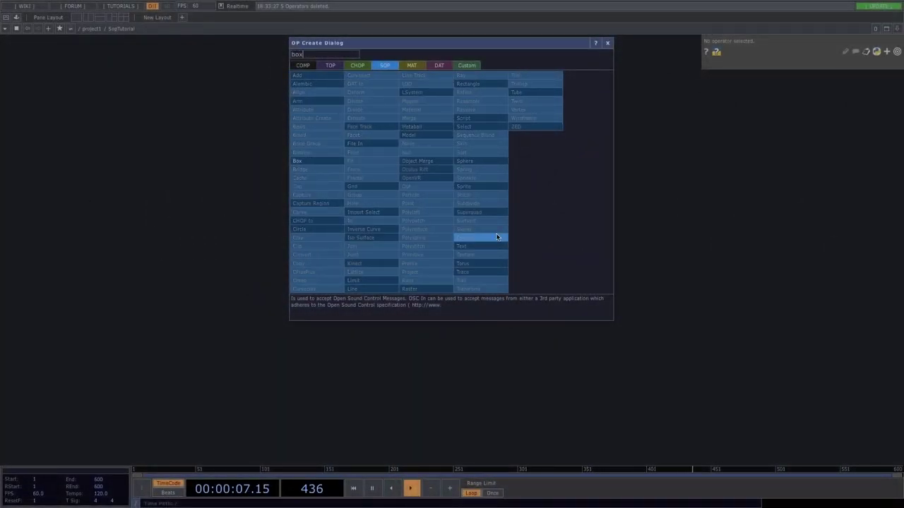
pyautogui.click(316, 161)
pyautogui.click(124, 163)
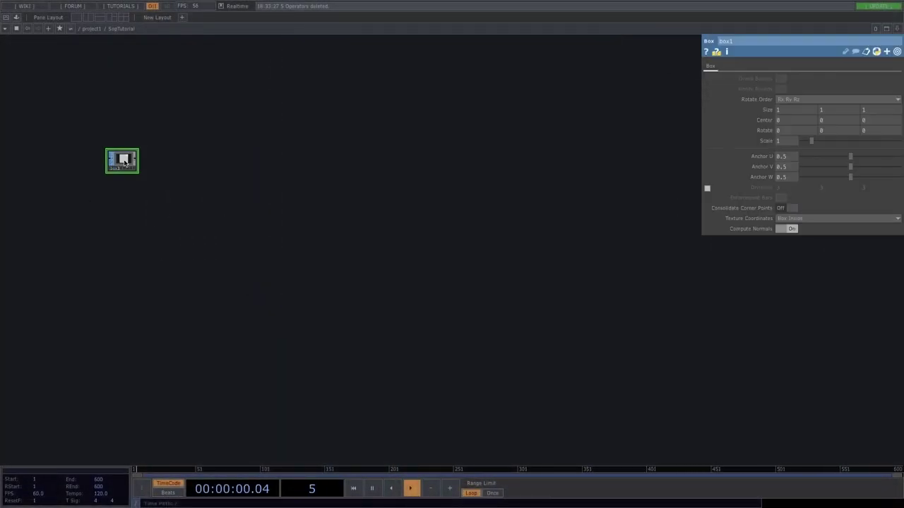
pyautogui.scroll(3, 124, 162)
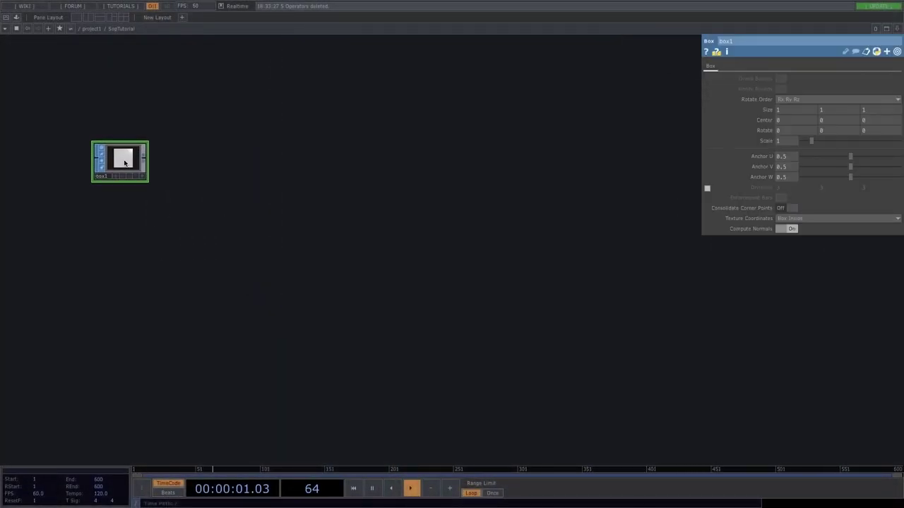
pyautogui.moveTo(124, 161); pyautogui.dragTo(158, 166)
# Step: Add a Rectangle SOP to the network below box1
pyautogui.press('Tab')
pyautogui.write('m')
pyautogui.click(179, 68)
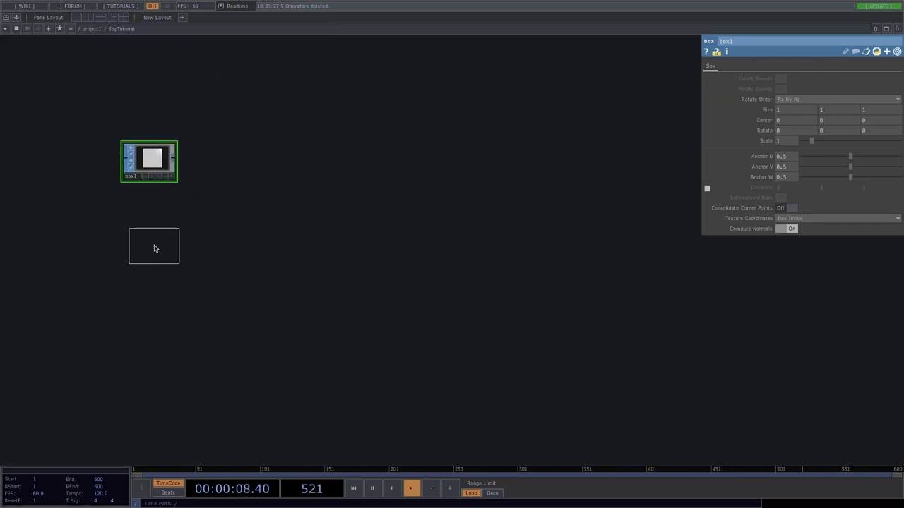
pyautogui.click(156, 240)
# Step: Add a Sphere SOP and a Superquad SOP in the same column below rectangle1
pyautogui.press('Tab')
pyautogui.write('s')
pyautogui.click(175, 204)
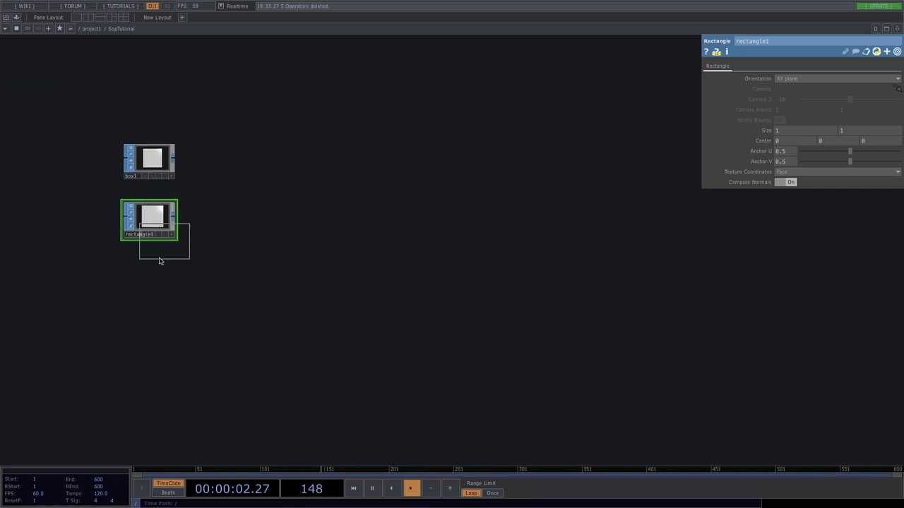
pyautogui.click(147, 276)
pyautogui.press('Tab')
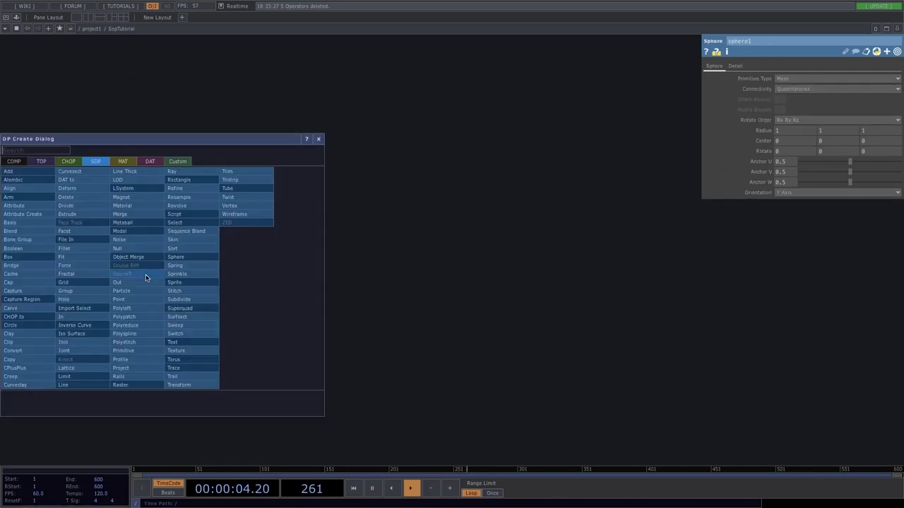
pyautogui.click(207, 308)
pyautogui.click(150, 342)
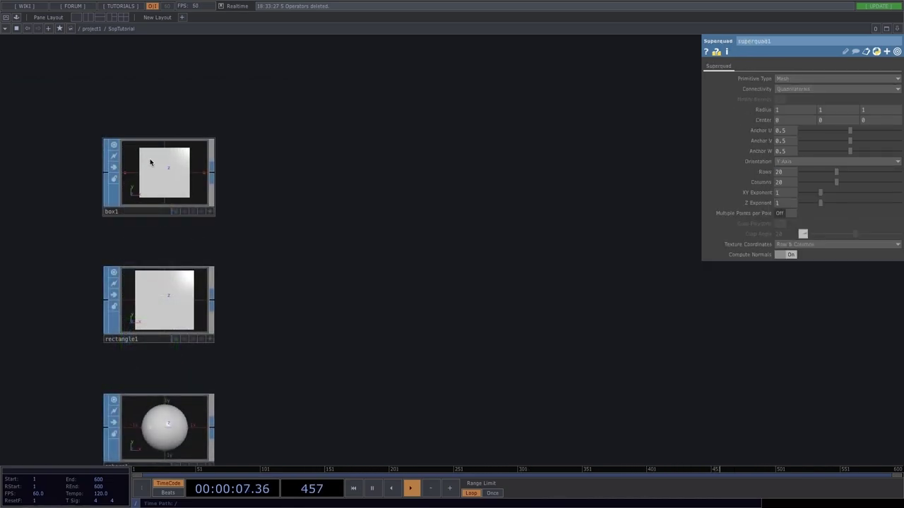
# Step: Make box1's viewer active and examine the cube by orbiting, zooming in and out, and homing the view
pyautogui.scroll(5, 157, 176)
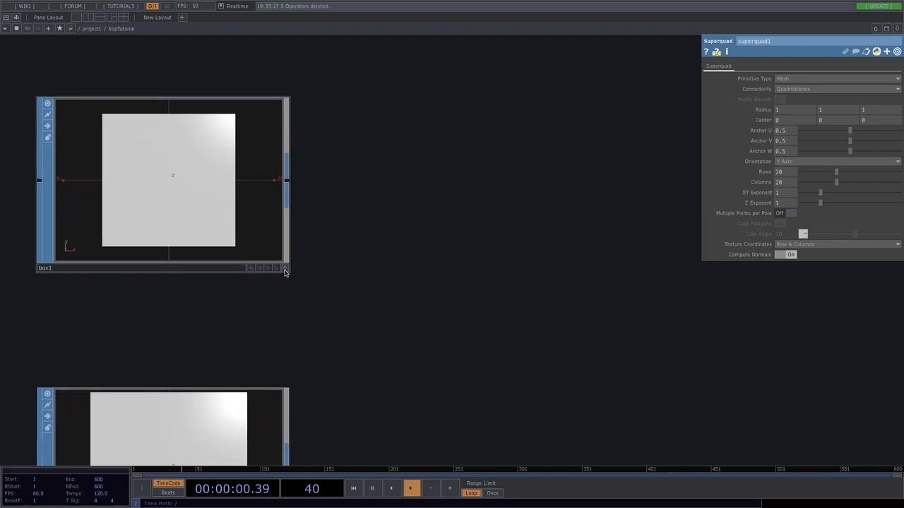
pyautogui.click(285, 268)
pyautogui.moveTo(230, 177); pyautogui.dragTo(120, 185)
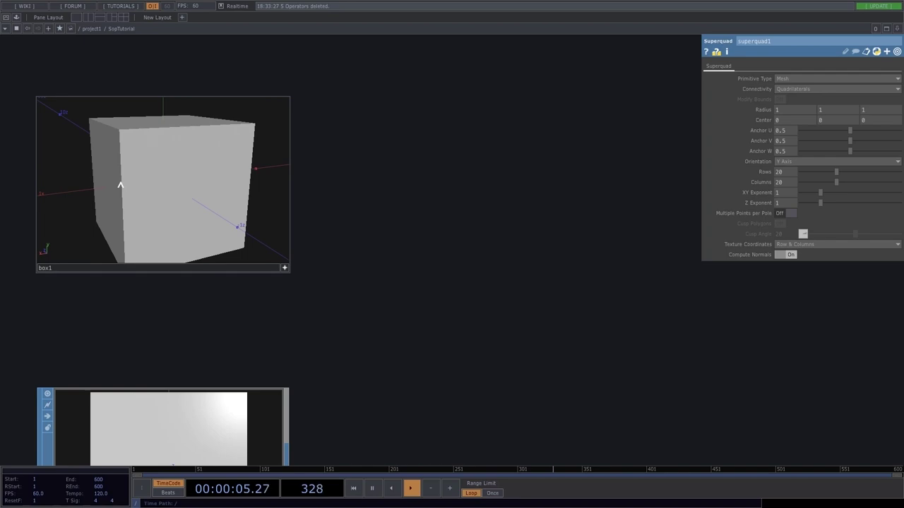
pyautogui.scroll(-5, 120, 185)
pyautogui.scroll(5, 120, 185)
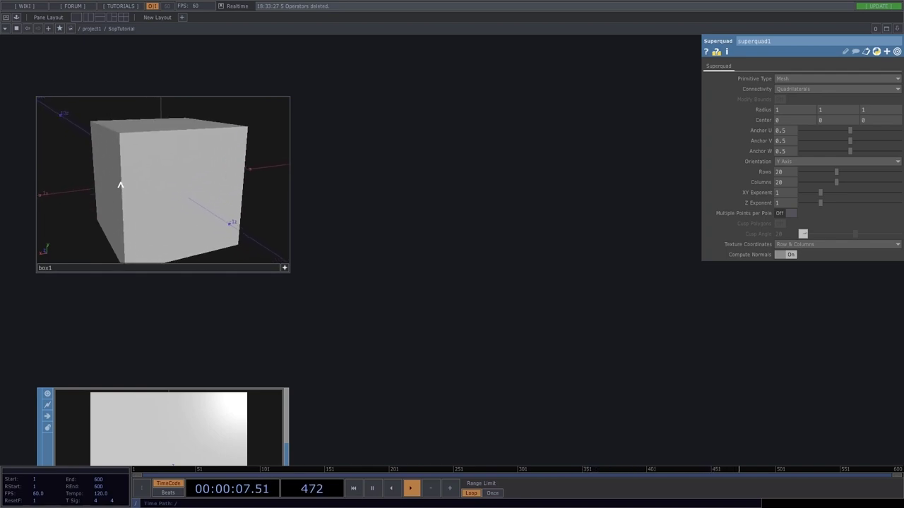
pyautogui.scroll(-5, 120, 185)
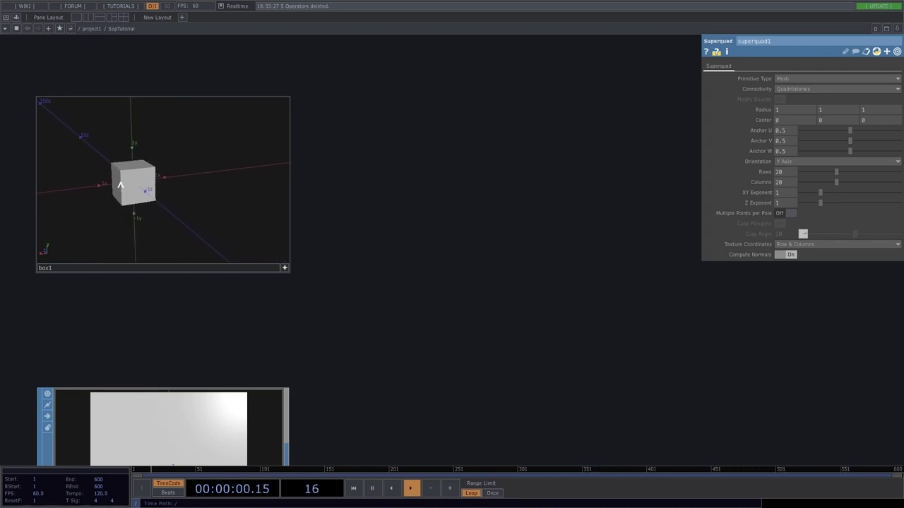
pyautogui.press('h')
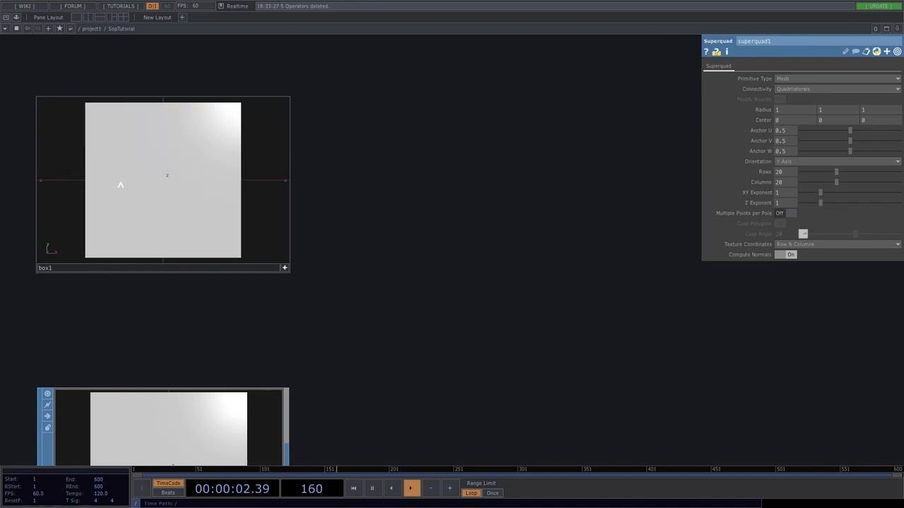
pyautogui.scroll(-3, 120, 185)
pyautogui.moveTo(120, 185); pyautogui.dragTo(130, 228)
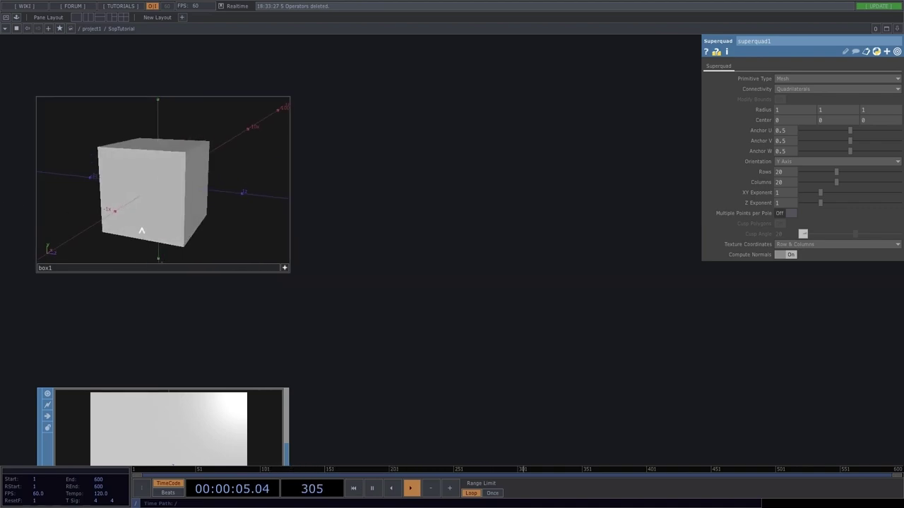
pyautogui.scroll(-5, 148, 231)
pyautogui.scroll(-6, 147, 230)
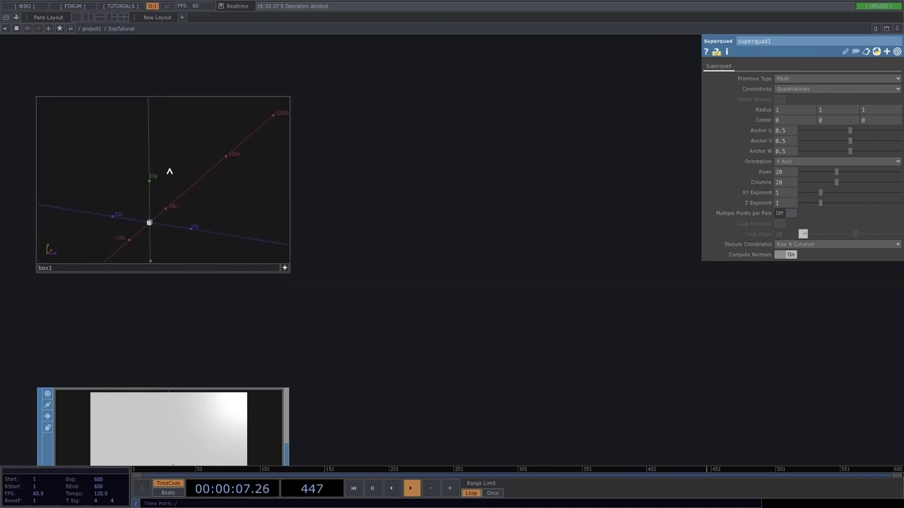
pyautogui.press('h')
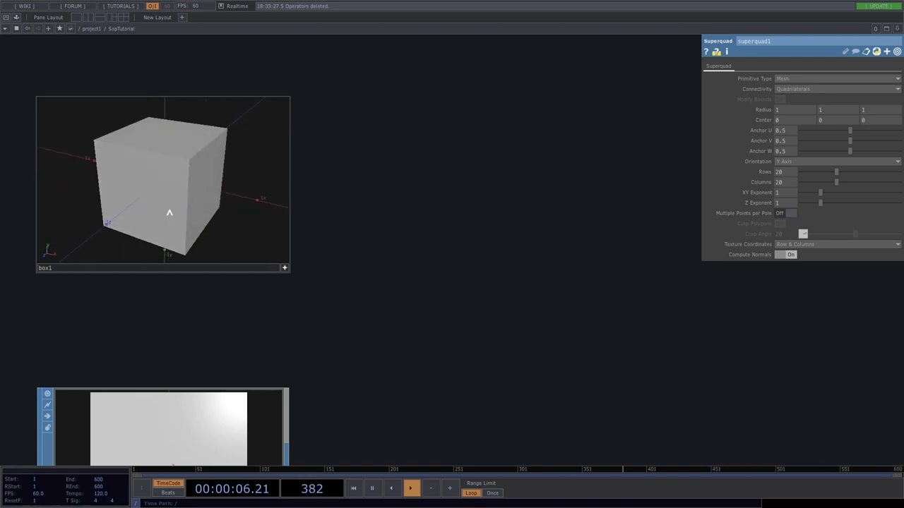
# Step: Open the display options of box1's viewer, try out the point markers under Guides & Markers, and close the options
pyautogui.rightClick(170, 212)
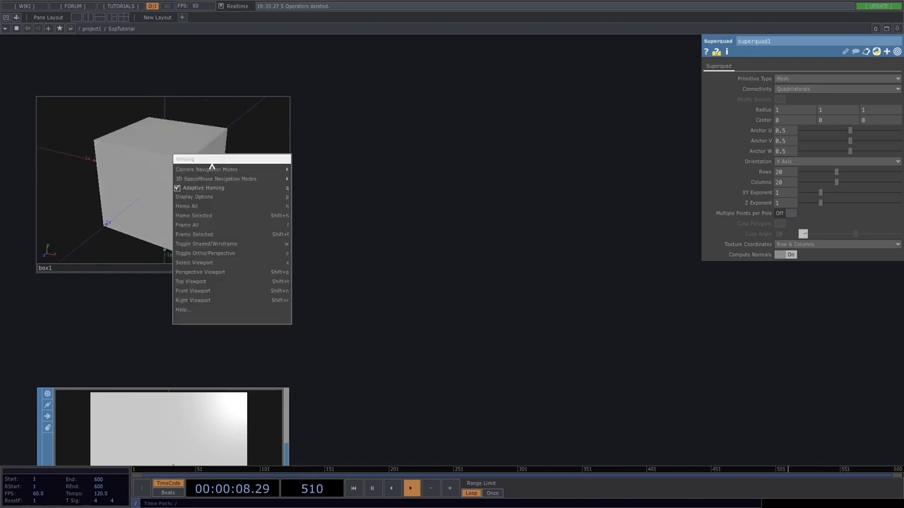
pyautogui.moveTo(210, 170)
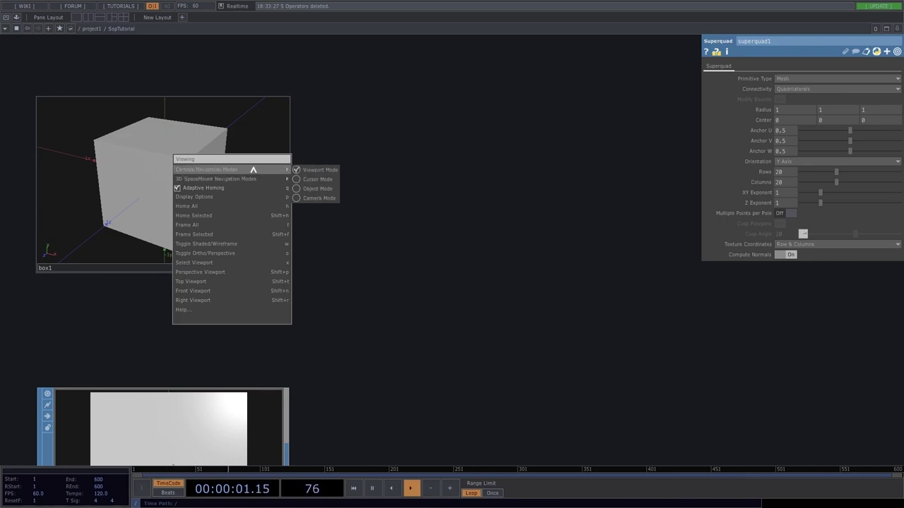
pyautogui.click(197, 197)
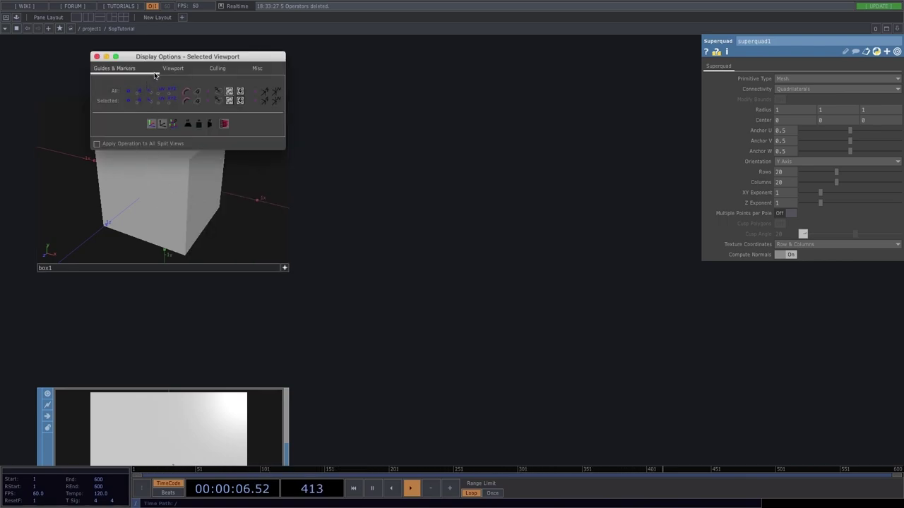
pyautogui.moveTo(155, 62); pyautogui.dragTo(384, 98)
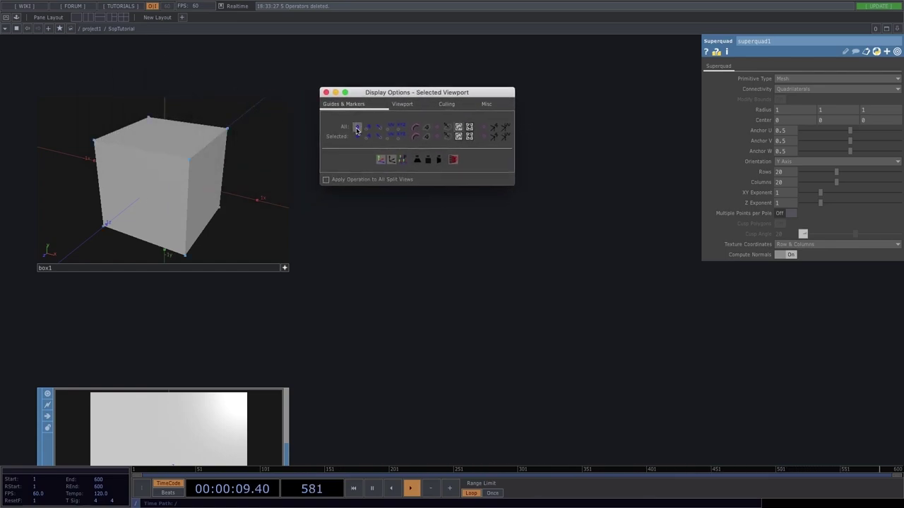
pyautogui.click(356, 130)
pyautogui.moveTo(234, 135); pyautogui.dragTo(216, 142)
pyautogui.click(377, 128)
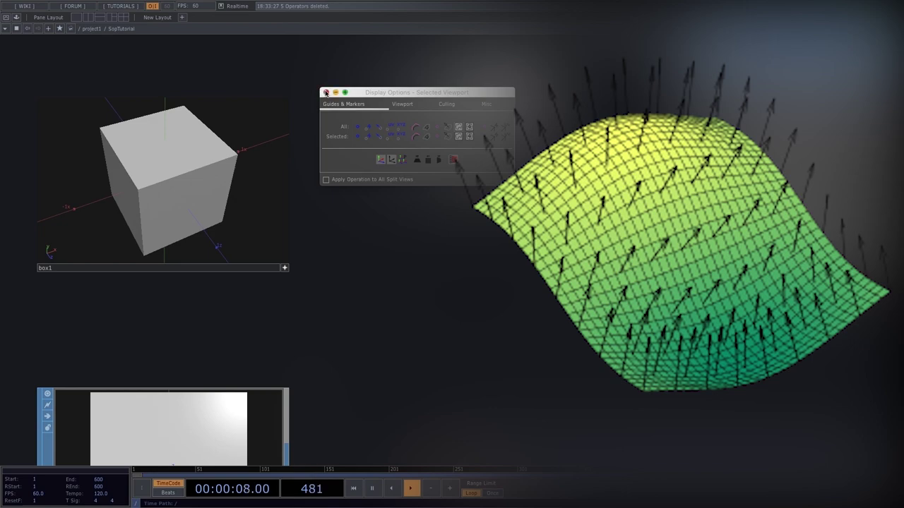
pyautogui.click(326, 92)
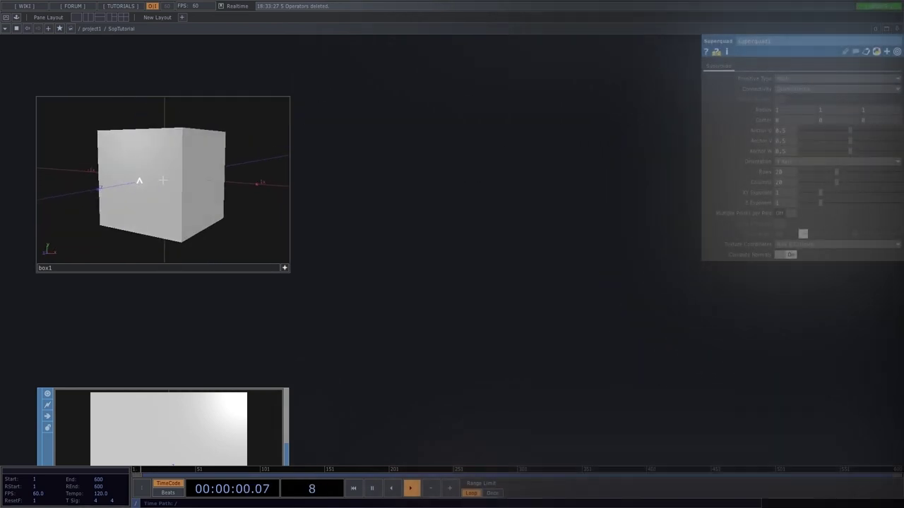
# Step: Orbit box1's view to show the cube from a corner, and make its viewer inactive
pyautogui.moveTo(140, 180); pyautogui.dragTo(123, 191)
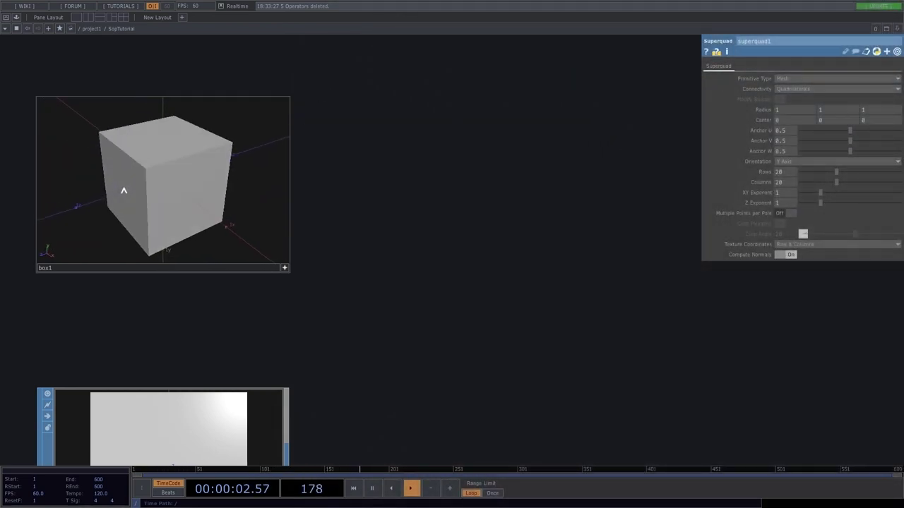
pyautogui.click(285, 269)
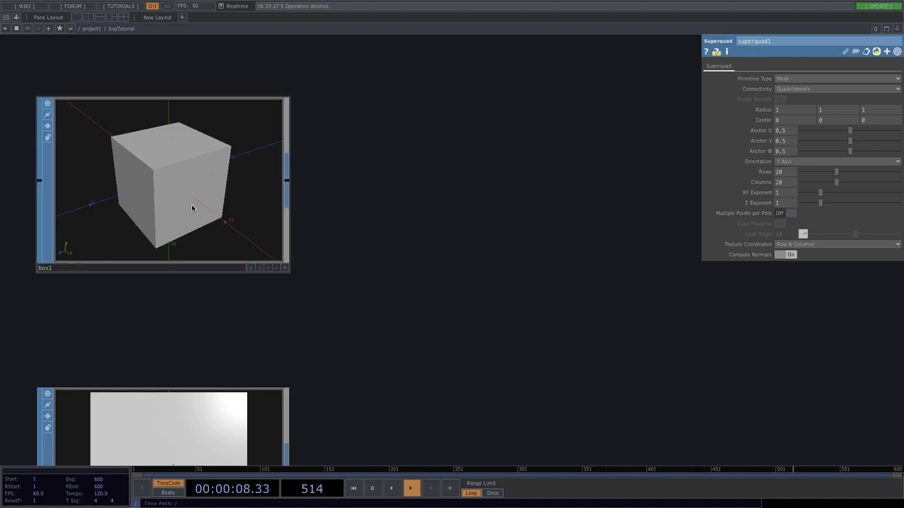
pyautogui.scroll(-4, 201, 210)
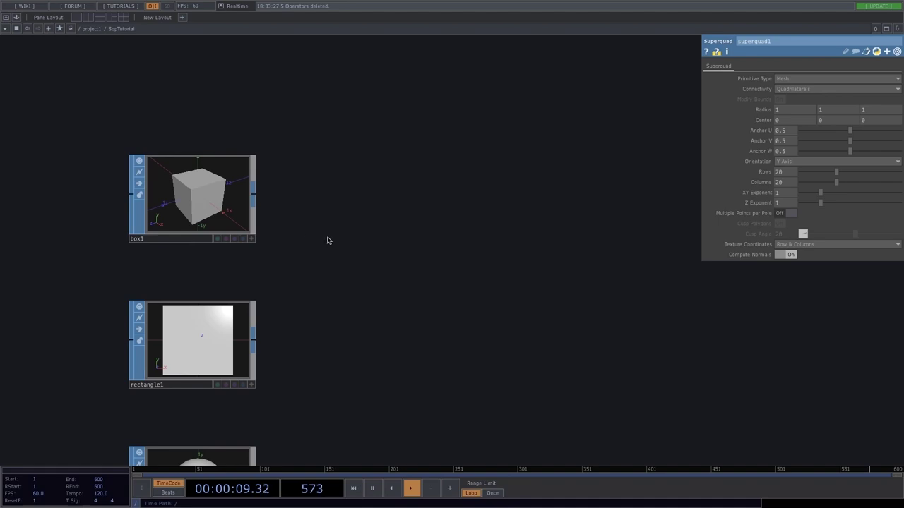
# Step: Move box1 up and paste a copy of it between box1 and rectangle1
pyautogui.moveTo(327, 238); pyautogui.dragTo(257, 232)
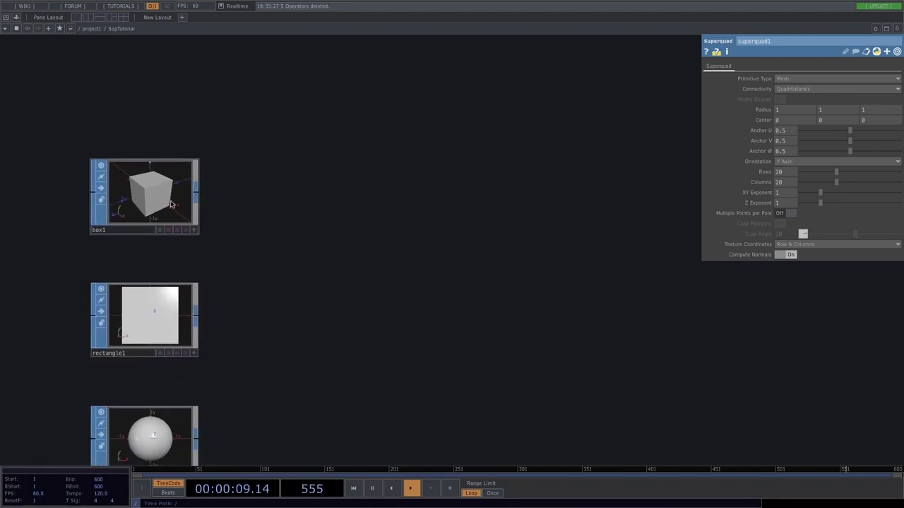
pyautogui.moveTo(172, 203); pyautogui.dragTo(187, 122)
pyautogui.hotkey('ctrl', 'v')
pyautogui.moveTo(268, 194); pyautogui.dragTo(218, 200)
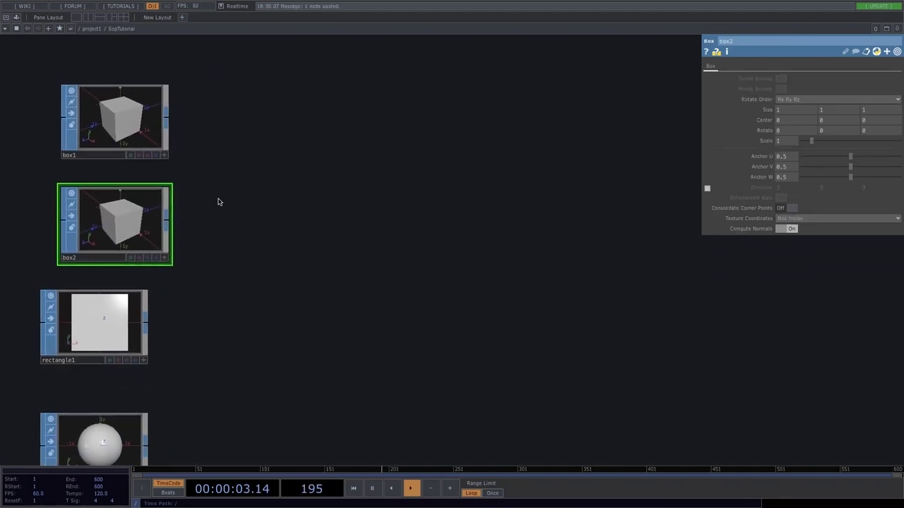
# Step: Add a Merge SOP beside the two boxes and connect box1 and box2 to its input
pyautogui.press('Tab')
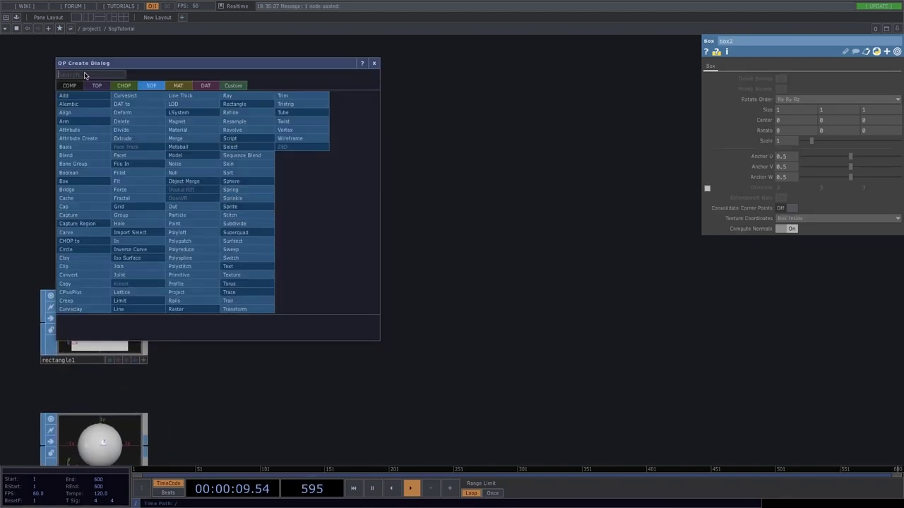
pyautogui.write('mer')
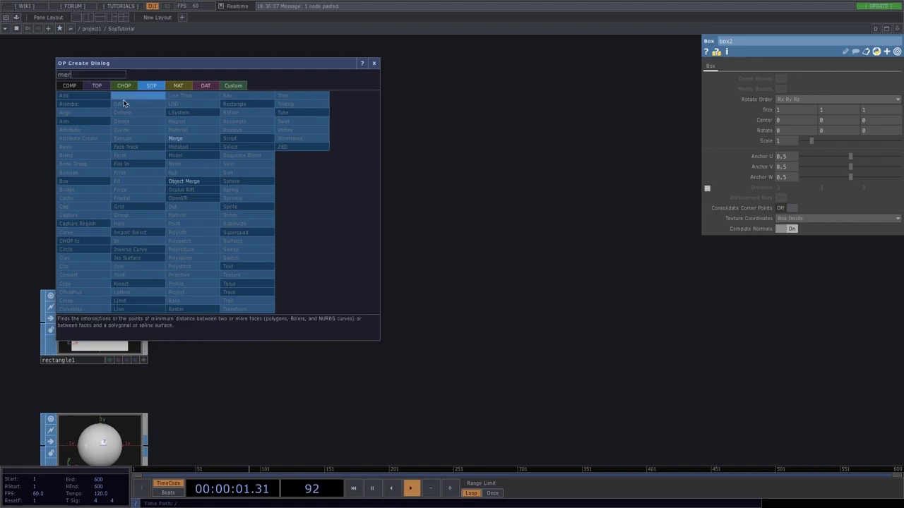
pyautogui.click(202, 139)
pyautogui.click(447, 162)
pyautogui.moveTo(166, 123); pyautogui.dragTo(393, 158)
pyautogui.moveTo(166, 225); pyautogui.dragTo(393, 163)
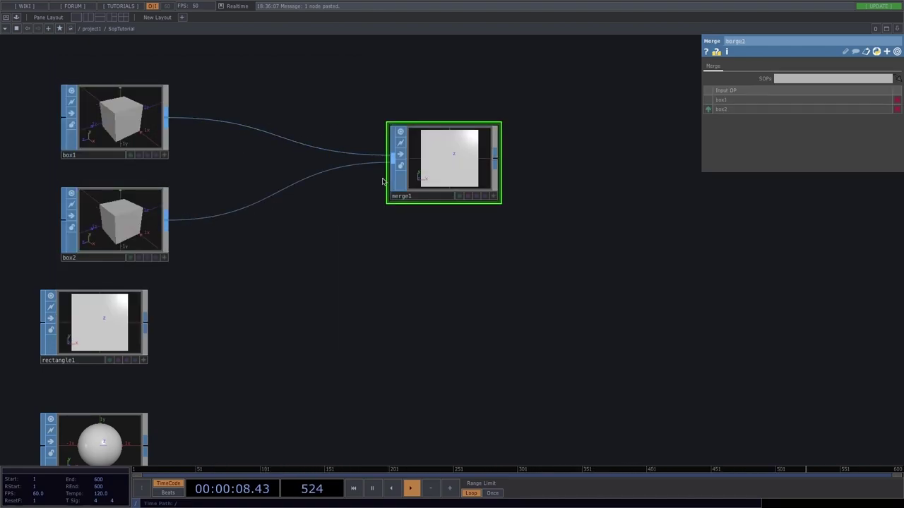
# Step: Make merge1's viewer active and examine the merged boxes by zooming out and orbiting
pyautogui.click(495, 196)
pyautogui.scroll(-8, 449, 178)
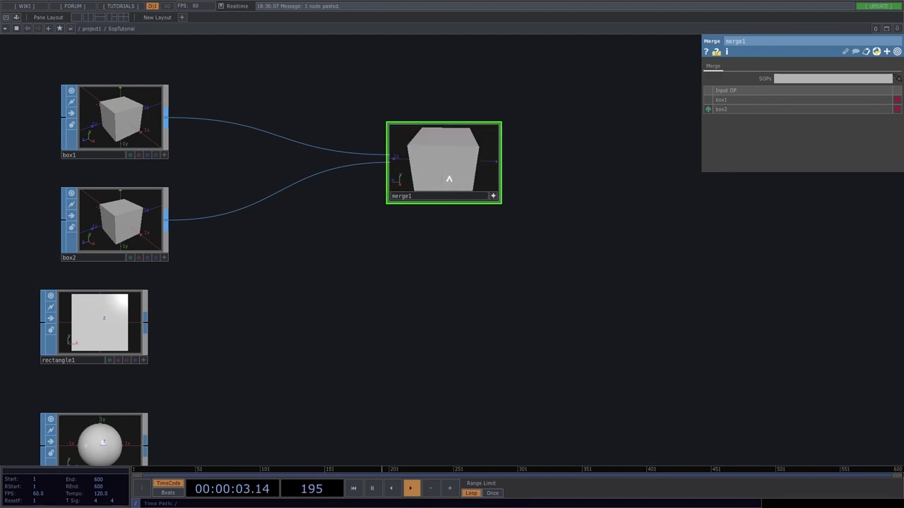
pyautogui.moveTo(448, 180); pyautogui.dragTo(441, 171)
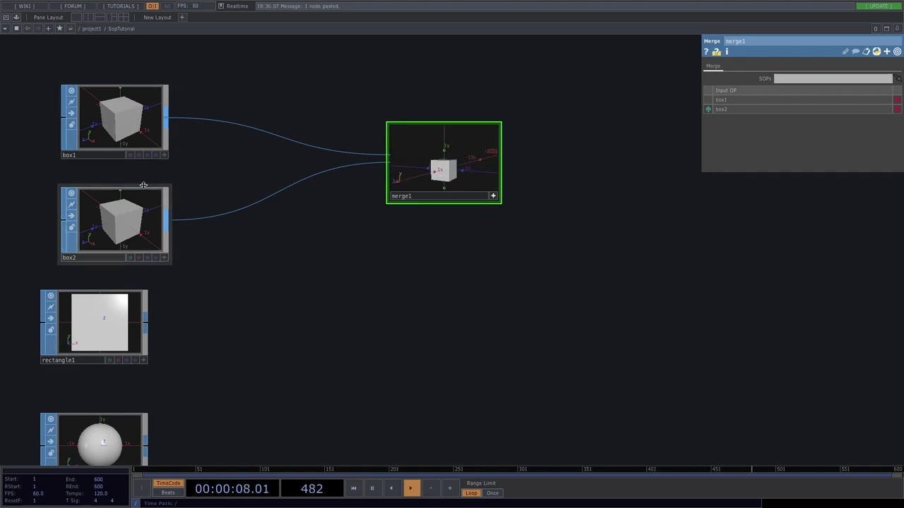
# Step: Insert a Transform SOP on the connection between box2 and merge1
pyautogui.rightClick(218, 218)
pyautogui.click(229, 204)
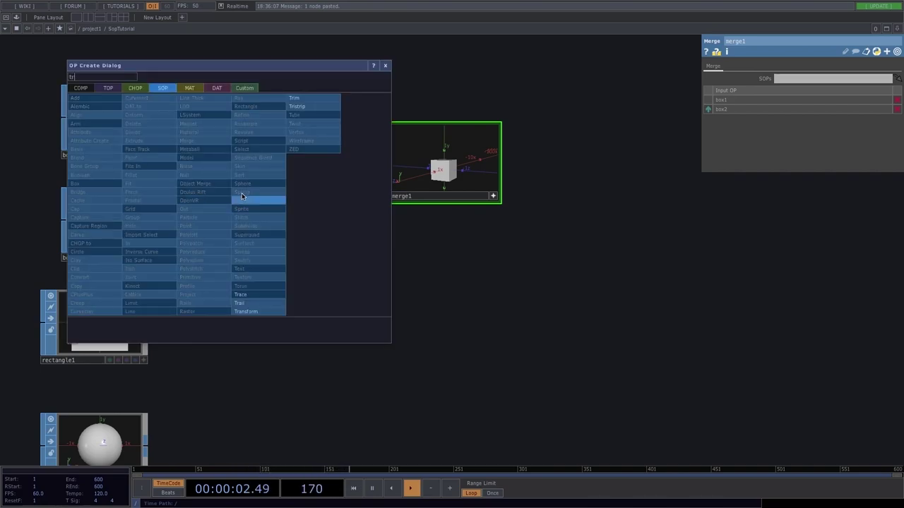
pyautogui.click(248, 312)
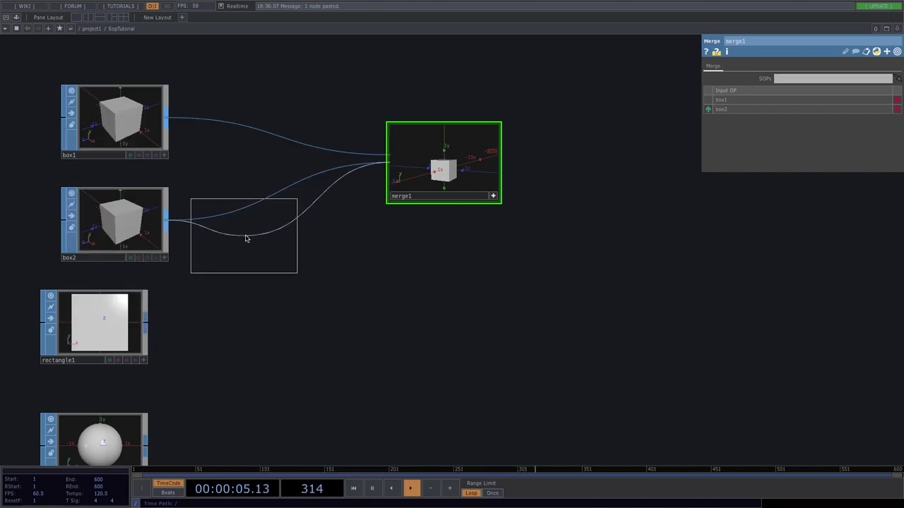
pyautogui.click(247, 238)
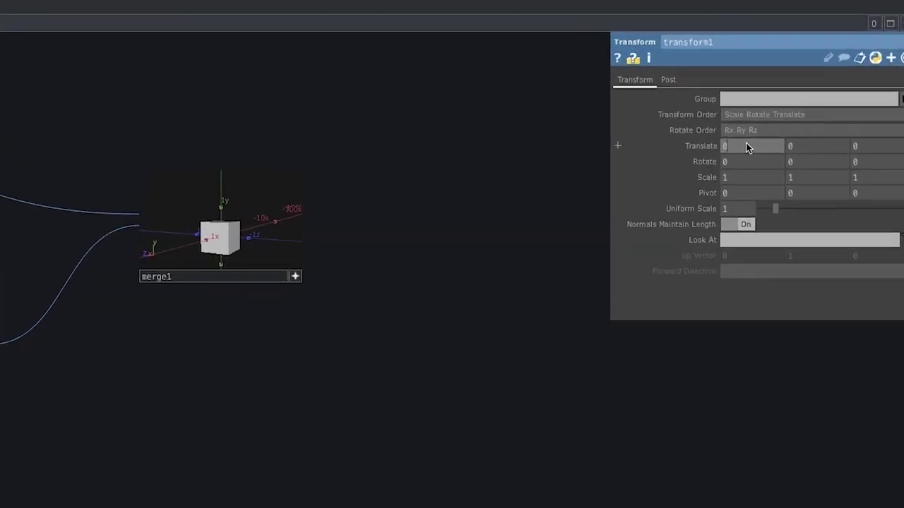
# Step: Set transform1's Translate X to -5, line the node up with box2, and make merge1's viewer inactive
pyautogui.moveTo(791, 109); pyautogui.dragTo(785, 110, button='middle')
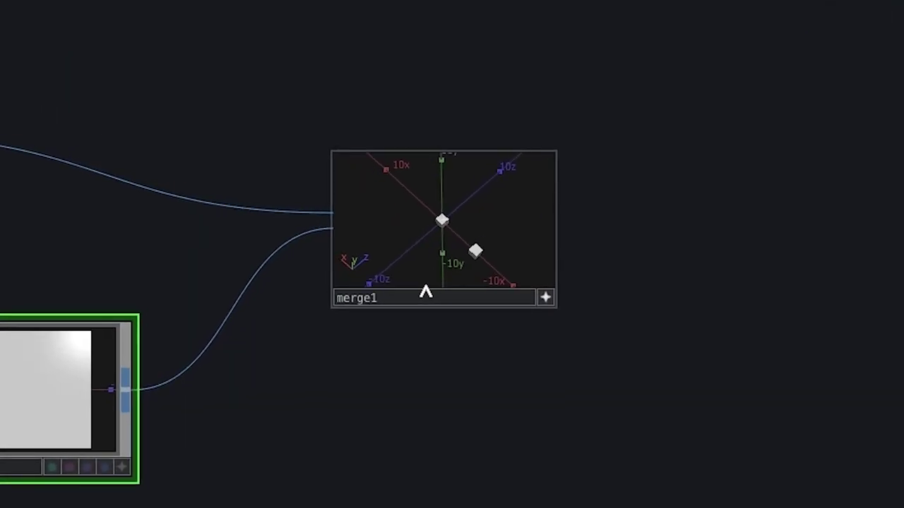
pyautogui.scroll(3, 456, 226)
pyautogui.moveTo(467, 285); pyautogui.dragTo(468, 278)
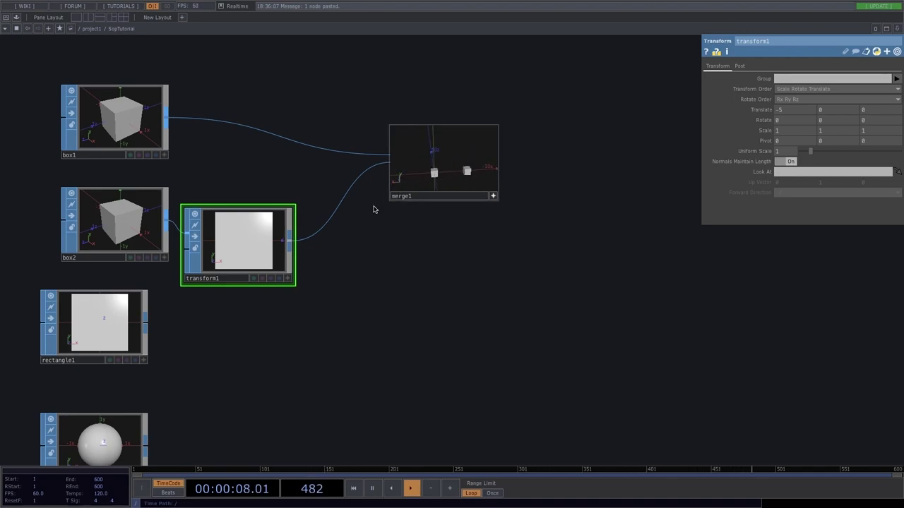
pyautogui.moveTo(243, 258); pyautogui.dragTo(283, 237)
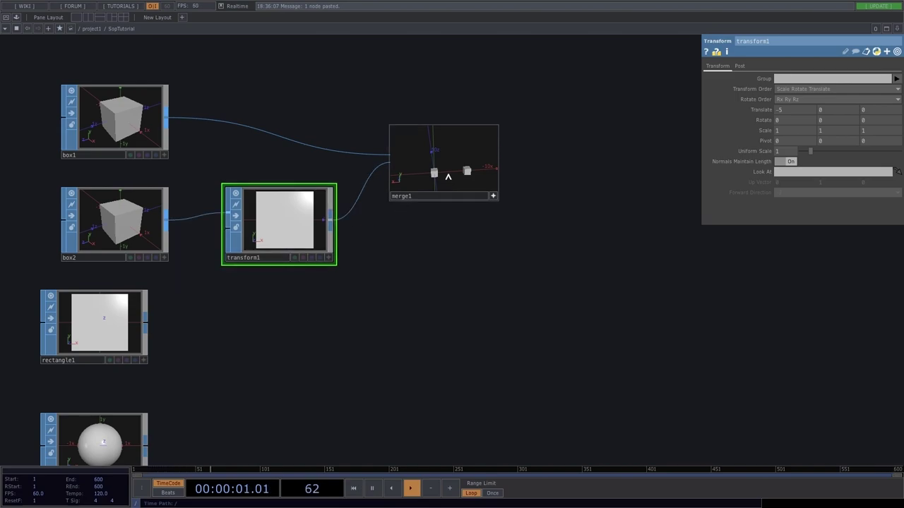
pyautogui.click(496, 197)
# Step: Insert a second Transform SOP on the connection between box1 and merge1
pyautogui.rightClick(259, 132)
pyautogui.click(276, 122)
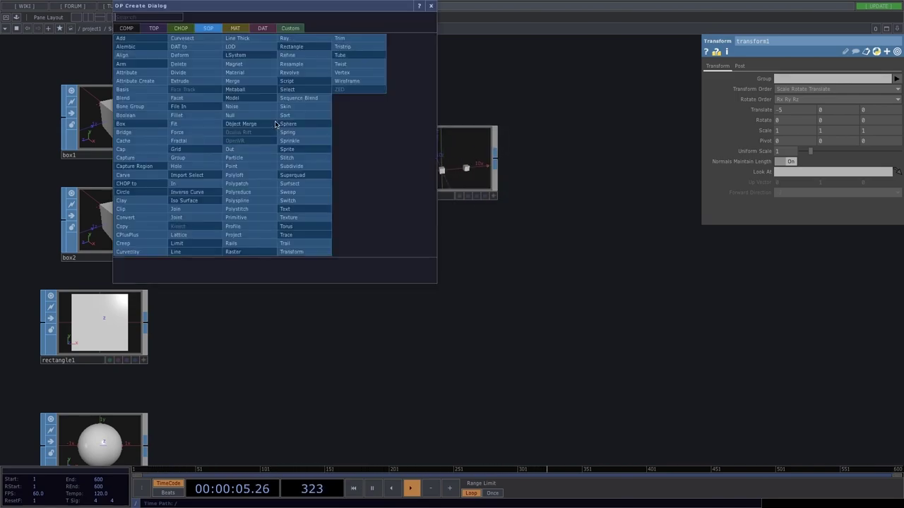
pyautogui.write('tr')
pyautogui.click(292, 251)
pyautogui.click(304, 113)
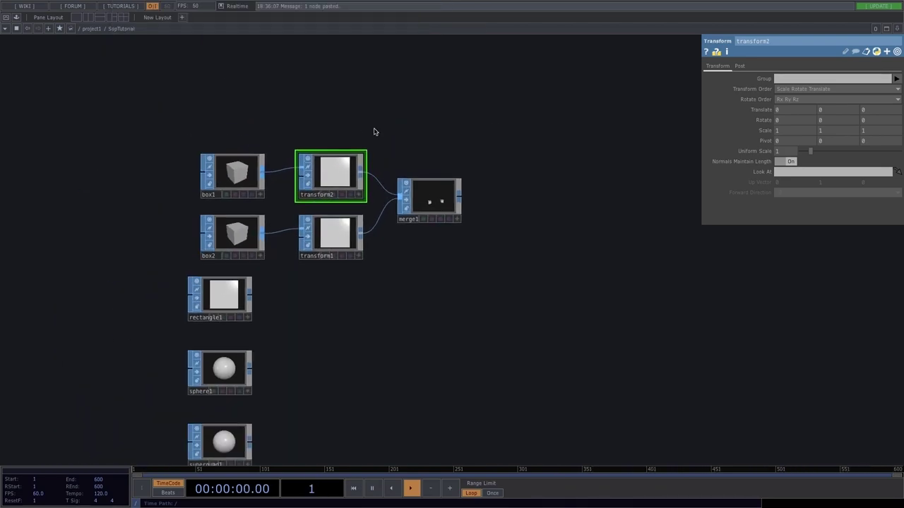
# Step: Add two LFO CHOPs, one above the other, in the empty area above the boxes
pyautogui.press('Tab')
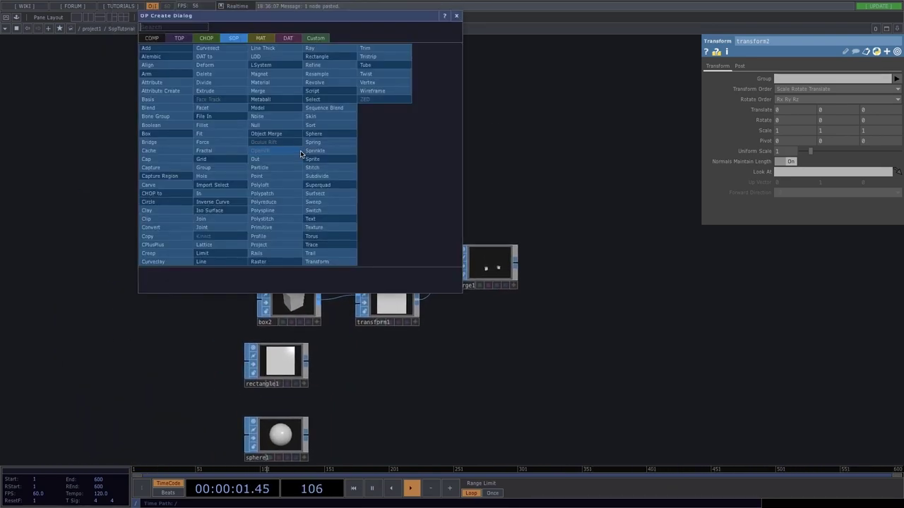
pyautogui.click(205, 38)
pyautogui.write('lf')
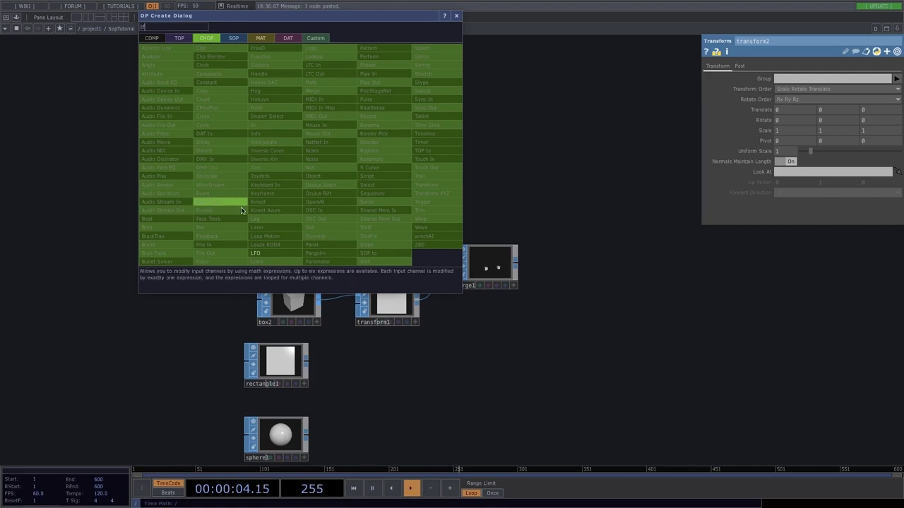
pyautogui.click(280, 253)
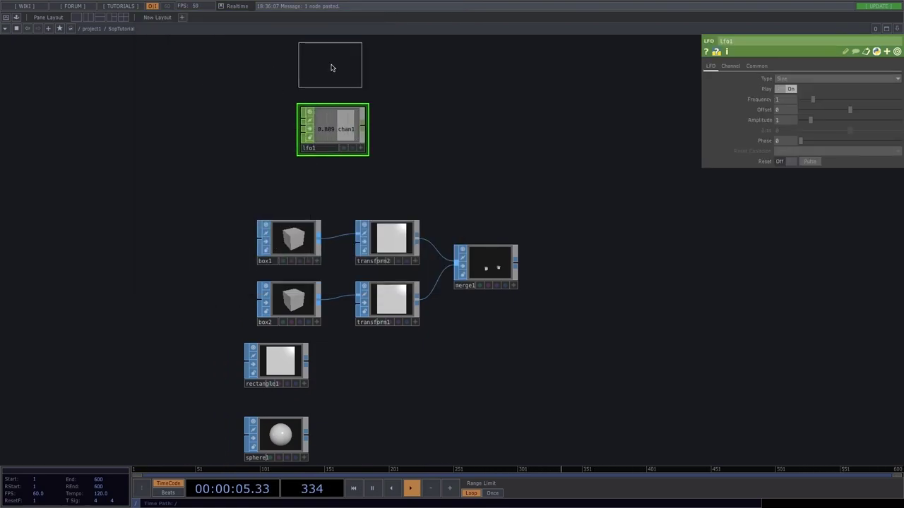
pyautogui.click(331, 68)
# Step: Select both LFO CHOPs and set their Frequency to 0.1
pyautogui.moveTo(358, 155); pyautogui.dragTo(290, 196)
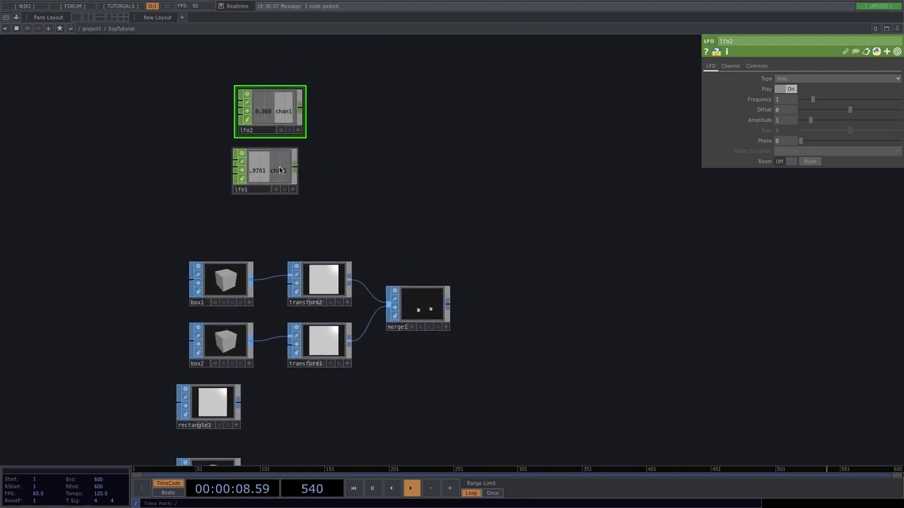
pyautogui.keyDown('shift'); pyautogui.click(276, 170); pyautogui.keyUp('shift')
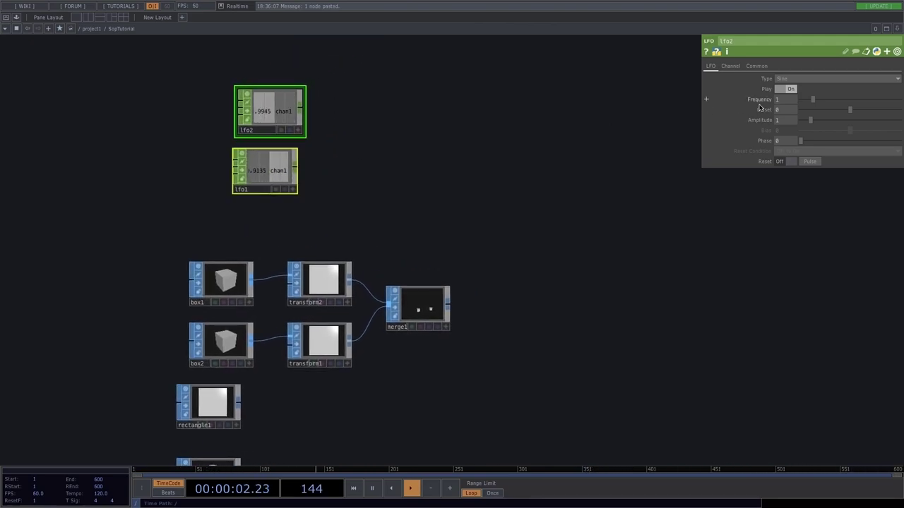
pyautogui.click(782, 100)
pyautogui.write('0.1')
pyautogui.press('Return')
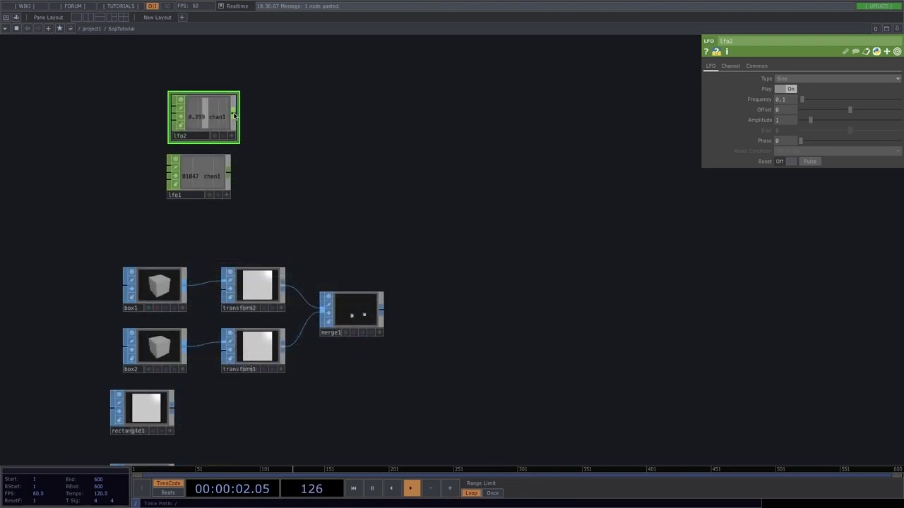
# Step: Add a Null CHOP to lfo2's output and paste a copy of it underneath
pyautogui.rightClick(233, 113)
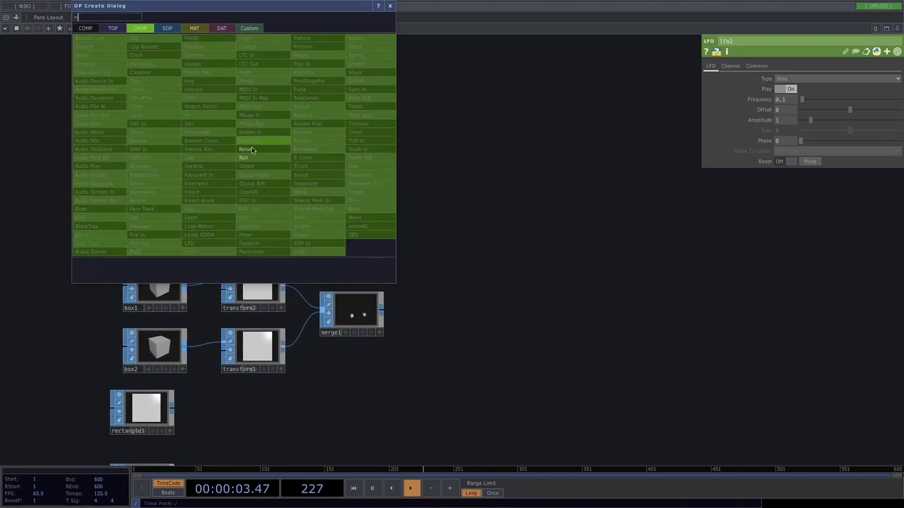
pyautogui.click(279, 159)
pyautogui.click(413, 132)
pyautogui.hotkey('ctrl', 'c')
pyautogui.hotkey('ctrl', 'v')
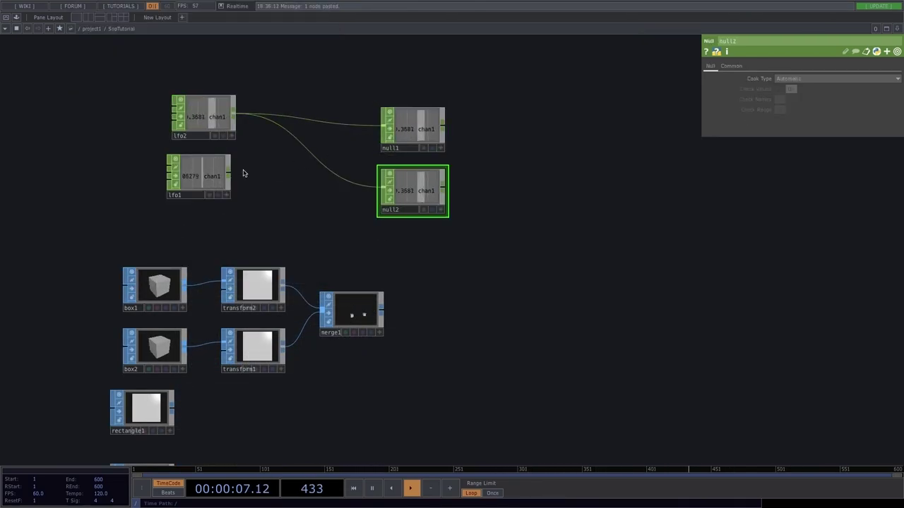
# Step: Connect lfo1 to null2 and move the four CHOPs so that the nulls sit above the transforms
pyautogui.moveTo(228, 173); pyautogui.dragTo(382, 187)
pyautogui.moveTo(130, 79); pyautogui.dragTo(248, 213)
pyautogui.click(325, 180)
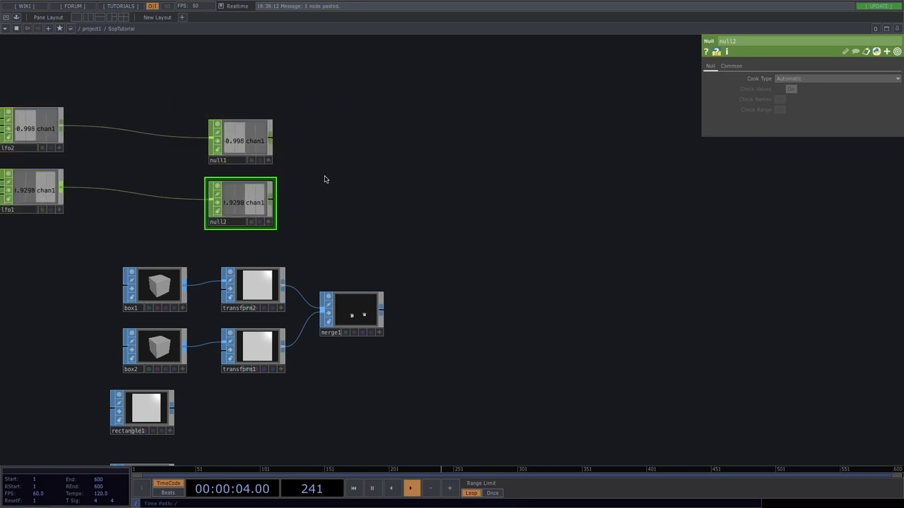
# Step: Link null1's channel to transform2's Translate Y as a CHOP reference and watch box1 move in merge1
pyautogui.click(246, 146)
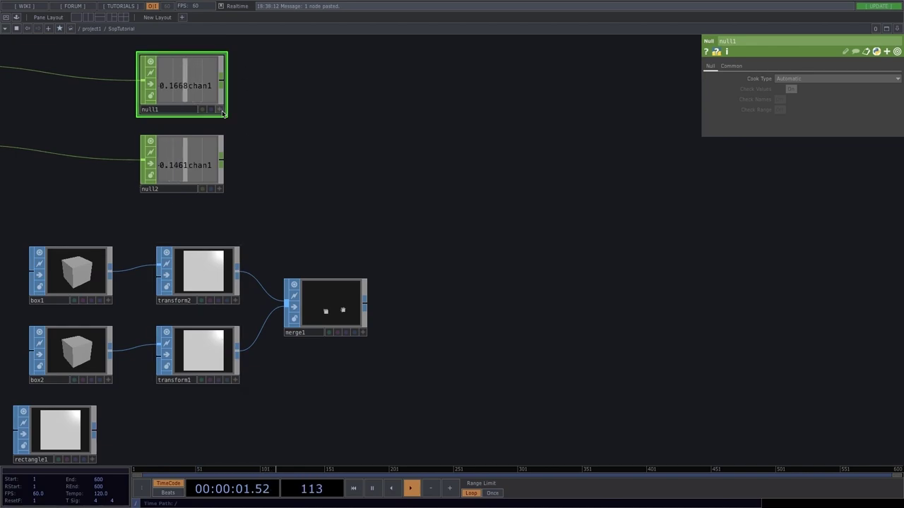
pyautogui.click(201, 279)
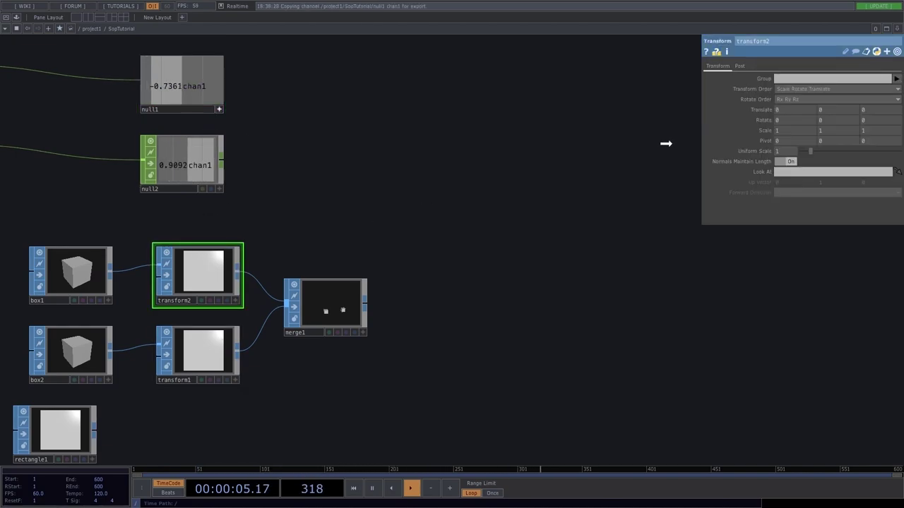
pyautogui.moveTo(790, 123); pyautogui.dragTo(805, 109)
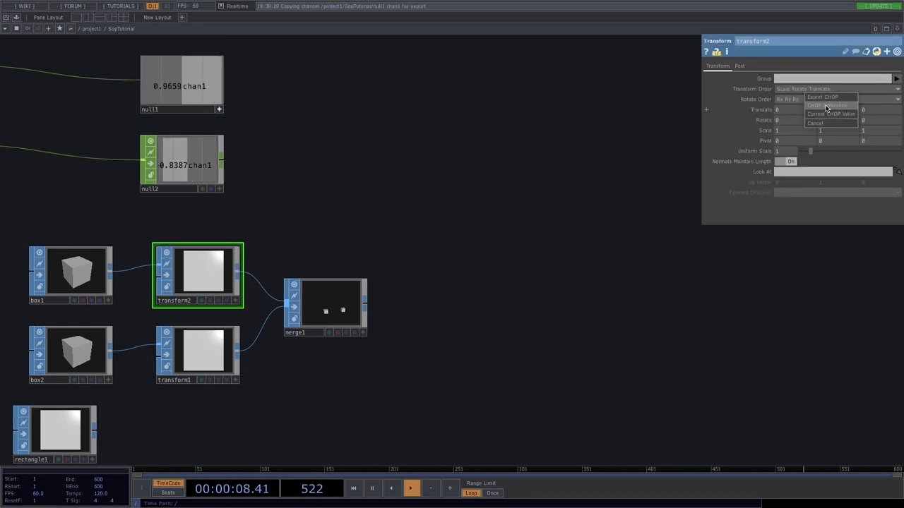
pyautogui.click(826, 105)
pyautogui.scroll(4, 325, 331)
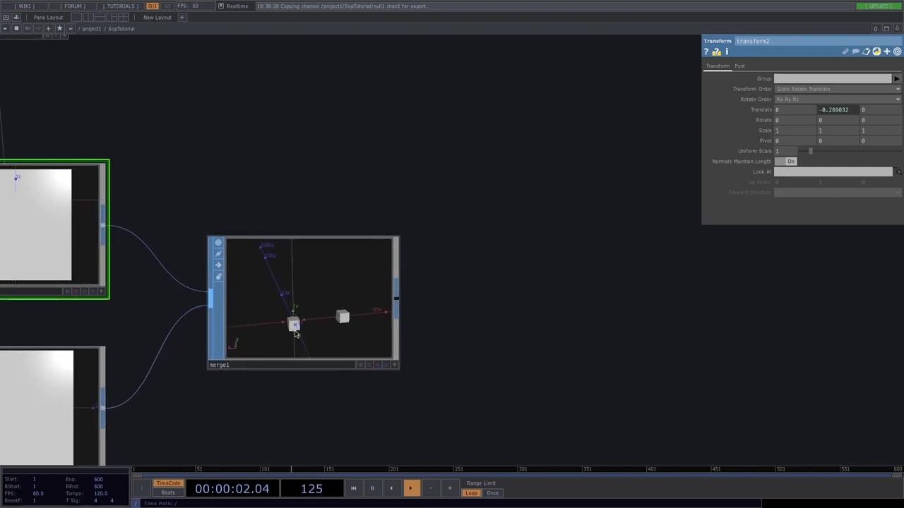
pyautogui.scroll(3, 296, 346)
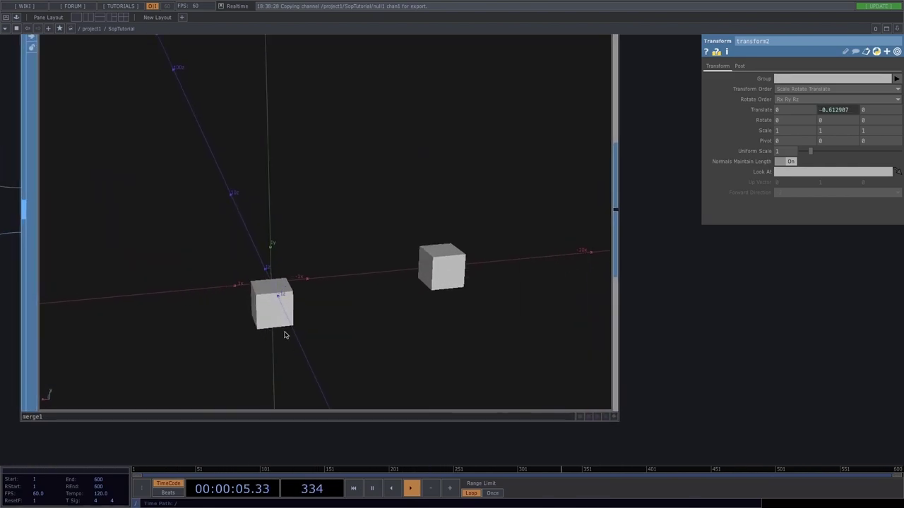
# Step: Link null2's channel to transform1's Translate Y as a CHOP reference and make both nulls' viewers inactive
pyautogui.scroll(-3, 268, 307)
pyautogui.scroll(-4, 274, 306)
pyautogui.scroll(3, 250, 264)
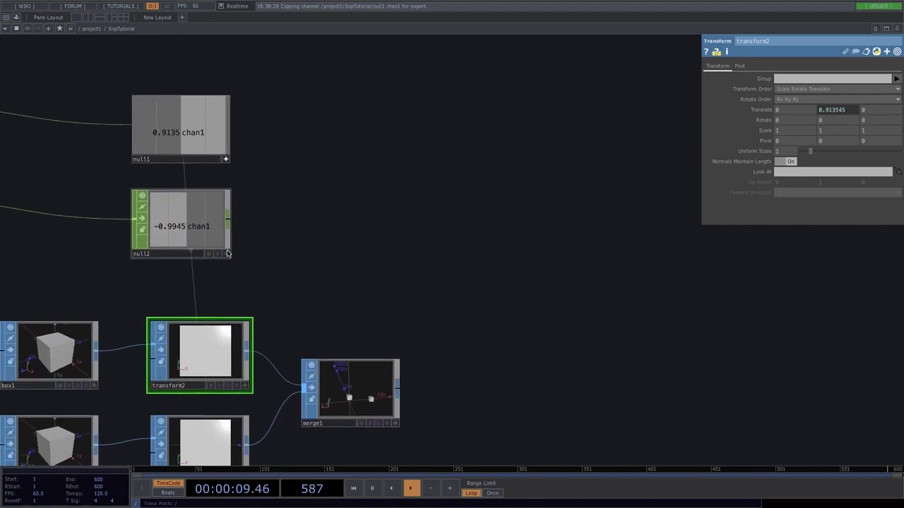
pyautogui.click(199, 441)
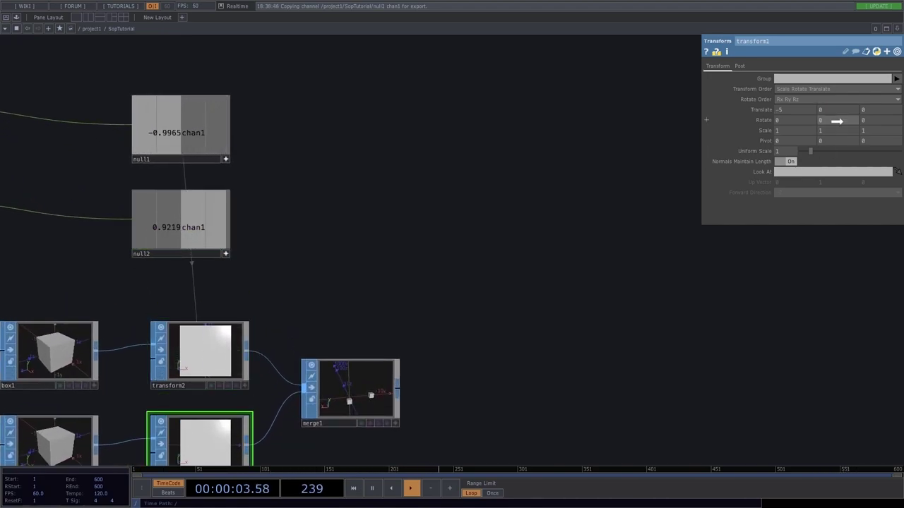
pyautogui.scroll(4, 370, 409)
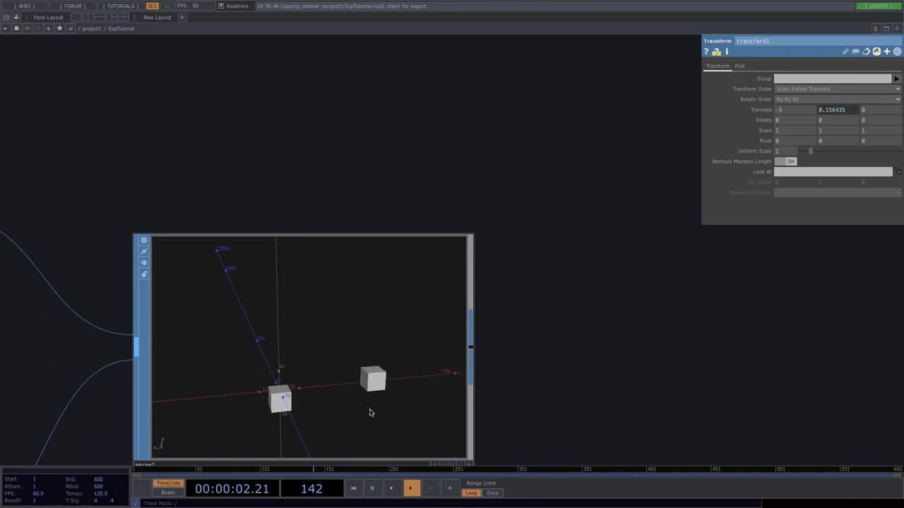
pyautogui.scroll(-5, 370, 413)
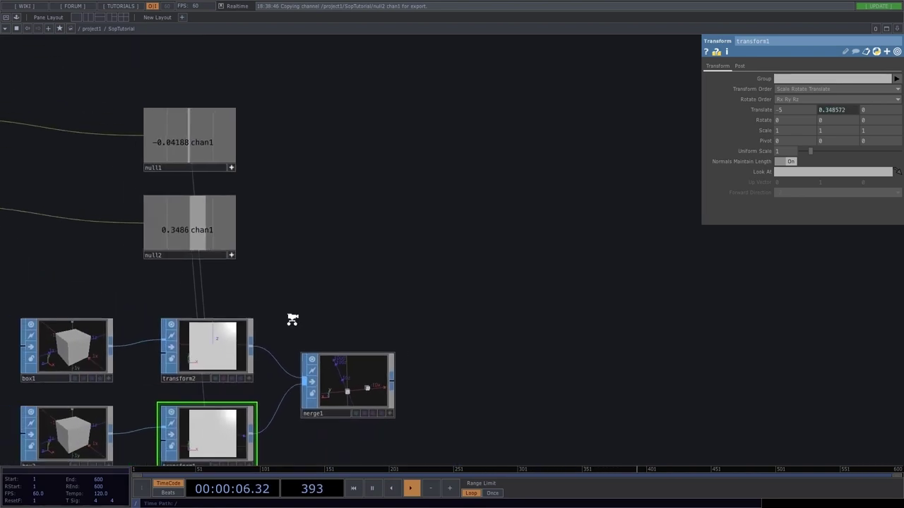
pyautogui.click(235, 179)
pyautogui.click(234, 260)
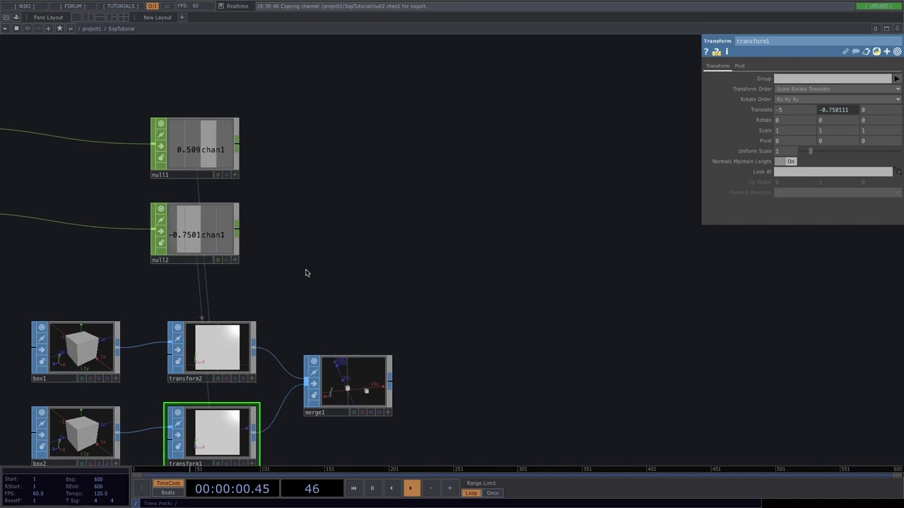
# Step: Move lfo2 and lfo1 farther away from the nulls to leave room for more operators between them
pyautogui.moveTo(263, 266); pyautogui.dragTo(386, 264)
pyautogui.scroll(-2, 385, 265)
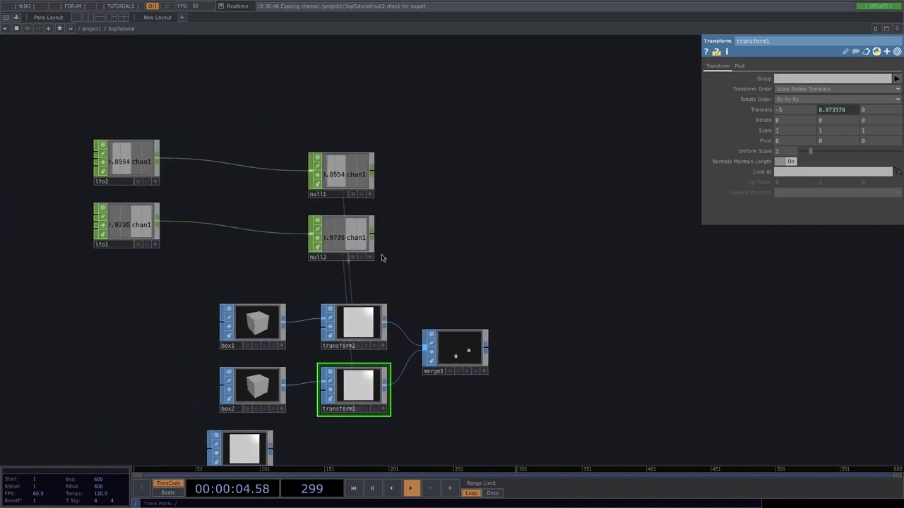
pyautogui.moveTo(245, 207); pyautogui.dragTo(378, 175)
pyautogui.moveTo(256, 128); pyautogui.dragTo(104, 115)
pyautogui.moveTo(249, 186); pyautogui.dragTo(97, 185)
pyautogui.moveTo(171, 188); pyautogui.dragTo(151, 231)
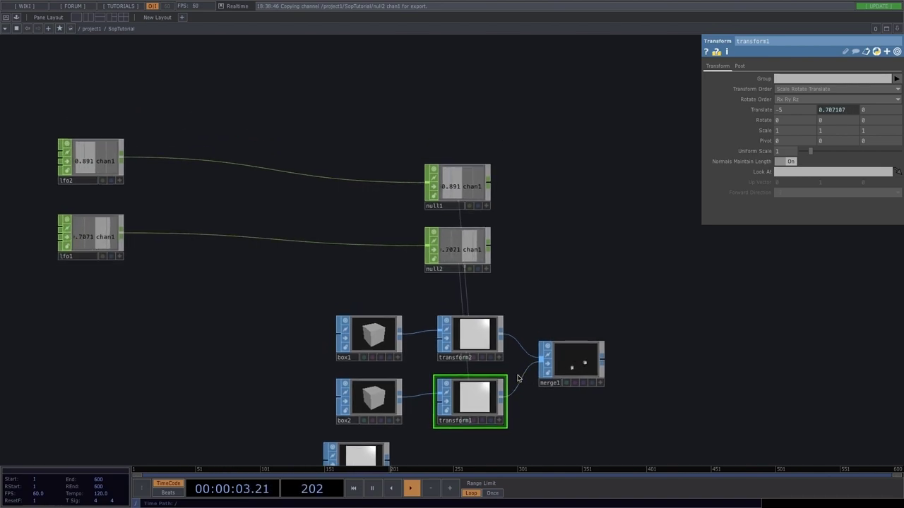
pyautogui.scroll(5, 477, 329)
pyautogui.scroll(-5, 477, 330)
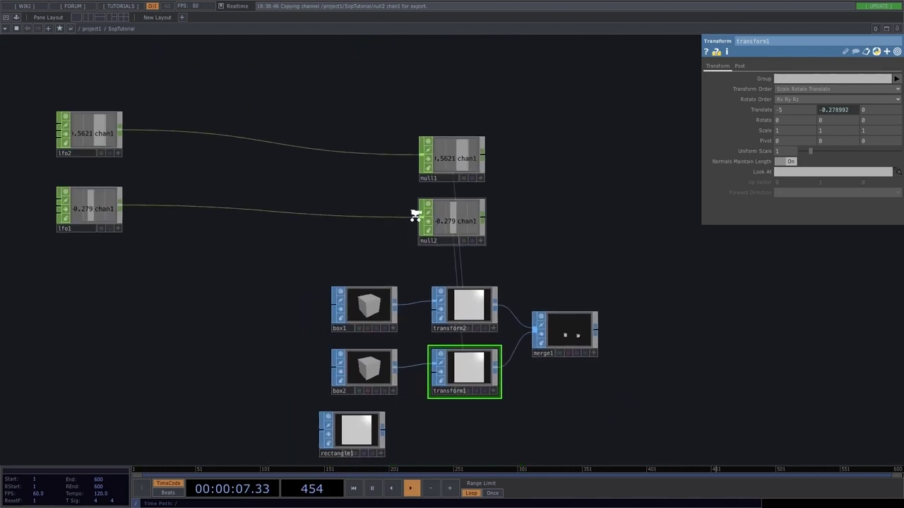
# Step: Add two Math CHOPs above the existing LFO-null connections, connecting lfo2 to math1 and lfo1 to math2
pyautogui.moveTo(349, 178); pyautogui.dragTo(355, 220)
pyautogui.press('Tab')
pyautogui.click(366, 146)
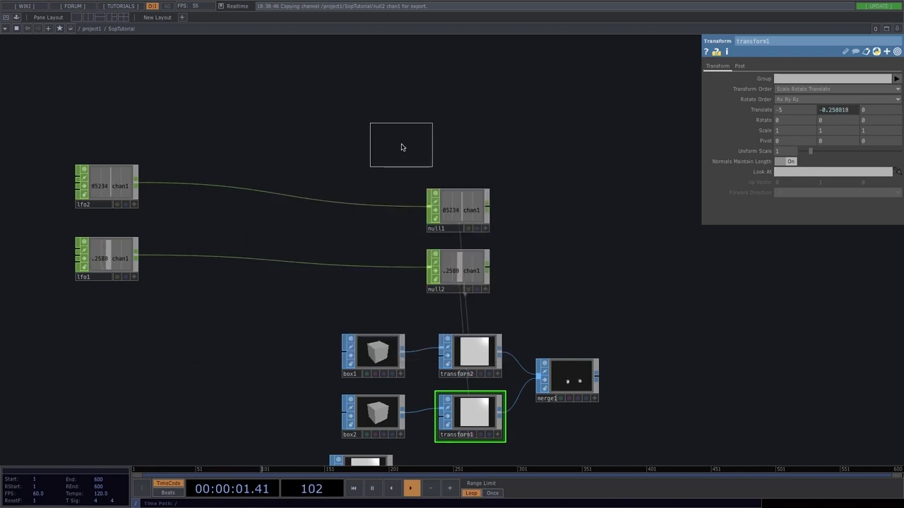
pyautogui.click(277, 77)
pyautogui.hotkey('ctrl', 'c')
pyautogui.hotkey('ctrl', 'v')
pyautogui.moveTo(136, 186); pyautogui.dragTo(247, 76)
pyautogui.moveTo(136, 258); pyautogui.dragTo(245, 120)
# Step: Set math1's From Range to -1 to 1 and its To Range to 0 to 360
pyautogui.click(275, 77)
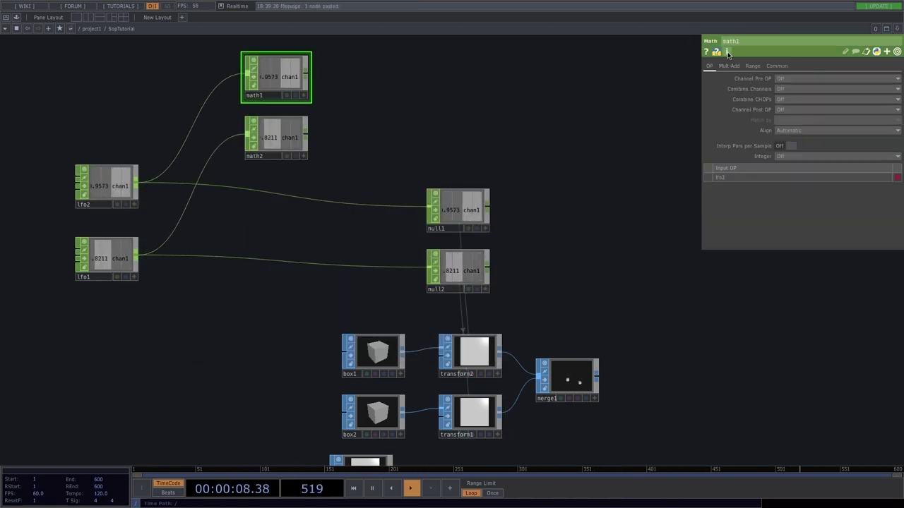
pyautogui.click(752, 66)
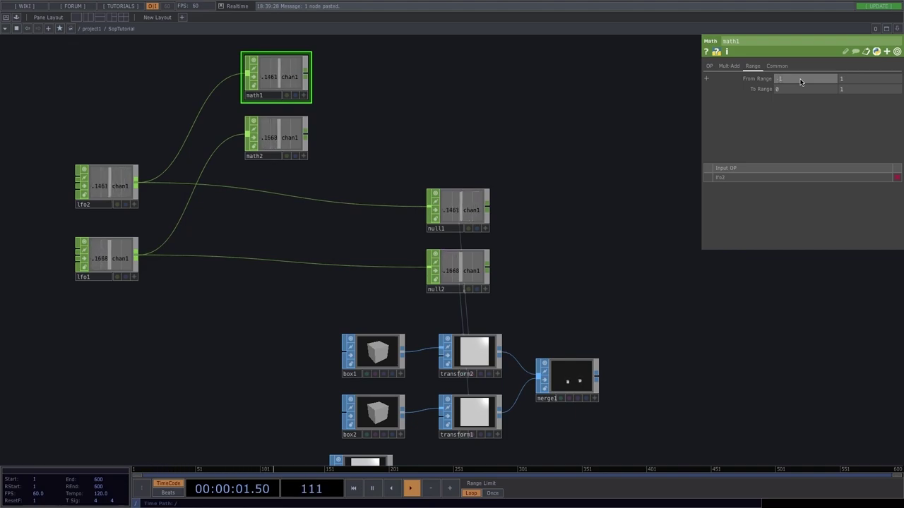
pyautogui.click(850, 92)
pyautogui.write('360')
pyautogui.press('Return')
# Step: Set math2's From Range to -1 to 1 and its To Range to 0 to 360
pyautogui.click(276, 138)
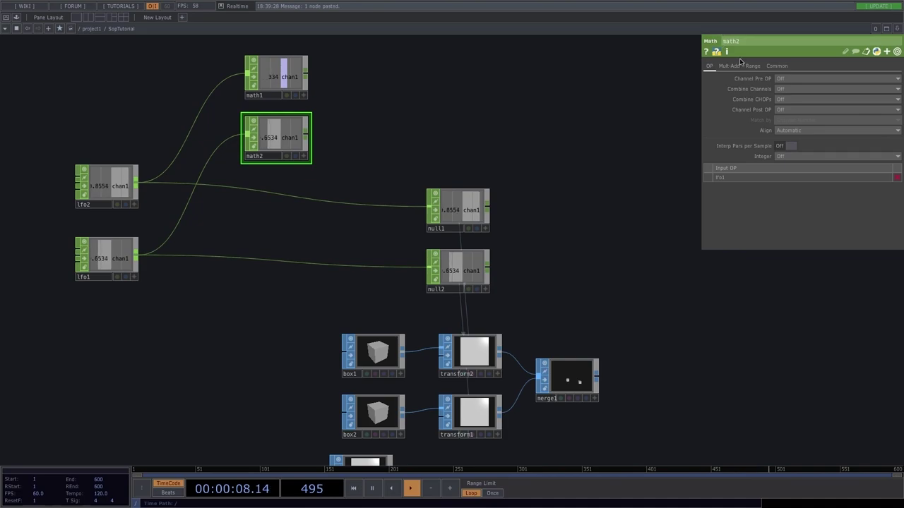
pyautogui.click(753, 66)
pyautogui.click(782, 81)
pyautogui.write('-')
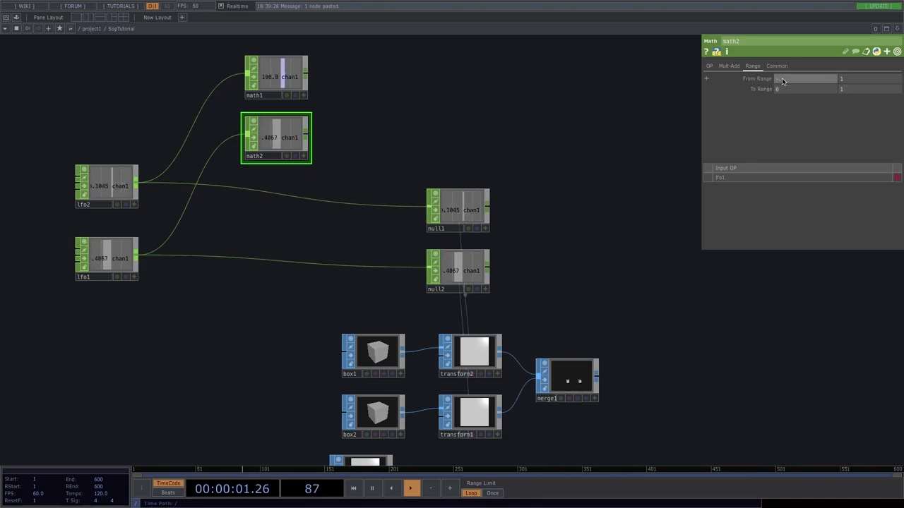
pyautogui.press('Return')
pyautogui.click(782, 81)
pyautogui.write('1')
pyautogui.press('Return')
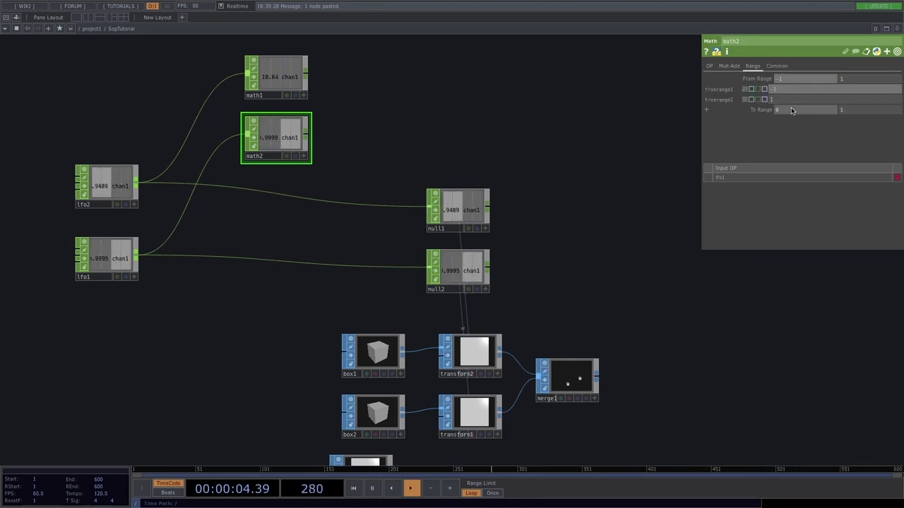
pyautogui.click(791, 109)
# Step: Add a Null CHOP after math1, paste a copy of it, and connect math2 to the copy
pyautogui.press('Tab')
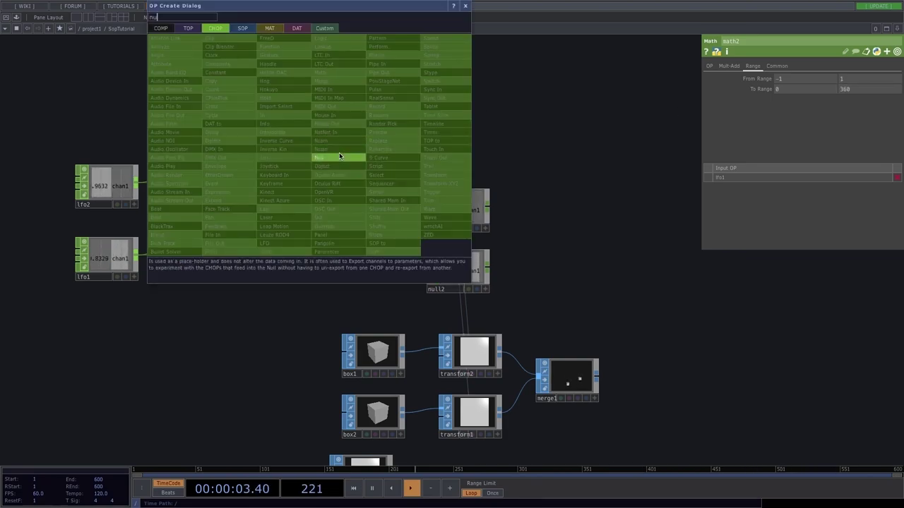
pyautogui.click(339, 153)
pyautogui.click(471, 92)
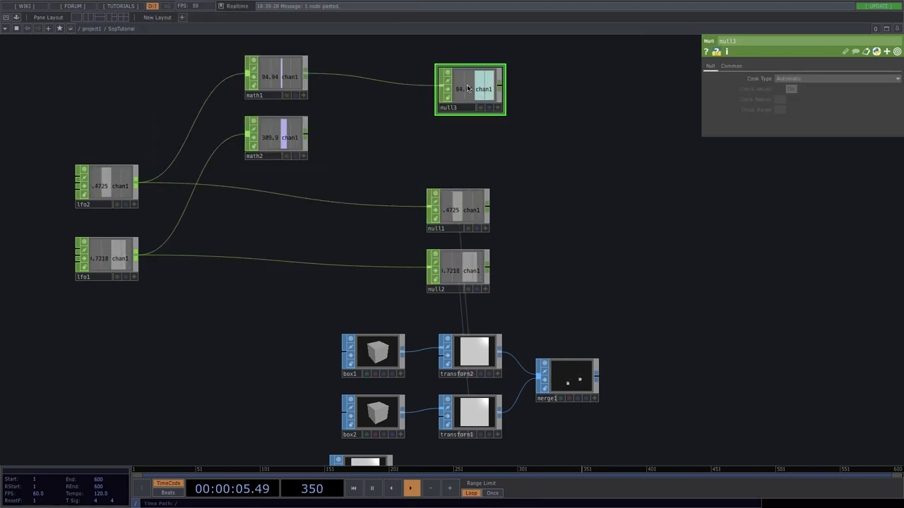
pyautogui.hotkey('ctrl', 'c')
pyautogui.hotkey('ctrl', 'v')
pyautogui.moveTo(306, 140); pyautogui.dragTo(394, 129)
# Step: Move null3 and null4 farther from the Math CHOPs, level with math1 and math2
pyautogui.moveTo(472, 92); pyautogui.dragTo(459, 79)
pyautogui.moveTo(475, 150); pyautogui.dragTo(559, 150)
pyautogui.moveTo(466, 76); pyautogui.dragTo(551, 76)
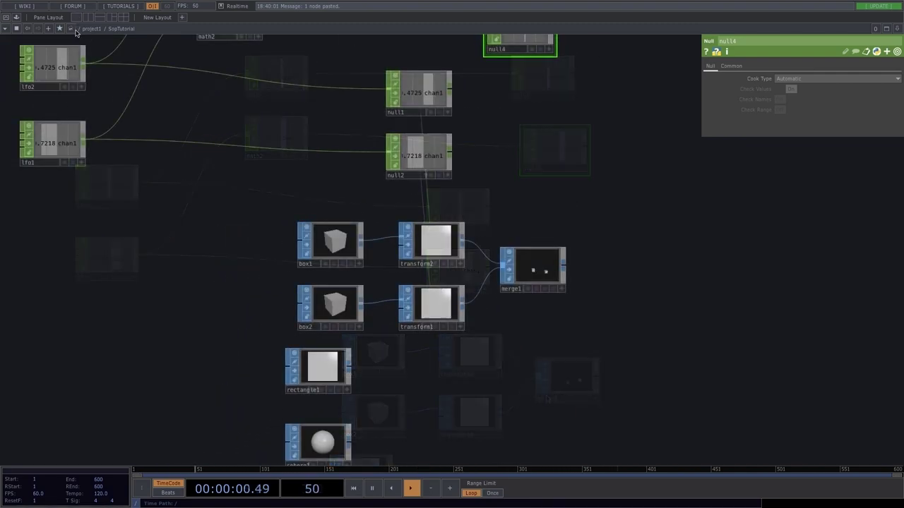
# Step: Split the workspace side by side, make the new pane a Geometry Viewer, and widen the network pane
pyautogui.hotkey('alt', '[')
pyautogui.click(458, 28)
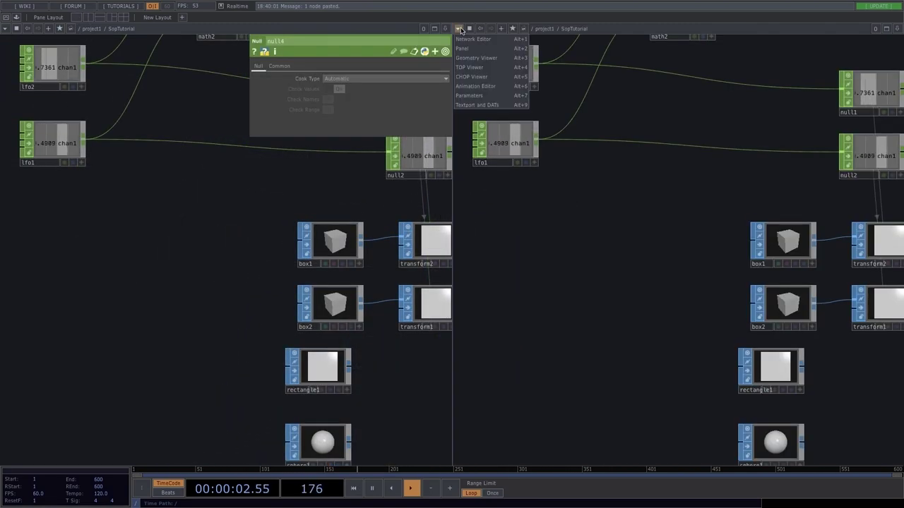
pyautogui.click(483, 59)
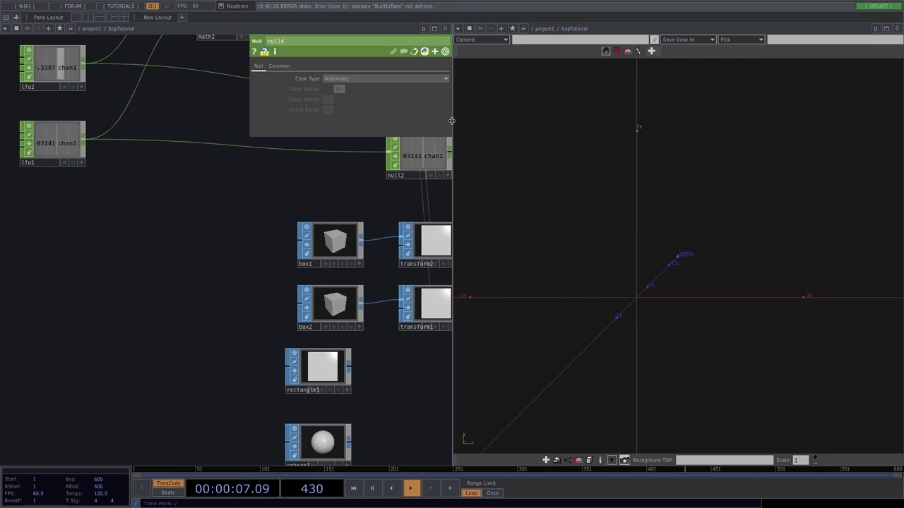
pyautogui.moveTo(453, 122); pyautogui.dragTo(599, 141)
# Step: Turn on merge1's display flag to show both boxes in the geometry viewer
pyautogui.moveTo(522, 242); pyautogui.dragTo(353, 202)
pyautogui.scroll(2, 385, 257)
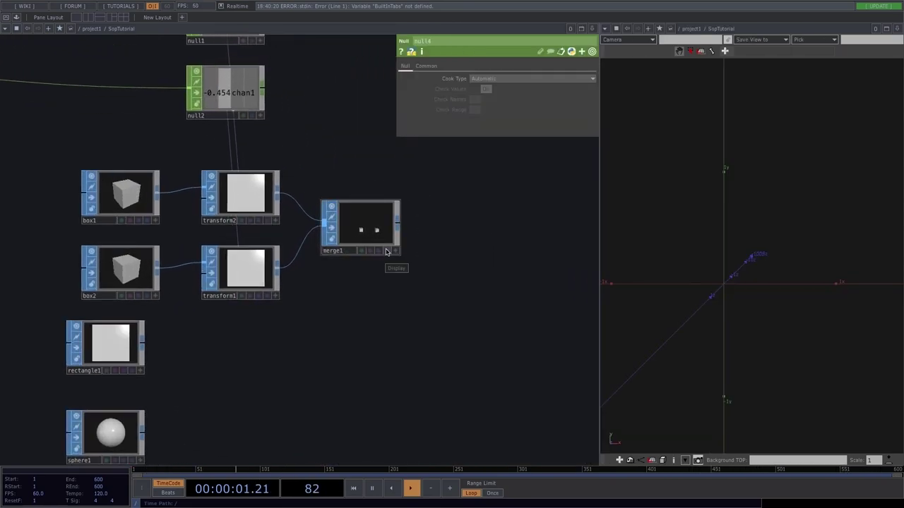
pyautogui.click(387, 250)
pyautogui.scroll(-3, 815, 265)
pyautogui.moveTo(815, 264); pyautogui.dragTo(809, 349)
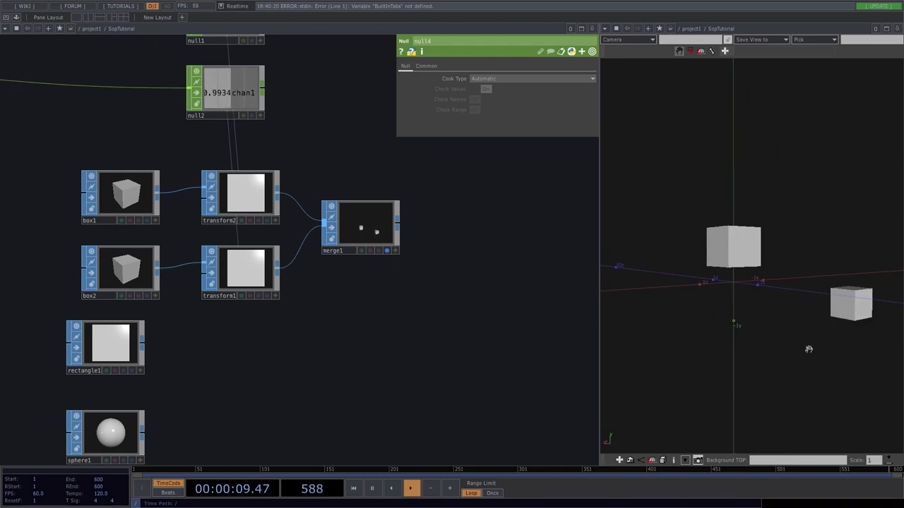
# Step: Drive transform2's Y rotation with a CHOP reference to null3's chan1
pyautogui.click(253, 204)
pyautogui.moveTo(535, 120); pyautogui.dragTo(539, 104, button='middle')
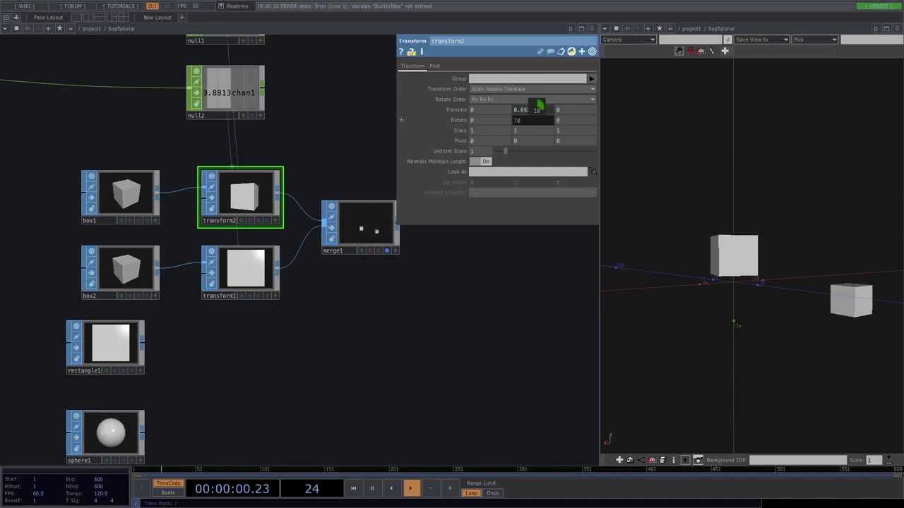
pyautogui.scroll(-5, 303, 315)
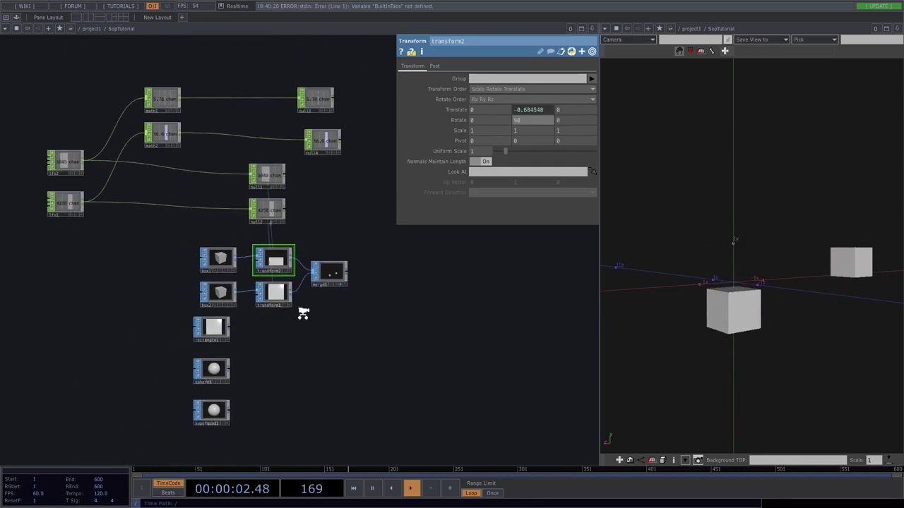
pyautogui.scroll(-2, 332, 216)
pyautogui.scroll(5, 322, 176)
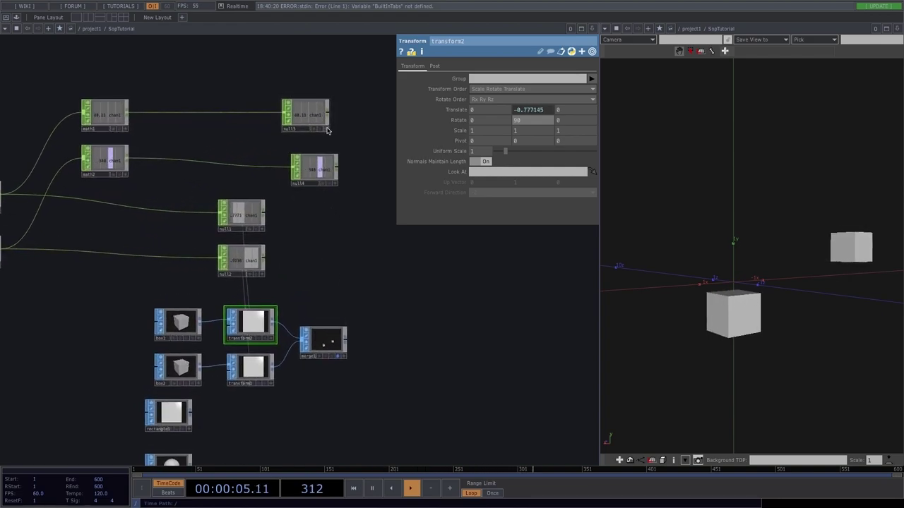
pyautogui.click(326, 128)
pyautogui.moveTo(313, 111); pyautogui.dragTo(525, 120)
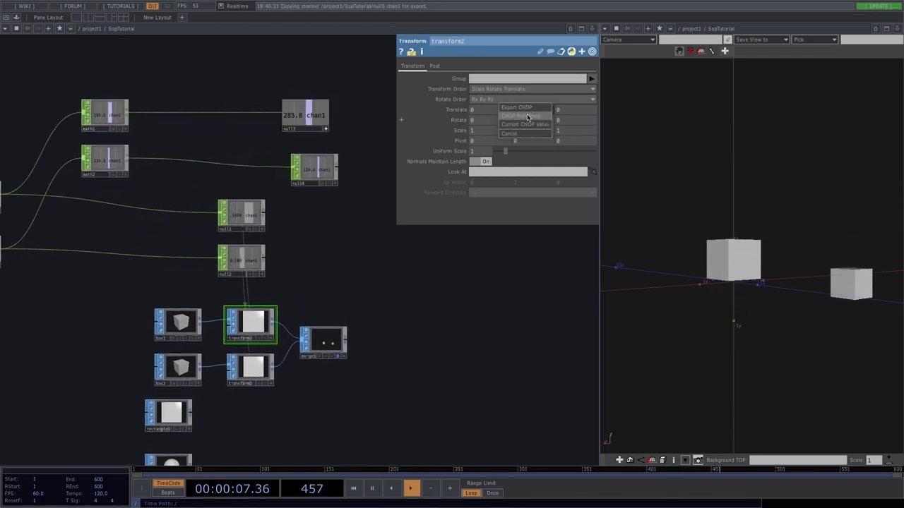
pyautogui.click(527, 115)
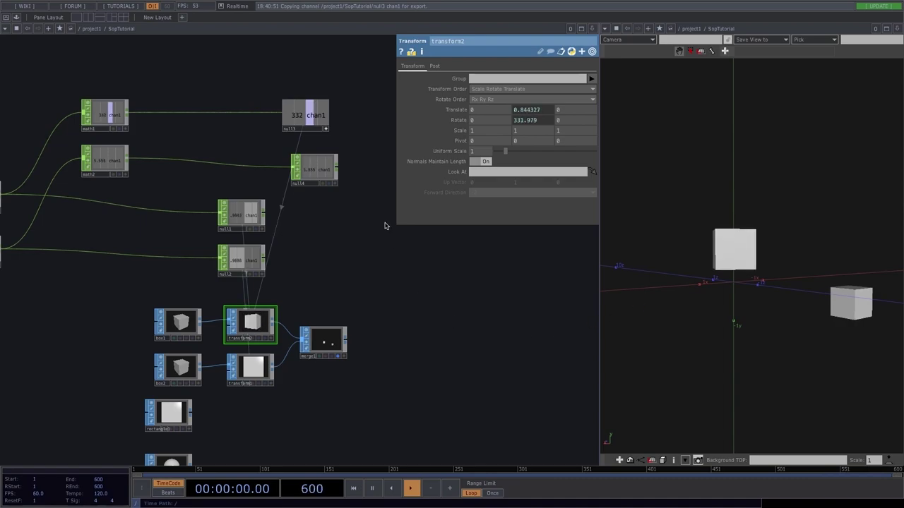
# Step: Drive transform1's Y rotation with a CHOP reference to null4's chan1, and deactivate the null3 and null4 viewers
pyautogui.click(336, 184)
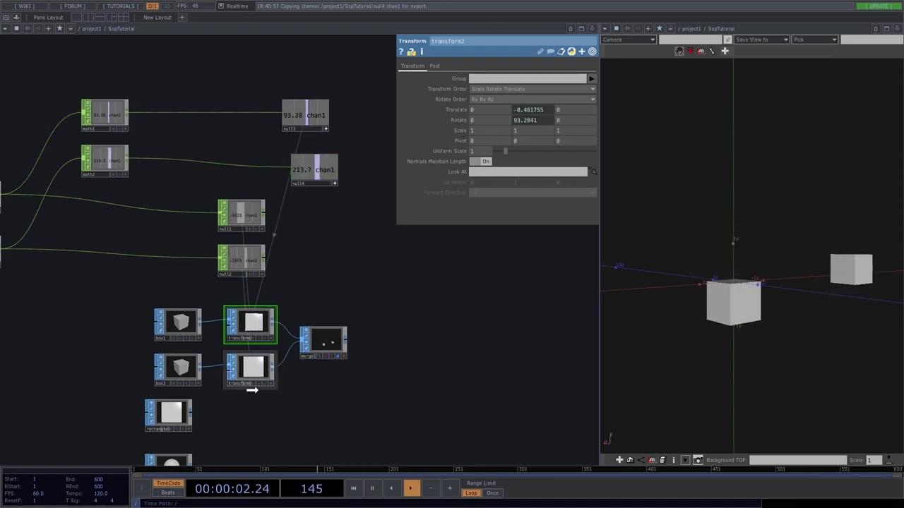
pyautogui.click(251, 368)
pyautogui.moveTo(317, 170); pyautogui.dragTo(526, 121)
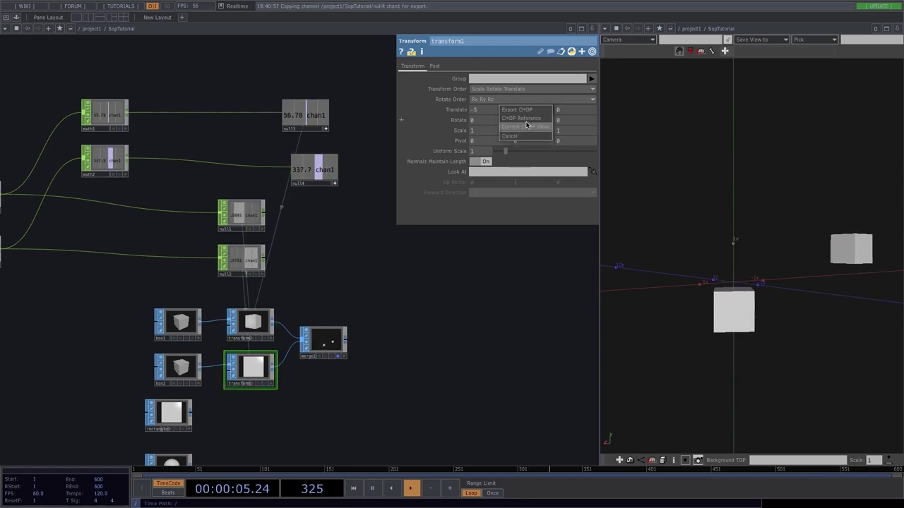
pyautogui.click(336, 182)
pyautogui.click(325, 130)
# Step: Move box1 and box2 farther from their transform nodes to free space on both wires
pyautogui.moveTo(359, 259); pyautogui.dragTo(361, 278, button='middle')
pyautogui.moveTo(361, 278); pyautogui.dragTo(416, 253)
pyautogui.moveTo(283, 281); pyautogui.dragTo(206, 286)
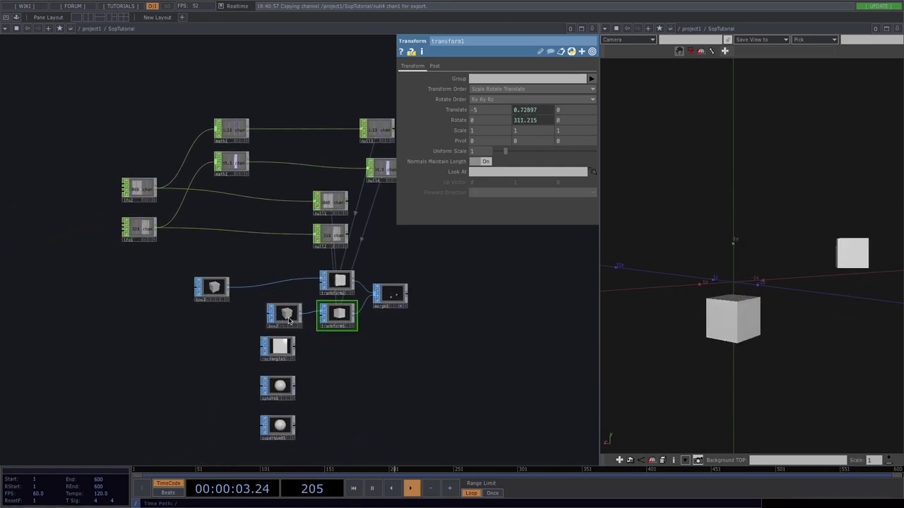
pyautogui.moveTo(286, 319); pyautogui.dragTo(208, 331)
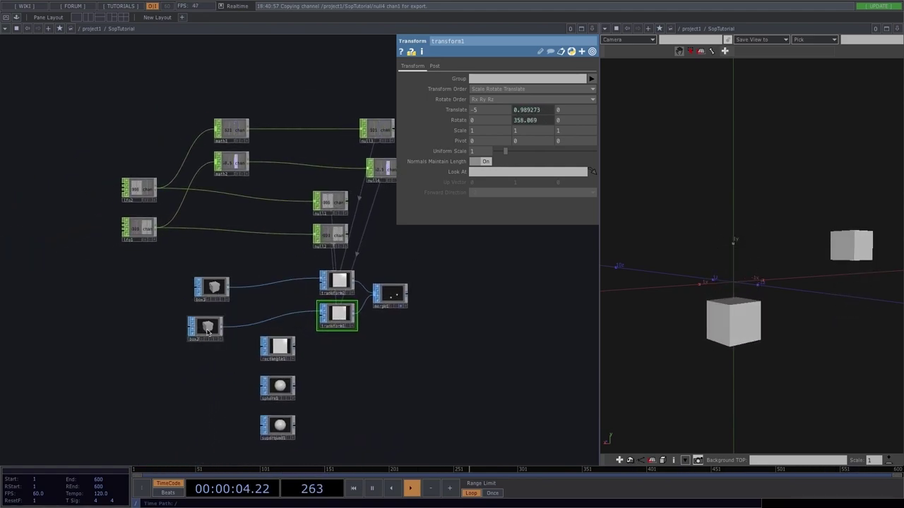
# Step: Insert a Null SOP on each wire, between box1 and transform2 and between box2 and transform1
pyautogui.rightClick(250, 290)
pyautogui.click(271, 278)
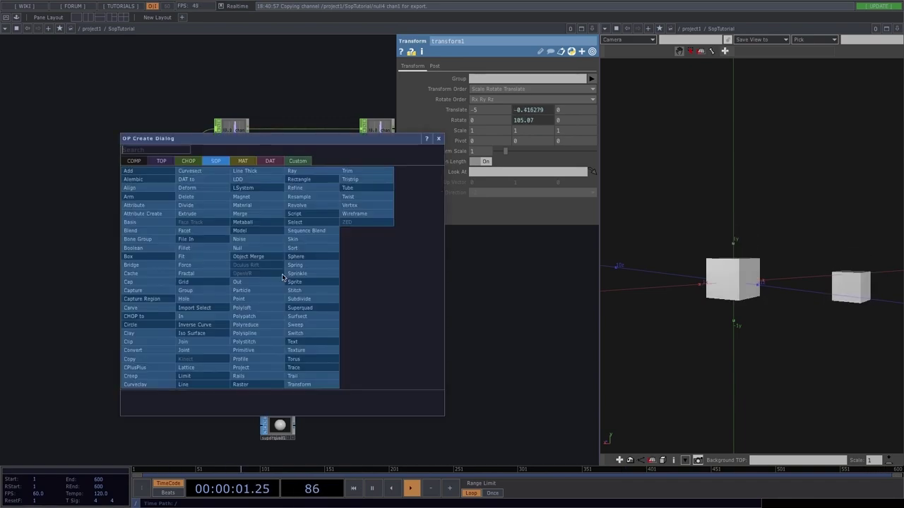
pyautogui.click(261, 243)
pyautogui.click(267, 288)
pyautogui.rightClick(257, 327)
pyautogui.click(279, 315)
pyautogui.click(270, 313)
pyautogui.click(253, 319)
# Step: Move rectangle1, sphere1, superquad1 and box1 into a loose group on the input side of the two new nulls
pyautogui.moveTo(278, 346); pyautogui.dragTo(134, 303)
pyautogui.moveTo(279, 386); pyautogui.dragTo(146, 349)
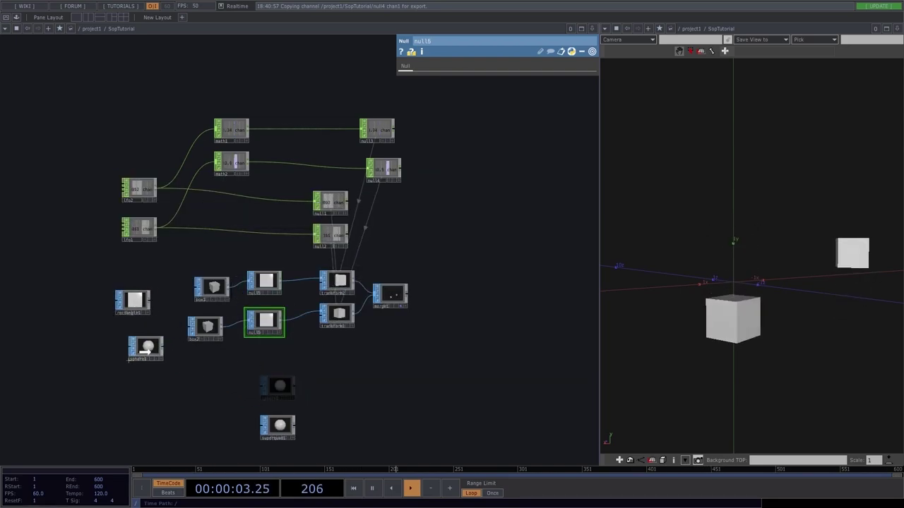
pyautogui.moveTo(285, 432); pyautogui.dragTo(165, 393)
pyautogui.moveTo(195, 288); pyautogui.dragTo(155, 288)
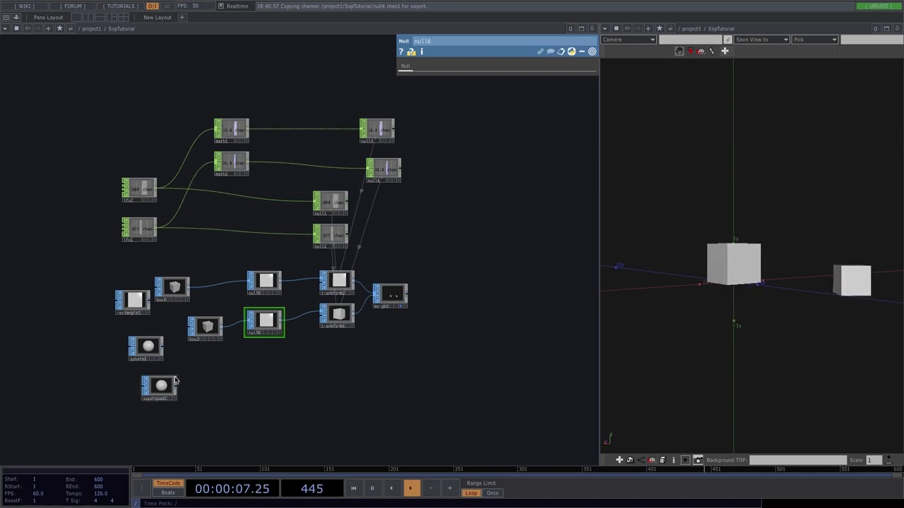
# Step: Connect sphere1 to the null feeding transform2 in place of box1, and set the sphere's X radius to 0.3
pyautogui.moveTo(172, 335); pyautogui.dragTo(249, 282)
pyautogui.click(154, 349)
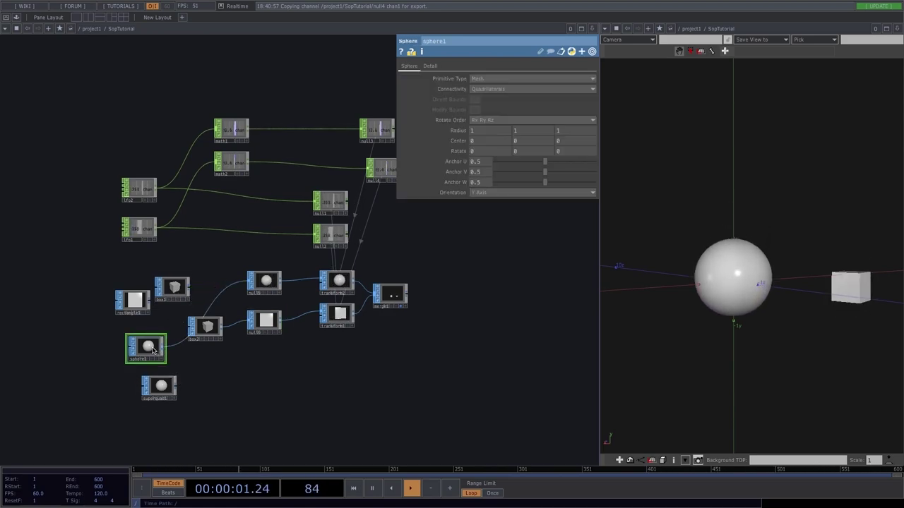
pyautogui.moveTo(502, 130); pyautogui.dragTo(524, 121, button='middle')
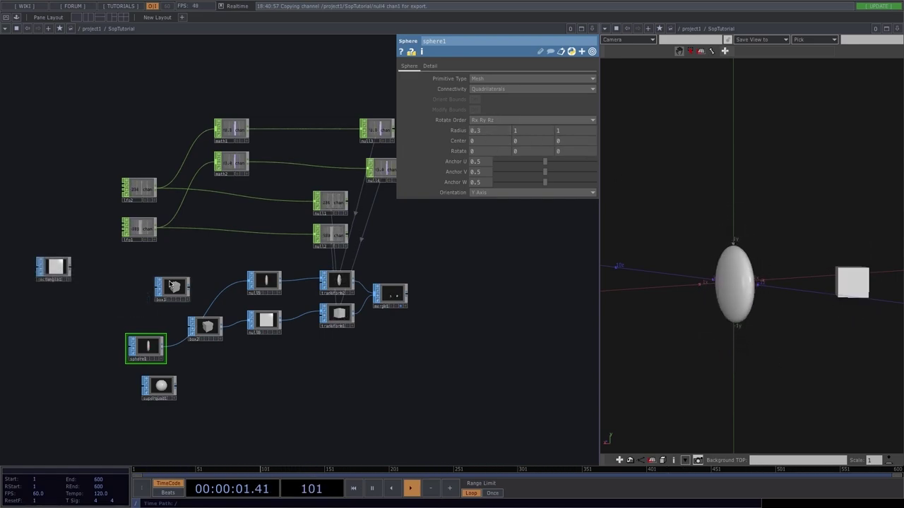
# Step: Stack box1 and superquad1 with rectangle1 as unused shapes, and place sphere1 and box2 in their own rows
pyautogui.moveTo(174, 286); pyautogui.dragTo(54, 307)
pyautogui.moveTo(159, 386); pyautogui.dragTo(47, 353)
pyautogui.moveTo(151, 347); pyautogui.dragTo(150, 281)
pyautogui.moveTo(209, 334); pyautogui.dragTo(150, 375)
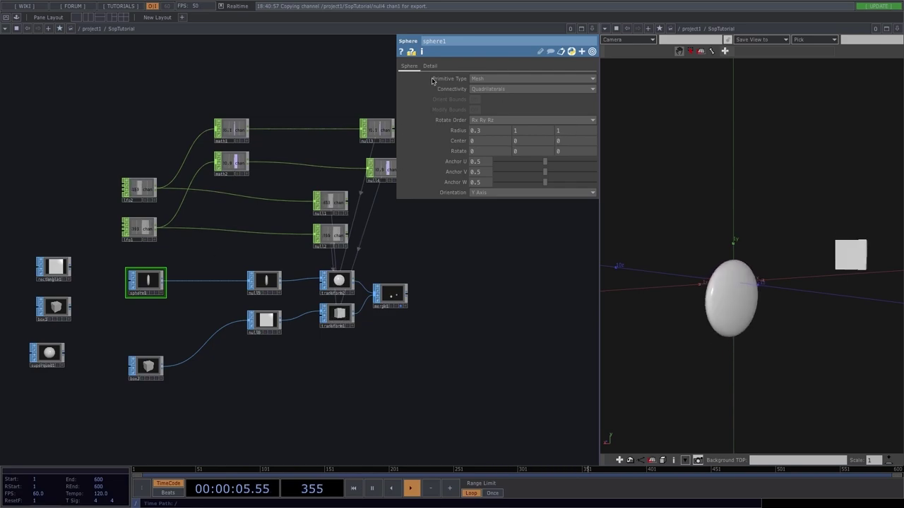
# Step: Review sphere1's detail parameters and set its Anchor U to 0.51
pyautogui.click(430, 66)
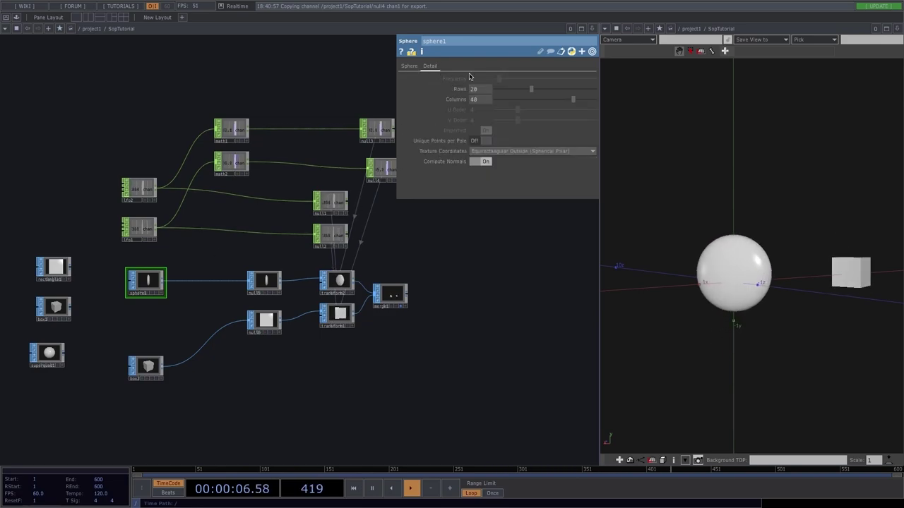
pyautogui.click(409, 65)
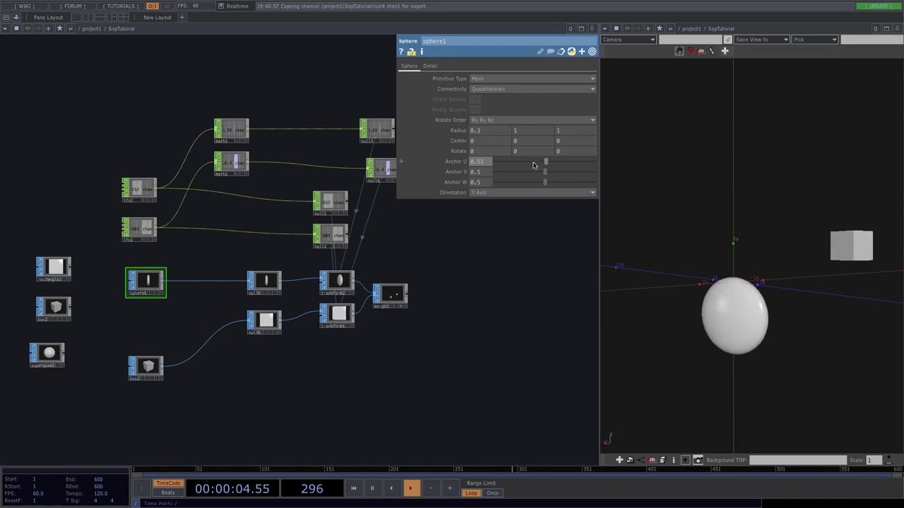
# Step: Insert a Noise SOP on the wire between sphere1 and its null
pyautogui.rightClick(190, 281)
pyautogui.click(212, 271)
pyautogui.write('noise')
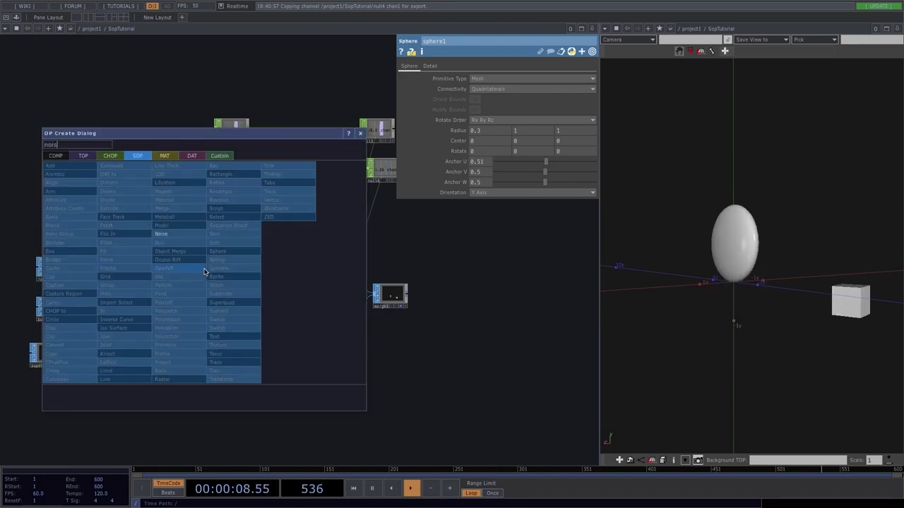
pyautogui.click(185, 239)
pyautogui.click(200, 287)
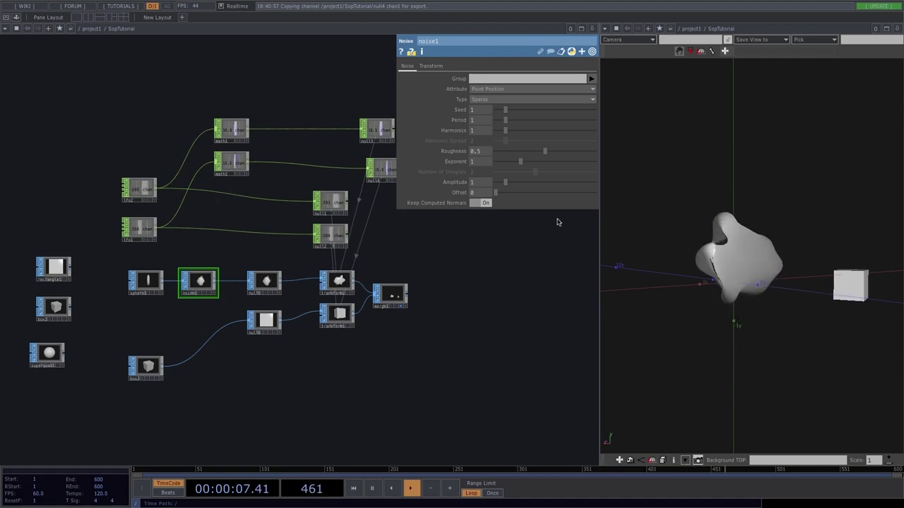
# Step: Set sphere1's X radius to 1, and give noise1 an amplitude of 4.38 and a period of 2.1
pyautogui.click(157, 281)
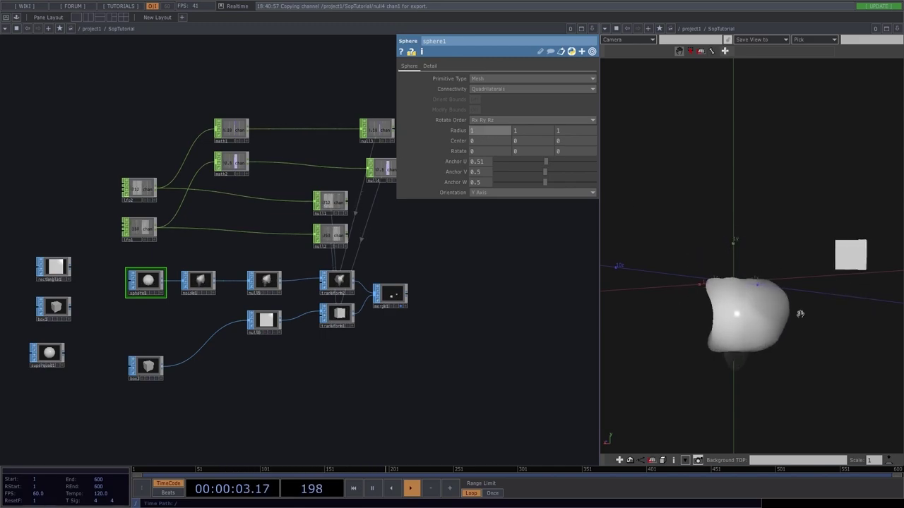
pyautogui.click(202, 281)
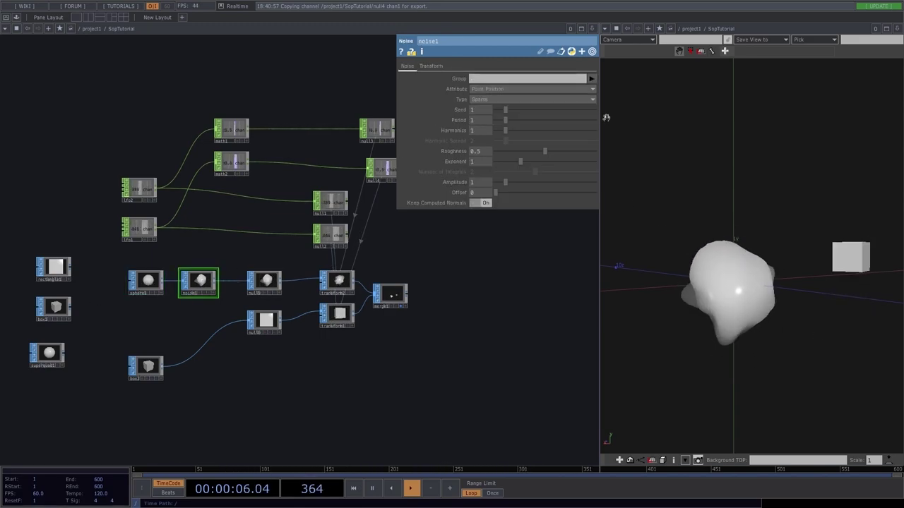
pyautogui.moveTo(495, 124); pyautogui.dragTo(492, 120)
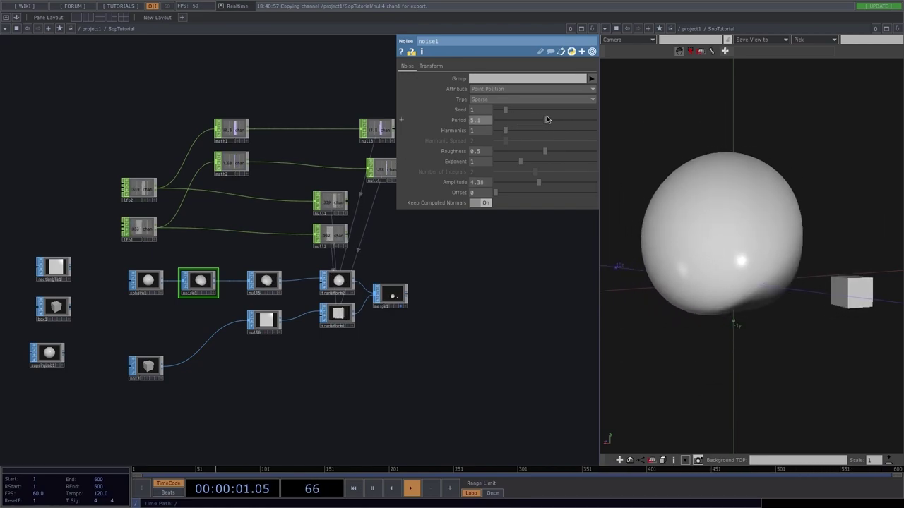
pyautogui.moveTo(524, 127); pyautogui.dragTo(517, 127)
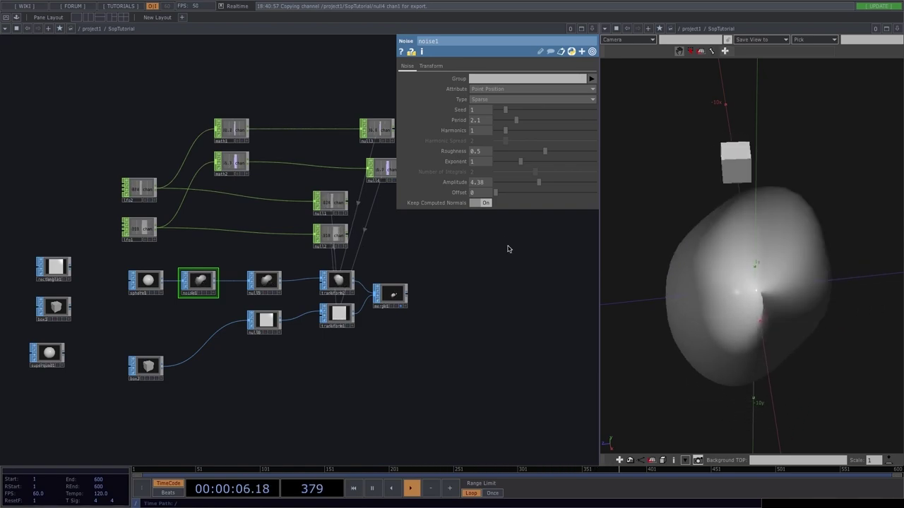
# Step: Bypass noise1 and feed it from box1, moving the disconnected sphere1 to the unused shapes
pyautogui.moveTo(826, 299); pyautogui.dragTo(756, 263)
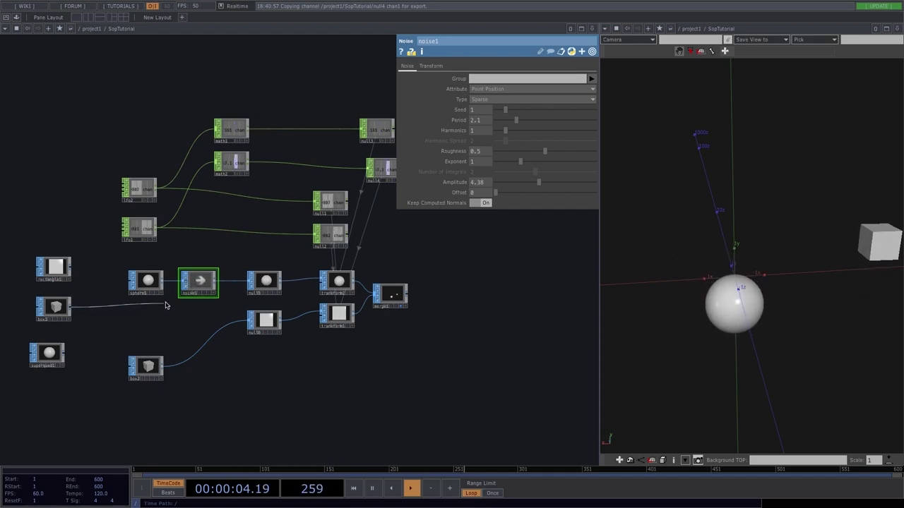
pyautogui.moveTo(148, 282); pyautogui.dragTo(58, 229)
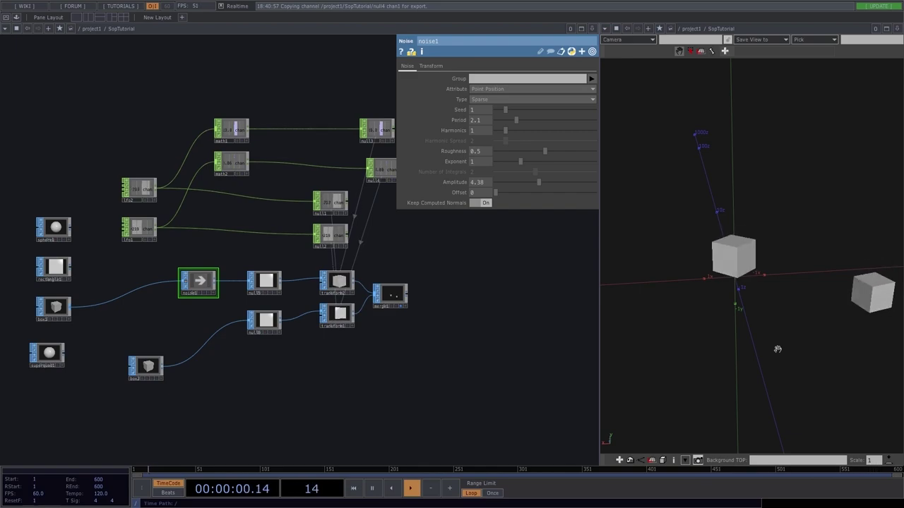
# Step: Add a Camera COMP in the empty network area beyond merge1
pyautogui.moveTo(515, 351); pyautogui.dragTo(252, 331)
pyautogui.press('Tab')
pyautogui.hotkey('shift', 'Tab')
pyautogui.hotkey('shift', 'Tab')
pyautogui.hotkey('shift', 'Tab')
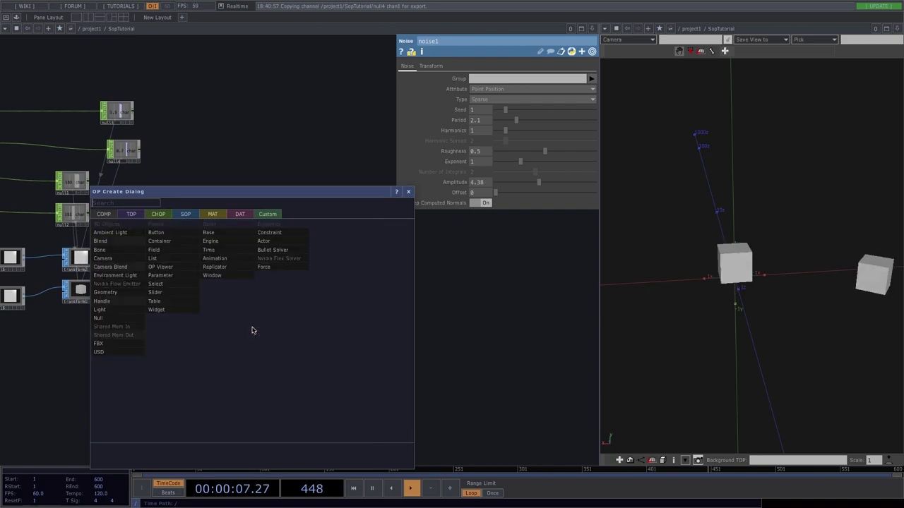
pyautogui.write('cam')
pyautogui.click(119, 259)
pyautogui.click(120, 260)
pyautogui.press('Tab')
pyautogui.write('cam')
pyautogui.press('Return')
pyautogui.click(254, 252)
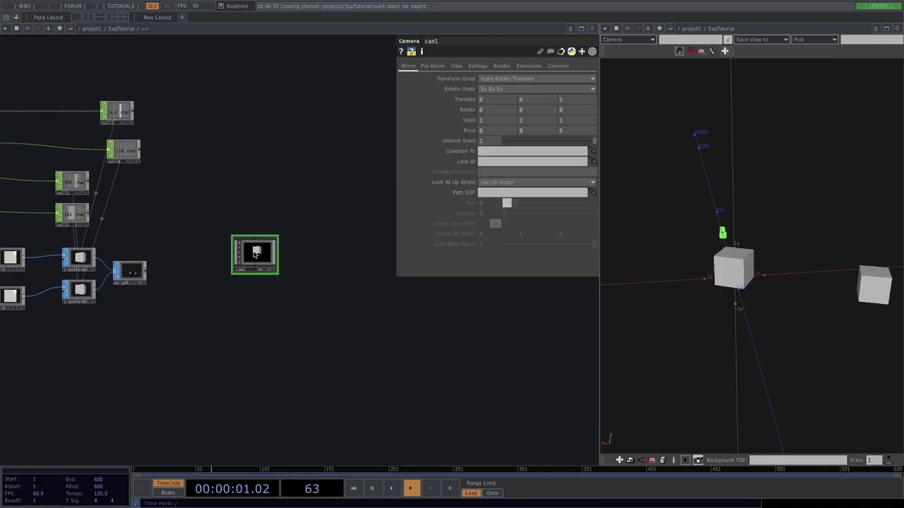
# Step: Add a Light COMP directly above the camera
pyautogui.press('Tab')
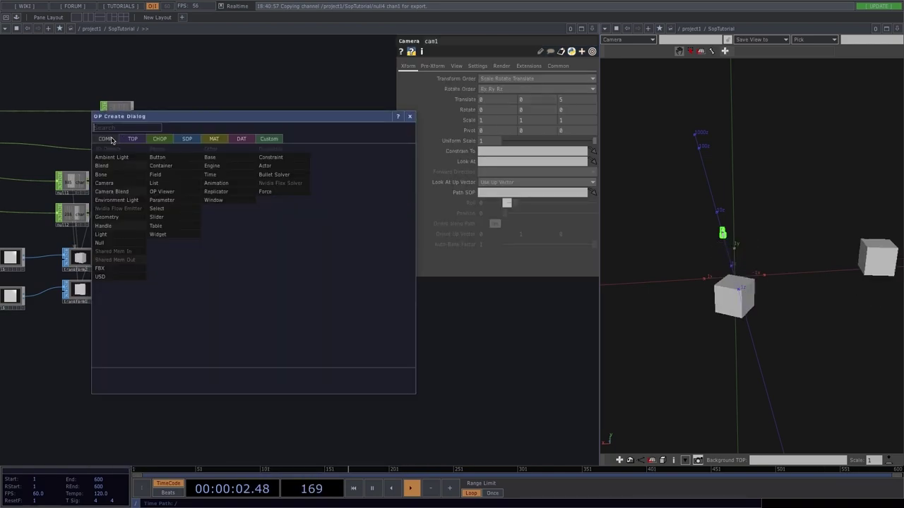
pyautogui.click(101, 234)
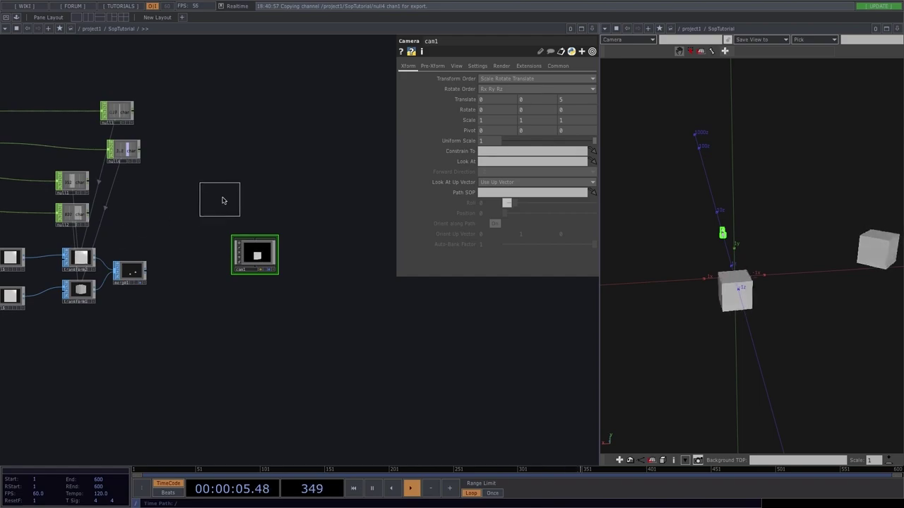
pyautogui.click(257, 208)
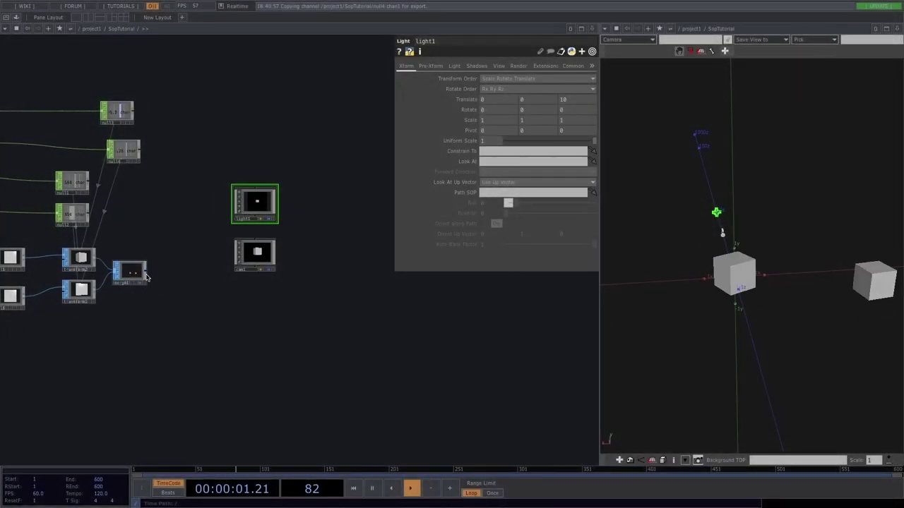
pyautogui.scroll(5, 144, 276)
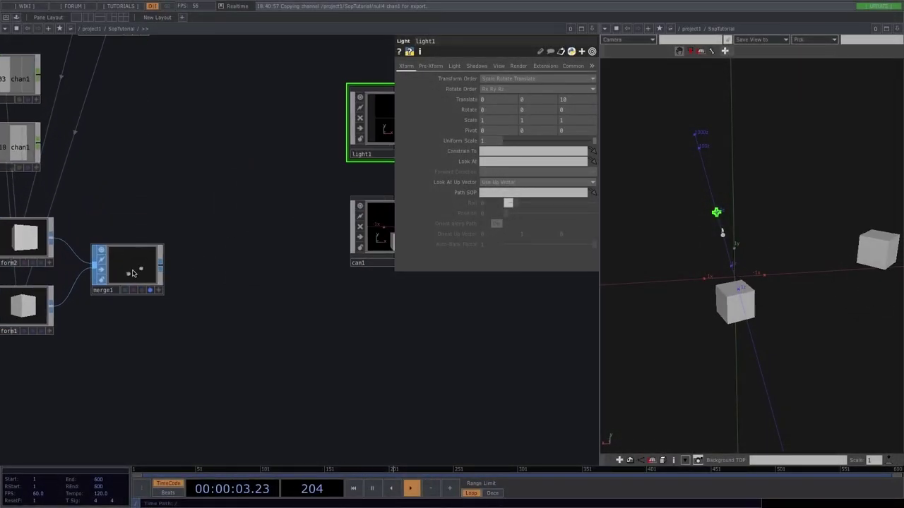
# Step: Add a Geometry COMP fed from merge1's output, placing it directly below cam1
pyautogui.scroll(2, 141, 271)
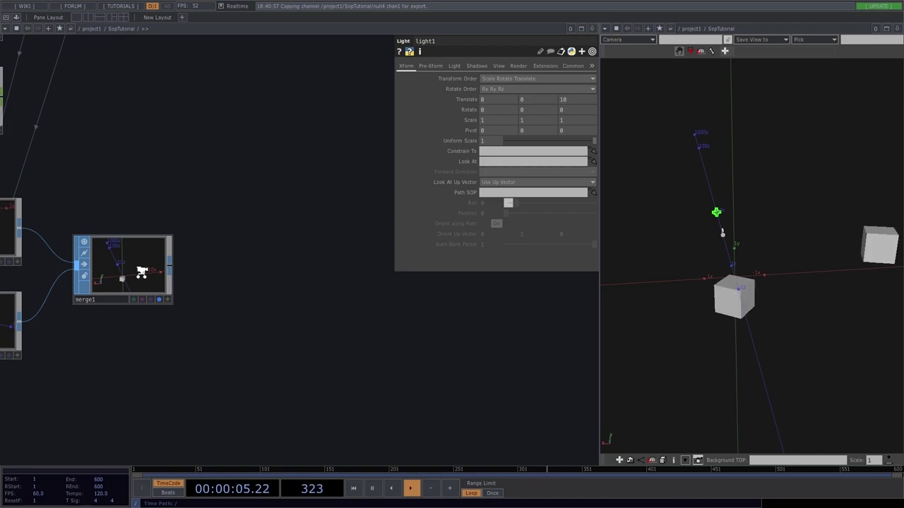
pyautogui.scroll(-5, 141, 275)
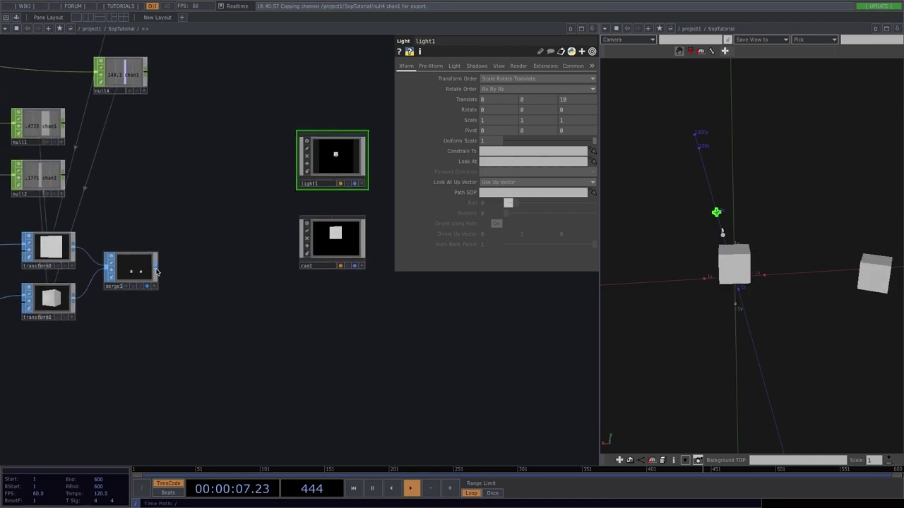
pyautogui.rightClick(157, 271)
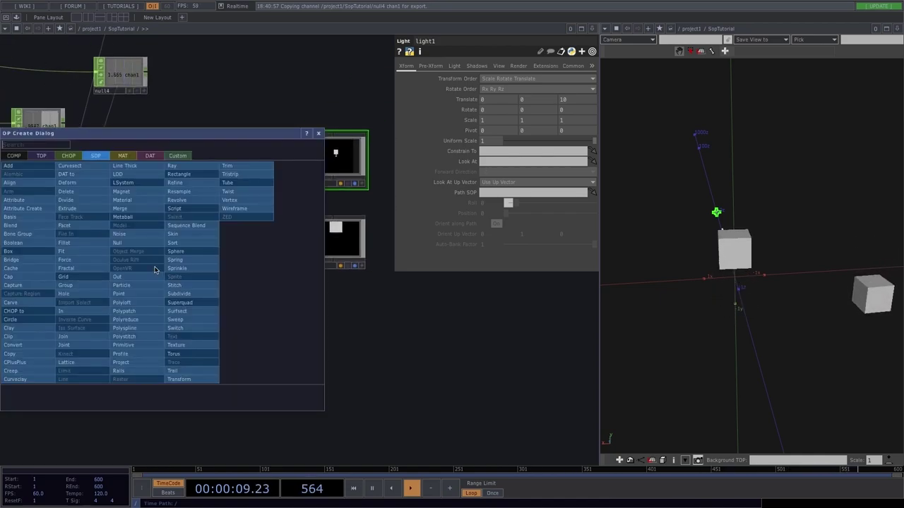
pyautogui.click(8, 154)
pyautogui.click(21, 233)
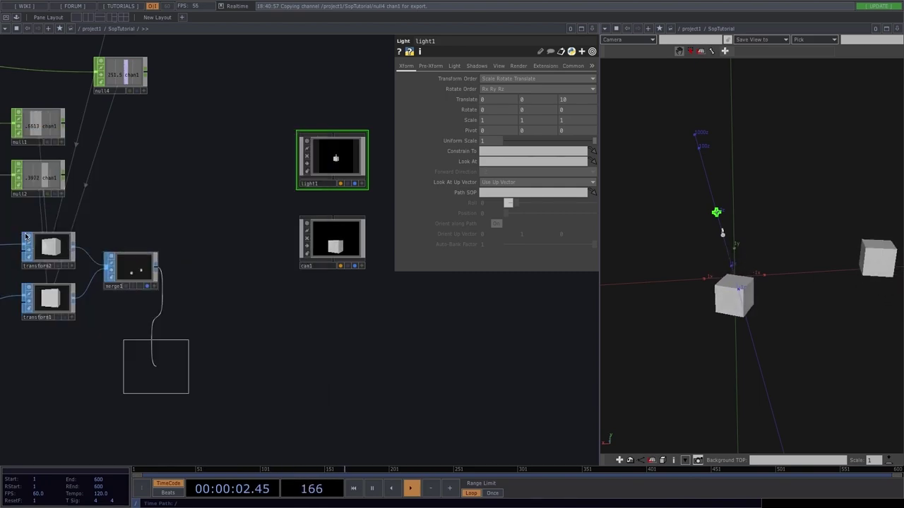
pyautogui.click(329, 313)
# Step: Create a second, unconnected Geometry COMP below geo1 and replace its internal torus with an In SOP
pyautogui.press('Tab')
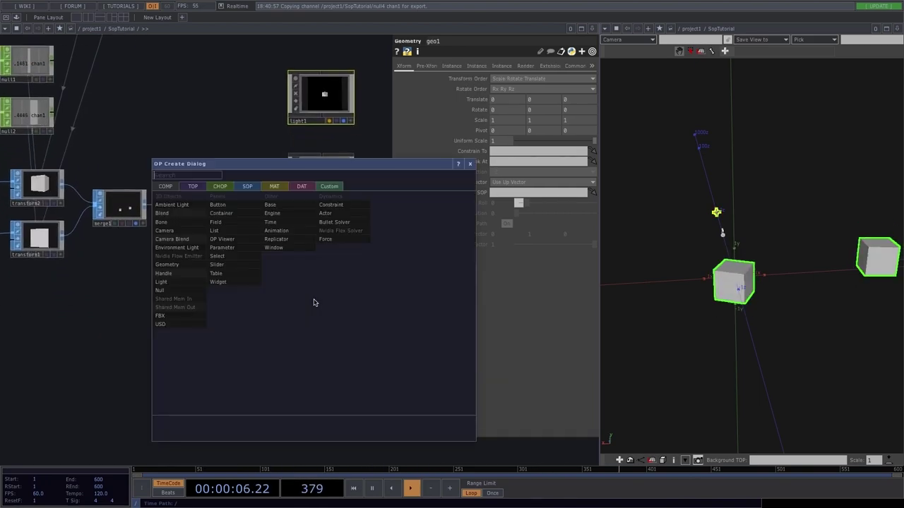
pyautogui.click(185, 265)
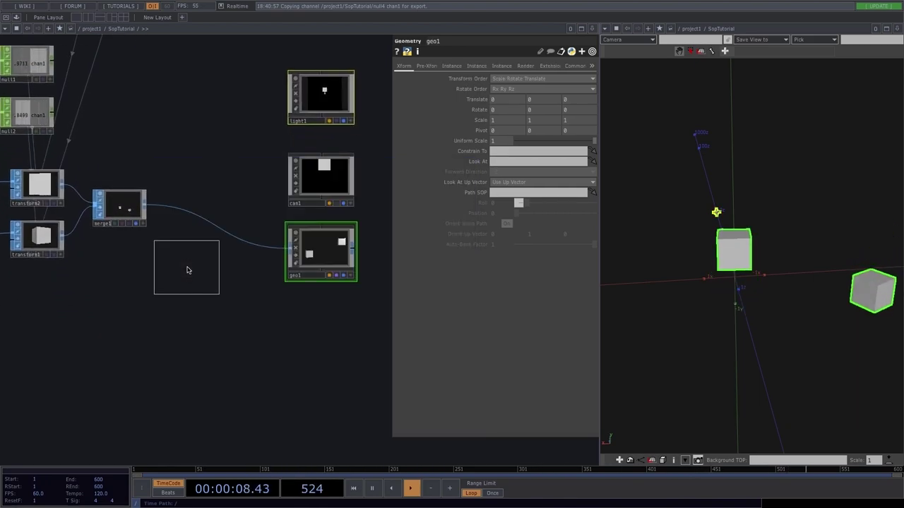
pyautogui.click(313, 325)
pyautogui.press('i')
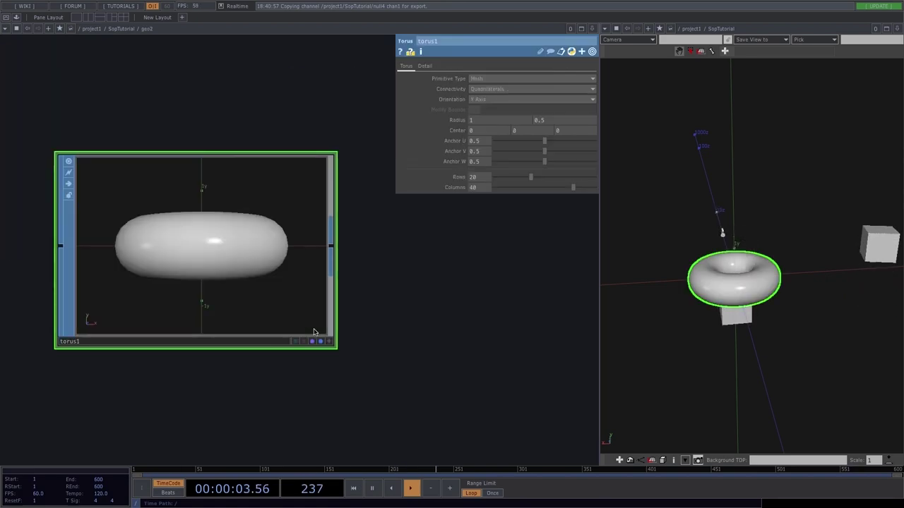
pyautogui.press('Delete')
pyautogui.press('Tab')
pyautogui.write('in')
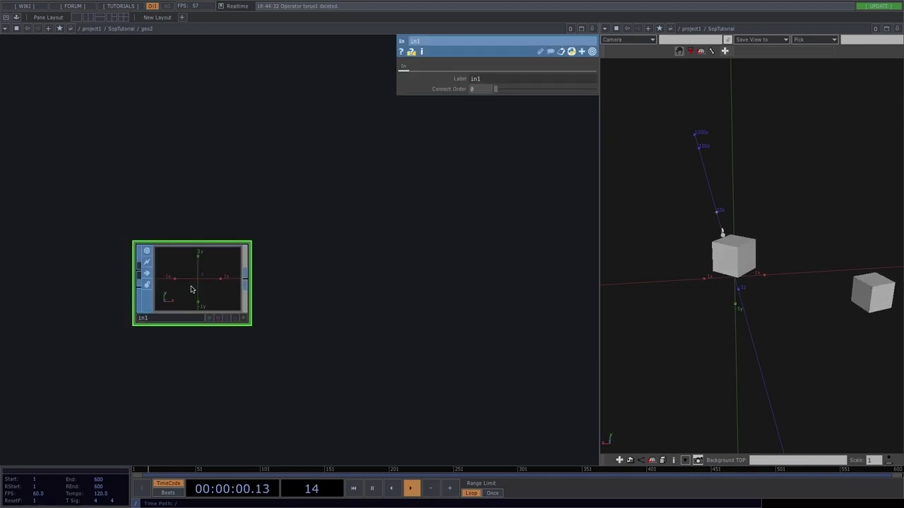
pyautogui.scroll(3, 191, 286)
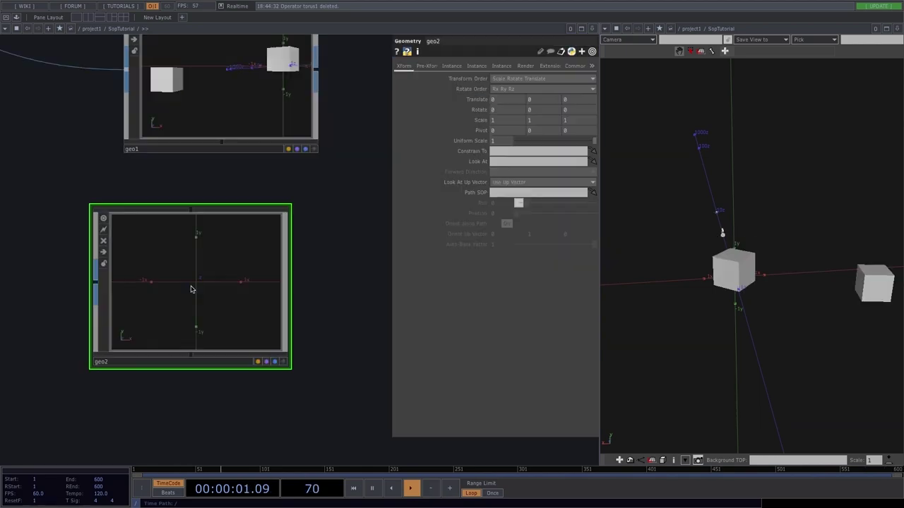
# Step: Wire merge1 into the second Geometry COMP as a test, and delete that component
pyautogui.scroll(-2, 191, 286)
pyautogui.scroll(-4, 191, 284)
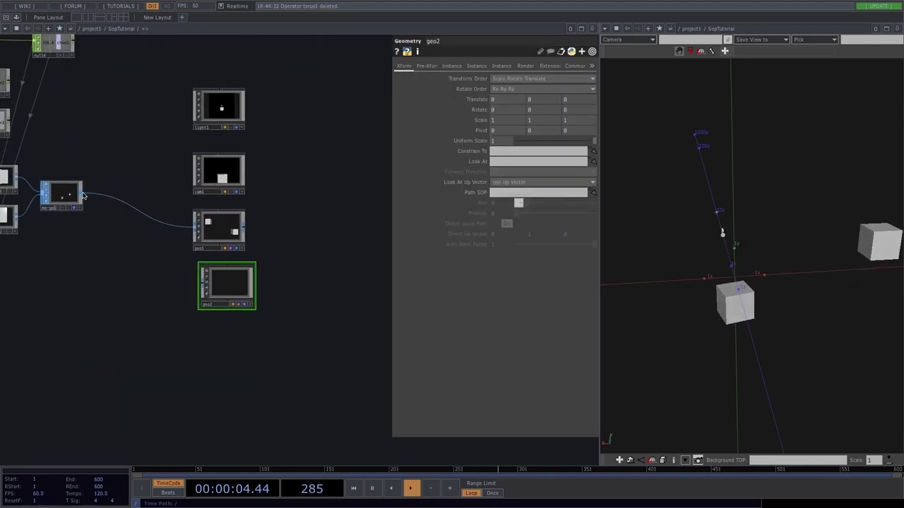
pyautogui.scroll(3, 226, 291)
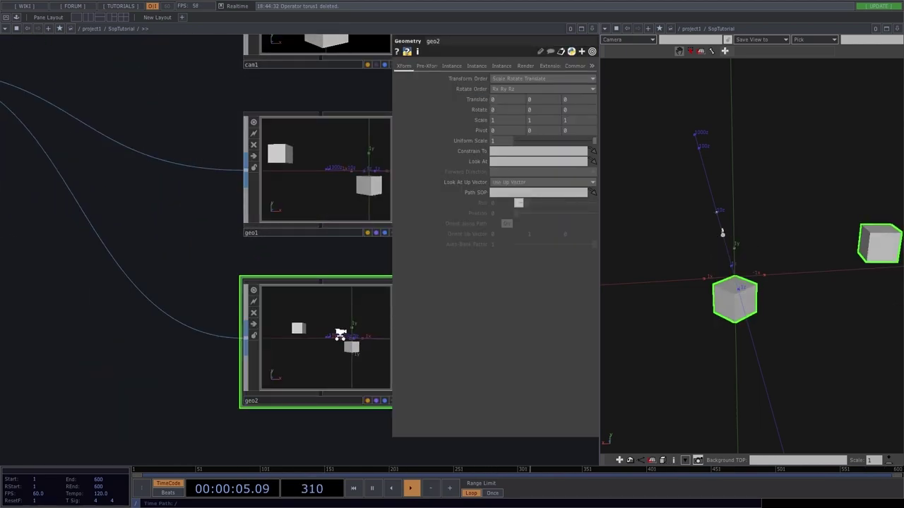
pyautogui.scroll(-1, 338, 337)
pyautogui.press('Delete')
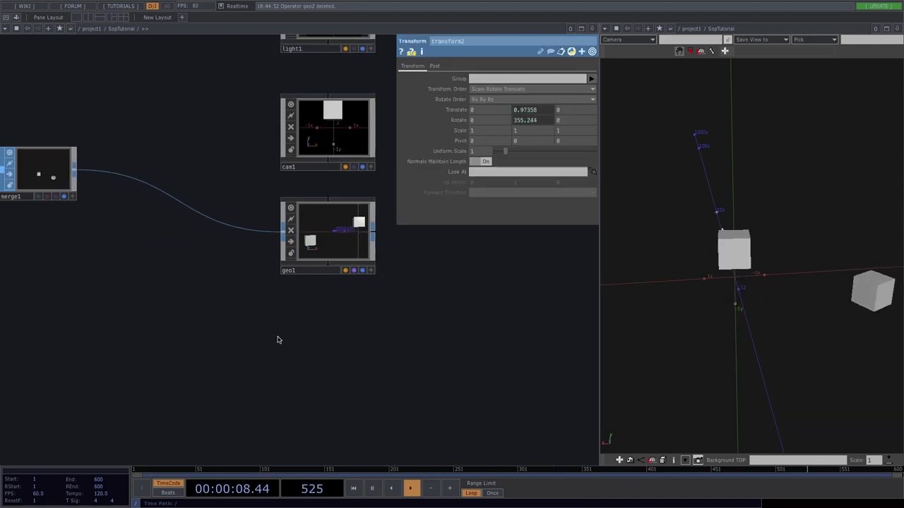
# Step: Review the light, camera and geometry components and the wire from merge1 to geo1
pyautogui.moveTo(278, 339); pyautogui.dragTo(145, 368)
pyautogui.scroll(-2, 146, 368)
pyautogui.moveTo(266, 340); pyautogui.dragTo(342, 331)
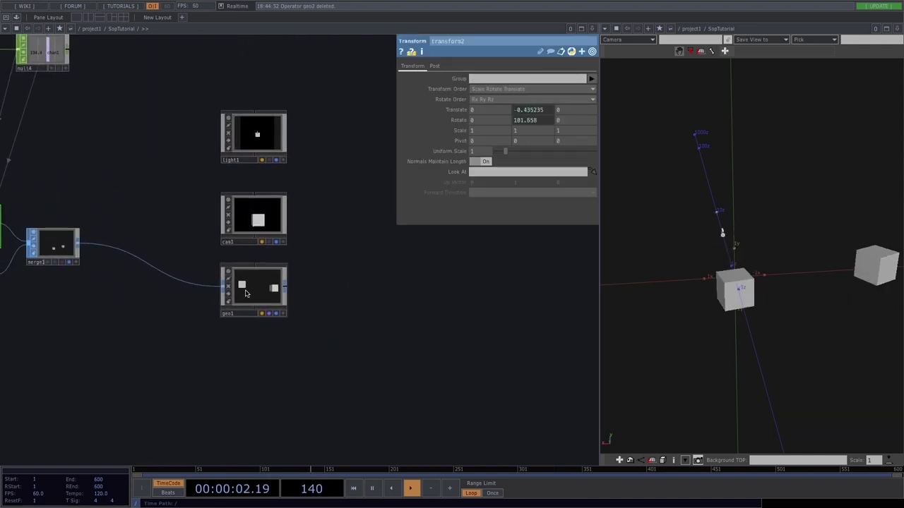
pyautogui.scroll(-1, 285, 371)
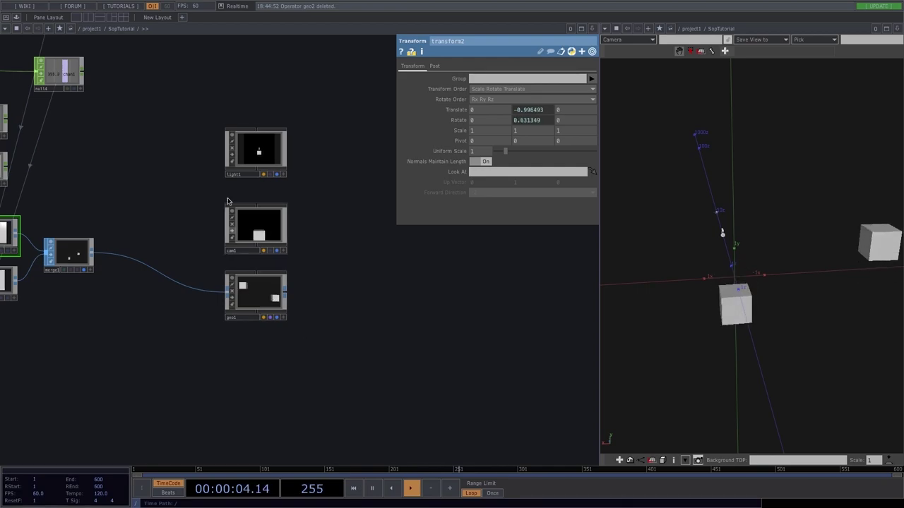
pyautogui.moveTo(191, 318); pyautogui.dragTo(388, 284)
pyautogui.scroll(1, 266, 238)
pyautogui.scroll(3, 267, 238)
pyautogui.moveTo(337, 310); pyautogui.dragTo(216, 305)
# Step: Add a Render TOP in the empty network area beside cam1
pyautogui.scroll(-3, 216, 304)
pyautogui.moveTo(357, 353); pyautogui.dragTo(230, 354)
pyautogui.moveTo(337, 355); pyautogui.dragTo(262, 357)
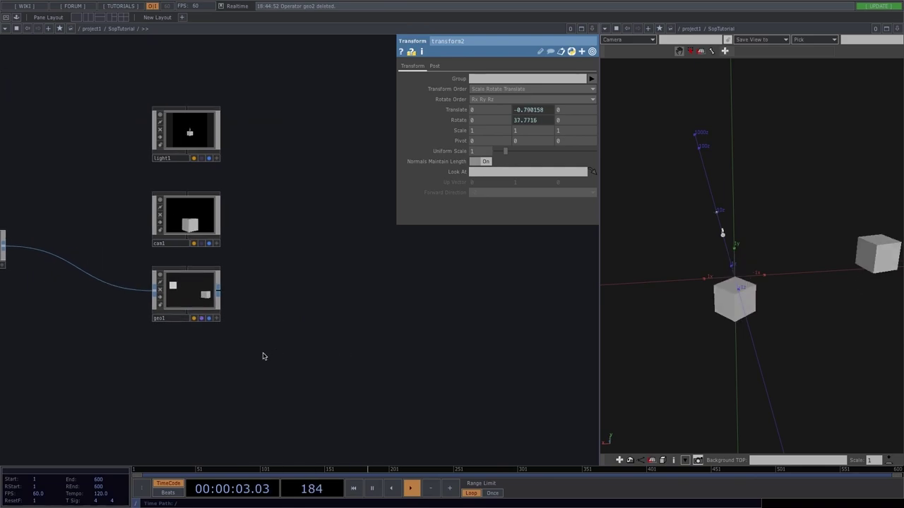
pyautogui.press('Tab')
pyautogui.click(140, 240)
pyautogui.write('ren')
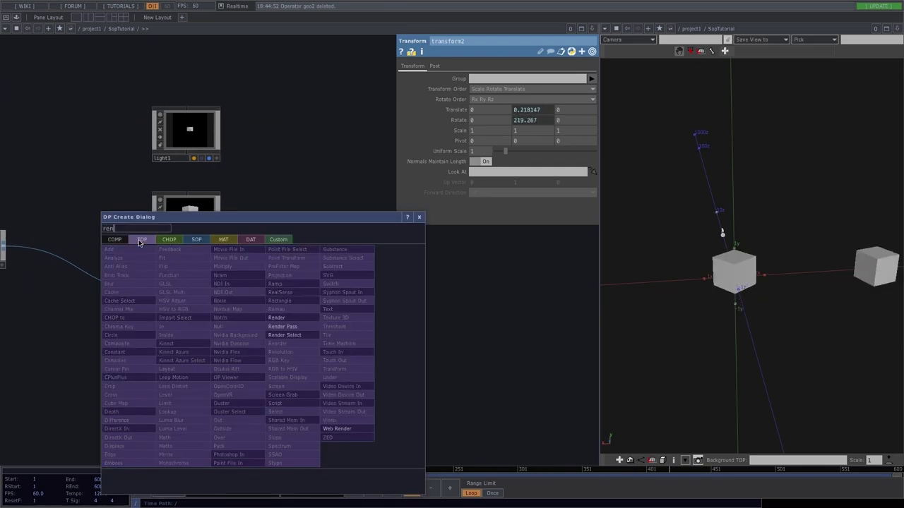
pyautogui.click(299, 322)
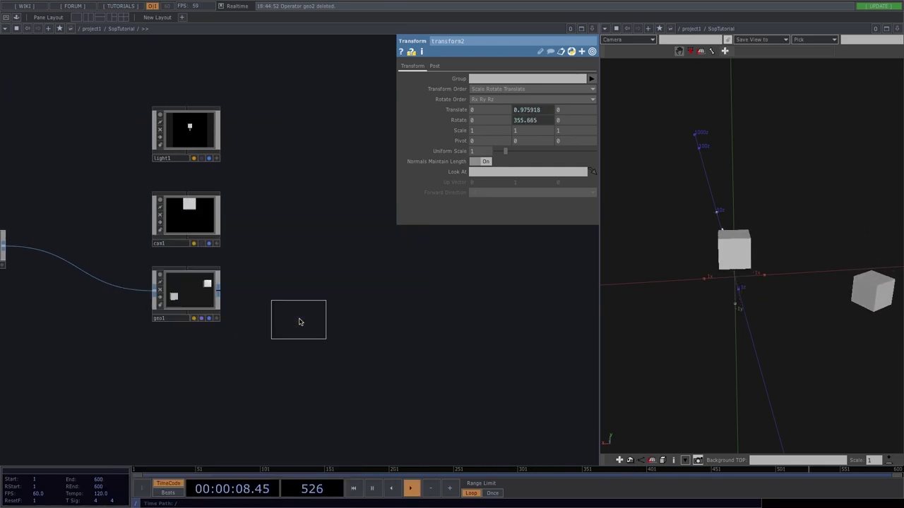
pyautogui.click(311, 233)
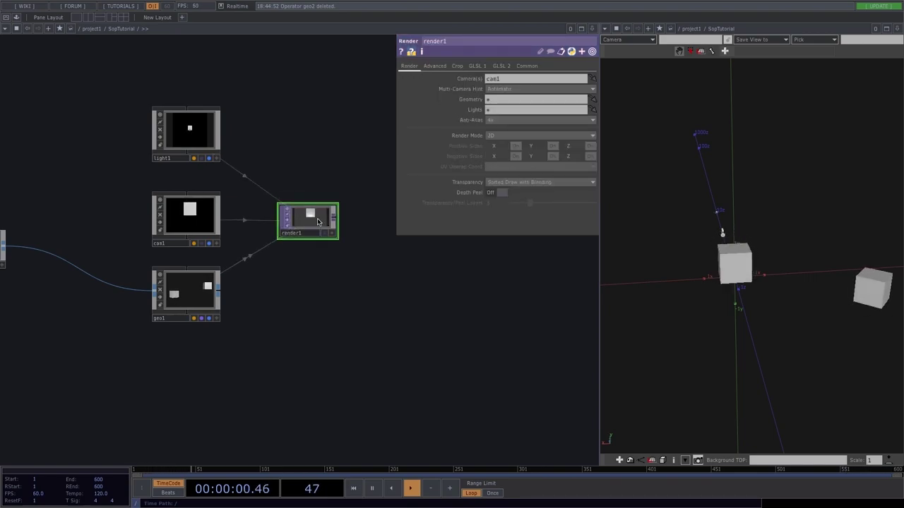
# Step: Set cam1's translation to -2.4 in X and 11 in Z to frame both boxes
pyautogui.scroll(6, 316, 219)
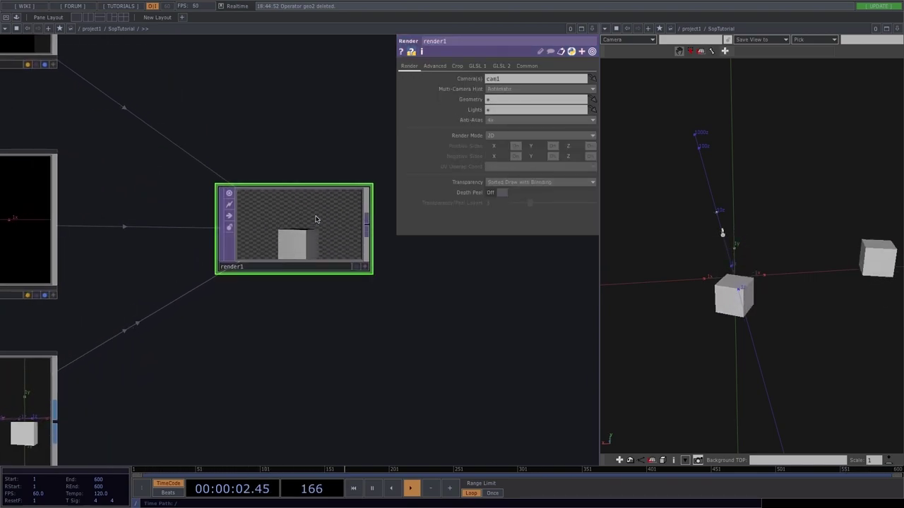
pyautogui.scroll(-2, 316, 219)
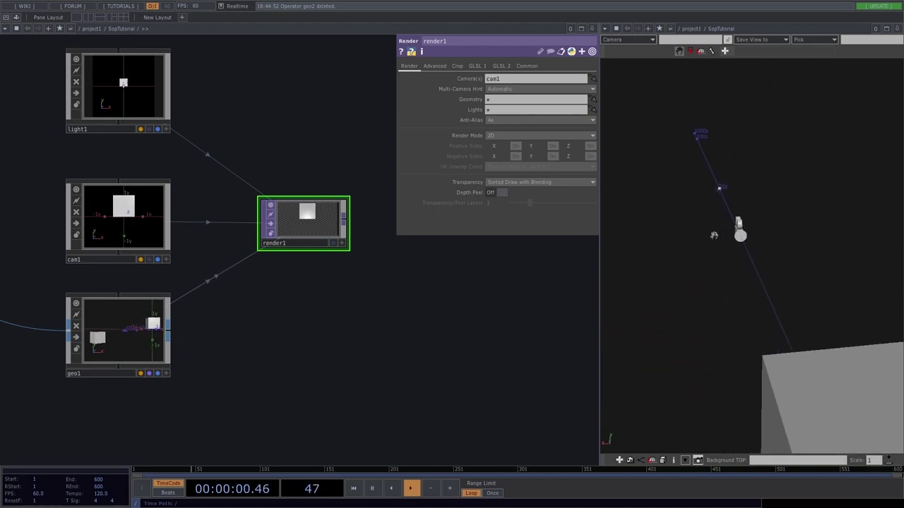
pyautogui.moveTo(722, 276); pyautogui.dragTo(771, 355)
pyautogui.scroll(-5, 835, 281)
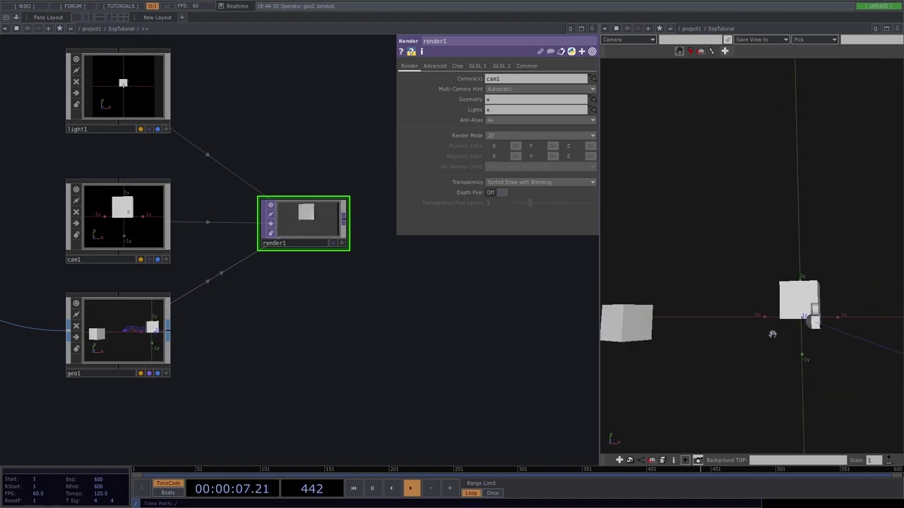
pyautogui.scroll(-3, 771, 339)
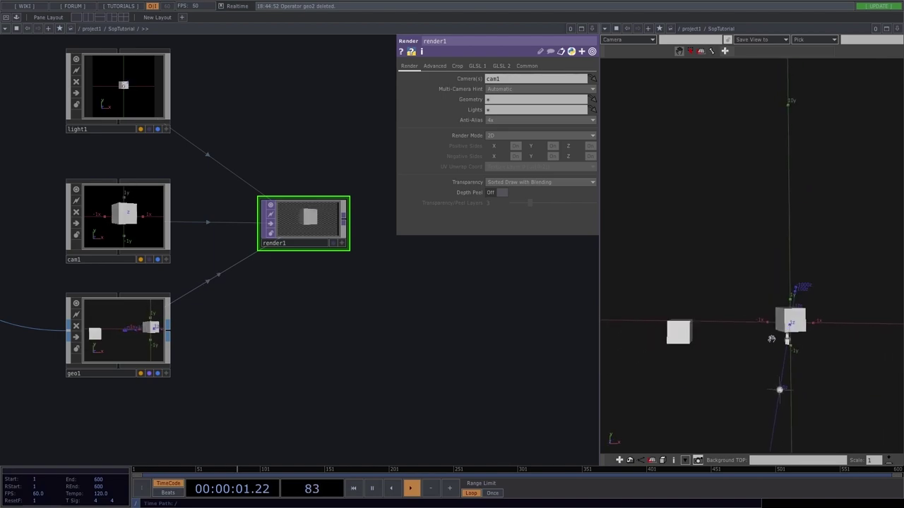
pyautogui.click(124, 219)
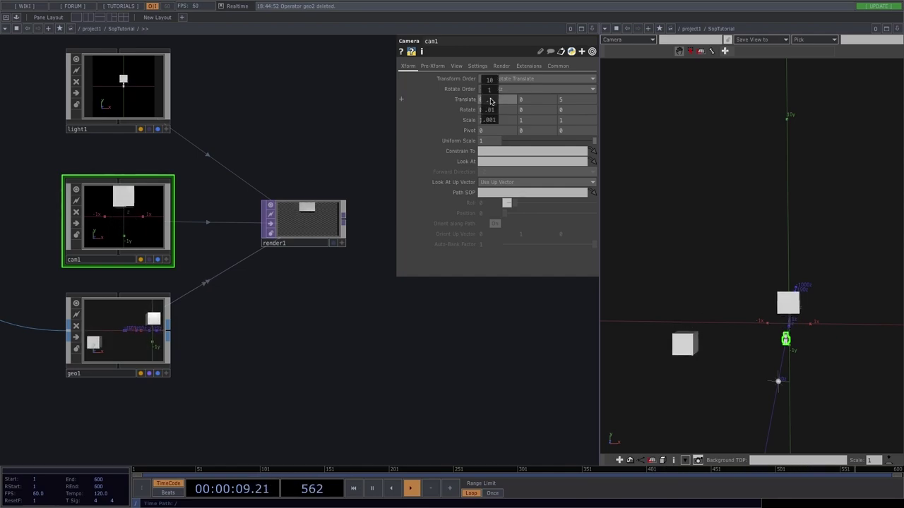
pyautogui.moveTo(490, 101); pyautogui.dragTo(490, 102, button='middle')
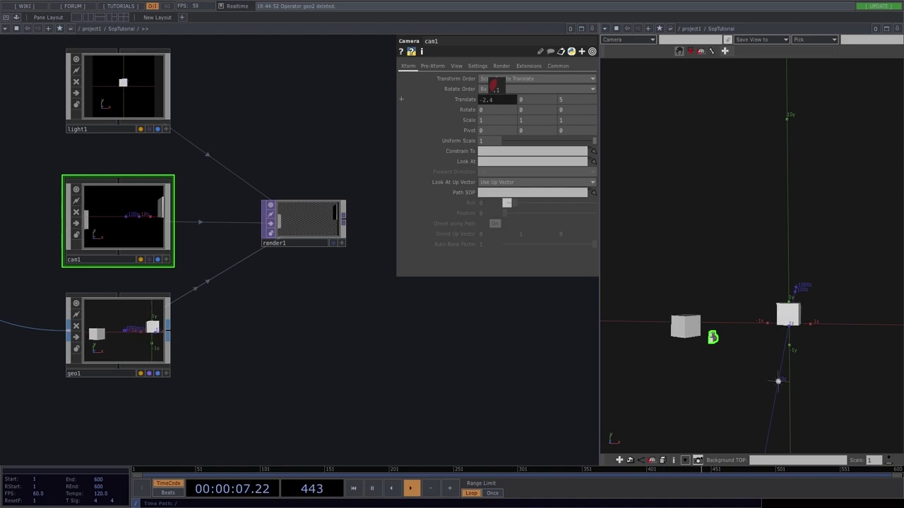
pyautogui.scroll(3, 297, 232)
pyautogui.moveTo(333, 329); pyautogui.dragTo(249, 381)
pyautogui.moveTo(564, 103); pyautogui.dragTo(569, 84, button='middle')
pyautogui.scroll(-5, 283, 265)
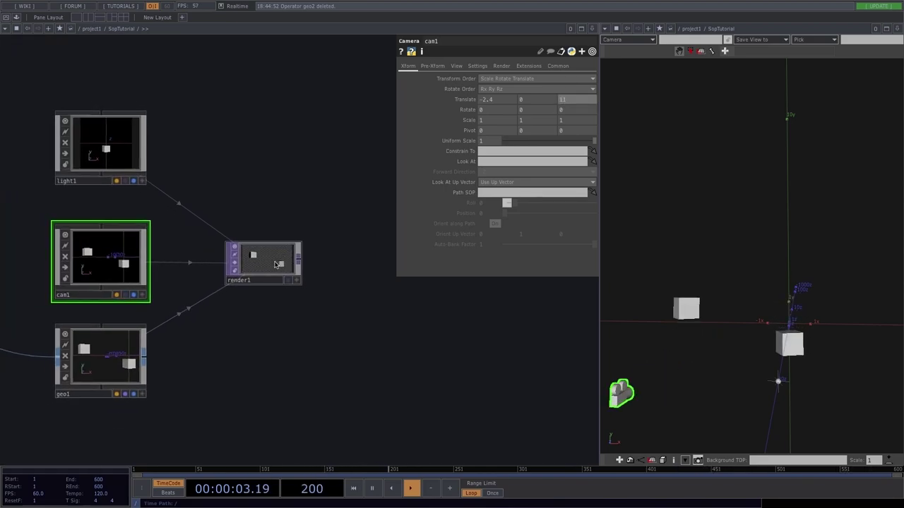
# Step: Set render1's resolution to 1024 by 1024
pyautogui.click(275, 264)
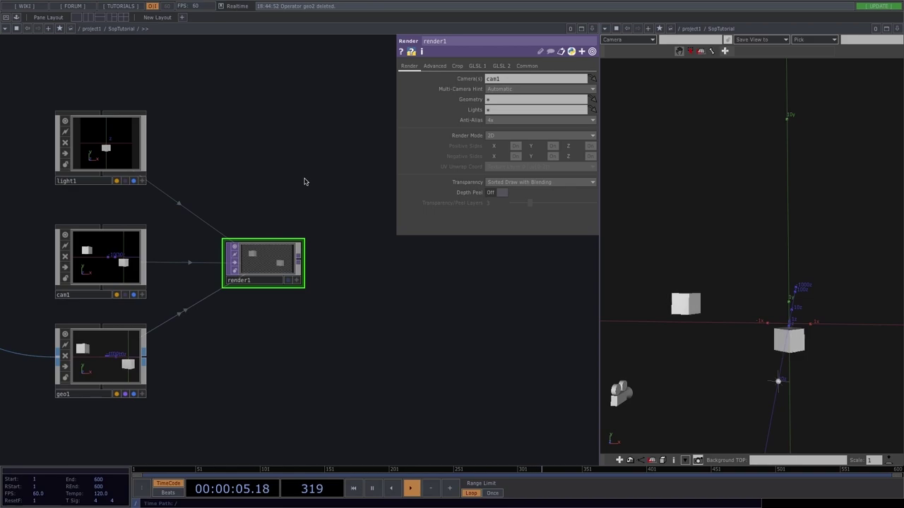
pyautogui.click(526, 66)
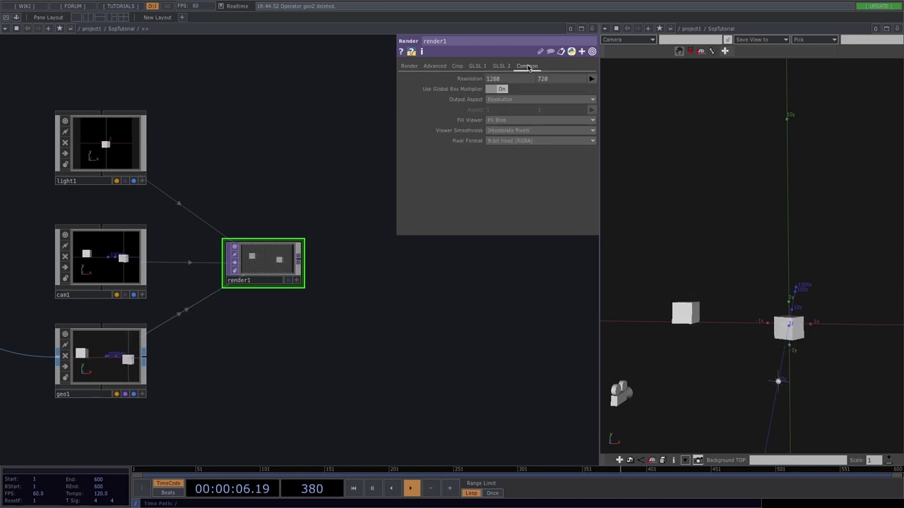
pyautogui.click(590, 79)
pyautogui.click(602, 182)
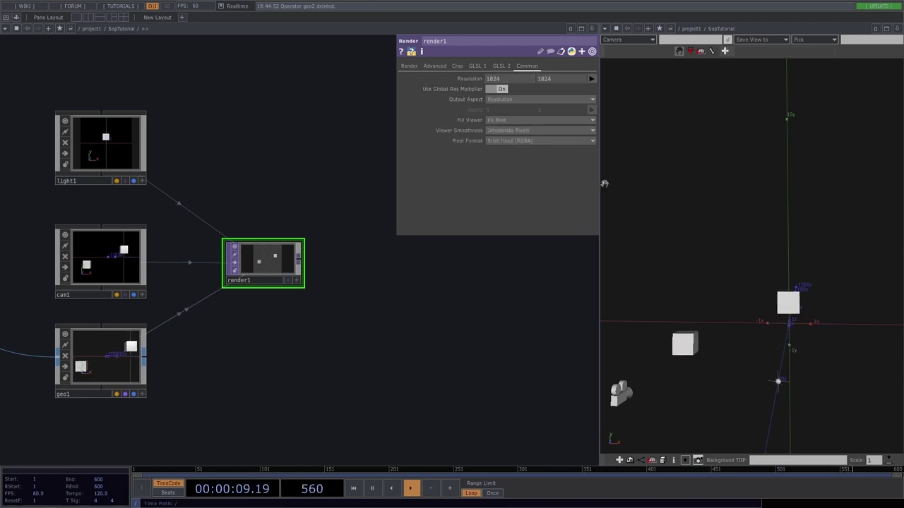
pyautogui.scroll(5, 258, 270)
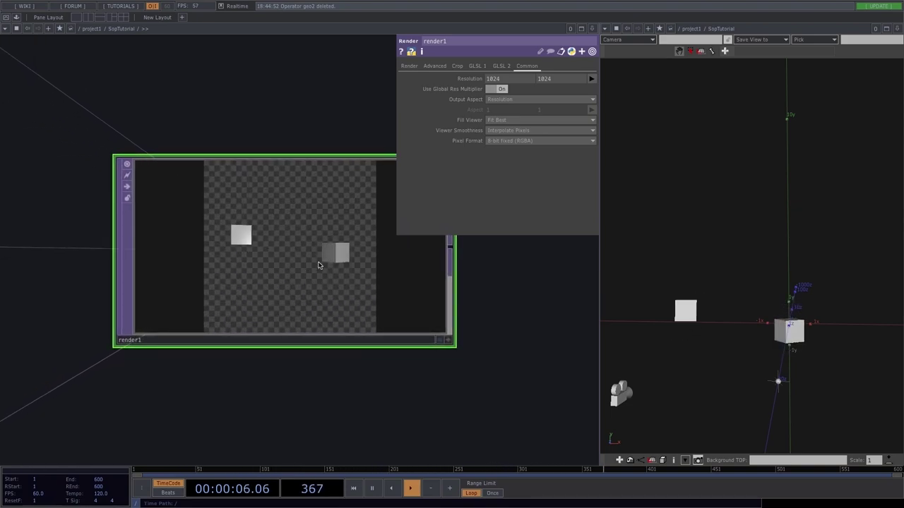
# Step: Add an Out TOP connected to render1's output, placed well clear of the render node
pyautogui.scroll(-5, 293, 258)
pyautogui.scroll(-3, 293, 298)
pyautogui.press('Tab')
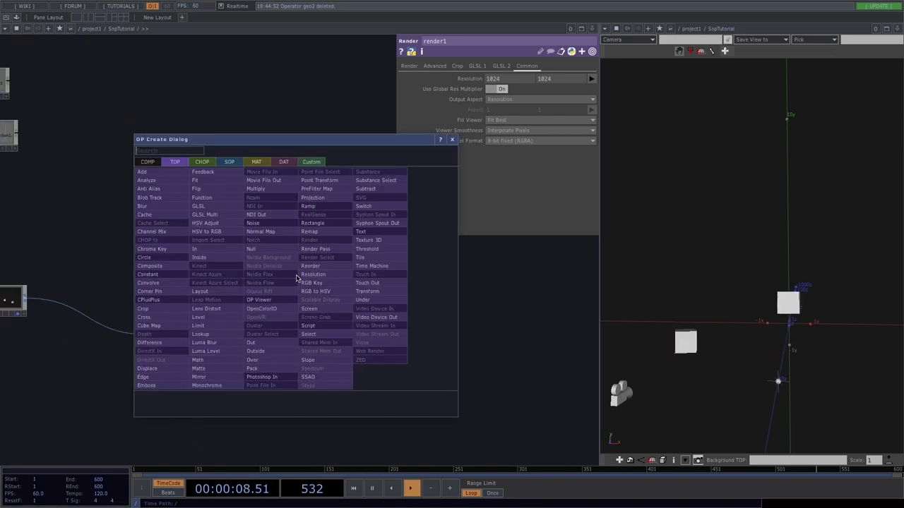
pyautogui.click(251, 343)
pyautogui.click(392, 283)
pyautogui.moveTo(392, 282); pyautogui.dragTo(435, 281)
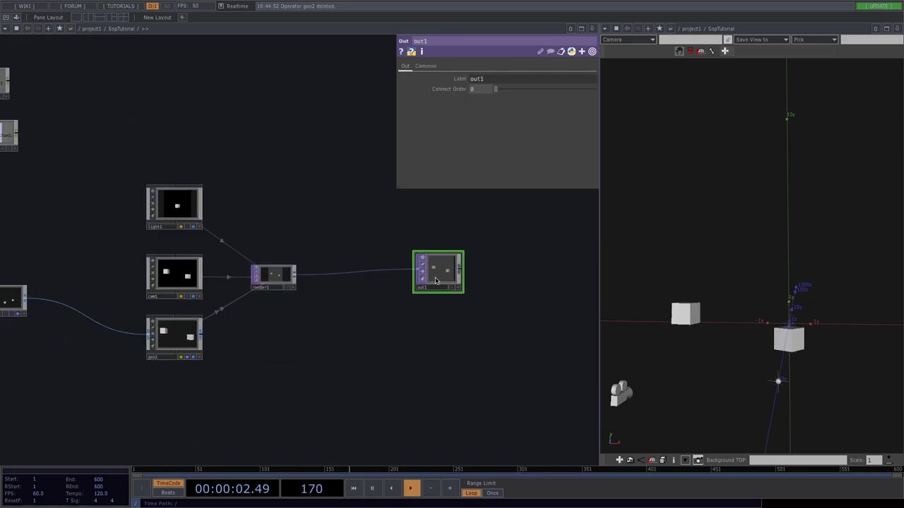
# Step: Return to the project1 network and move the SopTutorial component above the displace2 and transform3 nodes
pyautogui.scroll(-10, 435, 281)
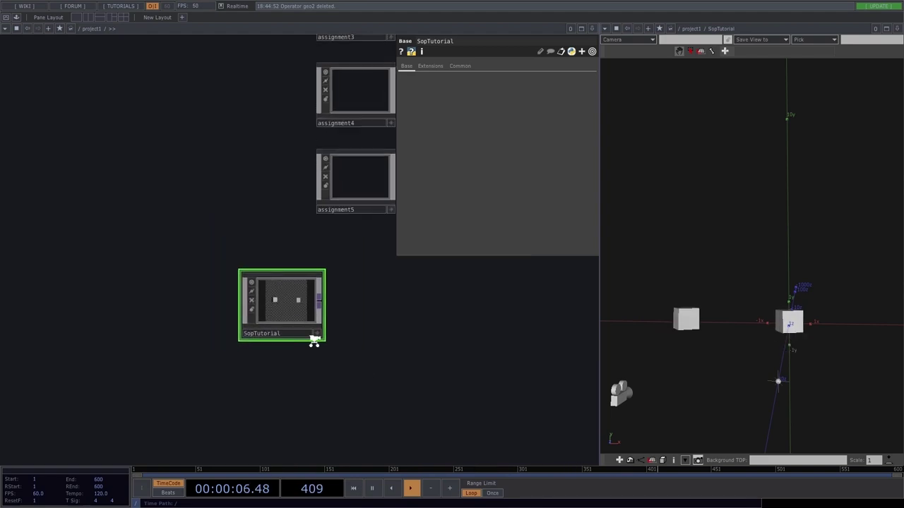
pyautogui.moveTo(292, 334); pyautogui.dragTo(215, 201)
pyautogui.scroll(-3, 294, 246)
pyautogui.moveTo(424, 323); pyautogui.dragTo(226, 297)
pyautogui.scroll(-3, 226, 297)
pyautogui.moveTo(131, 238); pyautogui.dragTo(519, 288)
pyautogui.moveTo(521, 286); pyautogui.dragTo(185, 272, button='middle')
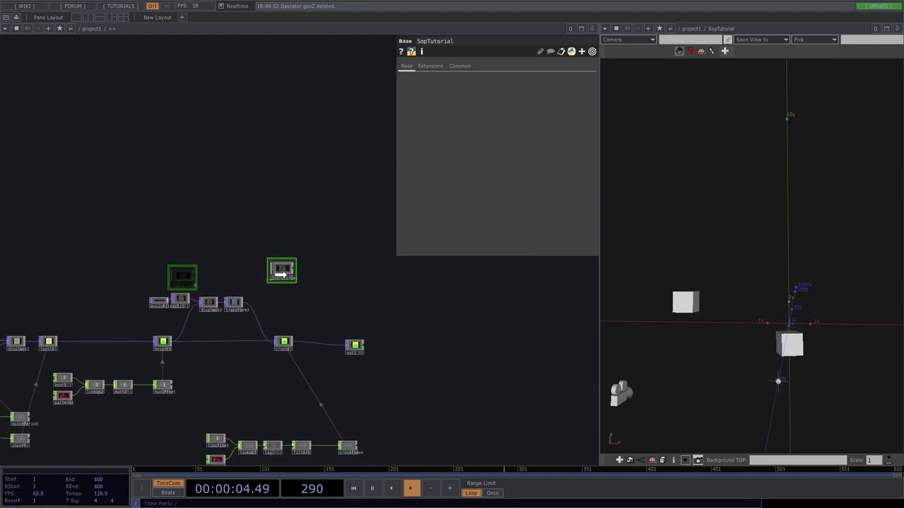
pyautogui.moveTo(282, 271); pyautogui.dragTo(279, 287)
# Step: Connect SopTutorial's output to cross1's second input in place of transform3
pyautogui.scroll(5, 280, 288)
pyautogui.moveTo(359, 325); pyautogui.dragTo(332, 209)
pyautogui.moveTo(249, 155); pyautogui.dragTo(164, 199)
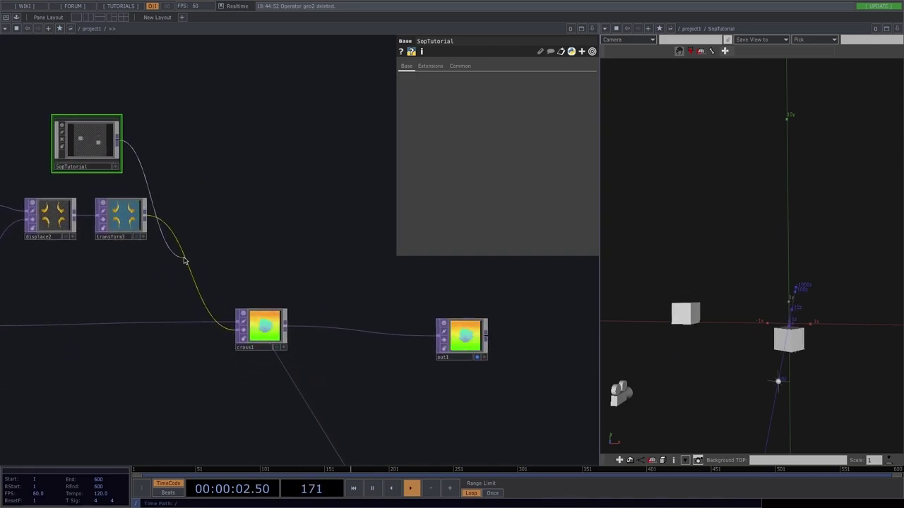
pyautogui.scroll(4, 262, 319)
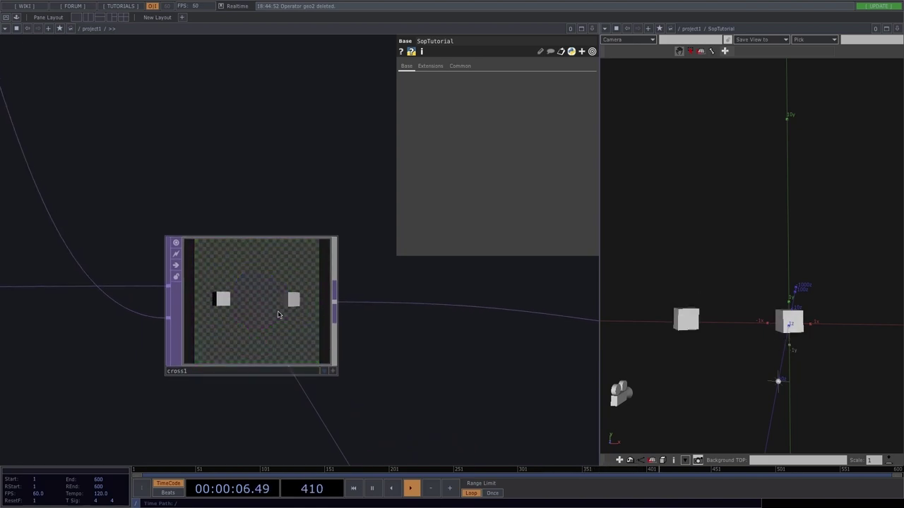
# Step: Enter the SopTutorial component and switch the geometry viewer pane to a TOP viewer displaying out1
pyautogui.scroll(-5, 257, 309)
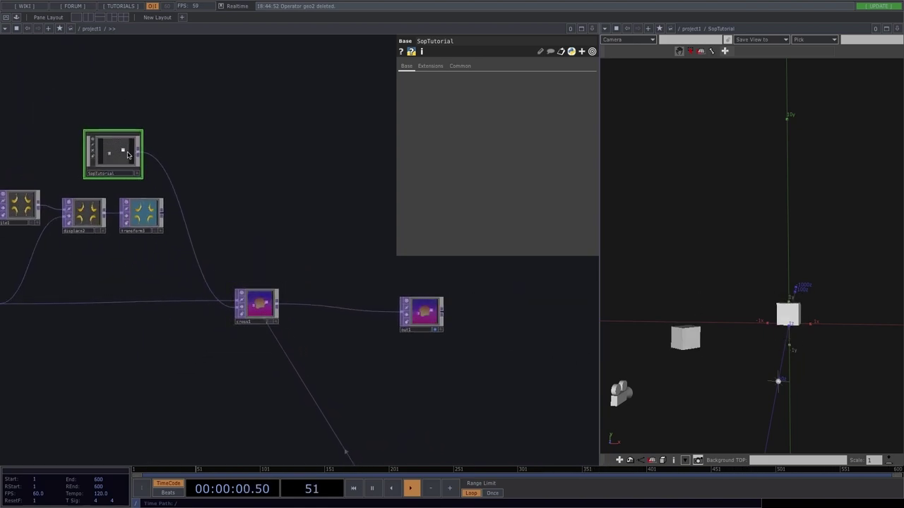
pyautogui.press('i')
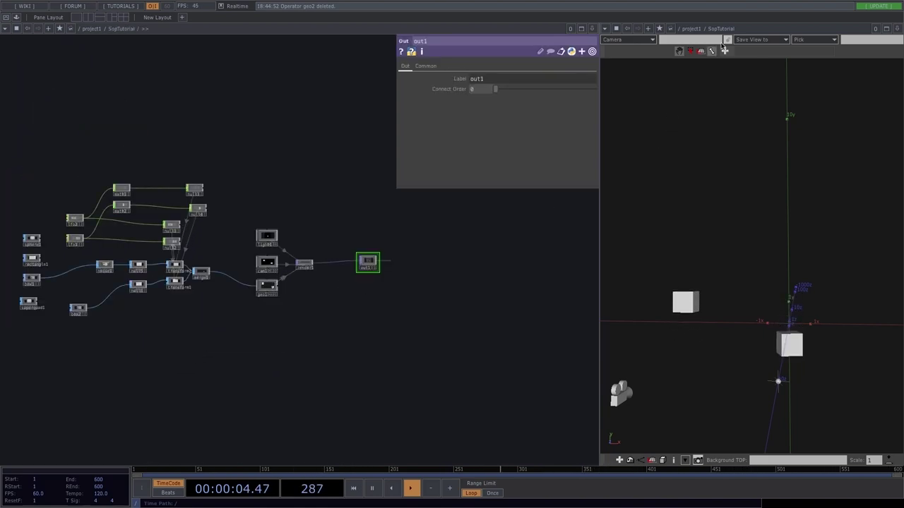
pyautogui.click(604, 28)
pyautogui.click(620, 67)
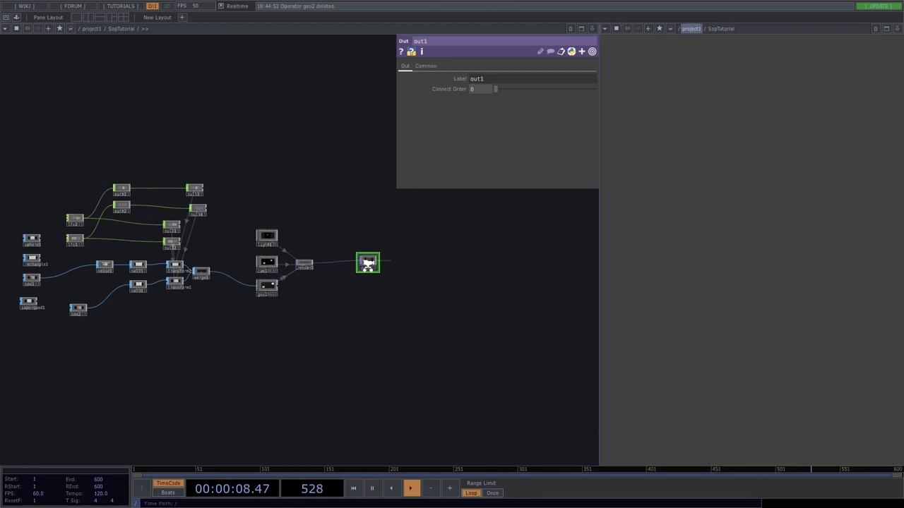
pyautogui.scroll(5, 367, 265)
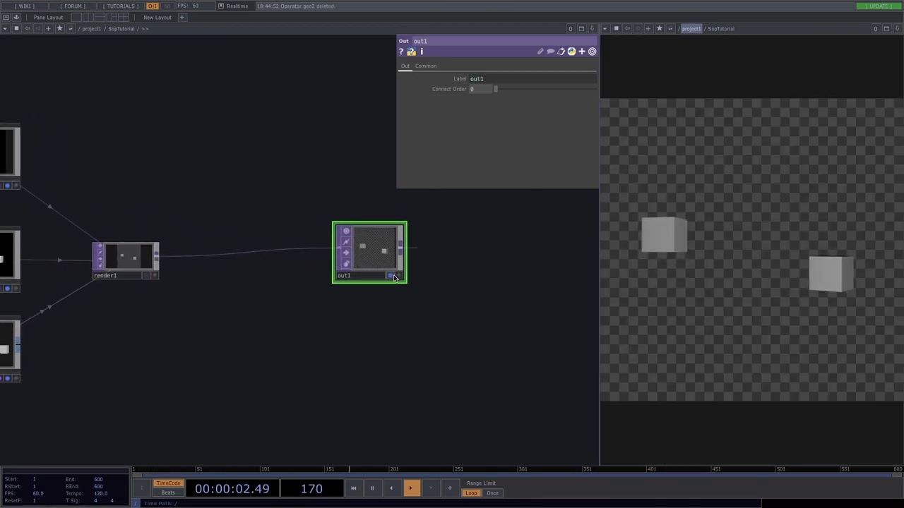
# Step: Move out1 farther from render1 and insert a Lookup TOP on the wire between them
pyautogui.moveTo(394, 276); pyautogui.dragTo(536, 290)
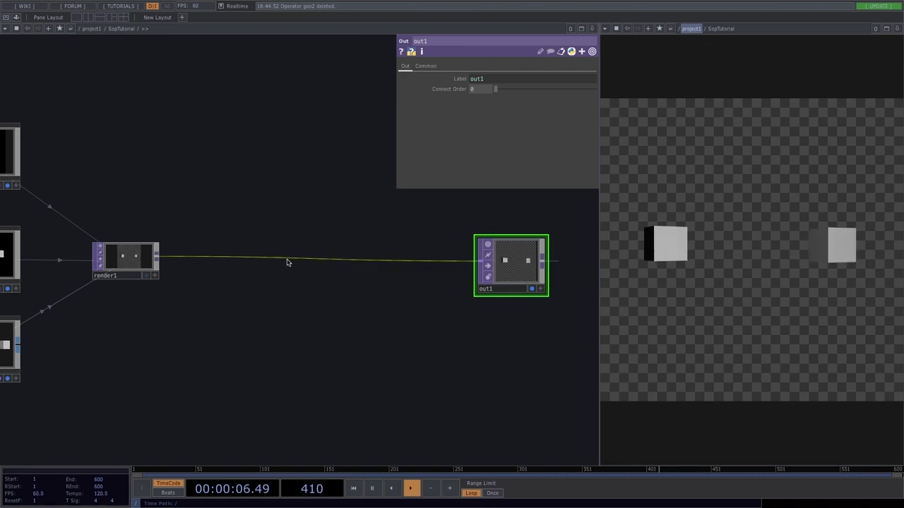
pyautogui.rightClick(287, 263)
pyautogui.click(309, 248)
pyautogui.click(233, 307)
pyautogui.click(404, 274)
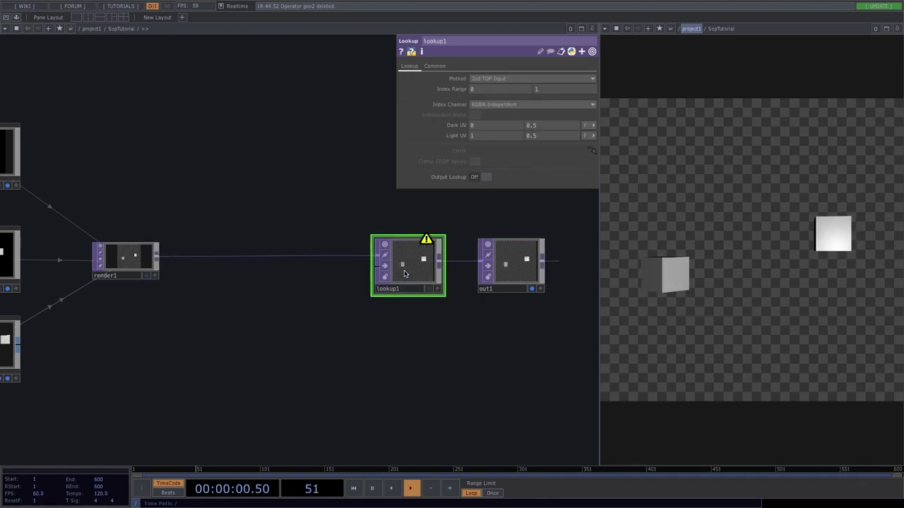
# Step: Connect a Ramp TOP to lookup1's second input and color its end key green with hue 112 and saturation 0.457
pyautogui.rightClick(376, 266)
pyautogui.write('ramp')
pyautogui.click(399, 201)
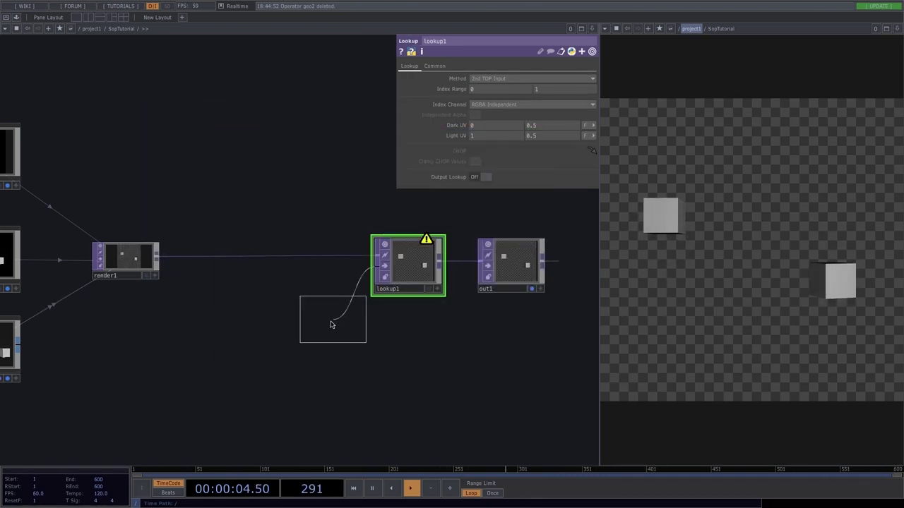
pyautogui.click(299, 344)
pyautogui.moveTo(533, 120); pyautogui.dragTo(501, 117)
pyautogui.click(506, 107)
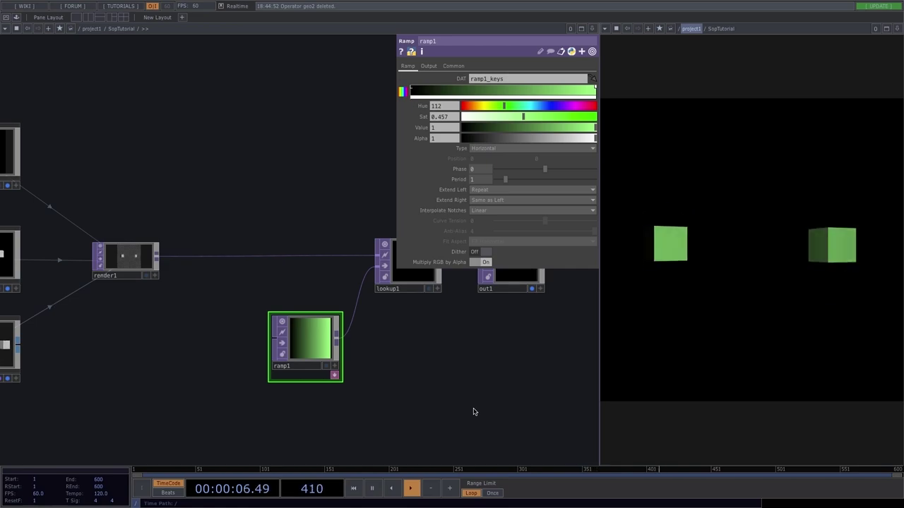
# Step: Insert a Twist SOP on the wire between box1 and noise1
pyautogui.scroll(-5, 474, 411)
pyautogui.moveTo(395, 420); pyautogui.dragTo(460, 360)
pyautogui.scroll(2, 219, 323)
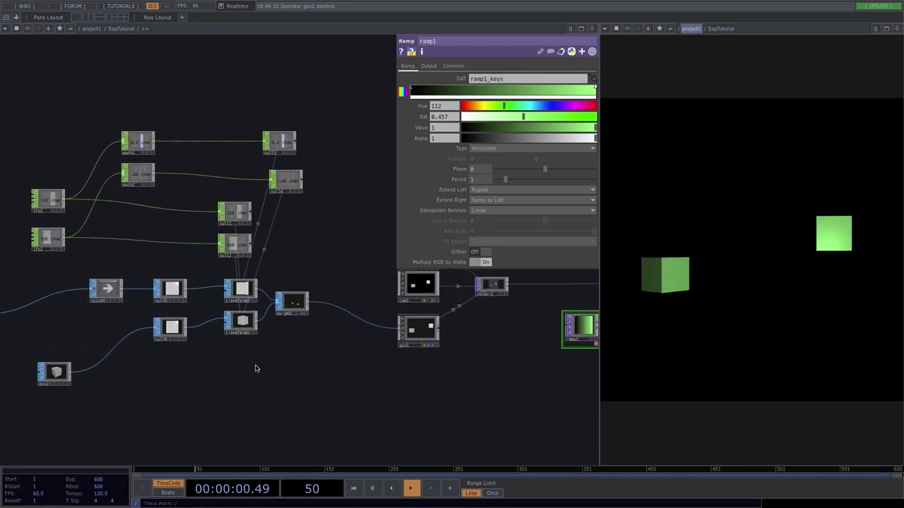
pyautogui.scroll(2, 100, 294)
pyautogui.moveTo(211, 310); pyautogui.dragTo(330, 311)
pyautogui.rightClick(105, 317)
pyautogui.click(135, 302)
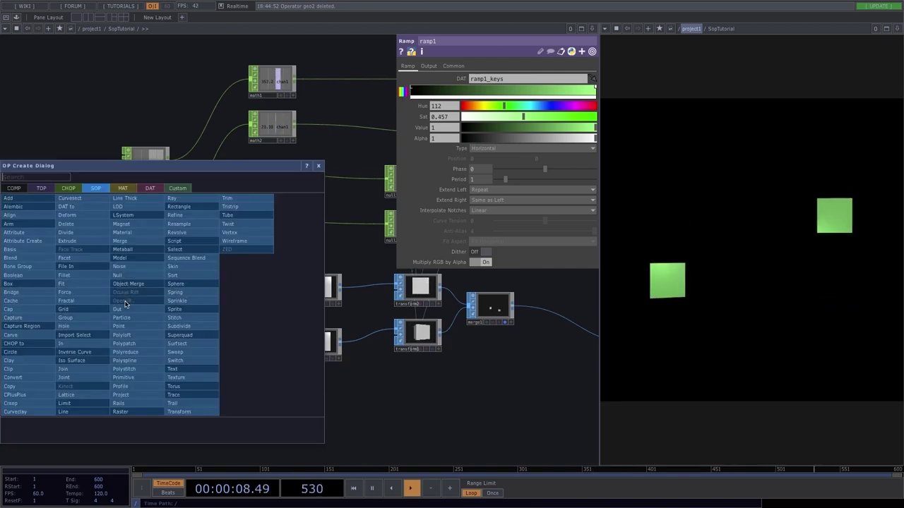
pyautogui.click(231, 227)
pyautogui.click(148, 305)
pyautogui.scroll(3, 144, 307)
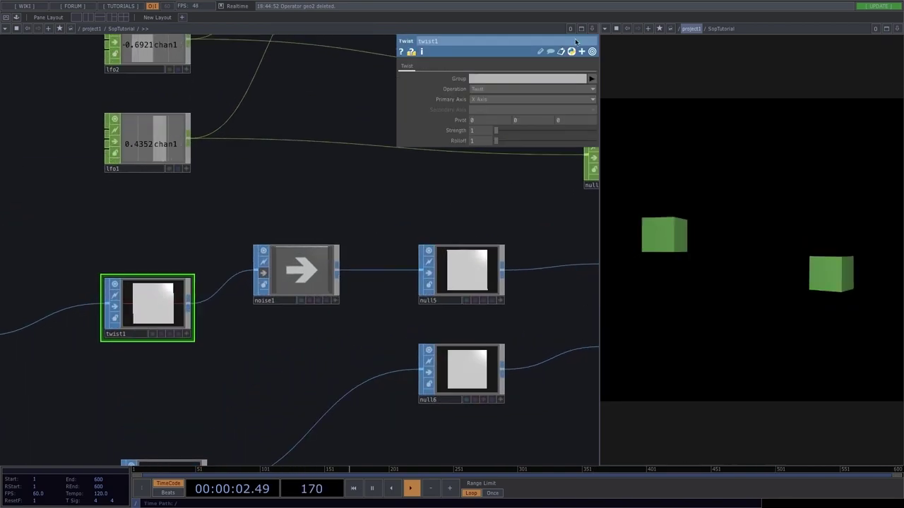
# Step: Try a strength of 60 on twist1, and delete the node from the box1 chain
pyautogui.moveTo(496, 133); pyautogui.dragTo(503, 132)
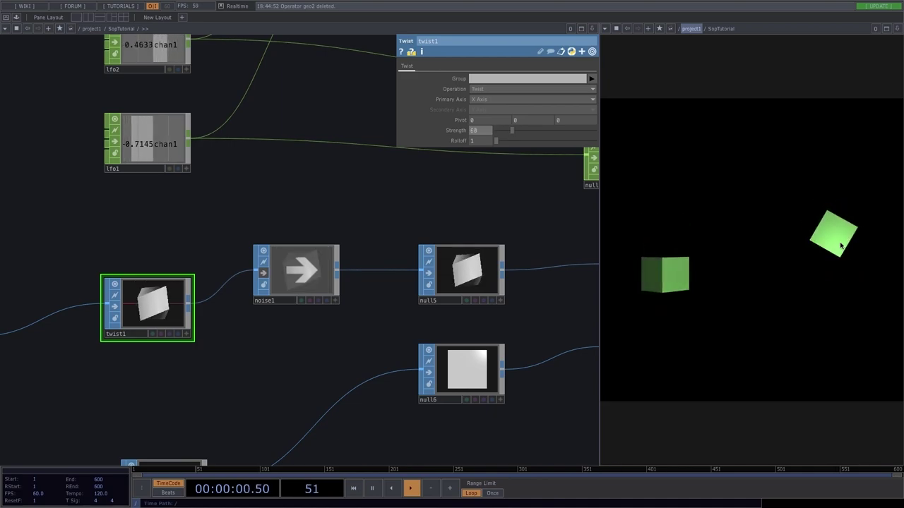
pyautogui.scroll(-3, 283, 334)
pyautogui.moveTo(278, 332); pyautogui.dragTo(175, 306)
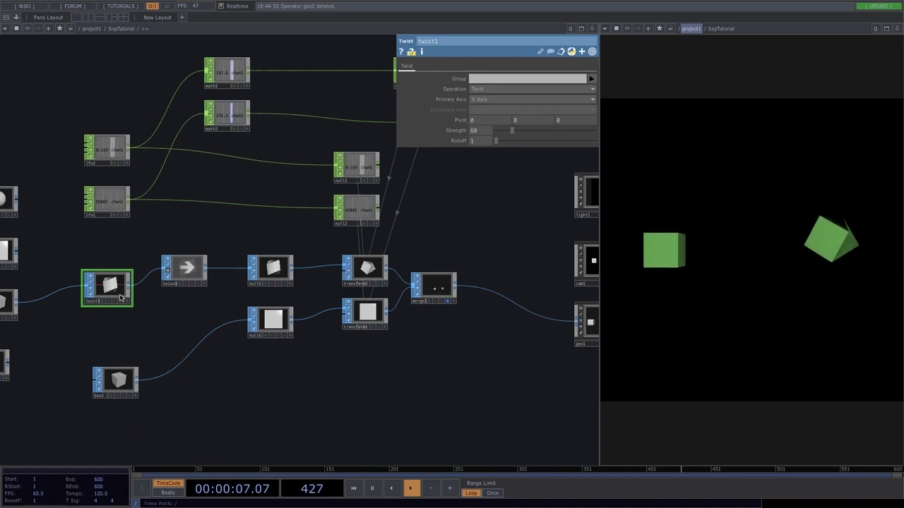
pyautogui.press('Delete')
# Step: Insert a Twist SOP on the wire between merge1 and geo1
pyautogui.rightClick(496, 295)
pyautogui.click(511, 284)
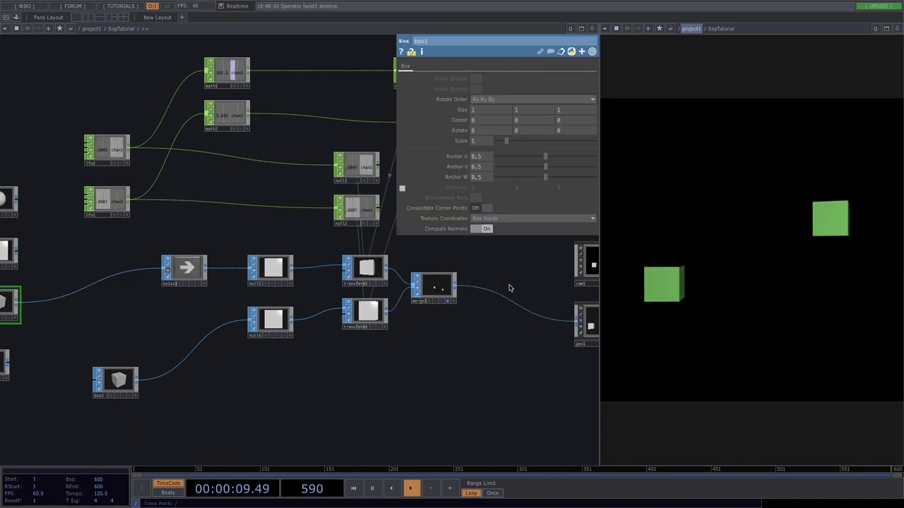
pyautogui.click(574, 206)
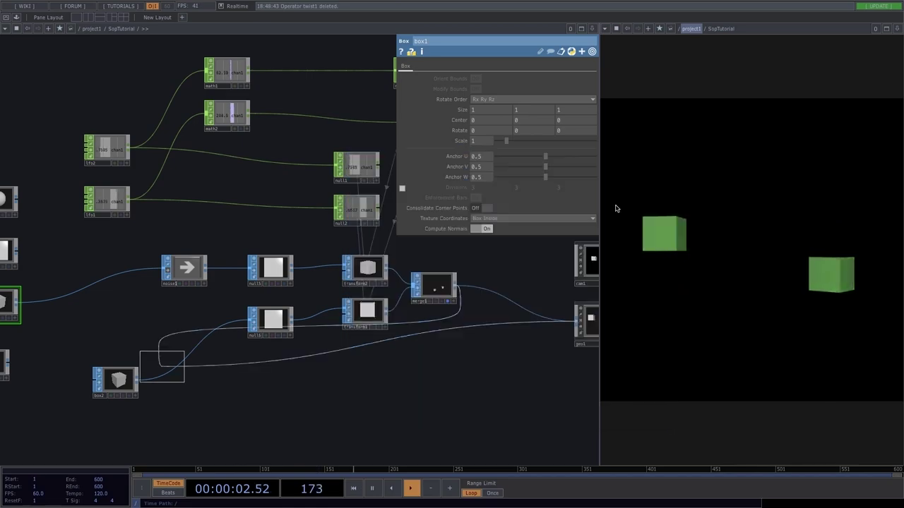
pyautogui.click(502, 298)
pyautogui.moveTo(102, 313); pyautogui.dragTo(159, 313)
pyautogui.moveTo(505, 343); pyautogui.dragTo(299, 345)
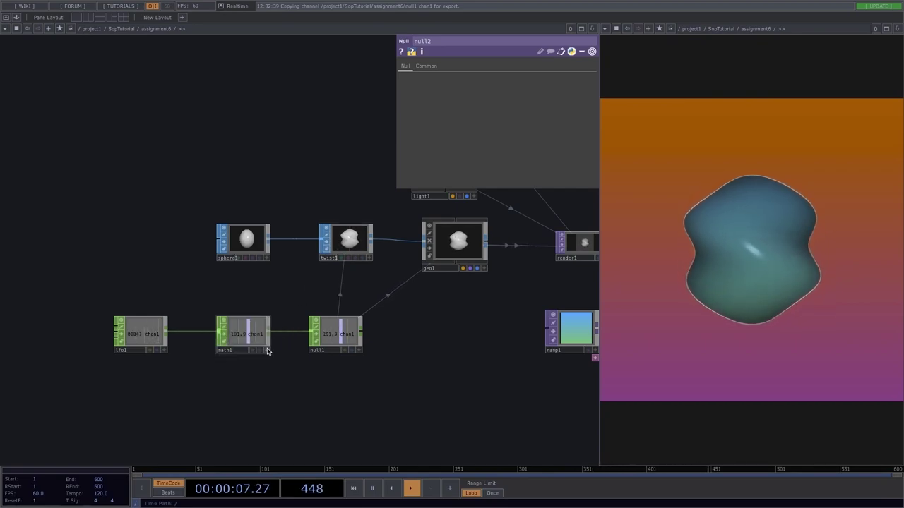
# Step: Examine the parameters of twist1, sphere1, lfo1, math1 and geo1 in the assignment6 network, including the channels driving twist strength and rotation
pyautogui.click(353, 247)
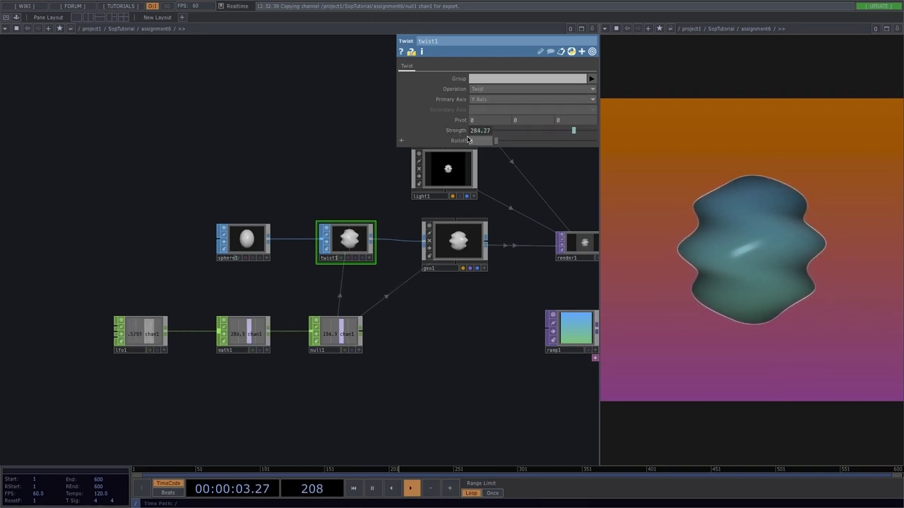
pyautogui.click(245, 246)
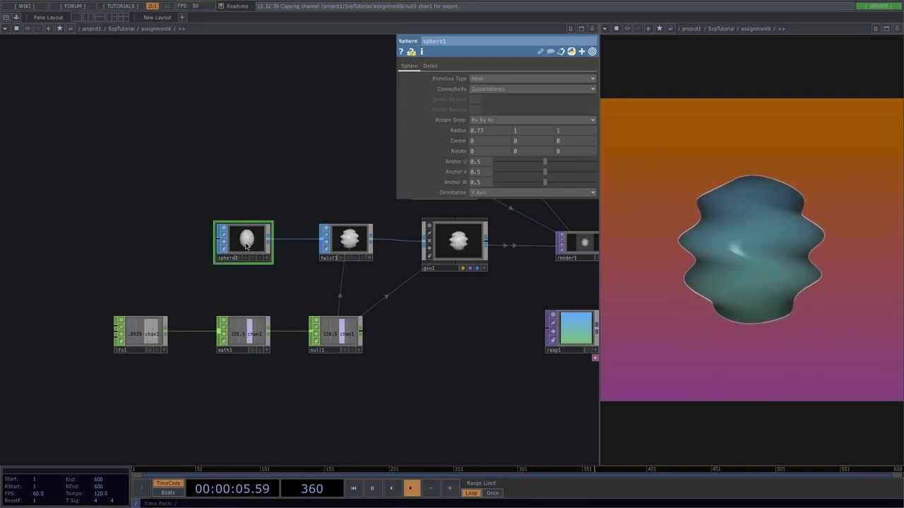
pyautogui.click(431, 66)
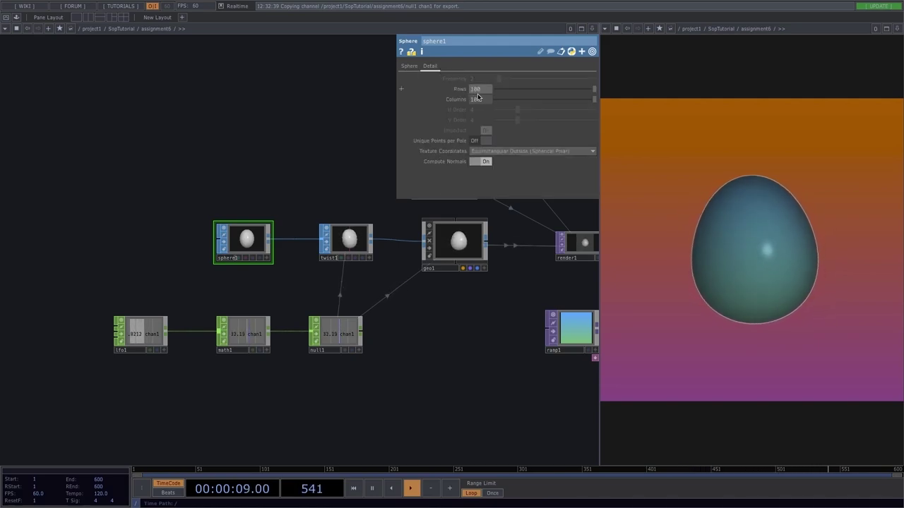
pyautogui.click(409, 66)
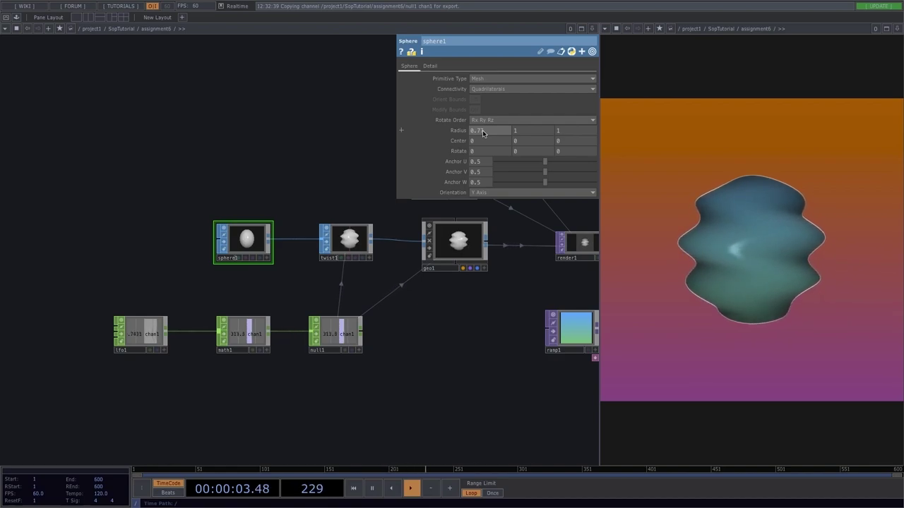
pyautogui.click(149, 336)
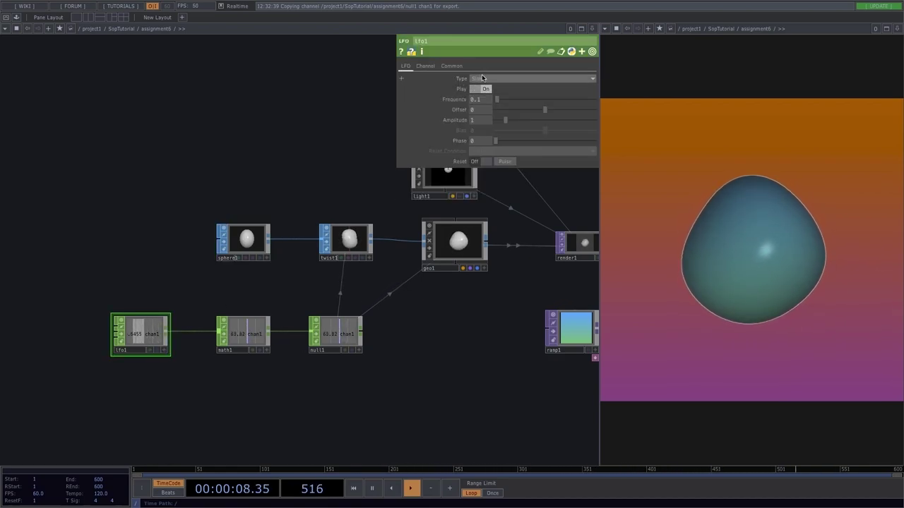
pyautogui.click(246, 336)
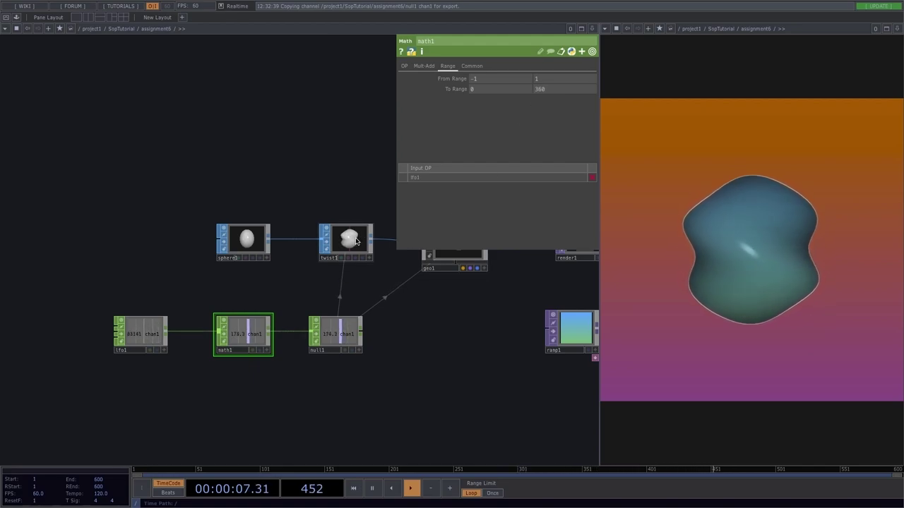
pyautogui.click(342, 255)
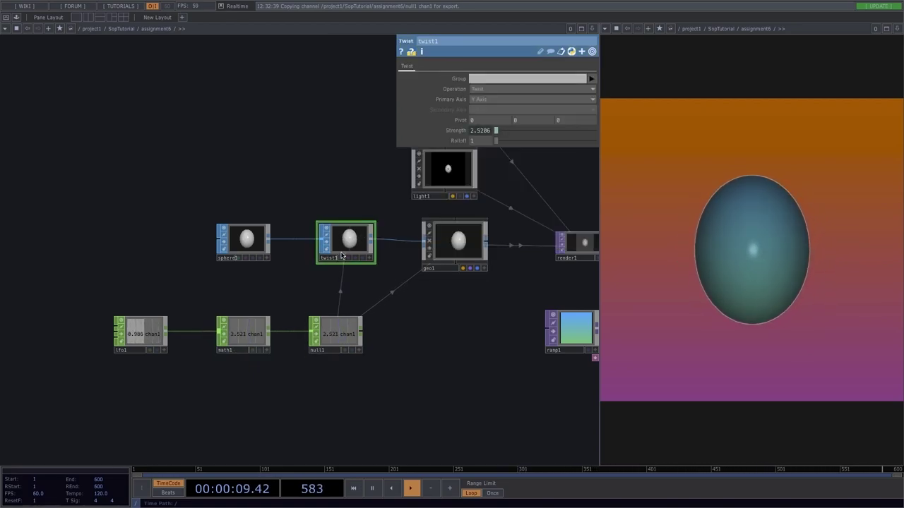
pyautogui.scroll(2, 346, 341)
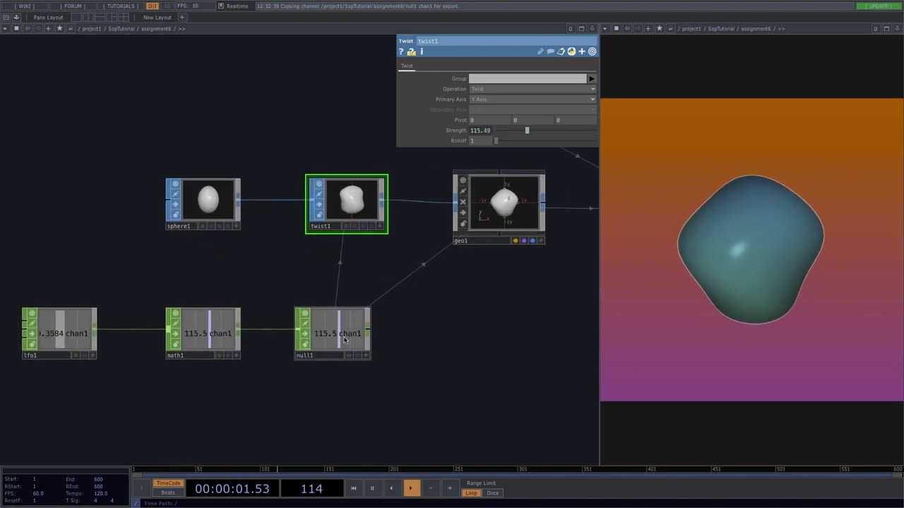
pyautogui.click(500, 200)
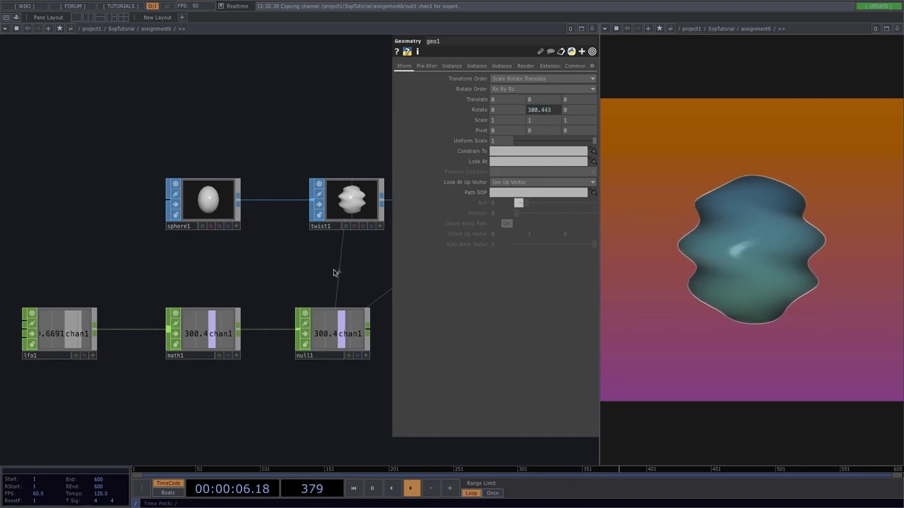
# Step: Examine how geo1, light1 and cam1 feed render1 and how render1 connects to the edge1 and comp1 nodes
pyautogui.moveTo(365, 276); pyautogui.dragTo(60, 270)
pyautogui.scroll(3, 186, 222)
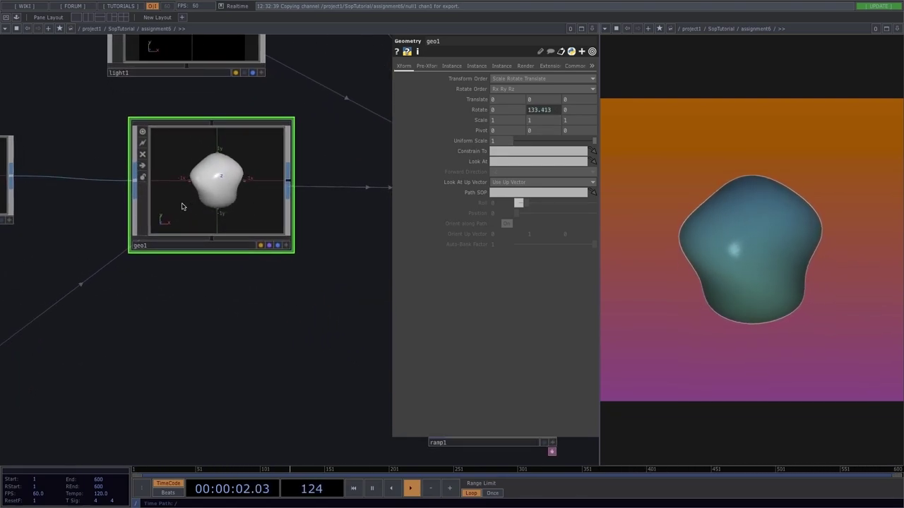
pyautogui.scroll(-4, 209, 199)
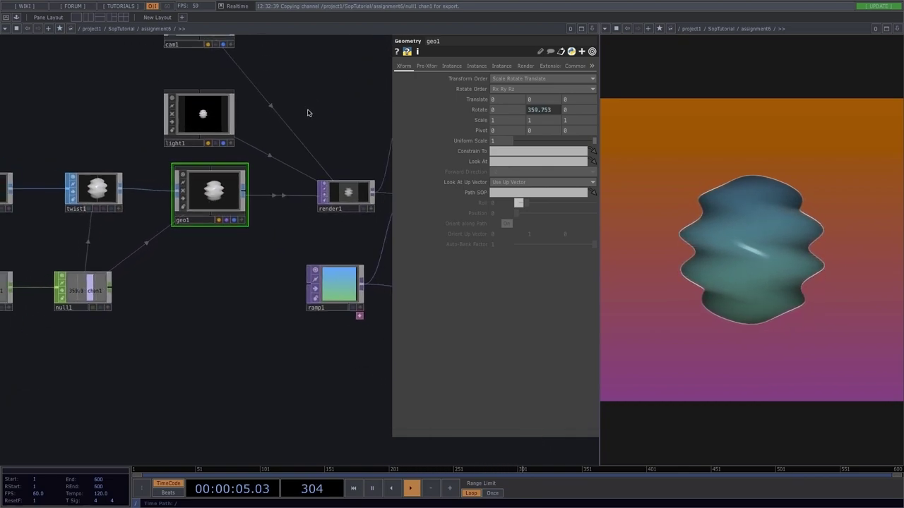
pyautogui.moveTo(247, 61); pyautogui.dragTo(218, 134)
pyautogui.moveTo(262, 292); pyautogui.dragTo(137, 262)
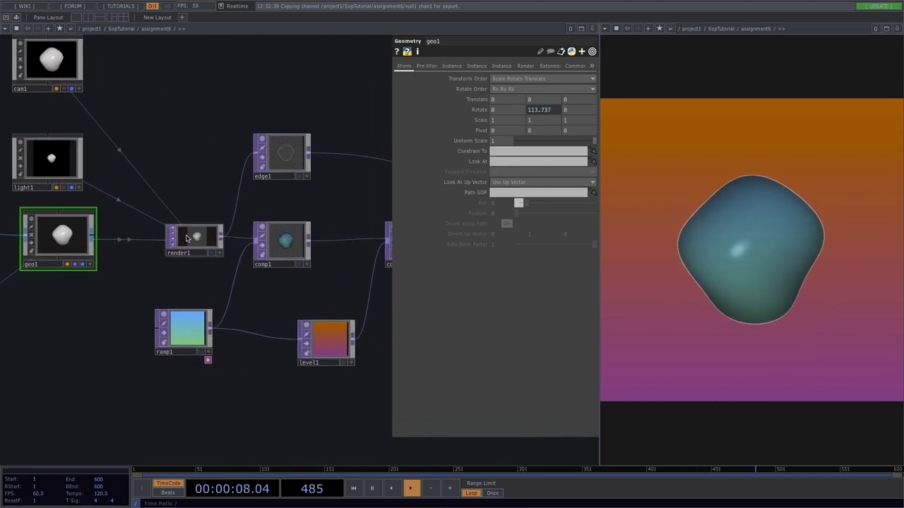
pyautogui.scroll(3, 185, 234)
pyautogui.moveTo(209, 241); pyautogui.dragTo(181, 242)
pyautogui.scroll(3, 180, 241)
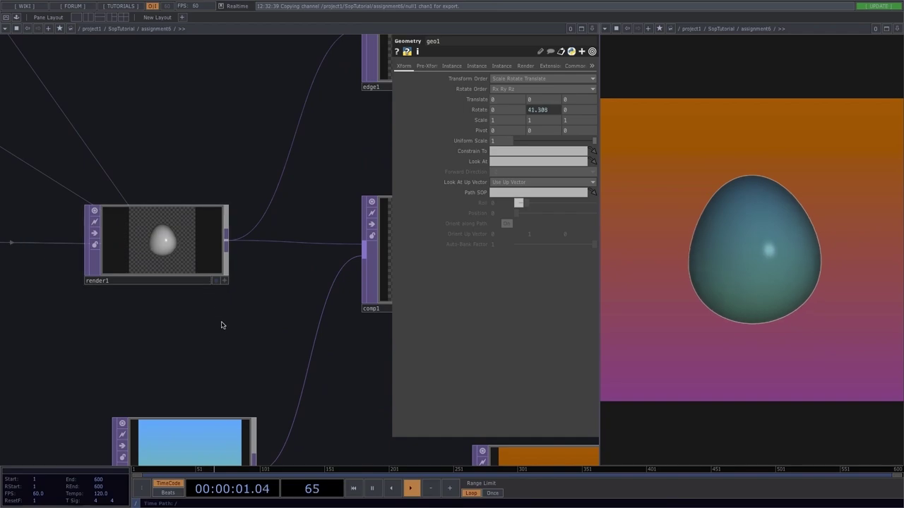
pyautogui.moveTo(222, 323); pyautogui.dragTo(180, 223)
pyautogui.scroll(-2, 179, 223)
pyautogui.scroll(-1, 179, 221)
# Step: Compare the resolution settings of render1 and ramp1, and inspect the operation and inputs of comp1
pyautogui.click(316, 191)
pyautogui.click(145, 177)
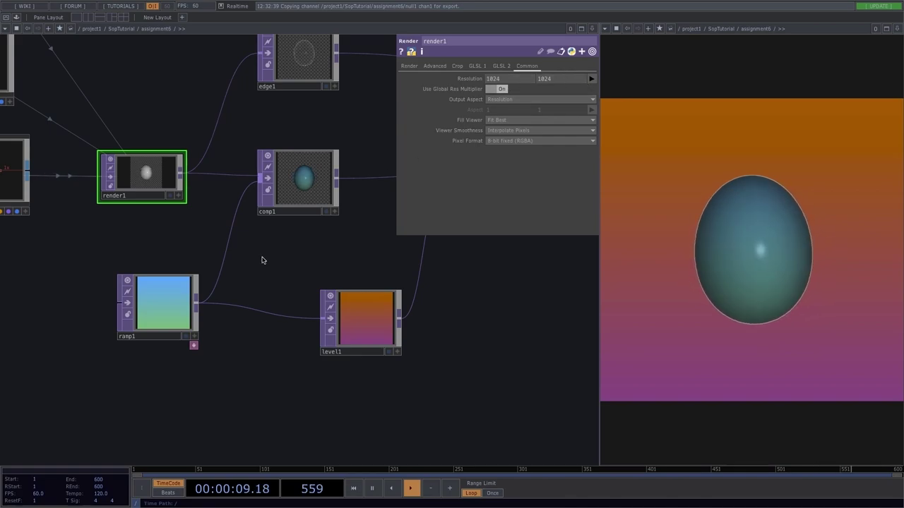
pyautogui.click(160, 302)
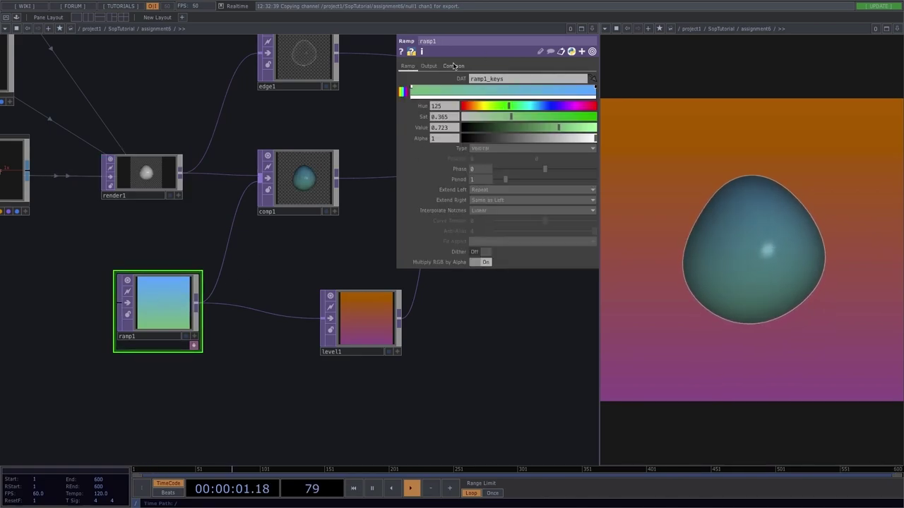
pyautogui.click(453, 66)
pyautogui.click(591, 89)
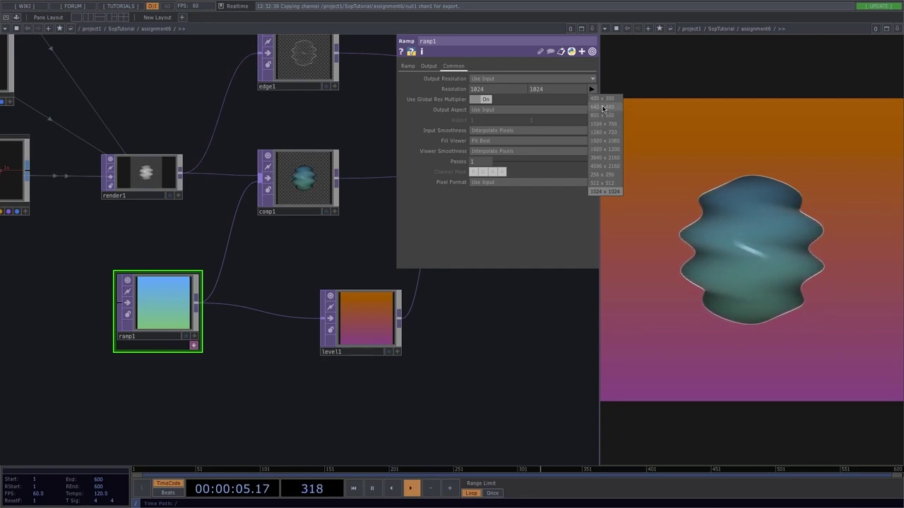
pyautogui.click(606, 175)
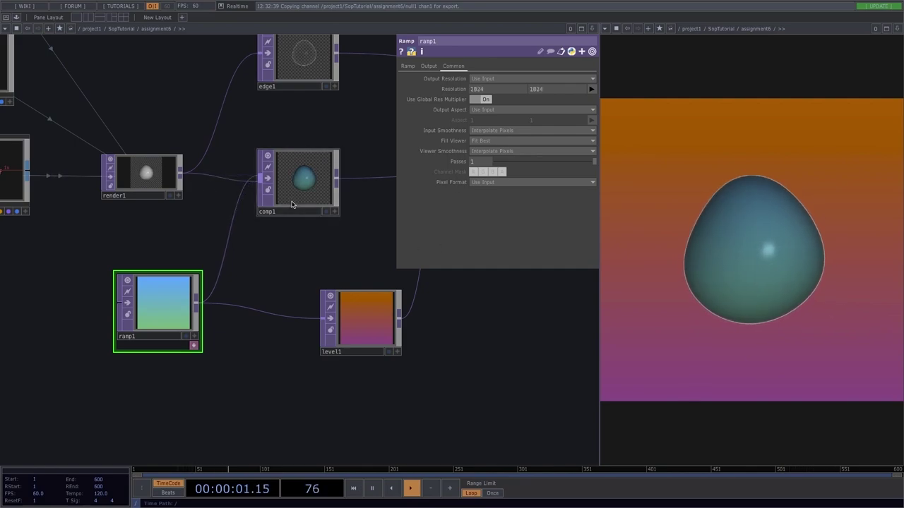
pyautogui.click(144, 175)
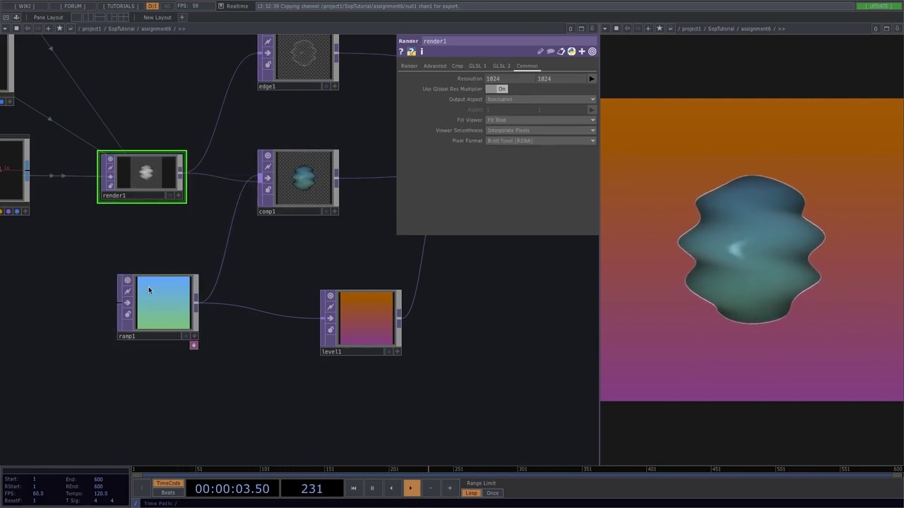
pyautogui.click(293, 187)
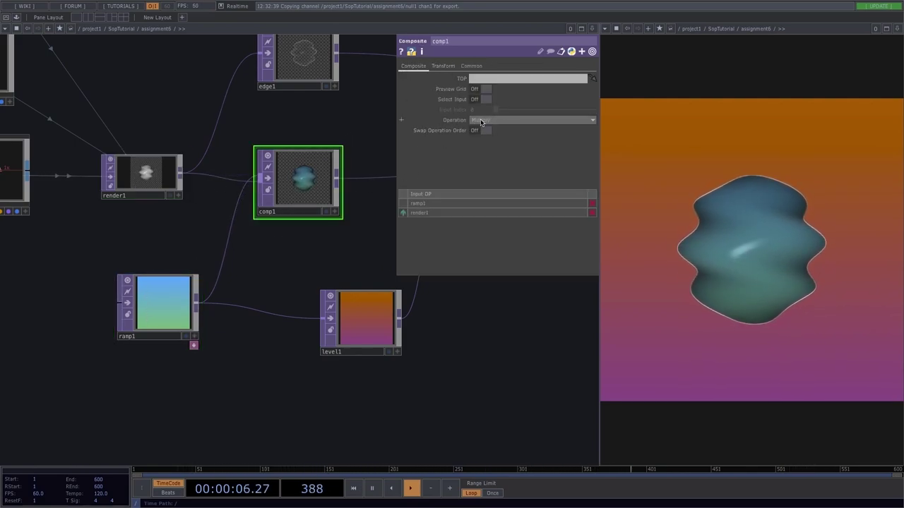
# Step: Examine the previews of comp1 and edge1 and trace how render1 and ramp1 connect to the surrounding TOPs
pyautogui.scroll(6, 298, 191)
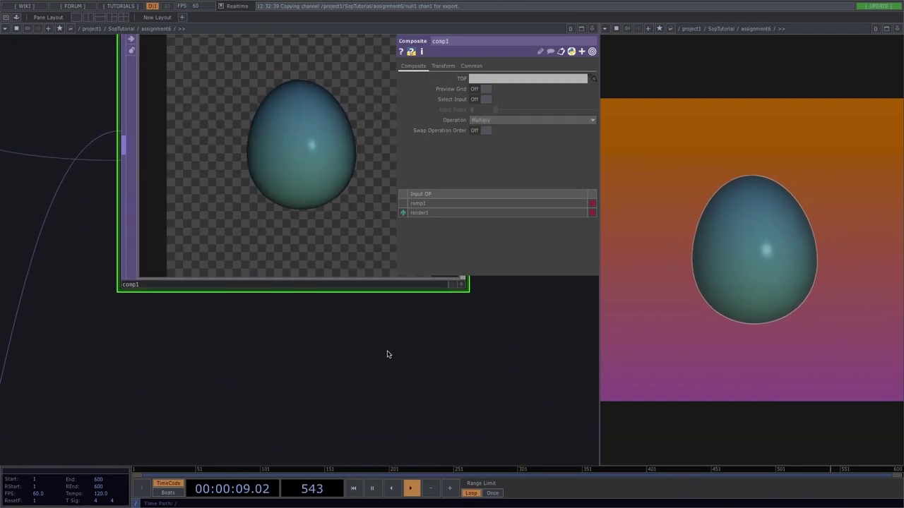
pyautogui.scroll(-5, 171, 363)
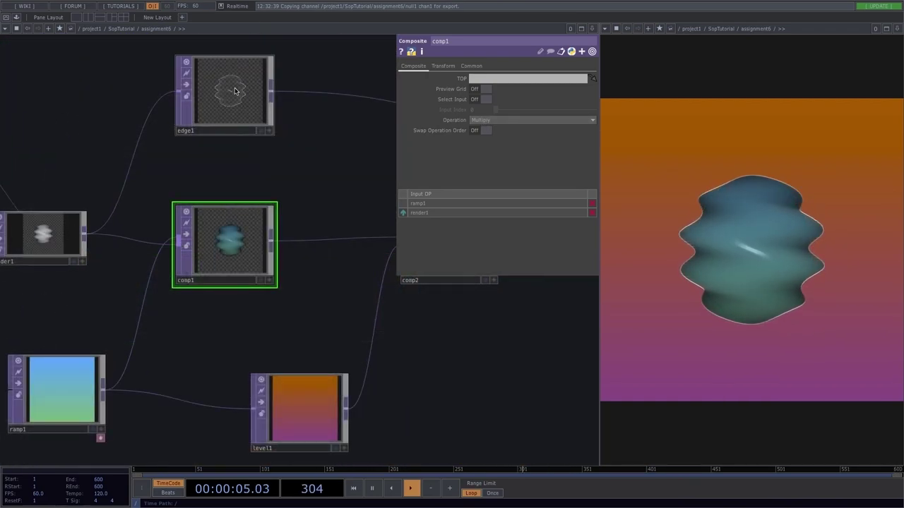
pyautogui.scroll(3, 239, 88)
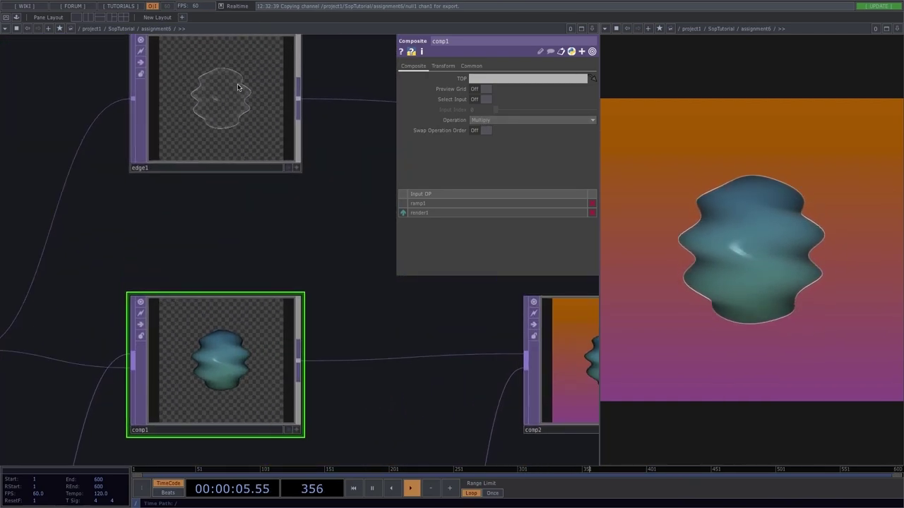
pyautogui.moveTo(173, 208); pyautogui.dragTo(265, 175)
pyautogui.scroll(-1, 261, 231)
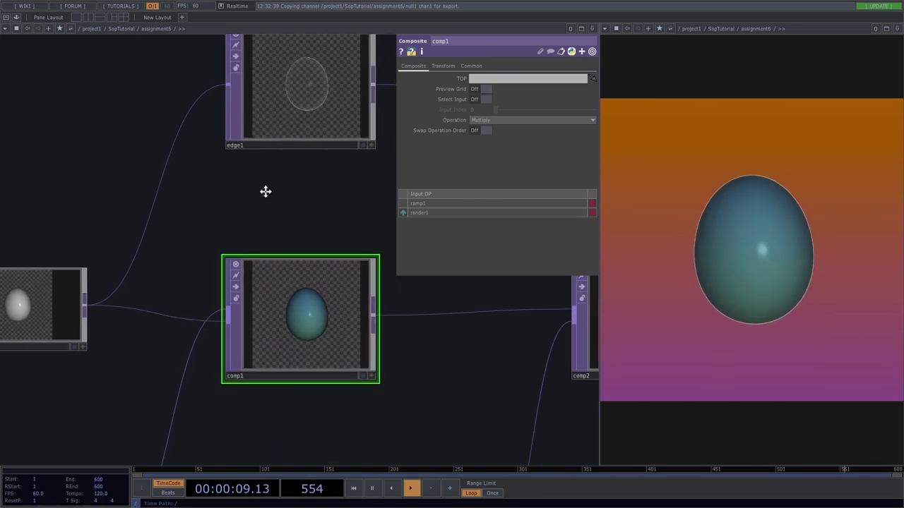
pyautogui.moveTo(278, 193); pyautogui.dragTo(94, 175)
pyautogui.moveTo(300, 234); pyautogui.dragTo(238, 109)
pyautogui.scroll(-4, 230, 145)
pyautogui.moveTo(116, 263); pyautogui.dragTo(201, 237)
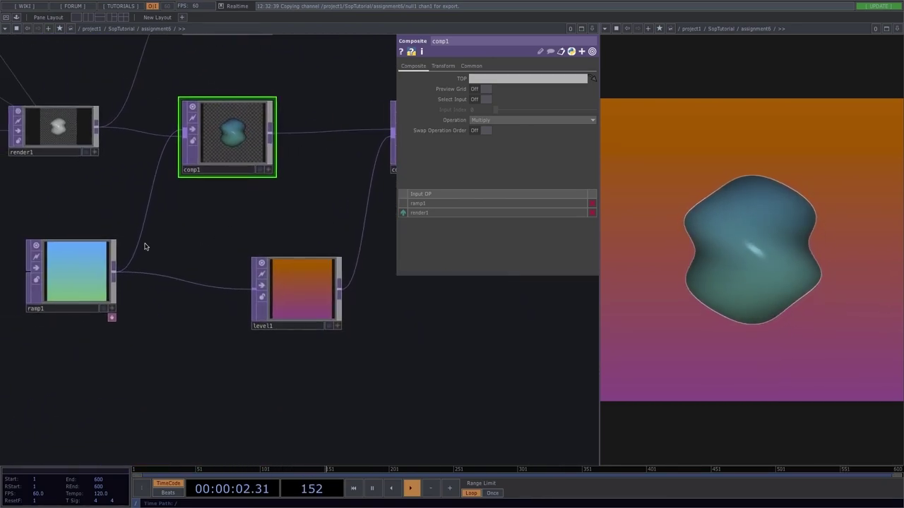
# Step: Inspect level1, comp2 and comp3, checking the composite operations and inputs that lead to null2
pyautogui.click(306, 288)
pyautogui.moveTo(576, 95); pyautogui.dragTo(595, 92)
pyautogui.moveTo(369, 281); pyautogui.dragTo(188, 335)
pyautogui.click(247, 198)
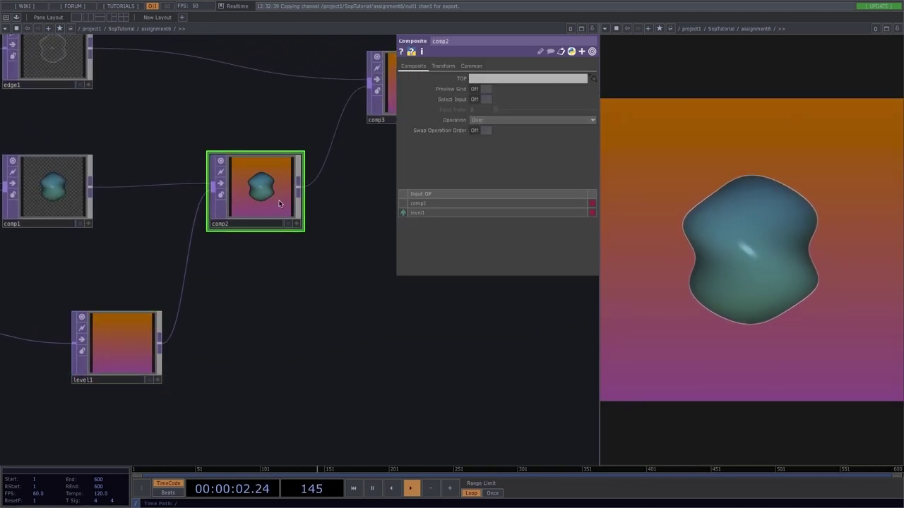
pyautogui.moveTo(365, 191); pyautogui.dragTo(281, 281)
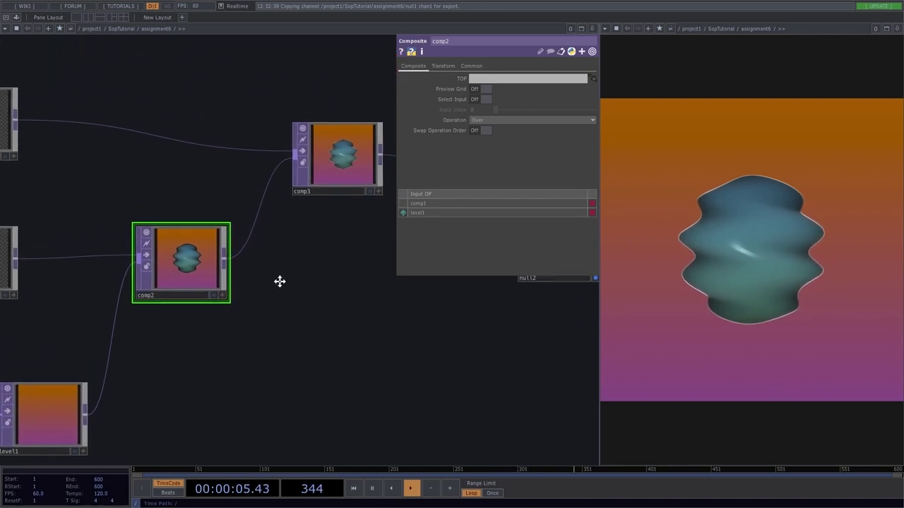
pyautogui.click(342, 182)
pyautogui.moveTo(173, 224); pyautogui.dragTo(278, 224)
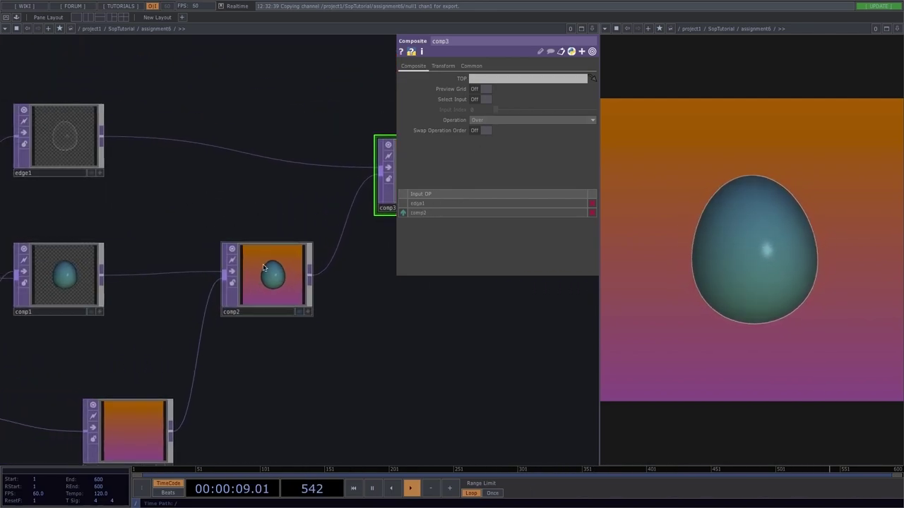
pyautogui.moveTo(246, 199); pyautogui.dragTo(151, 170)
pyautogui.scroll(-3, 342, 279)
pyautogui.moveTo(381, 325); pyautogui.dragTo(195, 284)
pyautogui.scroll(-3, 308, 233)
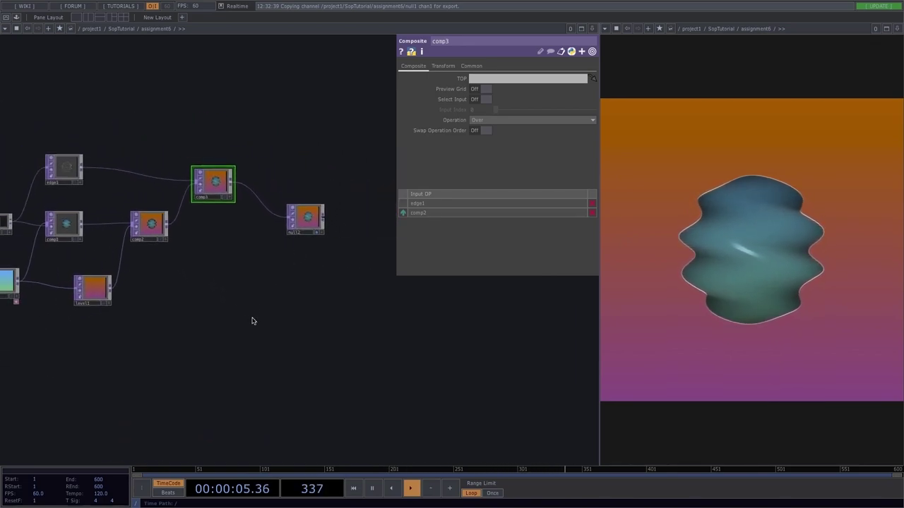
# Step: Review the whole assignment6 network, from the sphere and LFO nodes through the render to the final composite
pyautogui.moveTo(239, 327); pyautogui.dragTo(365, 323)
pyautogui.scroll(-2, 365, 323)
pyautogui.scroll(-1, 199, 363)
pyautogui.moveTo(198, 363); pyautogui.dragTo(239, 359)
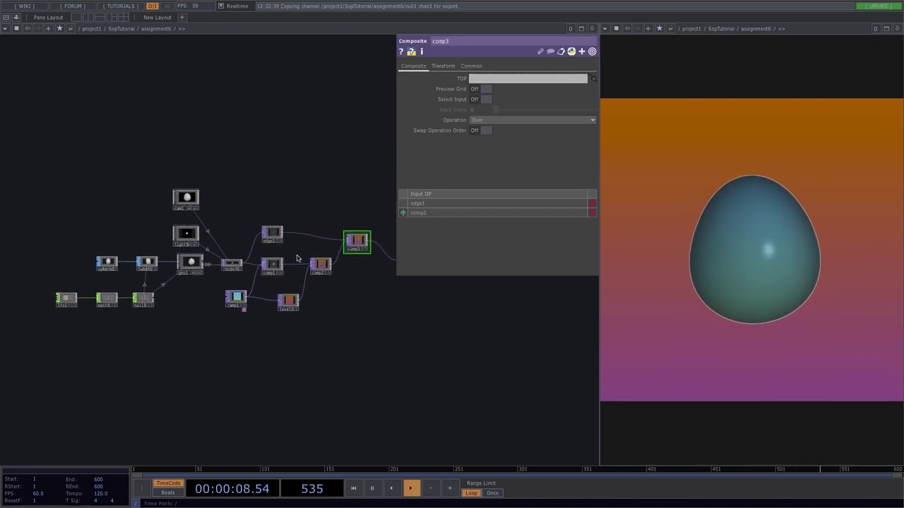
pyautogui.scroll(2, 161, 332)
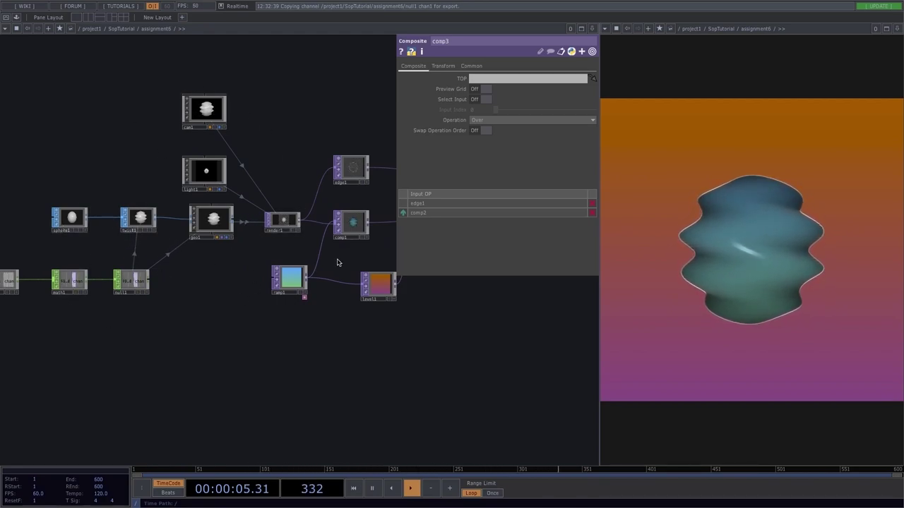
pyautogui.moveTo(337, 262); pyautogui.dragTo(202, 247)
pyautogui.scroll(-6, 289, 316)
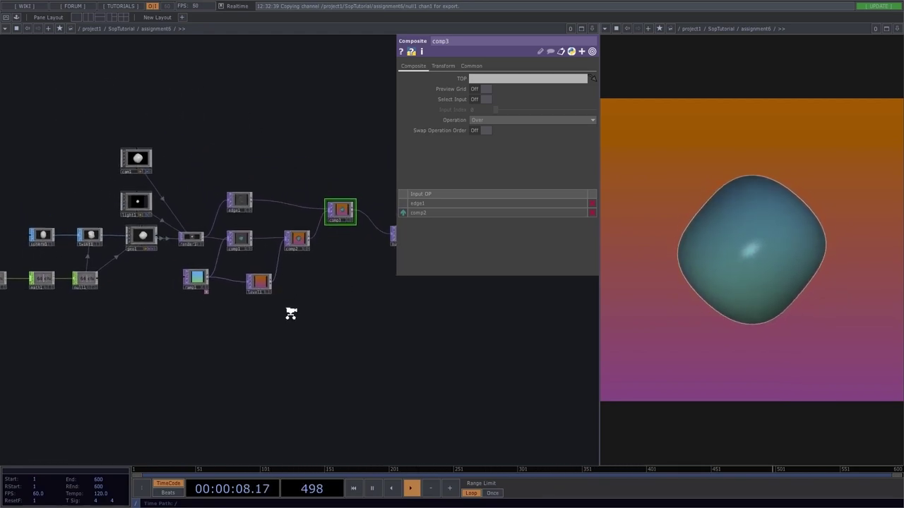
# Step: Leave the assignment6 and SopTutorial networks and return to the project1 level around the SopTutorial component
pyautogui.scroll(-4, 289, 315)
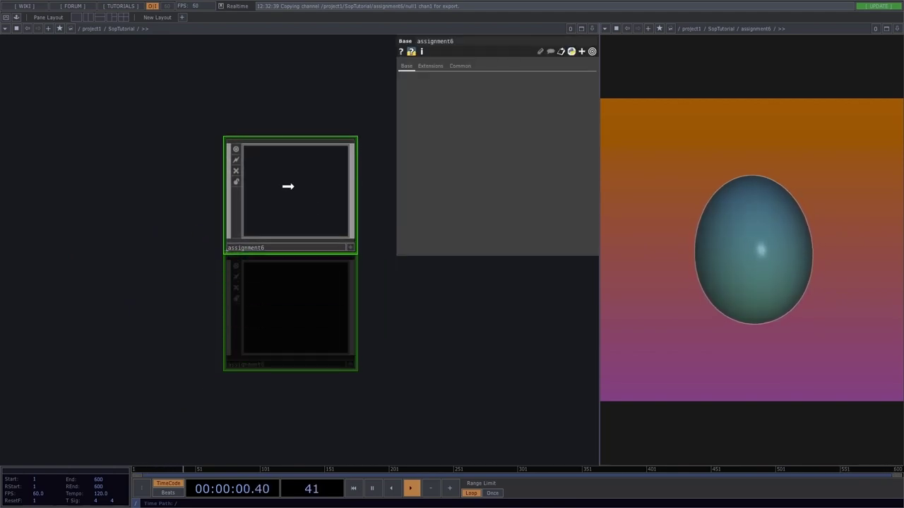
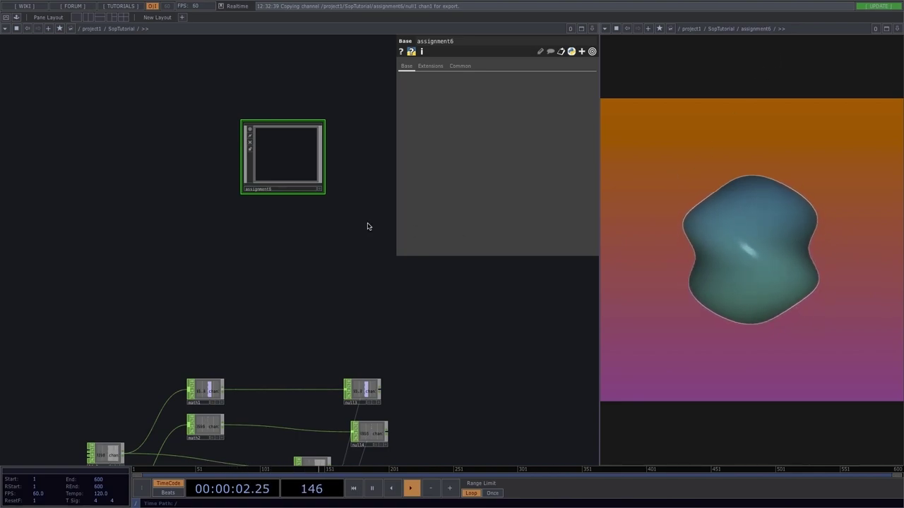
pyautogui.moveTo(306, 248); pyautogui.dragTo(308, 234)
pyautogui.moveTo(308, 236); pyautogui.dragTo(315, 264, button='middle')
pyautogui.moveTo(313, 255); pyautogui.dragTo(305, 205)
pyautogui.scroll(-6, 303, 204)
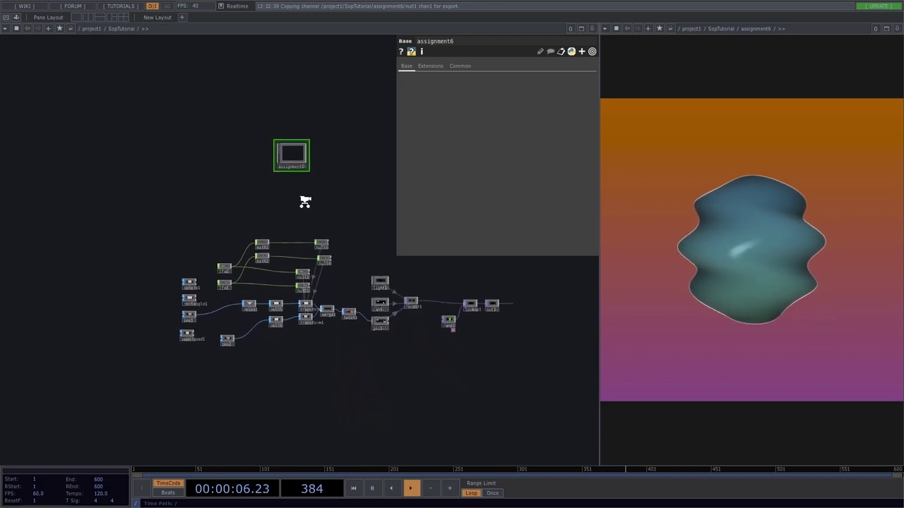
pyautogui.scroll(-5, 305, 205)
pyautogui.scroll(-3, 326, 392)
pyautogui.moveTo(324, 395)
pyautogui.mouseDown()
pyautogui.moveTo(361, 259)
pyautogui.moveTo(367, 261)
pyautogui.moveTo(292, 289)
pyautogui.moveTo(480, 276)
pyautogui.moveTo(414, 281)
pyautogui.moveTo(327, 321)
pyautogui.moveTo(314, 382)
pyautogui.mouseUp()
pyautogui.moveTo(305, 252); pyautogui.dragTo(251, 100)
pyautogui.scroll(4, 251, 100)
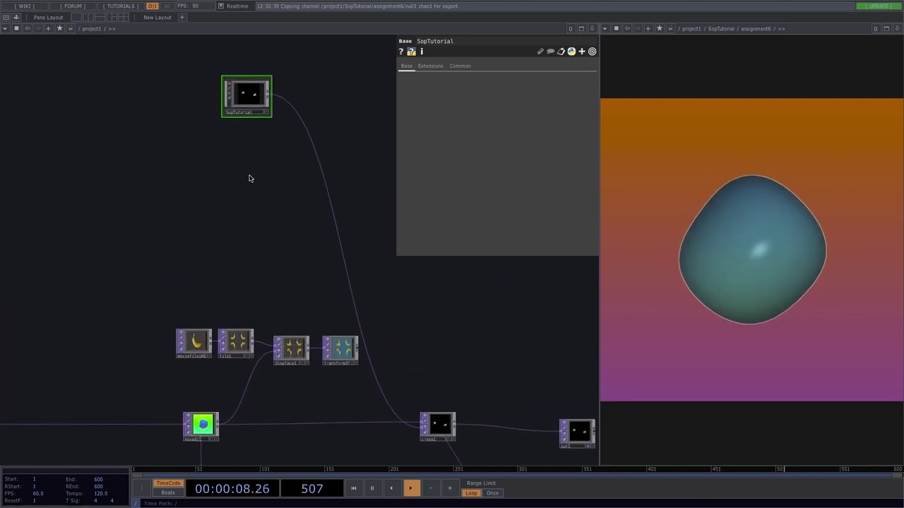
# Step: Add a Base COMP just below the SopTutorial component in the project1 network
pyautogui.press('Tab')
pyautogui.click(101, 61)
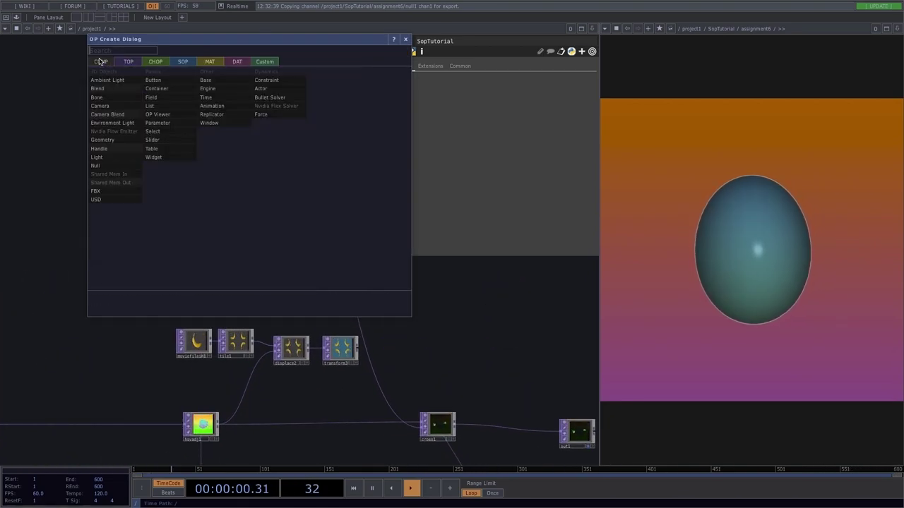
pyautogui.click(206, 81)
pyautogui.click(242, 145)
pyautogui.scroll(1, 243, 146)
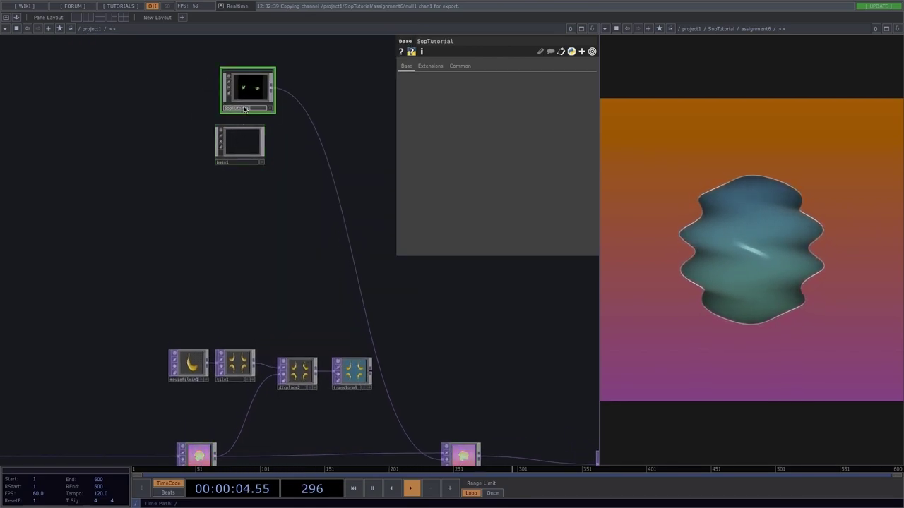
# Step: Rename the new Base component SopTutorial1
pyautogui.click(229, 163)
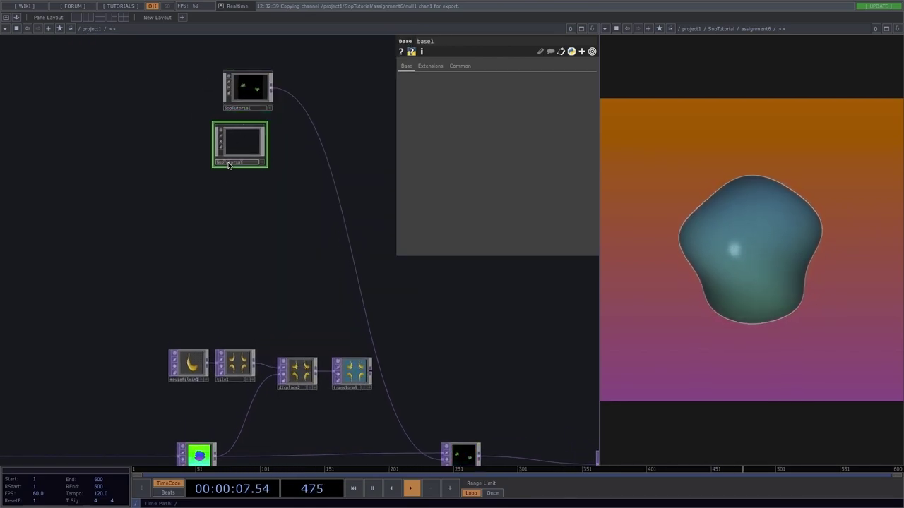
pyautogui.write('SopTutorial')
pyautogui.press('Return')
pyautogui.scroll(1, 260, 196)
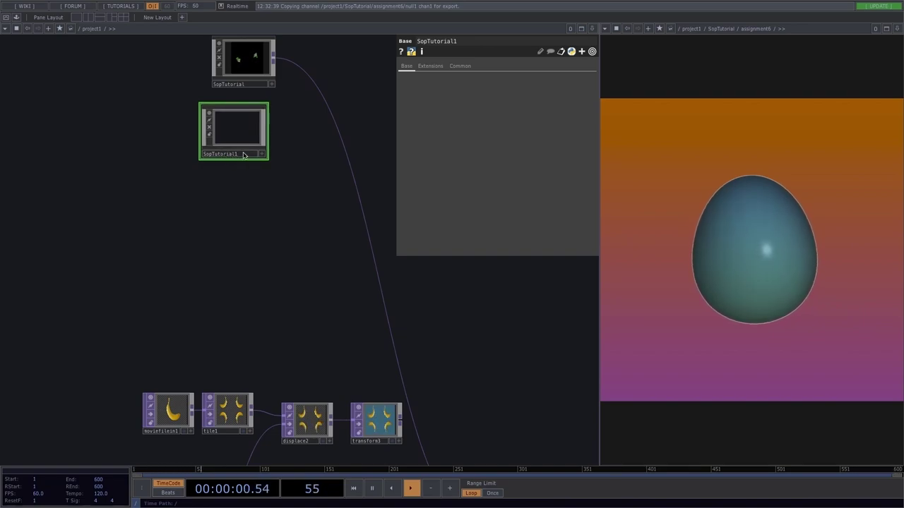
pyautogui.scroll(2, 236, 174)
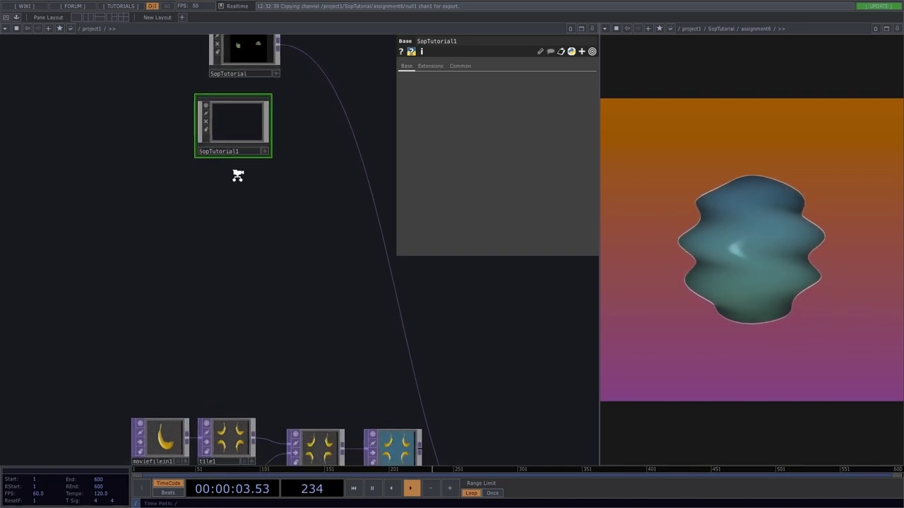
# Step: Enter the empty SopTutorial1 component and close the second pane showing the assignment6 output
pyautogui.moveTo(208, 244); pyautogui.dragTo(159, 350)
pyautogui.moveTo(174, 227); pyautogui.dragTo(188, 241)
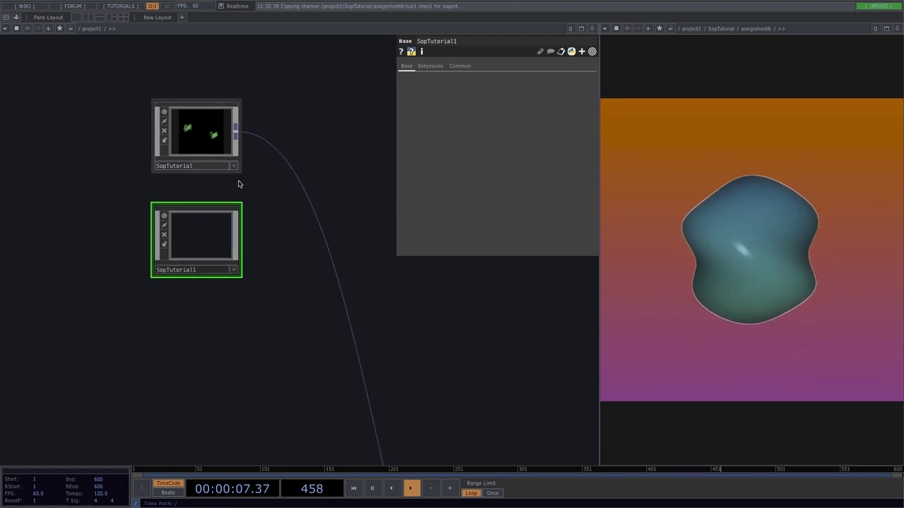
pyautogui.doubleClick(204, 232)
pyautogui.click(896, 29)
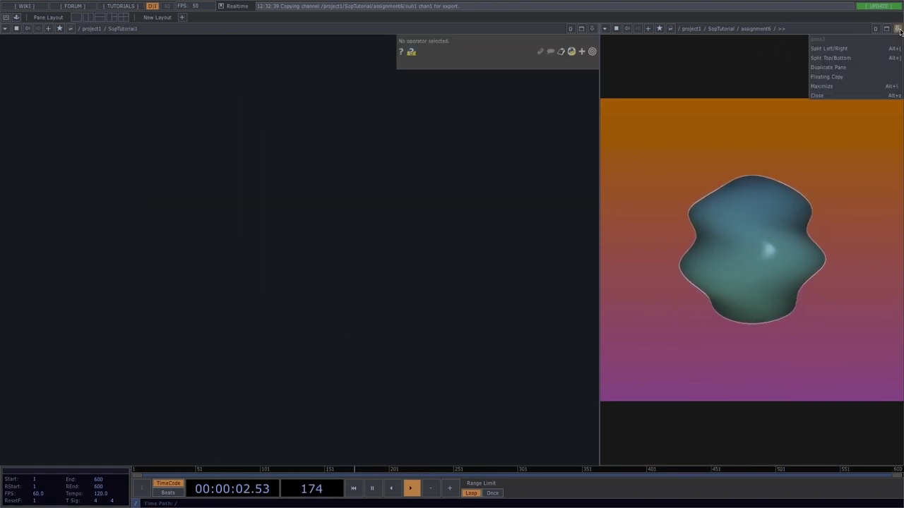
pyautogui.click(844, 97)
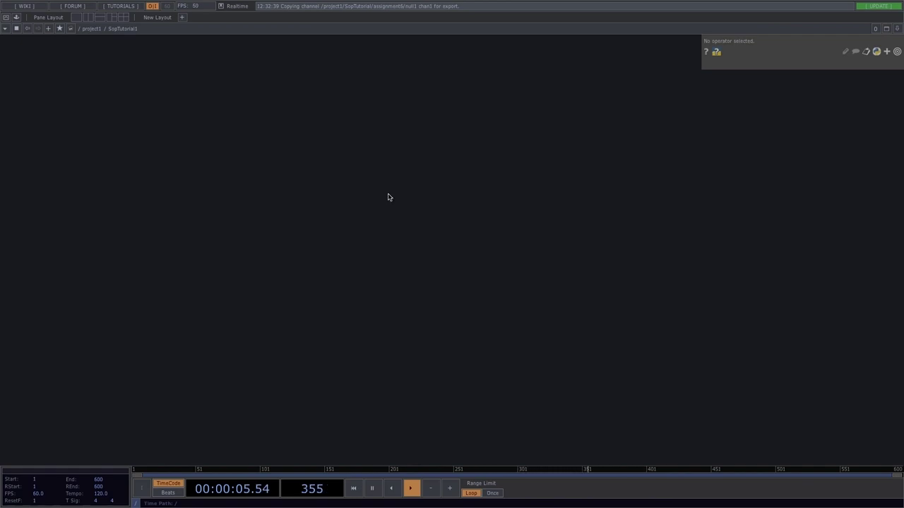
# Step: Add a Superquad SOP to the empty SopTutorial1 network
pyautogui.press('Tab')
pyautogui.press('Tab')
pyautogui.press('Tab')
pyautogui.press('Tab')
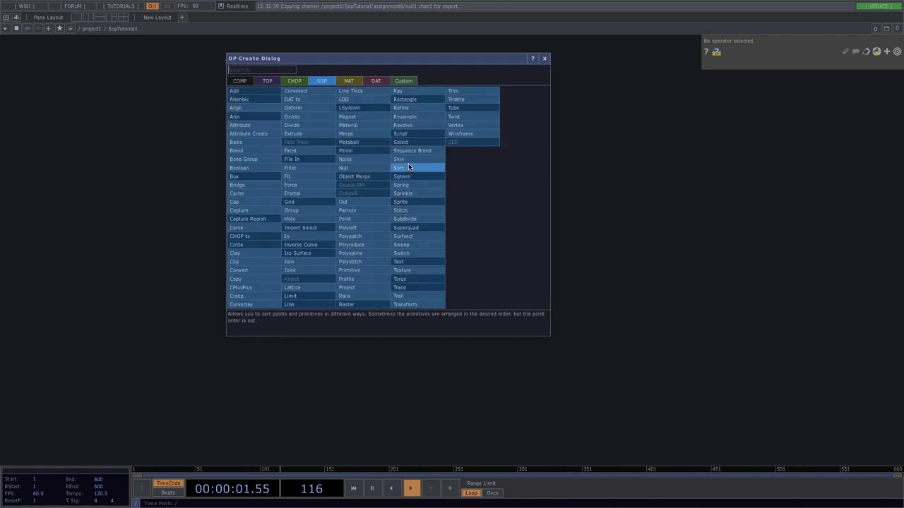
pyautogui.click(406, 227)
pyautogui.click(242, 226)
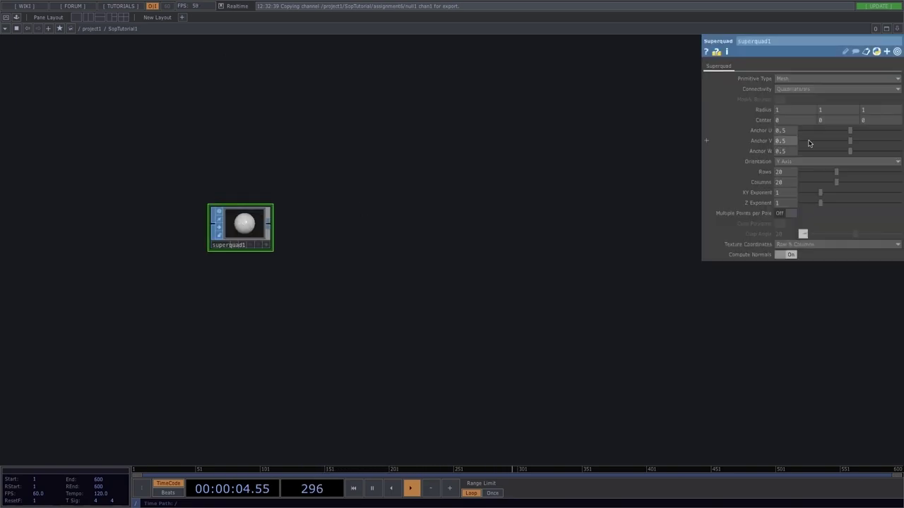
# Step: Shape superquad1 into a pointed diamond by setting its XY Exponent to about 2.52 and Z Exponent to about 1.62
pyautogui.scroll(3, 250, 242)
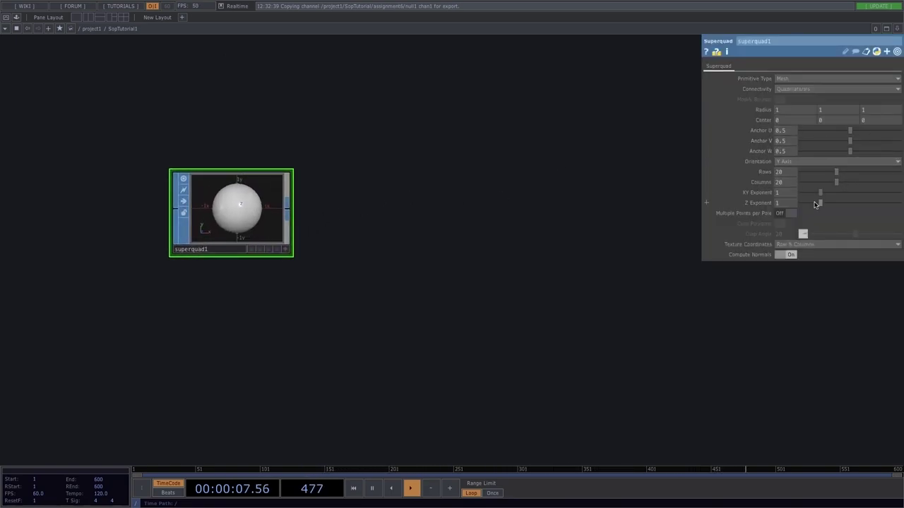
pyautogui.moveTo(819, 192); pyautogui.dragTo(863, 190)
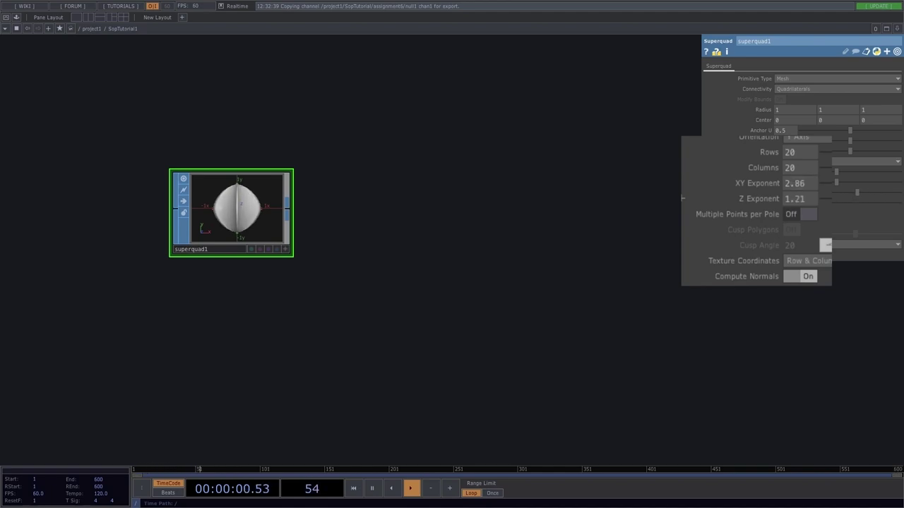
pyautogui.scroll(3, 304, 222)
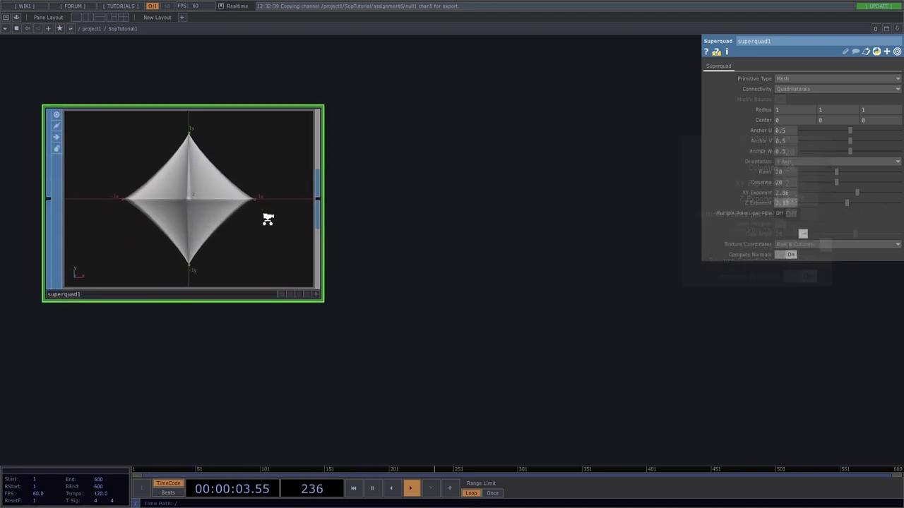
pyautogui.moveTo(846, 203)
pyautogui.mouseDown()
pyautogui.moveTo(808, 196)
pyautogui.moveTo(850, 195)
pyautogui.mouseUp()
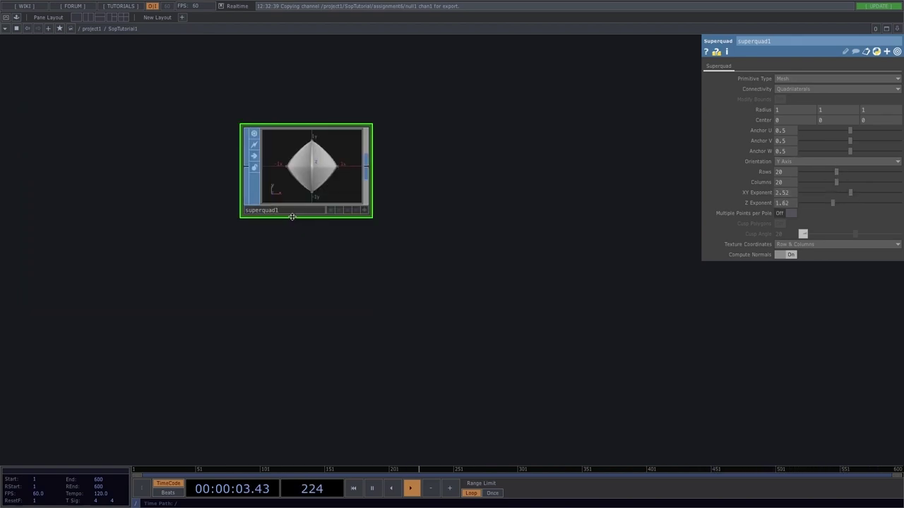
# Step: Add a Torus SOP below superquad1 with Z Axis orientation and a radius of 2.1 by 0.3
pyautogui.press('Tab')
pyautogui.write('to')
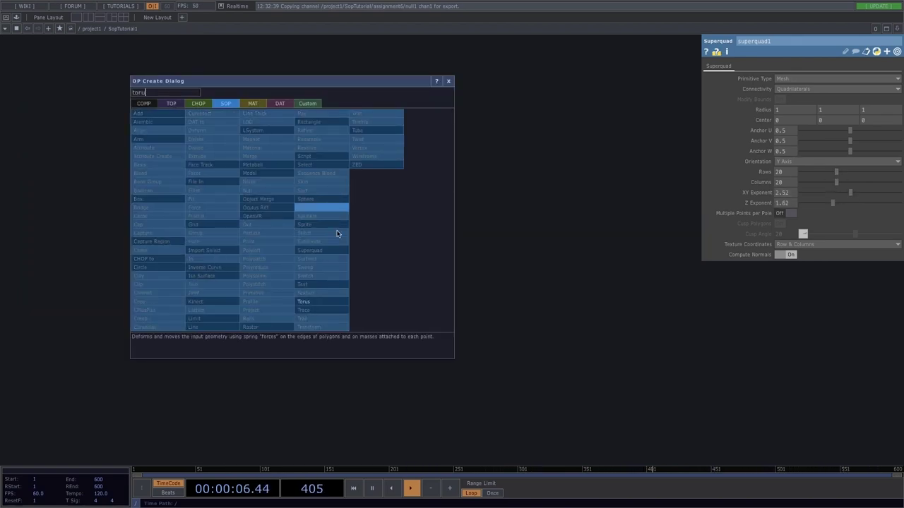
pyautogui.click(317, 305)
pyautogui.click(311, 294)
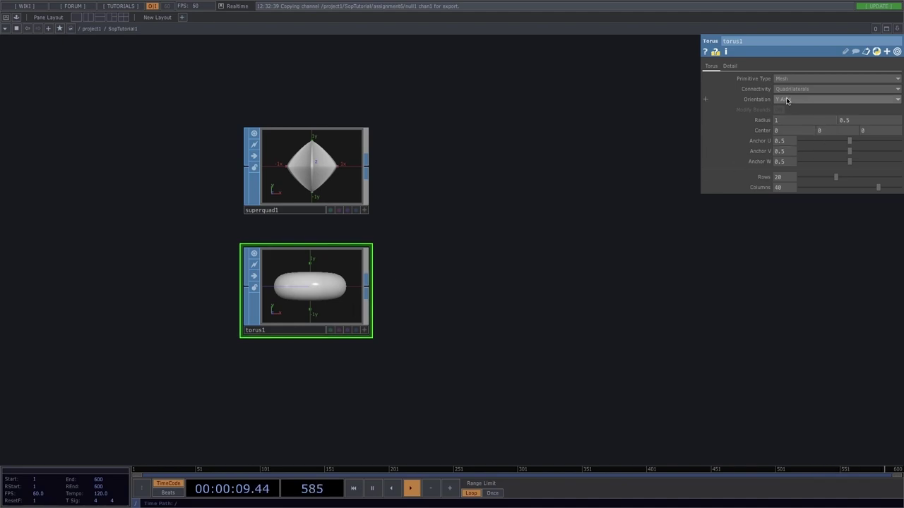
pyautogui.click(786, 125)
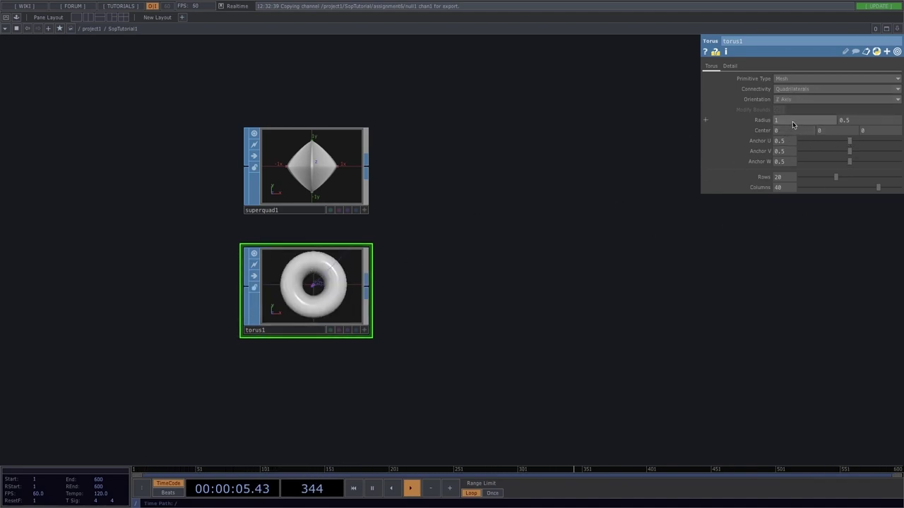
pyautogui.moveTo(793, 124); pyautogui.dragTo(872, 105, button='middle')
# Step: Add a Grid SOP below torus1
pyautogui.moveTo(416, 328); pyautogui.dragTo(425, 309, button='middle')
pyautogui.moveTo(425, 308); pyautogui.dragTo(433, 262)
pyautogui.doubleClick(428, 287)
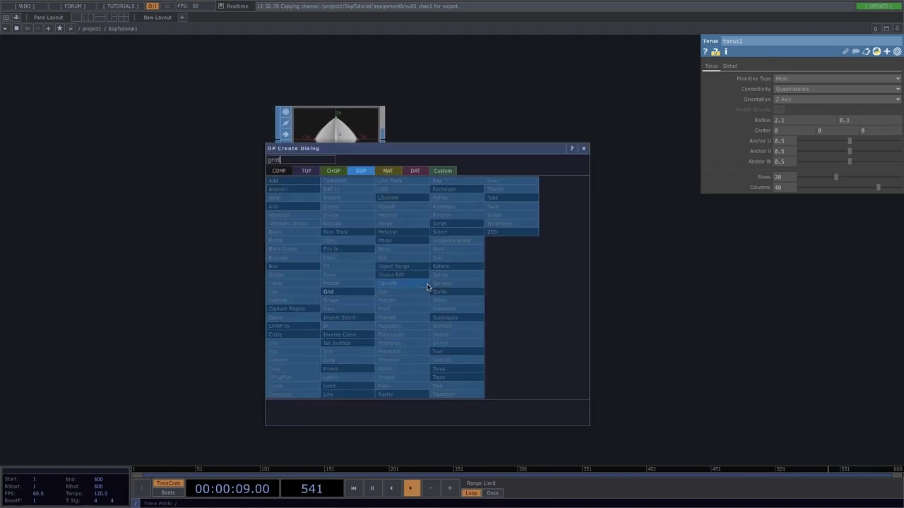
pyautogui.click(328, 291)
pyautogui.click(316, 367)
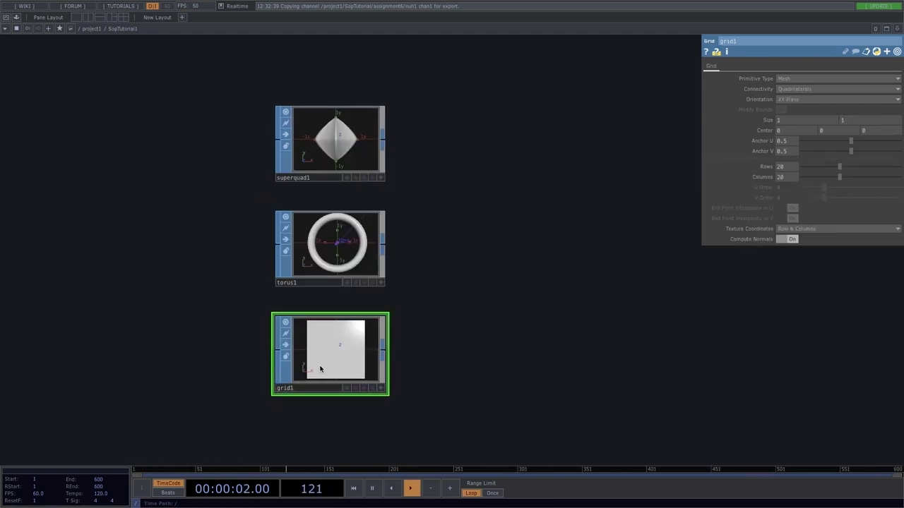
# Step: Add a Noise SOP fed by grid1 and place it beside the grid
pyautogui.scroll(-3, 320, 369)
pyautogui.moveTo(455, 383); pyautogui.dragTo(385, 270)
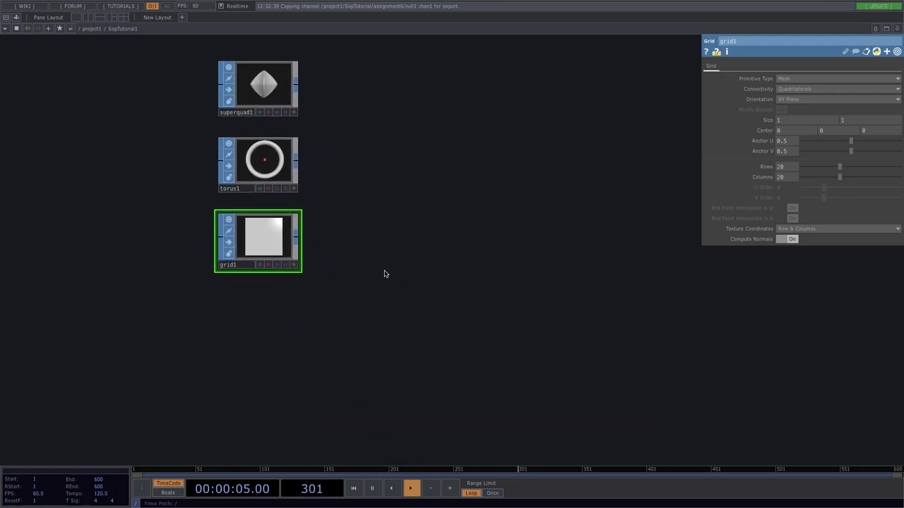
pyautogui.scroll(4, 385, 271)
pyautogui.moveTo(294, 259); pyautogui.dragTo(308, 298)
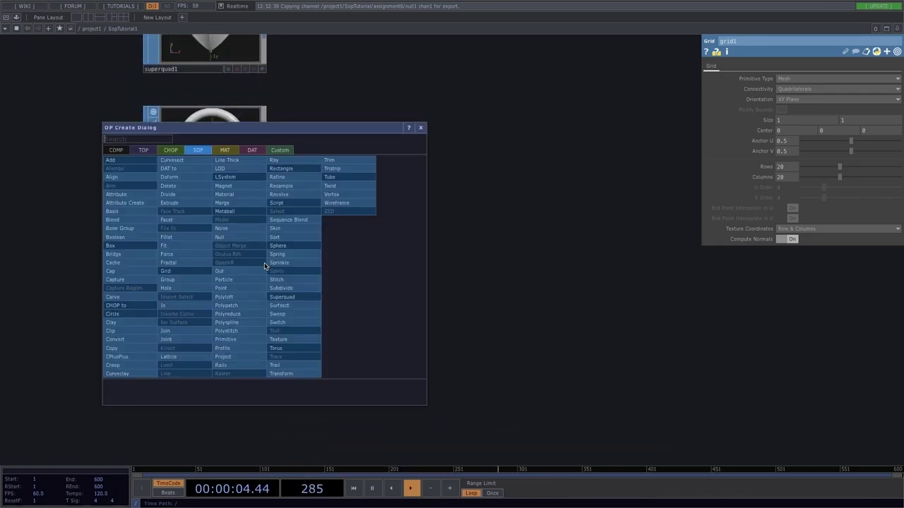
pyautogui.click(221, 228)
pyautogui.click(308, 224)
pyautogui.scroll(2, 408, 270)
pyautogui.scroll(1, 347, 261)
pyautogui.scroll(-1, 339, 273)
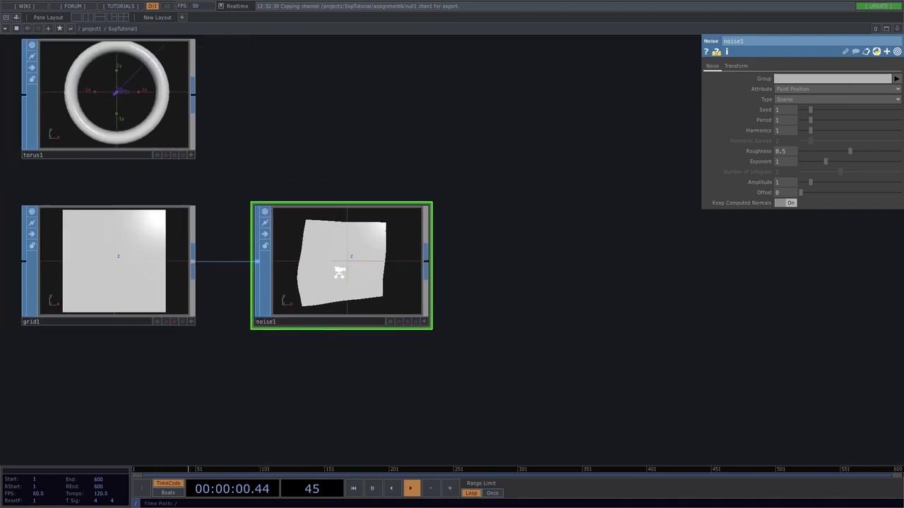
pyautogui.scroll(-1, 338, 271)
pyautogui.scroll(3, 338, 271)
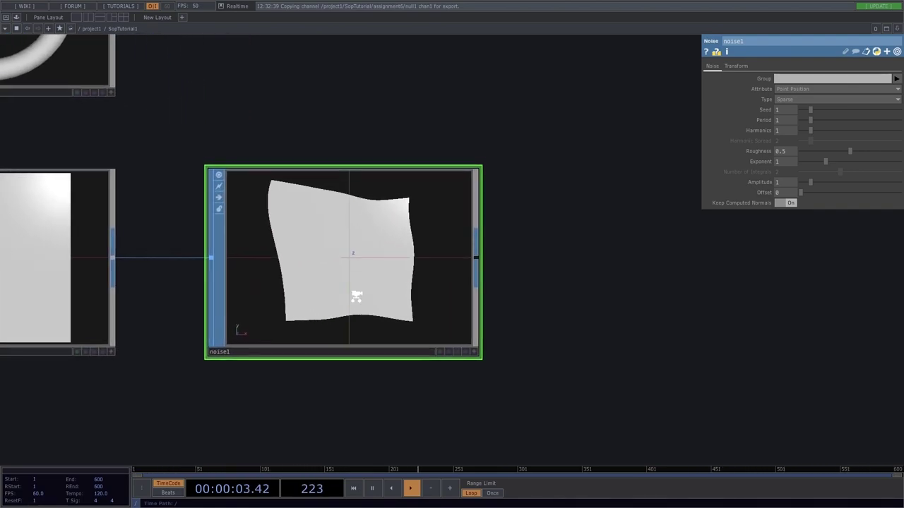
pyautogui.scroll(-2, 356, 297)
pyautogui.moveTo(468, 313); pyautogui.dragTo(382, 306)
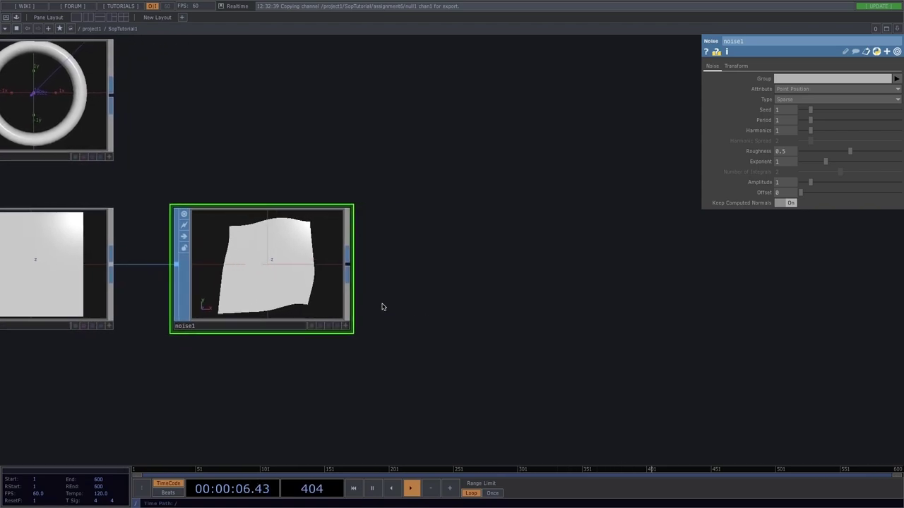
pyautogui.scroll(-2, 382, 306)
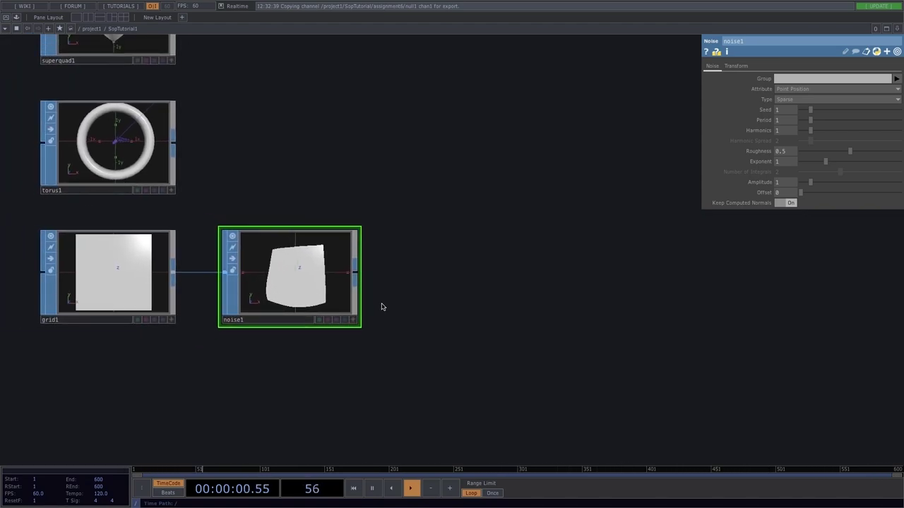
# Step: Turn on the point normals display in grid1's viewer, tilt the grid to examine them, and turn the normals off again
pyautogui.click(172, 323)
pyautogui.rightClick(147, 238)
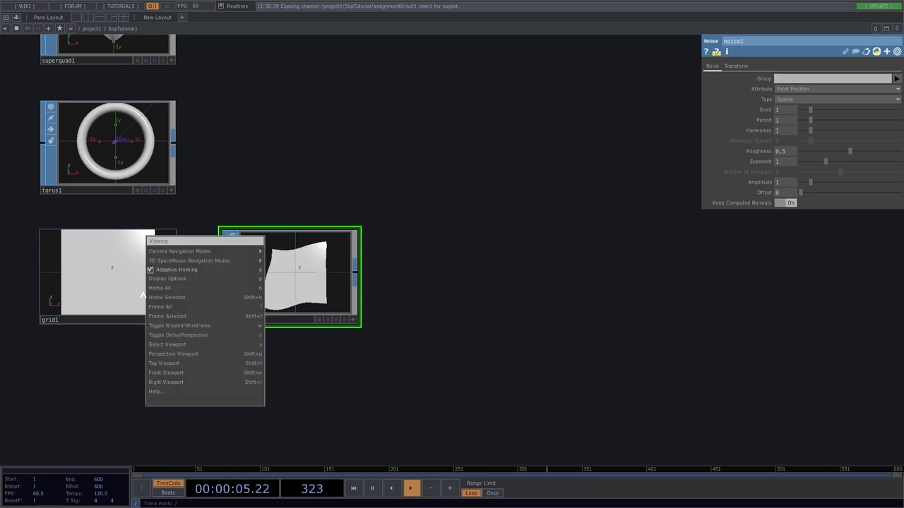
pyautogui.moveTo(178, 262)
pyautogui.click(180, 279)
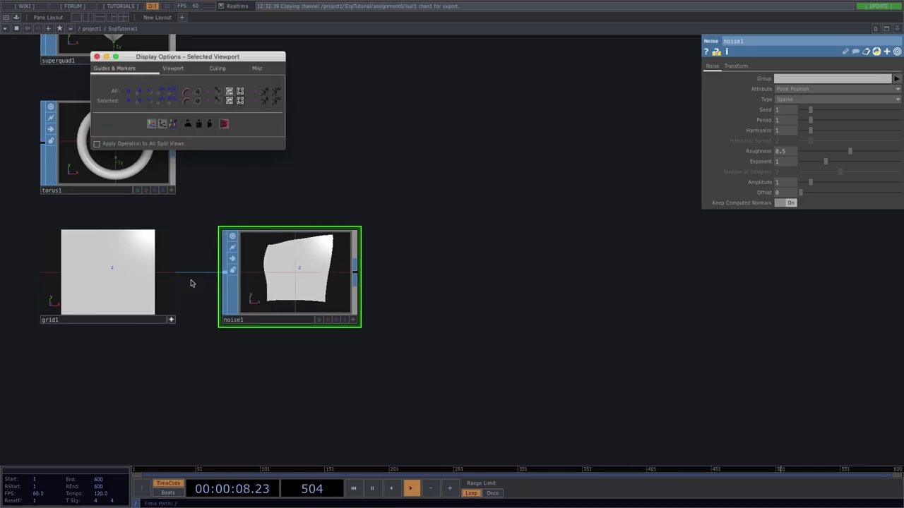
pyautogui.click(149, 92)
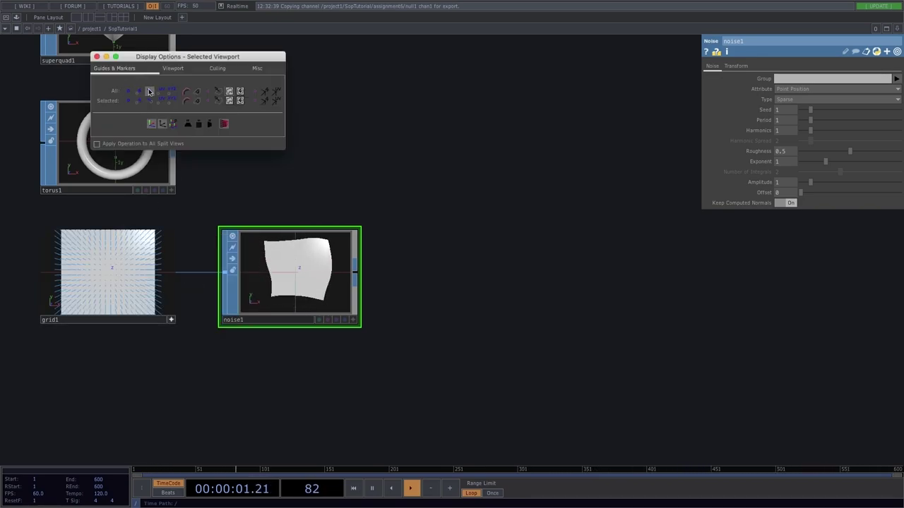
pyautogui.moveTo(117, 268); pyautogui.dragTo(119, 238)
pyautogui.click(149, 92)
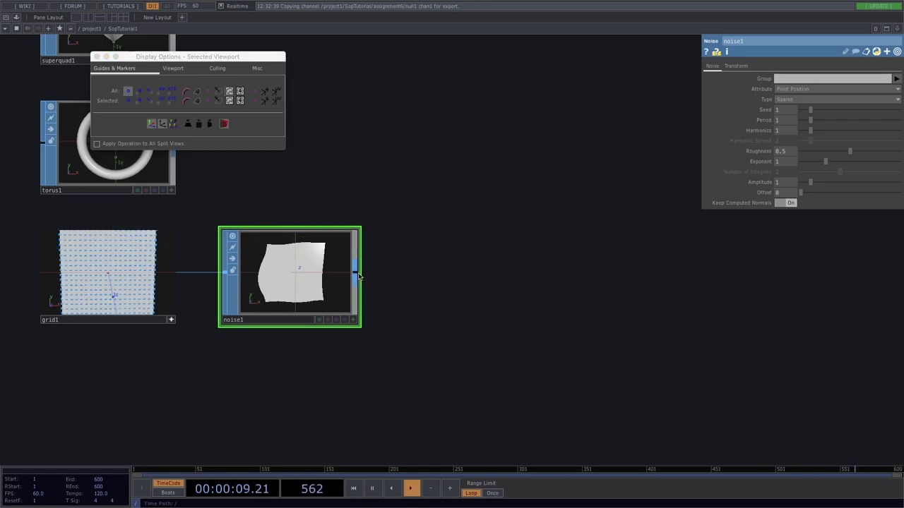
# Step: Add an Attribute Create SOP after noise1, turn on Compute Normals and Compute Tangents, and close the display options
pyautogui.rightClick(355, 272)
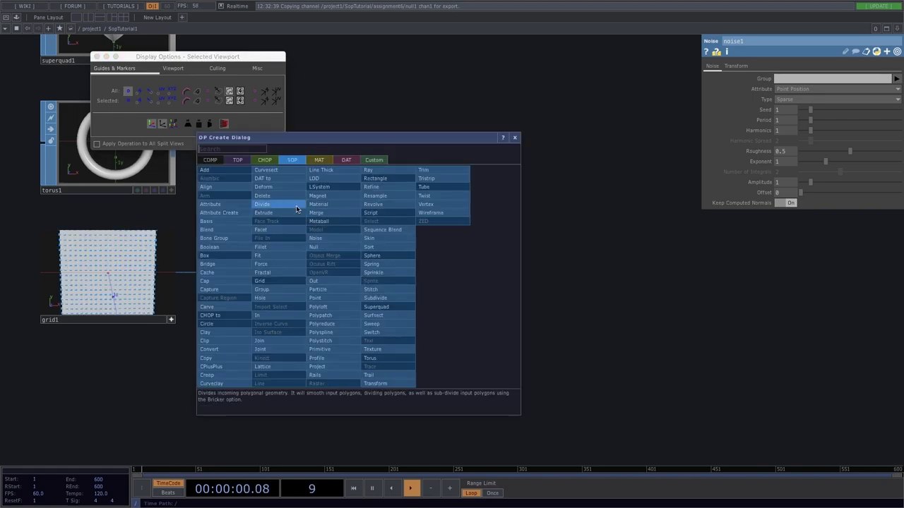
pyautogui.click(219, 213)
pyautogui.click(456, 274)
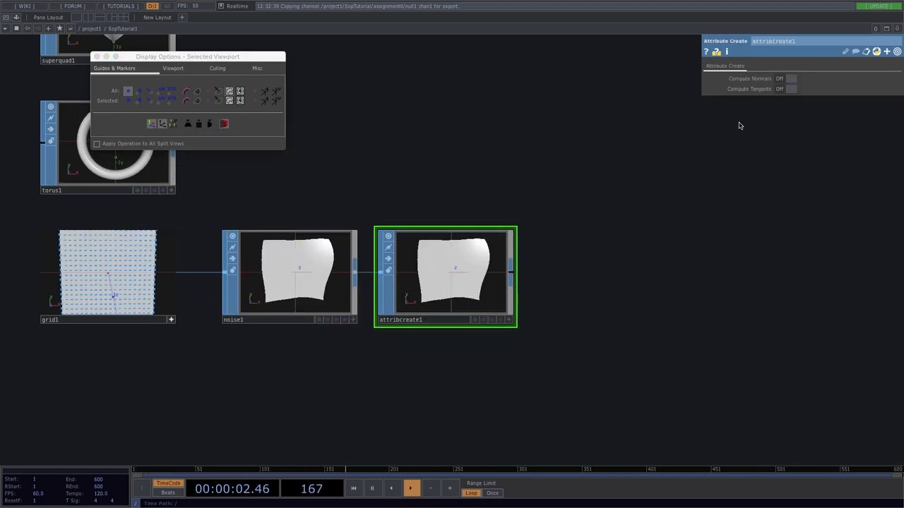
pyautogui.click(786, 80)
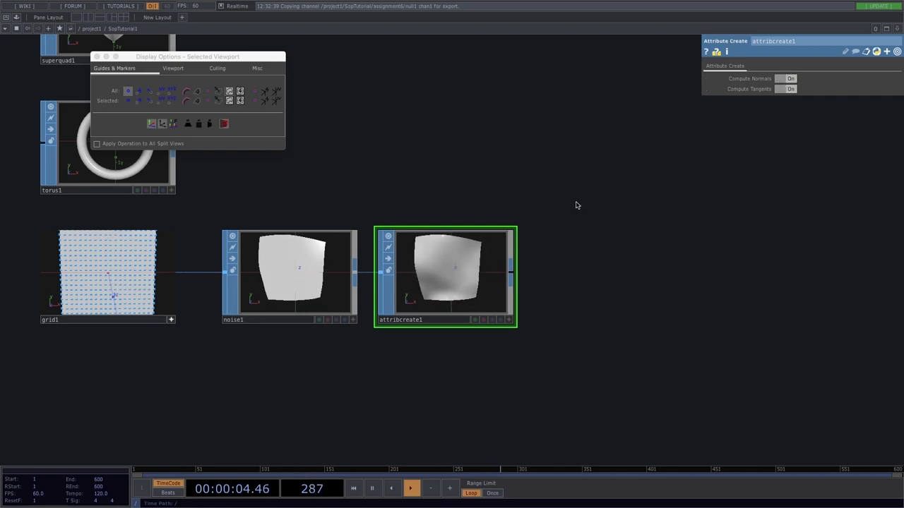
pyautogui.click(107, 56)
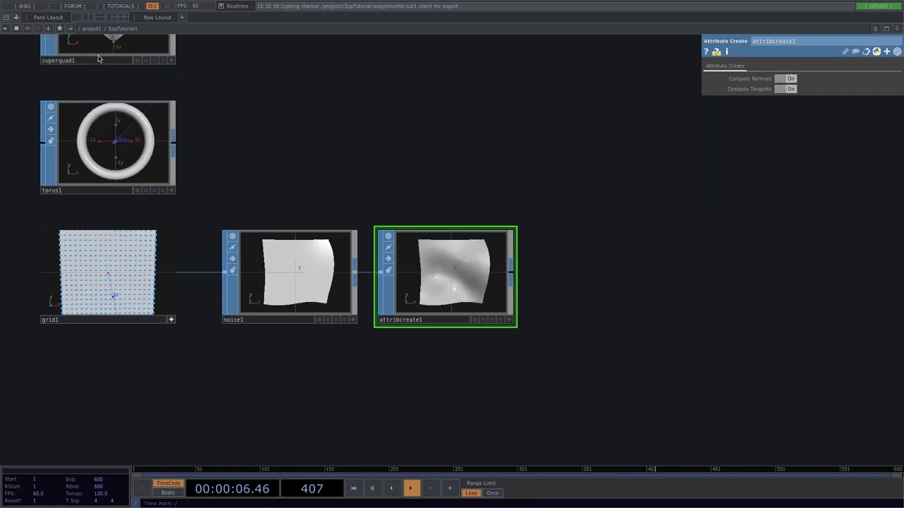
# Step: Display the point normals on the noisy surface in attribcreate1's viewer
pyautogui.scroll(4, 427, 283)
pyautogui.scroll(1, 427, 281)
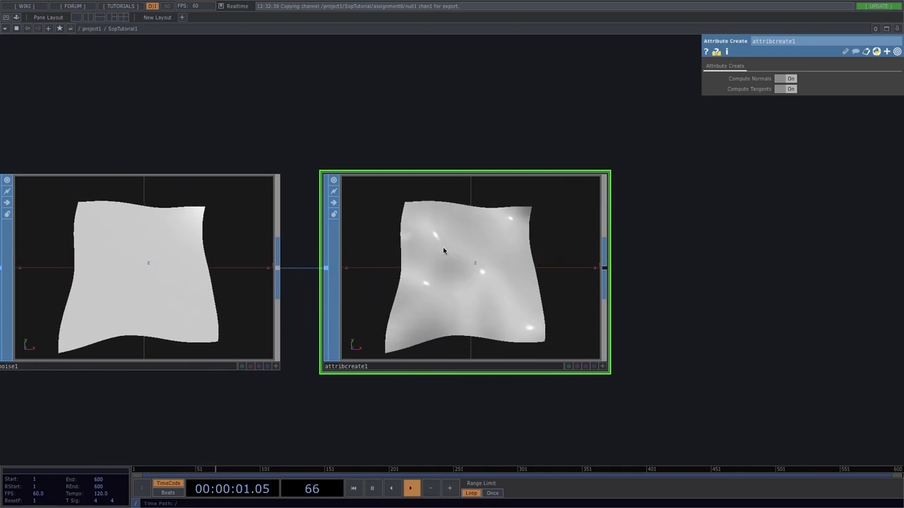
pyautogui.scroll(-3, 442, 249)
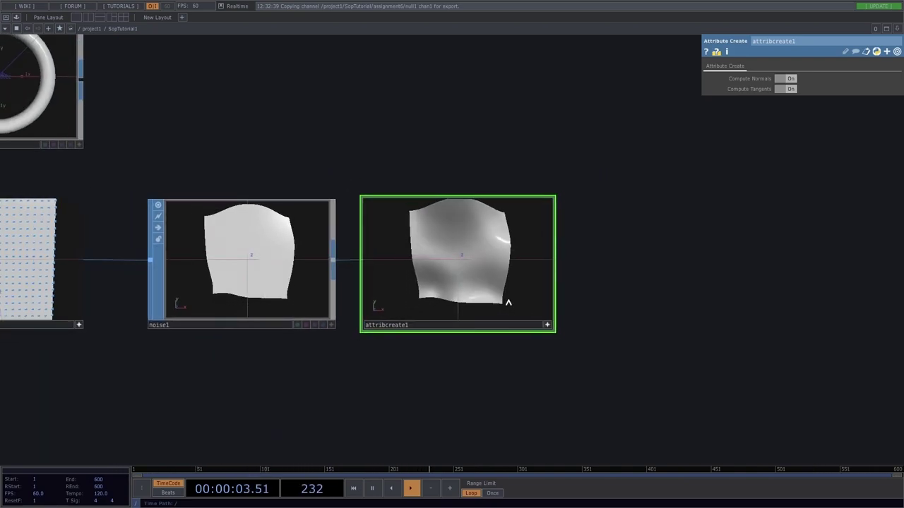
pyautogui.rightClick(509, 243)
pyautogui.click(557, 284)
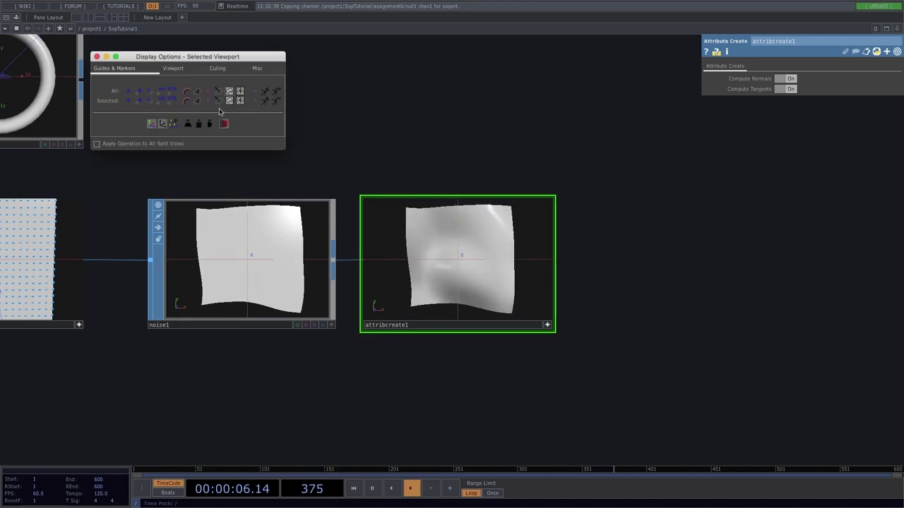
pyautogui.click(149, 91)
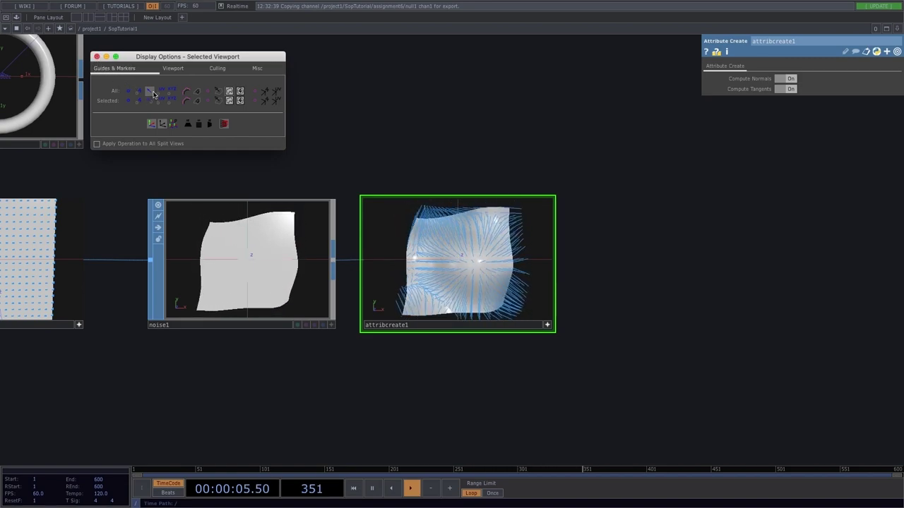
pyautogui.click(97, 57)
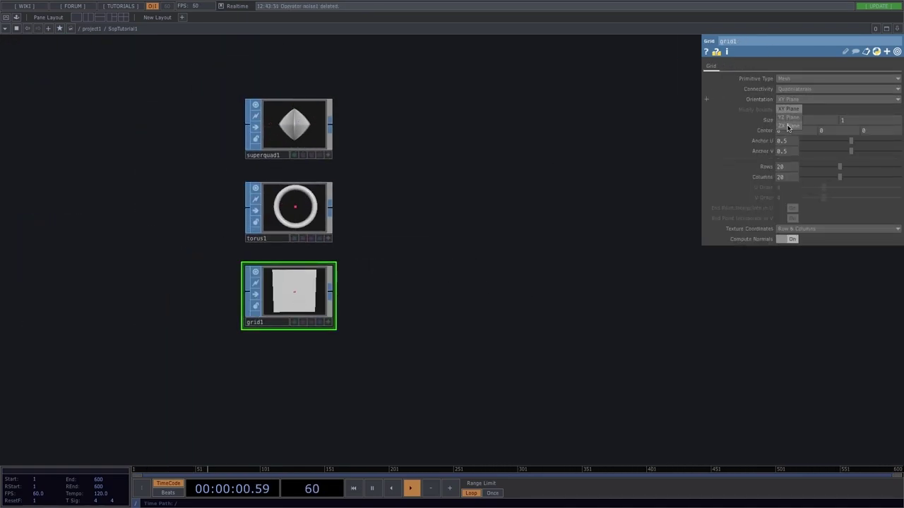
# Step: Set grid1's Orientation to ZX Plane
pyautogui.click(788, 125)
pyautogui.scroll(3, 293, 307)
pyautogui.scroll(-3, 293, 310)
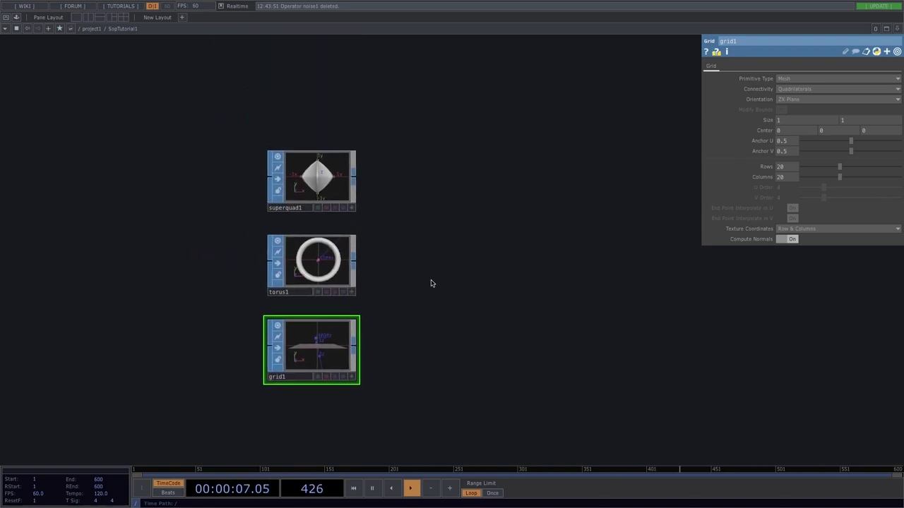
# Step: Add a Sphere SOP directly above superquad1
pyautogui.press('Tab')
pyautogui.write('s')
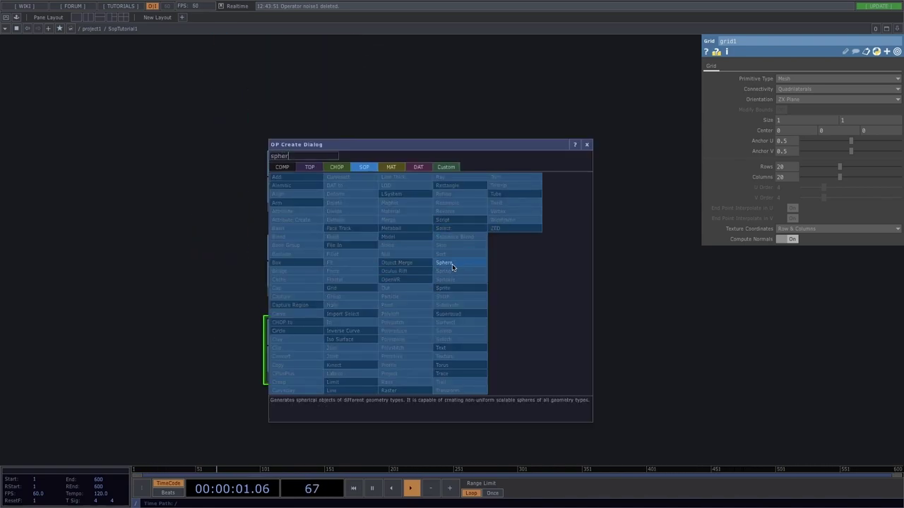
pyautogui.click(444, 262)
pyautogui.click(313, 110)
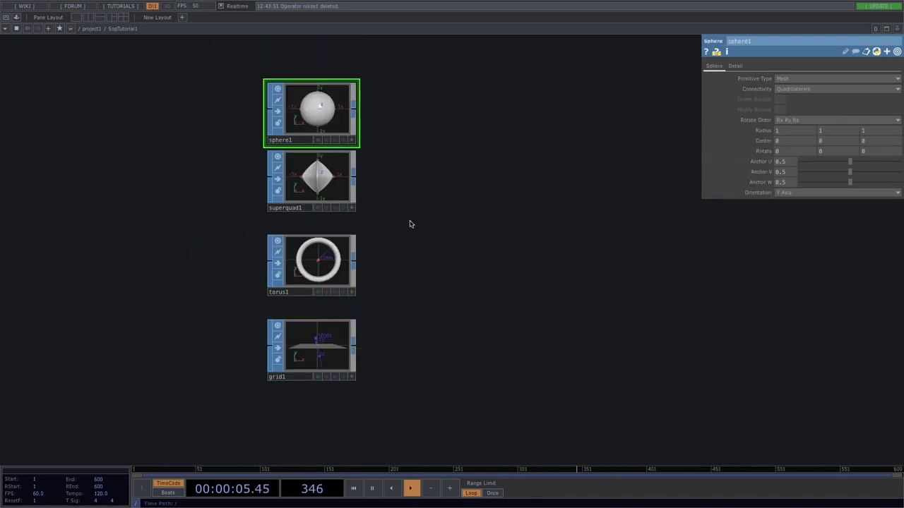
# Step: Add a Tube SOP above sphere1 and set its Height to 4.1
pyautogui.press('Tab')
pyautogui.click(475, 134)
pyautogui.click(311, 44)
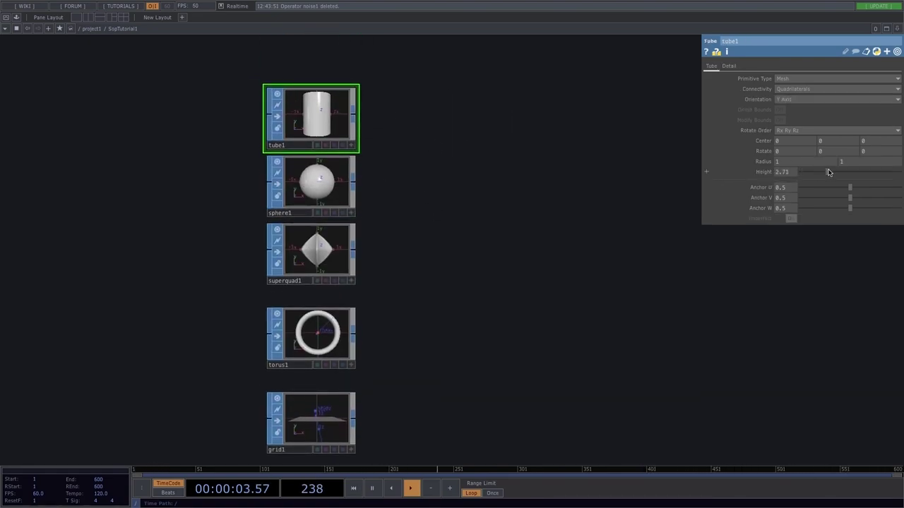
pyautogui.moveTo(473, 261); pyautogui.dragTo(405, 204)
pyautogui.scroll(-2, 426, 230)
# Step: Move grid1 out of the shape column, below and to the right of torus1
pyautogui.moveTo(301, 343); pyautogui.dragTo(331, 383)
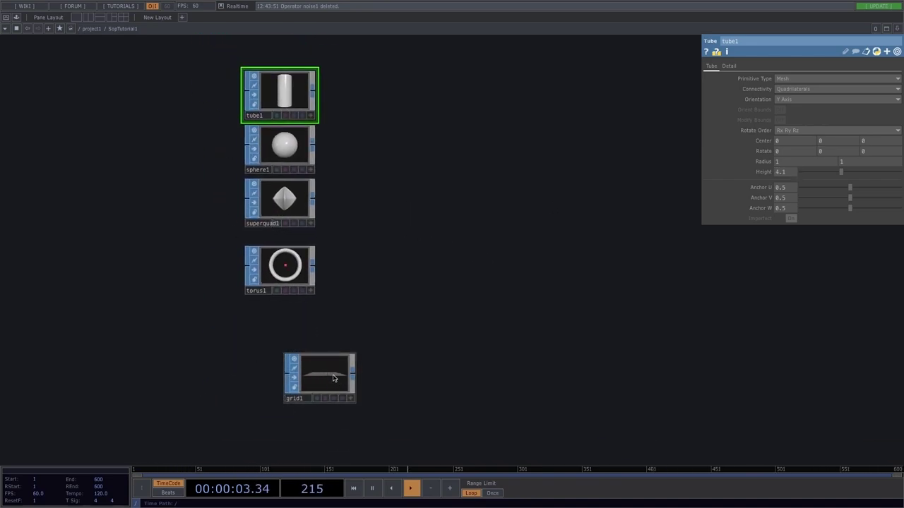
pyautogui.moveTo(332, 380); pyautogui.dragTo(368, 368)
pyautogui.moveTo(444, 313); pyautogui.dragTo(360, 322)
pyautogui.moveTo(297, 363); pyautogui.dragTo(311, 390)
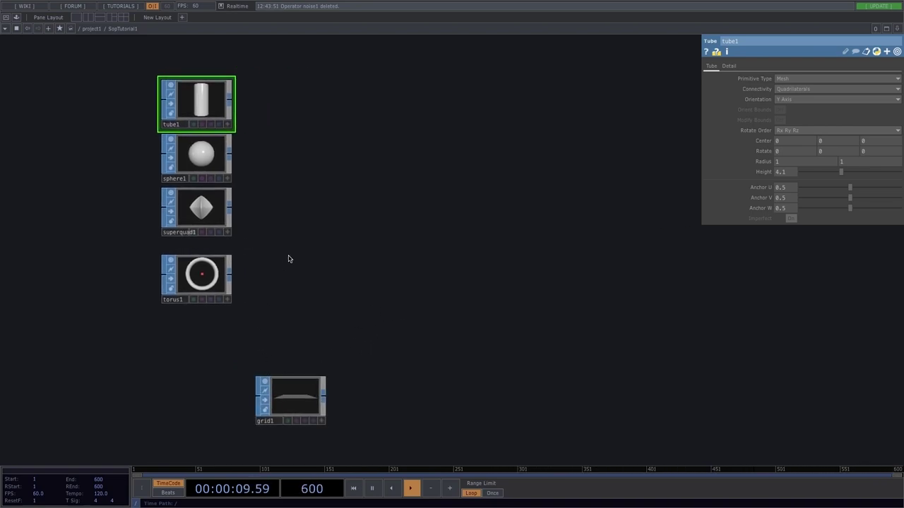
# Step: Add a Transform SOP fed by torus1's output
pyautogui.click(231, 274)
pyautogui.write('tr')
pyautogui.click(278, 381)
pyautogui.click(311, 285)
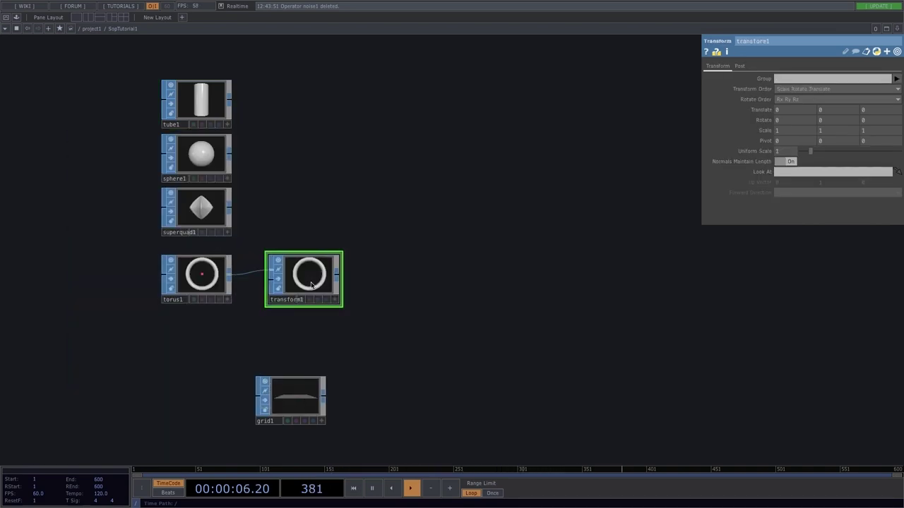
# Step: Copy the torus's Transform SOP three times and line the copies up as transforms for superquad1, sphere1 and tube1
pyautogui.hotkey('ctrl', 'c')
pyautogui.hotkey('ctrl', 'v')
pyautogui.moveTo(307, 336); pyautogui.dragTo(307, 192)
pyautogui.hotkey('ctrl', 'v')
pyautogui.moveTo(336, 233); pyautogui.dragTo(302, 141)
pyautogui.hotkey('ctrl', 'v')
pyautogui.moveTo(342, 244); pyautogui.dragTo(288, 83)
pyautogui.moveTo(309, 195); pyautogui.dragTo(323, 221)
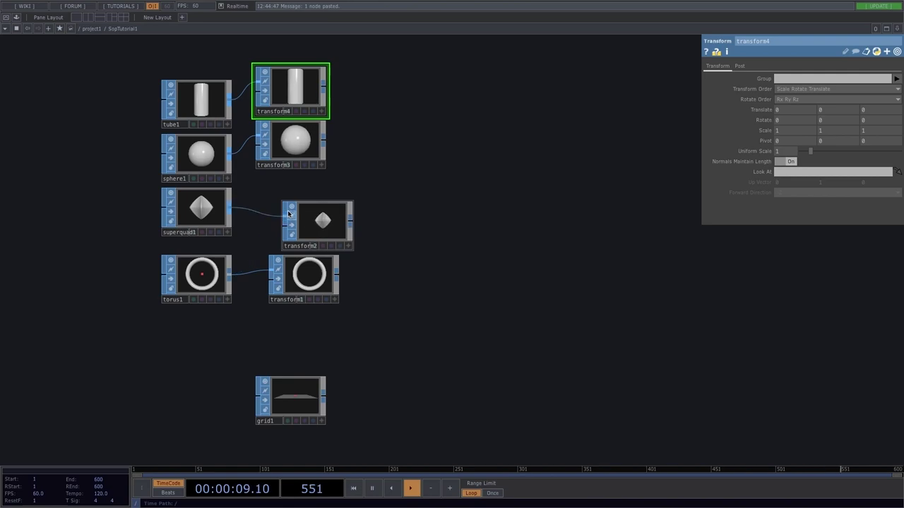
pyautogui.moveTo(315, 248); pyautogui.dragTo(295, 216)
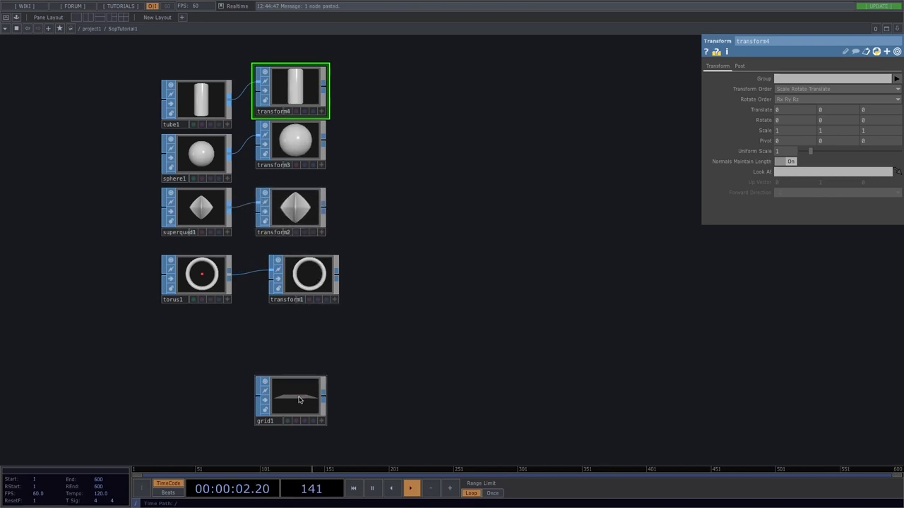
# Step: Reposition grid1 and add a Merge SOP to the right of the transform column
pyautogui.moveTo(299, 401); pyautogui.dragTo(460, 368)
pyautogui.press('Tab')
pyautogui.write('mwe')
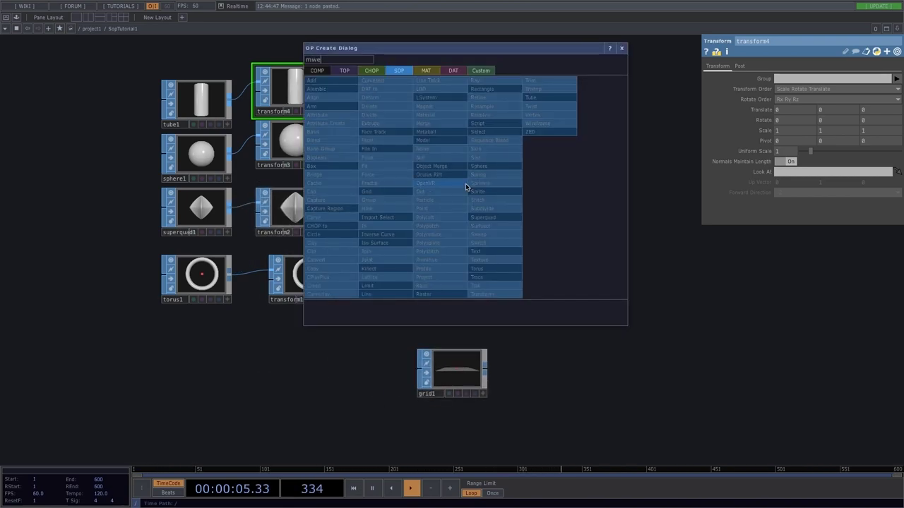
pyautogui.click(445, 124)
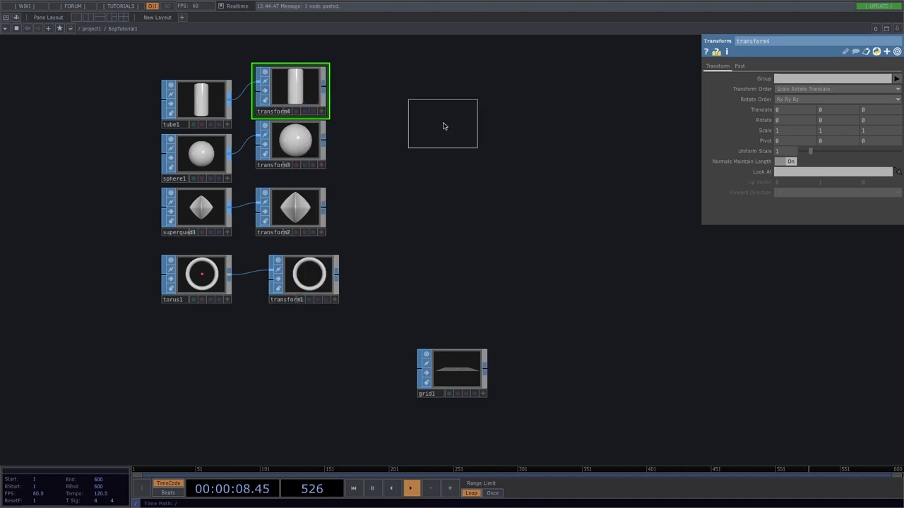
pyautogui.click(504, 166)
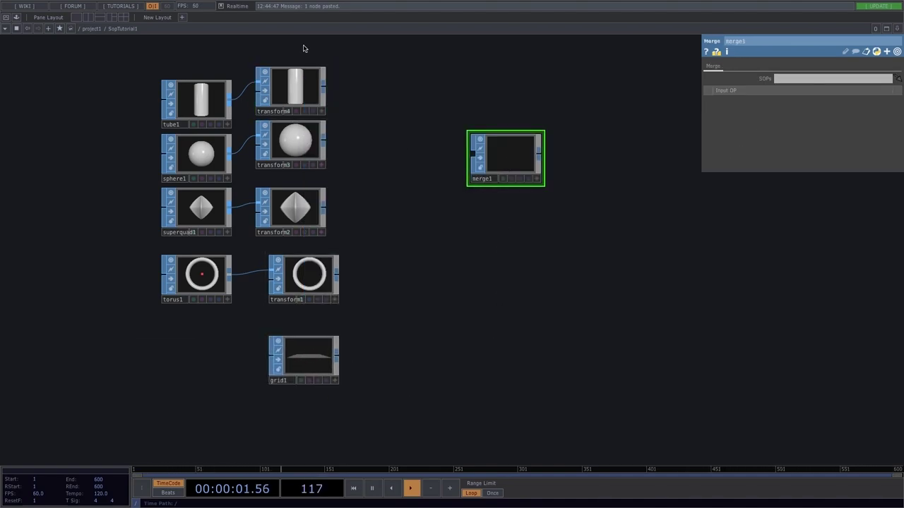
# Step: Wire all four Transform SOPs and grid1 into merge1
pyautogui.click(312, 85)
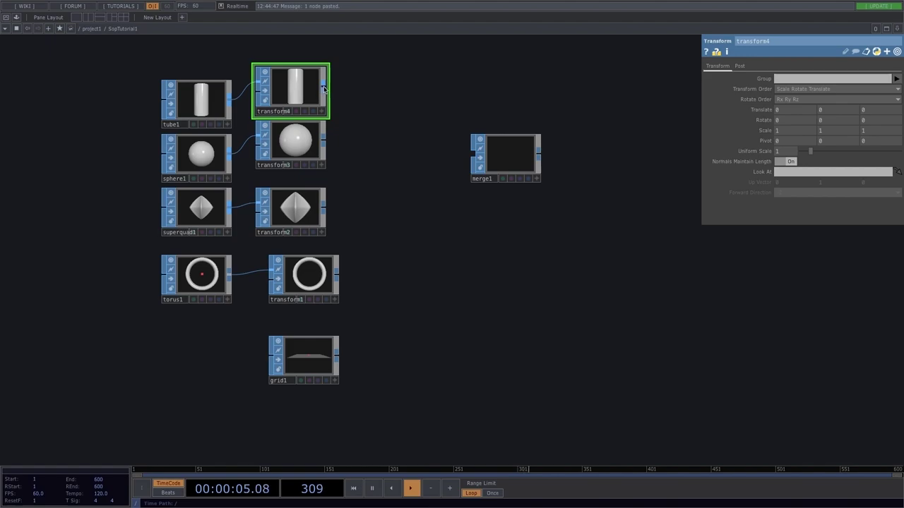
pyautogui.moveTo(239, 51); pyautogui.dragTo(351, 389)
pyautogui.moveTo(324, 90); pyautogui.dragTo(474, 152)
pyautogui.click(475, 226)
# Step: Split the workspace side by side, make the second pane a geometry viewer, and narrow it to widen the network
pyautogui.click(89, 17)
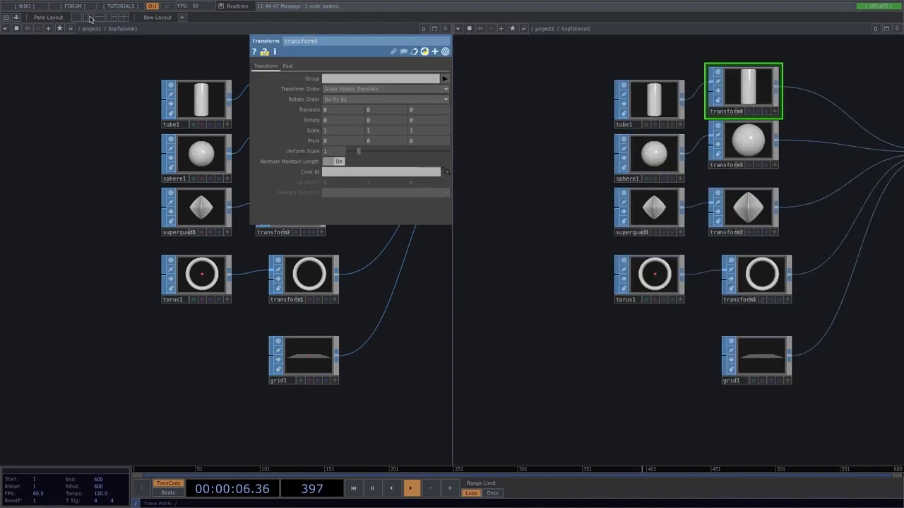
pyautogui.click(457, 29)
pyautogui.click(480, 62)
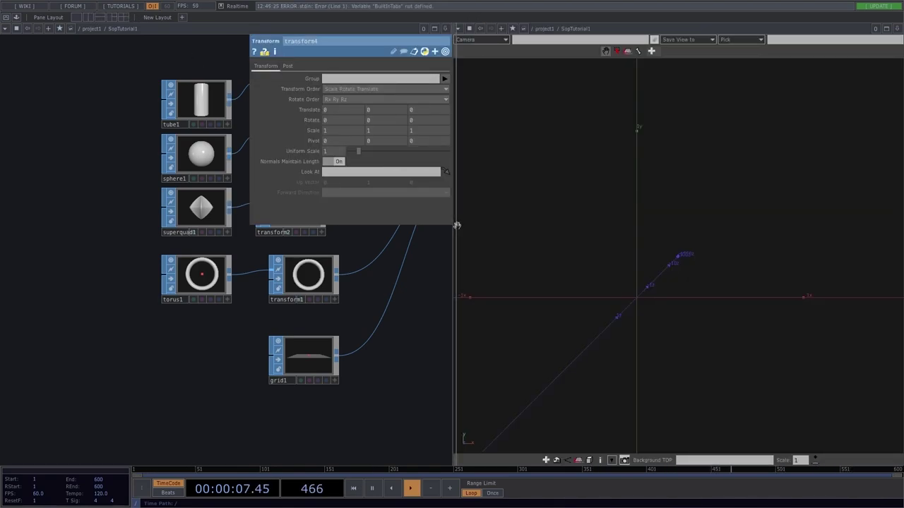
pyautogui.moveTo(456, 212); pyautogui.dragTo(646, 232)
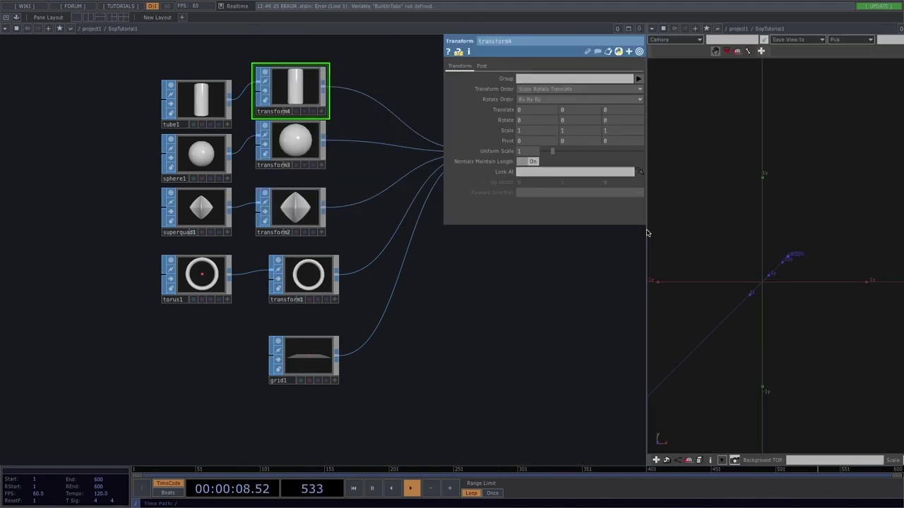
# Step: Turn on merge1's display flag and frame the merged geometry in the viewer pane
pyautogui.moveTo(427, 263); pyautogui.dragTo(209, 298)
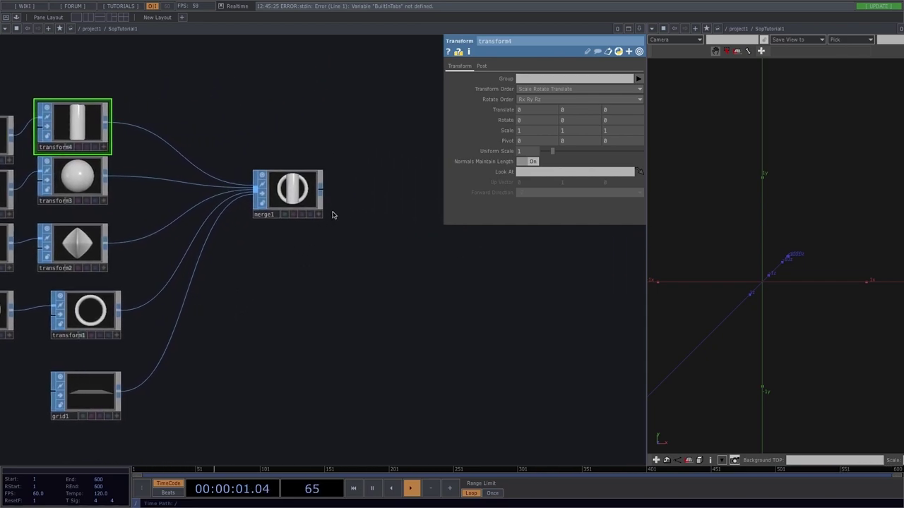
pyautogui.scroll(2, 311, 215)
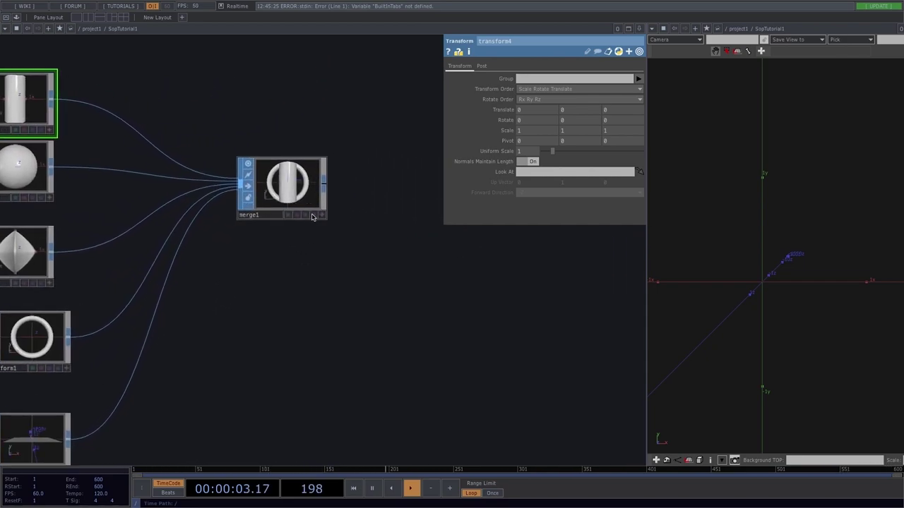
pyautogui.click(311, 214)
pyautogui.scroll(-5, 860, 262)
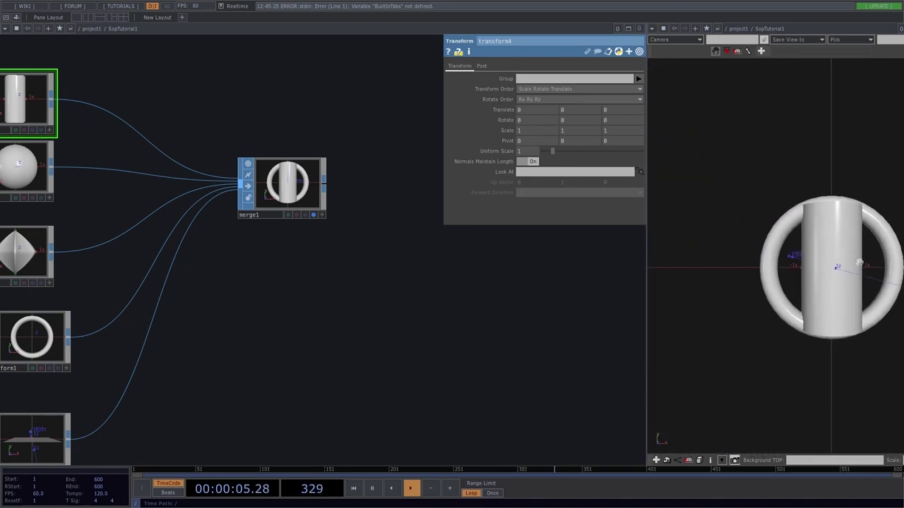
pyautogui.moveTo(854, 265); pyautogui.dragTo(837, 293)
# Step: Enlarge grid1 to a size of 21 by 21
pyautogui.moveTo(284, 354); pyautogui.dragTo(312, 309)
pyautogui.click(61, 393)
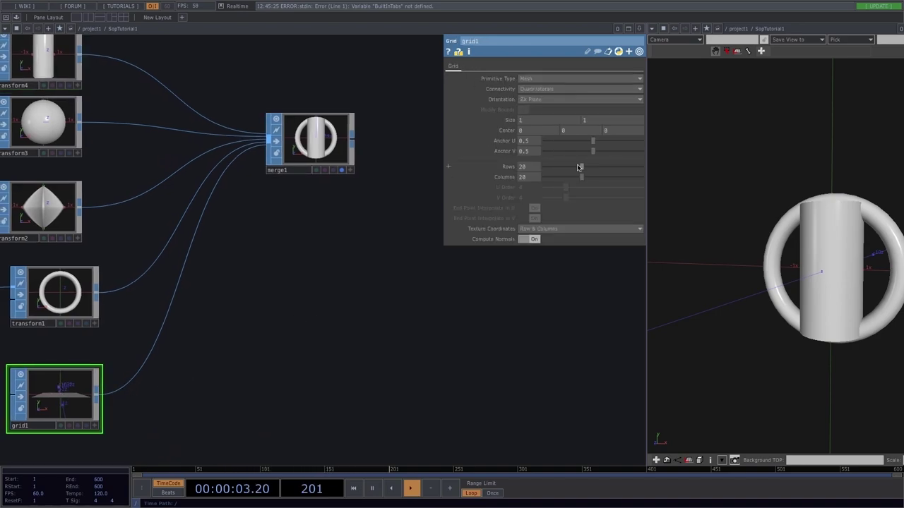
pyautogui.click(505, 122)
pyautogui.moveTo(505, 122); pyautogui.dragTo(526, 109, button='middle')
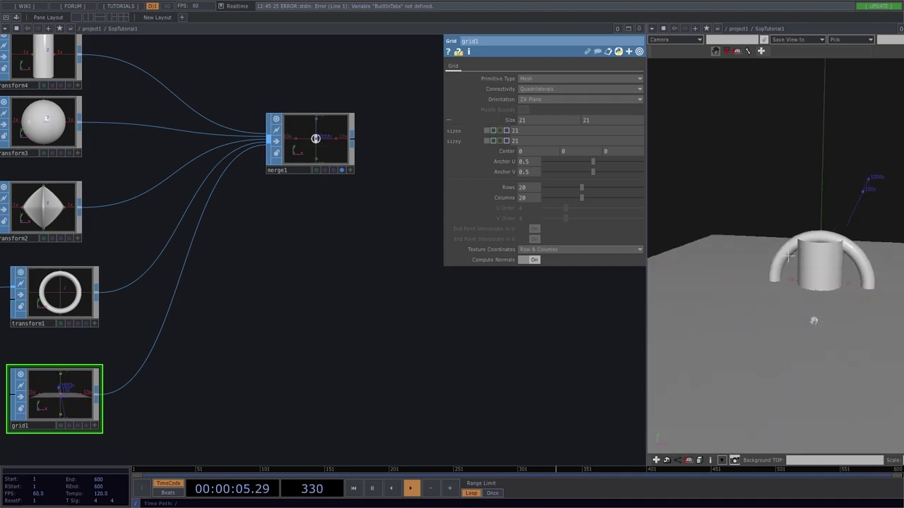
# Step: Set torus1's orientation to Y Axis
pyautogui.moveTo(266, 261); pyautogui.dragTo(362, 258)
pyautogui.click(29, 287)
pyautogui.click(516, 99)
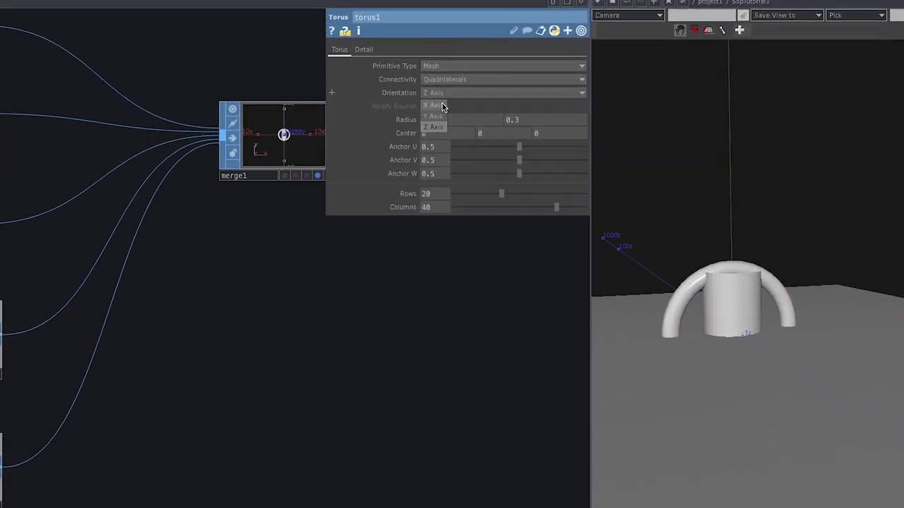
pyautogui.click(507, 119)
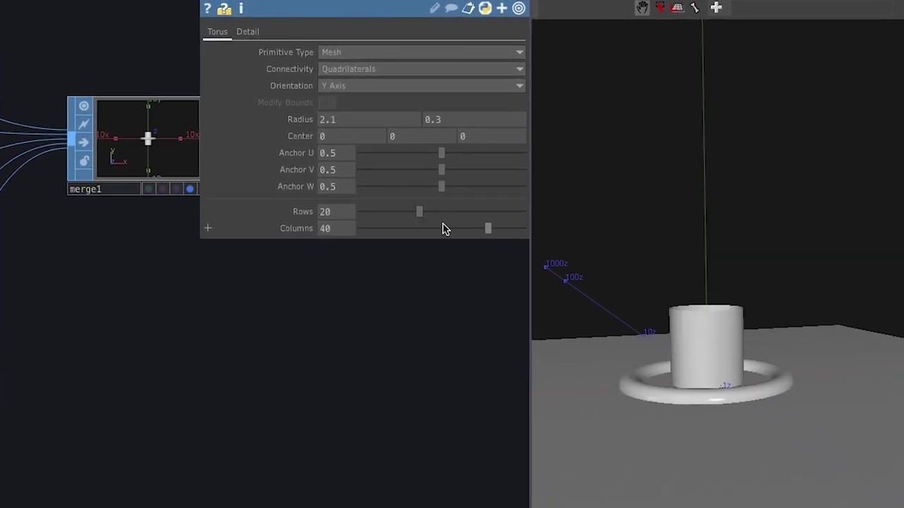
pyautogui.moveTo(412, 141); pyautogui.dragTo(420, 113, button='middle')
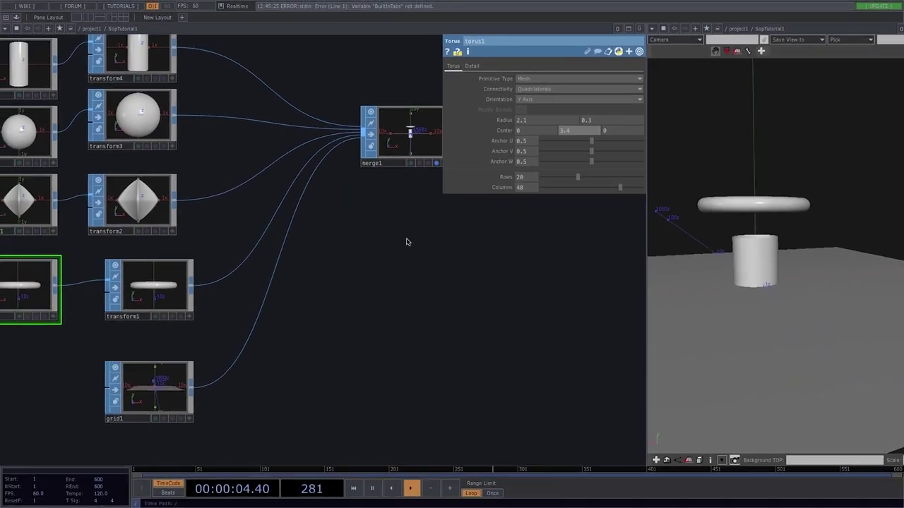
pyautogui.moveTo(407, 242); pyautogui.dragTo(483, 296)
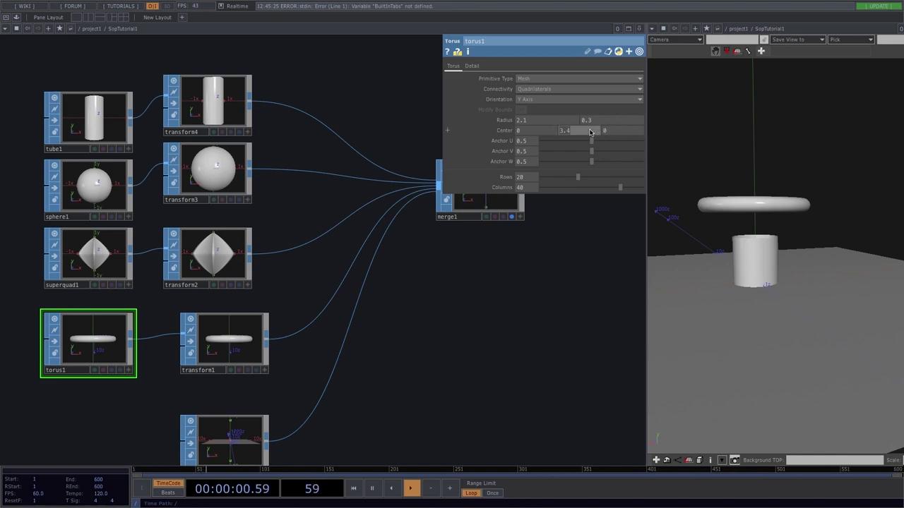
pyautogui.write('0')
pyautogui.press('Return')
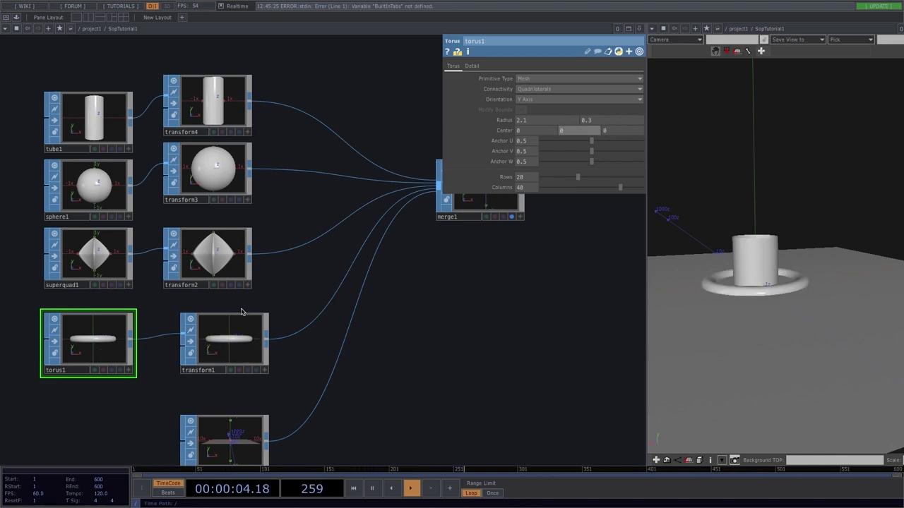
# Step: Raise the torus by setting the Y translate of transform1 to 3.4
pyautogui.click(227, 337)
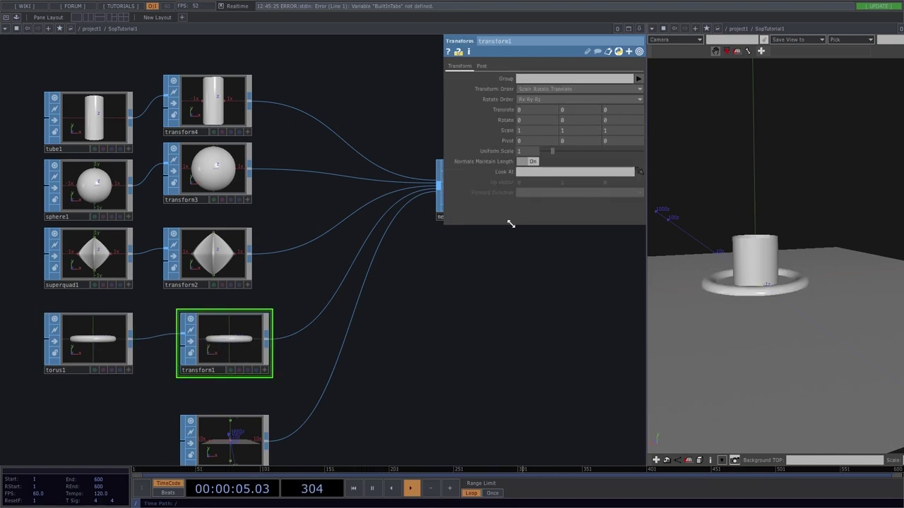
pyautogui.click(573, 112)
pyautogui.write('1.8')
pyautogui.press('Return')
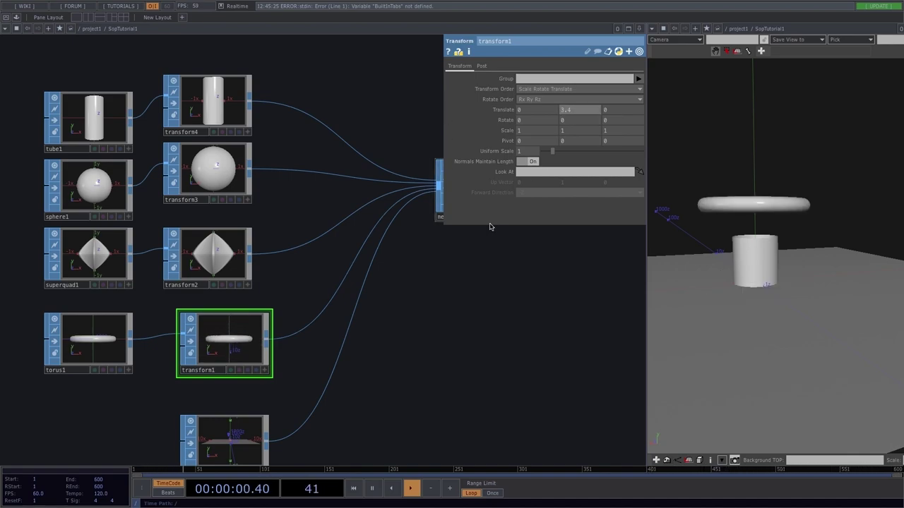
# Step: Set transform4's Y translate to 5 to raise the tube, and set tube1's height to 6.62
pyautogui.click(214, 117)
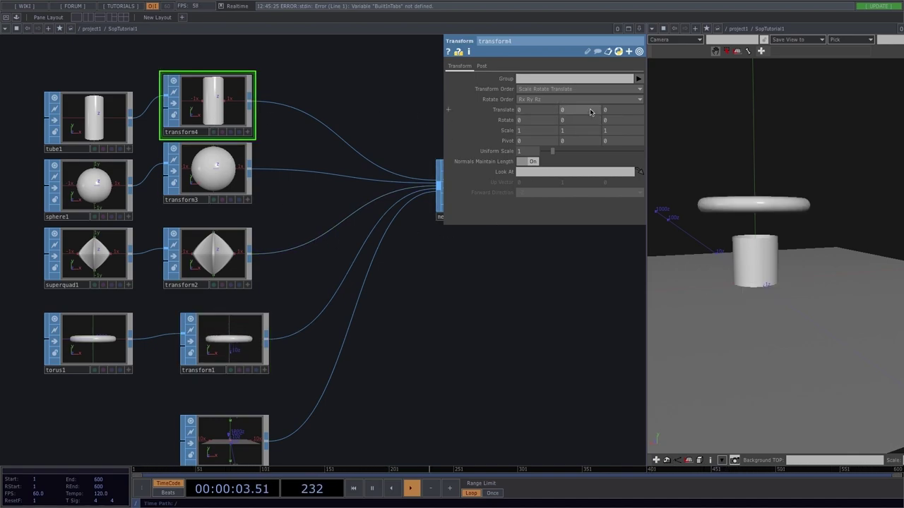
pyautogui.moveTo(577, 111)
pyautogui.mouseDown()
pyautogui.moveTo(578, 92)
pyautogui.moveTo(576, 110)
pyautogui.mouseUp()
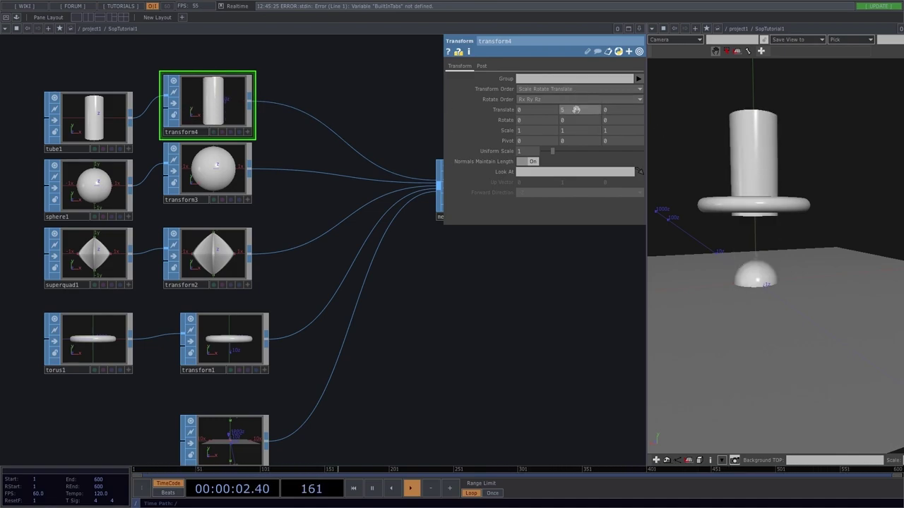
pyautogui.click(88, 117)
pyautogui.moveTo(583, 174); pyautogui.dragTo(610, 174)
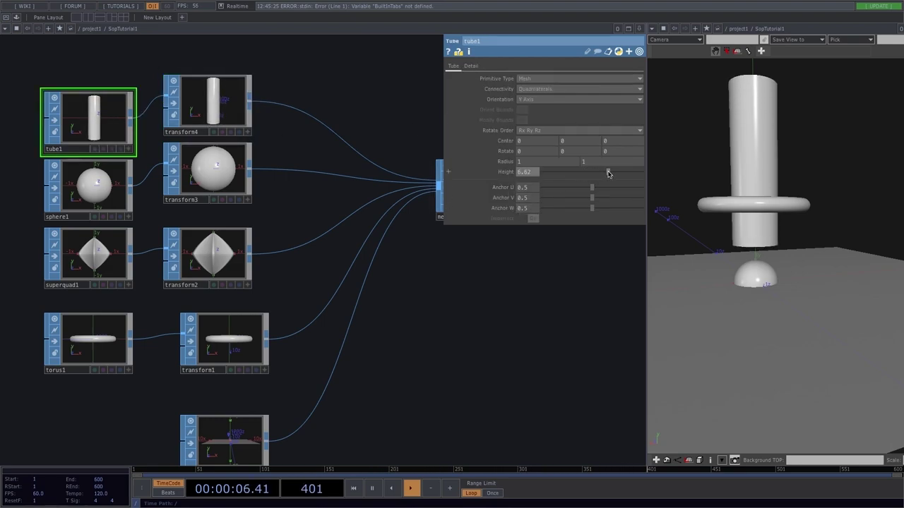
# Step: Set transform3's Y translate to 9 to lift the sphere, and taper tube1 with a first radius of 0.4
pyautogui.click(208, 173)
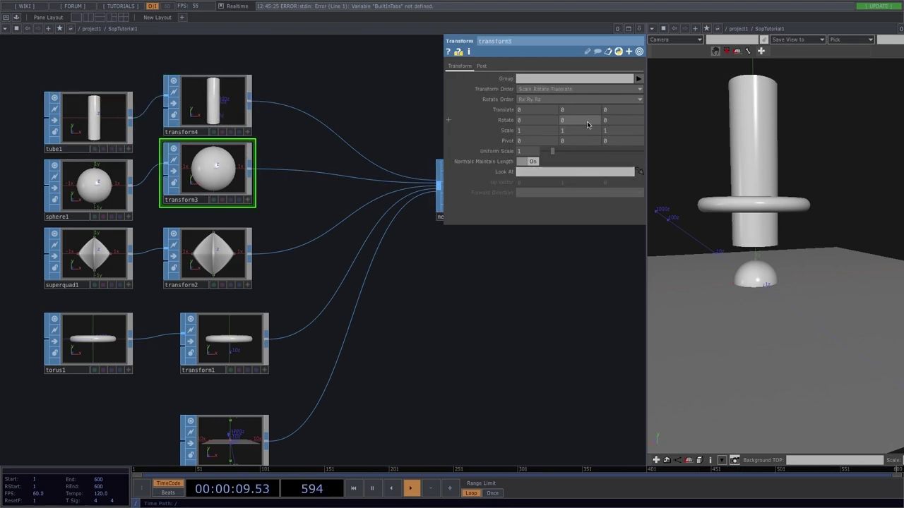
pyautogui.moveTo(579, 113)
pyautogui.mouseDown(button='middle')
pyautogui.moveTo(582, 96)
pyautogui.moveTo(580, 113)
pyautogui.mouseUp(button='middle')
pyautogui.click(120, 147)
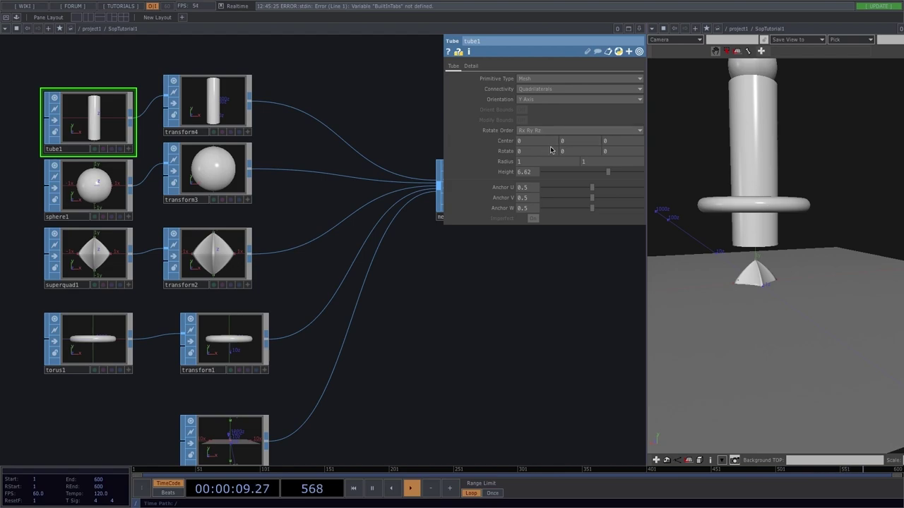
pyautogui.moveTo(547, 161); pyautogui.dragTo(544, 148, button='middle')
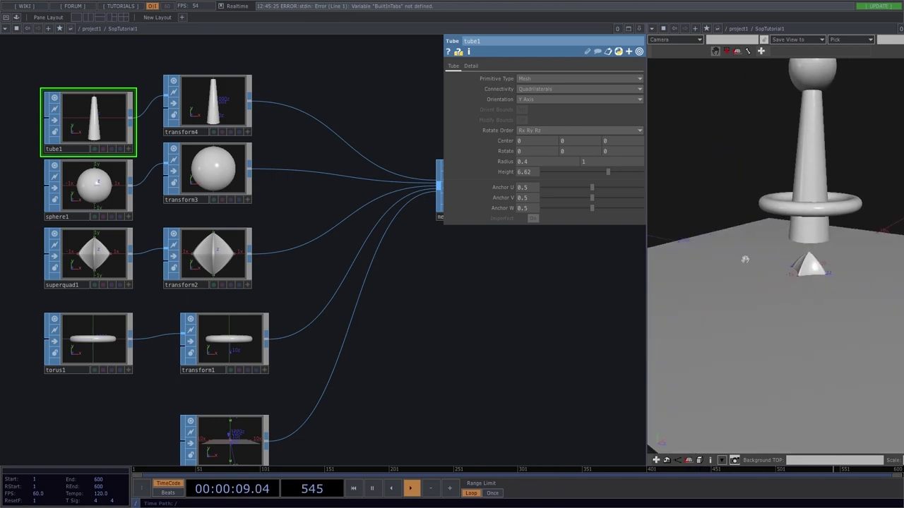
# Step: Enlarge the superquad by setting transform2's uniform scale to 3.9
pyautogui.click(212, 254)
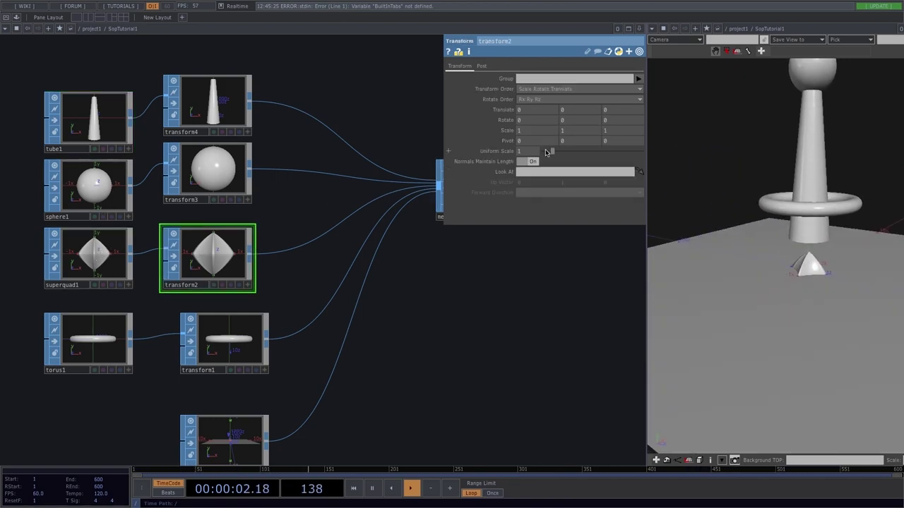
pyautogui.moveTo(556, 154); pyautogui.dragTo(581, 155)
pyautogui.moveTo(847, 315); pyautogui.dragTo(721, 322)
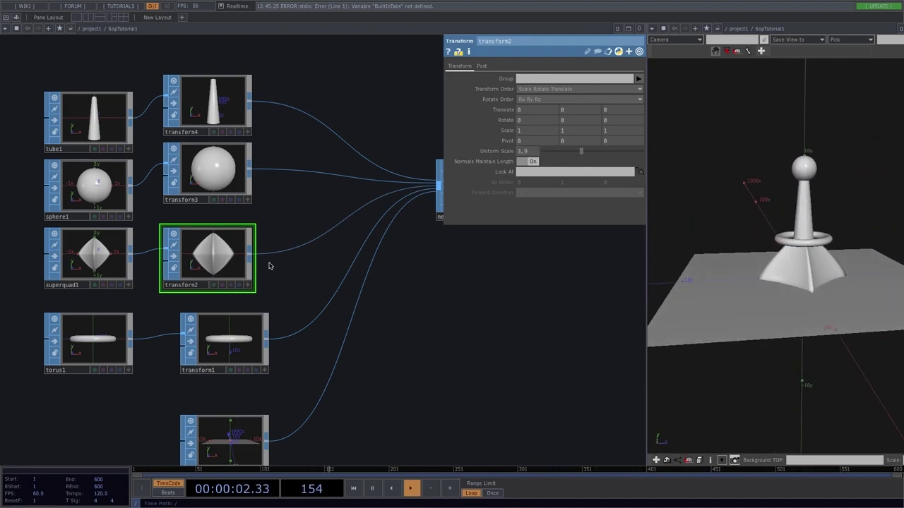
pyautogui.moveTo(392, 322); pyautogui.dragTo(418, 317, button='middle')
pyautogui.moveTo(347, 296); pyautogui.dragTo(287, 294)
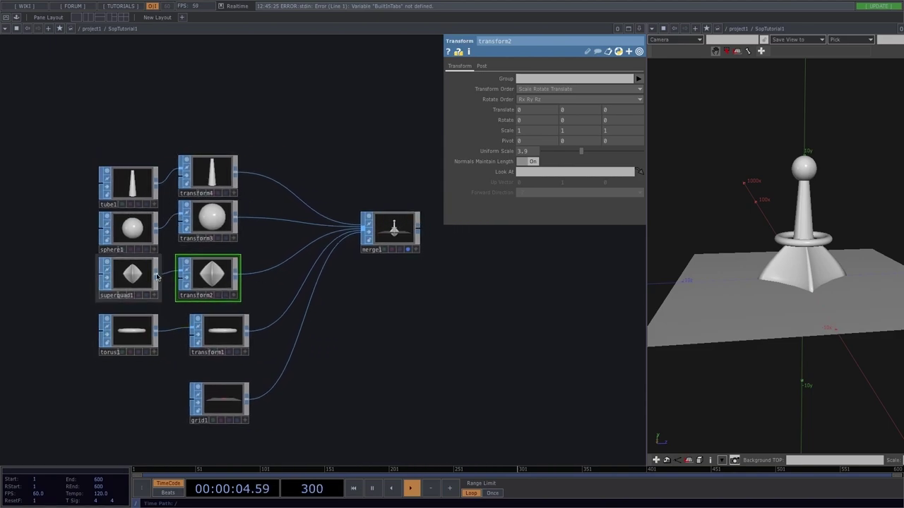
# Step: Insert a Noise SOP between transform3 and merge1, and move transform4 slightly away to make room
pyautogui.click(209, 227)
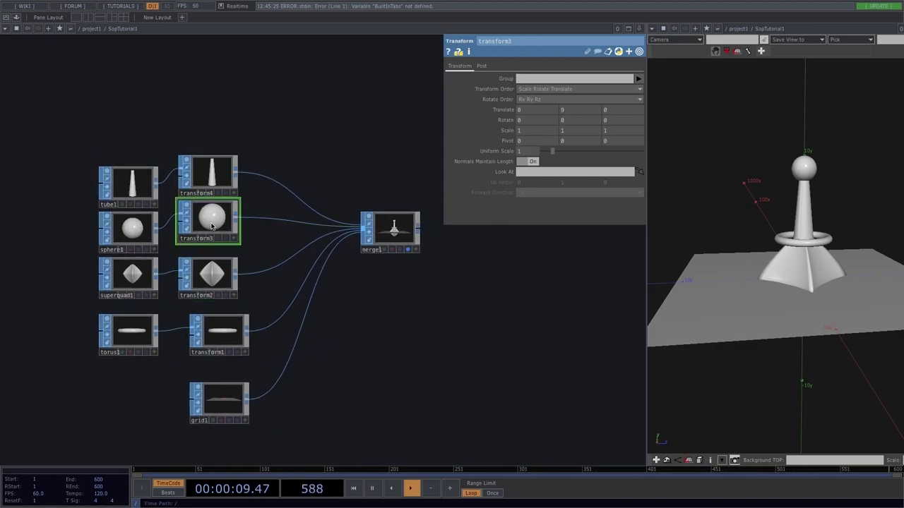
pyautogui.rightClick(259, 220)
pyautogui.click(278, 208)
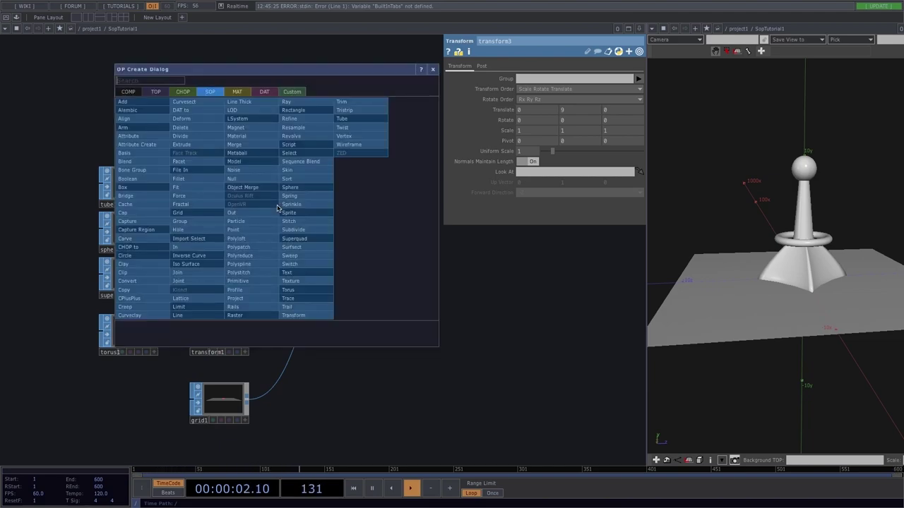
pyautogui.click(250, 175)
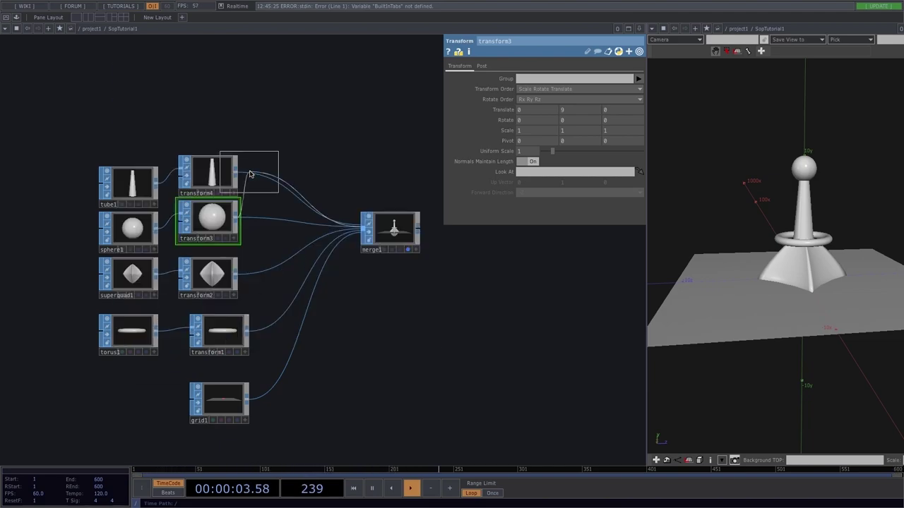
pyautogui.click(266, 215)
pyautogui.moveTo(831, 227); pyautogui.dragTo(785, 238)
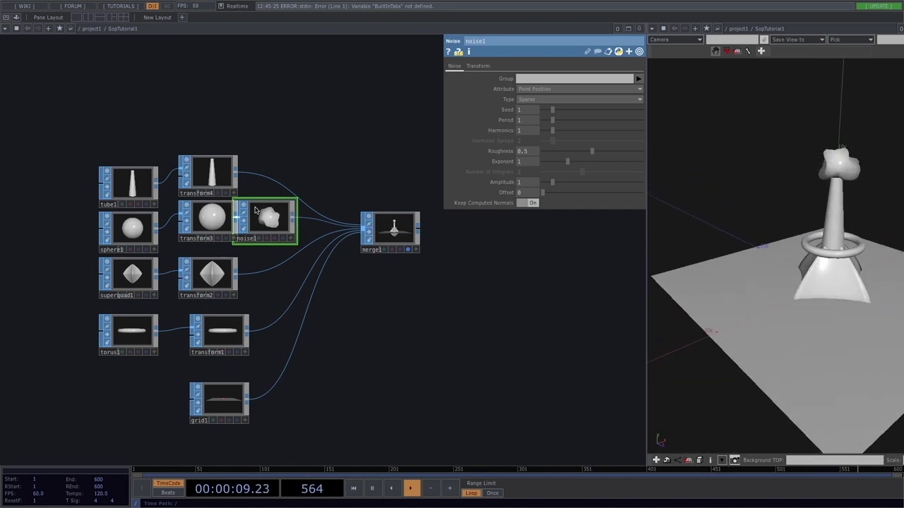
pyautogui.moveTo(208, 171); pyautogui.dragTo(220, 159)
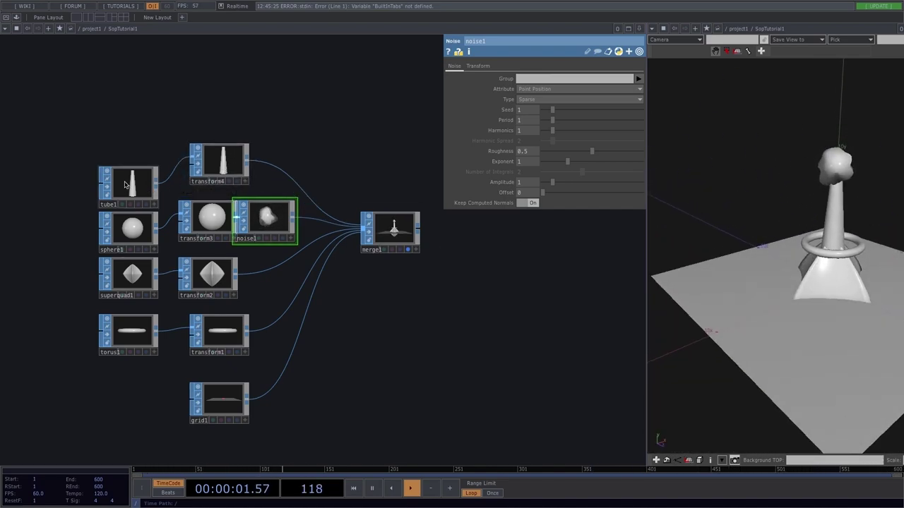
# Step: Add a Geometry COMP fed by merge1's output and place it to the right of merge1
pyautogui.scroll(-3, 391, 325)
pyautogui.moveTo(391, 324); pyautogui.dragTo(231, 264)
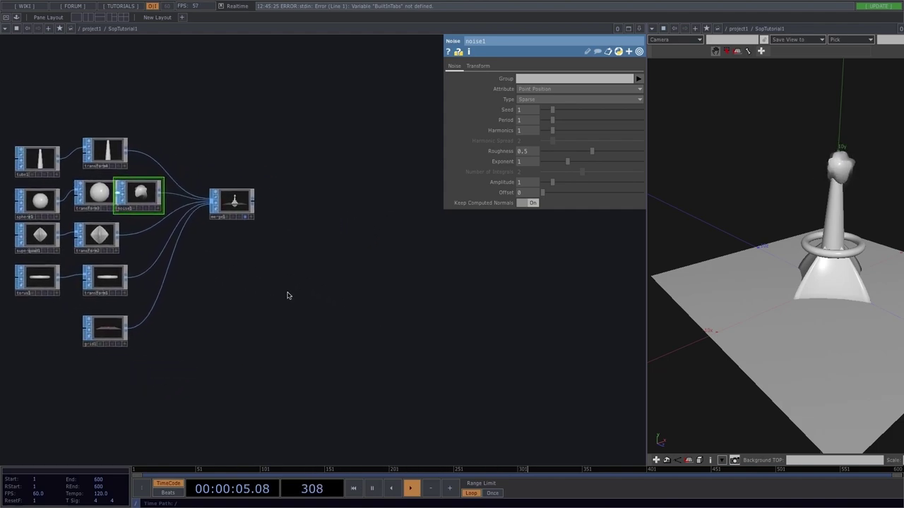
pyautogui.click(255, 204)
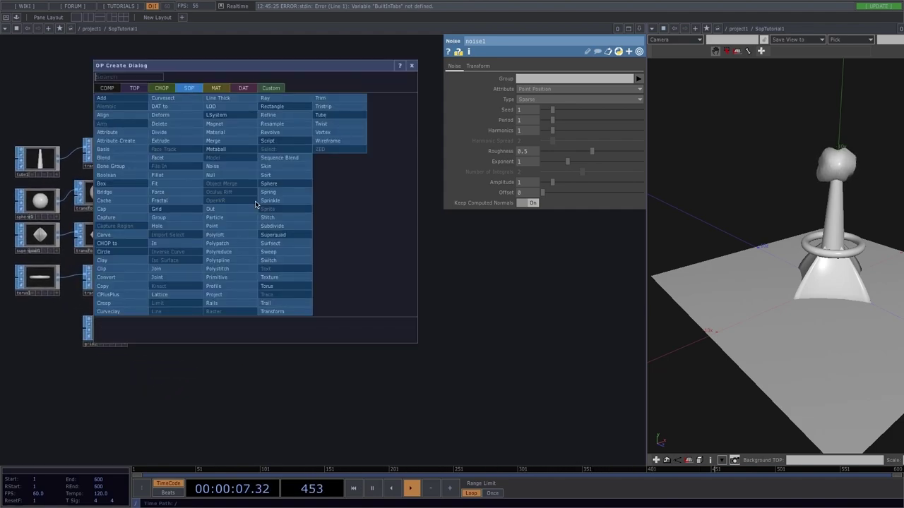
pyautogui.click(106, 87)
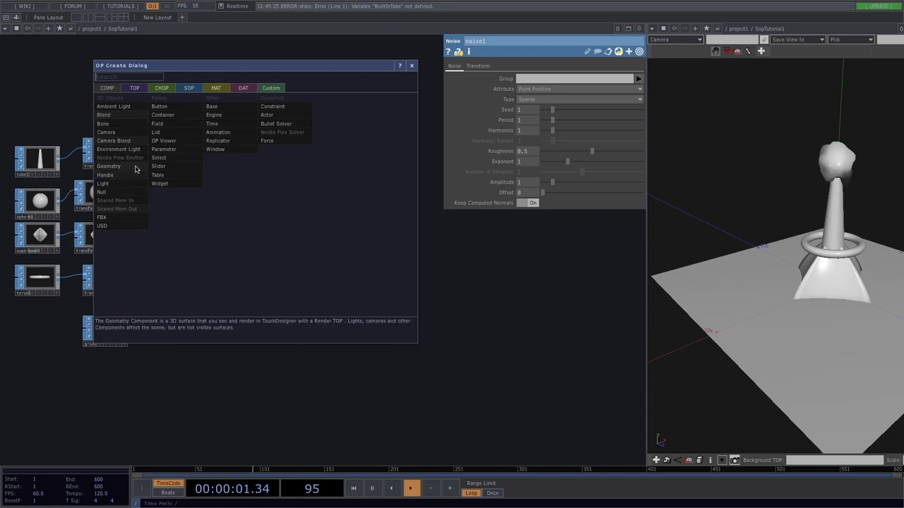
pyautogui.click(111, 167)
pyautogui.click(342, 207)
pyautogui.moveTo(384, 268); pyautogui.dragTo(292, 283)
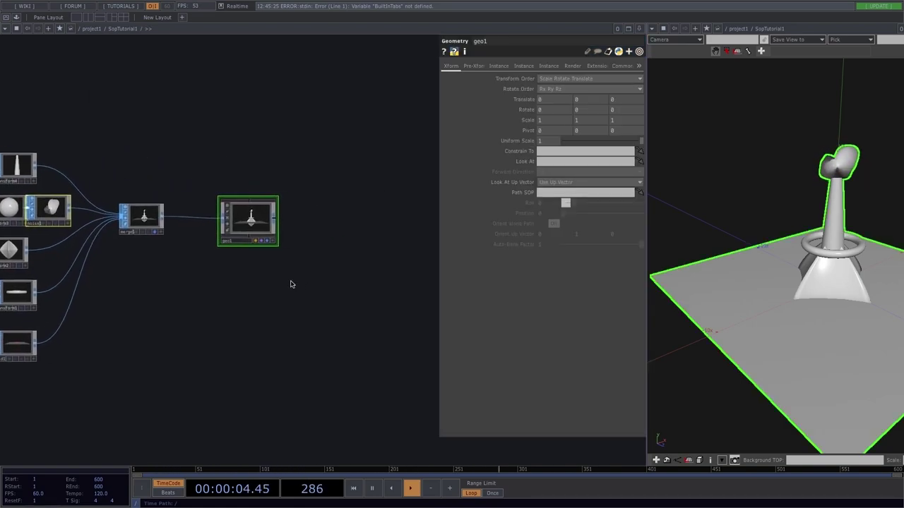
# Step: Add a Camera COMP above geo1 and a Light COMP above the camera
pyautogui.press('Tab')
pyautogui.click(141, 212)
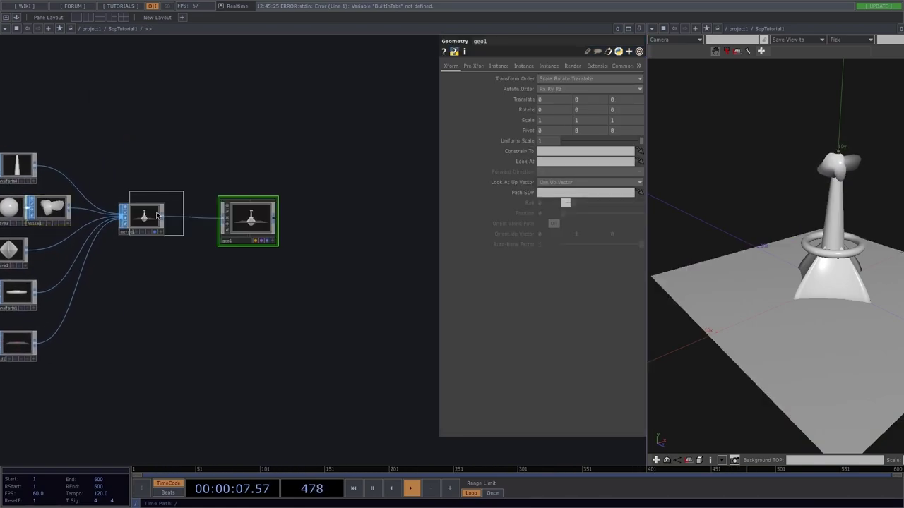
pyautogui.click(244, 147)
pyautogui.press('Tab')
pyautogui.click(99, 127)
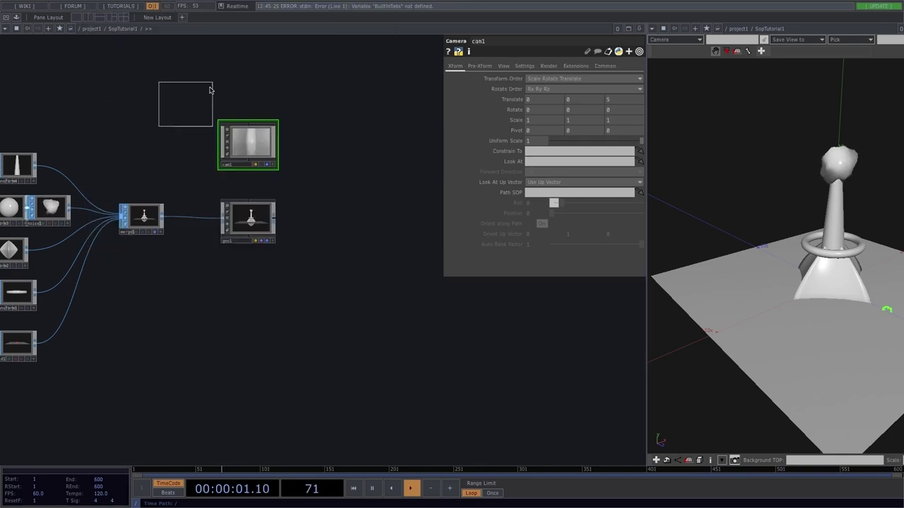
pyautogui.click(248, 77)
# Step: Add a Render TOP to the right of the light, camera and geometry components
pyautogui.press('Tab')
pyautogui.press('Tab')
pyautogui.write('rende')
pyautogui.click(358, 165)
pyautogui.click(355, 164)
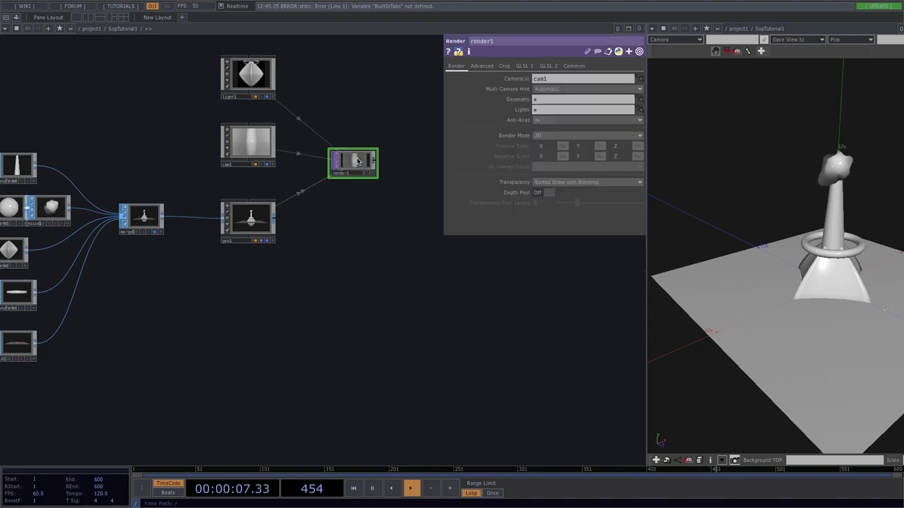
# Step: Add an Out TOP fed by render1 and place it to the right of render1
pyautogui.moveTo(377, 200); pyautogui.dragTo(207, 223)
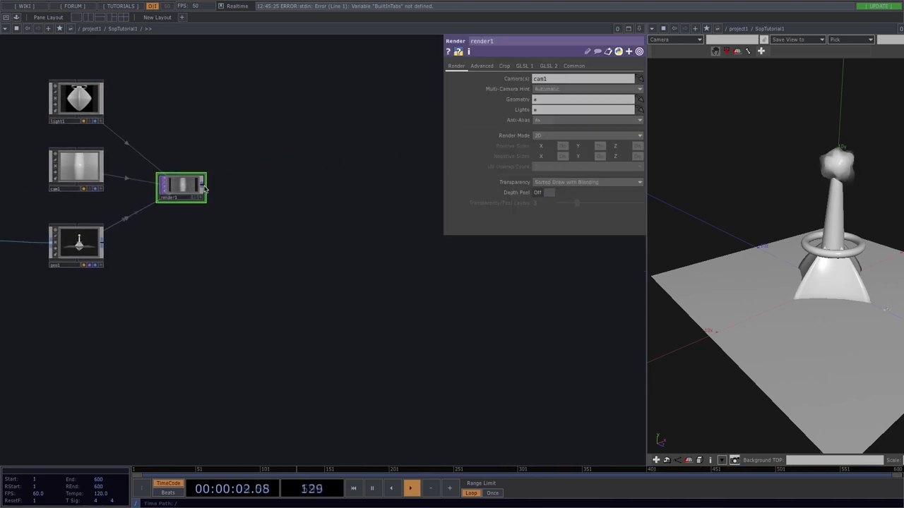
pyautogui.press('Tab')
pyautogui.write('out')
pyautogui.click(160, 253)
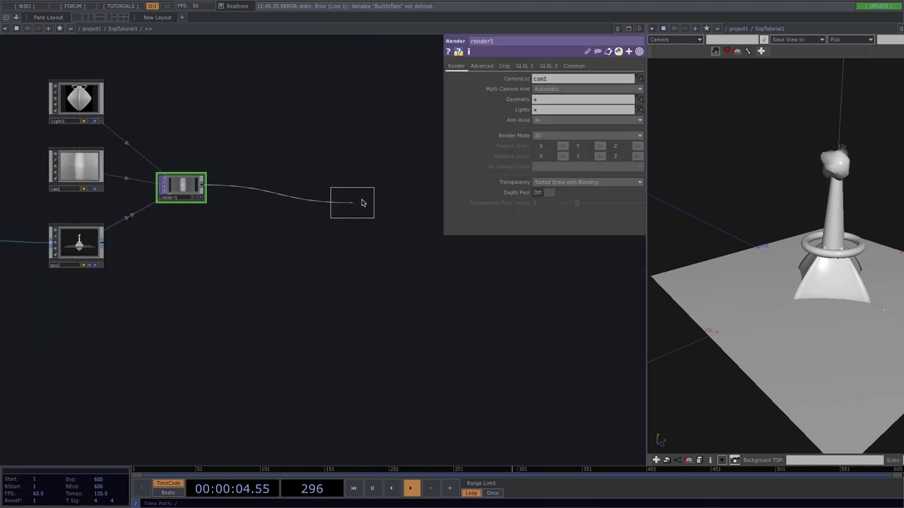
pyautogui.click(383, 195)
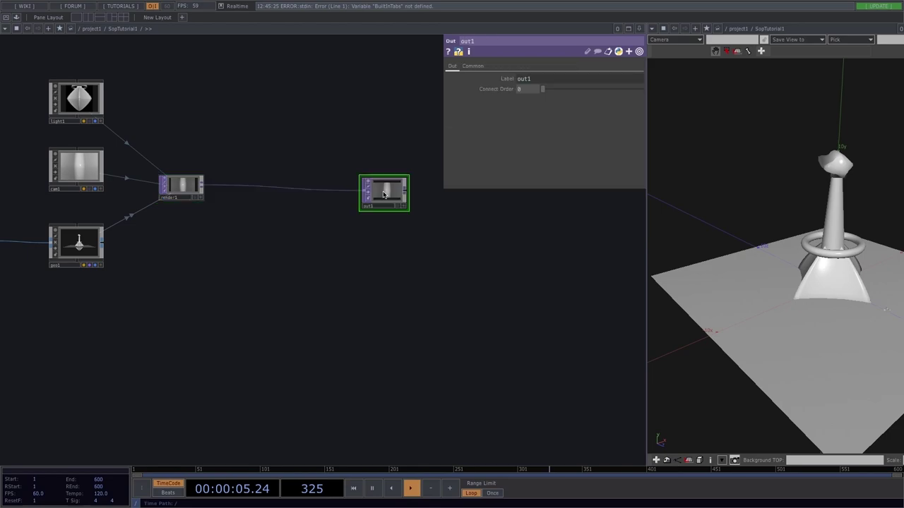
# Step: Switch the 3D viewer pane to a TOP Viewer and turn on out1's display so it shows the render
pyautogui.click(653, 30)
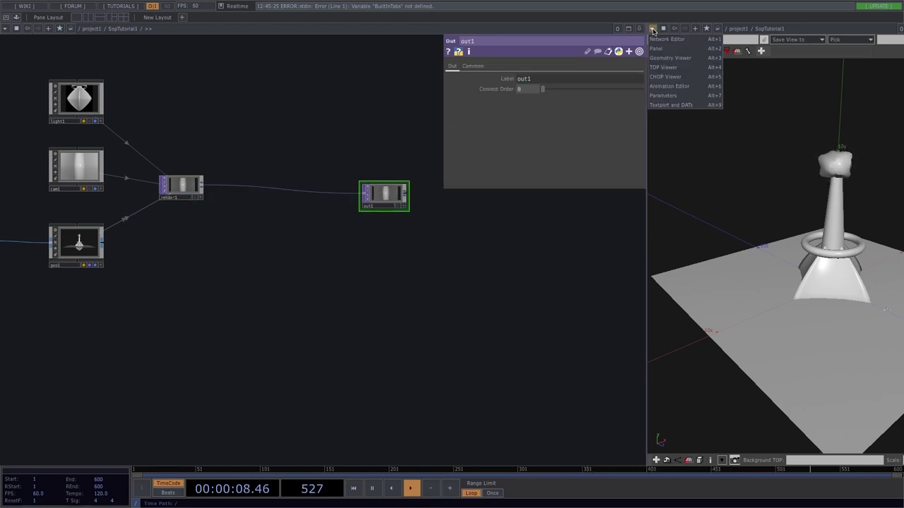
pyautogui.click(665, 70)
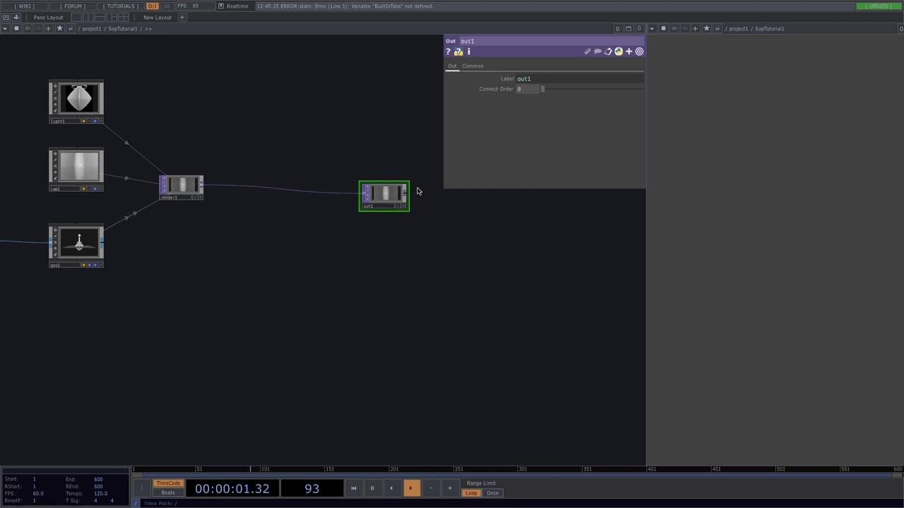
pyautogui.scroll(5, 417, 188)
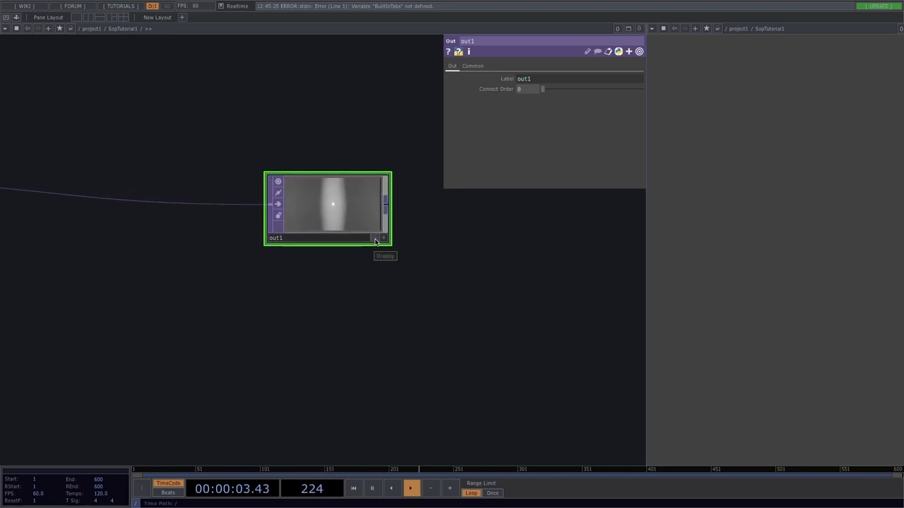
pyautogui.scroll(-5, 375, 238)
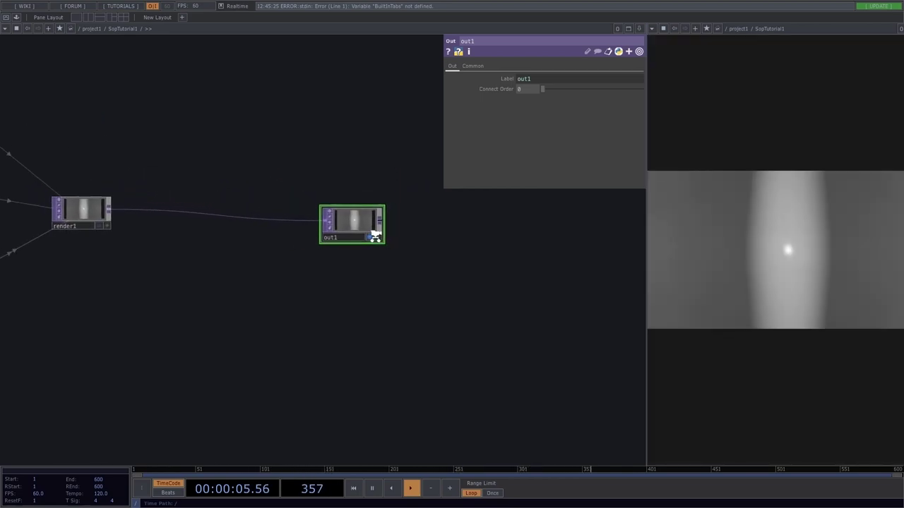
pyautogui.scroll(-2, 375, 236)
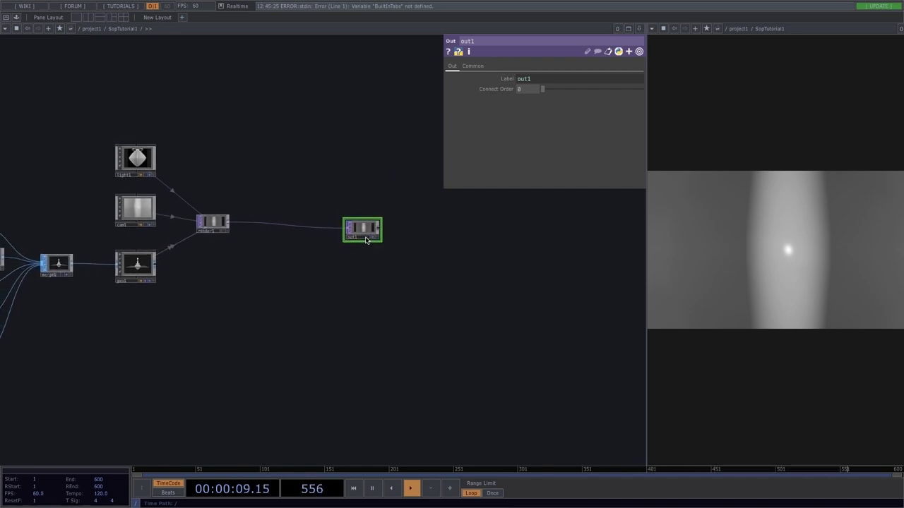
# Step: Return the viewer pane to the Geometry Viewer, select cam1 and examine where it sits in the scene
pyautogui.click(652, 29)
pyautogui.click(664, 59)
pyautogui.moveTo(879, 322); pyautogui.dragTo(686, 313)
pyautogui.click(135, 208)
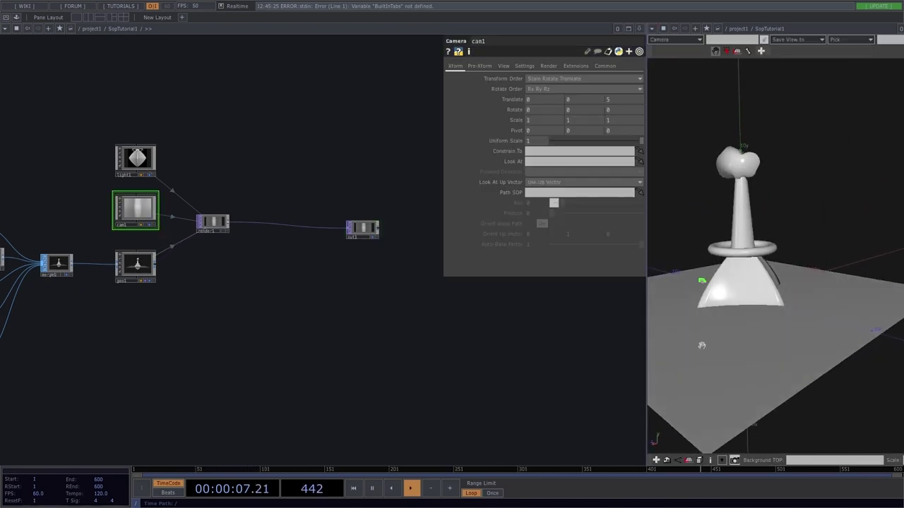
pyautogui.moveTo(702, 346); pyautogui.dragTo(783, 349)
pyautogui.scroll(6, 783, 349)
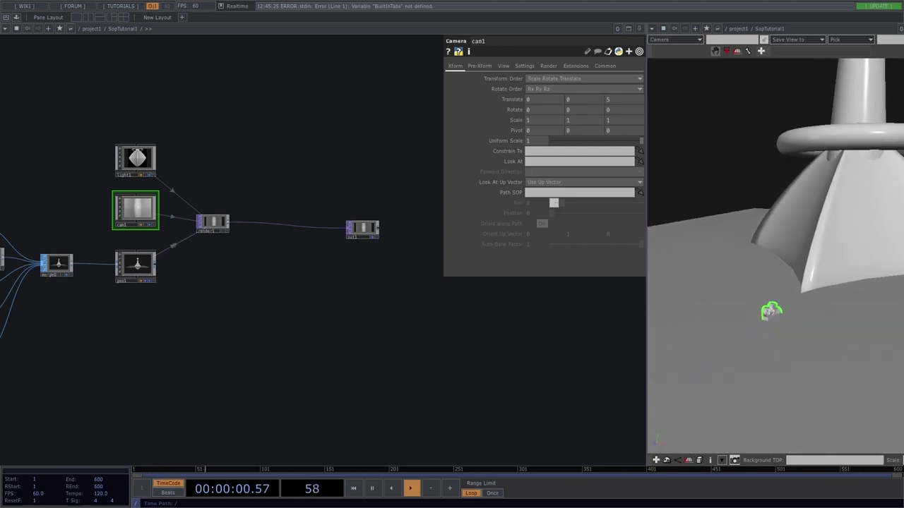
pyautogui.scroll(-6, 780, 316)
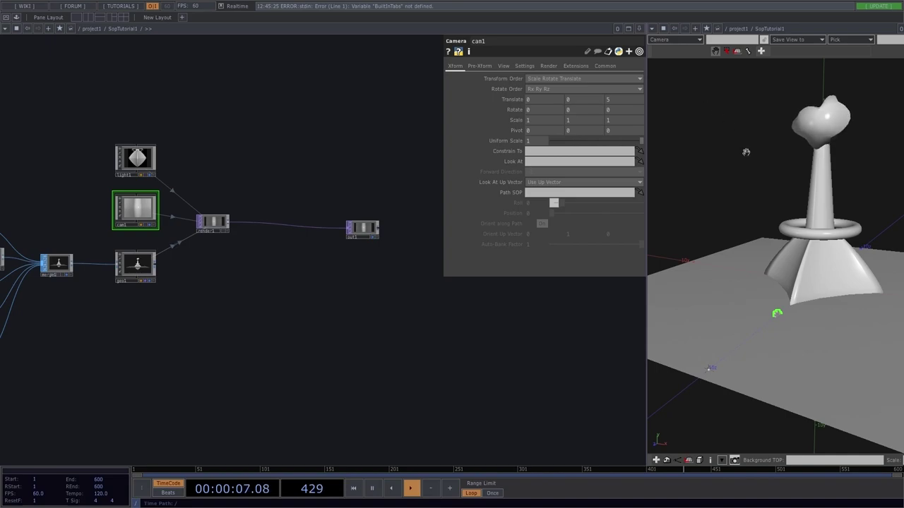
# Step: Add a Null COMP and place it directly left of cam1
pyautogui.moveTo(254, 315); pyautogui.dragTo(348, 324)
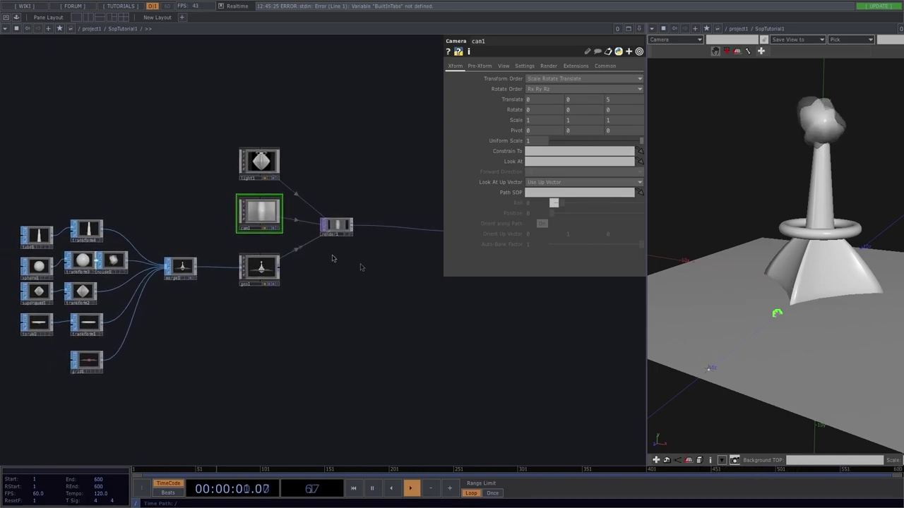
pyautogui.moveTo(275, 328); pyautogui.dragTo(281, 293)
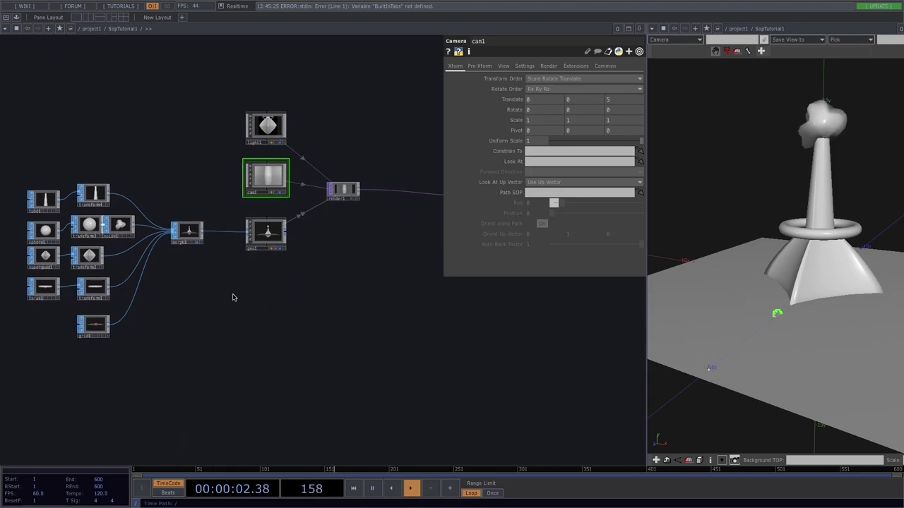
pyautogui.press('Tab')
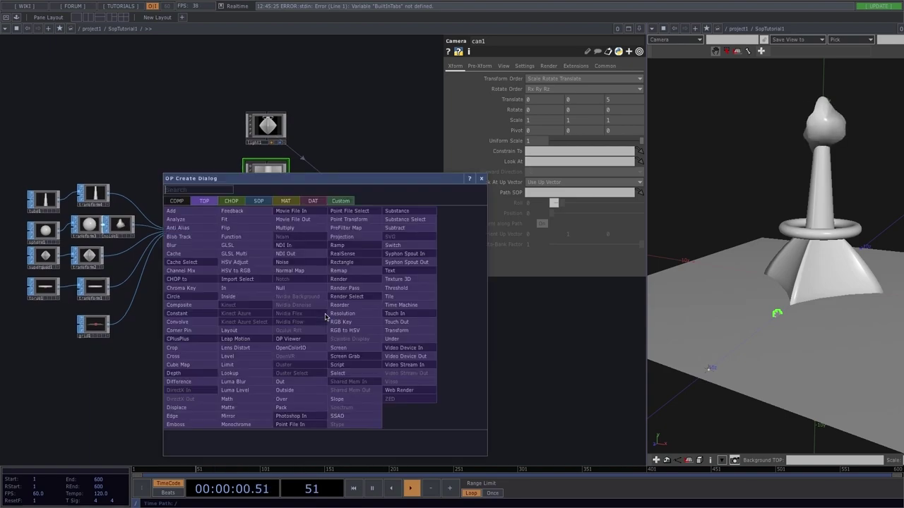
pyautogui.click(176, 200)
pyautogui.write('nu')
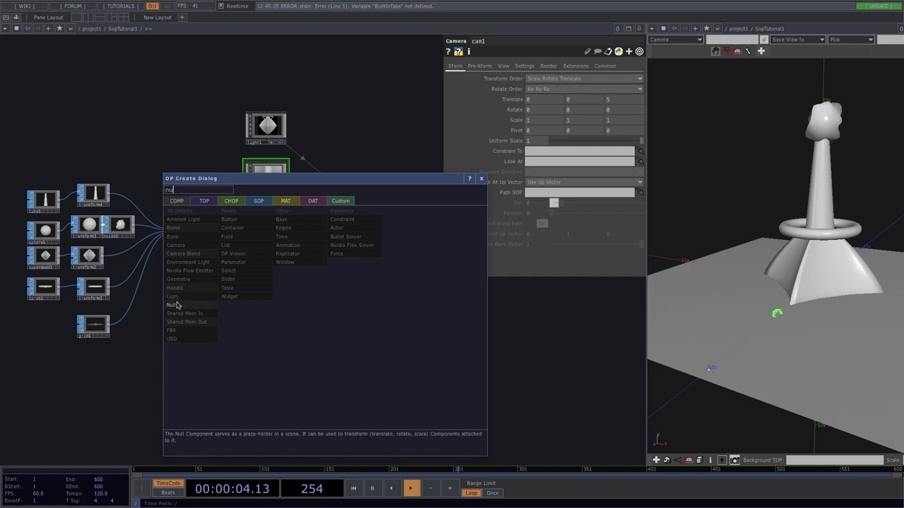
pyautogui.click(176, 303)
pyautogui.click(205, 162)
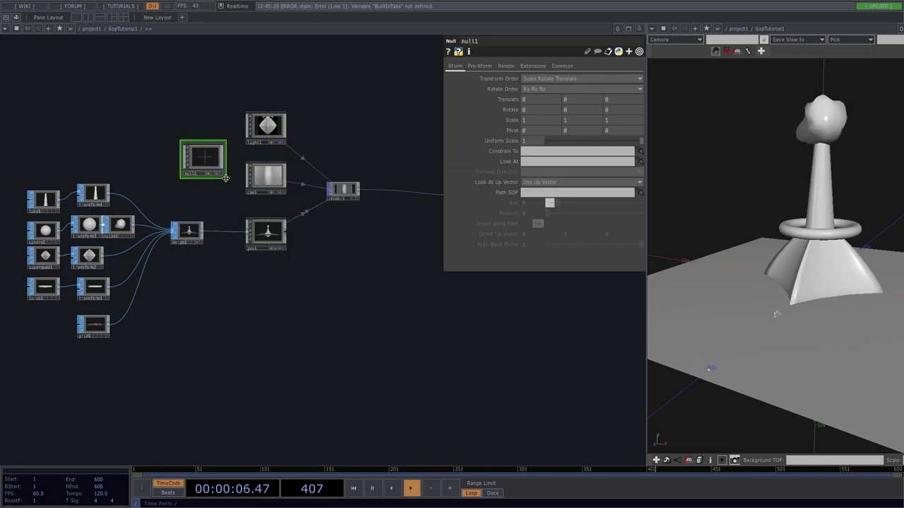
pyautogui.moveTo(209, 168); pyautogui.dragTo(210, 187)
# Step: Assign null1 as the Look At target of cam1
pyautogui.click(270, 176)
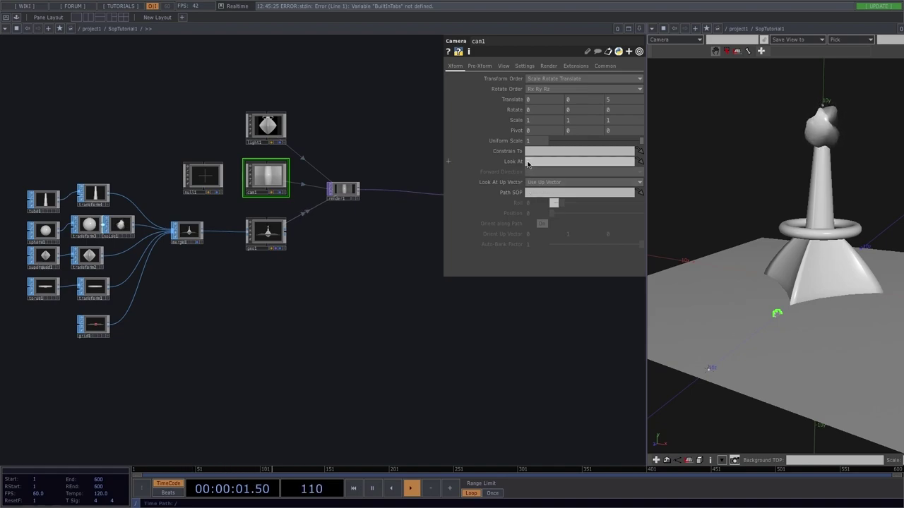
pyautogui.moveTo(196, 185); pyautogui.dragTo(535, 164)
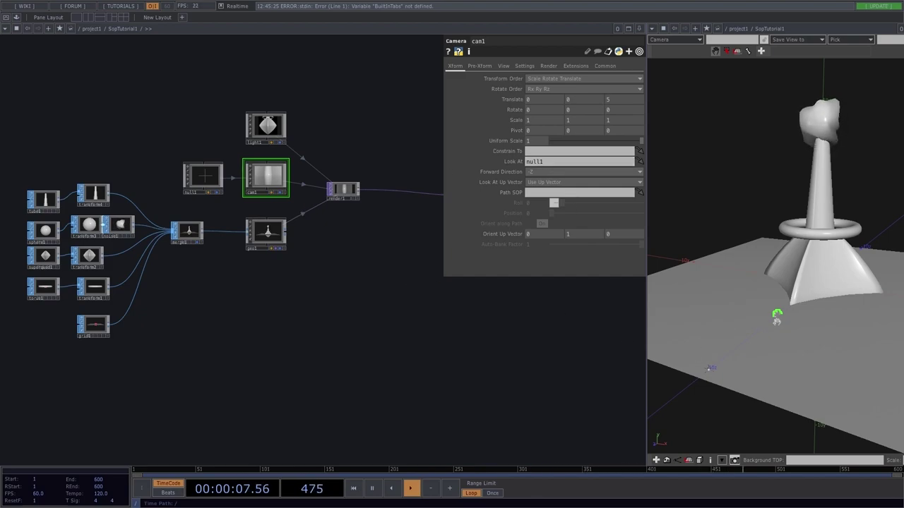
pyautogui.moveTo(789, 326); pyautogui.dragTo(789, 309)
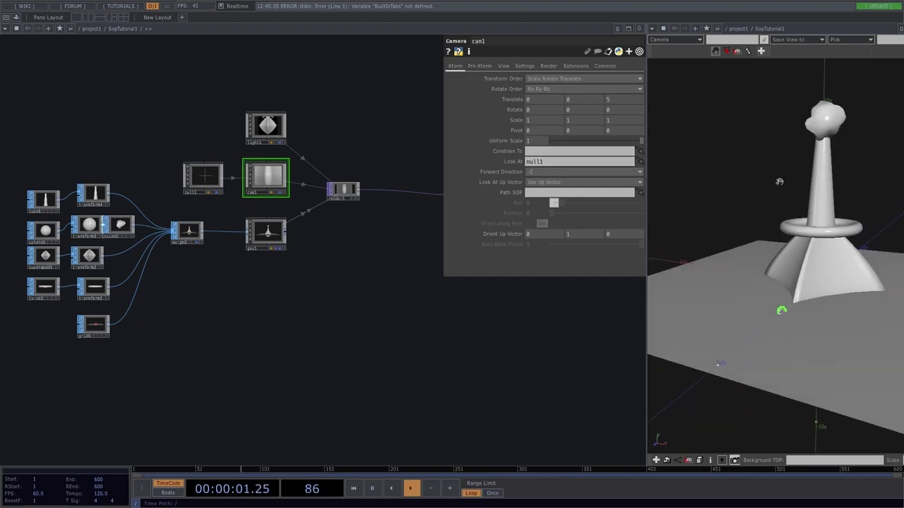
# Step: Show cam1's transform handle and move the camera up and back to about Y 2.68 and Z 9.66
pyautogui.click(727, 53)
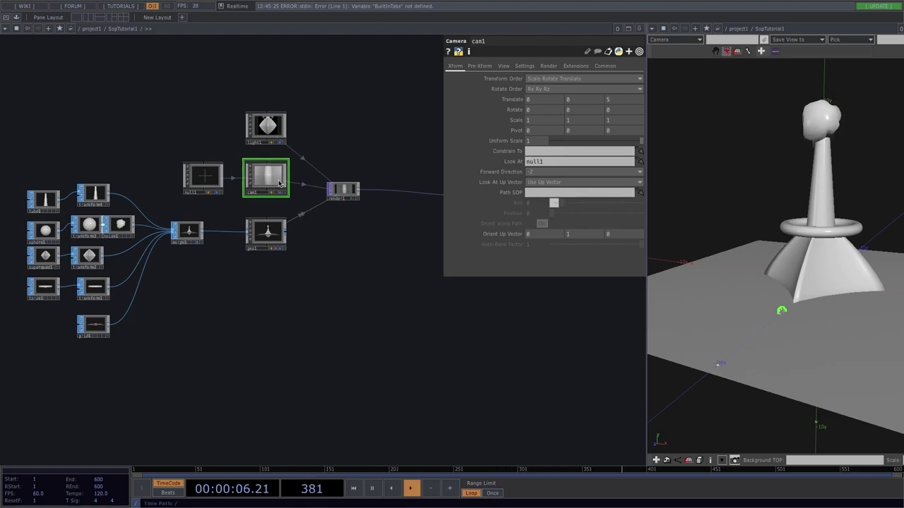
pyautogui.click(775, 51)
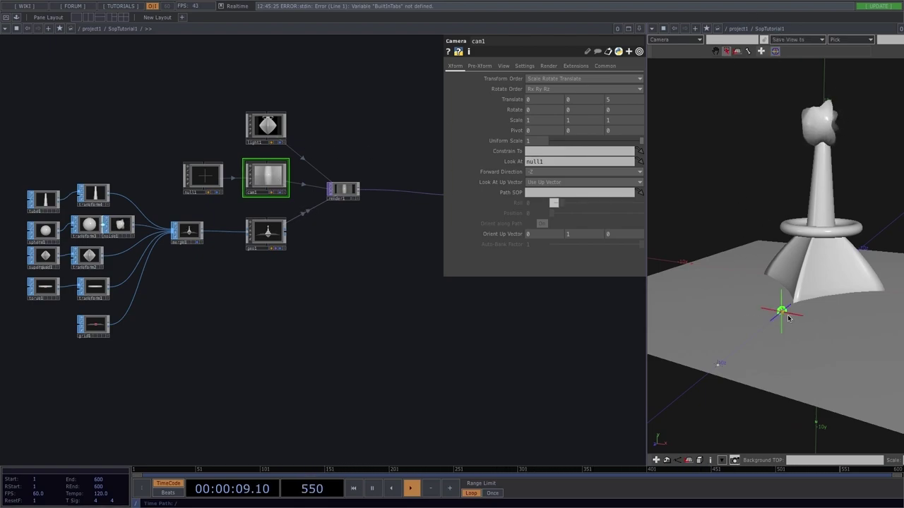
pyautogui.moveTo(774, 320); pyautogui.dragTo(723, 258)
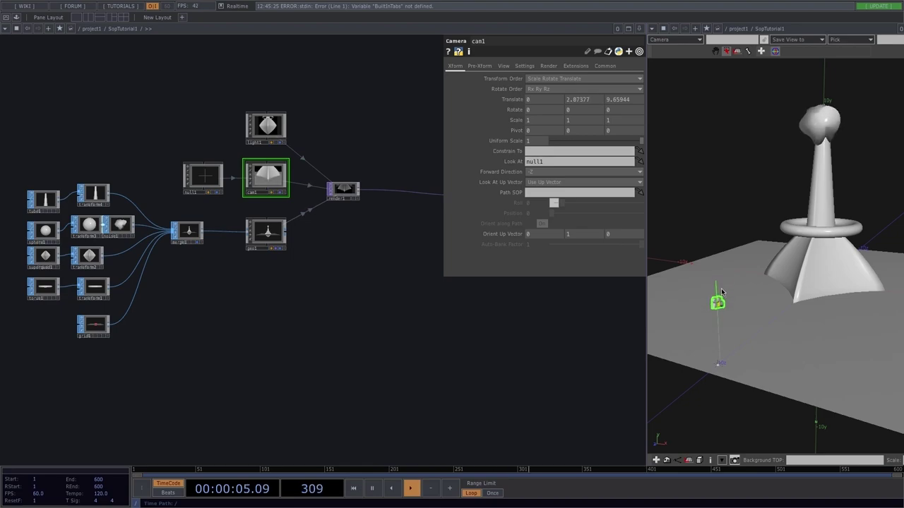
pyautogui.click(757, 358)
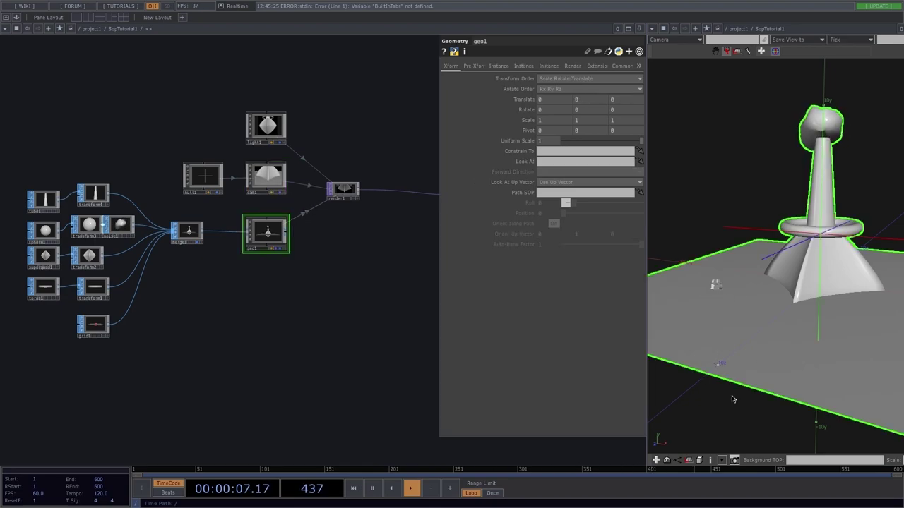
# Step: Try adjusting null1's Y translation while viewing the camera up close
pyautogui.moveTo(725, 399); pyautogui.dragTo(740, 385)
pyautogui.scroll(3, 738, 254)
pyautogui.moveTo(740, 252); pyautogui.dragTo(771, 222)
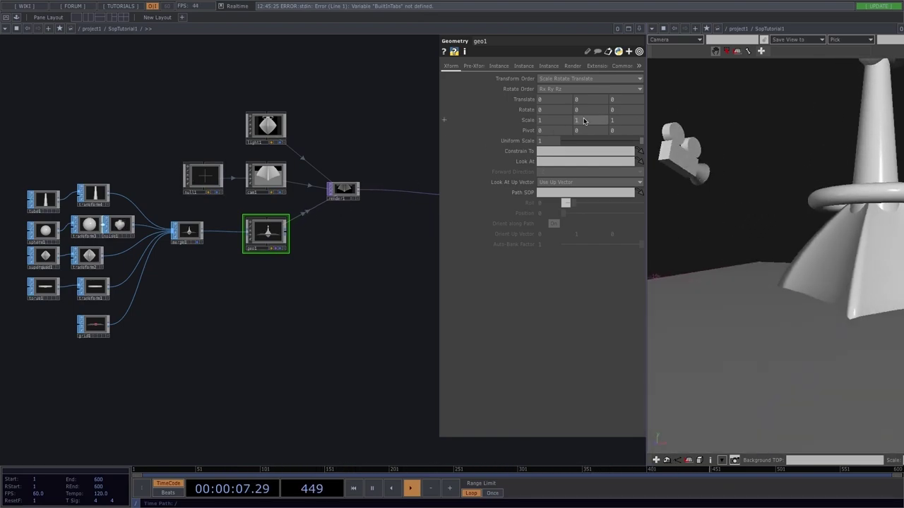
pyautogui.click(209, 177)
pyautogui.moveTo(573, 103); pyautogui.dragTo(585, 84, button='middle')
# Step: Clear cam1's Look At reference and reassign null1 to compare the camera's orientation
pyautogui.click(267, 176)
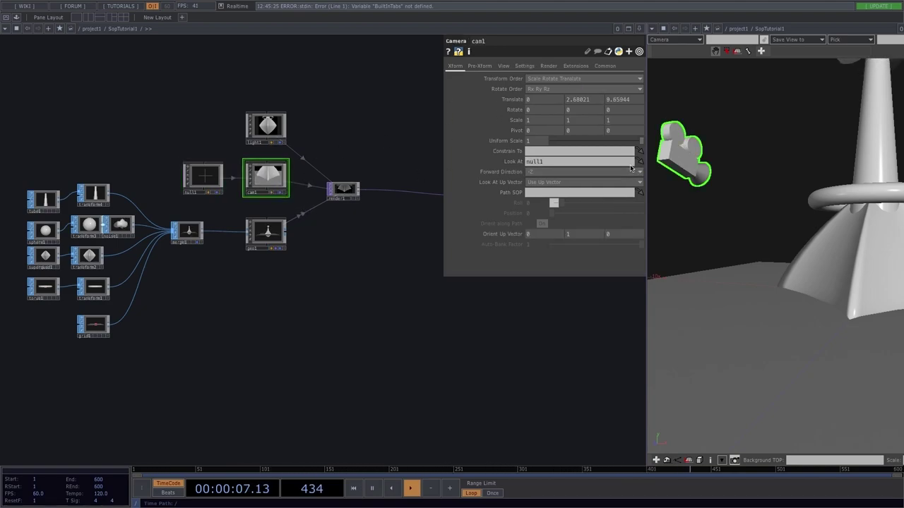
pyautogui.click(537, 163)
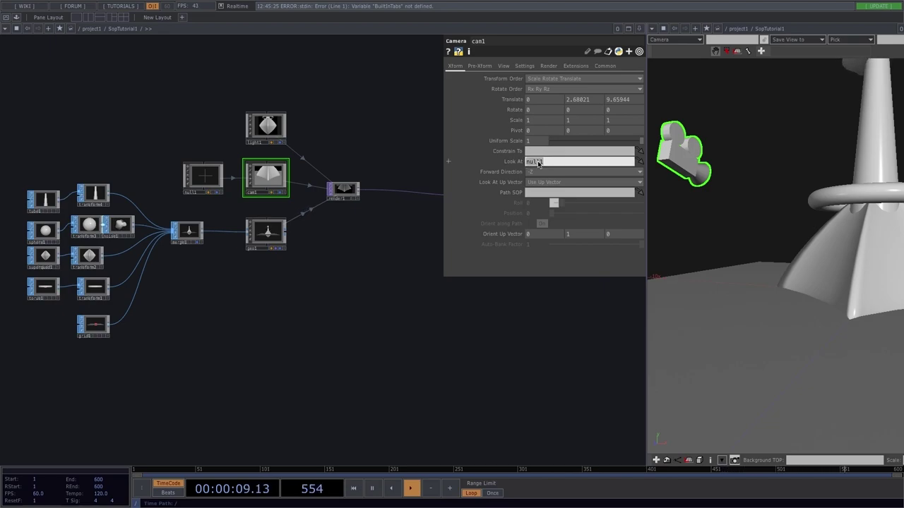
pyautogui.press('BackSpace')
pyautogui.press('Return')
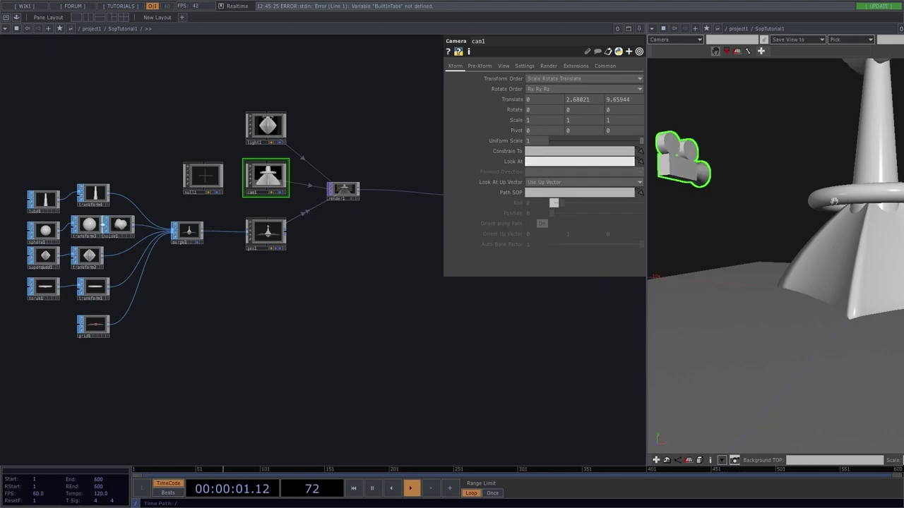
pyautogui.moveTo(190, 181); pyautogui.dragTo(534, 161)
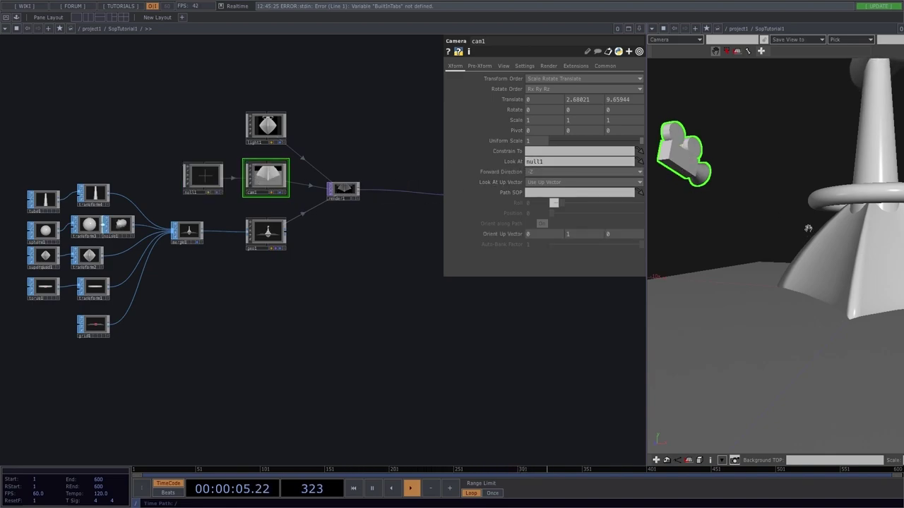
# Step: Move cam1 higher and farther back with its handle, to about Y 8.41 and Z 12.58
pyautogui.moveTo(774, 275)
pyautogui.mouseDown()
pyautogui.moveTo(836, 277)
pyautogui.moveTo(779, 282)
pyautogui.mouseUp()
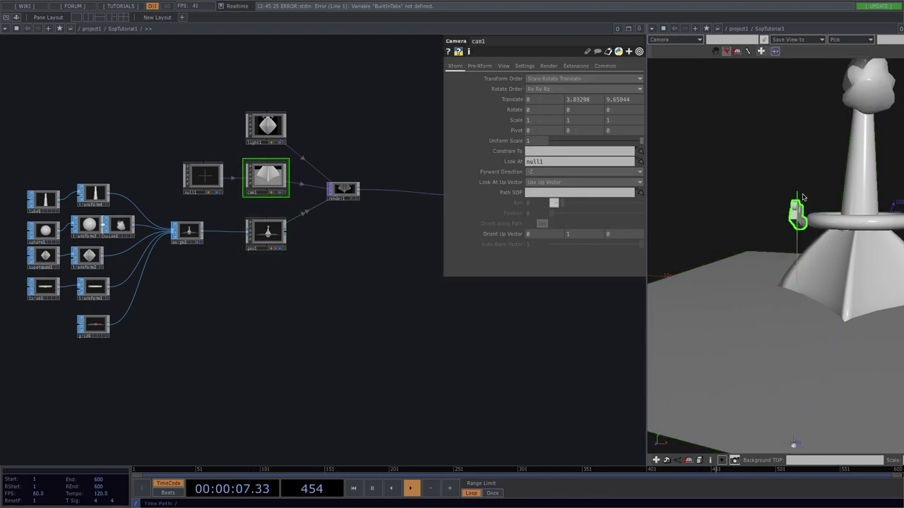
pyautogui.scroll(-5, 787, 242)
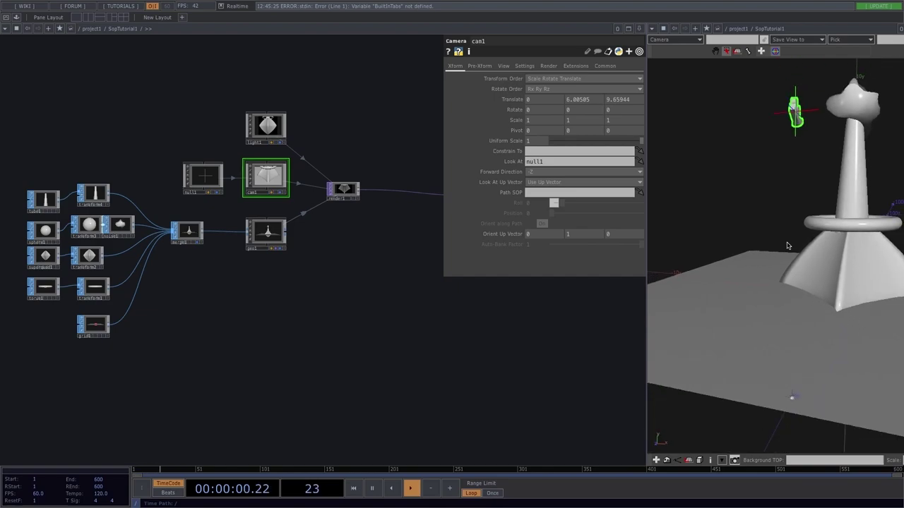
pyautogui.moveTo(755, 159); pyautogui.dragTo(746, 154)
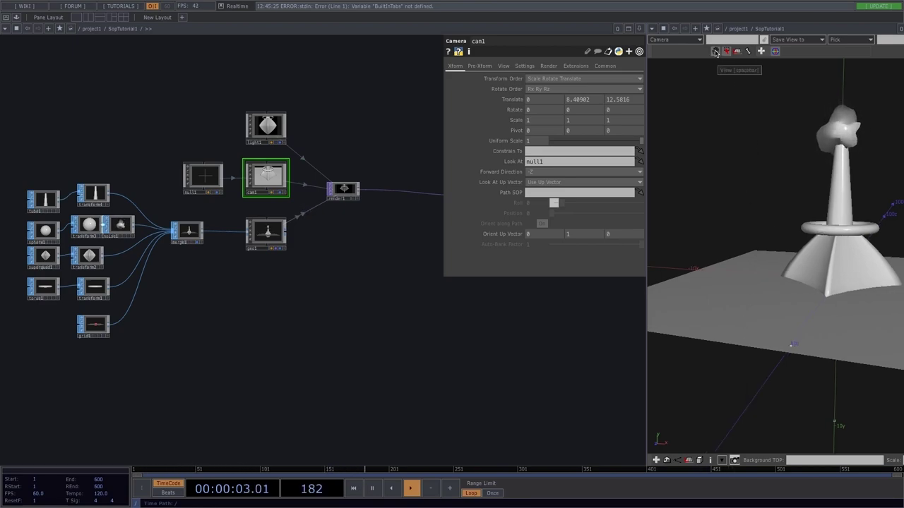
# Step: Raise null1 along the Y axis so that cam1 aims at the upper part of the tower
pyautogui.moveTo(736, 177); pyautogui.dragTo(734, 202)
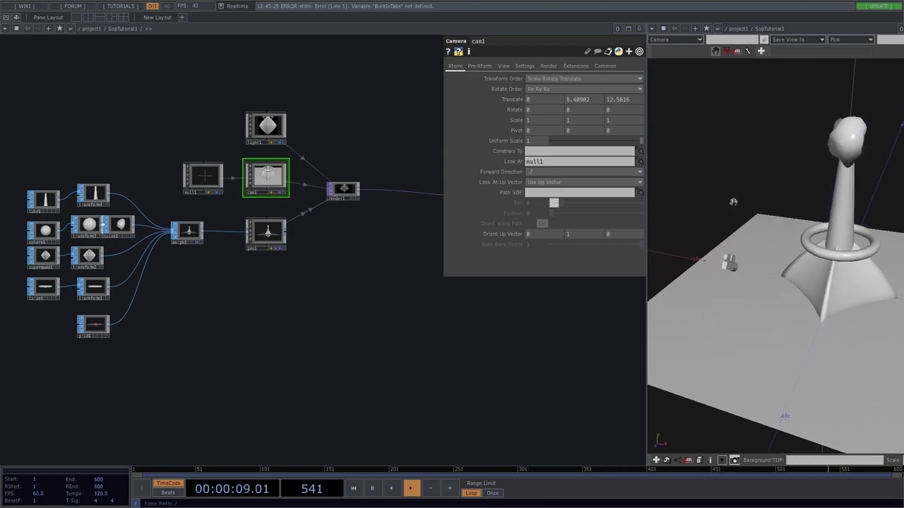
pyautogui.scroll(-3, 752, 336)
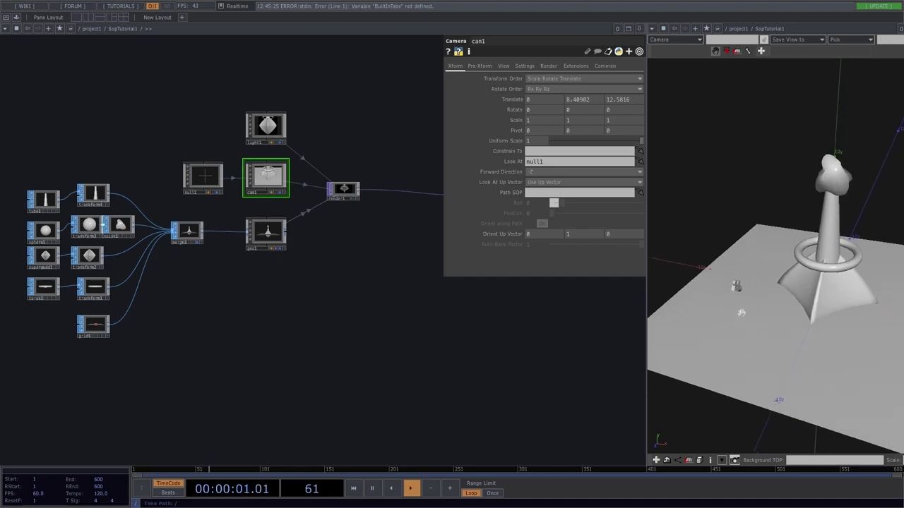
pyautogui.click(203, 177)
pyautogui.scroll(2, 342, 164)
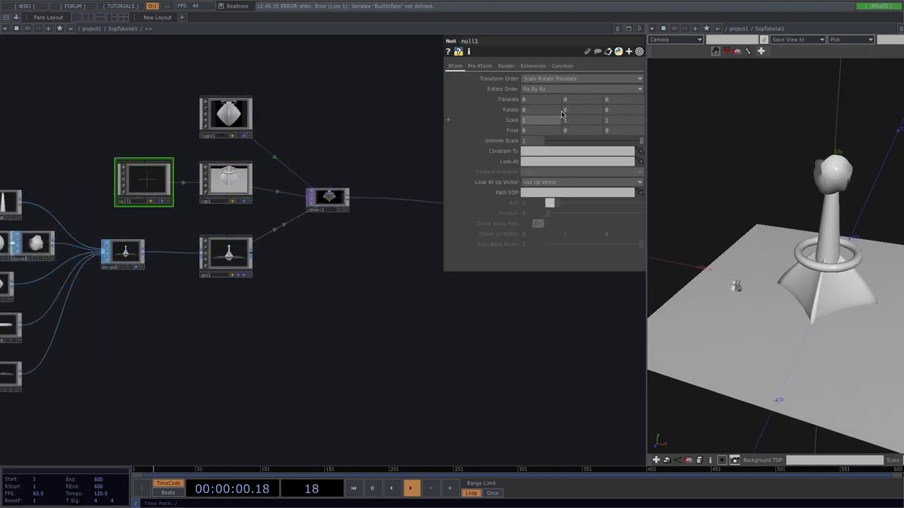
pyautogui.middleClick(571, 100)
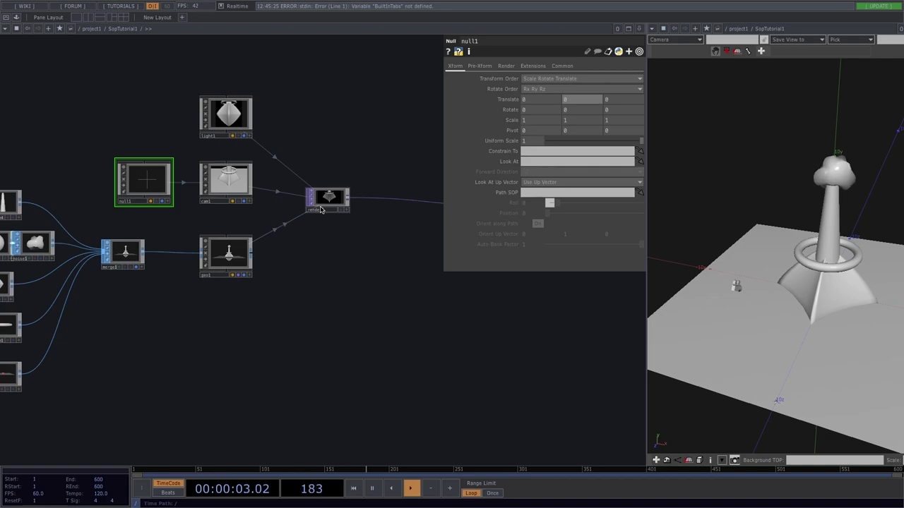
pyautogui.scroll(5, 321, 204)
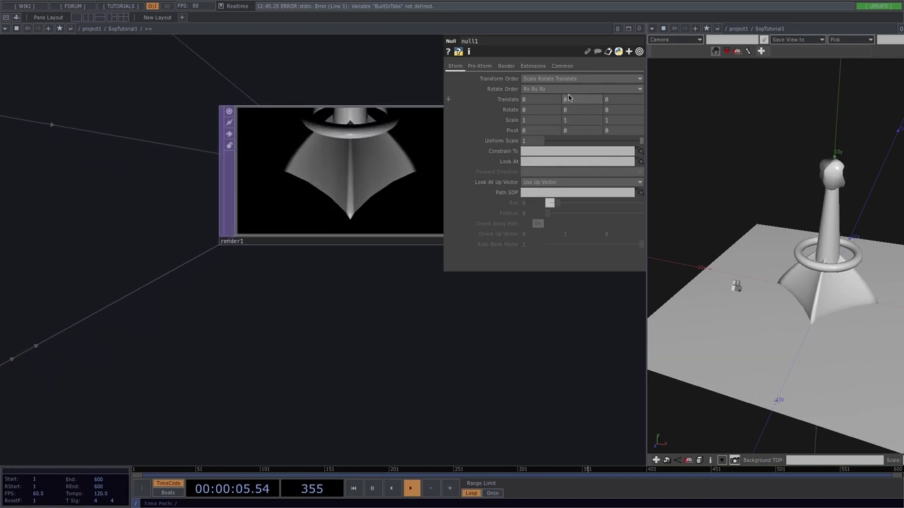
pyautogui.moveTo(568, 101)
pyautogui.mouseDown(button='middle')
pyautogui.moveTo(571, 80)
pyautogui.moveTo(568, 98)
pyautogui.mouseUp(button='middle')
pyautogui.scroll(-4, 513, 323)
pyautogui.scroll(2, 197, 223)
# Step: Move cam1 higher and farther back with its handle, to about Y 15.86 and Z 17.51
pyautogui.click(197, 223)
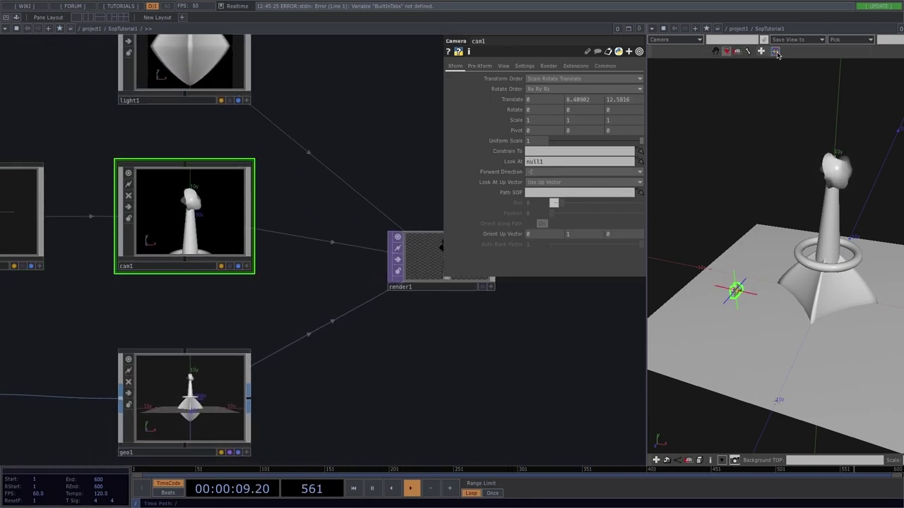
pyautogui.moveTo(734, 277); pyautogui.dragTo(715, 58)
pyautogui.scroll(-3, 737, 180)
pyautogui.moveTo(721, 121); pyautogui.dragTo(664, 107)
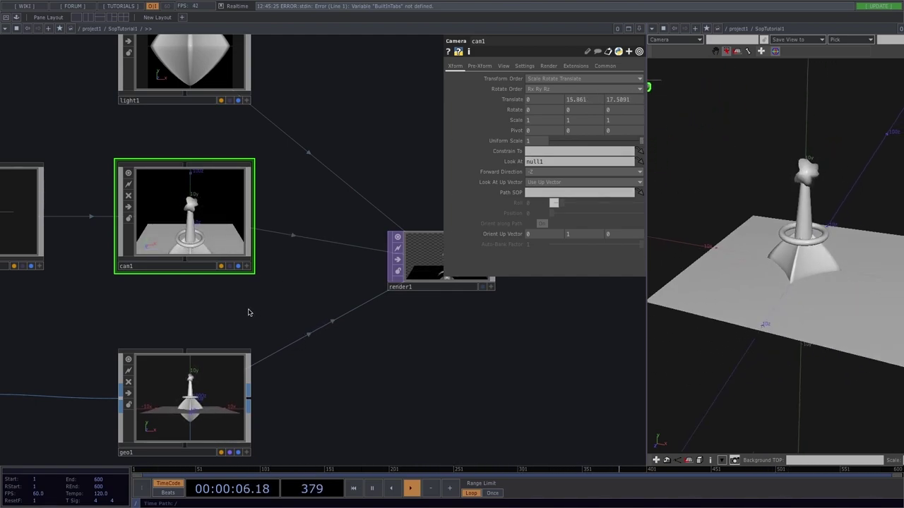
# Step: Set null1's Y translation to 5 and check the camera framing in a TOP Viewer pane
pyautogui.click(26, 232)
pyautogui.moveTo(577, 100)
pyautogui.mouseDown(button='middle')
pyautogui.moveTo(593, 91)
pyautogui.moveTo(573, 91)
pyautogui.moveTo(577, 101)
pyautogui.moveTo(582, 92)
pyautogui.mouseUp(button='middle')
pyautogui.scroll(4, 197, 224)
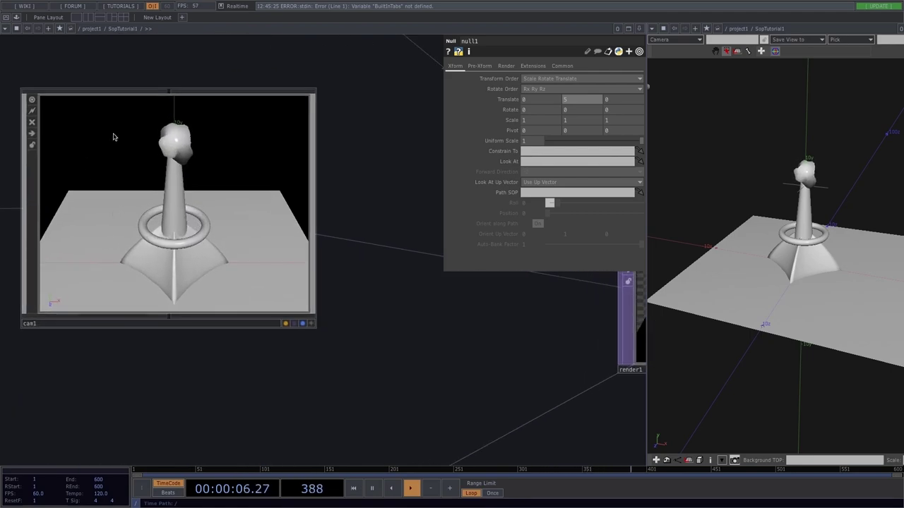
pyautogui.scroll(-5, 172, 229)
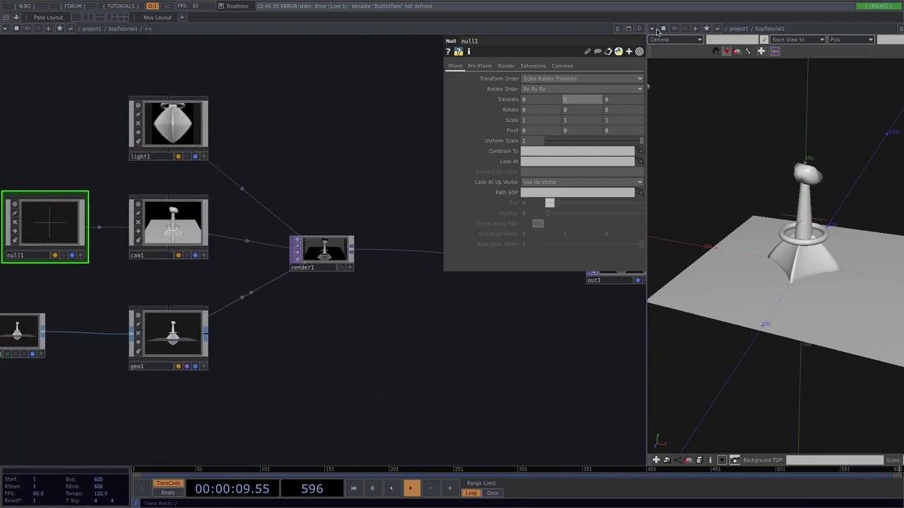
pyautogui.click(657, 31)
pyautogui.click(681, 69)
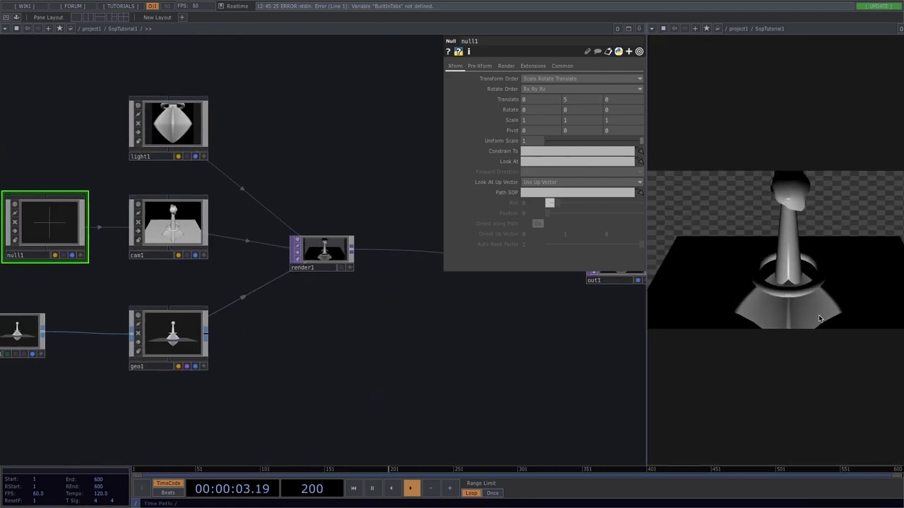
# Step: Bring back the Geometry Viewer and raise light1 with its handle to about Y 6.9
pyautogui.click(185, 133)
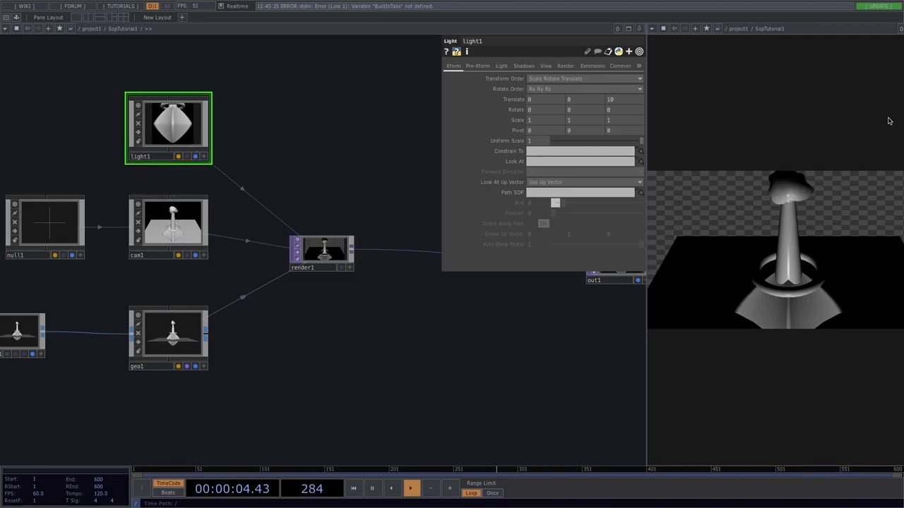
pyautogui.click(651, 30)
pyautogui.click(677, 67)
pyautogui.moveTo(761, 314); pyautogui.dragTo(745, 224)
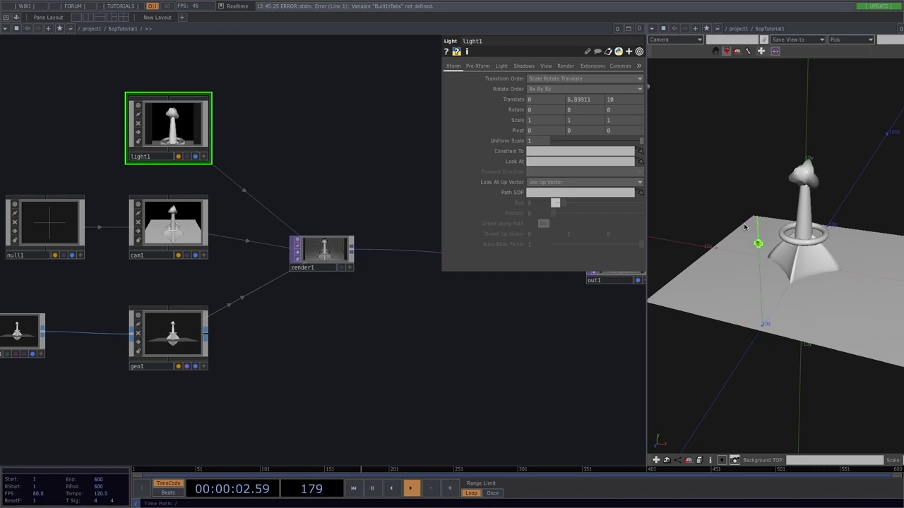
# Step: Show the render in the TOP Viewer and widen cam1's FOV Angle to 76.9
pyautogui.click(169, 225)
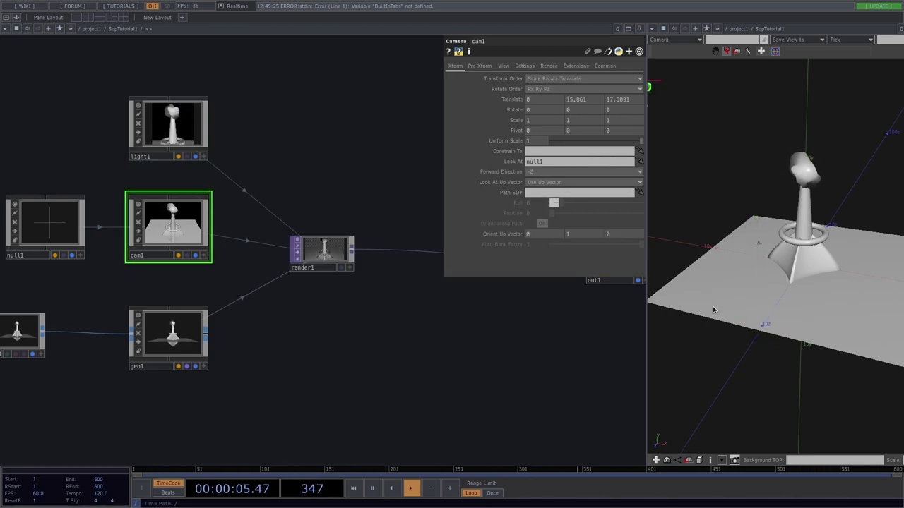
pyautogui.click(652, 28)
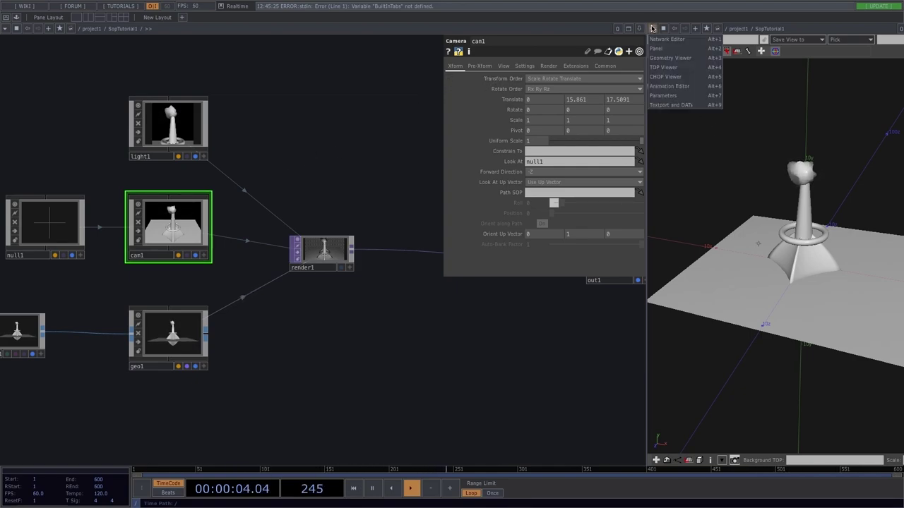
pyautogui.click(665, 69)
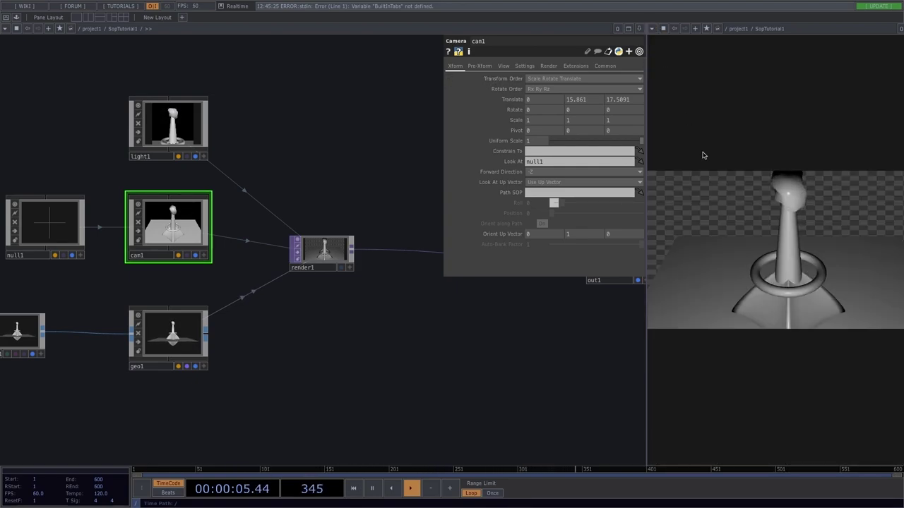
pyautogui.click(503, 66)
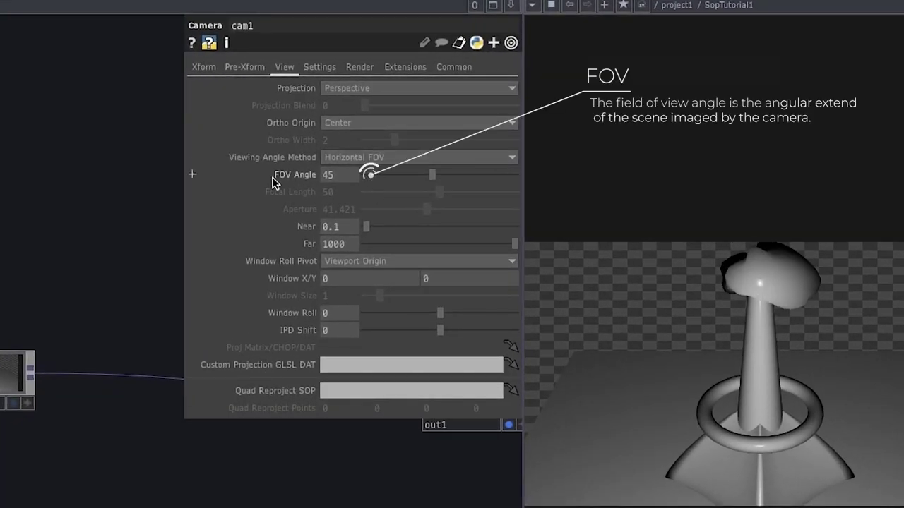
pyautogui.moveTo(430, 173); pyautogui.dragTo(479, 175)
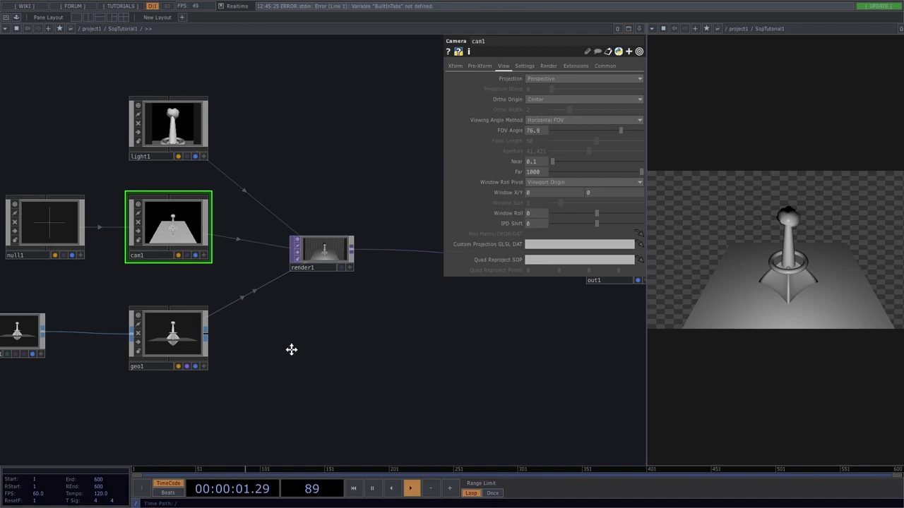
# Step: Enlarge the grid1 ground plane to a size of 161 by 61
pyautogui.moveTo(288, 354); pyautogui.dragTo(375, 303)
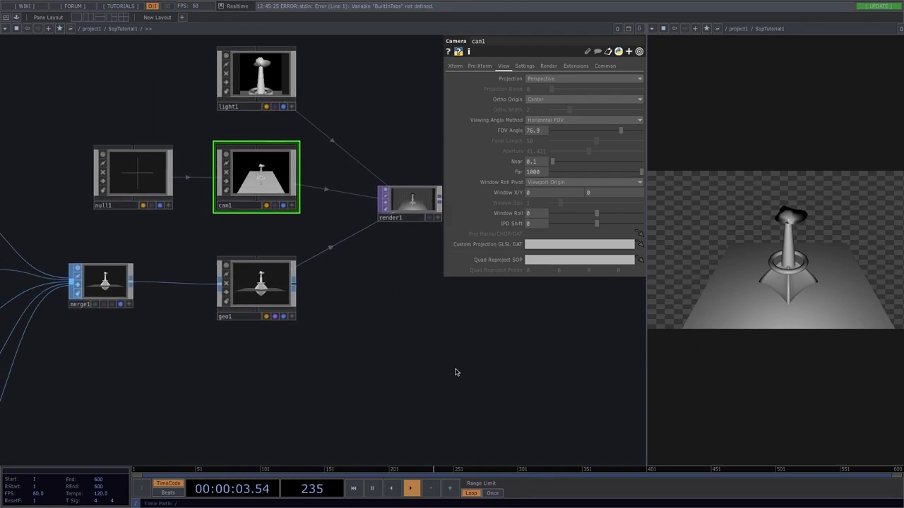
pyautogui.scroll(-3, 455, 372)
pyautogui.moveTo(412, 350); pyautogui.dragTo(468, 266)
pyautogui.click(108, 364)
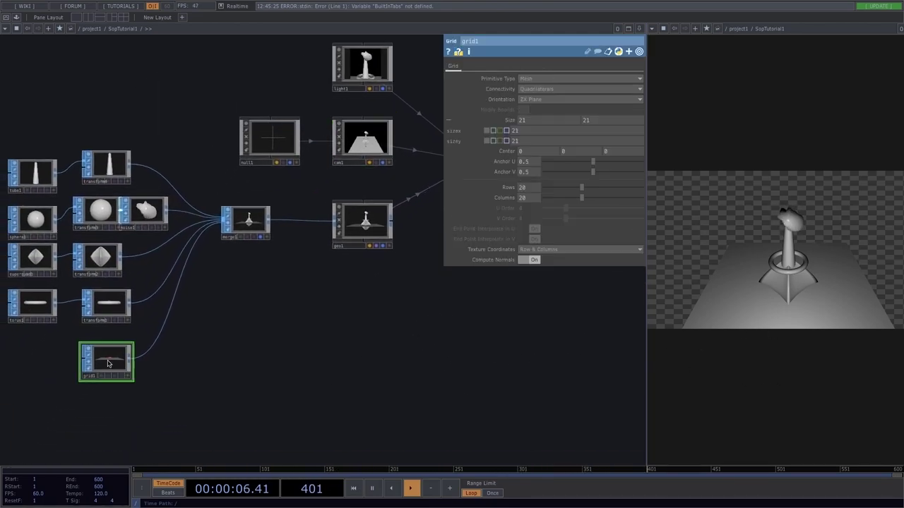
pyautogui.moveTo(508, 102); pyautogui.dragTo(509, 122, button='middle')
pyautogui.middleClick(508, 123)
pyautogui.moveTo(587, 120); pyautogui.dragTo(580, 102, button='middle')
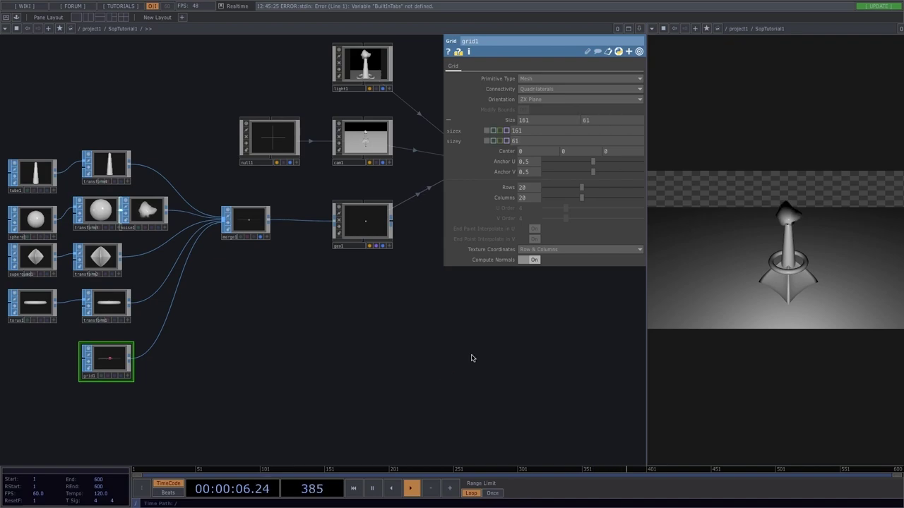
# Step: Try light1 as a Cone Light with a cone angle of 115, and restore its type to Point Light
pyautogui.moveTo(471, 358); pyautogui.dragTo(328, 356)
pyautogui.moveTo(361, 292); pyautogui.dragTo(394, 325)
pyautogui.click(251, 99)
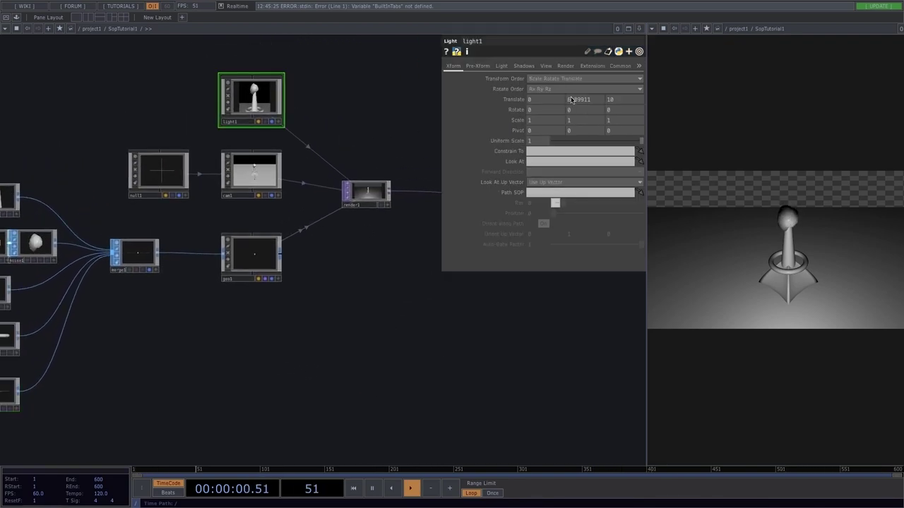
pyautogui.click(502, 68)
pyautogui.click(545, 100)
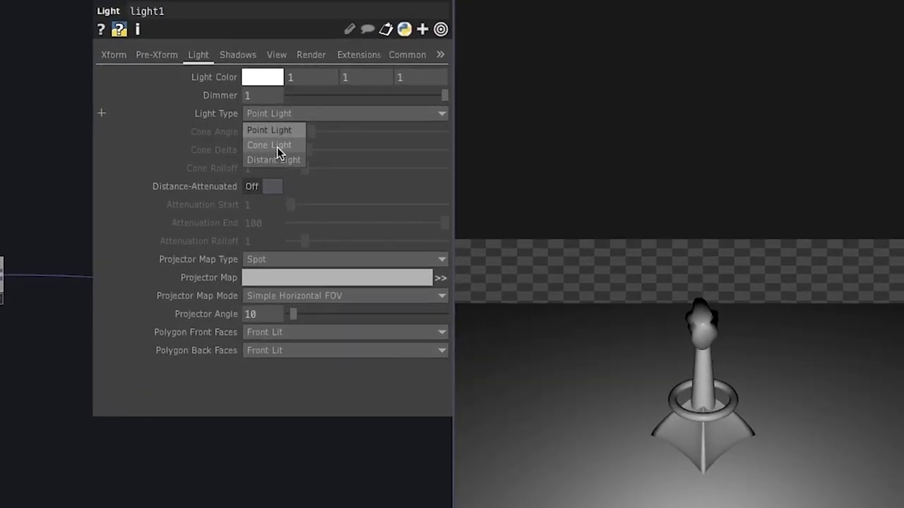
pyautogui.click(546, 115)
pyautogui.moveTo(311, 132)
pyautogui.mouseDown()
pyautogui.moveTo(348, 137)
pyautogui.moveTo(304, 148)
pyautogui.mouseUp()
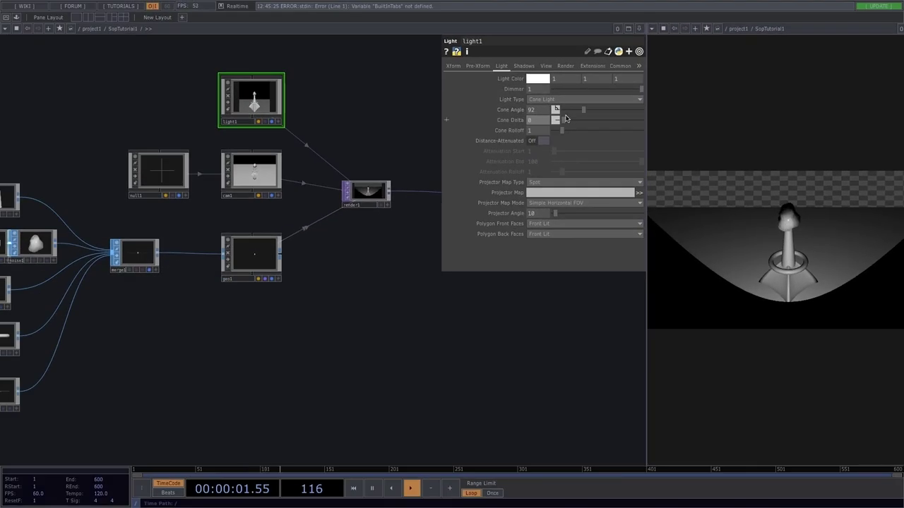
pyautogui.moveTo(583, 110)
pyautogui.mouseDown()
pyautogui.moveTo(574, 111)
pyautogui.moveTo(589, 111)
pyautogui.mouseUp()
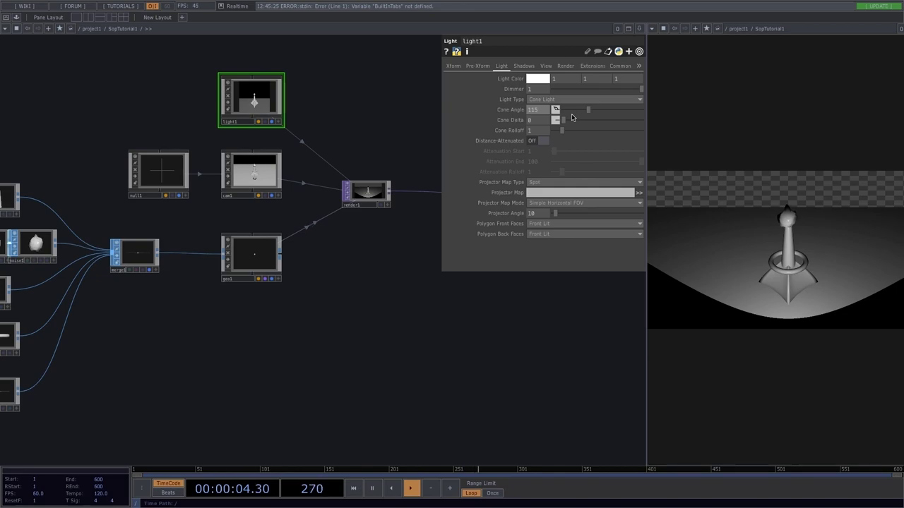
pyautogui.click(560, 100)
pyautogui.click(551, 109)
# Step: Examine the render1 operator's image and settings up close
pyautogui.moveTo(369, 348); pyautogui.dragTo(403, 298)
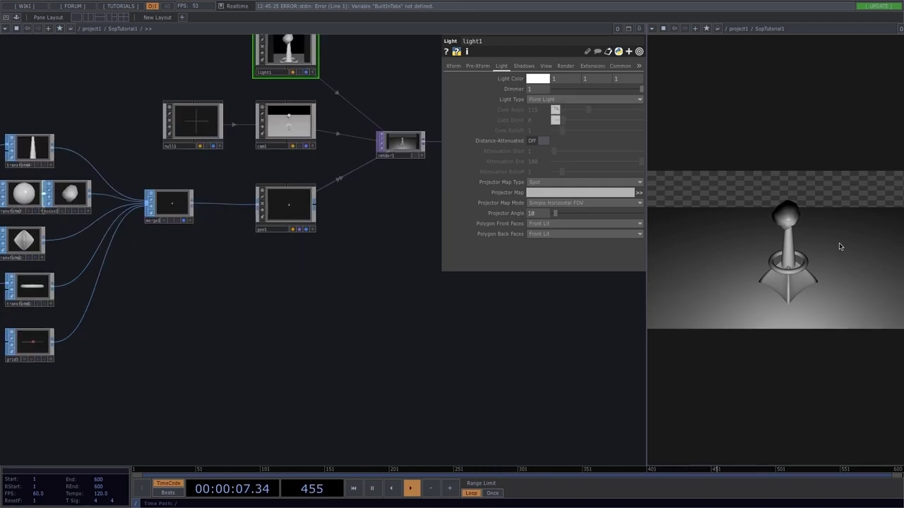
pyautogui.moveTo(334, 304); pyautogui.dragTo(233, 315)
pyautogui.scroll(5, 300, 163)
pyautogui.click(284, 148)
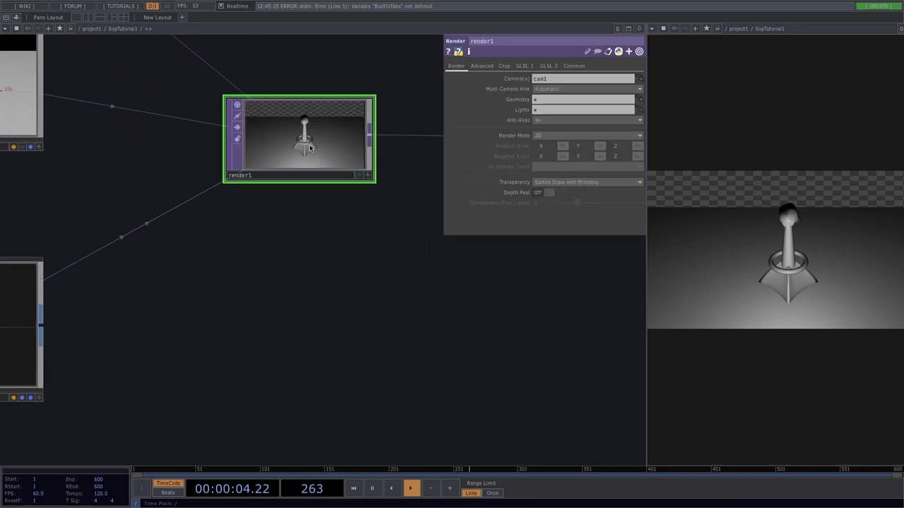
pyautogui.moveTo(353, 236); pyautogui.dragTo(377, 182)
pyautogui.scroll(-3, 378, 181)
# Step: Create a Phong material and place it just below geo1 in the network
pyautogui.scroll(-2, 376, 184)
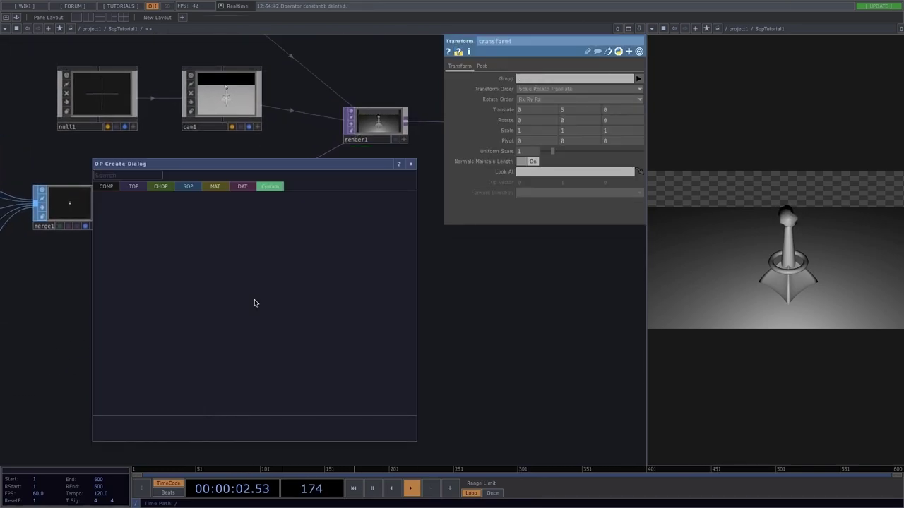
pyautogui.press('Tab')
pyautogui.press('Tab')
pyautogui.press('Tab')
pyautogui.press('Tab')
pyautogui.press('Tab')
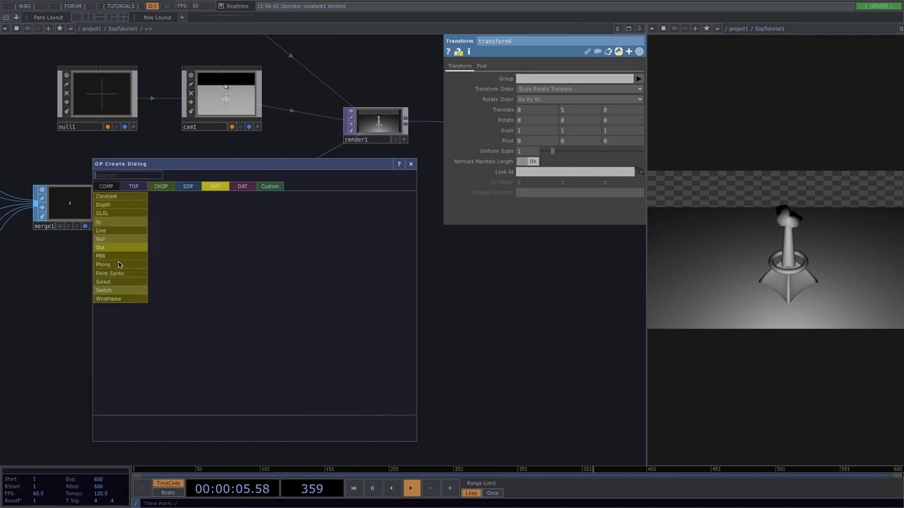
pyautogui.click(120, 264)
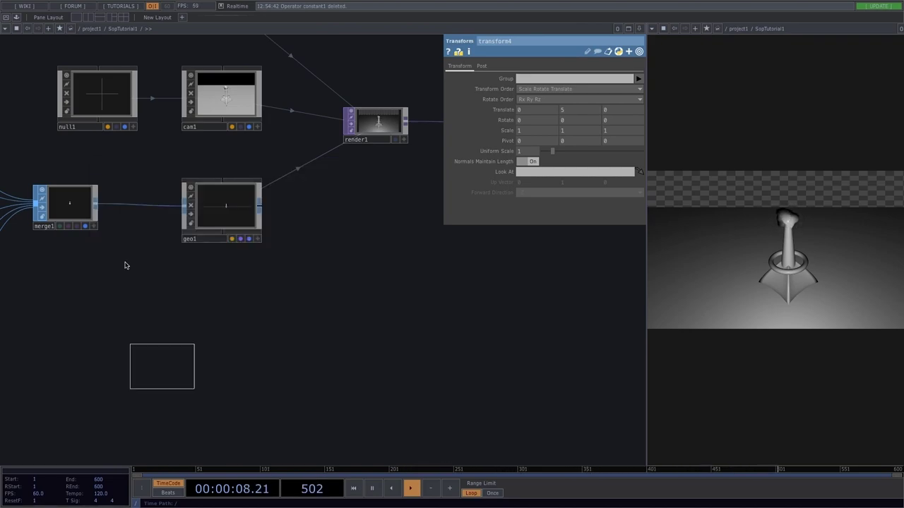
pyautogui.click(226, 305)
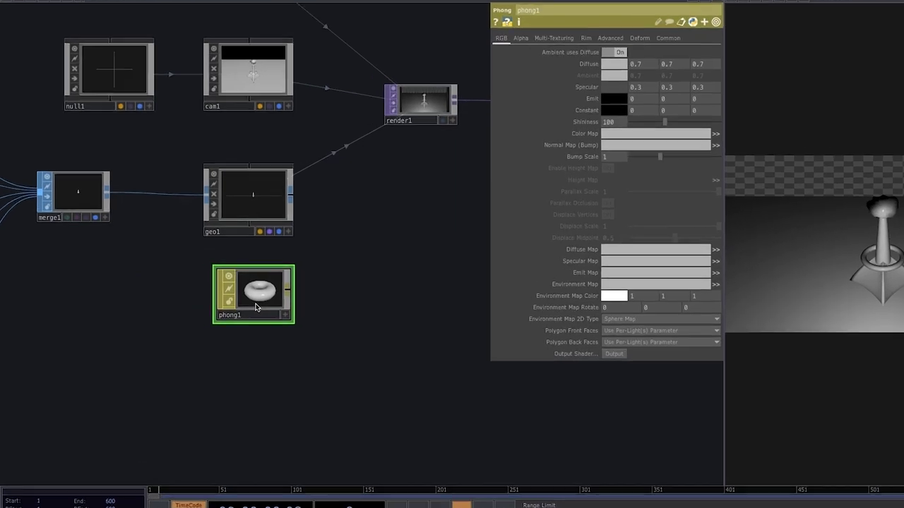
# Step: Assign the phong1 material to geo1 and move the material slightly lower in the network
pyautogui.moveTo(256, 307); pyautogui.dragTo(245, 224)
pyautogui.click(244, 214)
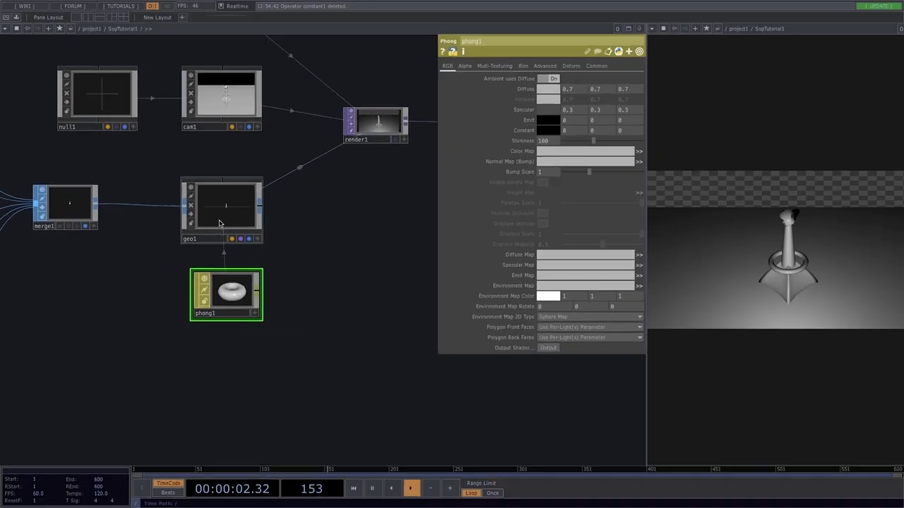
pyautogui.moveTo(224, 288); pyautogui.dragTo(225, 313)
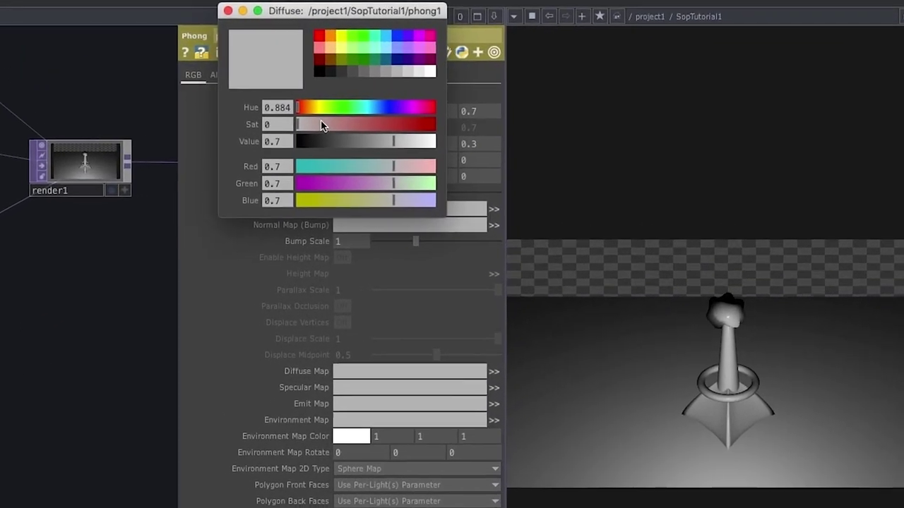
# Step: Set phong1's Diffuse colour to a pale green of about 0.619, 0.746, 0.560
pyautogui.moveTo(321, 125); pyautogui.dragTo(417, 109)
pyautogui.moveTo(363, 120); pyautogui.dragTo(274, 115)
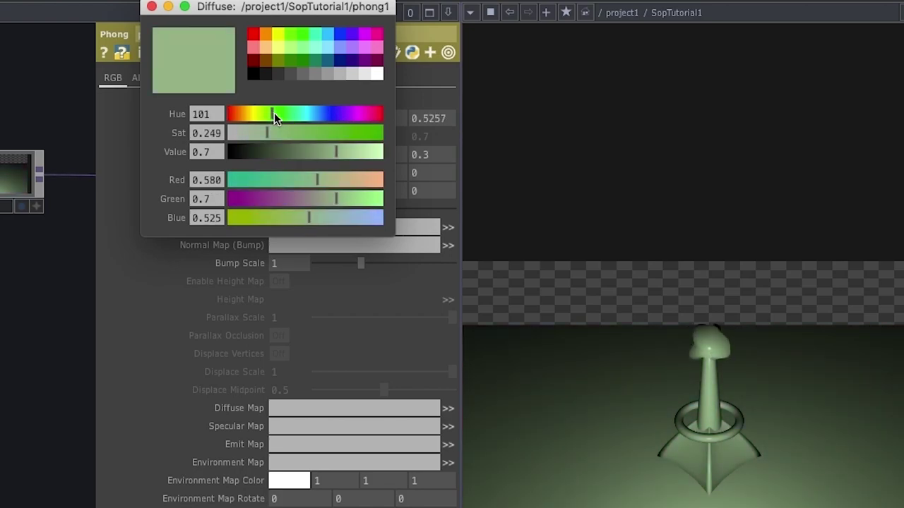
pyautogui.moveTo(327, 151); pyautogui.dragTo(344, 151)
pyautogui.click(151, 6)
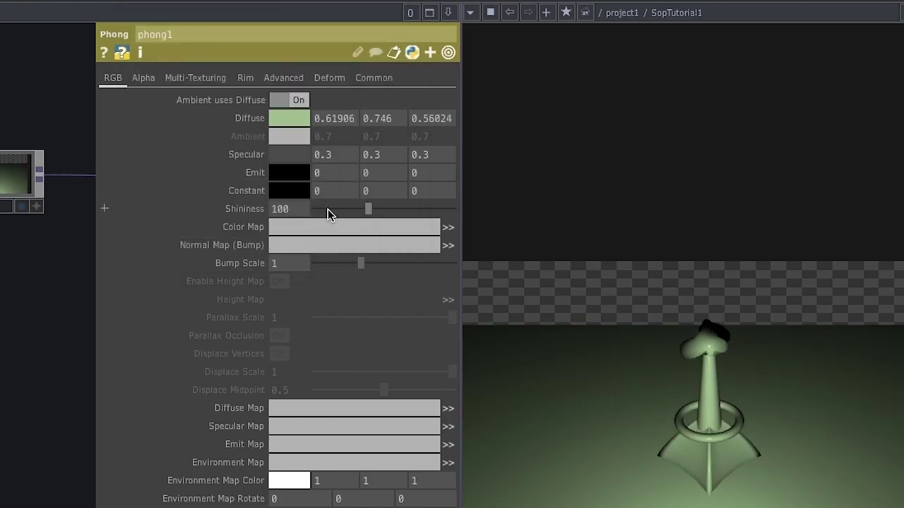
# Step: Set phong1's Emit colour to a dark grey of 0.184 and its Shininess to 12
pyautogui.click(293, 173)
pyautogui.moveTo(294, 152); pyautogui.dragTo(259, 152)
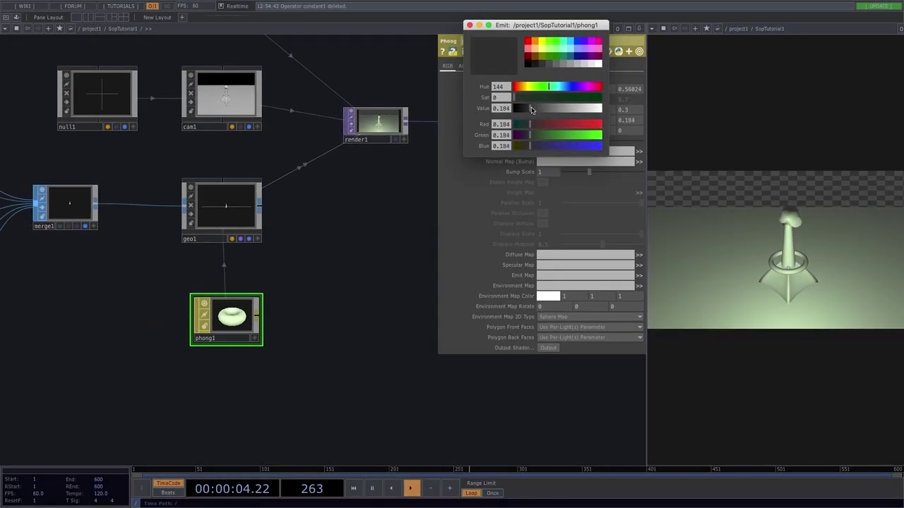
pyautogui.click(469, 26)
pyautogui.moveTo(618, 141); pyautogui.dragTo(566, 139)
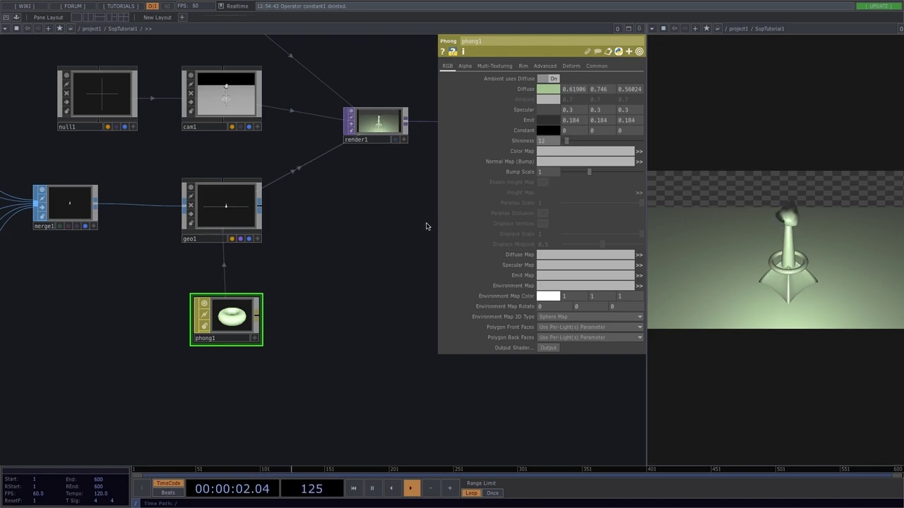
# Step: Insert a Transform between render1 and out1, with background alpha 1 and Comp Over Background Color turned on
pyautogui.moveTo(357, 244); pyautogui.dragTo(202, 259)
pyautogui.scroll(-3, 202, 258)
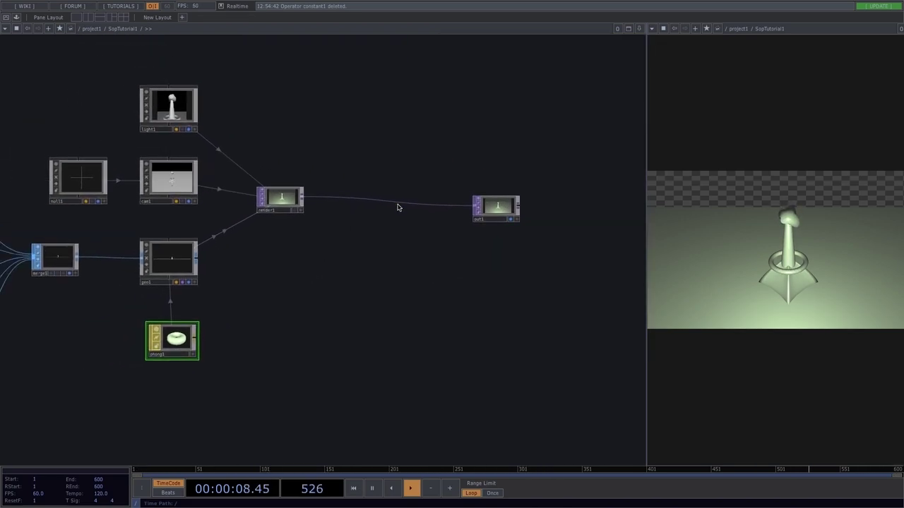
pyautogui.rightClick(408, 207)
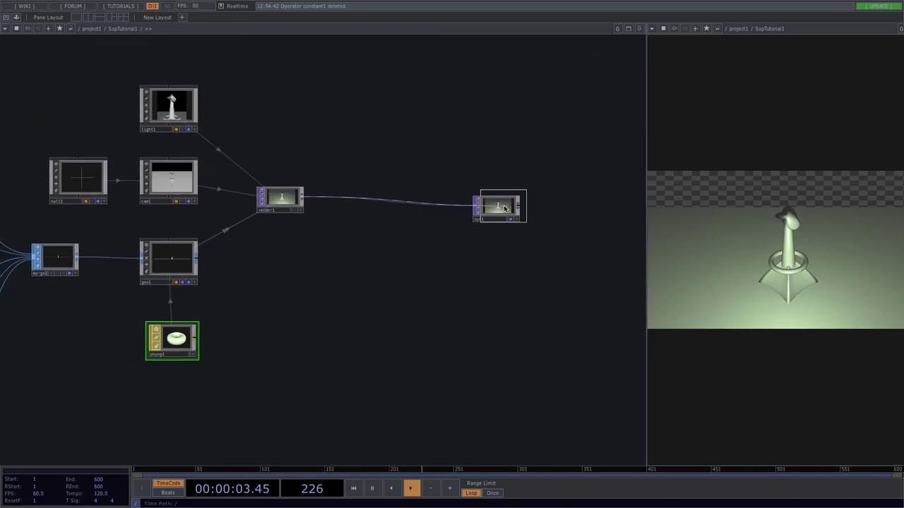
pyautogui.click(441, 205)
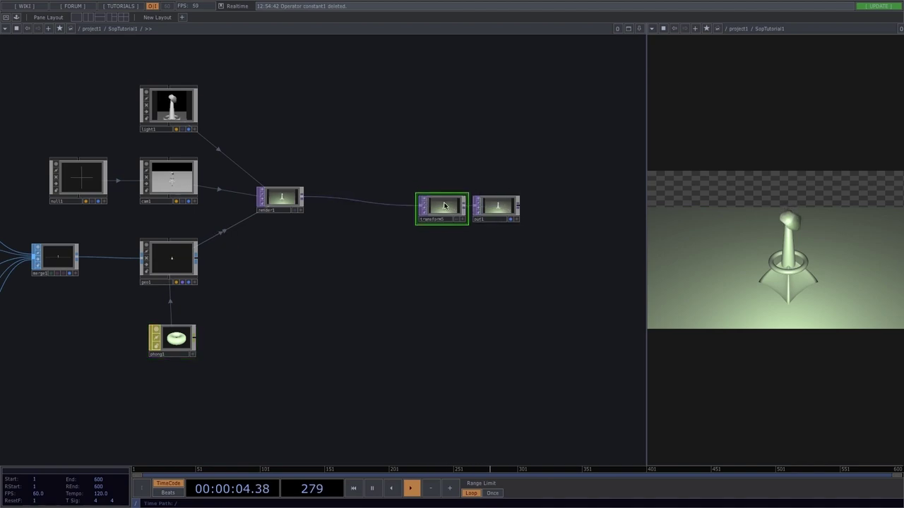
pyautogui.press('p')
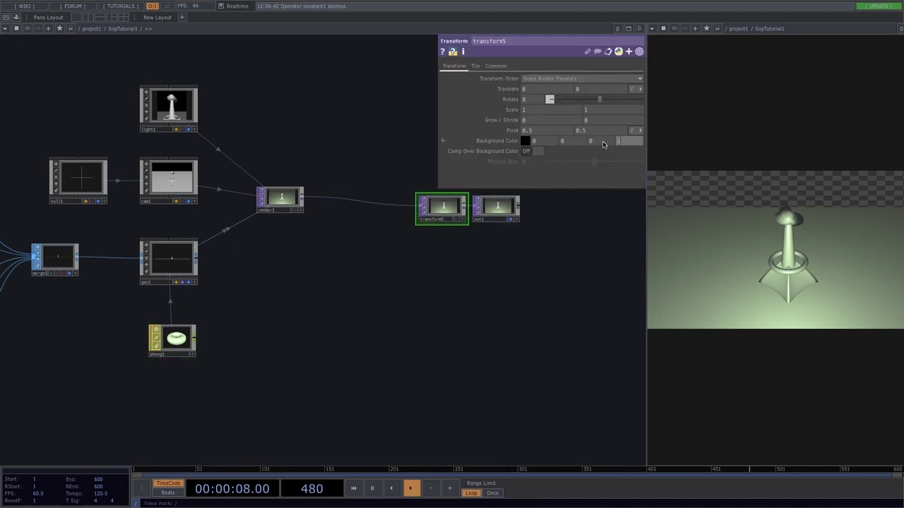
pyautogui.click(538, 151)
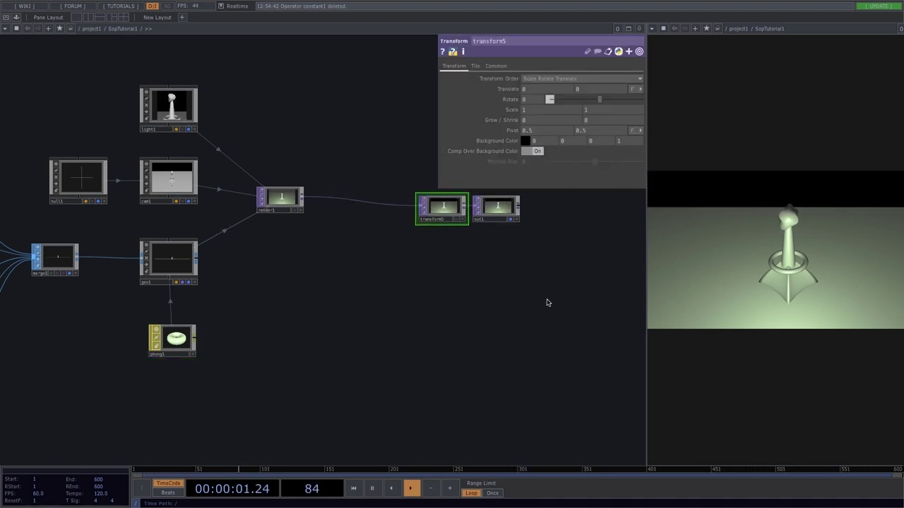
# Step: Review the finished SopTutorial1 network and examine cam1's transform settings
pyautogui.scroll(-3, 546, 302)
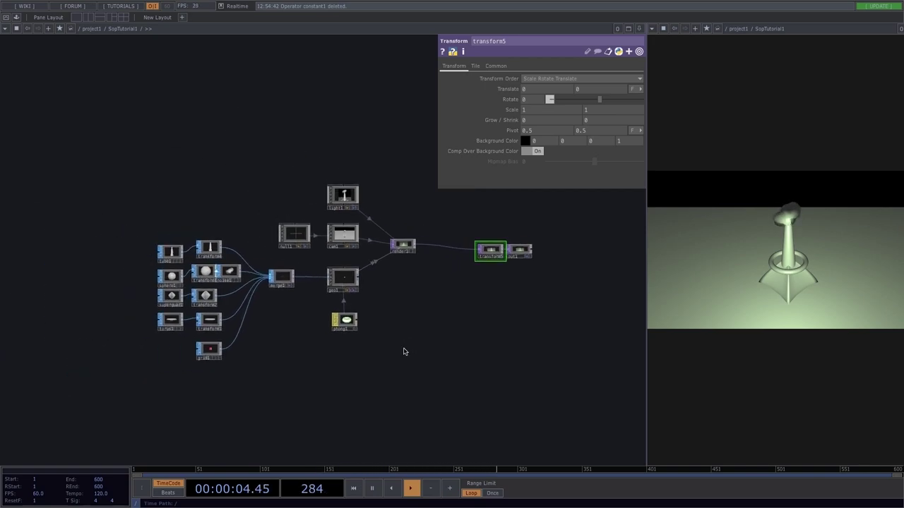
pyautogui.scroll(3, 268, 299)
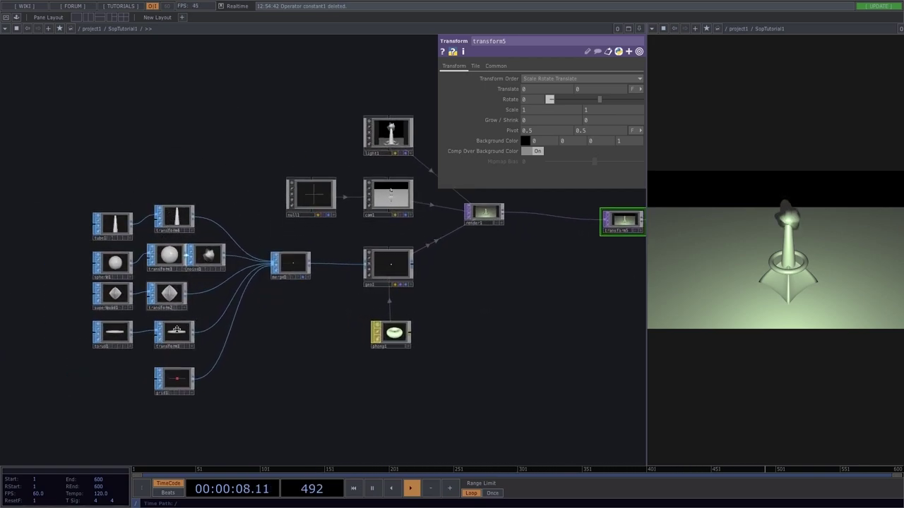
pyautogui.moveTo(513, 305); pyautogui.dragTo(441, 295)
pyautogui.click(325, 188)
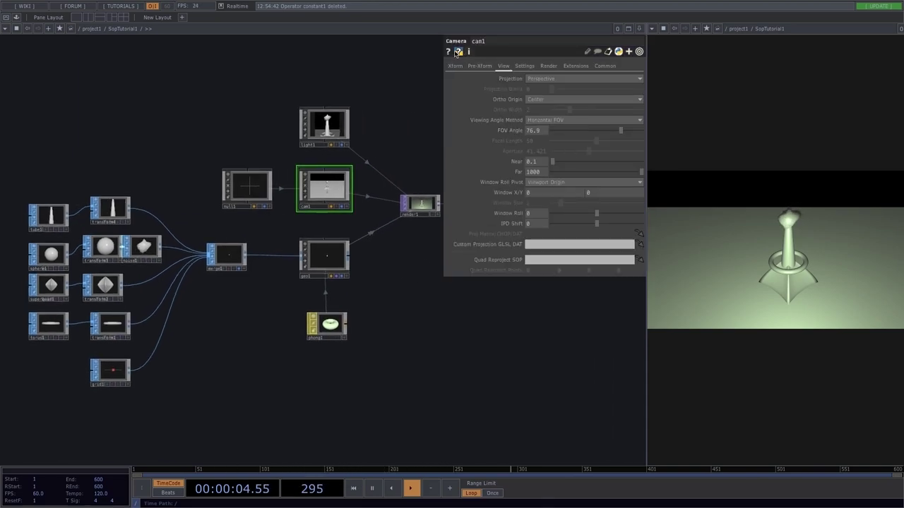
pyautogui.click(455, 65)
pyautogui.middleClick(582, 115)
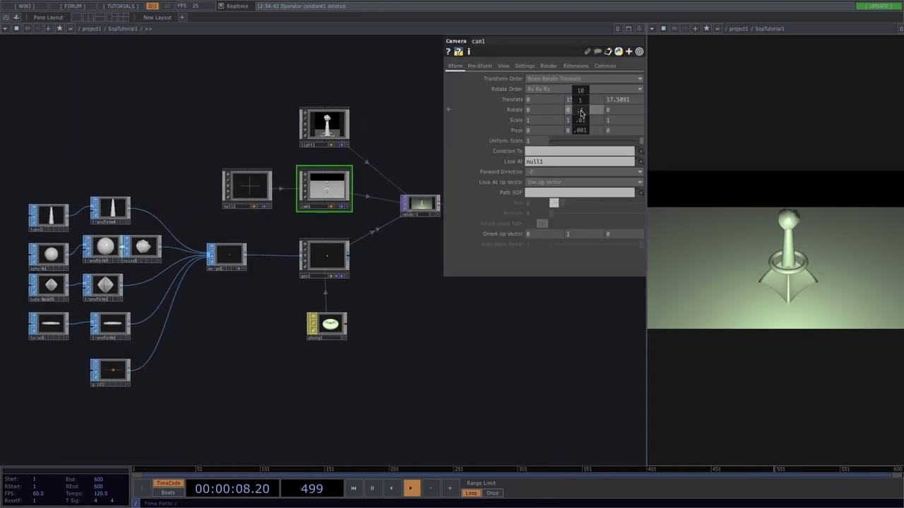
pyautogui.moveTo(581, 93); pyautogui.dragTo(619, 110, button='middle')
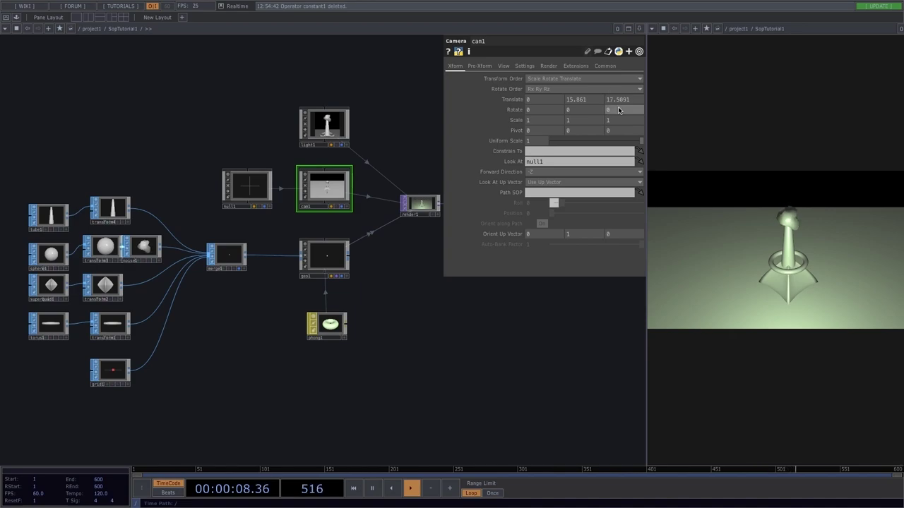
pyautogui.moveTo(419, 385); pyautogui.dragTo(438, 337)
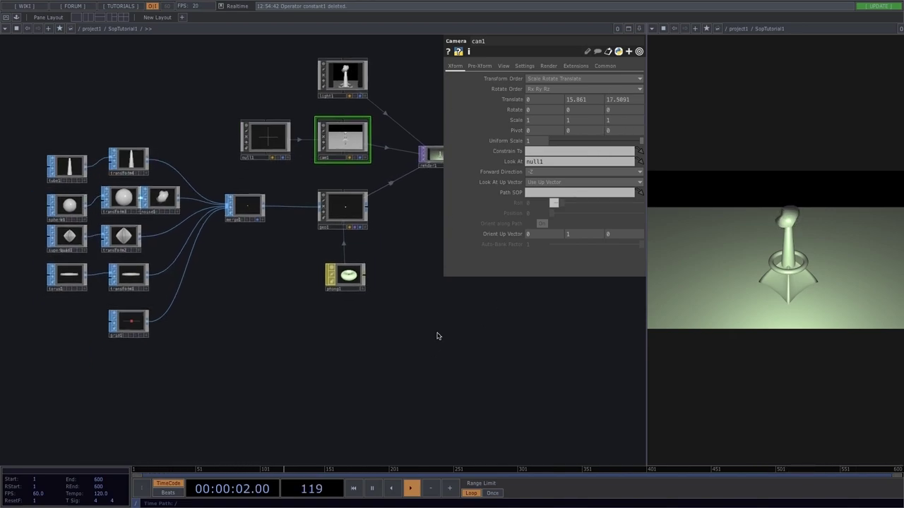
pyautogui.scroll(-2, 437, 336)
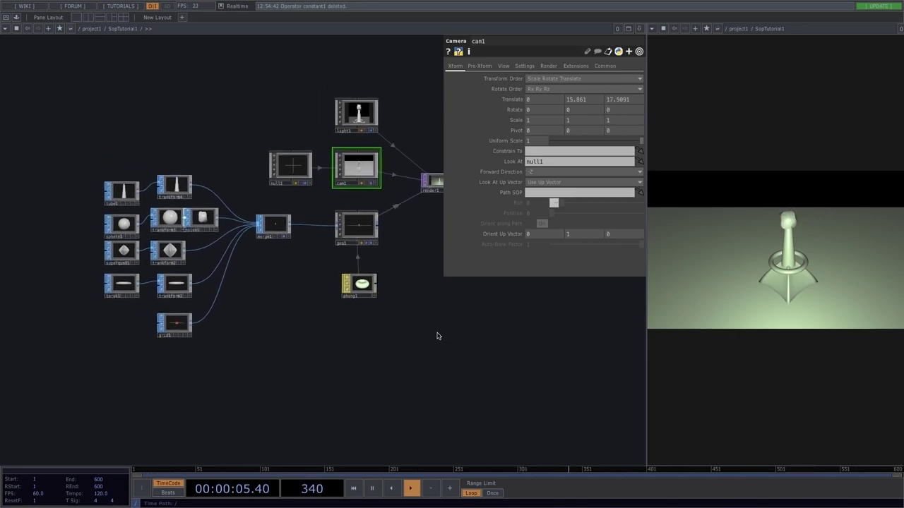
pyautogui.scroll(-1, 437, 336)
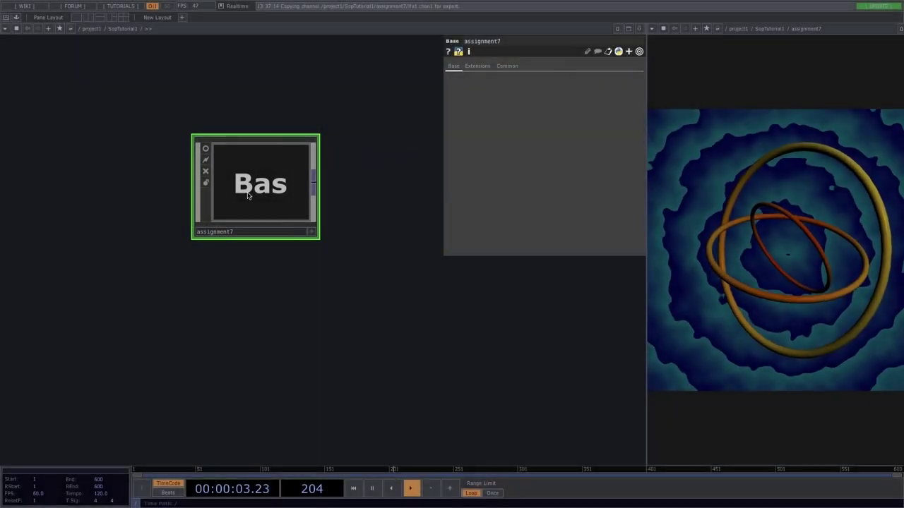
# Step: Enter the assignment7 component and examine its torus operators and the settings of transform1, transform2 and transform3
pyautogui.press('i')
pyautogui.scroll(8, 170, 222)
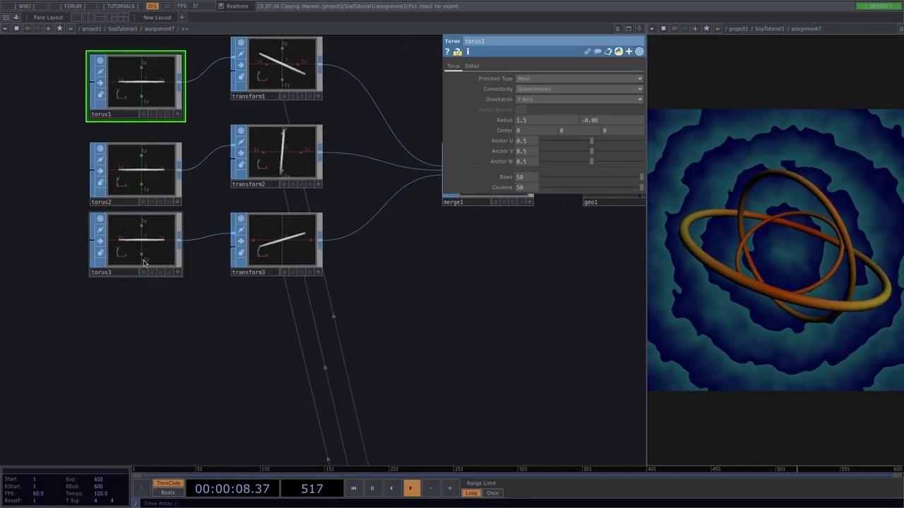
pyautogui.scroll(-3, 145, 268)
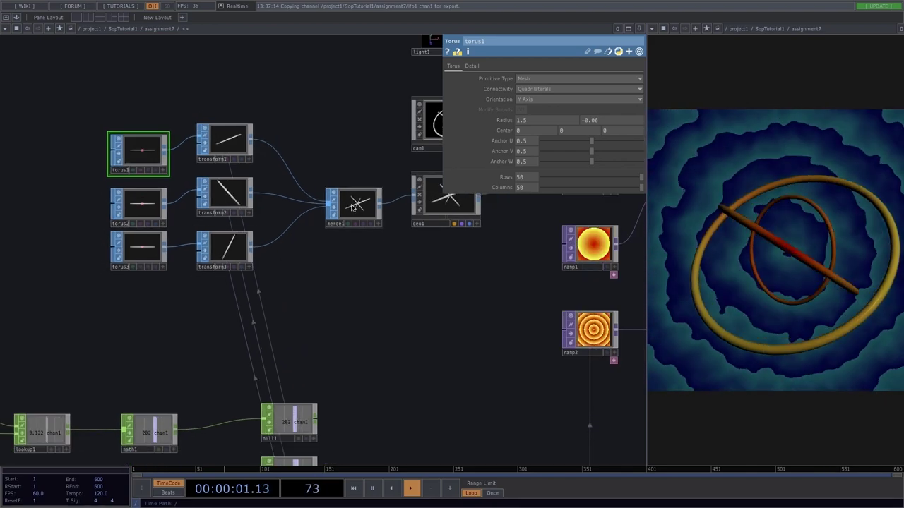
pyautogui.moveTo(327, 293); pyautogui.dragTo(378, 231)
pyautogui.click(278, 75)
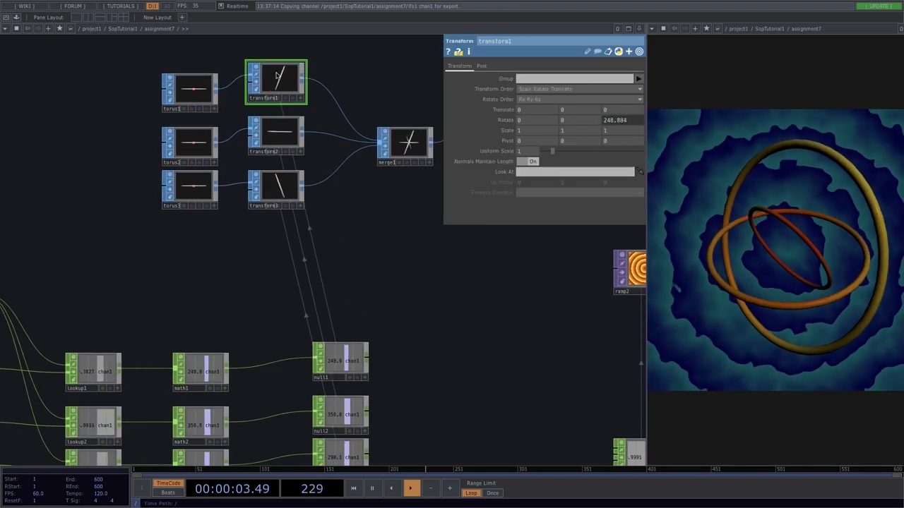
pyautogui.click(287, 126)
pyautogui.click(278, 185)
# Step: Examine the channels driving the torus rotations: the three patterns' phase, timeline1's frame output and lookup1's index range
pyautogui.moveTo(356, 320); pyautogui.dragTo(344, 242)
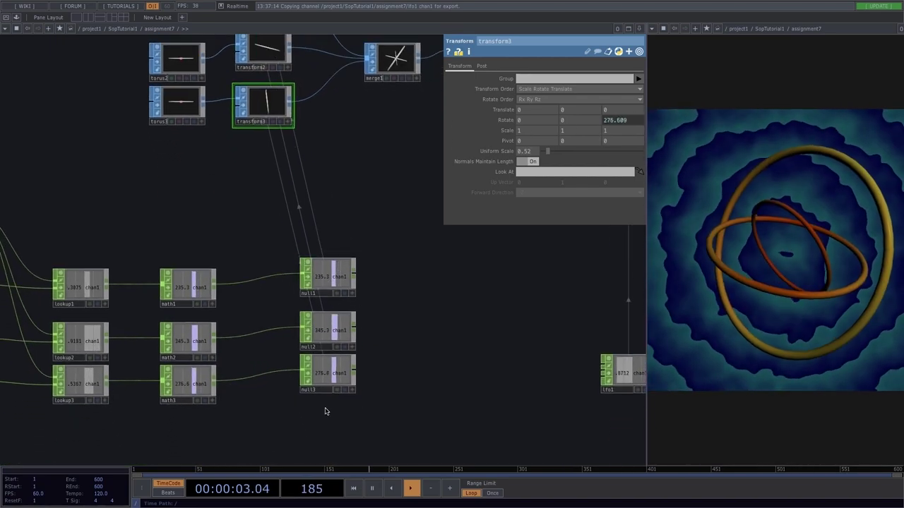
pyautogui.scroll(-2, 324, 410)
pyautogui.moveTo(273, 426); pyautogui.dragTo(387, 374)
pyautogui.scroll(2, 147, 312)
pyautogui.click(127, 258)
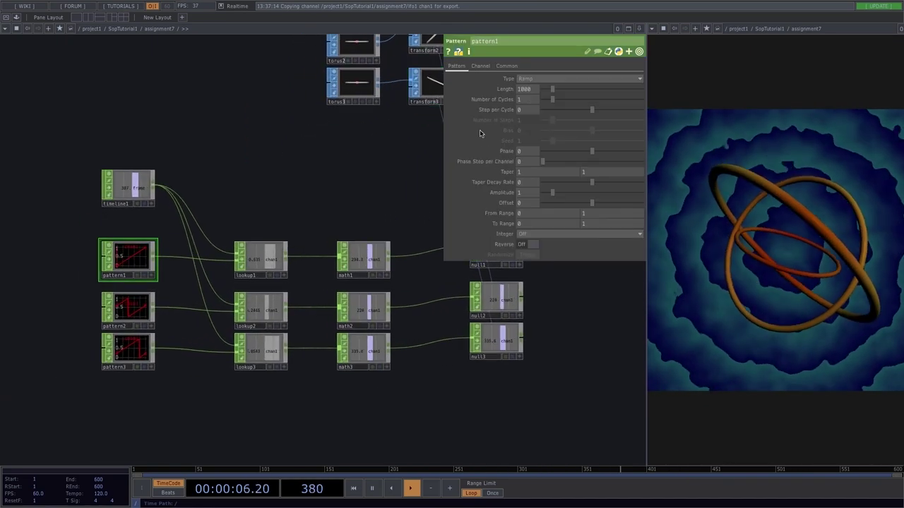
pyautogui.click(130, 312)
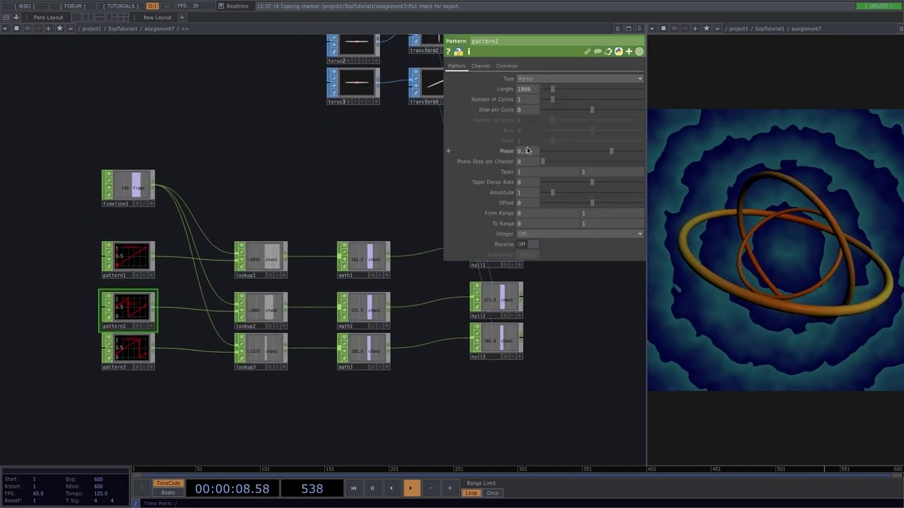
pyautogui.click(130, 356)
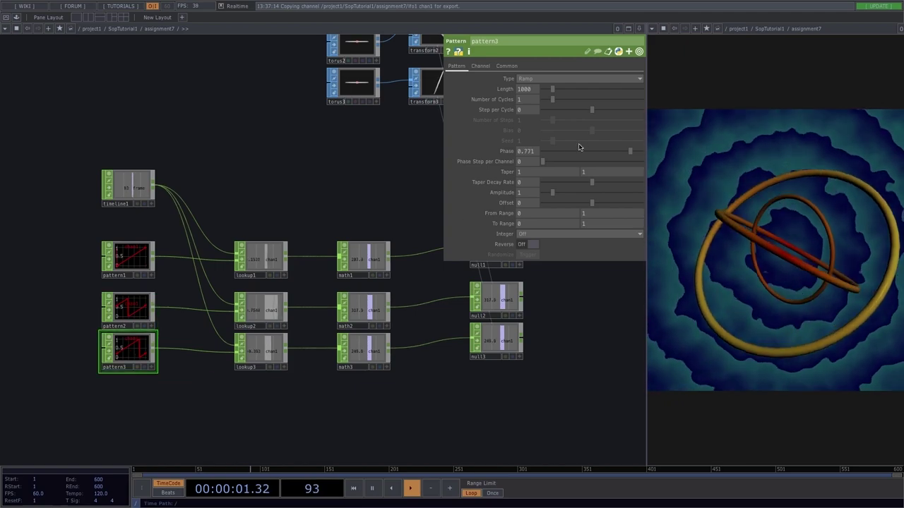
pyautogui.click(126, 188)
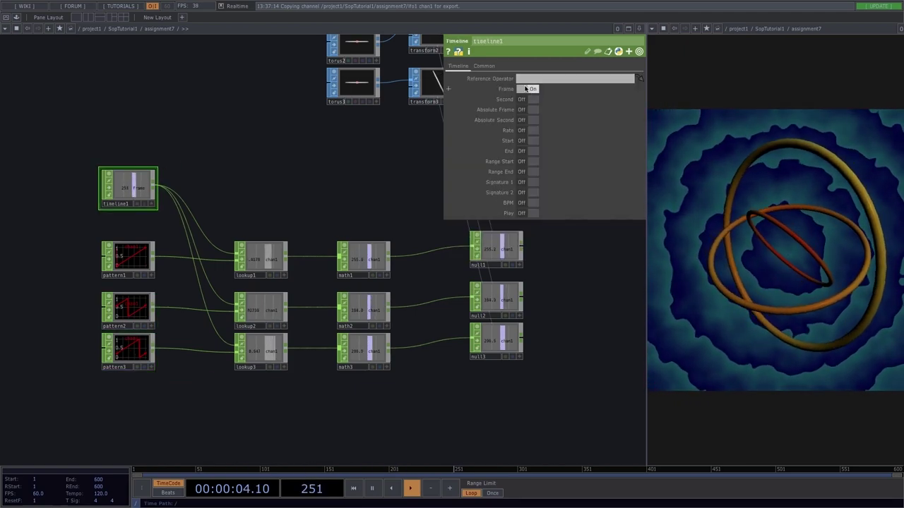
pyautogui.click(261, 258)
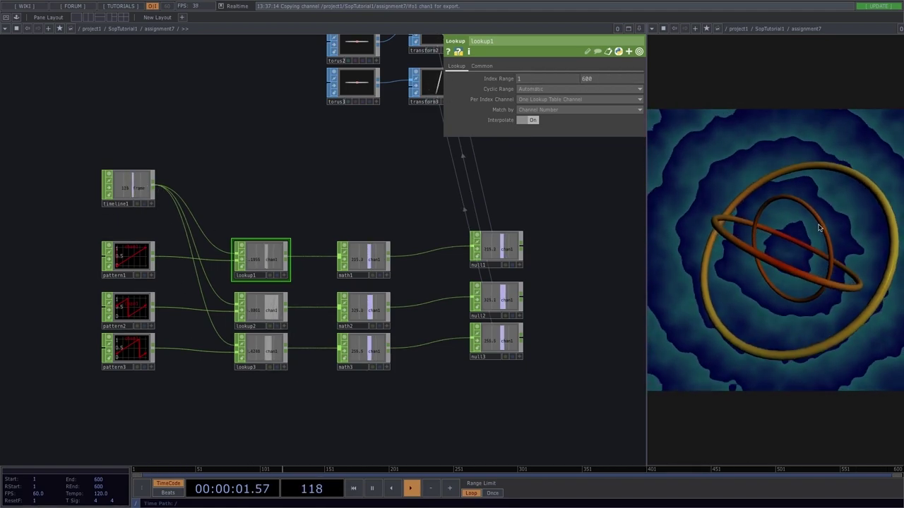
# Step: Look over assignment7's light, camera and geometry section and deactivate light1's interactive viewer
pyautogui.moveTo(450, 223); pyautogui.dragTo(237, 311)
pyautogui.scroll(-1, 239, 311)
pyautogui.scroll(4, 318, 181)
pyautogui.scroll(2, 318, 180)
pyautogui.moveTo(462, 240); pyautogui.dragTo(139, 315)
pyautogui.scroll(-5, 163, 288)
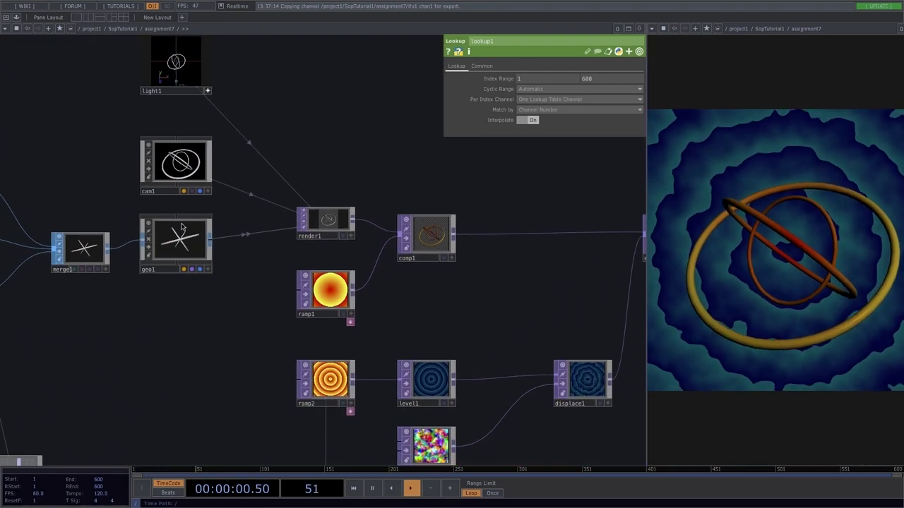
pyautogui.click(207, 92)
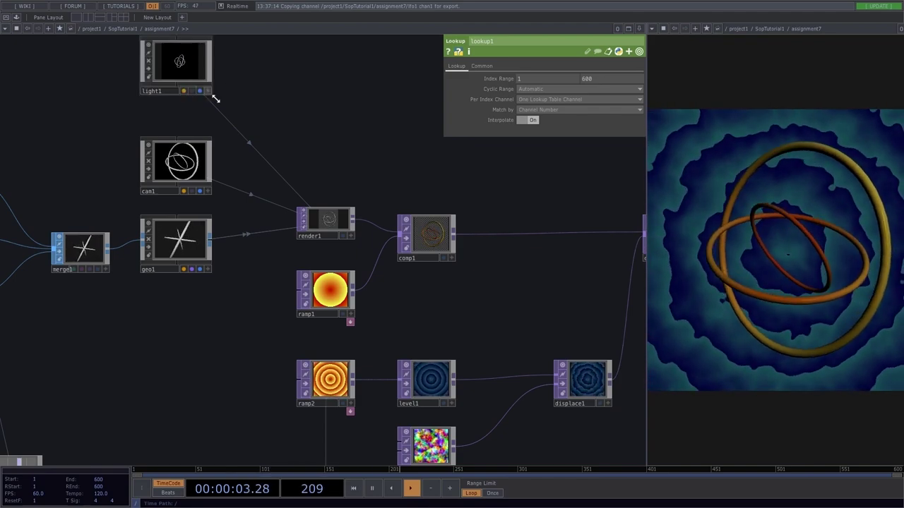
# Step: Examine the settings of ramp1, render1 and comp1 to see how the rings get their colour
pyautogui.scroll(4, 379, 283)
pyautogui.click(331, 286)
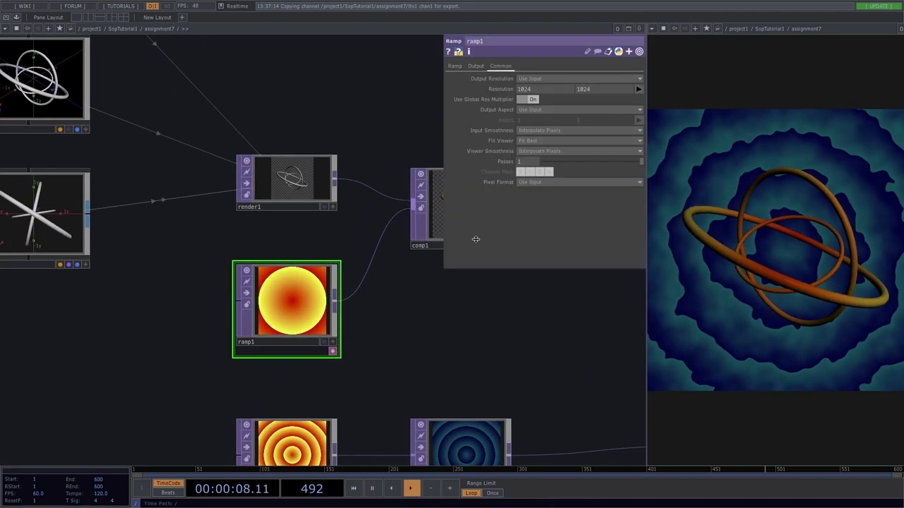
pyautogui.click(455, 66)
pyautogui.click(293, 182)
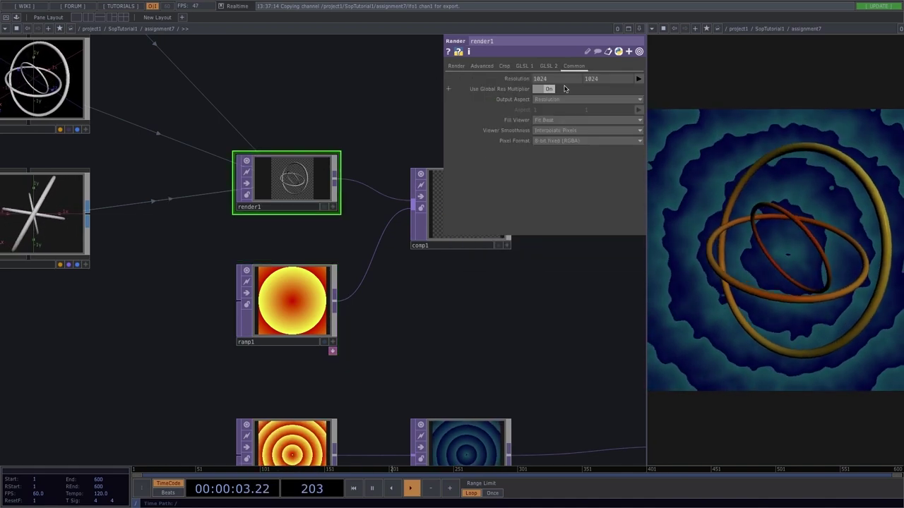
pyautogui.click(426, 205)
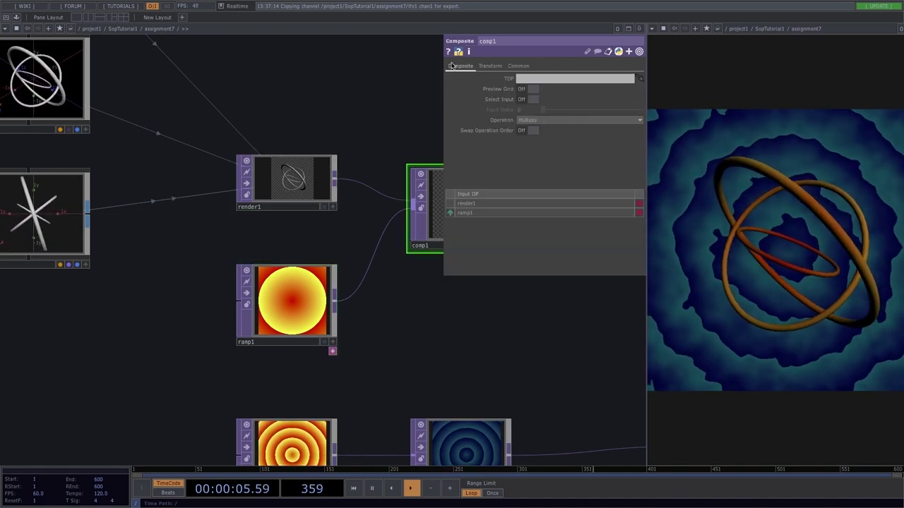
pyautogui.moveTo(459, 369); pyautogui.dragTo(262, 384)
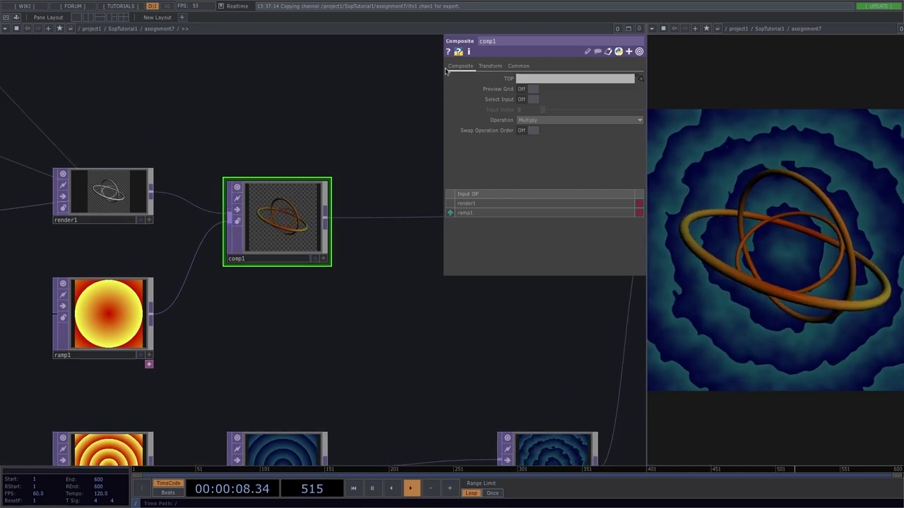
# Step: Examine ramp2's common and ramp settings and the lfo1 operator that animates it
pyautogui.scroll(-3, 308, 330)
pyautogui.moveTo(313, 343); pyautogui.dragTo(262, 214)
pyautogui.click(152, 279)
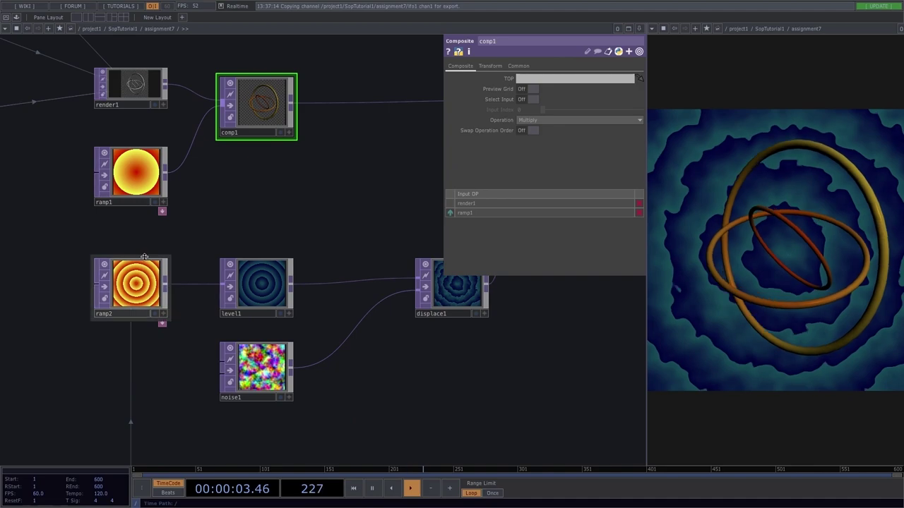
pyautogui.click(498, 65)
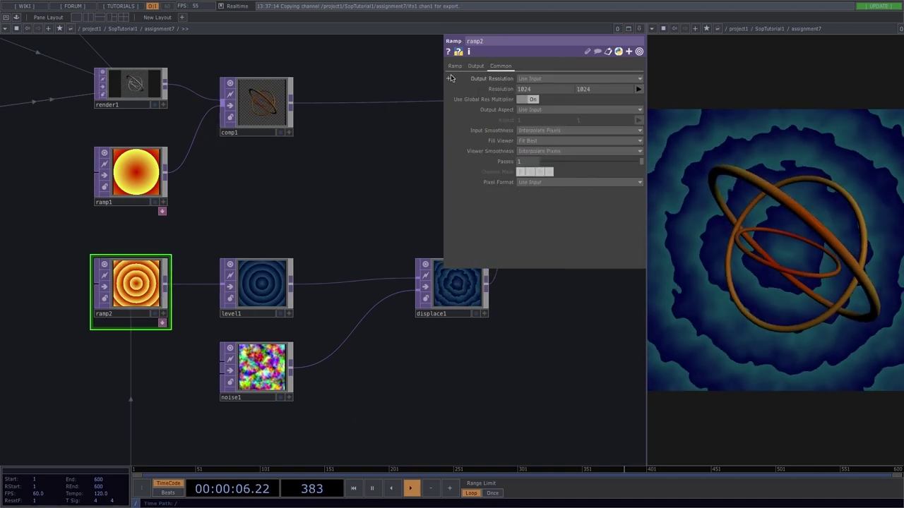
pyautogui.click(455, 66)
pyautogui.scroll(-2, 148, 383)
pyautogui.moveTo(148, 384); pyautogui.dragTo(154, 164)
pyautogui.scroll(6, 145, 328)
pyautogui.scroll(-1, 226, 297)
pyautogui.scroll(-1, 227, 297)
pyautogui.click(145, 296)
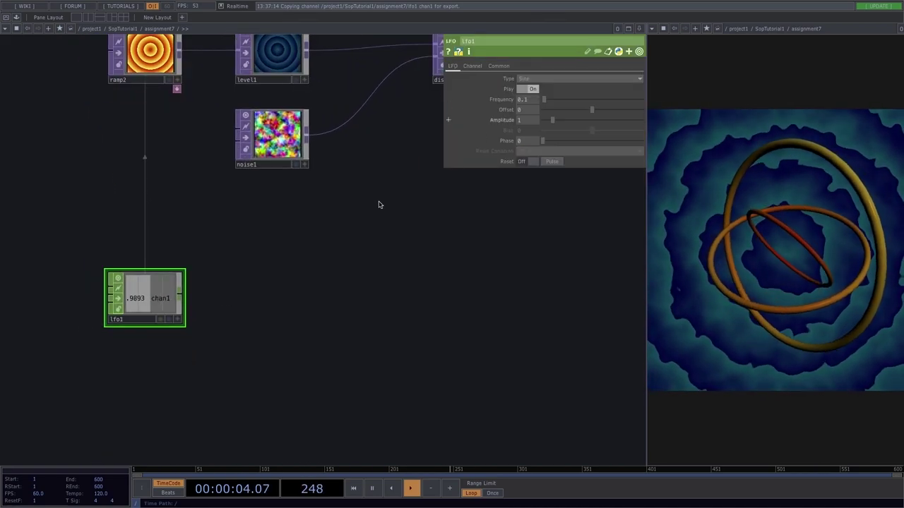
# Step: Examine level1's adjustments, the noise and displace branch, and comp2's compositing settings
pyautogui.moveTo(355, 231); pyautogui.dragTo(317, 357)
pyautogui.click(238, 185)
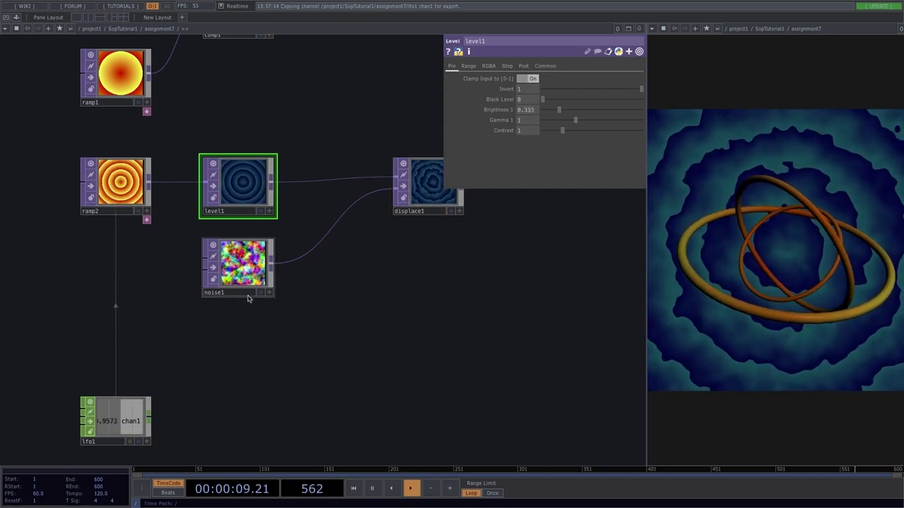
pyautogui.moveTo(420, 236); pyautogui.dragTo(312, 272)
pyautogui.scroll(5, 319, 218)
pyautogui.scroll(-5, 334, 235)
pyautogui.moveTo(264, 184); pyautogui.dragTo(228, 337)
pyautogui.click(414, 199)
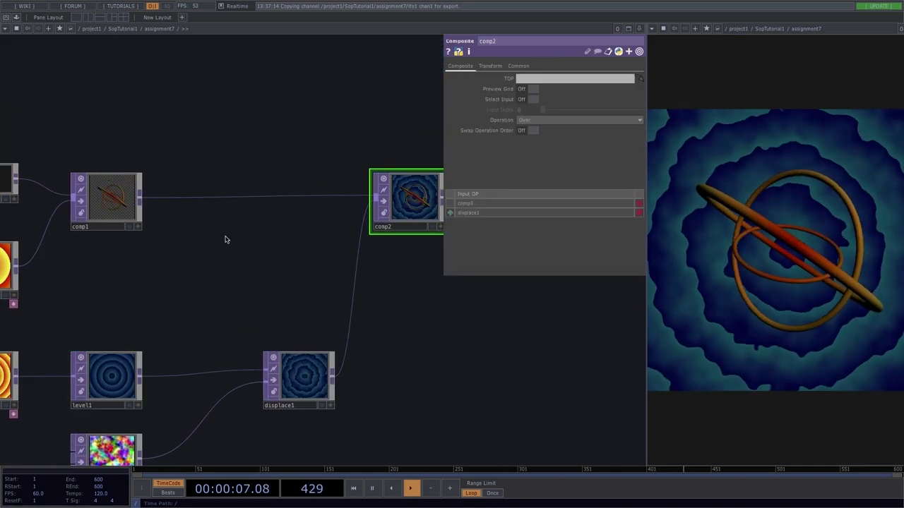
# Step: Look over assignment7's network from the displaced background back to the pattern, lookup and math operators that drive the ring rotations
pyautogui.moveTo(386, 329); pyautogui.dragTo(115, 345)
pyautogui.moveTo(310, 299); pyautogui.dragTo(247, 317)
pyautogui.scroll(-2, 247, 315)
pyautogui.scroll(-1, 247, 314)
pyautogui.moveTo(39, 404); pyautogui.dragTo(283, 337)
pyautogui.scroll(-4, 275, 338)
pyautogui.moveTo(128, 362); pyautogui.dragTo(269, 320)
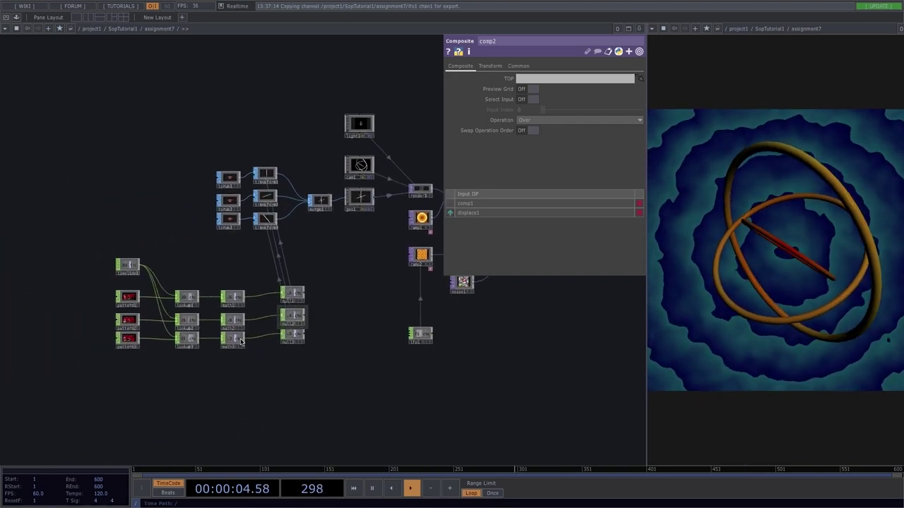
pyautogui.scroll(6, 135, 343)
# Step: Test pattern2's amplitude at 0.05, restore it to 1 and hide the parameters
pyautogui.click(121, 281)
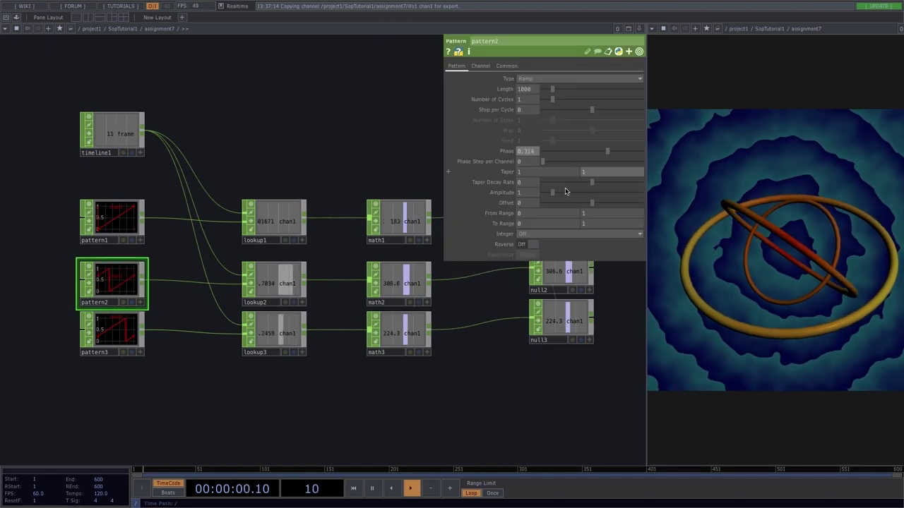
pyautogui.moveTo(554, 192); pyautogui.dragTo(544, 196)
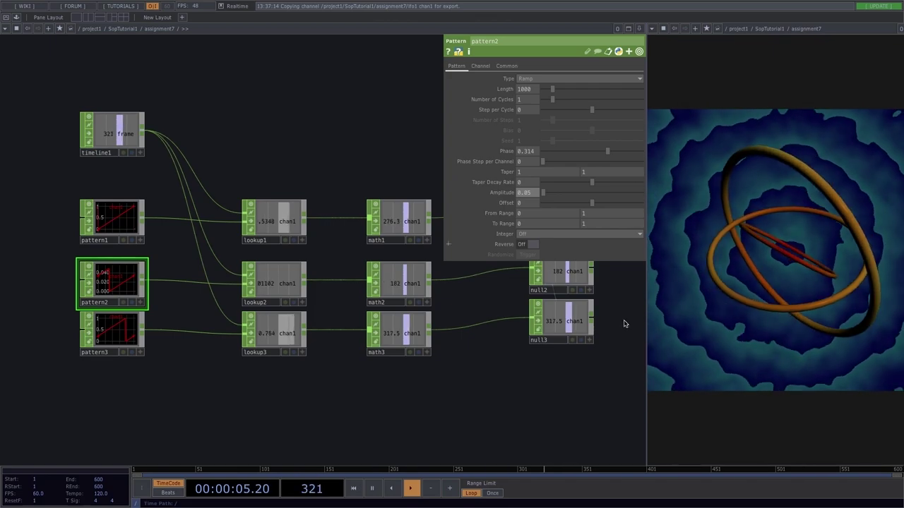
pyautogui.moveTo(545, 197); pyautogui.dragTo(624, 201)
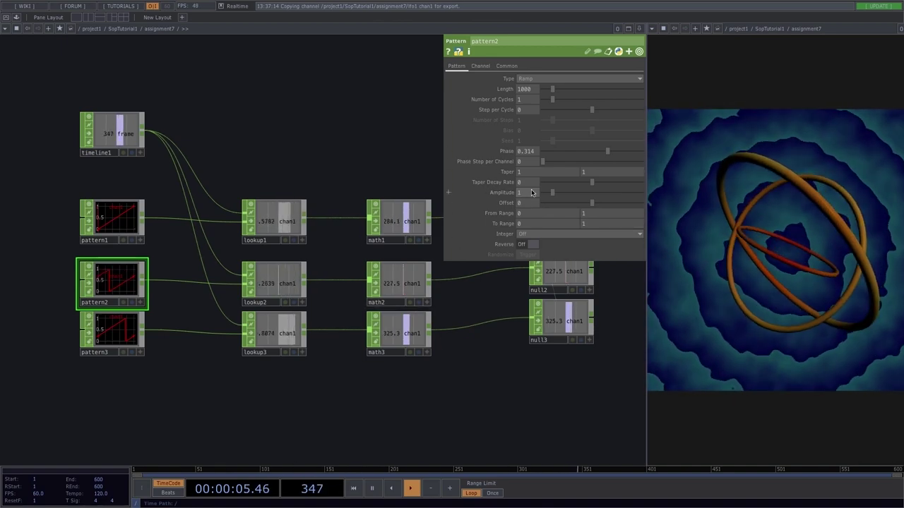
pyautogui.press('p')
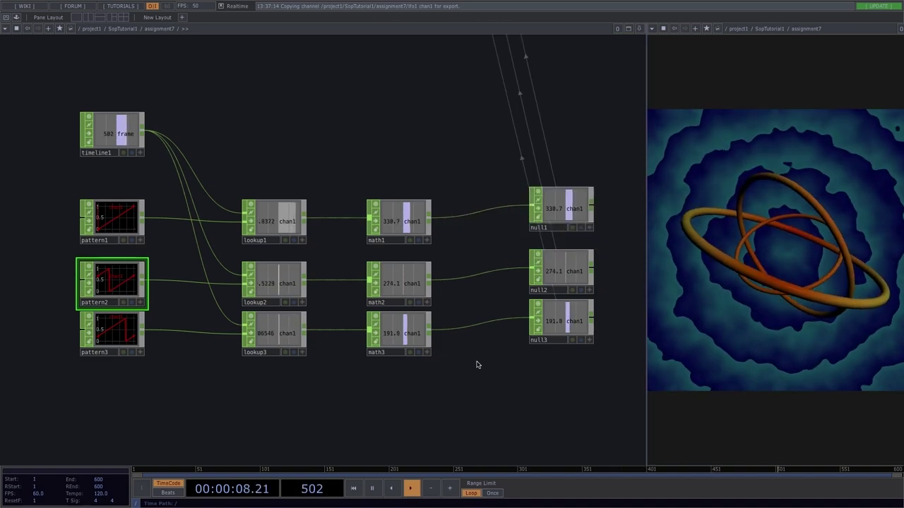
# Step: Leave assignment7 and SopTutorial1 and return to the project1 network
pyautogui.scroll(-8, 426, 388)
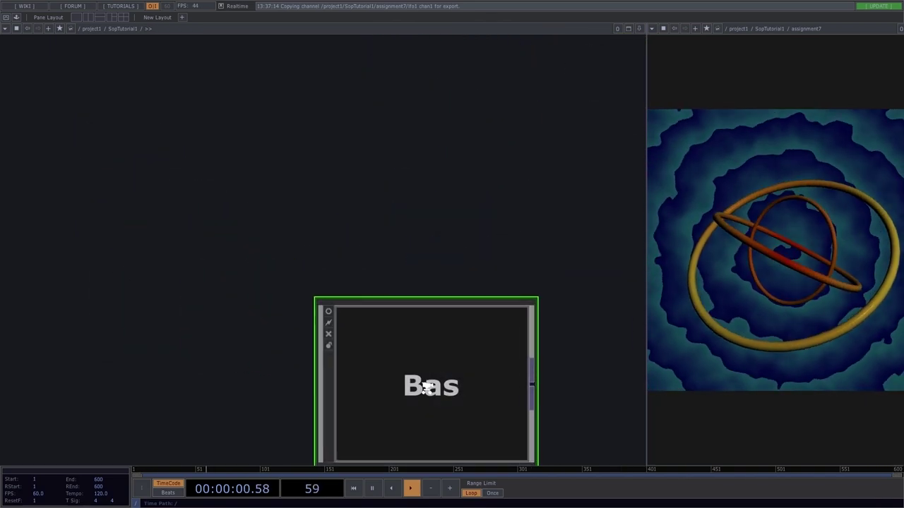
pyautogui.moveTo(567, 398); pyautogui.dragTo(382, 143)
pyautogui.scroll(-12, 520, 252)
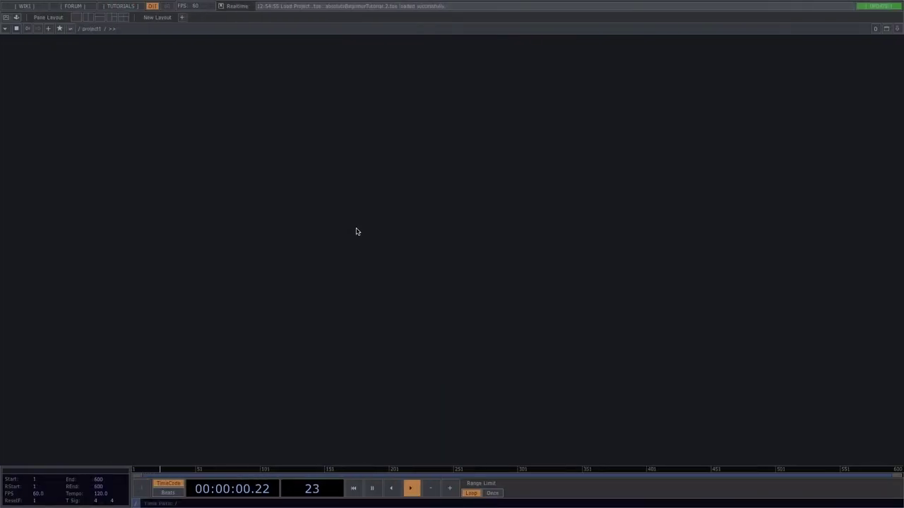
# Step: Add a Text DAT in the empty area of the project1 network
pyautogui.doubleClick(307, 142)
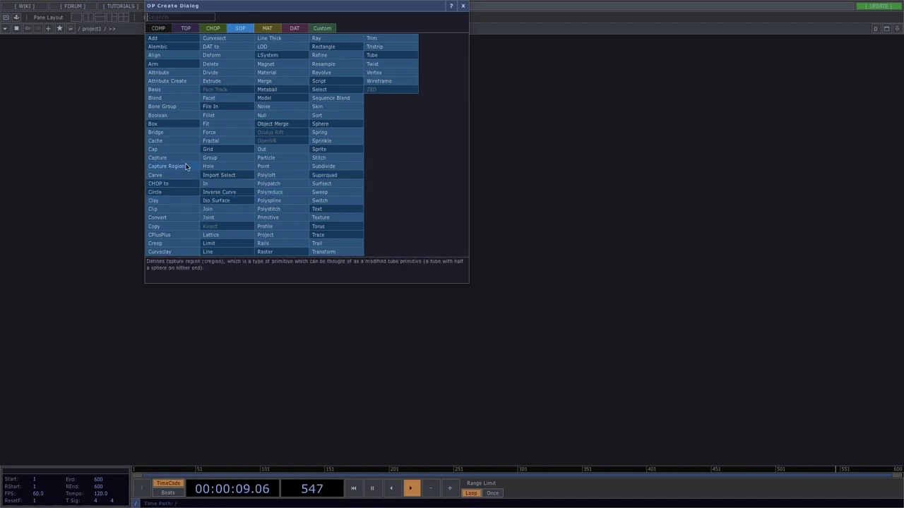
pyautogui.press('Tab')
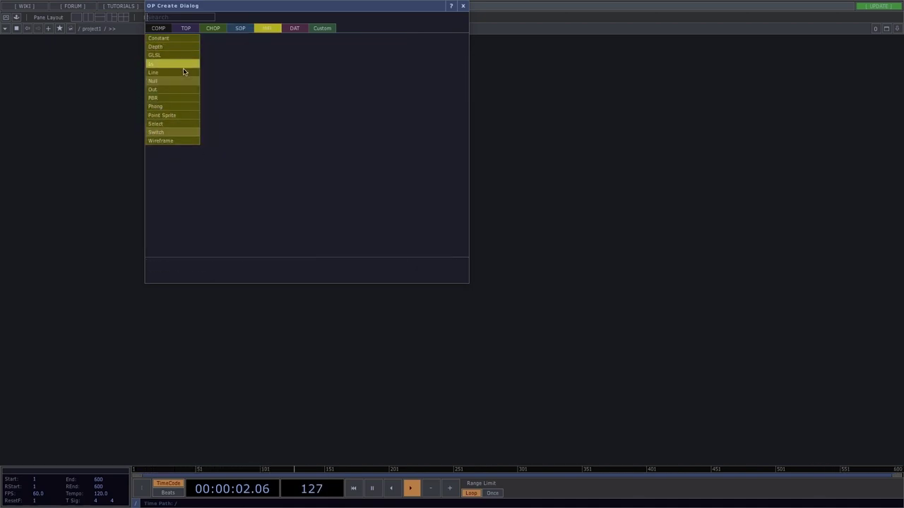
pyautogui.press('Tab')
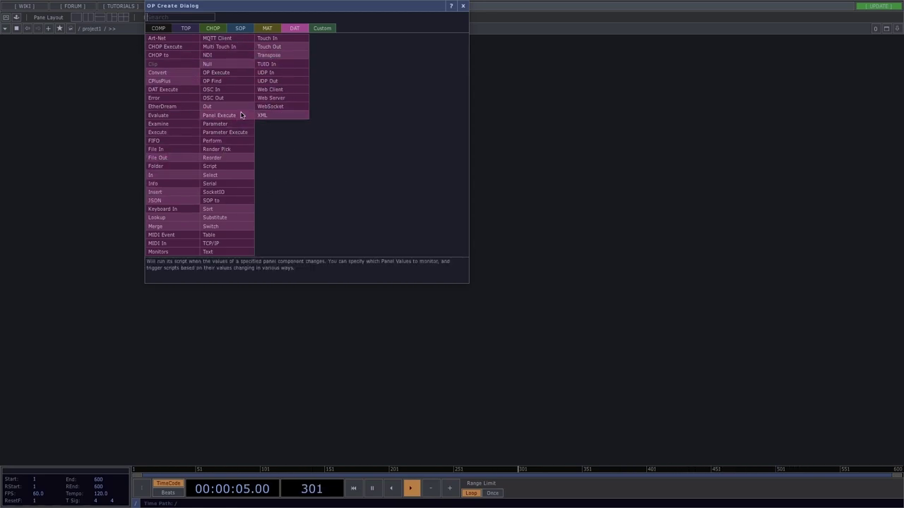
pyautogui.write('te')
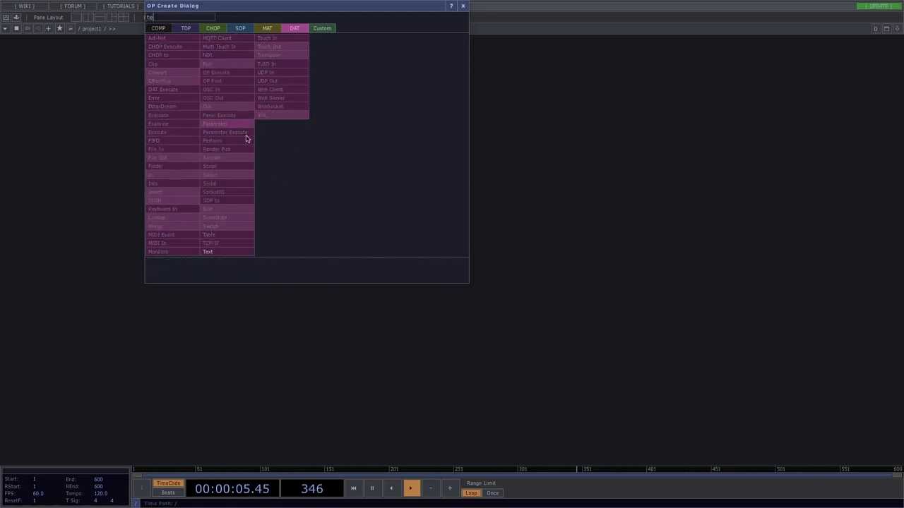
pyautogui.click(220, 253)
pyautogui.click(211, 196)
# Step: Add a CHOP Execute DAT and a Table DAT in a row beside the Text DAT
pyautogui.press('Tab')
pyautogui.write('c')
pyautogui.click(67, 98)
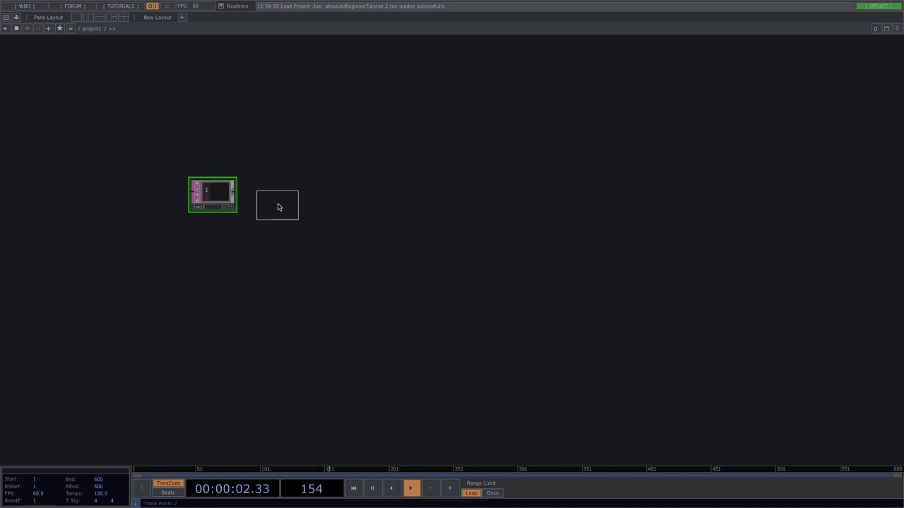
pyautogui.click(280, 201)
pyautogui.press('Tab')
pyautogui.write('table')
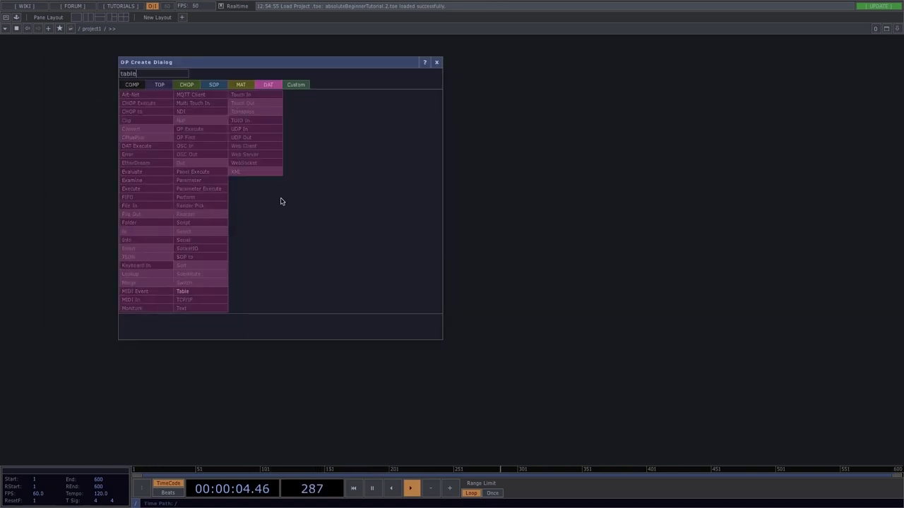
pyautogui.click(213, 292)
pyautogui.click(346, 200)
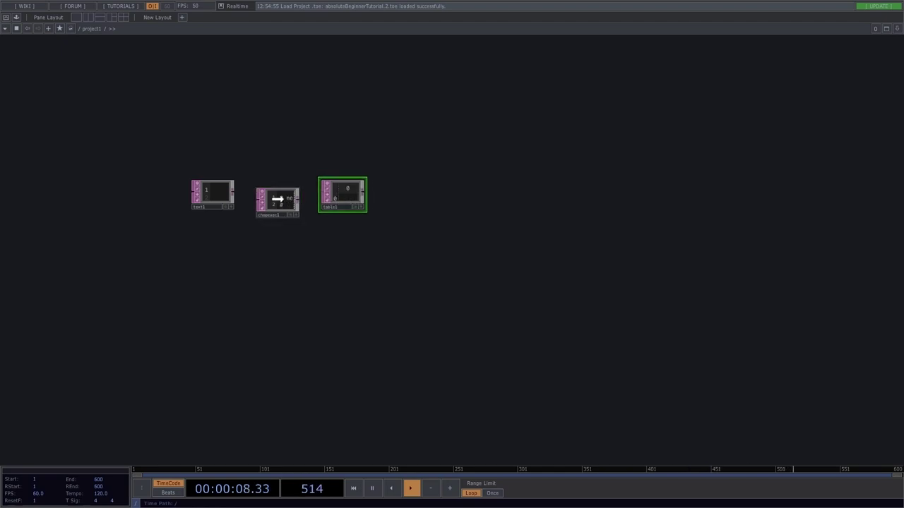
# Step: Add a Folder DAT at the end of the DAT row, after the Table DAT
pyautogui.press('Tab')
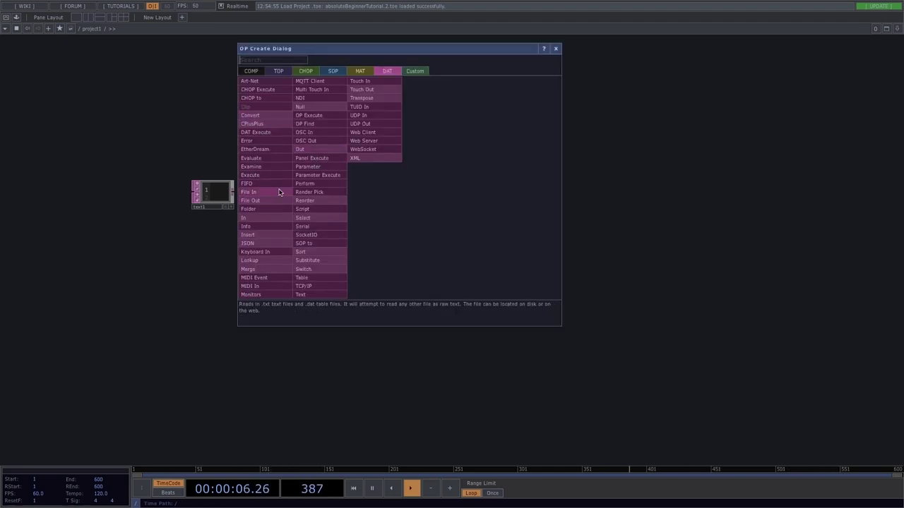
pyautogui.click(273, 208)
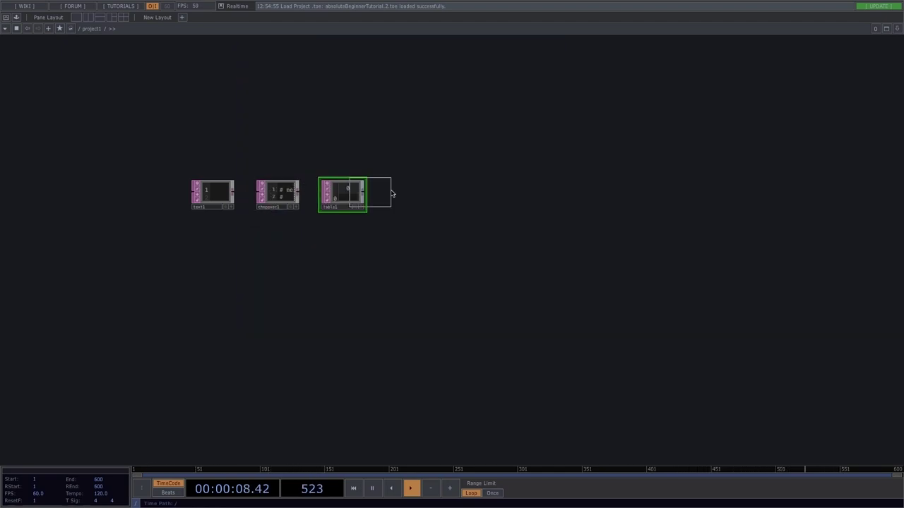
pyautogui.click(426, 195)
pyautogui.moveTo(376, 292); pyautogui.dragTo(446, 212)
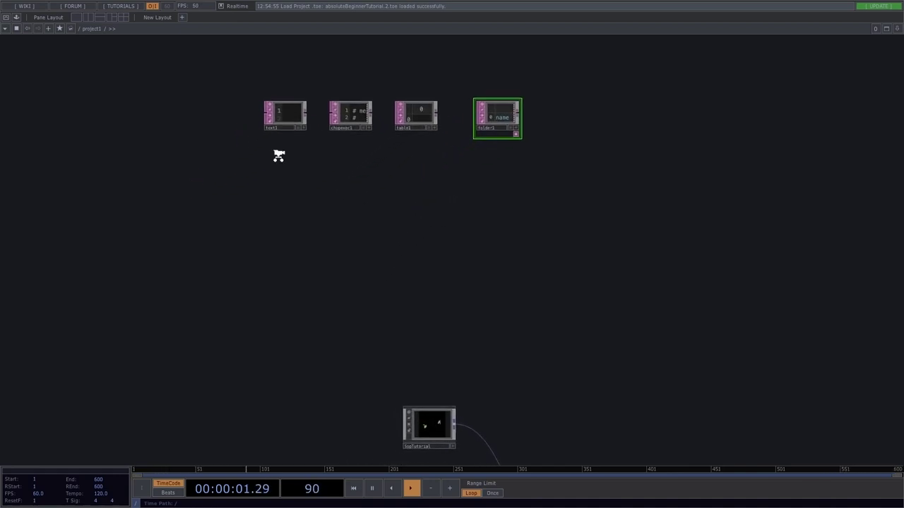
pyautogui.scroll(3, 278, 157)
pyautogui.moveTo(279, 157); pyautogui.dragTo(273, 211)
pyautogui.scroll(2, 272, 208)
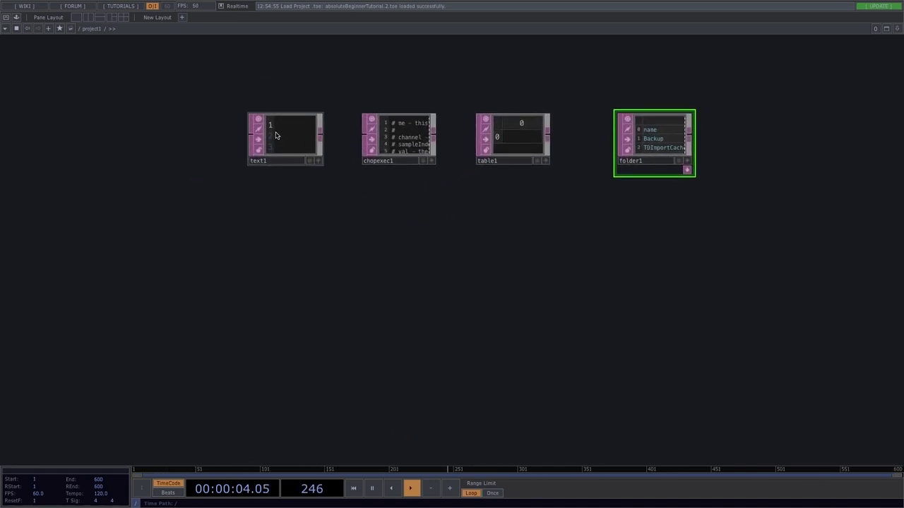
# Step: Move text1 away from the other DATs and enter the test text "als" in its viewer
pyautogui.moveTo(276, 135); pyautogui.dragTo(96, 125)
pyautogui.scroll(1, 120, 127)
pyautogui.click(121, 126)
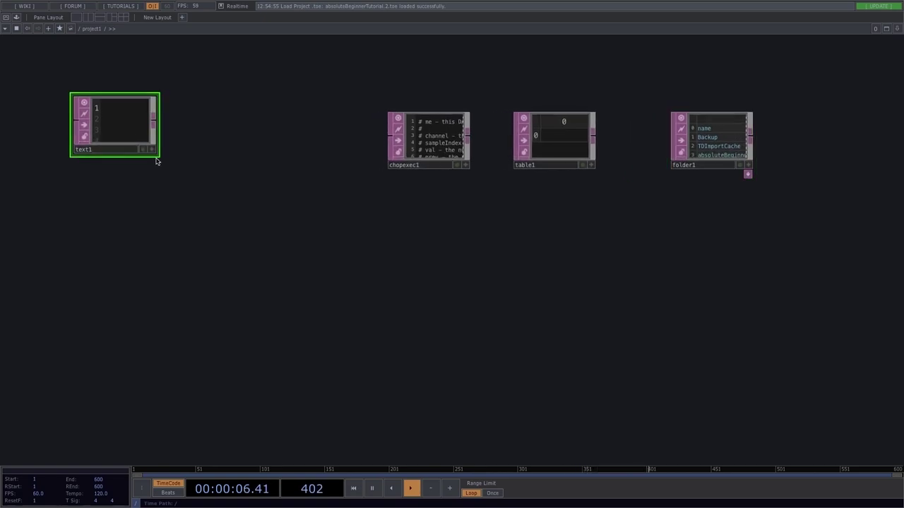
pyautogui.click(152, 150)
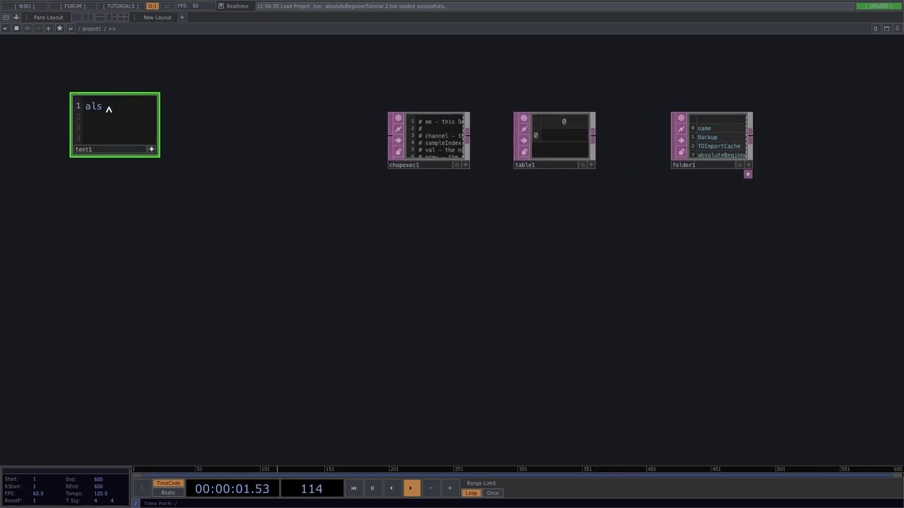
pyautogui.click(151, 149)
# Step: Place a widened text1 above SopTutorial as a label reading "This is the sop tutorial"
pyautogui.scroll(-3, 152, 149)
pyautogui.moveTo(250, 293); pyautogui.dragTo(190, 178)
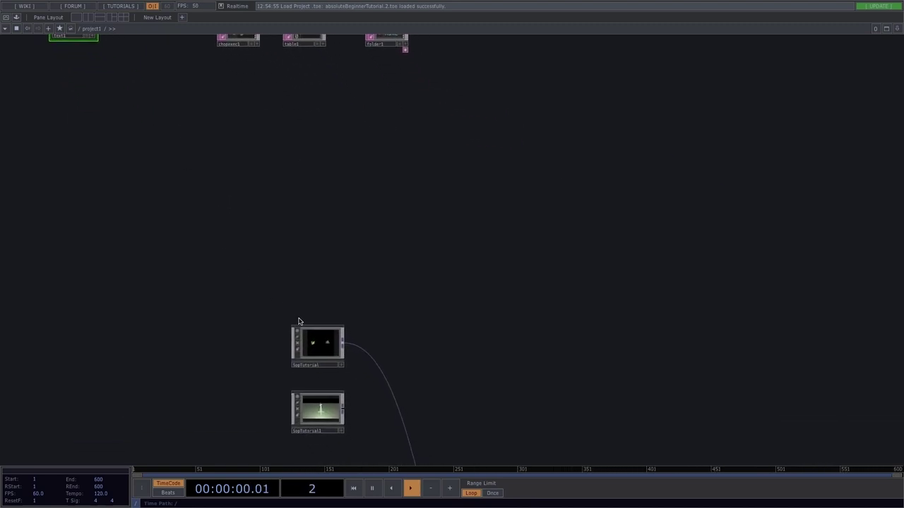
pyautogui.moveTo(299, 322); pyautogui.dragTo(294, 360)
pyautogui.moveTo(91, 77); pyautogui.dragTo(377, 347)
pyautogui.scroll(2, 377, 347)
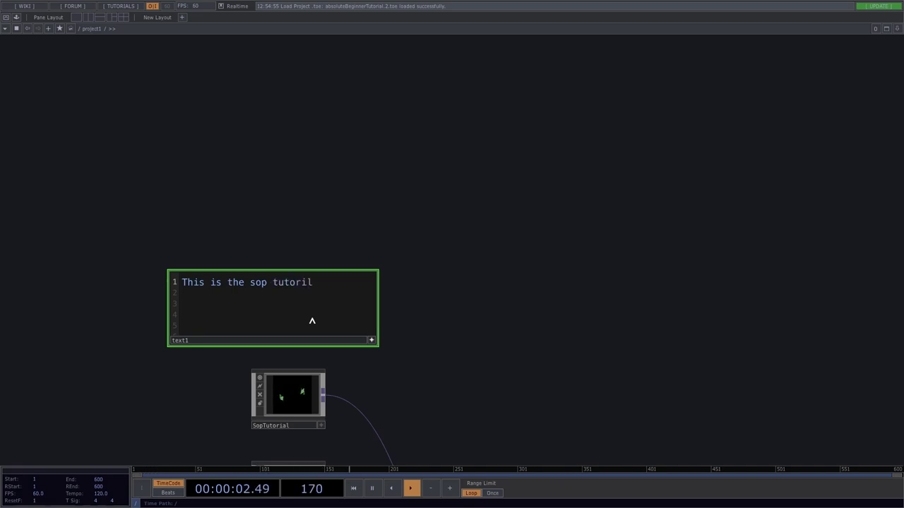
pyautogui.click(370, 342)
pyautogui.moveTo(421, 368); pyautogui.dragTo(408, 264)
pyautogui.moveTo(326, 268); pyautogui.dragTo(387, 343)
pyautogui.scroll(-4, 387, 344)
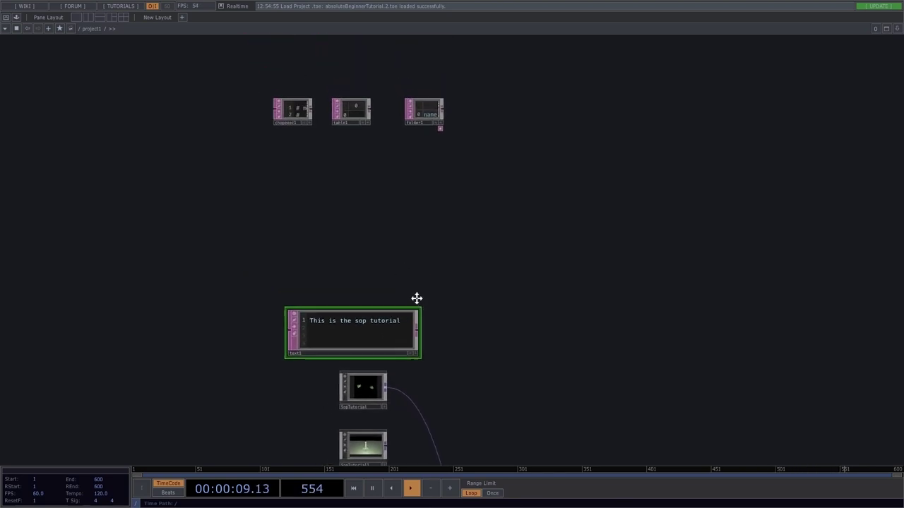
# Step: Duplicate text1, place the copy near the other DATs and make it narrower
pyautogui.hotkey('ctrl', 'c')
pyautogui.hotkey('ctrl', 'v')
pyautogui.moveTo(337, 419); pyautogui.dragTo(175, 179)
pyautogui.moveTo(280, 214); pyautogui.dragTo(203, 212)
pyautogui.scroll(2, 203, 212)
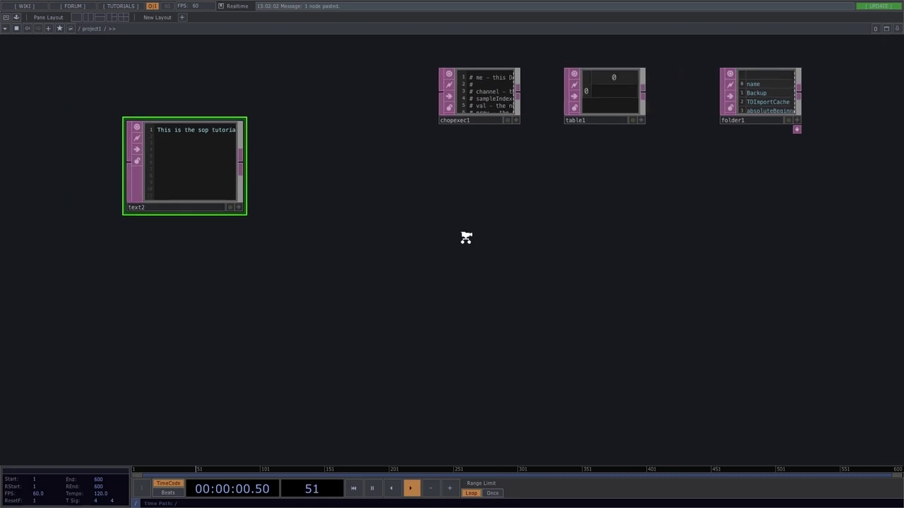
pyautogui.moveTo(466, 236); pyautogui.dragTo(414, 299)
pyautogui.moveTo(184, 241); pyautogui.dragTo(184, 233)
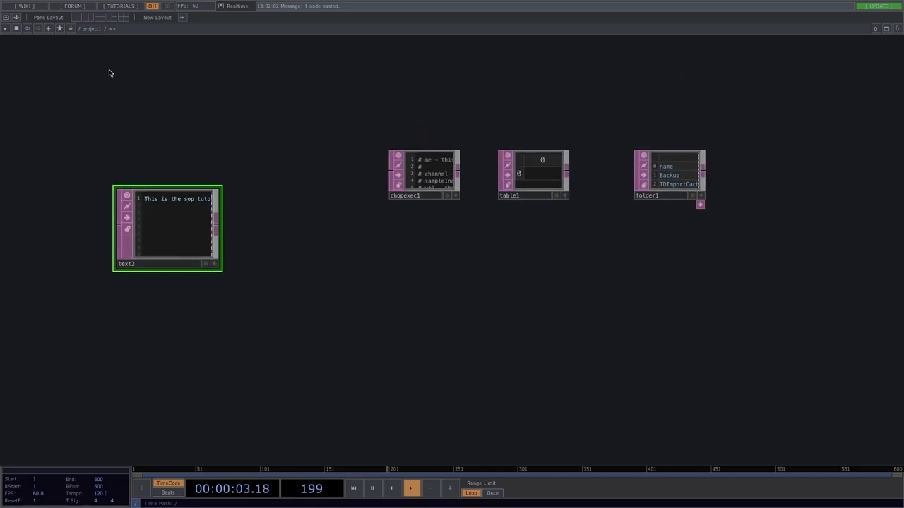
# Step: Split the workspace into two side-by-side panes and show the Textport in the second one
pyautogui.click(89, 18)
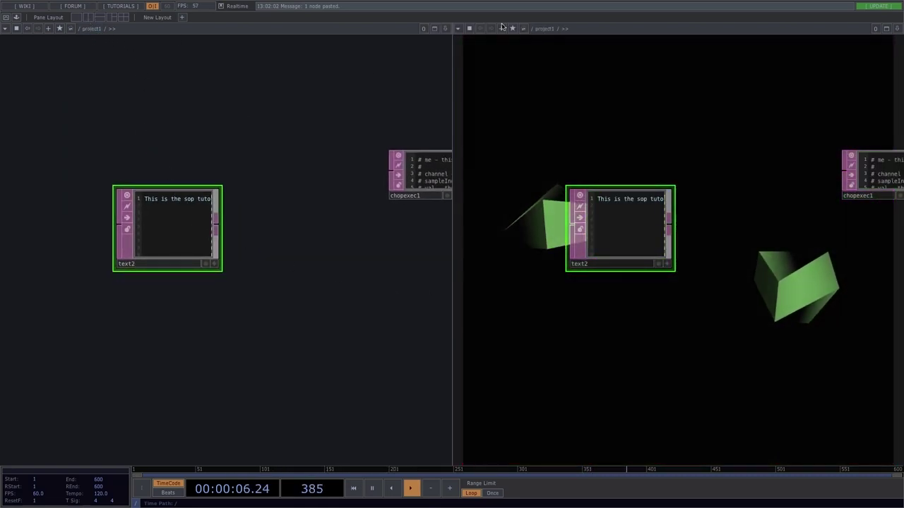
pyautogui.click(458, 28)
pyautogui.click(385, 188)
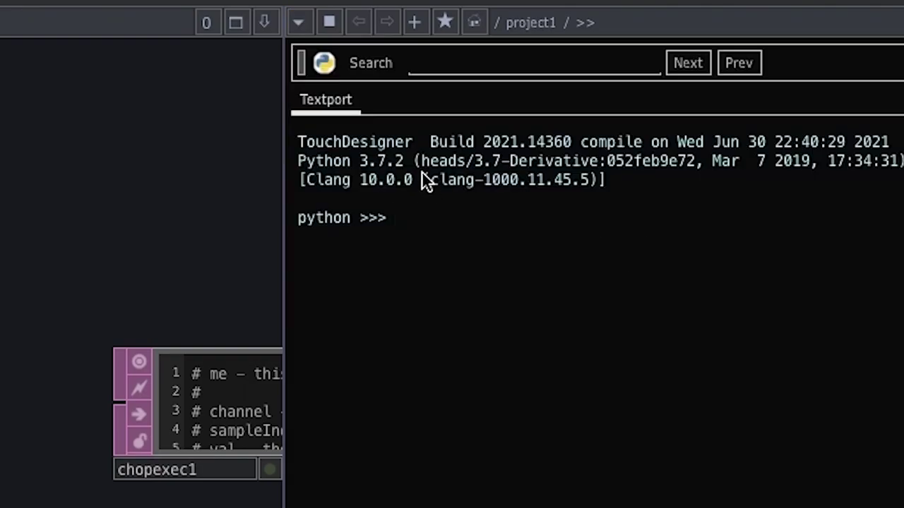
# Step: In the Textport, evaluate 2 +4, assign a = "helloe", run print(a) and clear the output
pyautogui.moveTo(175, 240); pyautogui.dragTo(236, 185)
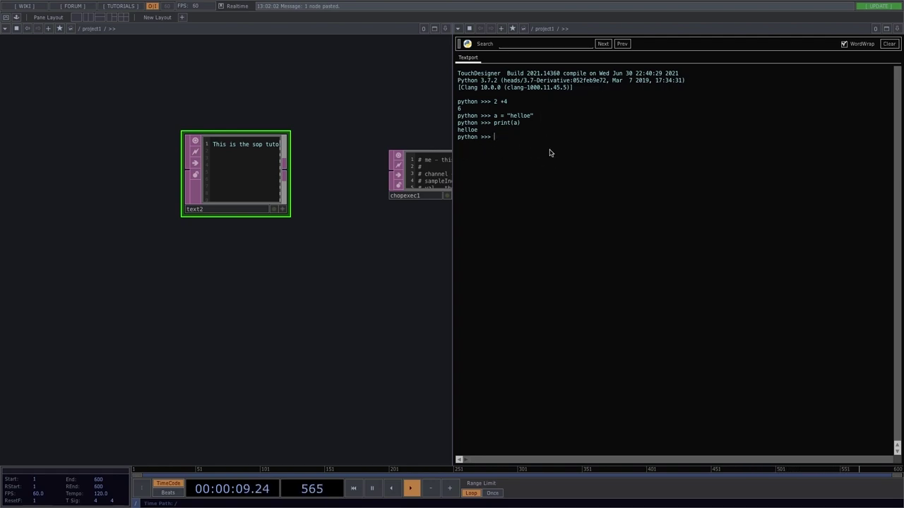
pyautogui.press('Return')
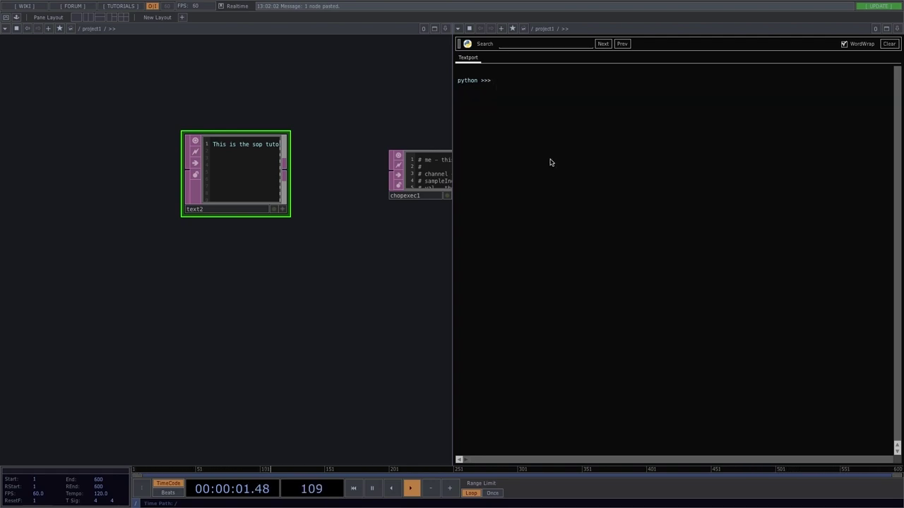
# Step: Open text2 for editing in the Textport pane and replace its text with "op" on the second line
pyautogui.moveTo(358, 155); pyautogui.dragTo(551, 113)
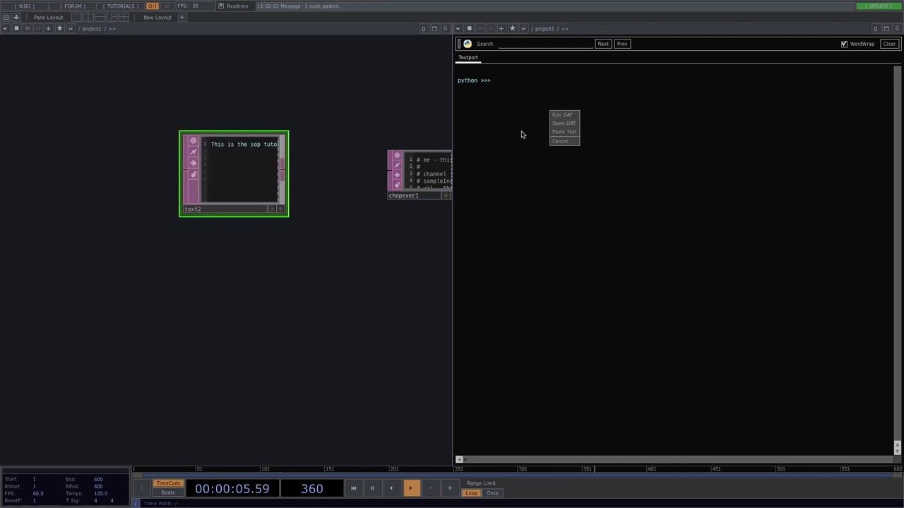
pyautogui.click(563, 123)
pyautogui.hotkey('ctrl', 'a')
pyautogui.press('BackSpace')
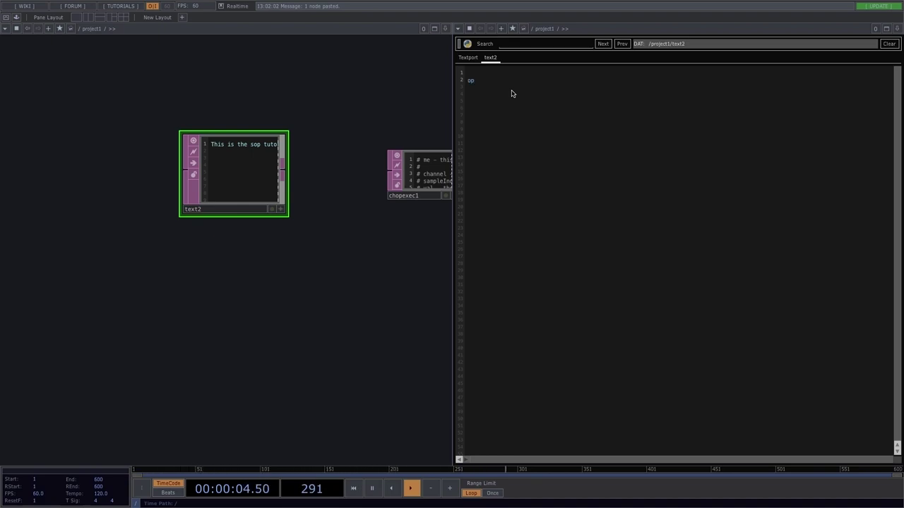
# Step: Add a Ramp TOP in the free area above text2
pyautogui.scroll(-3, 325, 247)
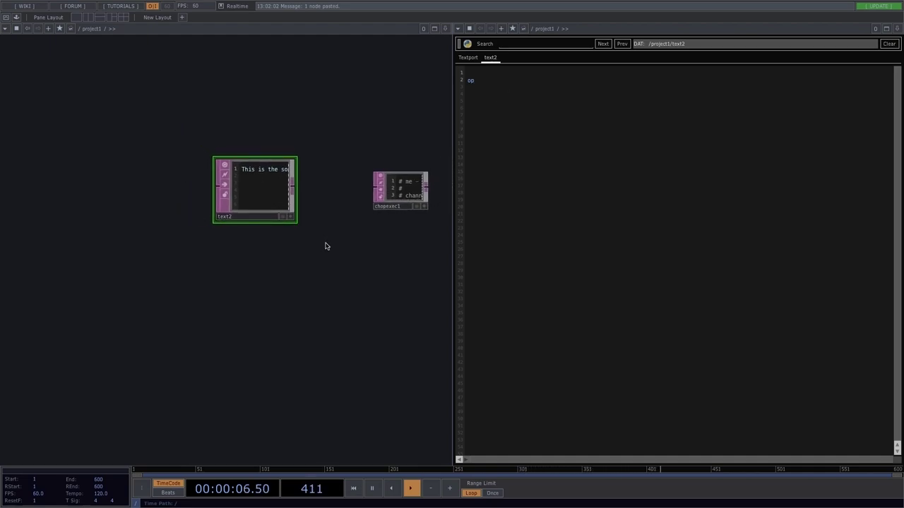
pyautogui.moveTo(363, 258); pyautogui.dragTo(286, 296)
pyautogui.scroll(-3, 299, 179)
pyautogui.scroll(5, 335, 297)
pyautogui.scroll(-2, 292, 202)
pyautogui.scroll(-3, 288, 311)
pyautogui.moveTo(284, 176); pyautogui.dragTo(284, 218)
pyautogui.press('Tab')
pyautogui.click(161, 103)
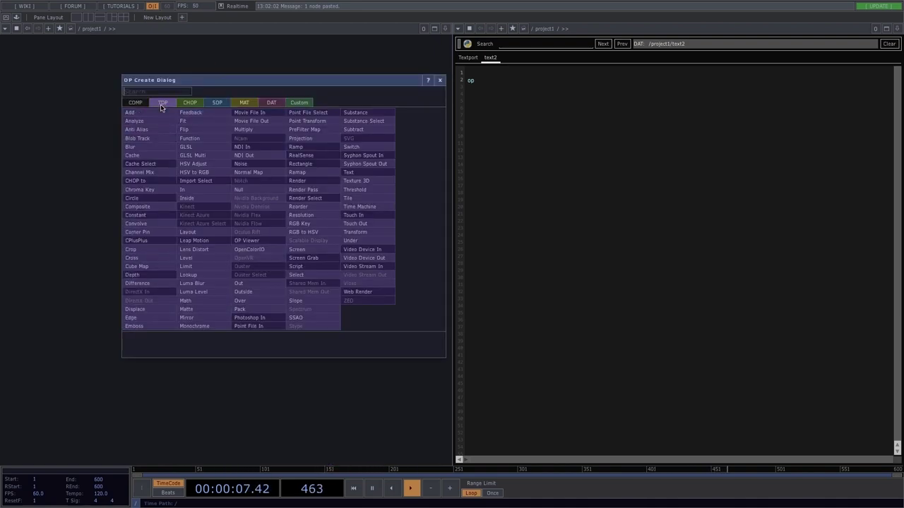
pyautogui.click(297, 147)
pyautogui.click(249, 151)
pyautogui.scroll(1, 248, 149)
# Step: Expand the Phase parameter of ramp4 to show its script name, and move text2 next to the ramp
pyautogui.press('p')
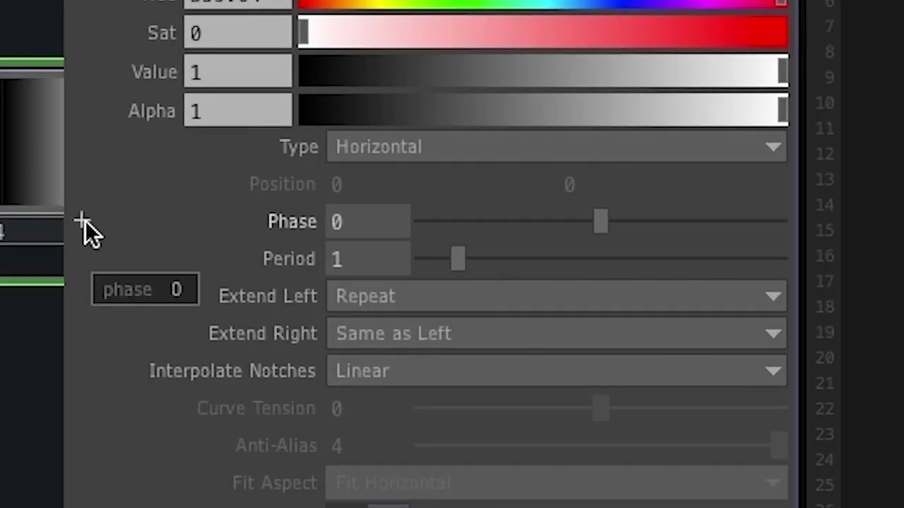
pyautogui.click(81, 223)
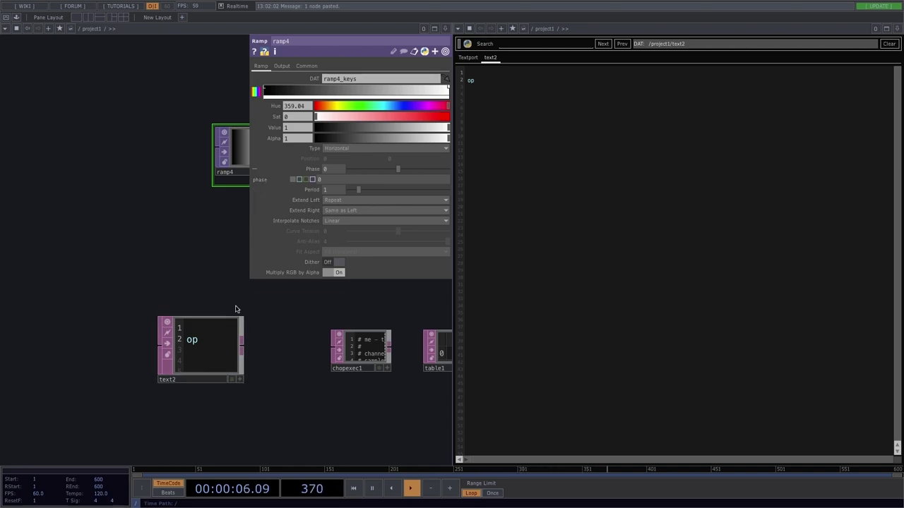
pyautogui.moveTo(209, 321); pyautogui.dragTo(173, 196)
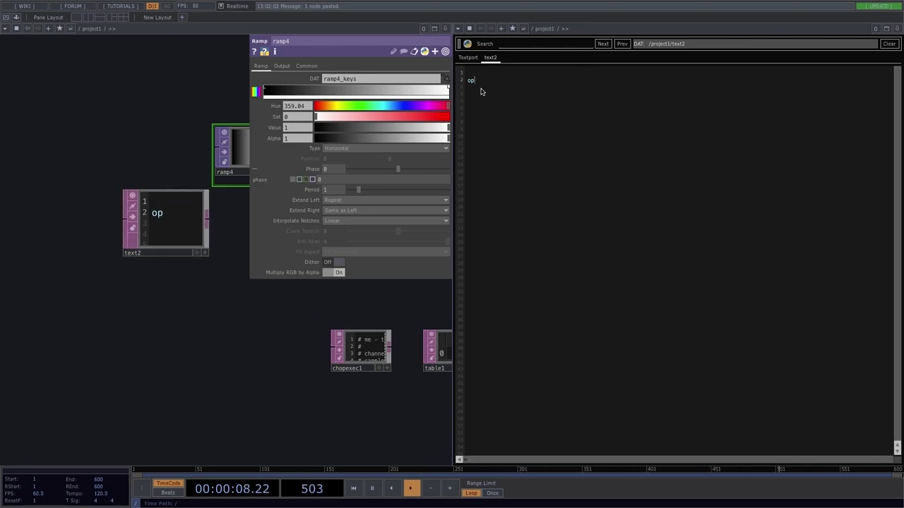
pyautogui.moveTo(199, 258); pyautogui.dragTo(134, 295)
pyautogui.scroll(1, 167, 213)
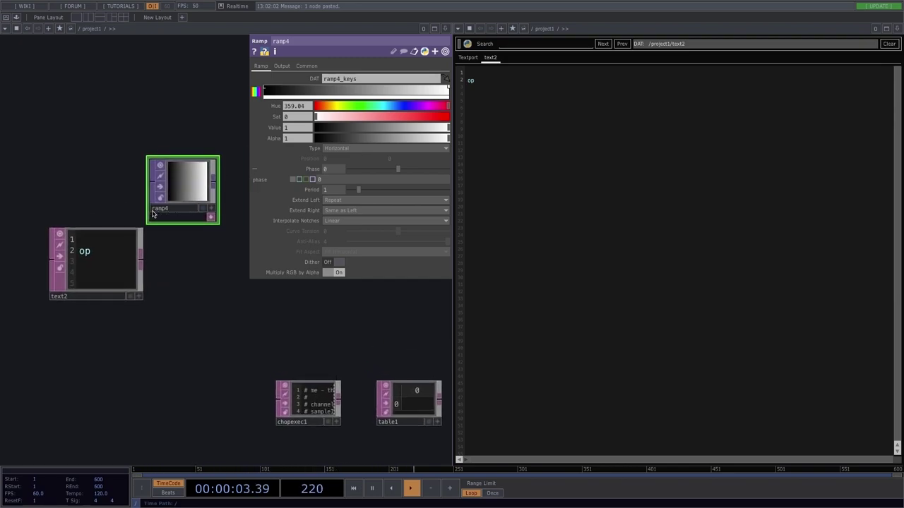